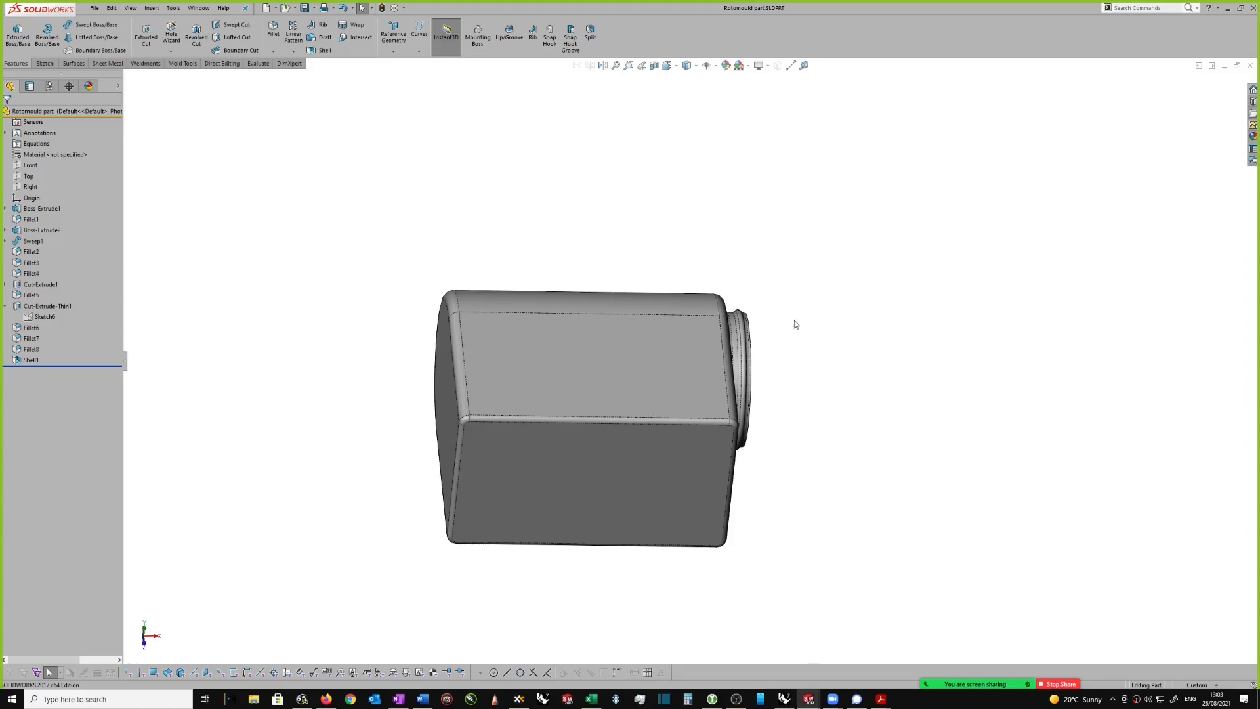
Step: Examine the rotomoulded part's body and threaded neck from several angles
{"action": "middle_click_drag", "start_coordinate": [789, 335], "coordinate": [792, 334]}
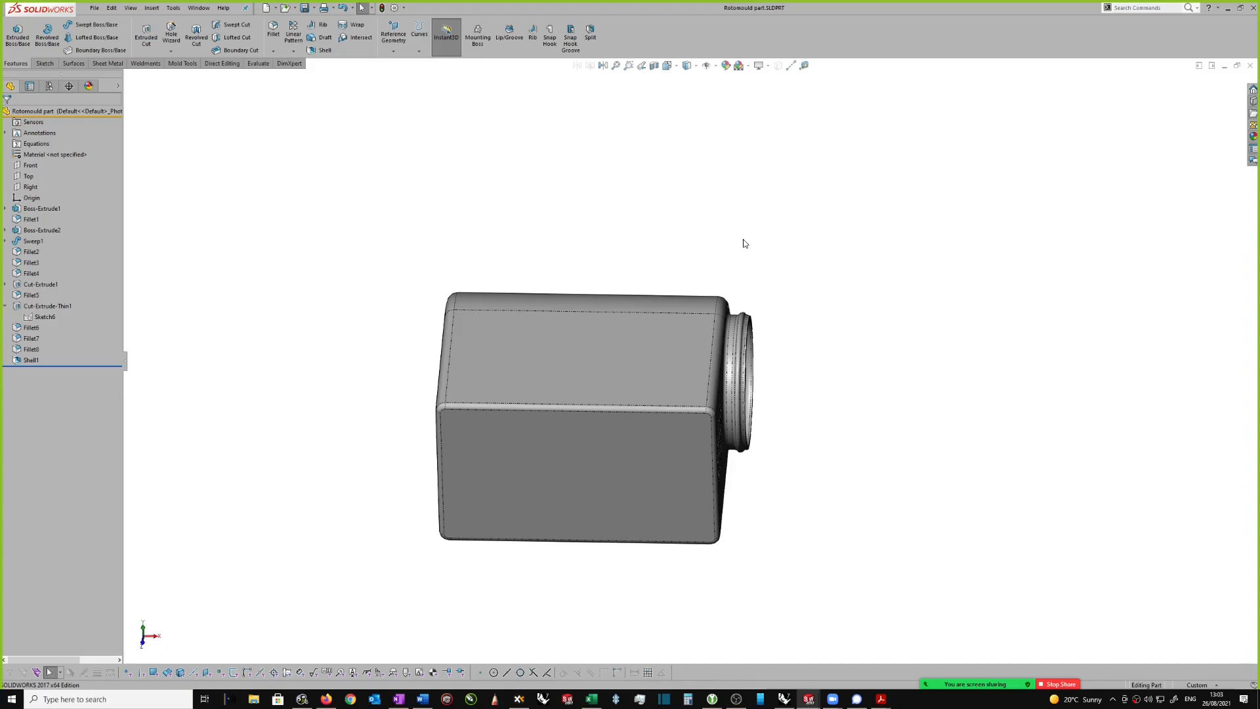
{"action": "middle_click_drag", "start_coordinate": [837, 337], "coordinate": [844, 303]}
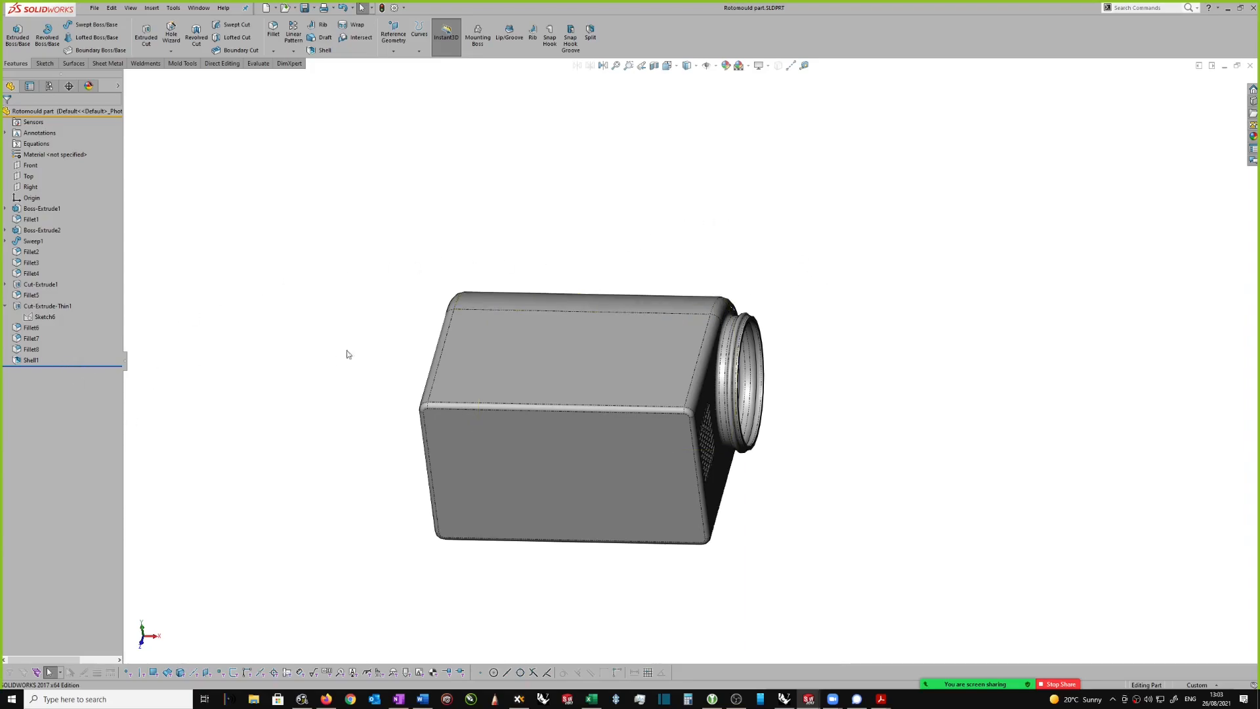
{"action": "scroll", "coordinate": [794, 298], "scroll_direction": "up", "scroll_amount": 1}
{"action": "scroll", "coordinate": [797, 318], "scroll_direction": "down", "scroll_amount": 1}
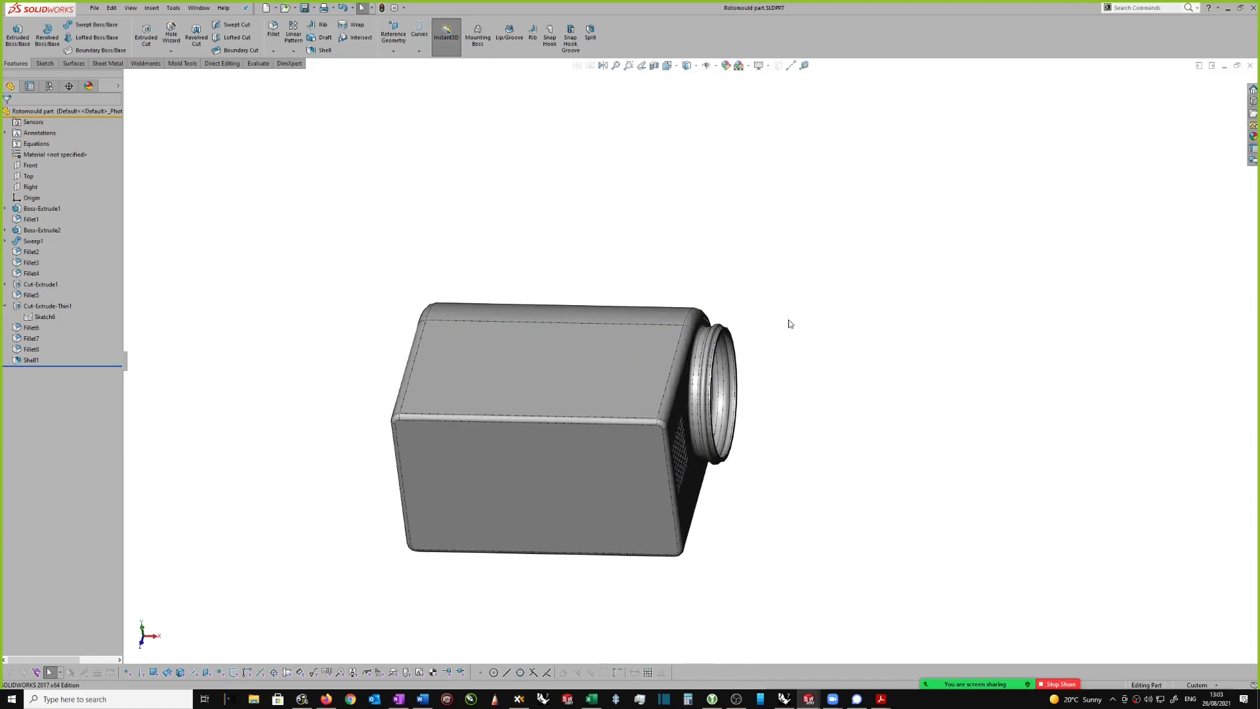
{"action": "scroll", "coordinate": [789, 321], "scroll_direction": "down", "scroll_amount": 1}
{"action": "scroll", "coordinate": [787, 320], "scroll_direction": "up", "scroll_amount": 1}
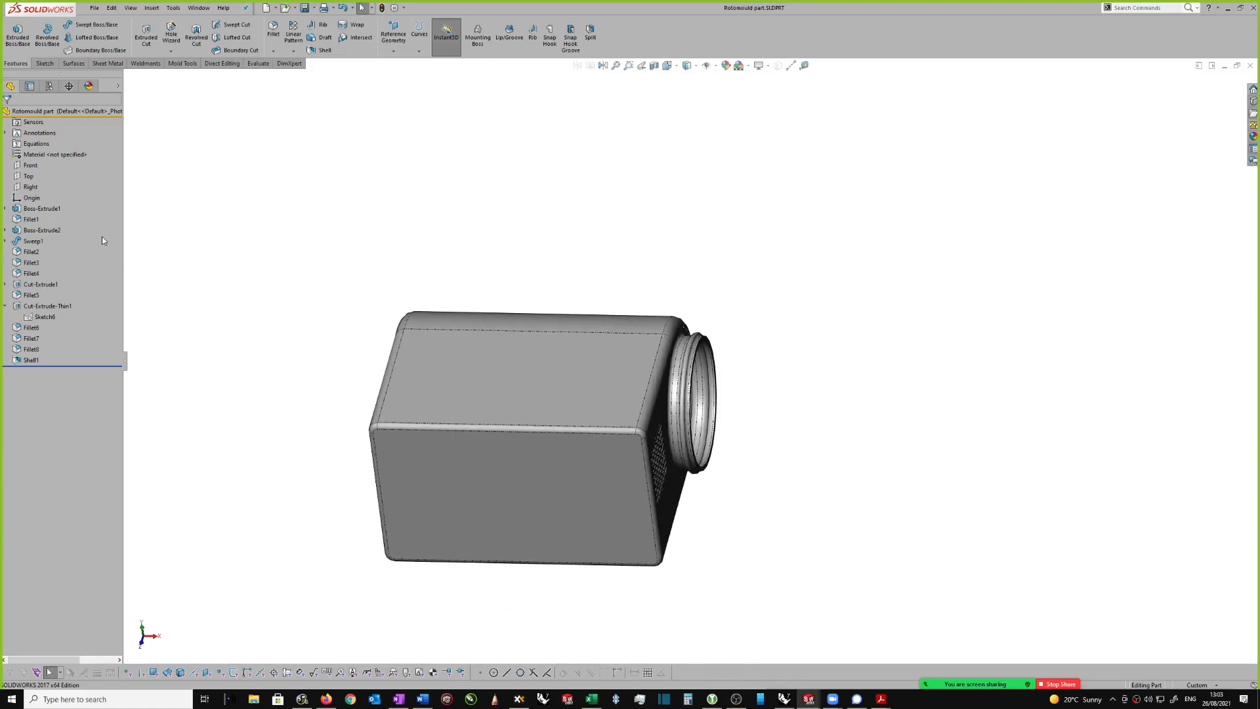
{"action": "scroll", "coordinate": [591, 311], "scroll_direction": "down", "scroll_amount": 1}
{"action": "scroll", "coordinate": [594, 275], "scroll_direction": "up", "scroll_amount": 1}
{"action": "middle_click_drag", "start_coordinate": [595, 278], "coordinate": [791, 194], "text": "ctrl"}
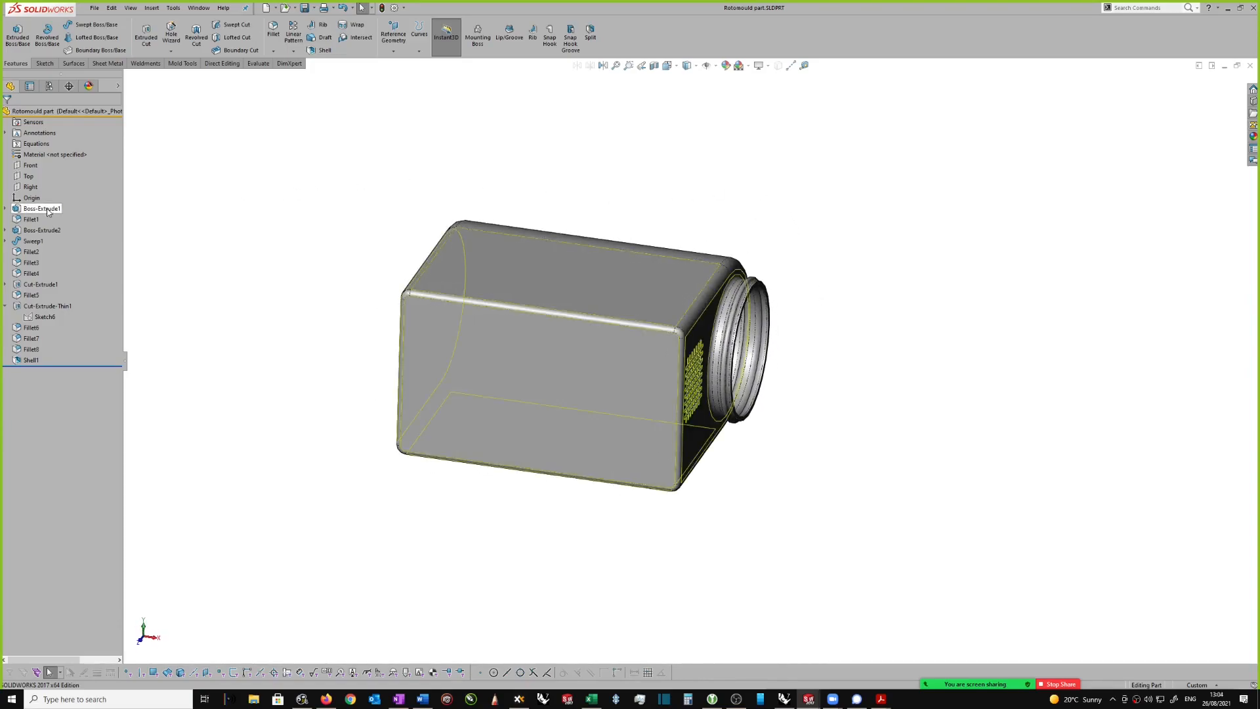
Step: Open the base sketch of Boss-Extrude1 for editing and view it normal to the sketch plane
{"action": "left_click", "coordinate": [5, 208]}
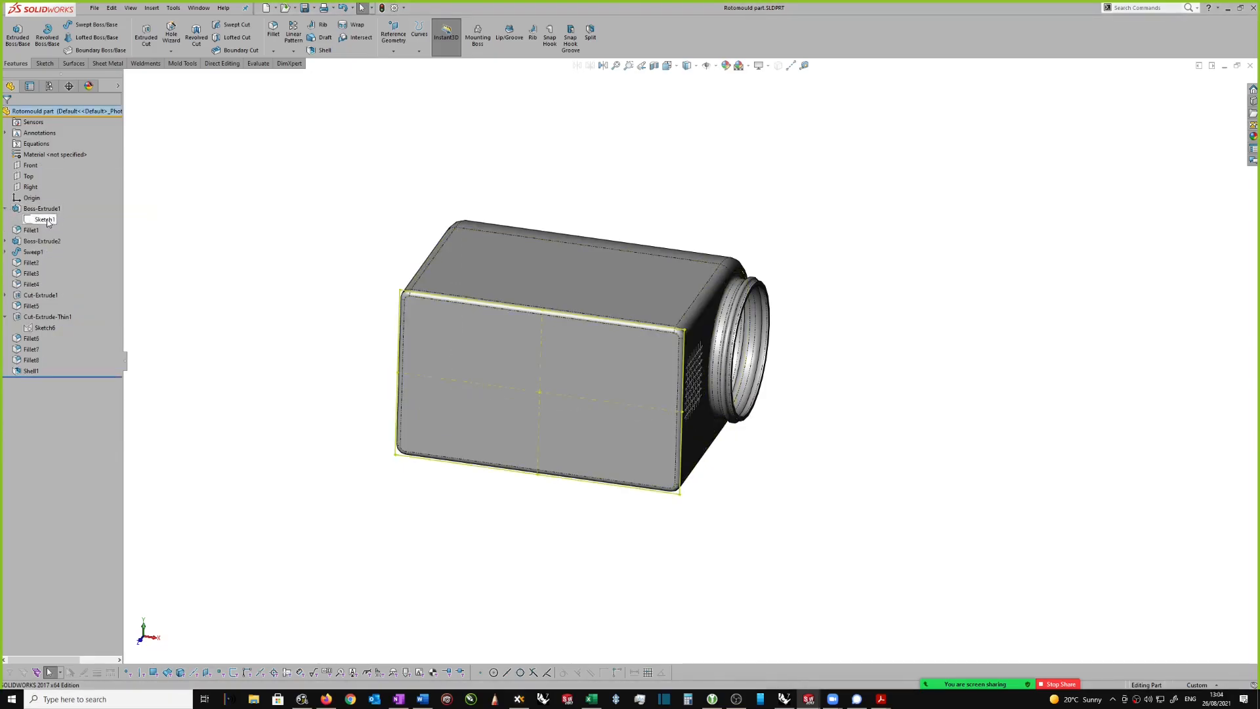
{"action": "mouse_move", "coordinate": [46, 222]}
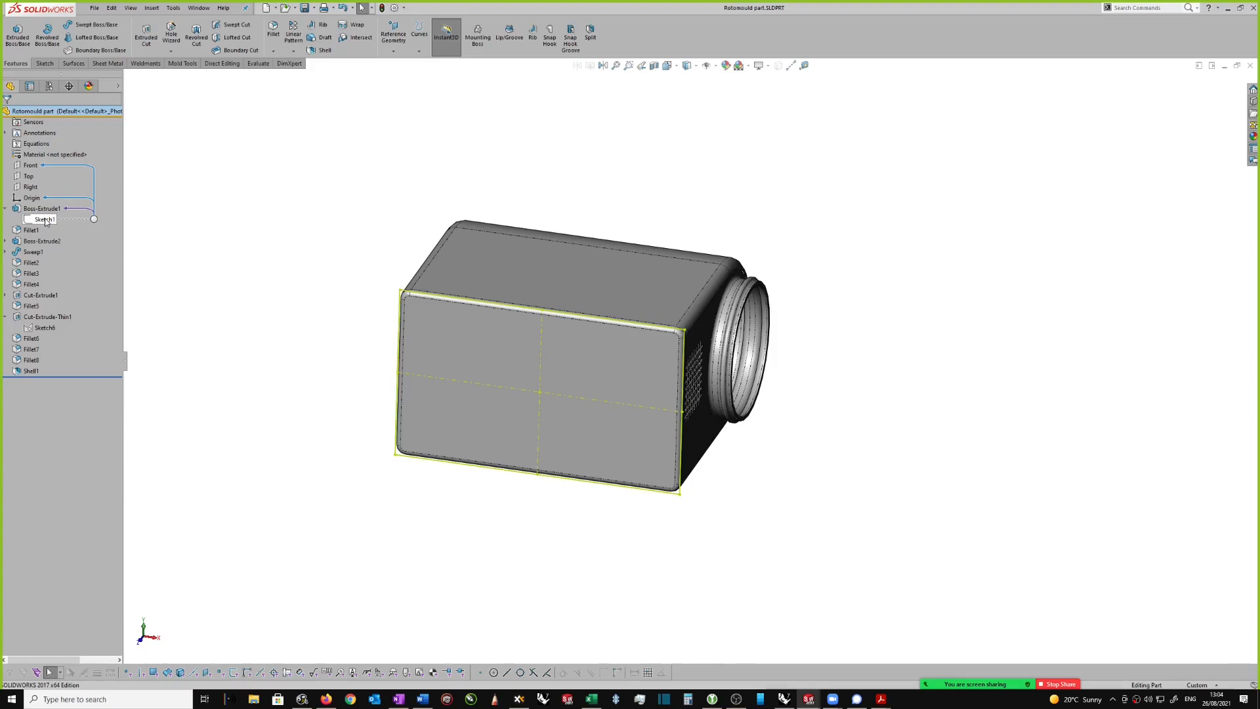
{"action": "left_click", "coordinate": [44, 220]}
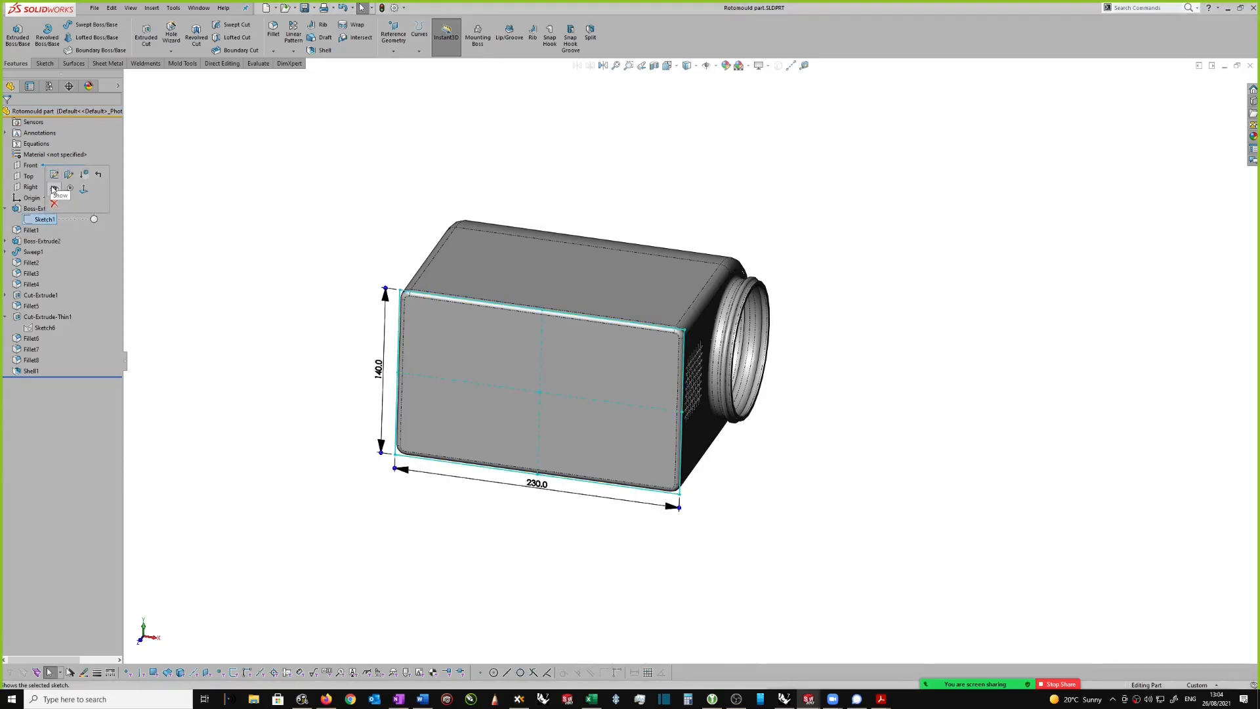
{"action": "left_click", "coordinate": [55, 175]}
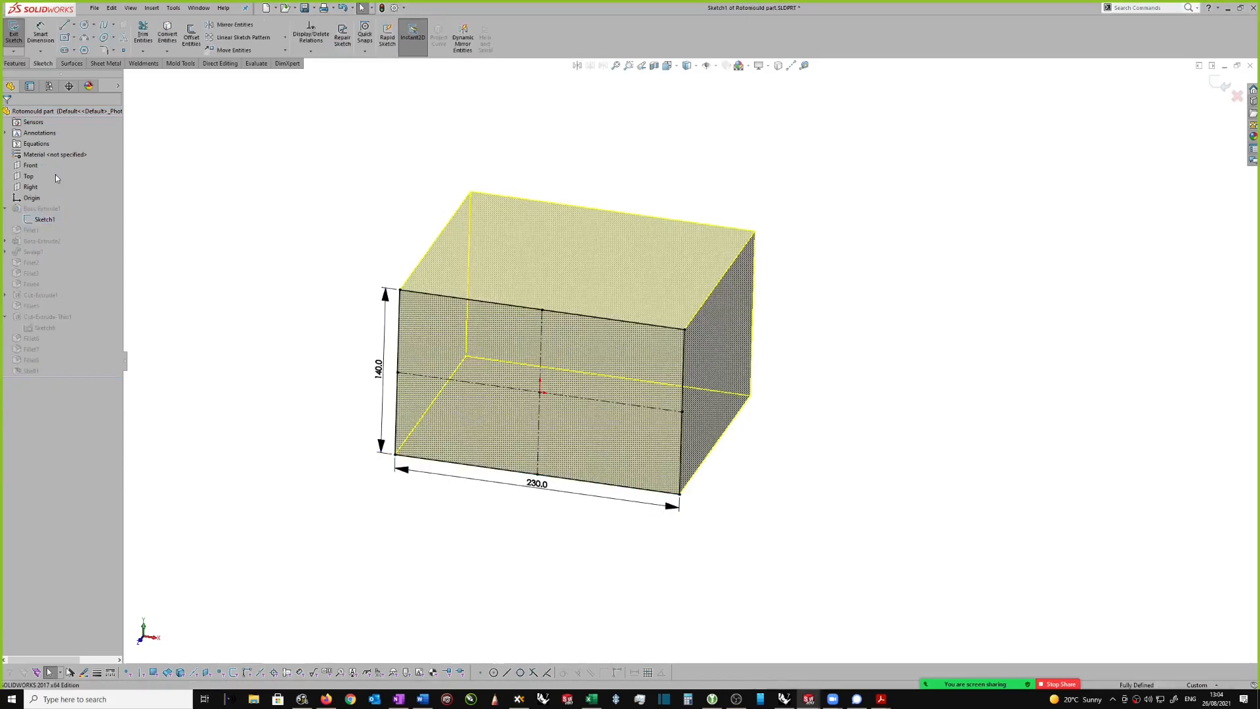
{"action": "right_click", "coordinate": [928, 252]}
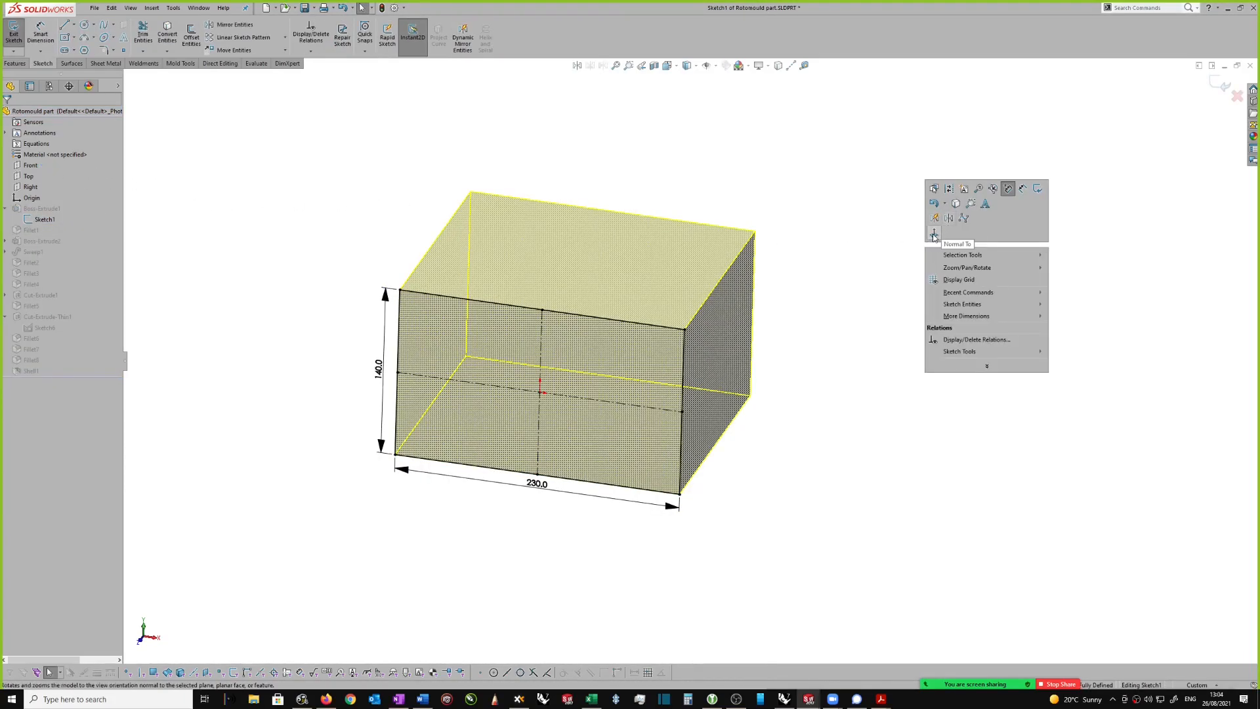
{"action": "left_click", "coordinate": [935, 238]}
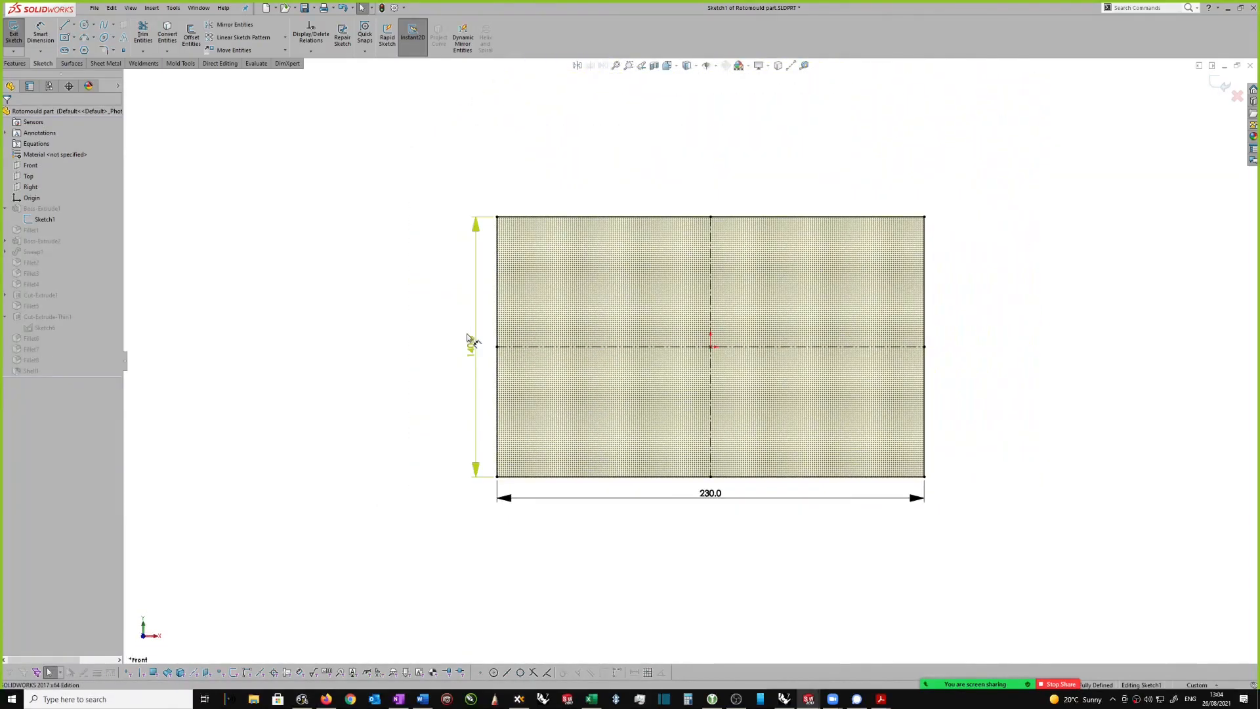
Step: Move the rectangle's height and width dimensions further away from its outline and exit the sketch
{"action": "left_click_drag", "start_coordinate": [472, 346], "coordinate": [455, 346]}
{"action": "left_click", "coordinate": [713, 507]}
{"action": "left_click_drag", "start_coordinate": [713, 508], "coordinate": [714, 523]}
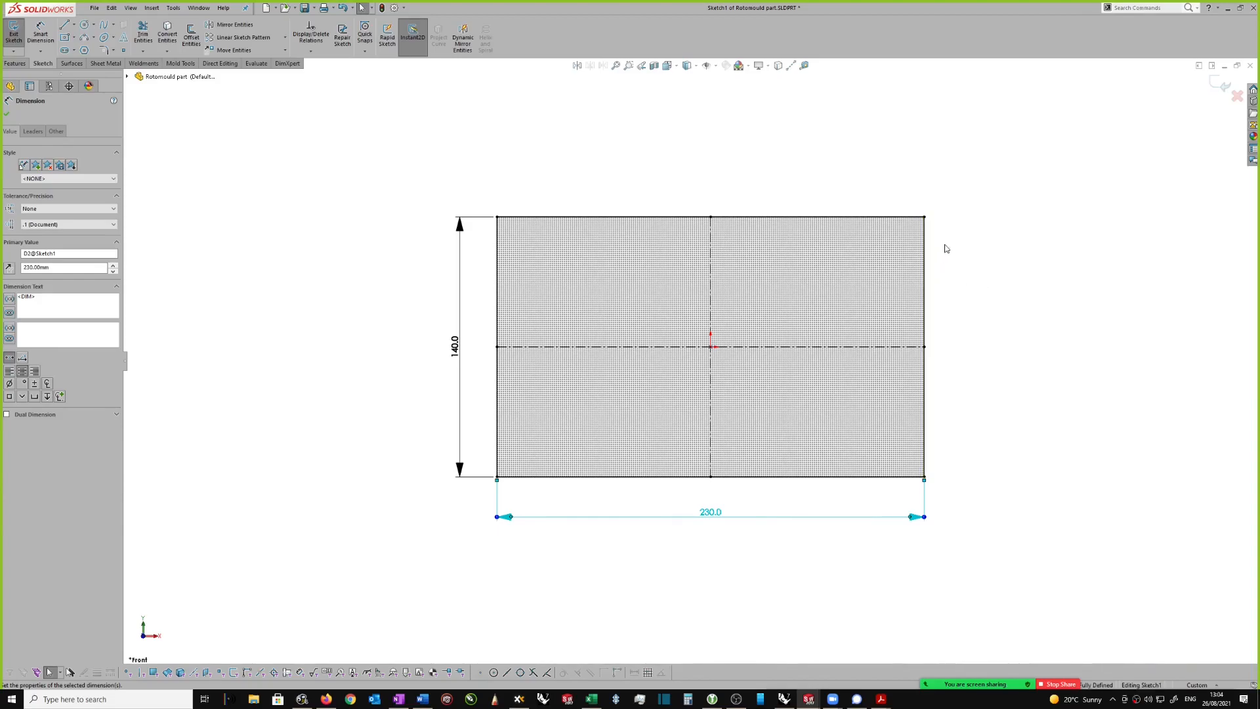
{"action": "left_click", "coordinate": [974, 235]}
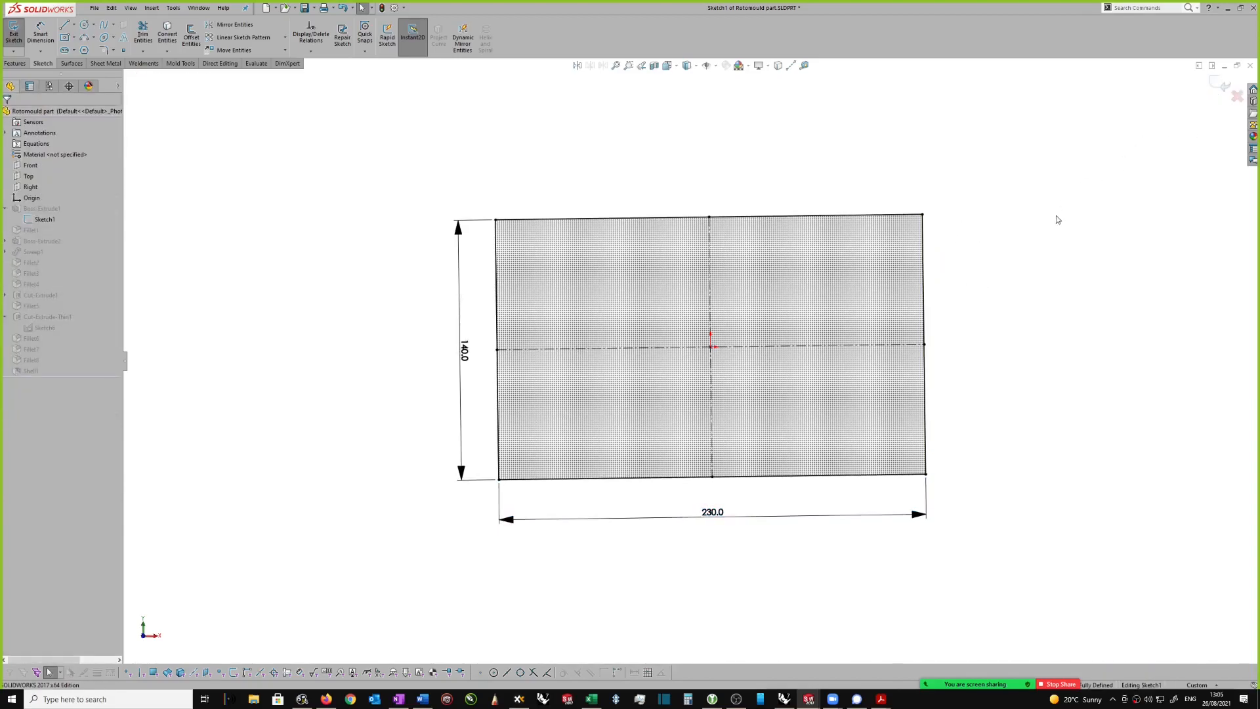
{"action": "left_click", "coordinate": [1222, 85]}
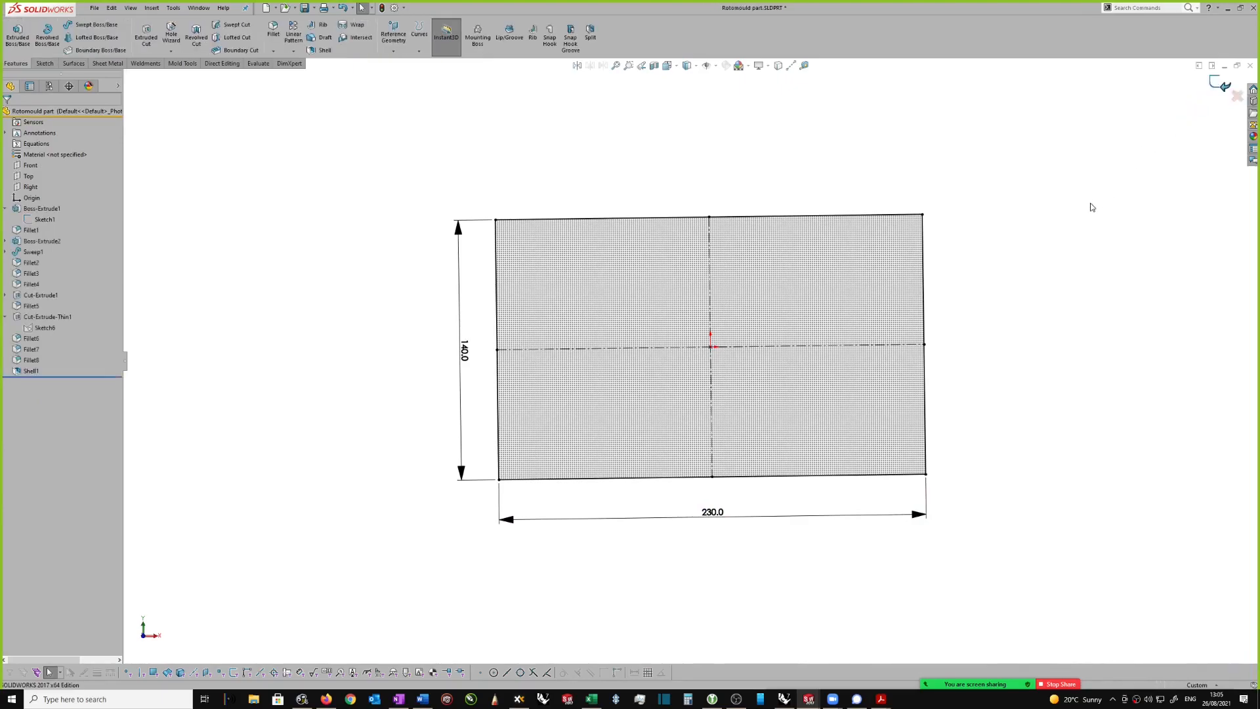
Step: Examine the Boss-Extrude1 body and its sketch dimensions on the model from several sides, then clear the selection
{"action": "middle_click_drag", "start_coordinate": [1055, 302], "coordinate": [916, 238]}
{"action": "left_click", "coordinate": [915, 238]}
{"action": "left_click", "coordinate": [861, 197], "text": "ctrl"}
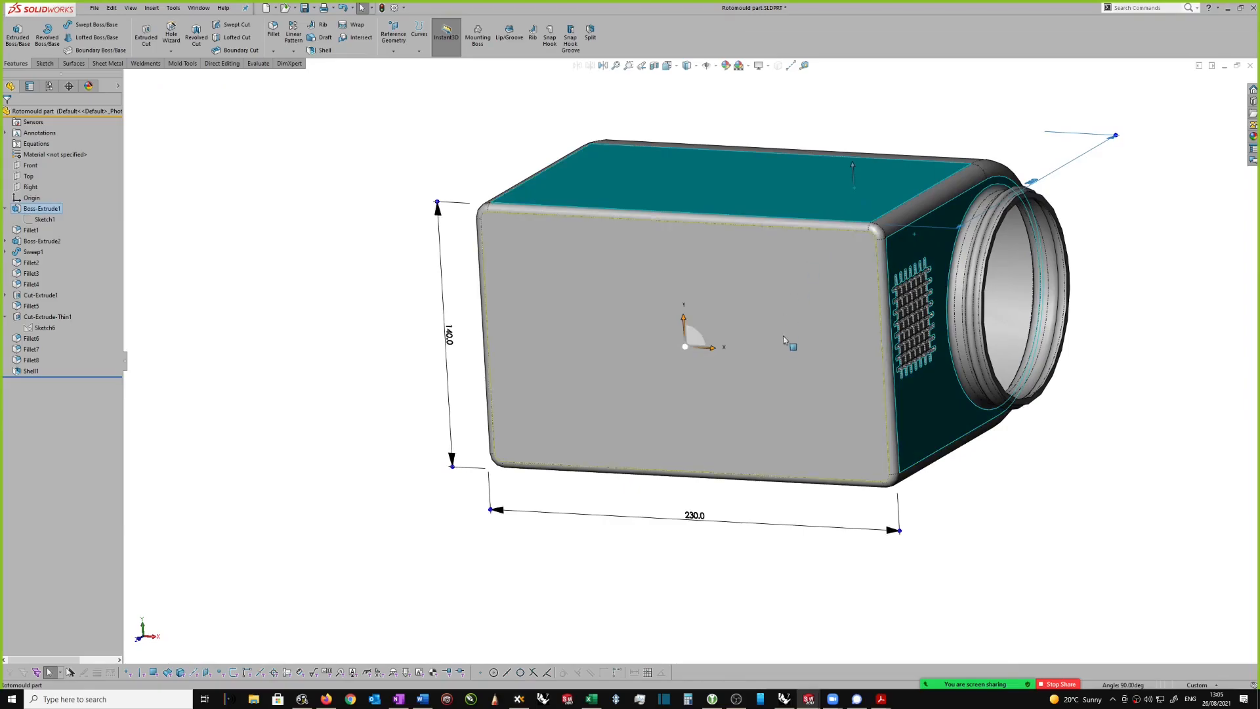
{"action": "middle_click_drag", "start_coordinate": [995, 488], "coordinate": [683, 375]}
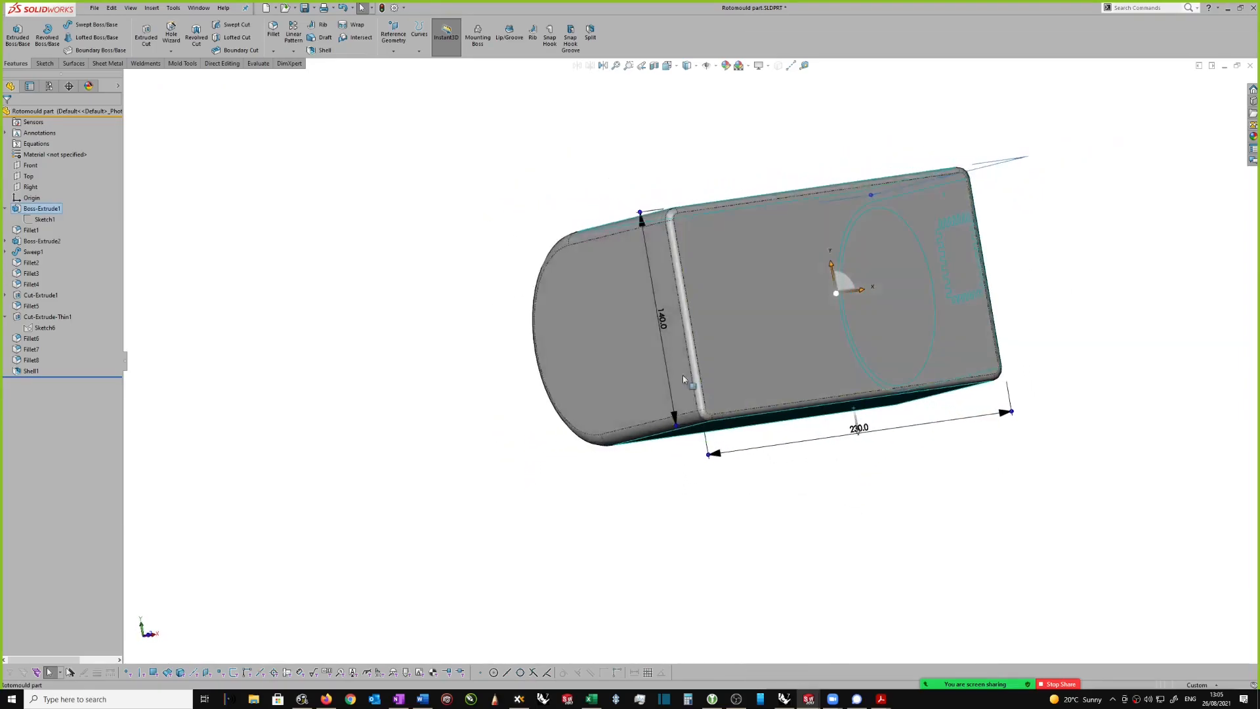
{"action": "left_click", "coordinate": [636, 355]}
{"action": "middle_click_drag", "start_coordinate": [1021, 470], "coordinate": [773, 451]}
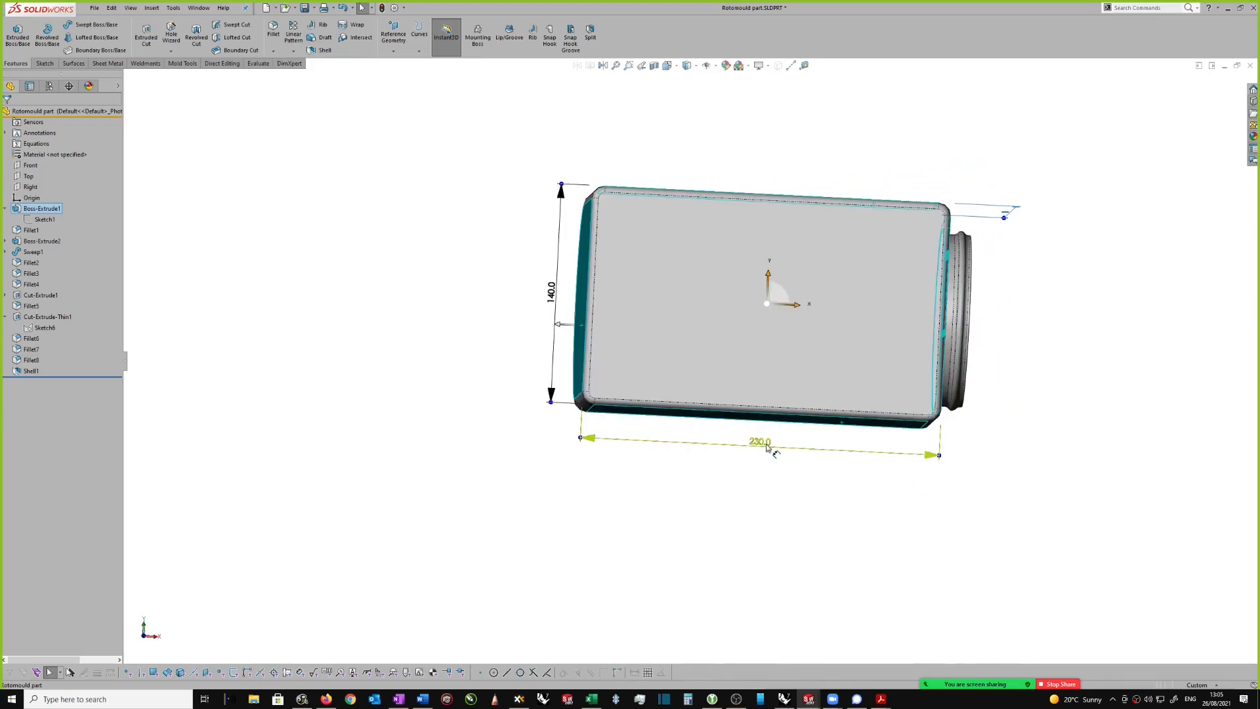
{"action": "mouse_move", "coordinate": [551, 289]}
{"action": "middle_mouse_down"}
{"action": "mouse_move", "coordinate": [554, 325]}
{"action": "mouse_move", "coordinate": [648, 298]}
{"action": "mouse_move", "coordinate": [1100, 324]}
{"action": "mouse_move", "coordinate": [1072, 349]}
{"action": "mouse_move", "coordinate": [999, 278]}
{"action": "middle_mouse_up"}
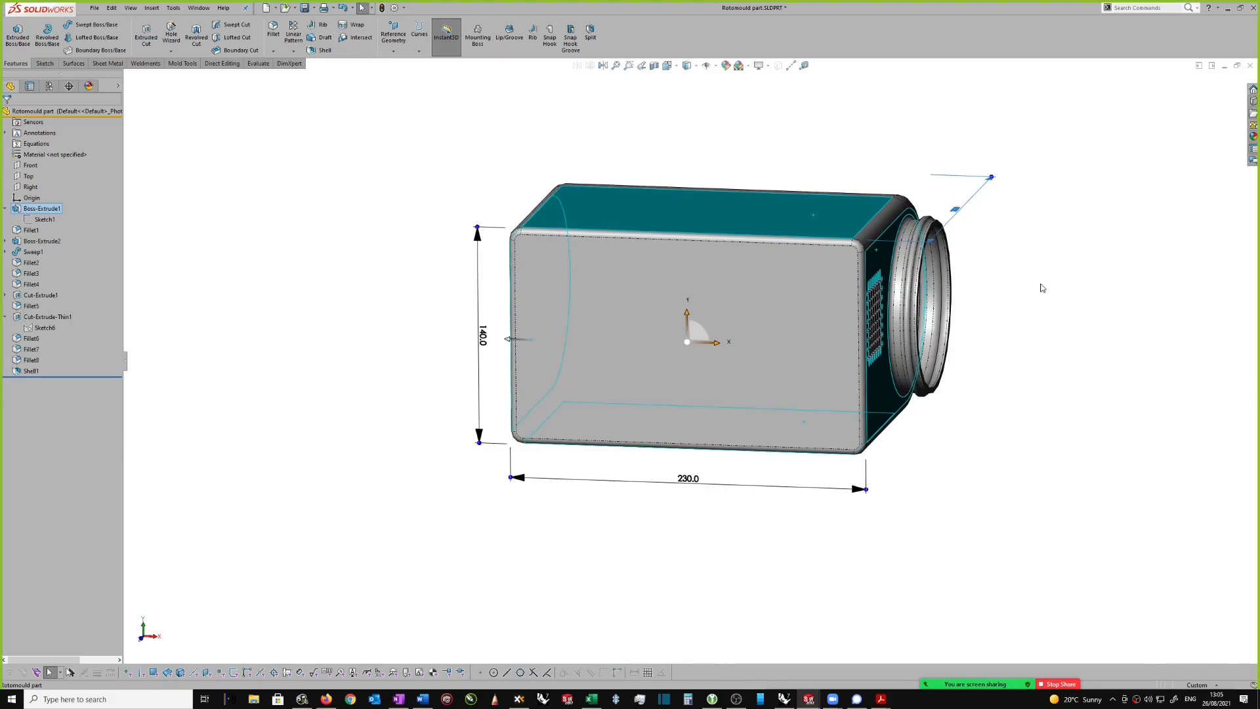
{"action": "left_click", "coordinate": [1002, 269]}
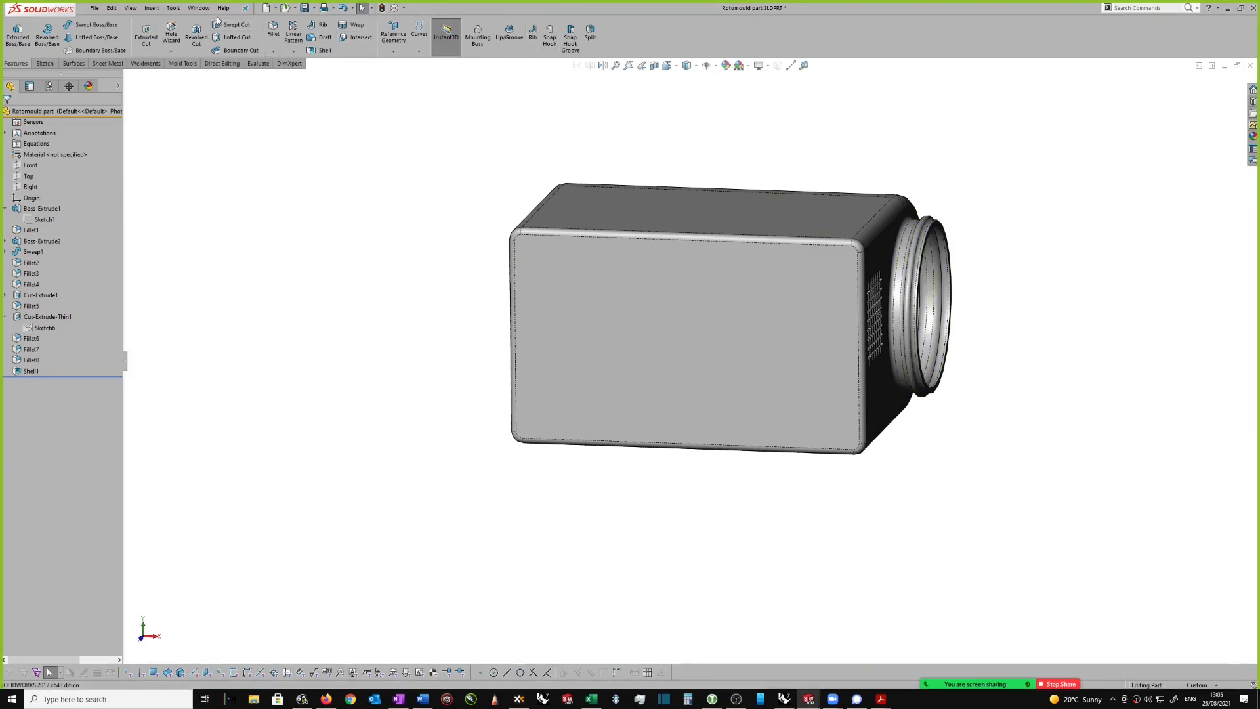
Step: Tile all open documents vertically and close the Wian-ARMSA_Bench Corner_iss4 drawing and part, saving all their changes
{"action": "left_click", "coordinate": [199, 8]}
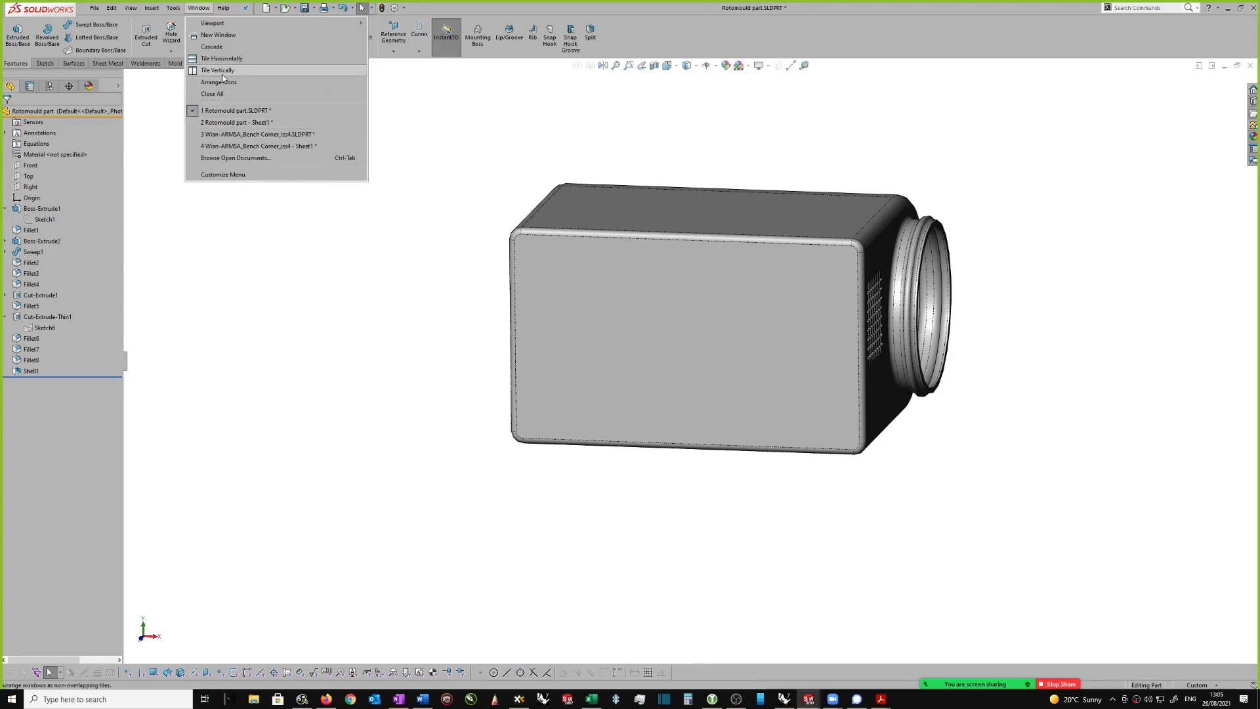
{"action": "left_click", "coordinate": [219, 70]}
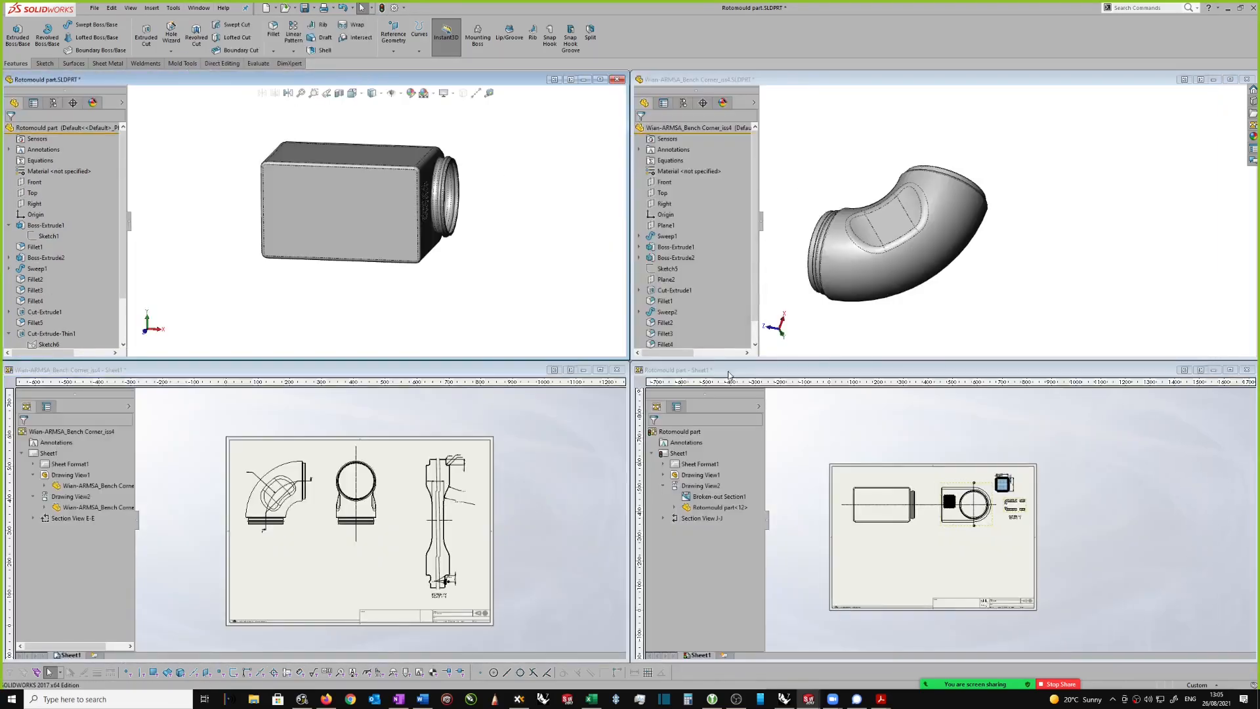
{"action": "left_click", "coordinate": [616, 370]}
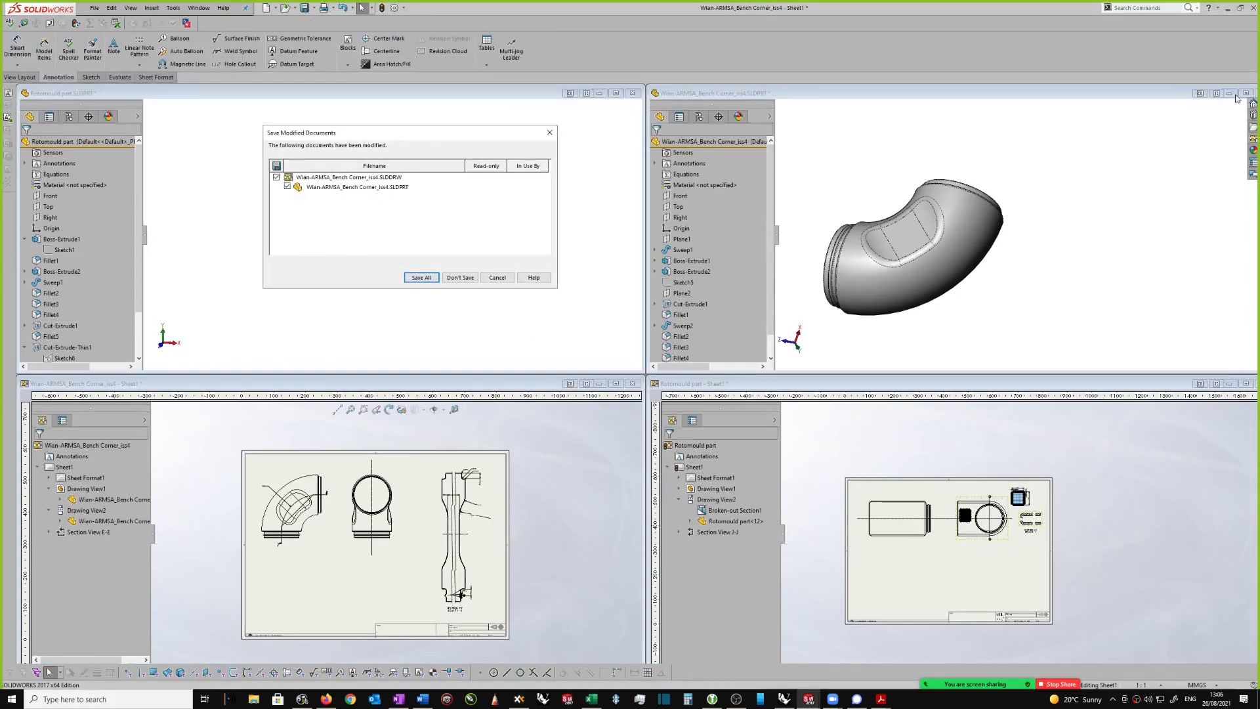
{"action": "left_click", "coordinate": [1123, 94]}
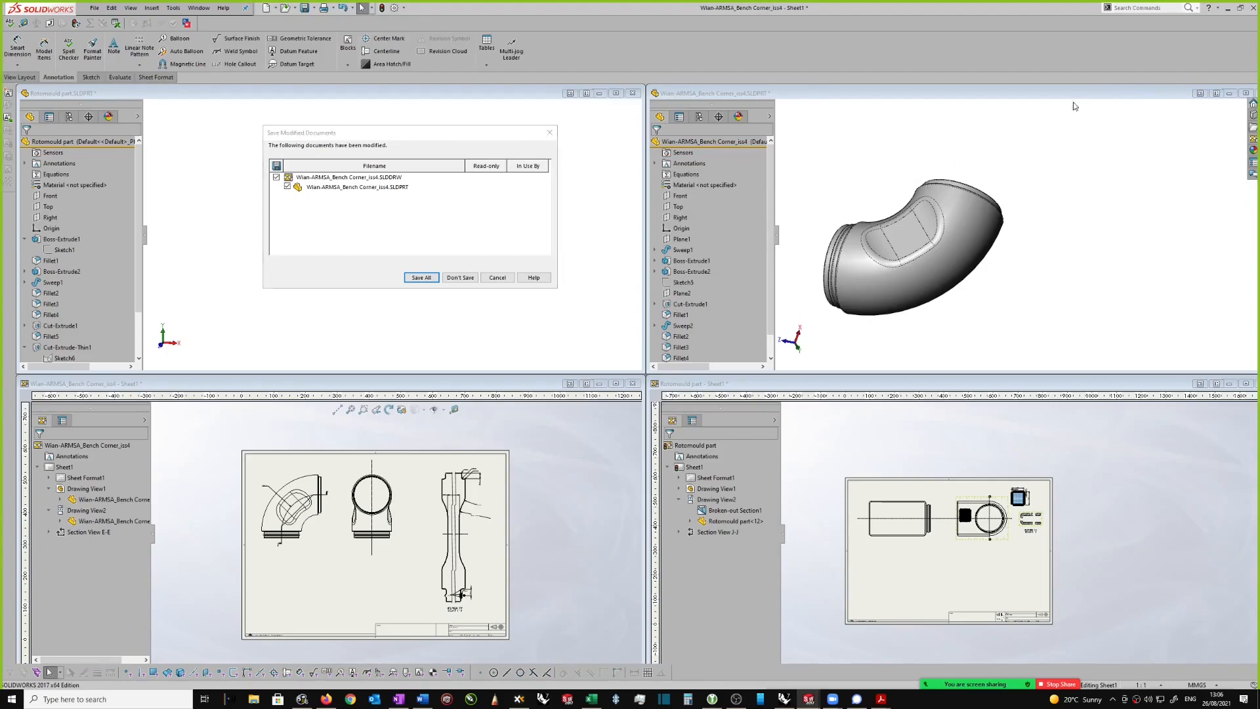
{"action": "left_click", "coordinate": [419, 277]}
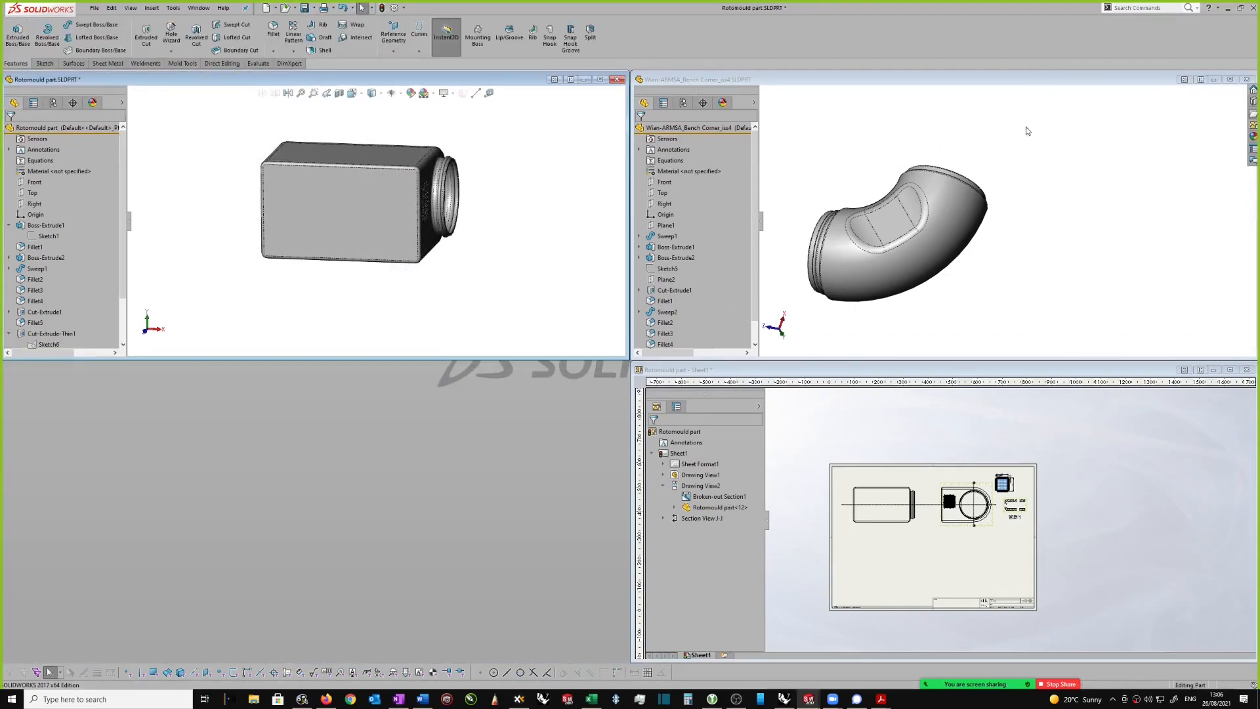
{"action": "left_click", "coordinate": [1246, 79]}
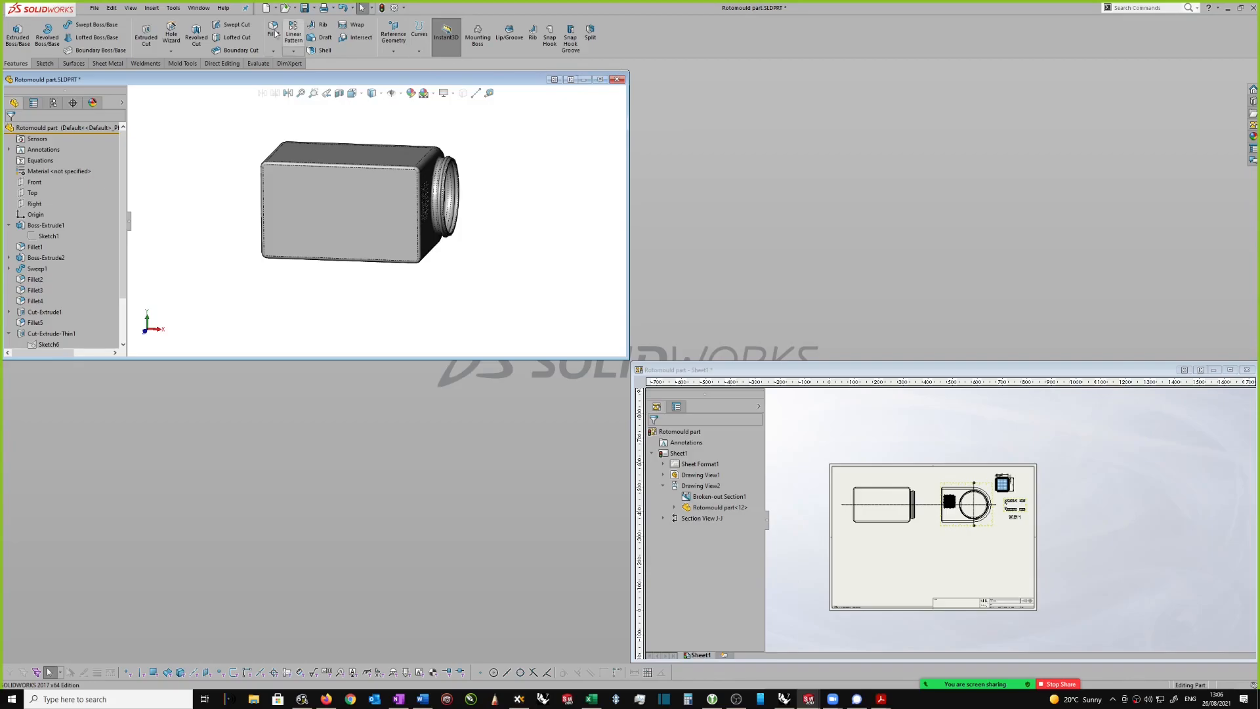
Step: Tile the Rotomould part and its drawing vertically, and activate the drawing with its views enlarged
{"action": "left_click", "coordinate": [199, 8]}
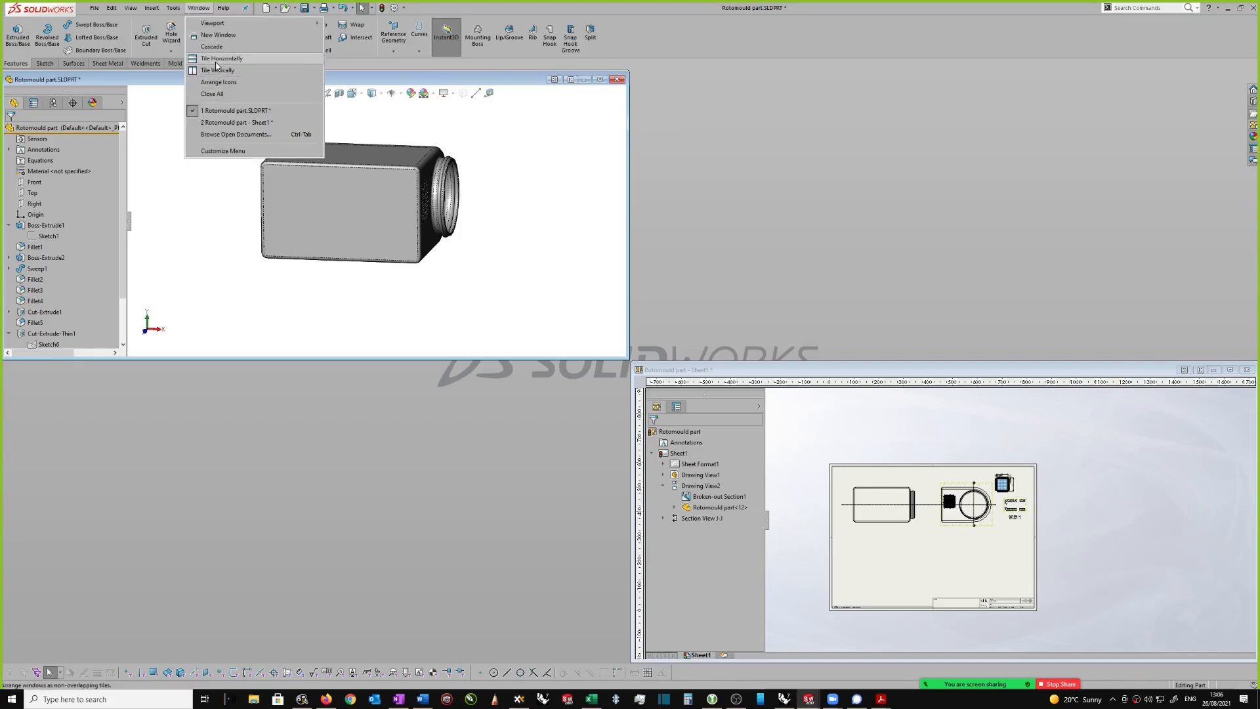
{"action": "left_click", "coordinate": [220, 72]}
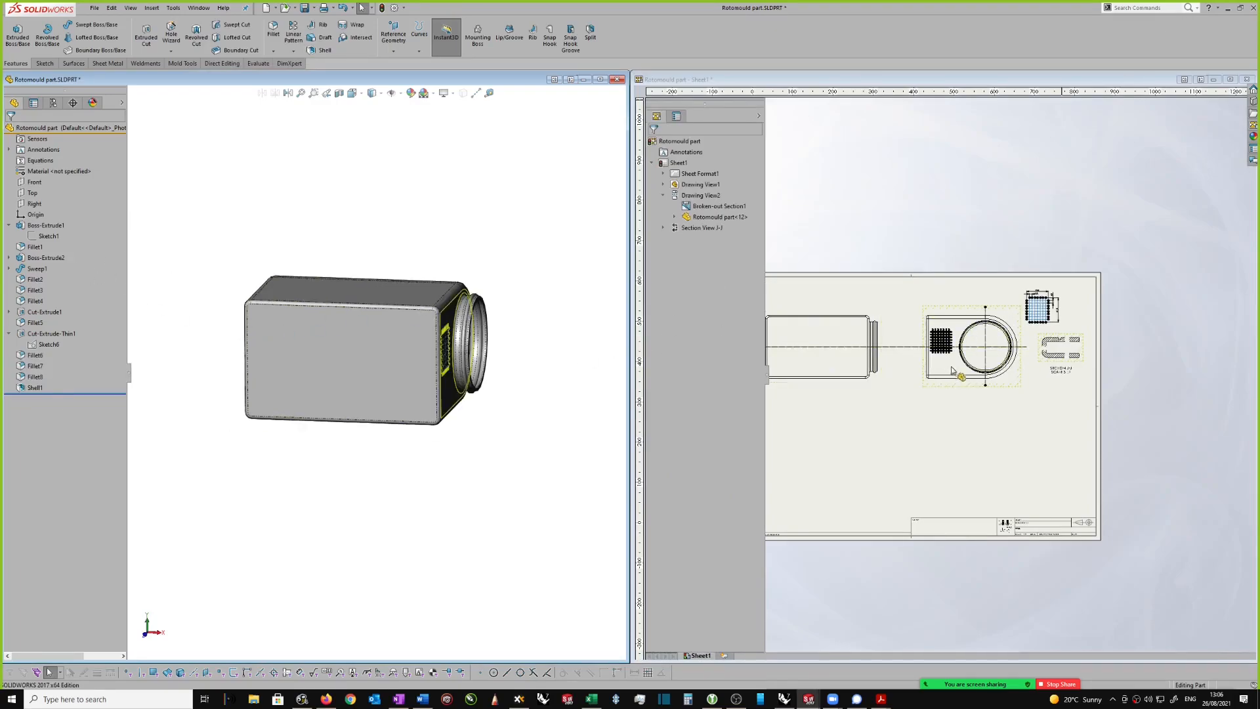
{"action": "left_click", "coordinate": [883, 328]}
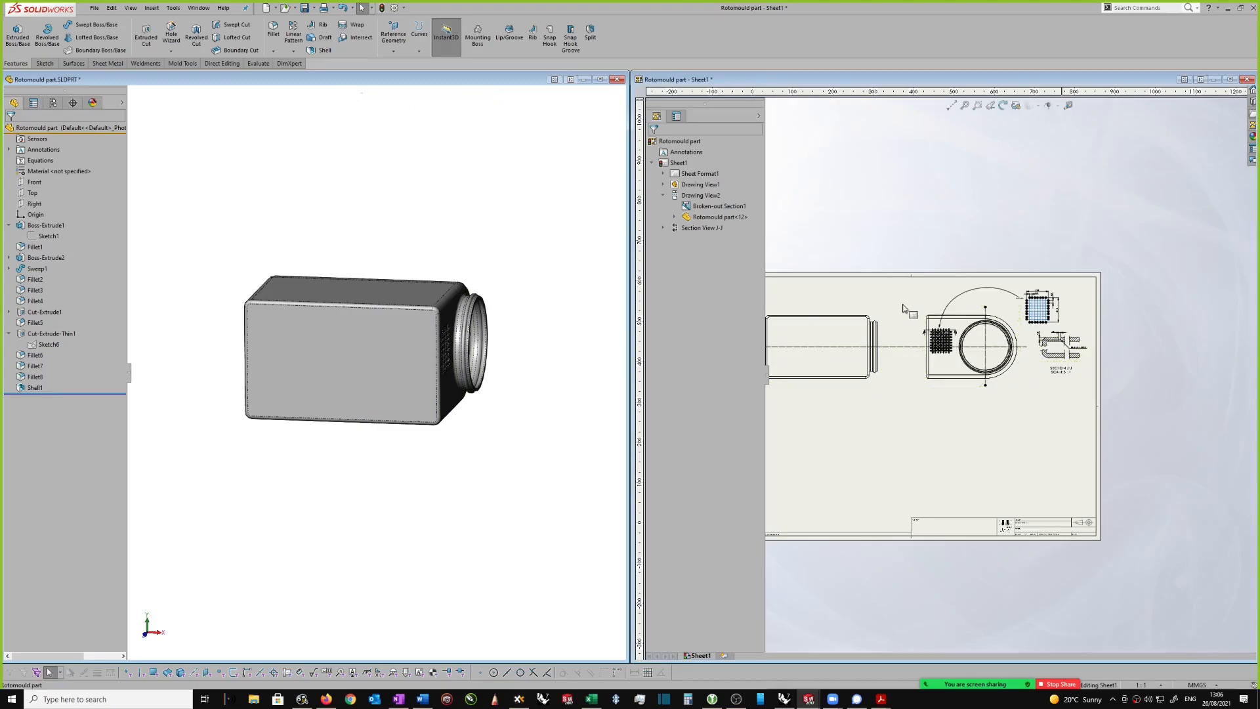
{"action": "middle_click_drag", "start_coordinate": [937, 384], "coordinate": [1015, 366]}
{"action": "scroll", "coordinate": [962, 366], "scroll_direction": "down", "scroll_amount": 2}
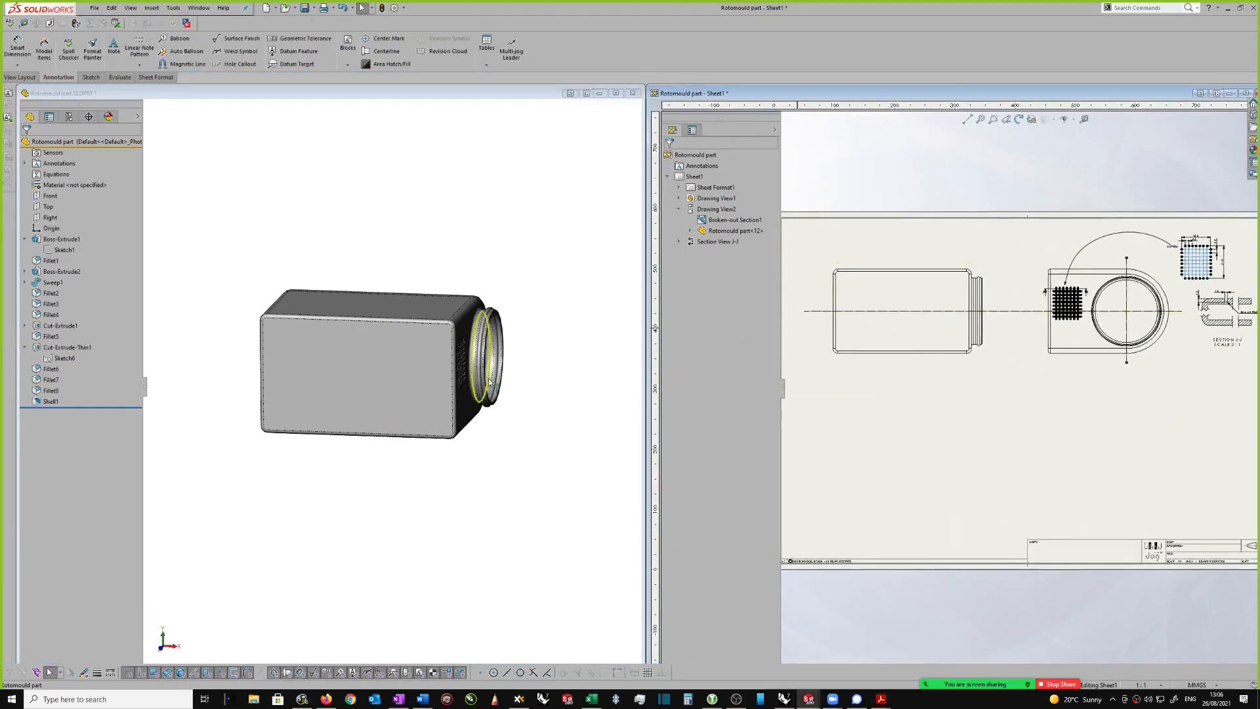
Step: Examine the Fillet1 and Boss-Extrude2 features on the part and compare them with the drawing's end view
{"action": "left_click", "coordinate": [473, 430]}
{"action": "scroll", "coordinate": [483, 403], "scroll_direction": "down", "scroll_amount": 3}
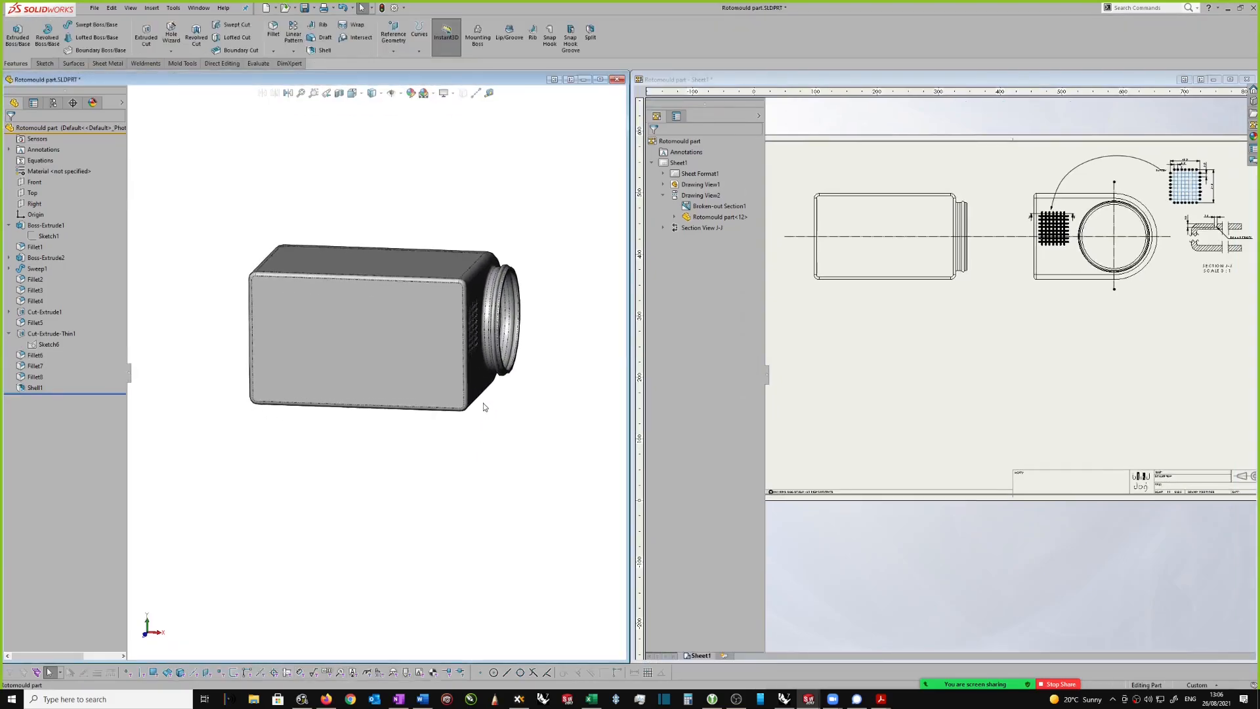
{"action": "middle_click_drag", "start_coordinate": [486, 403], "coordinate": [511, 391]}
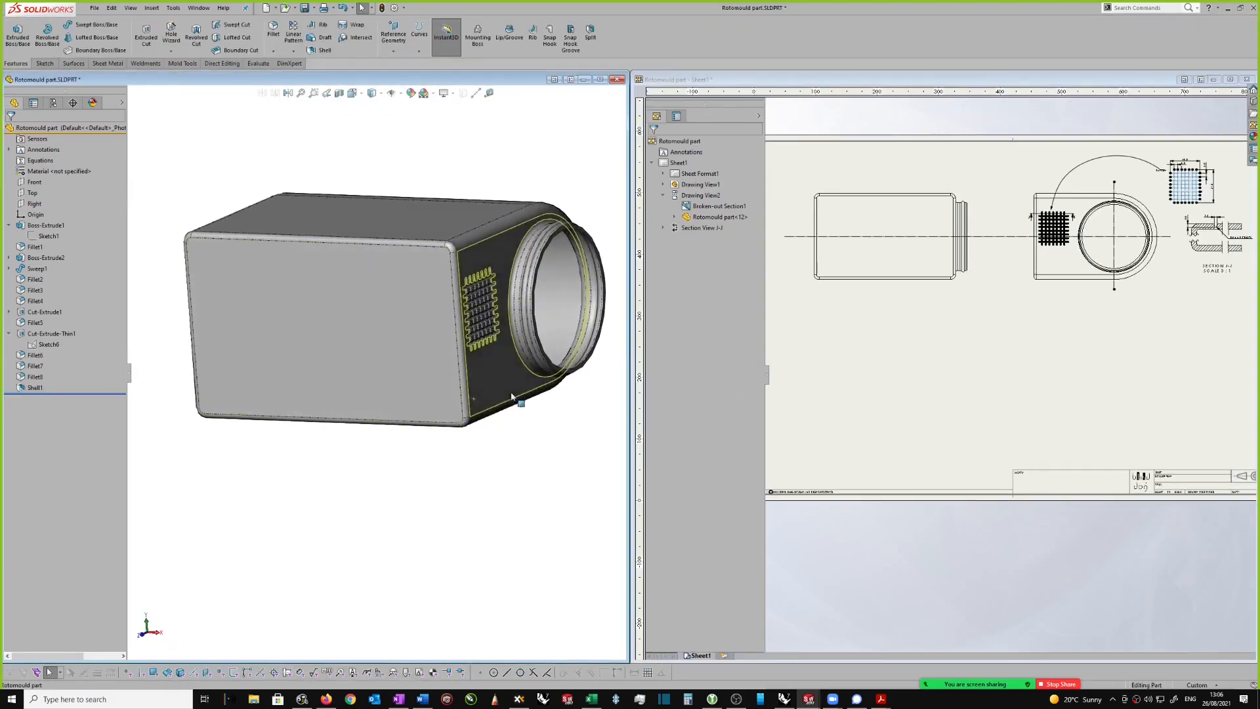
{"action": "left_click", "coordinate": [1011, 305]}
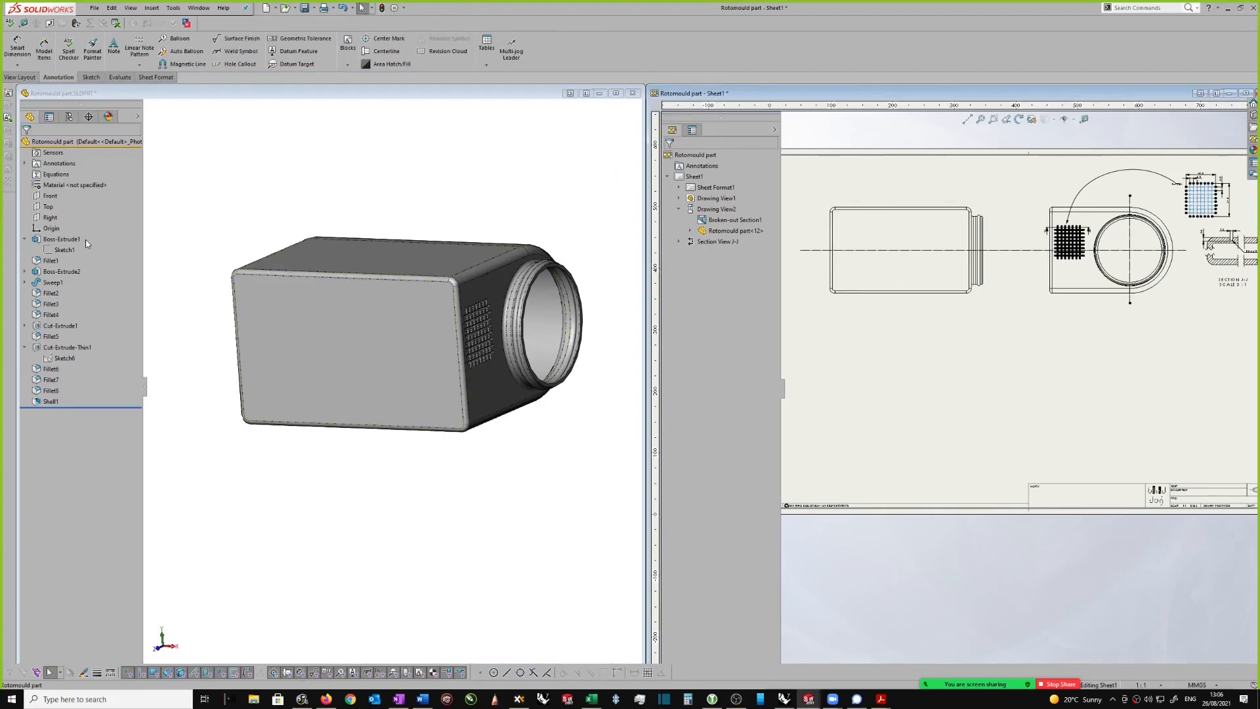
{"action": "left_click", "coordinate": [51, 263]}
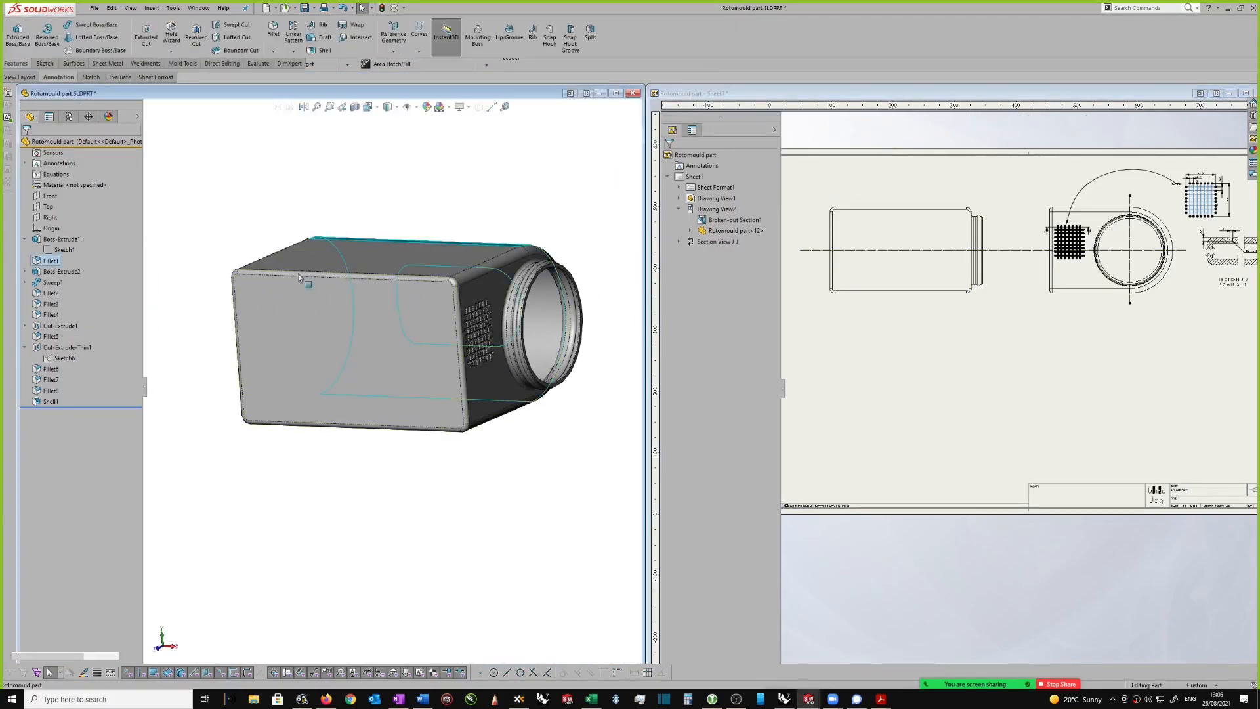
{"action": "middle_click_drag", "start_coordinate": [592, 222], "coordinate": [475, 254]}
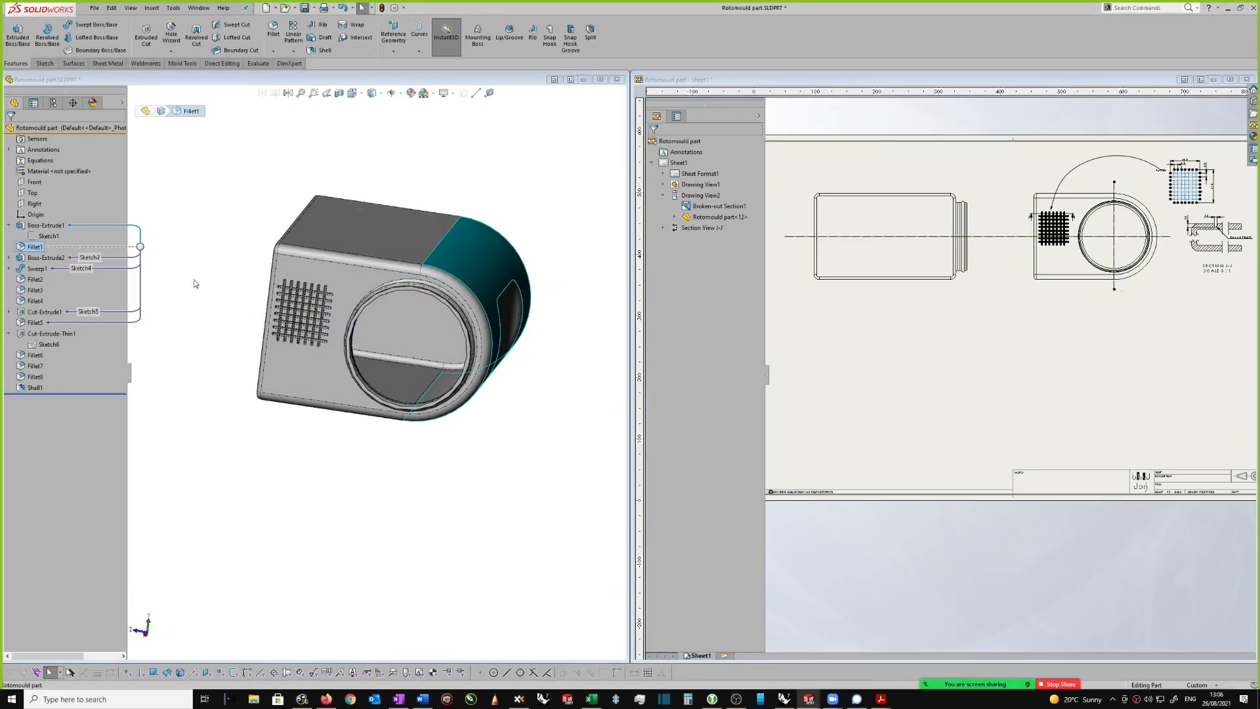
{"action": "left_click", "coordinate": [48, 258]}
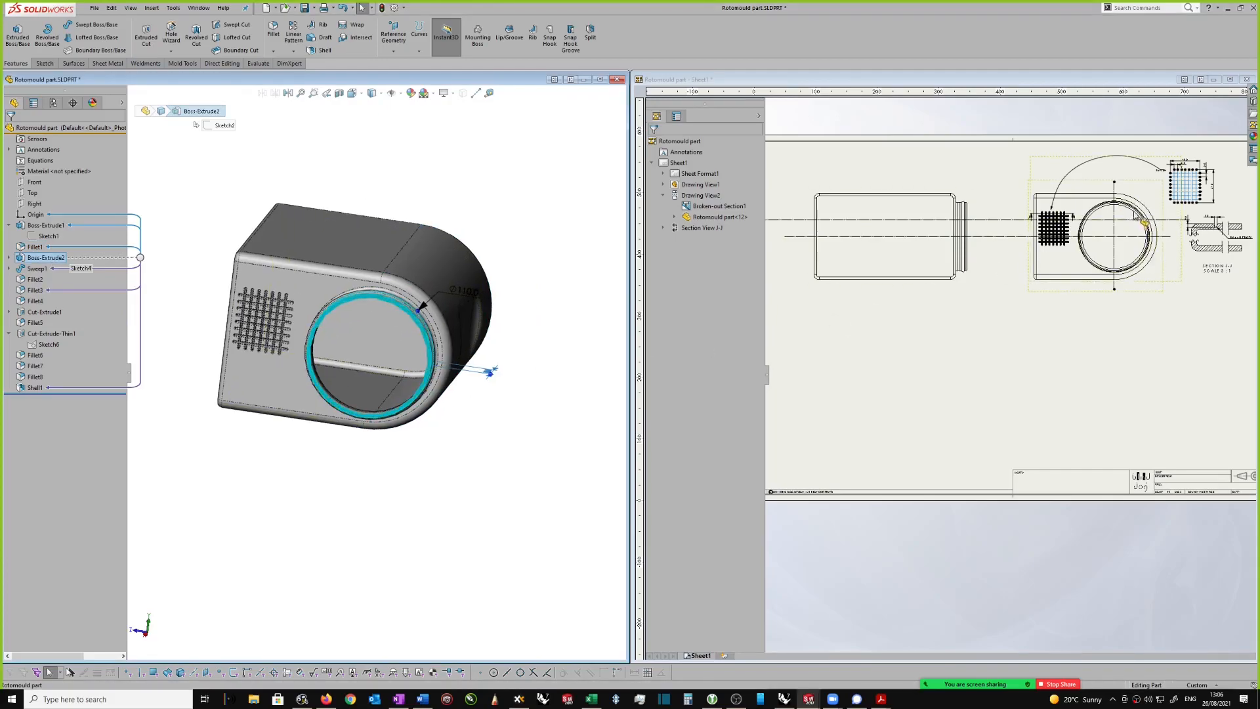
{"action": "scroll", "coordinate": [1136, 214], "scroll_direction": "down", "scroll_amount": 1}
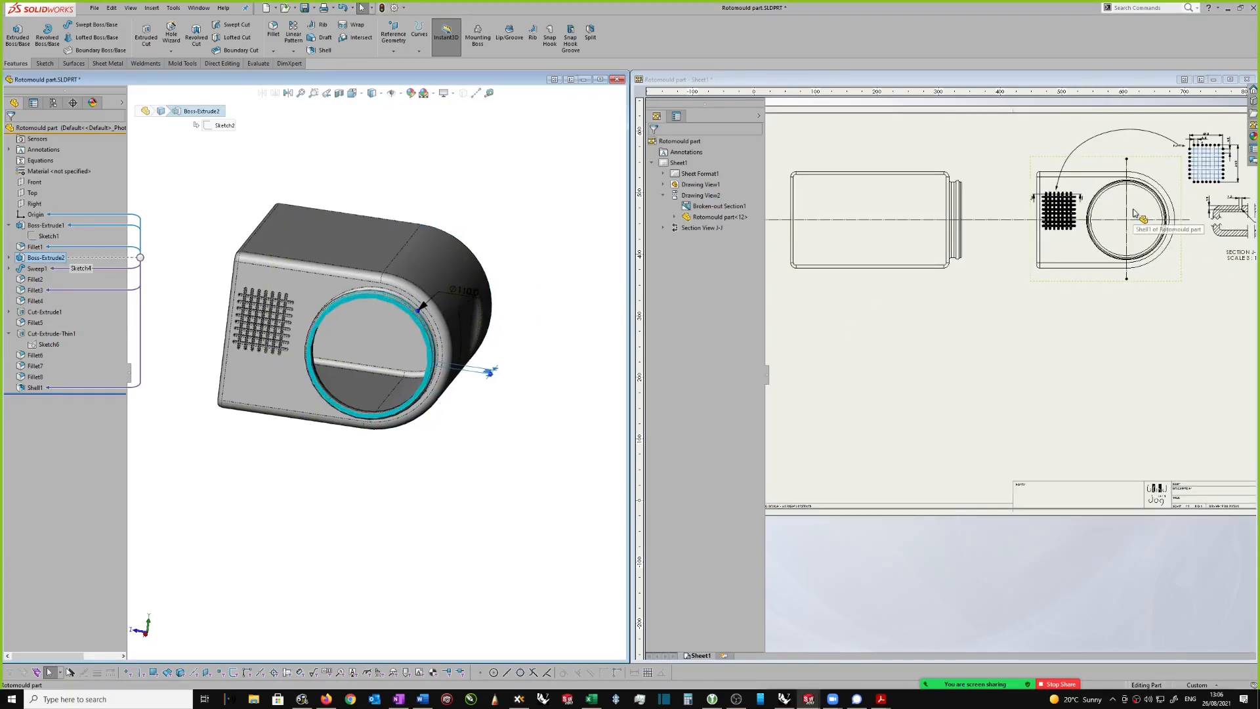
Step: Examine the Sweep1 bead on the part's circular neck with its sketch dimensions, and the edges rounded by Fillet2
{"action": "left_click", "coordinate": [41, 272]}
{"action": "middle_click_drag", "start_coordinate": [547, 344], "coordinate": [430, 220]}
{"action": "scroll", "coordinate": [275, 230], "scroll_direction": "down", "scroll_amount": 2}
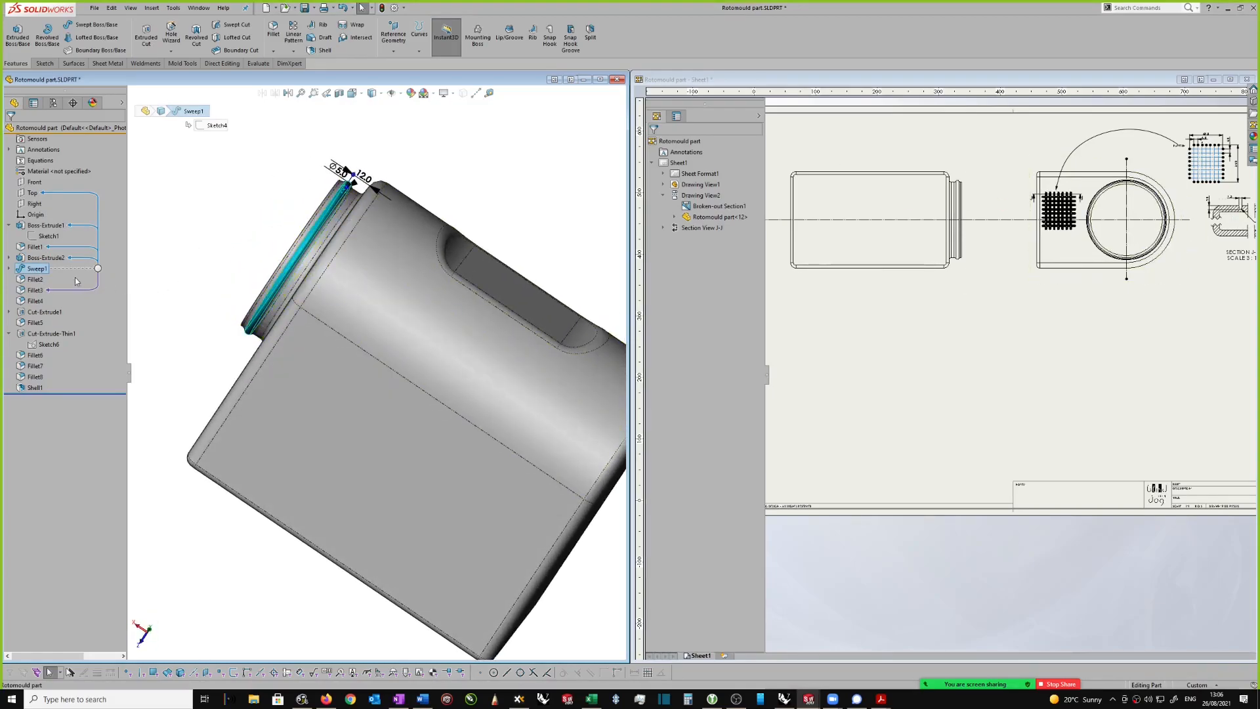
{"action": "left_click", "coordinate": [36, 280]}
{"action": "left_click", "coordinate": [1090, 199]}
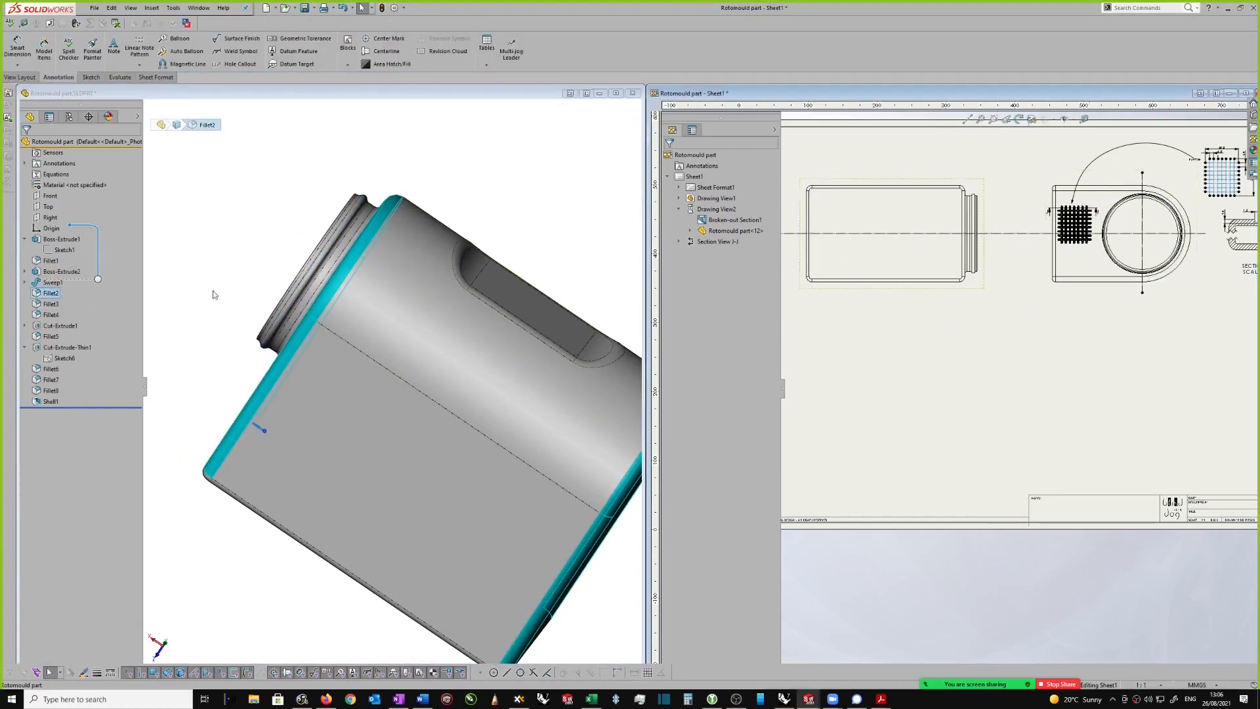
{"action": "left_click", "coordinate": [52, 283]}
{"action": "scroll", "coordinate": [373, 196], "scroll_direction": "down", "scroll_amount": 3}
{"action": "scroll", "coordinate": [384, 387], "scroll_direction": "up", "scroll_amount": 2}
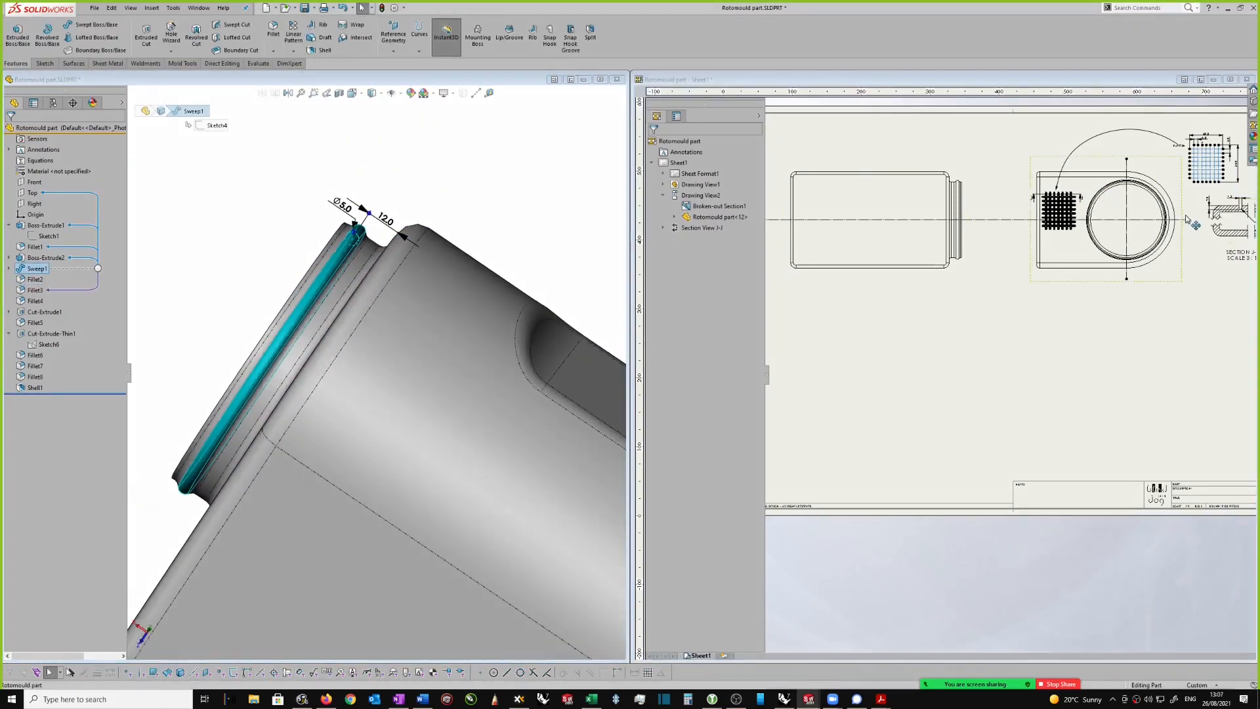
Step: Compare the Sweep1 bead with the drawing's end view and the neck in its side view
{"action": "left_click", "coordinate": [1175, 240]}
{"action": "scroll", "coordinate": [1208, 283], "scroll_direction": "down", "scroll_amount": 4}
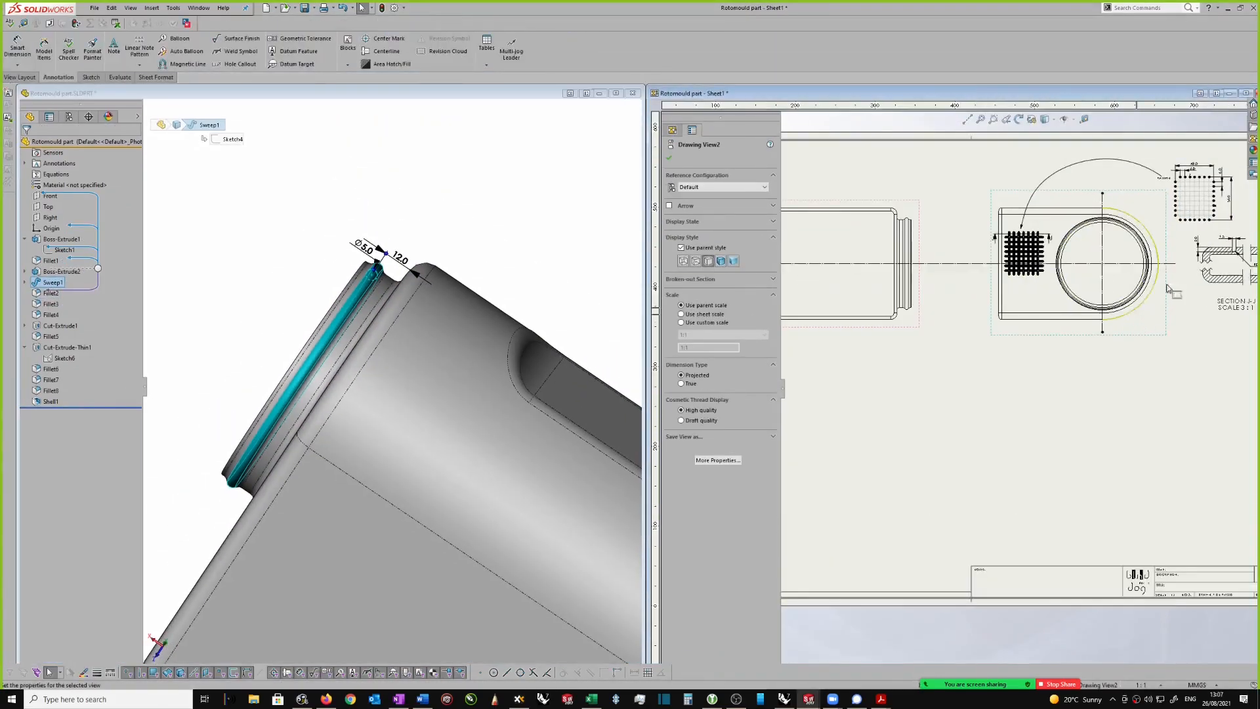
{"action": "scroll", "coordinate": [1222, 301], "scroll_direction": "up", "scroll_amount": 3}
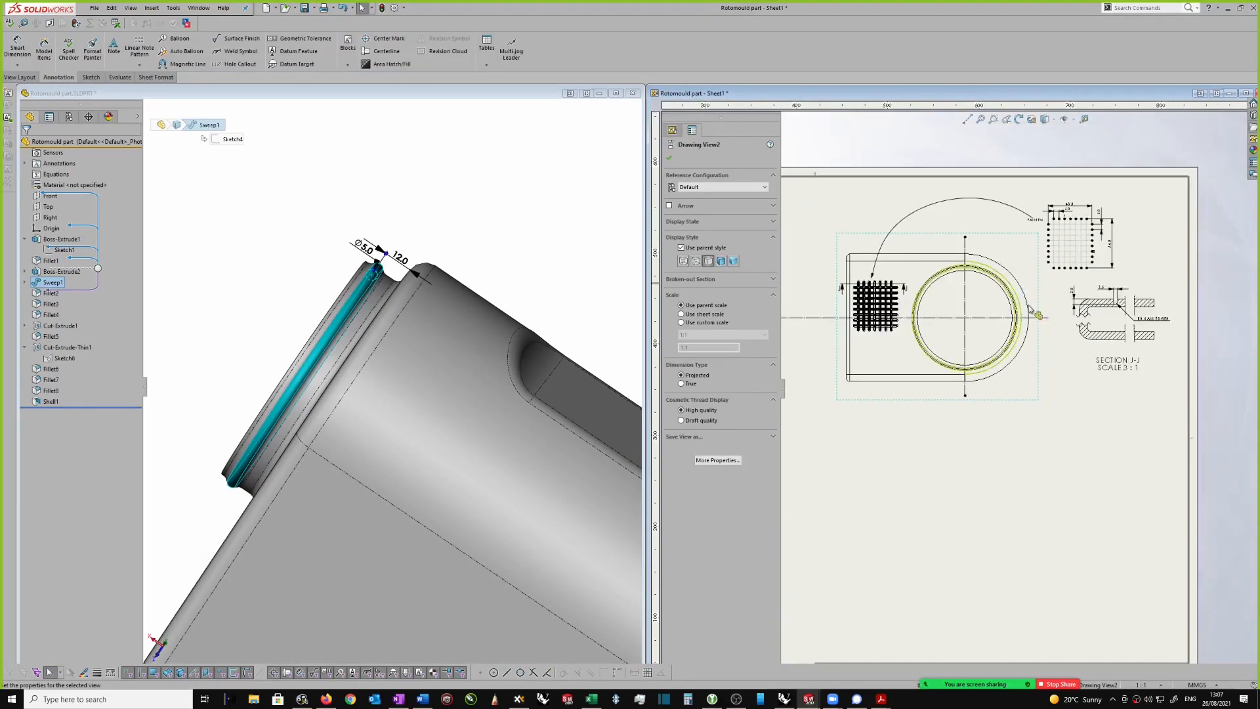
{"action": "scroll", "coordinate": [1221, 472], "scroll_direction": "up", "scroll_amount": 1}
{"action": "scroll", "coordinate": [904, 331], "scroll_direction": "down", "scroll_amount": 4}
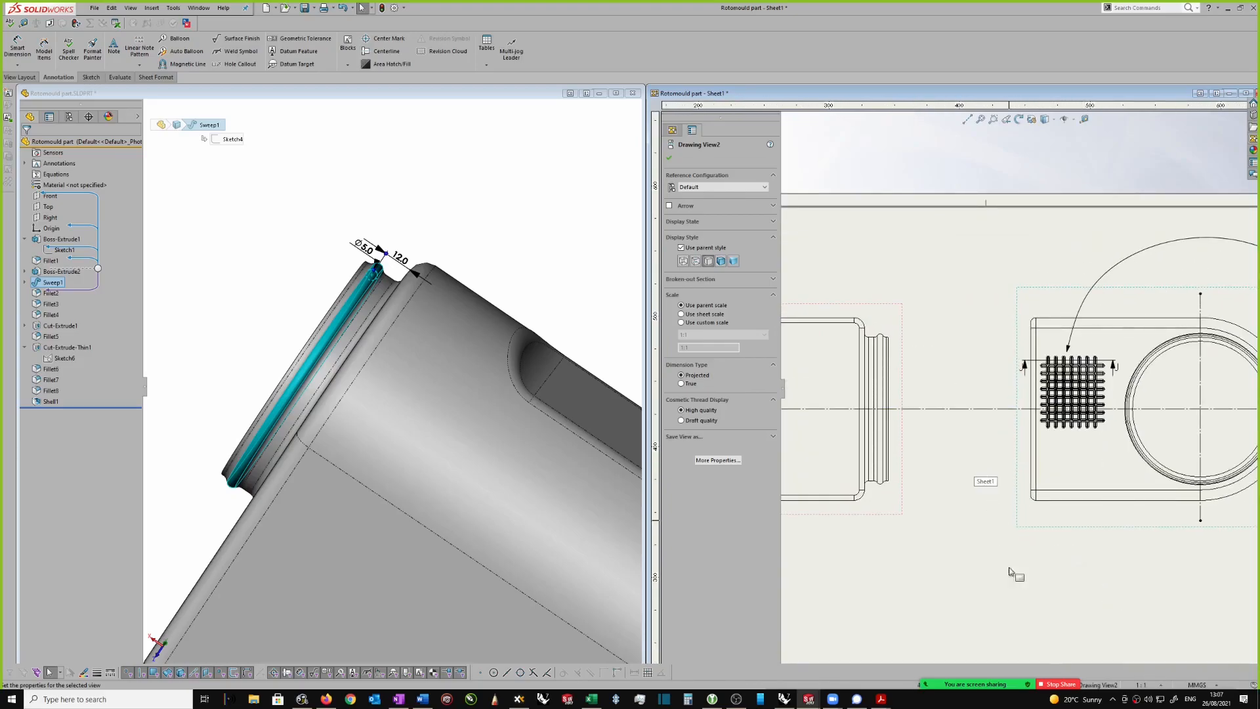
Step: Show the Zoom meeting's participants list and switch to the class register workbook in Excel
{"action": "mouse_move", "coordinate": [1029, 679]}
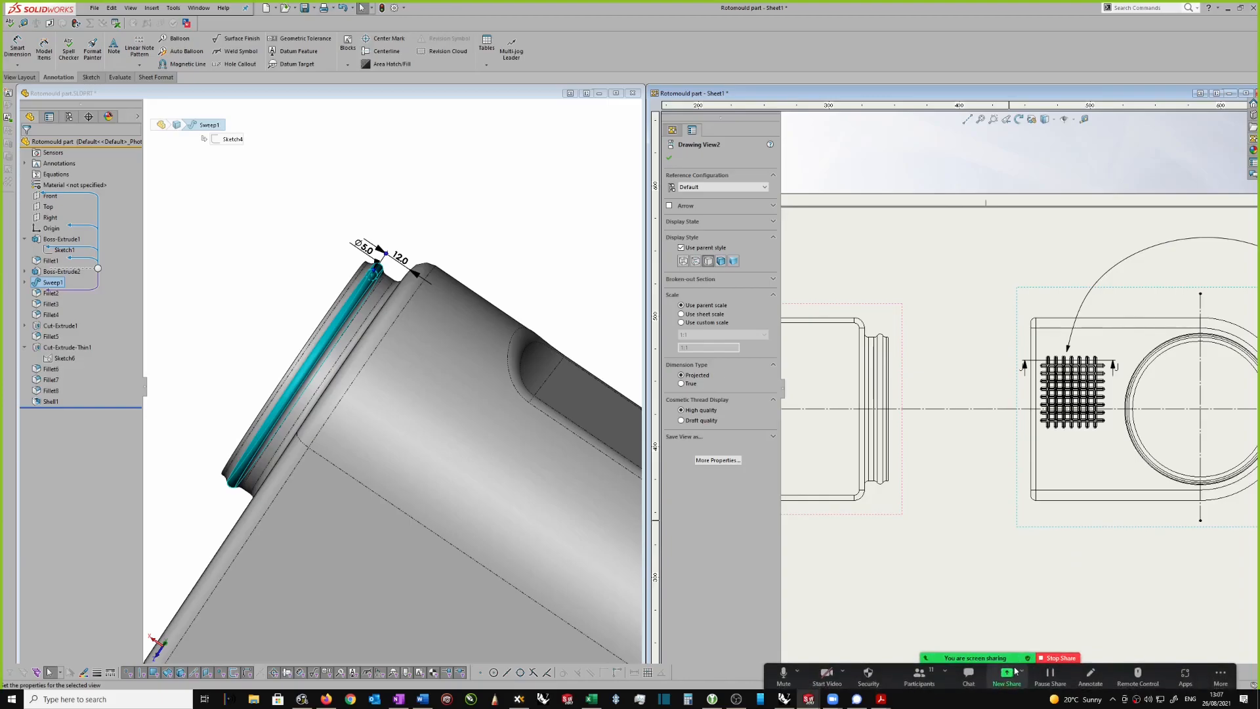
{"action": "left_click", "coordinate": [926, 678]}
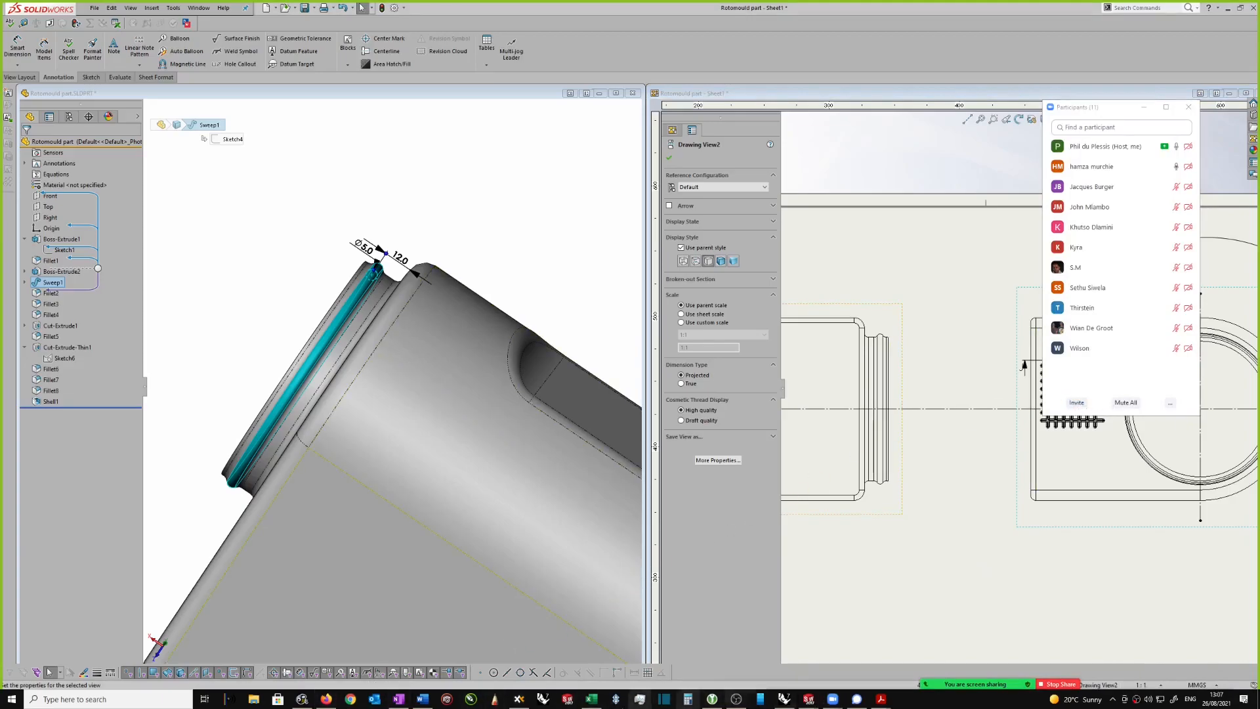
{"action": "left_click", "coordinate": [590, 699]}
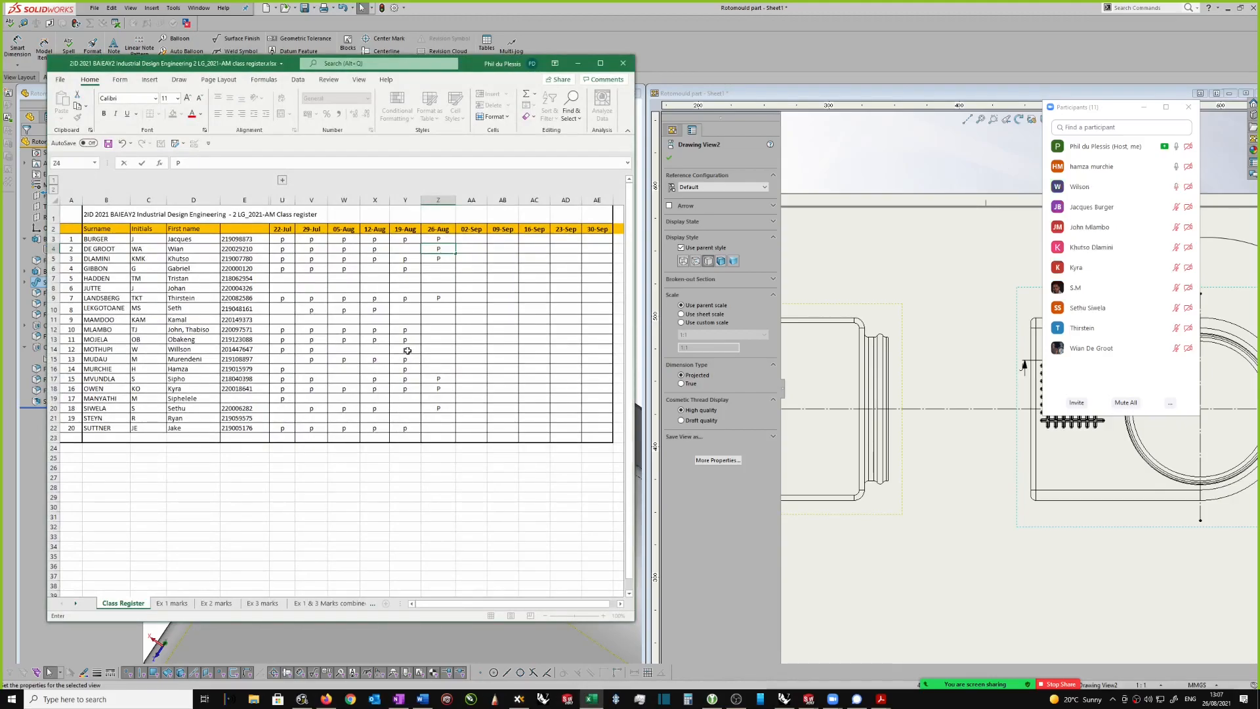
Step: Enter P in cells Z14 and Z16 of the class register's 26-Aug column
{"action": "left_click", "coordinate": [437, 351]}
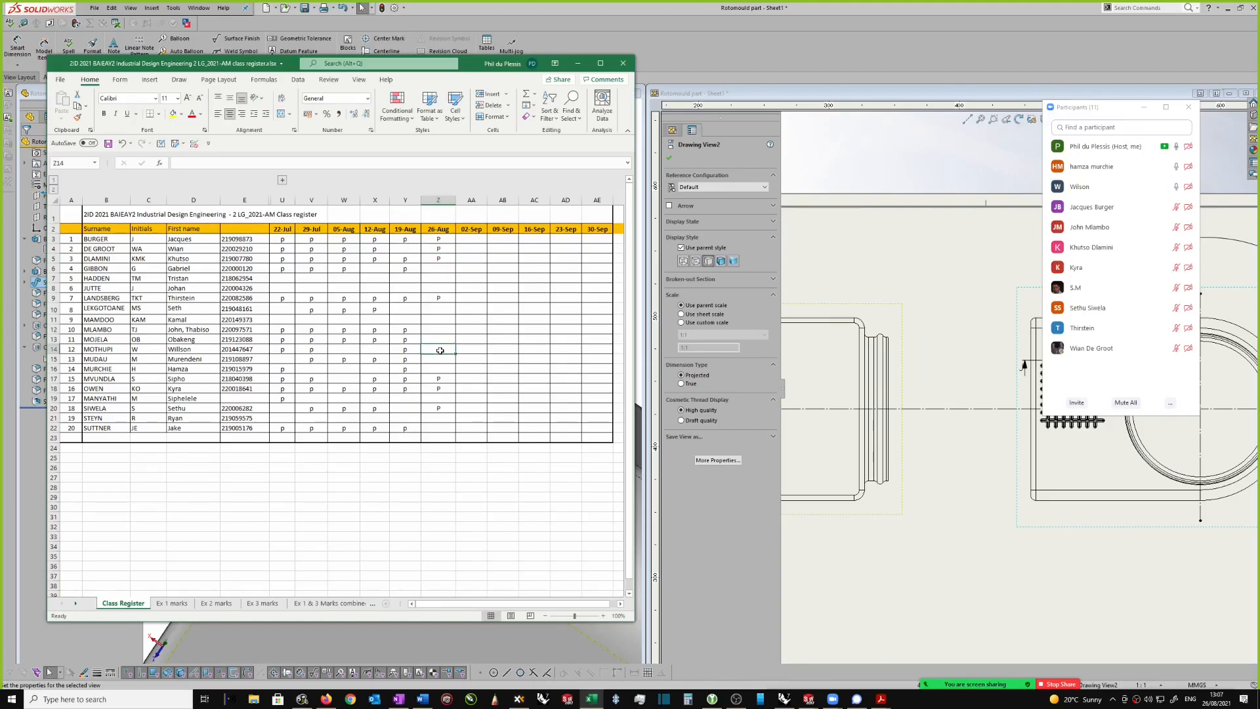
{"action": "type", "text": "P"}
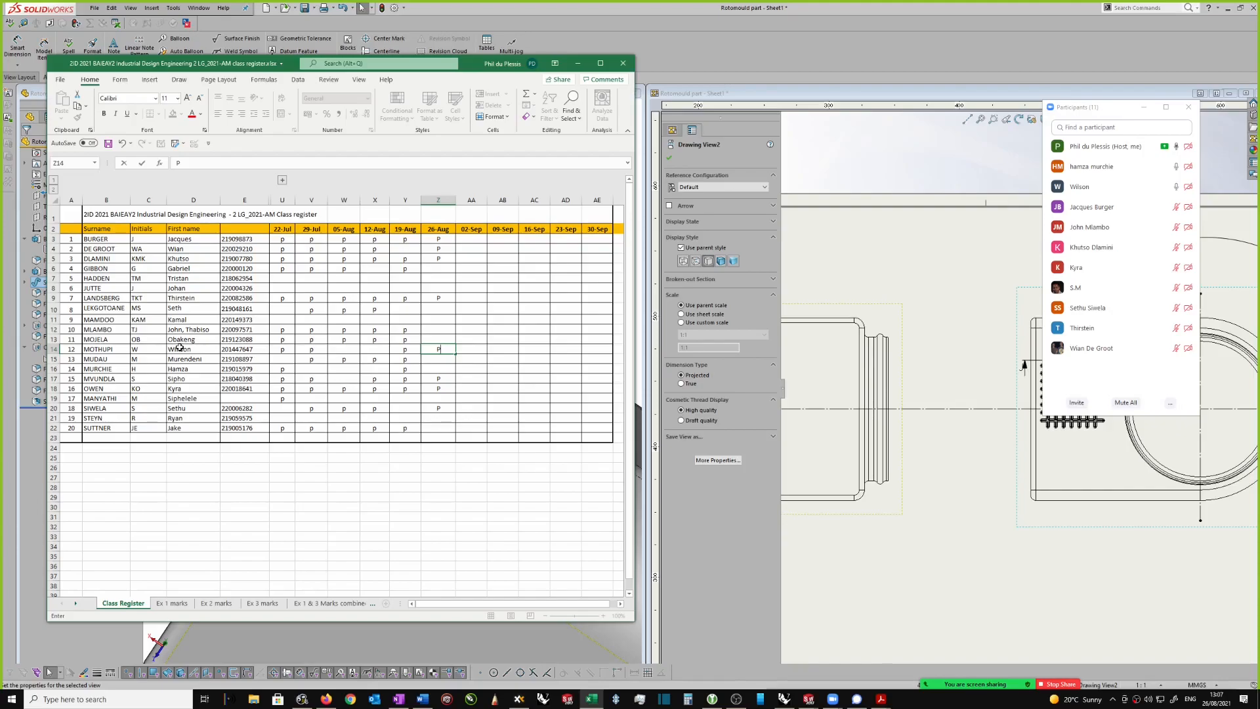
{"action": "key", "text": "XF86AudioRaiseVolume"}
{"action": "left_click", "coordinate": [440, 369]}
{"action": "type", "text": "P"}
Step: Edit the spelling of the first name in cell D14 and enter P in cell Z12
{"action": "left_click", "coordinate": [177, 348]}
{"action": "double_click", "coordinate": [179, 350]}
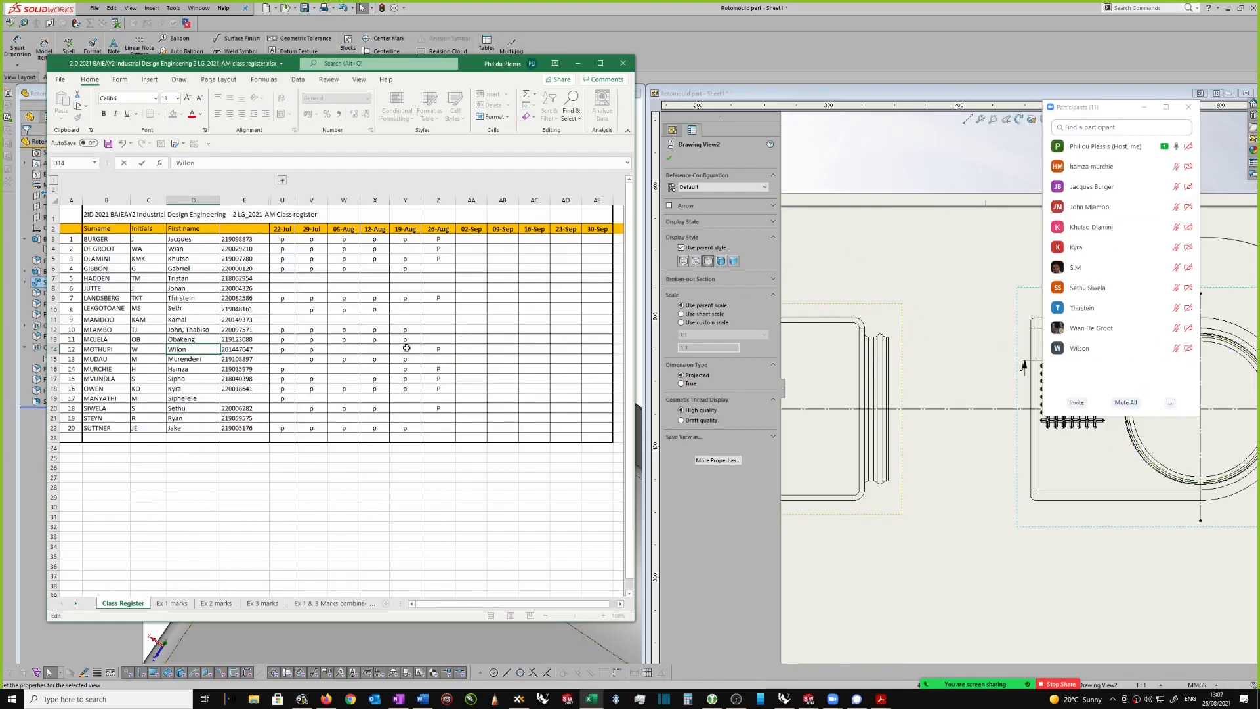
{"action": "left_click", "coordinate": [430, 330]}
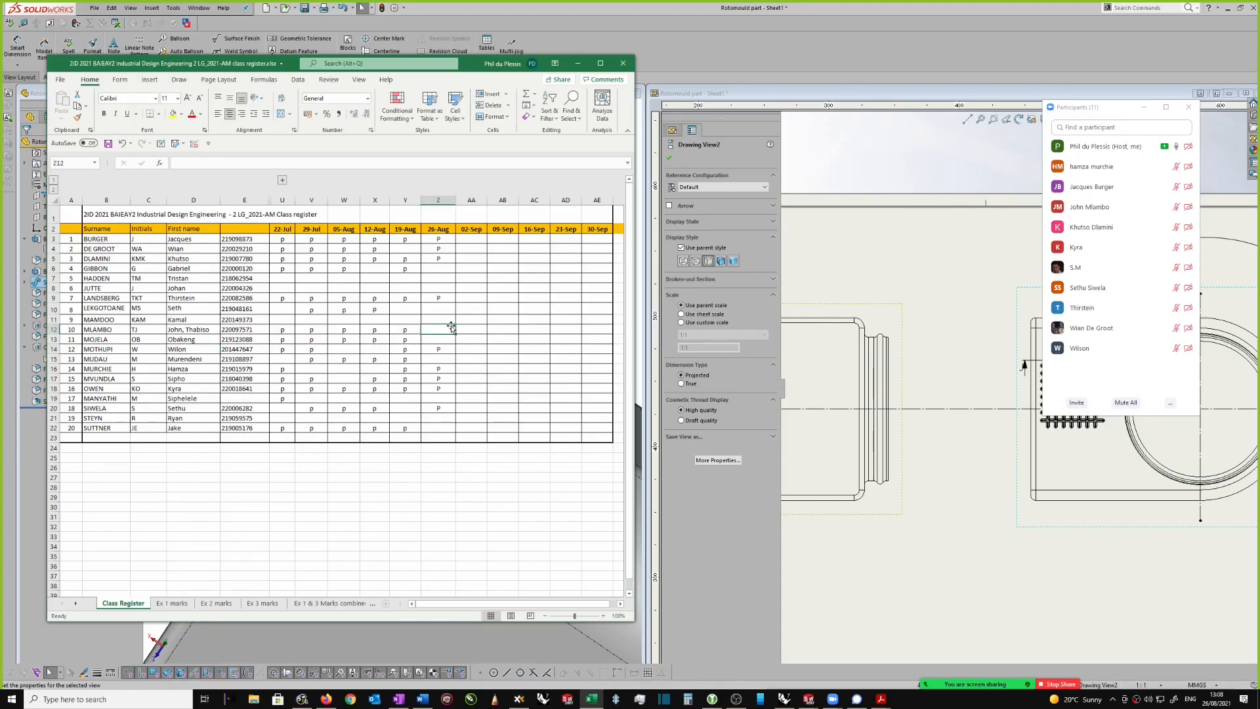
{"action": "type", "text": "P"}
{"action": "left_click", "coordinate": [472, 327]}
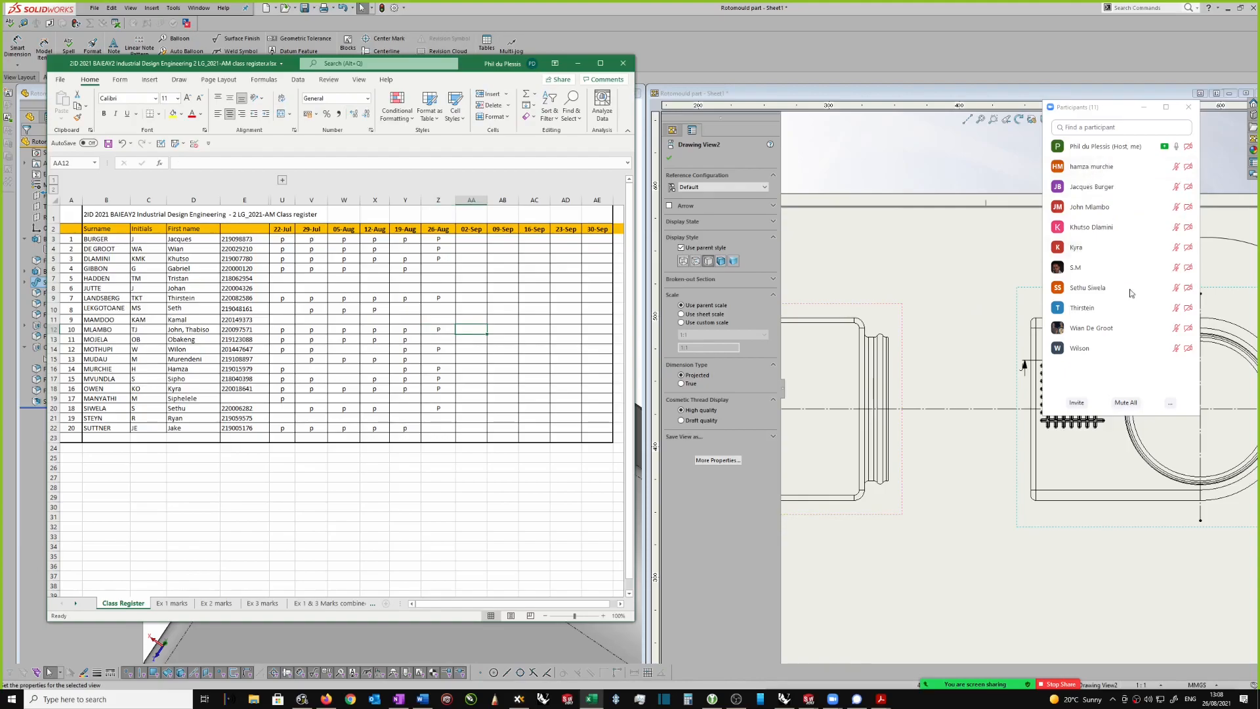
Step: Return to SOLIDWORKS with the participants list minimised, and select Fillet2, Fillet3 and Fillet4 together on the part
{"action": "left_click", "coordinate": [973, 329]}
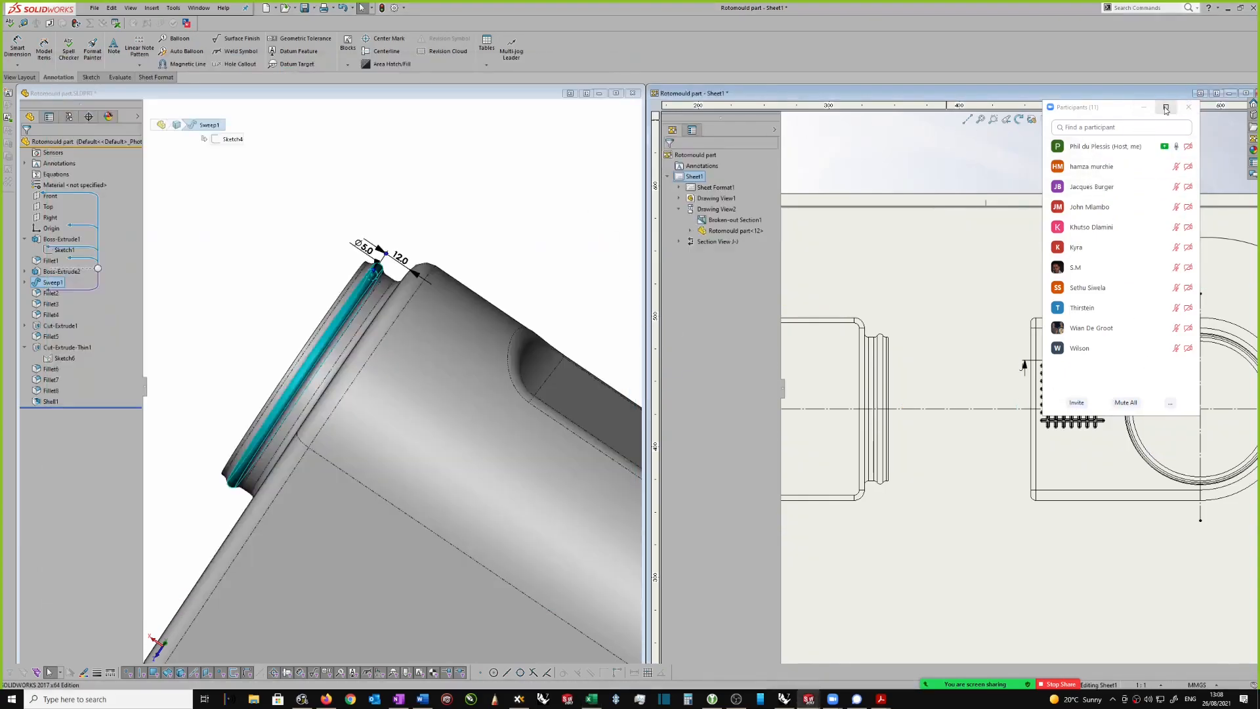
{"action": "left_click", "coordinate": [1144, 107]}
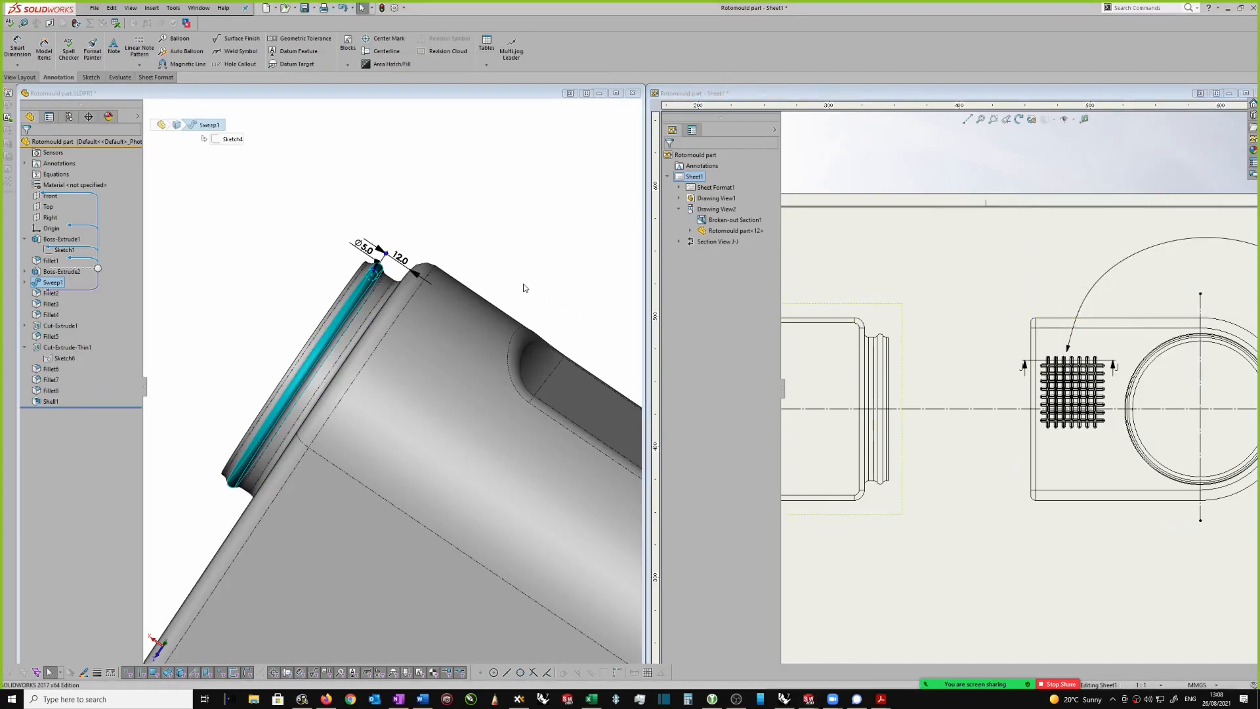
{"action": "left_click", "coordinate": [53, 294]}
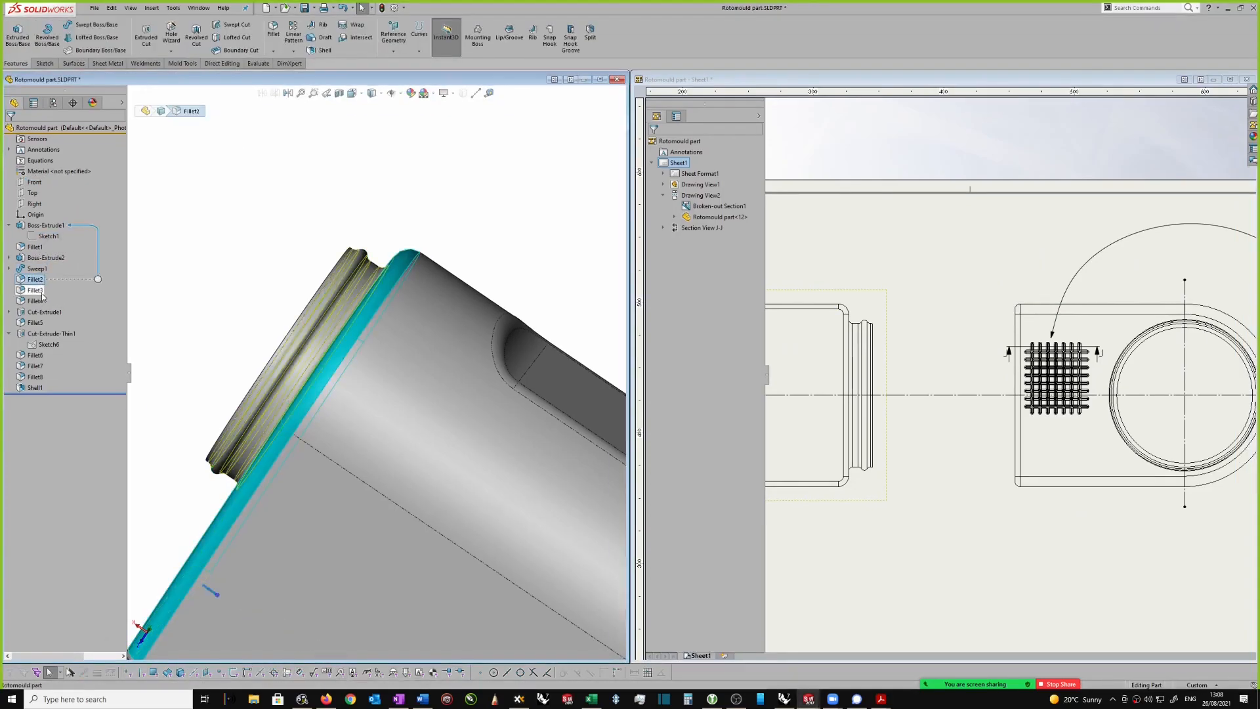
{"action": "left_click", "coordinate": [36, 292], "text": "ctrl"}
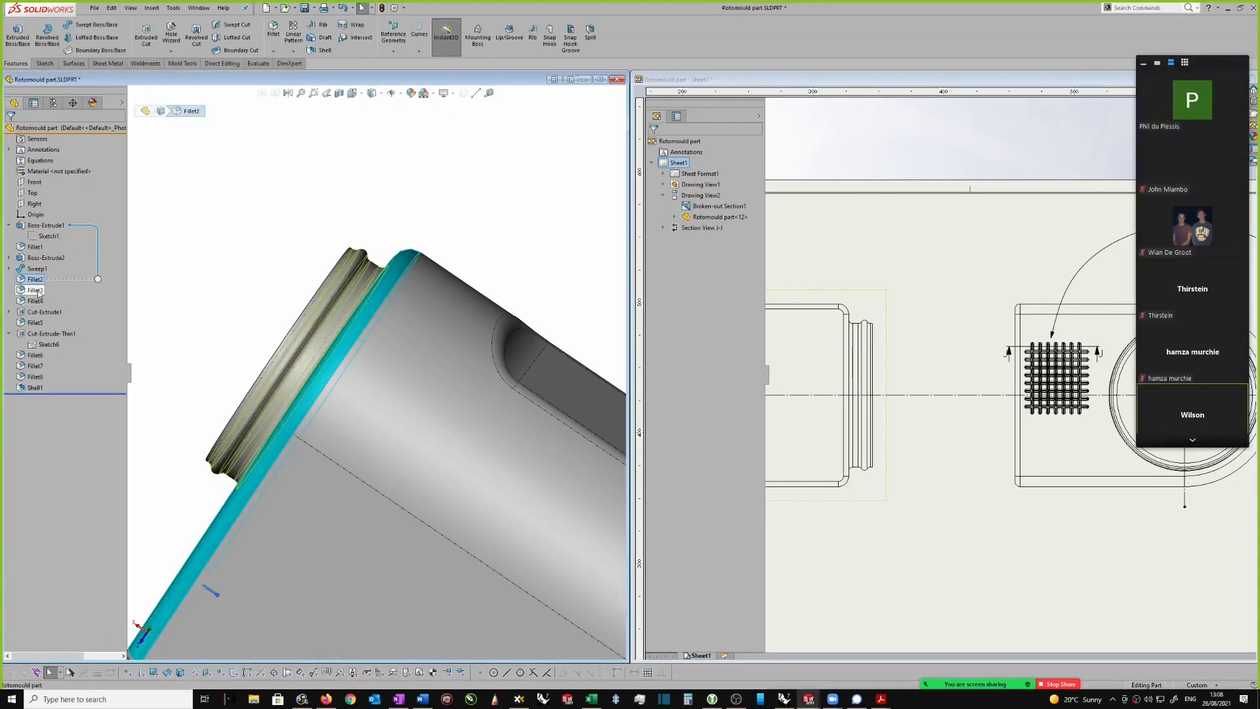
{"action": "left_click", "coordinate": [36, 301], "text": "ctrl"}
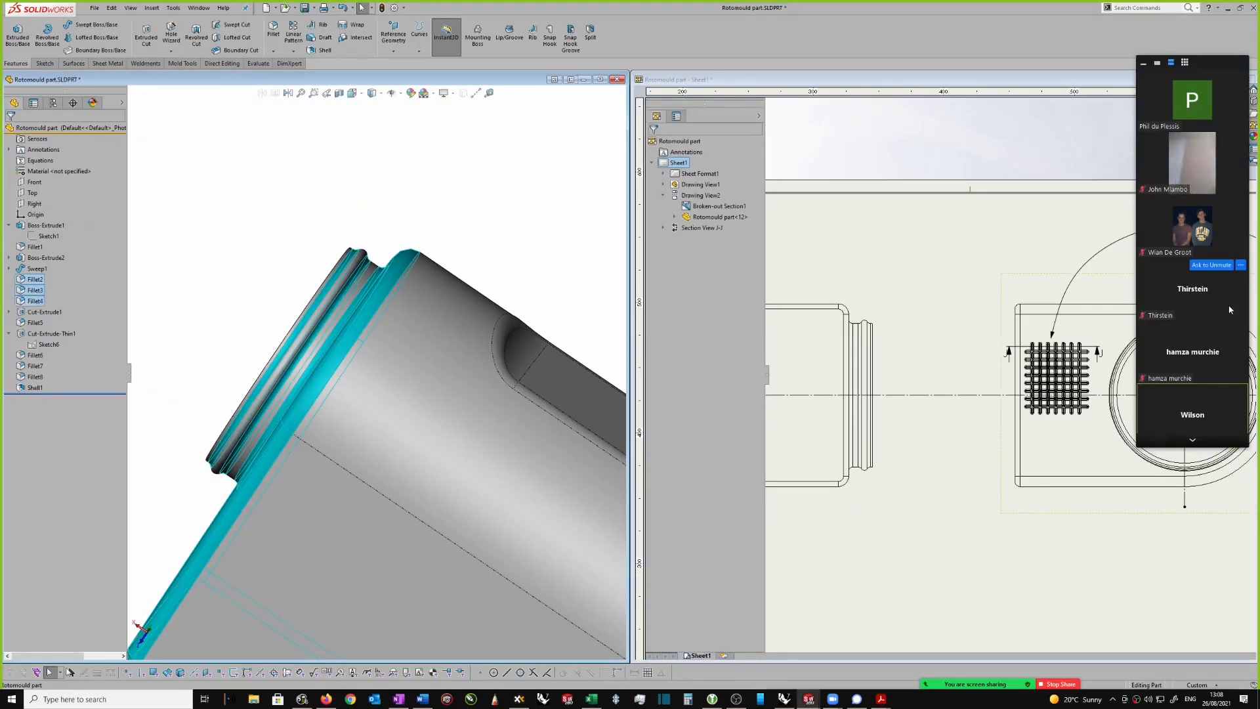
Step: Hide the meeting's video thumbnails and compare the selected fillets with the neck in the drawing's side view
{"action": "left_click", "coordinate": [1193, 440]}
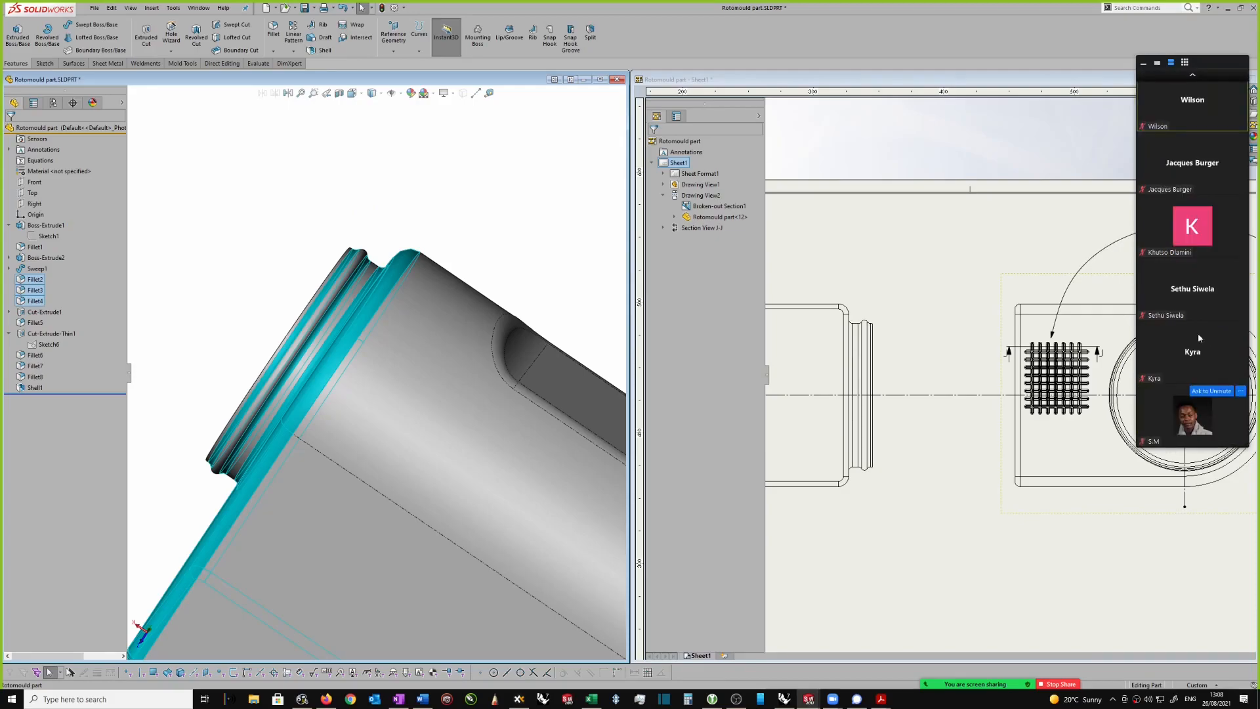
{"action": "left_click", "coordinate": [1145, 64]}
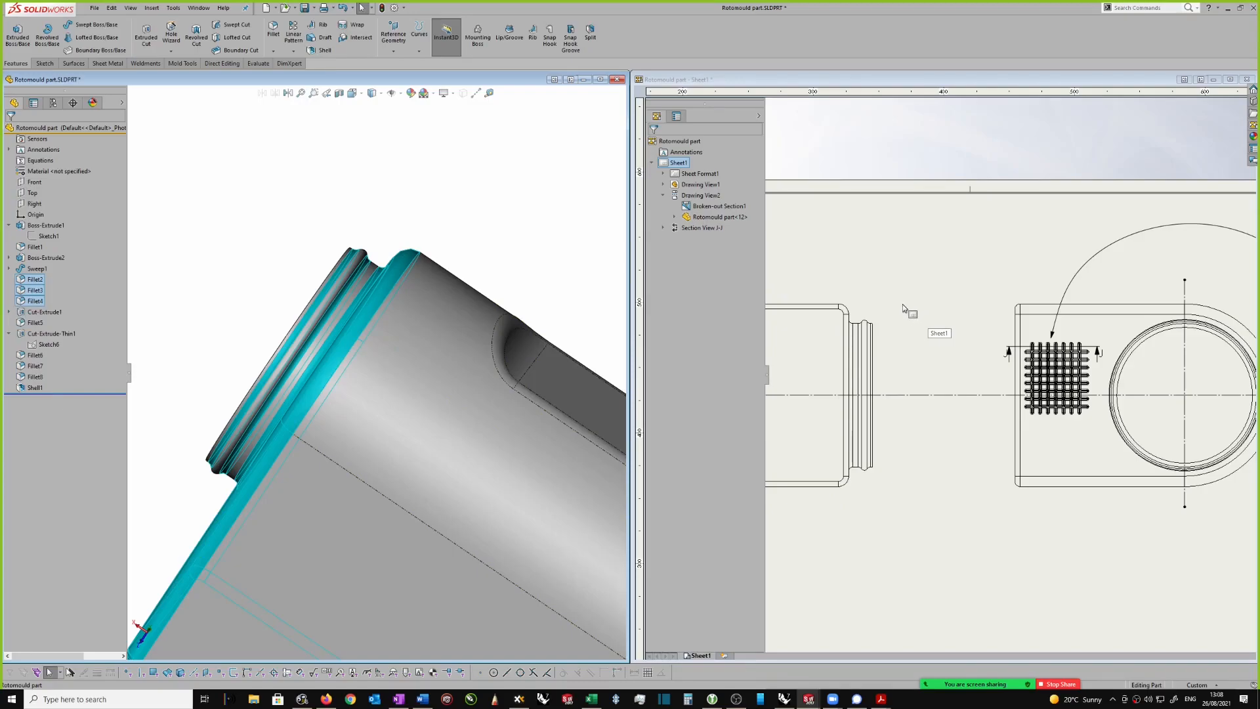
{"action": "scroll", "coordinate": [898, 317], "scroll_direction": "up", "scroll_amount": 1}
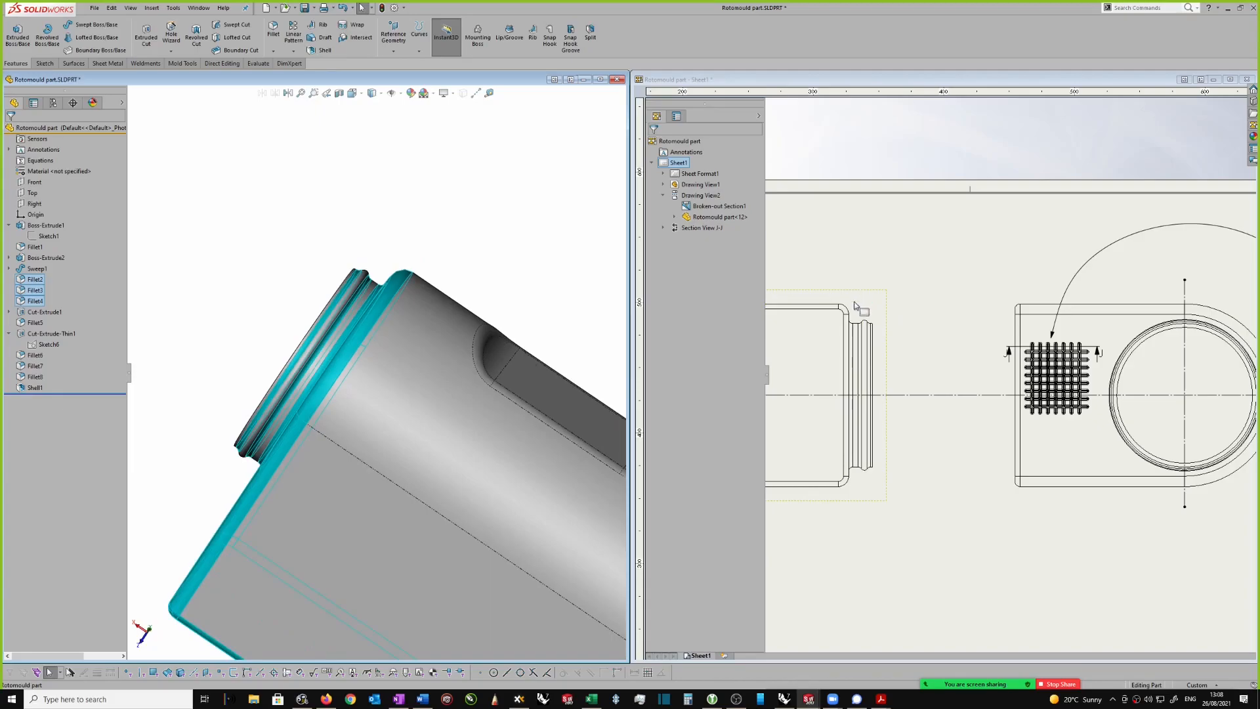
{"action": "left_click", "coordinate": [865, 320]}
{"action": "scroll", "coordinate": [867, 321], "scroll_direction": "down", "scroll_amount": 3}
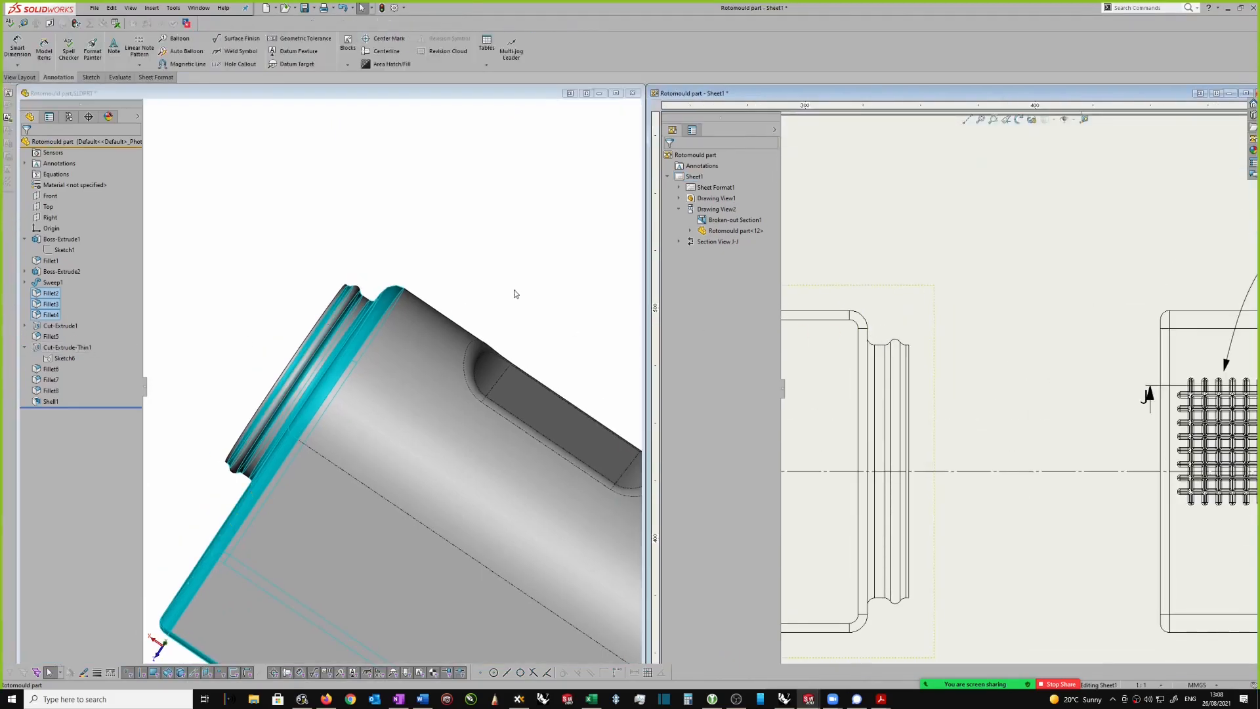
Step: Minimise the part document and maximise the drawing document to show both views and the pattern details
{"action": "left_click", "coordinate": [599, 92]}
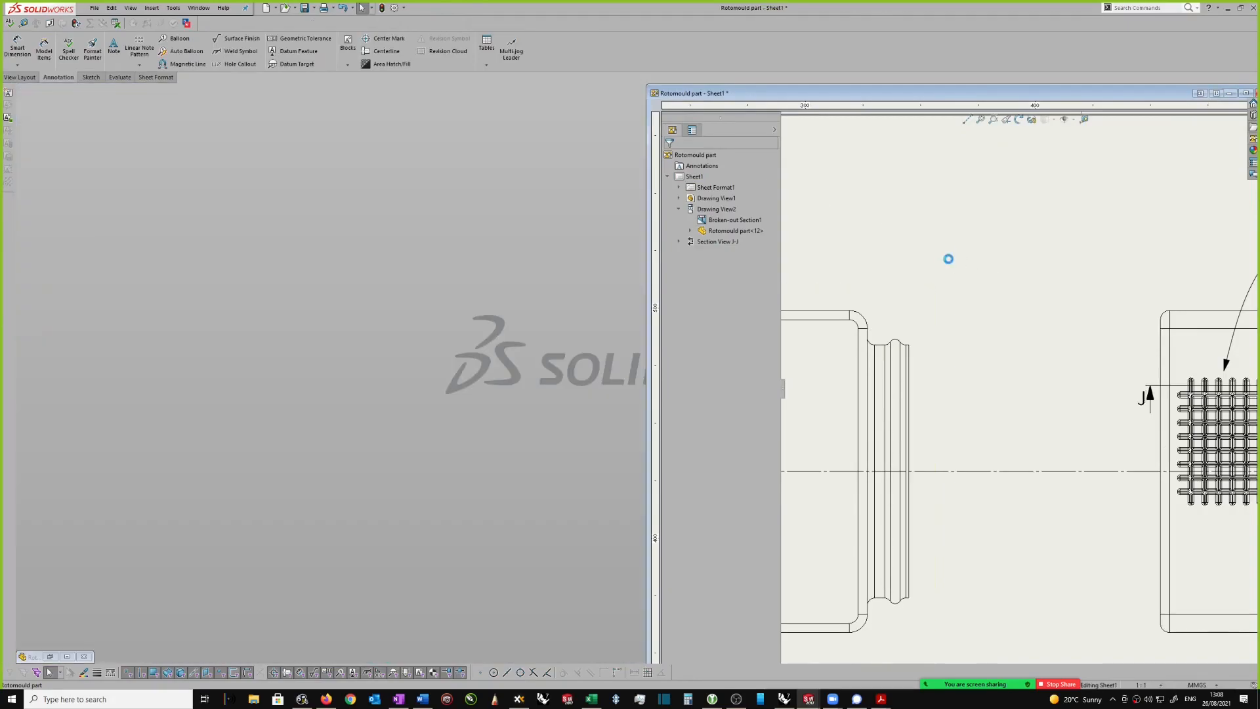
{"action": "left_click_drag", "start_coordinate": [1154, 93], "coordinate": [990, 104]}
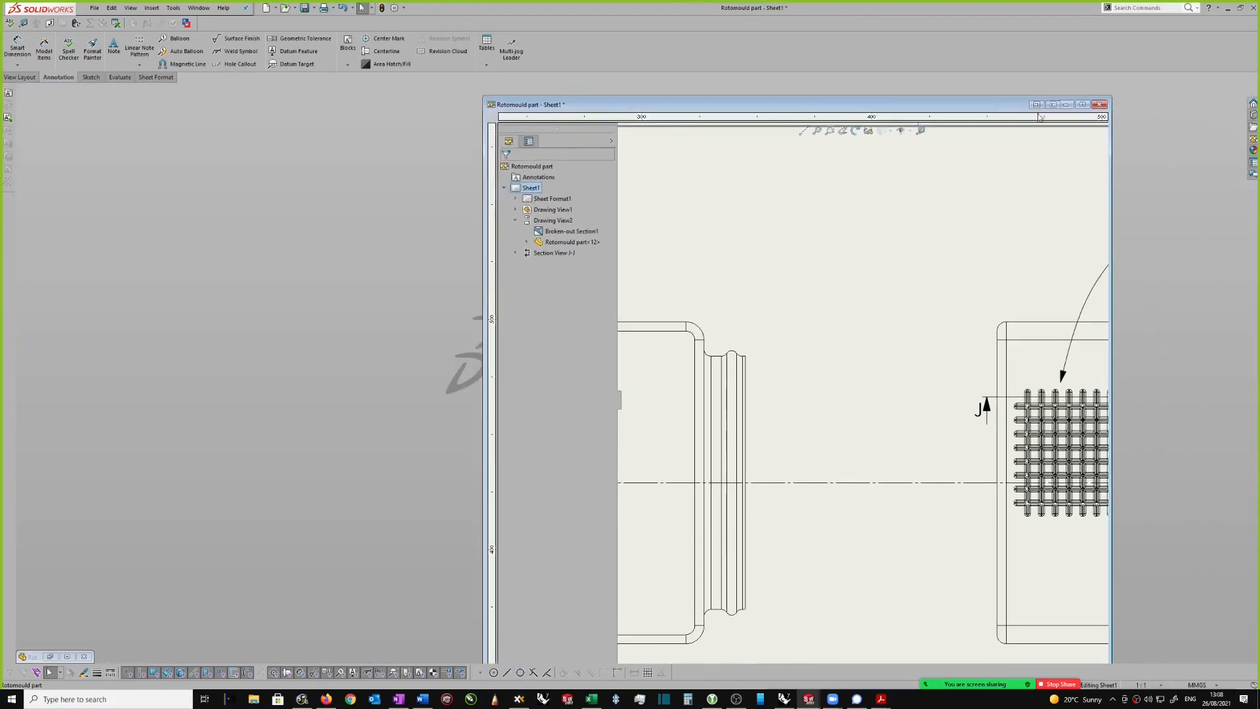
{"action": "left_click", "coordinate": [1083, 105]}
{"action": "scroll", "coordinate": [937, 189], "scroll_direction": "up", "scroll_amount": 3}
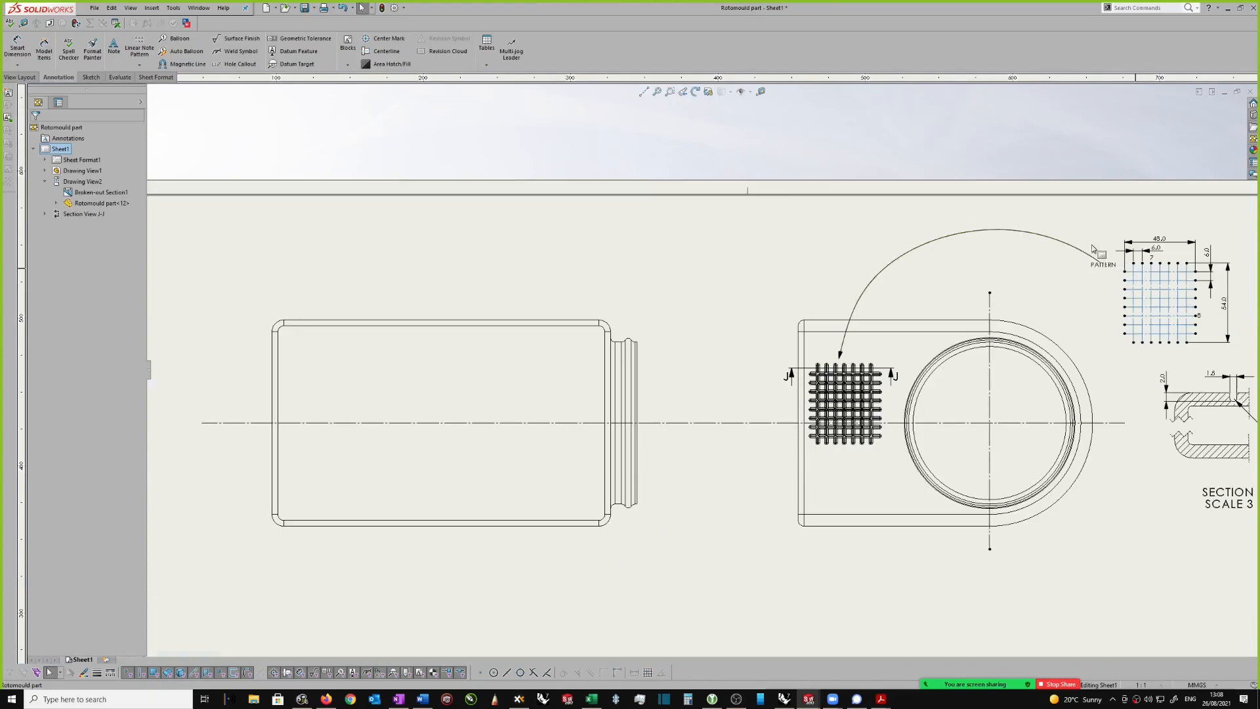
Step: Delete the grille pattern's detail sketch with its dimensions, PATTERN note and curved leader from the drawing
{"action": "mouse_move", "coordinate": [961, 205]}
{"action": "left_mouse_down"}
{"action": "mouse_move", "coordinate": [1084, 356]}
{"action": "mouse_move", "coordinate": [1156, 499]}
{"action": "left_mouse_up"}
{"action": "key", "text": "Delete"}
{"action": "scroll", "coordinate": [1028, 452], "scroll_direction": "up", "scroll_amount": 2}
{"action": "scroll", "coordinate": [1021, 366], "scroll_direction": "down", "scroll_amount": 1}
Step: Delete Section View J-J together with its cutting line and section sketch
{"action": "left_click_drag", "start_coordinate": [967, 351], "coordinate": [1138, 470]}
{"action": "key", "text": "Delete"}
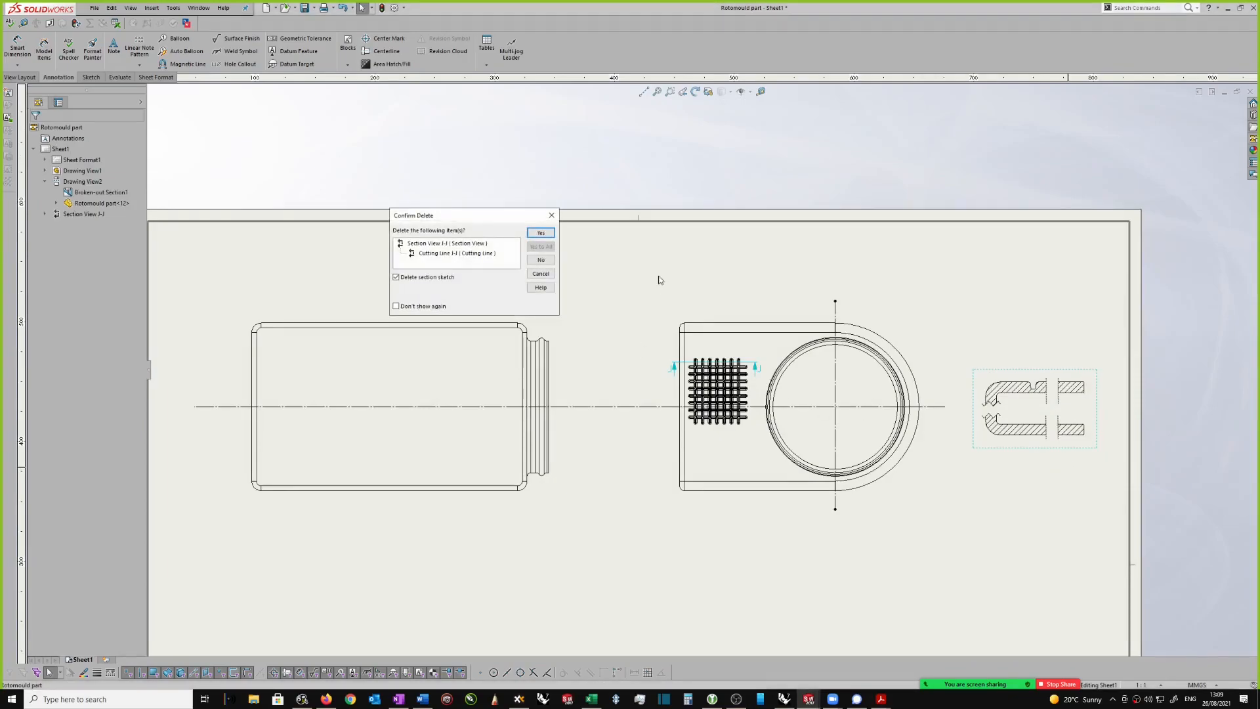
{"action": "left_click", "coordinate": [541, 234]}
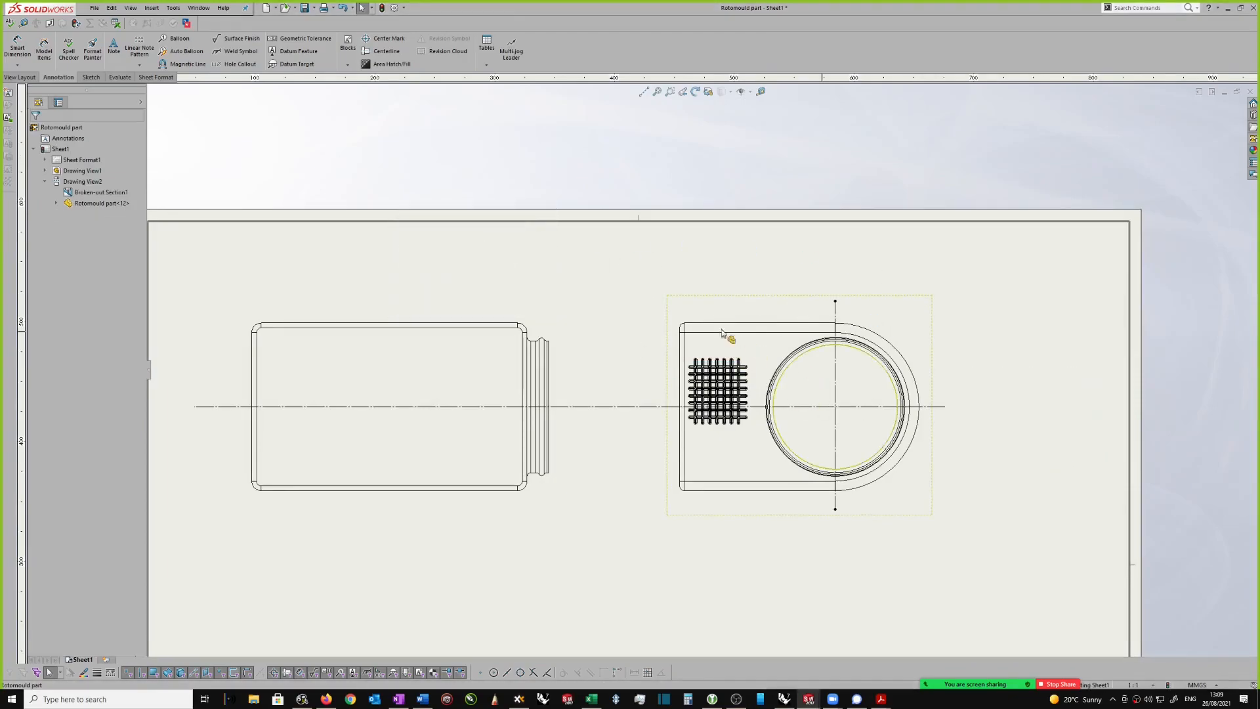
{"action": "scroll", "coordinate": [729, 360], "scroll_direction": "down", "scroll_amount": 1}
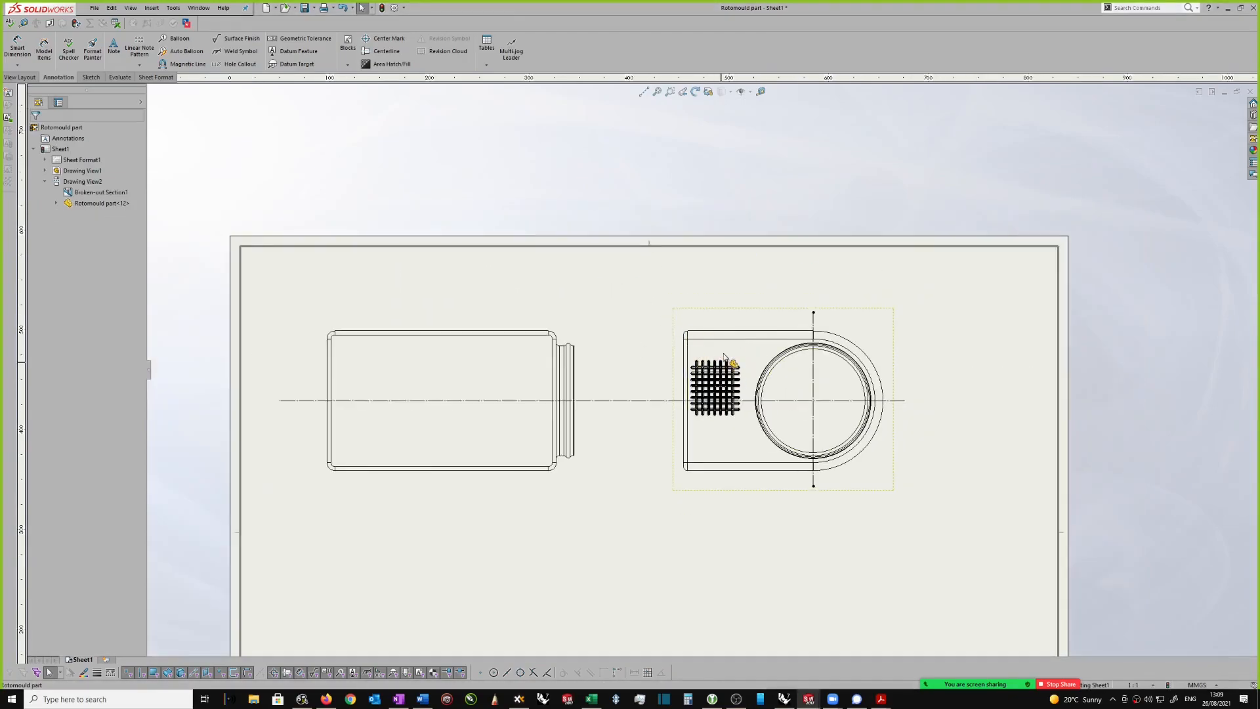
{"action": "left_click", "coordinate": [95, 8]}
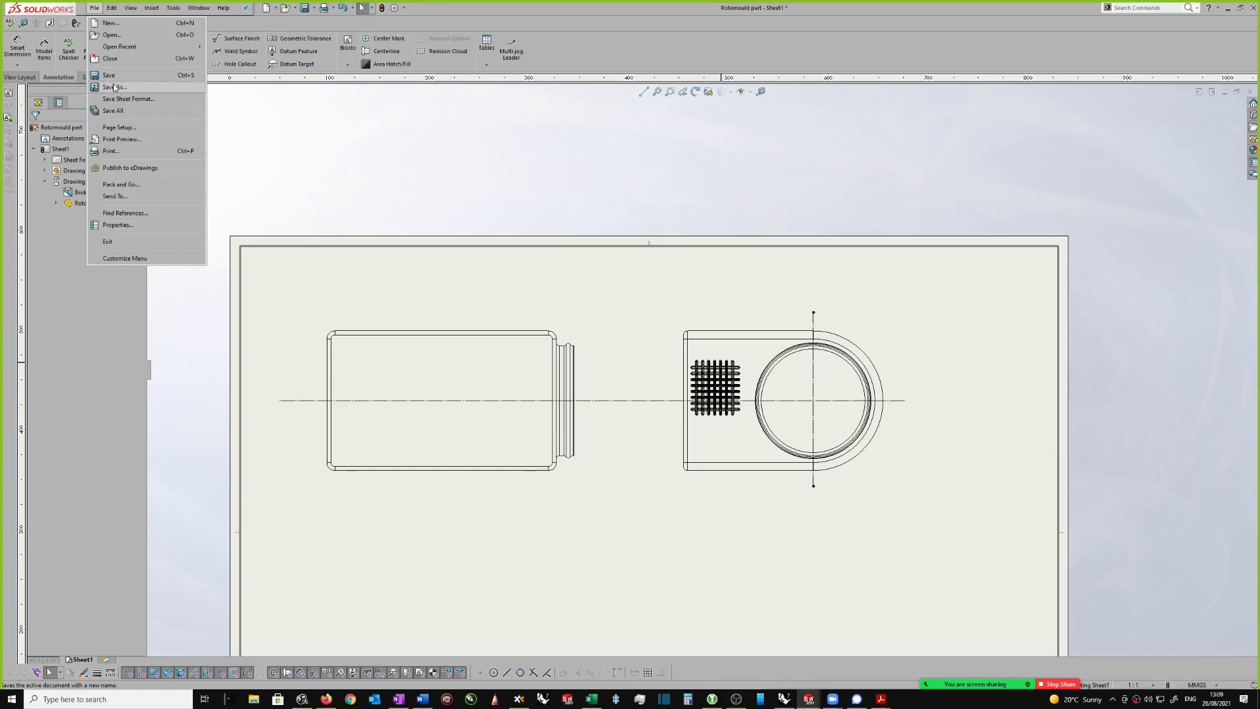
{"action": "left_click", "coordinate": [111, 35]}
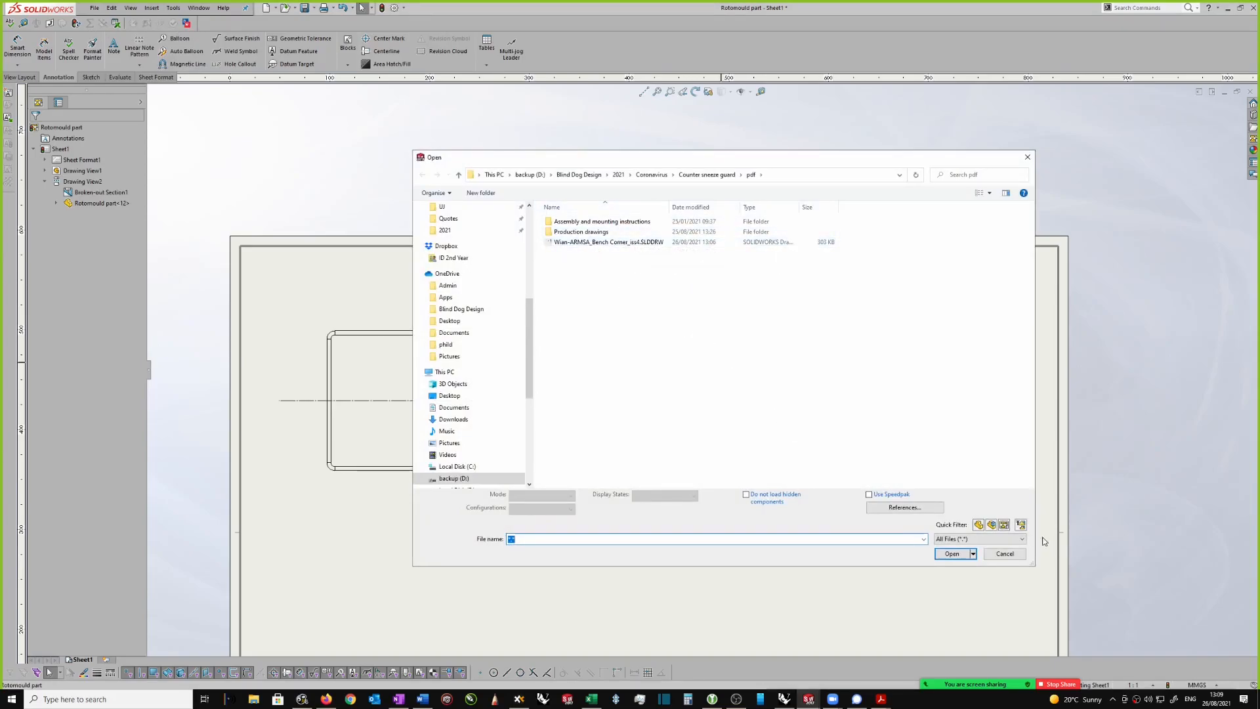
{"action": "left_click", "coordinate": [978, 525]}
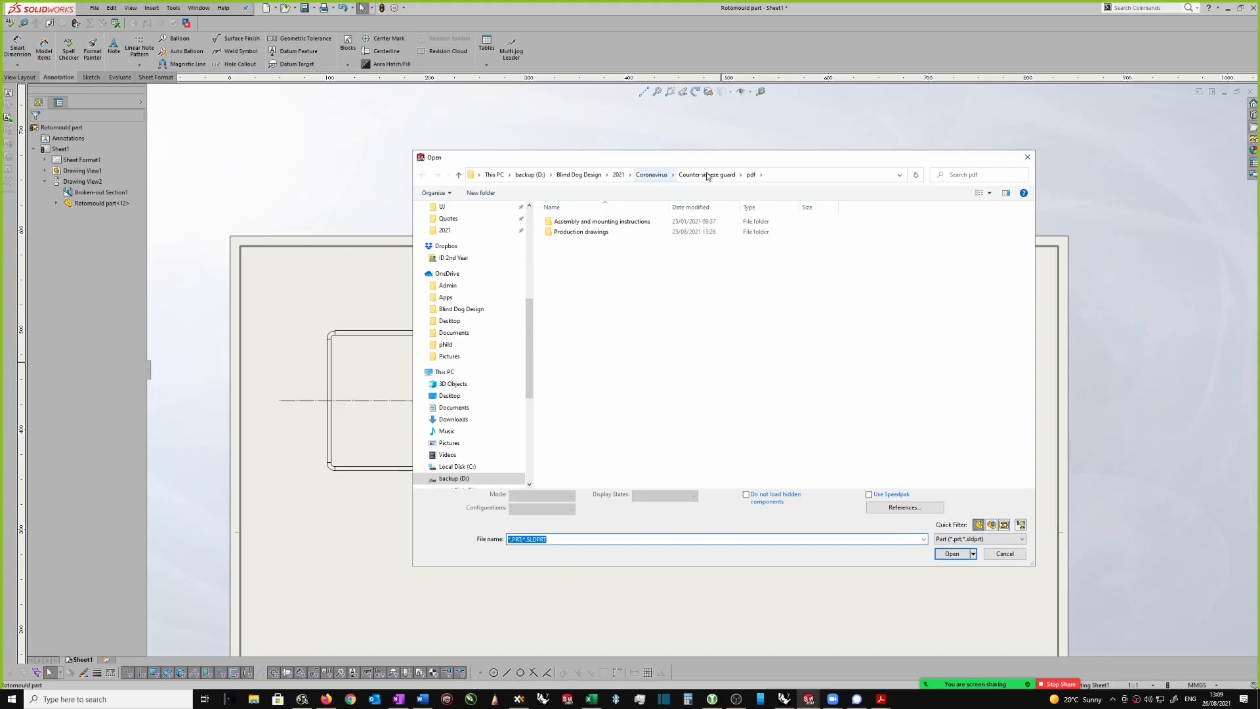
{"action": "left_click", "coordinate": [530, 174]}
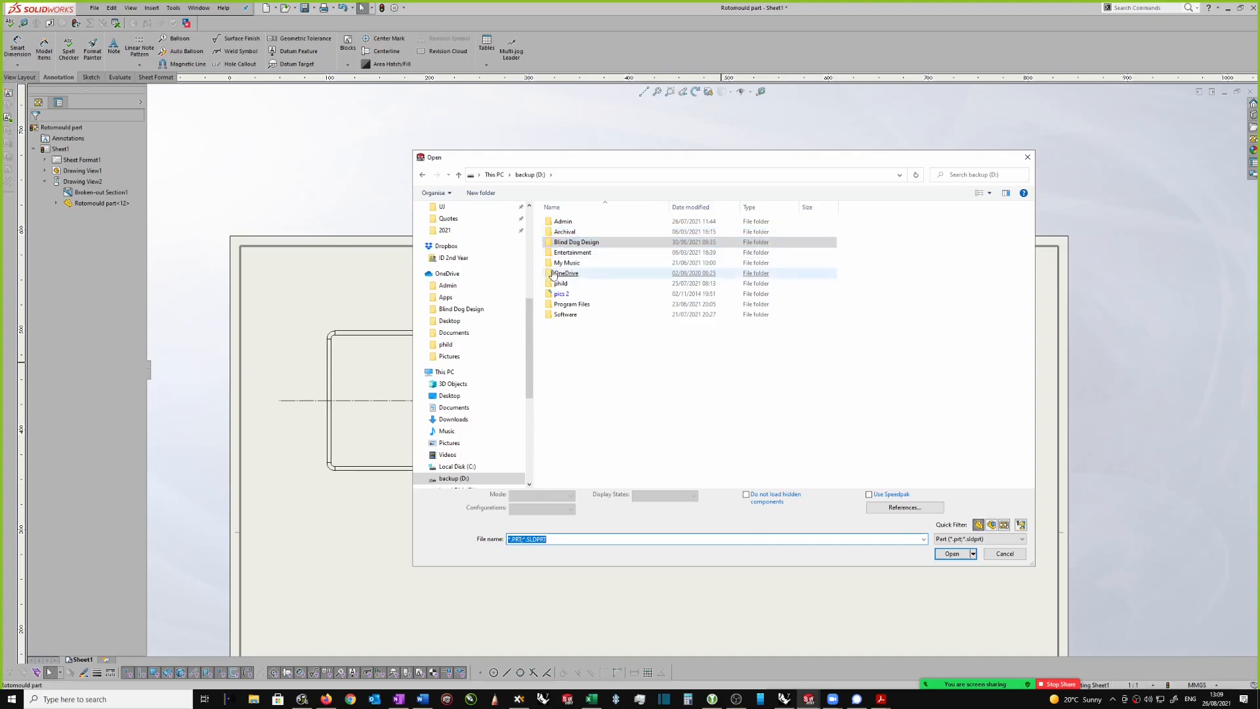
{"action": "scroll", "coordinate": [447, 265], "scroll_direction": "up", "scroll_amount": 2}
{"action": "left_click", "coordinate": [443, 254]}
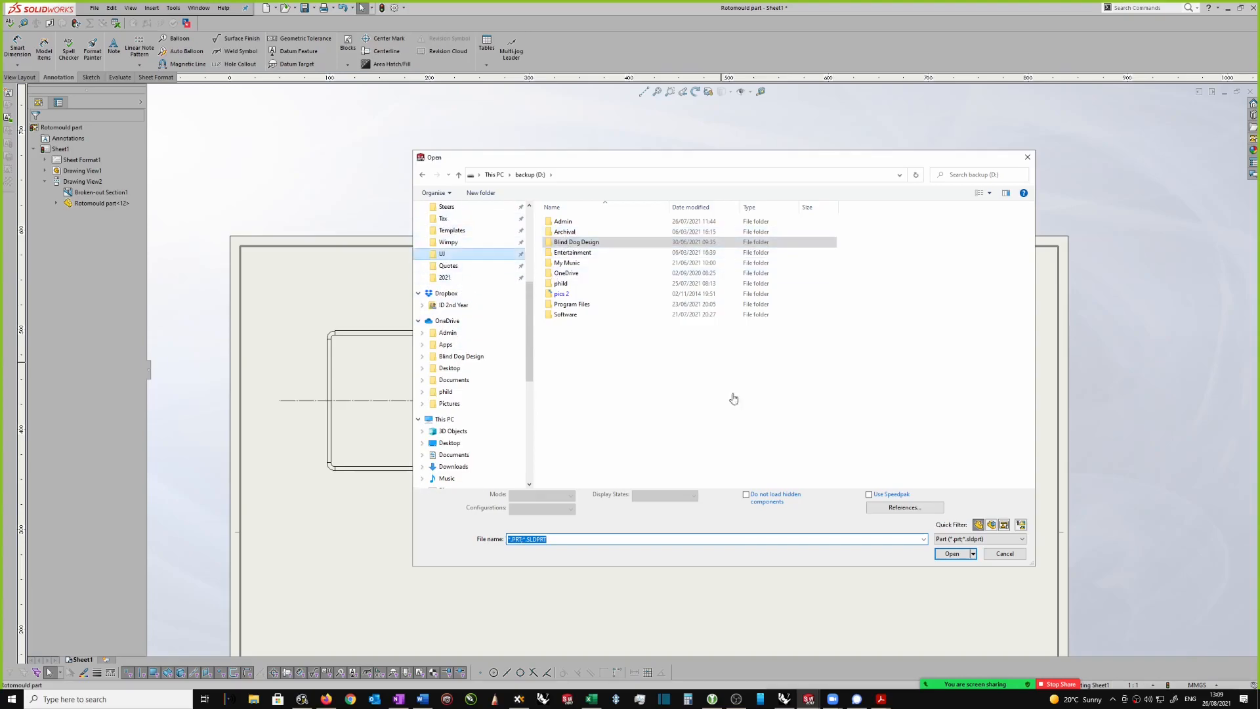
{"action": "left_click", "coordinate": [1005, 553]}
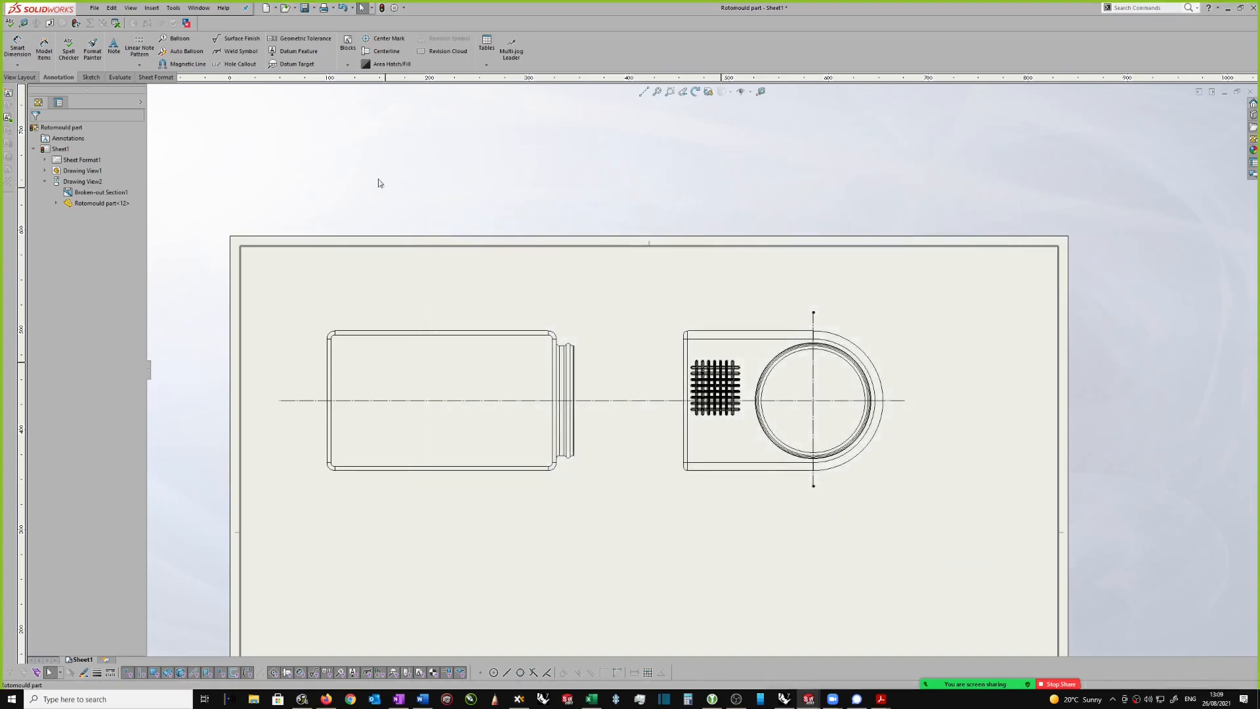
Step: Open the recent Bench Corner_iss4 part and inspect the elbow's recess and collared ends from several angles
{"action": "left_click", "coordinate": [92, 8]}
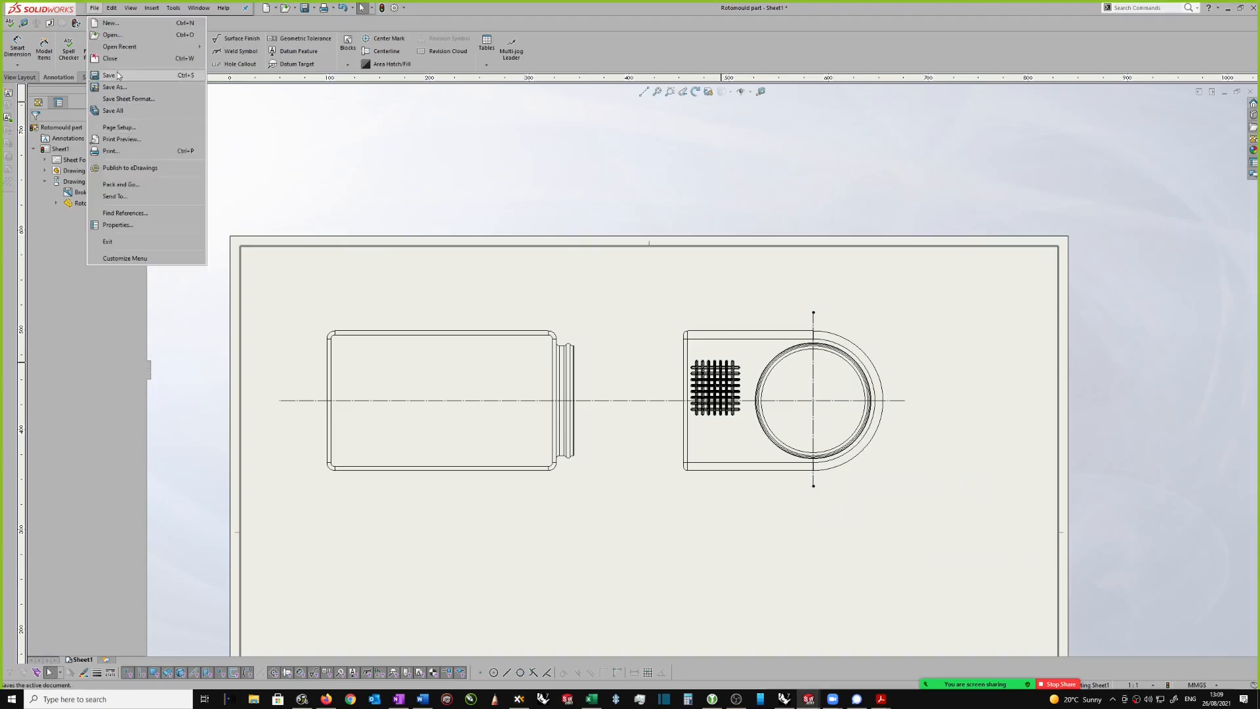
{"action": "mouse_move", "coordinate": [112, 49]}
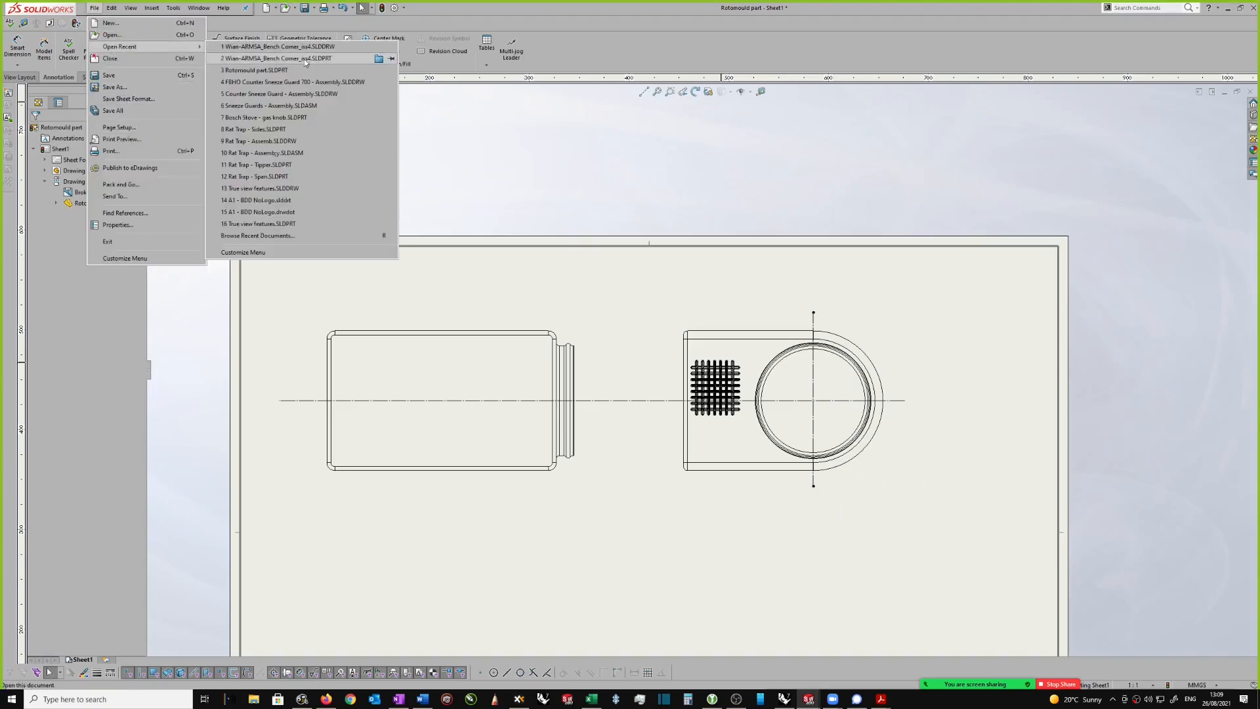
{"action": "left_click", "coordinate": [267, 58]}
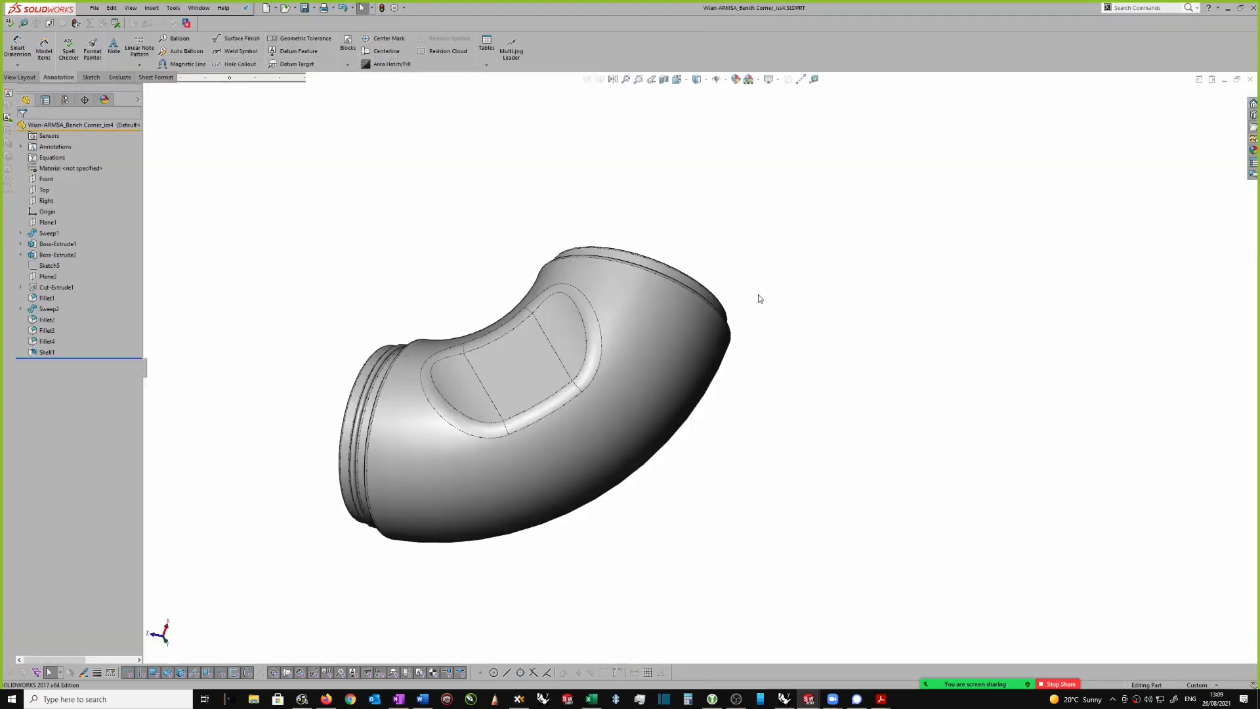
{"action": "scroll", "coordinate": [708, 333], "scroll_direction": "up", "scroll_amount": 1}
{"action": "middle_click_drag", "start_coordinate": [762, 339], "coordinate": [818, 299]}
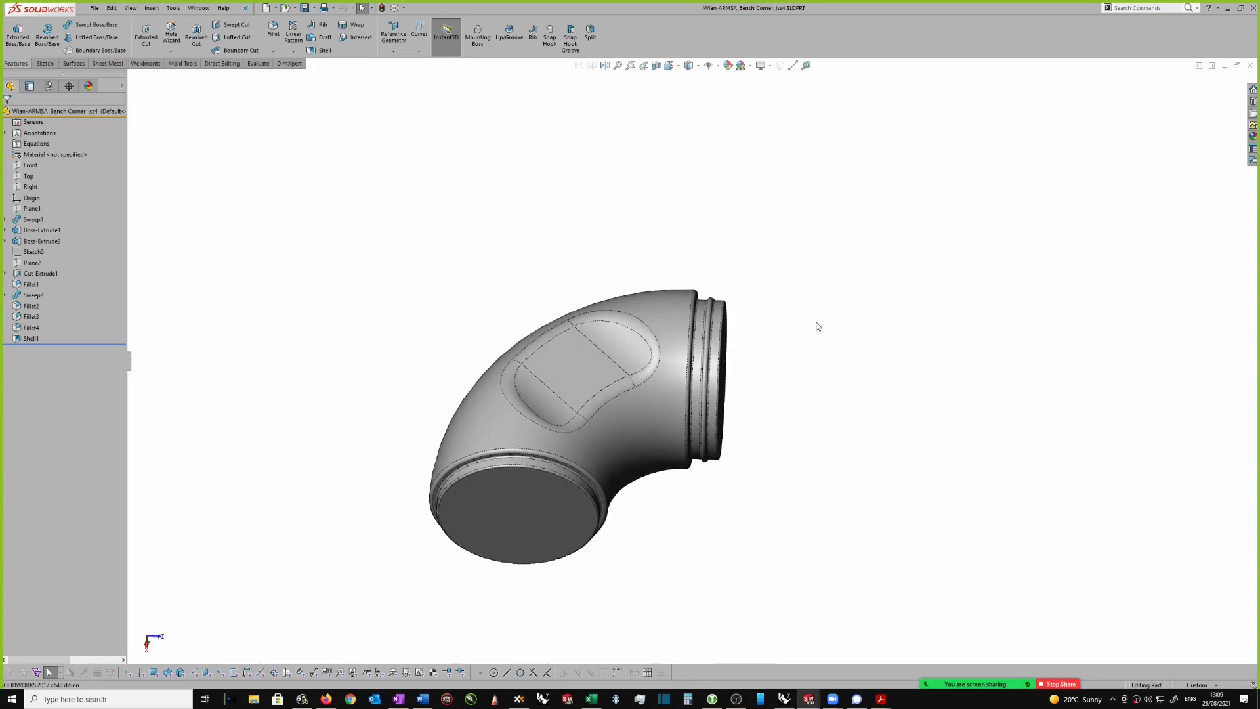
{"action": "middle_click_drag", "start_coordinate": [809, 284], "coordinate": [815, 276]}
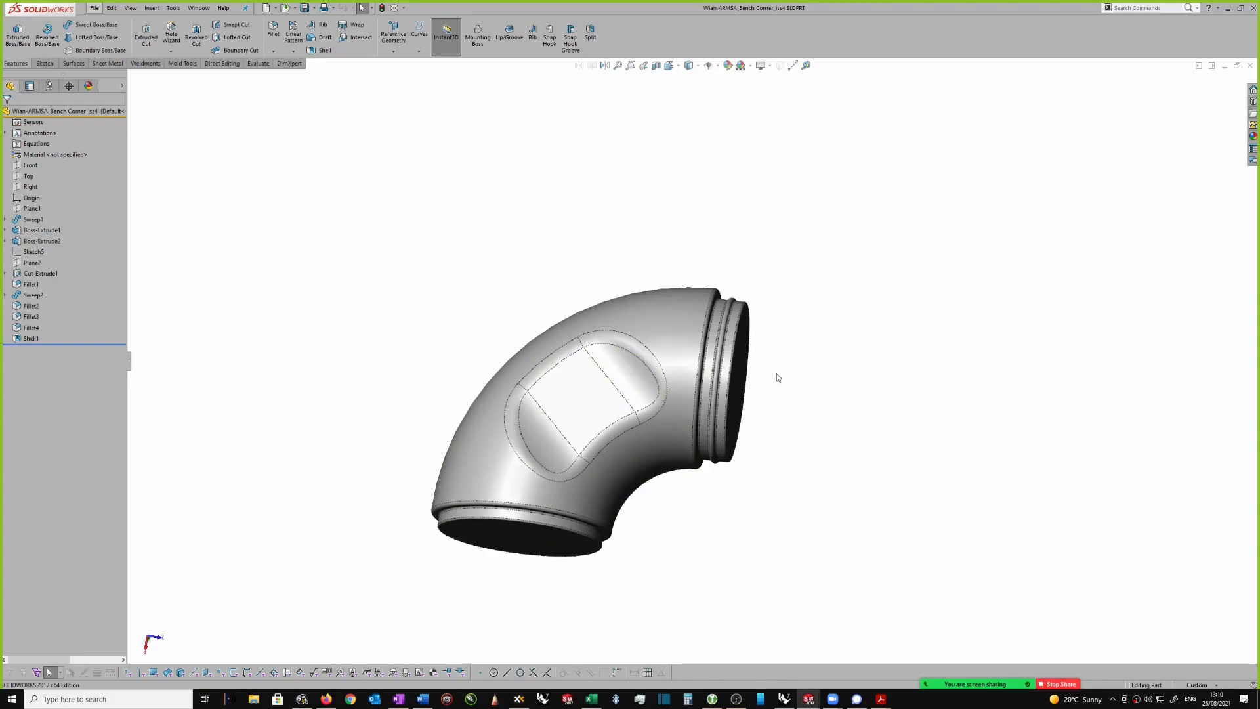
{"action": "middle_click_drag", "start_coordinate": [779, 377], "coordinate": [256, 146]}
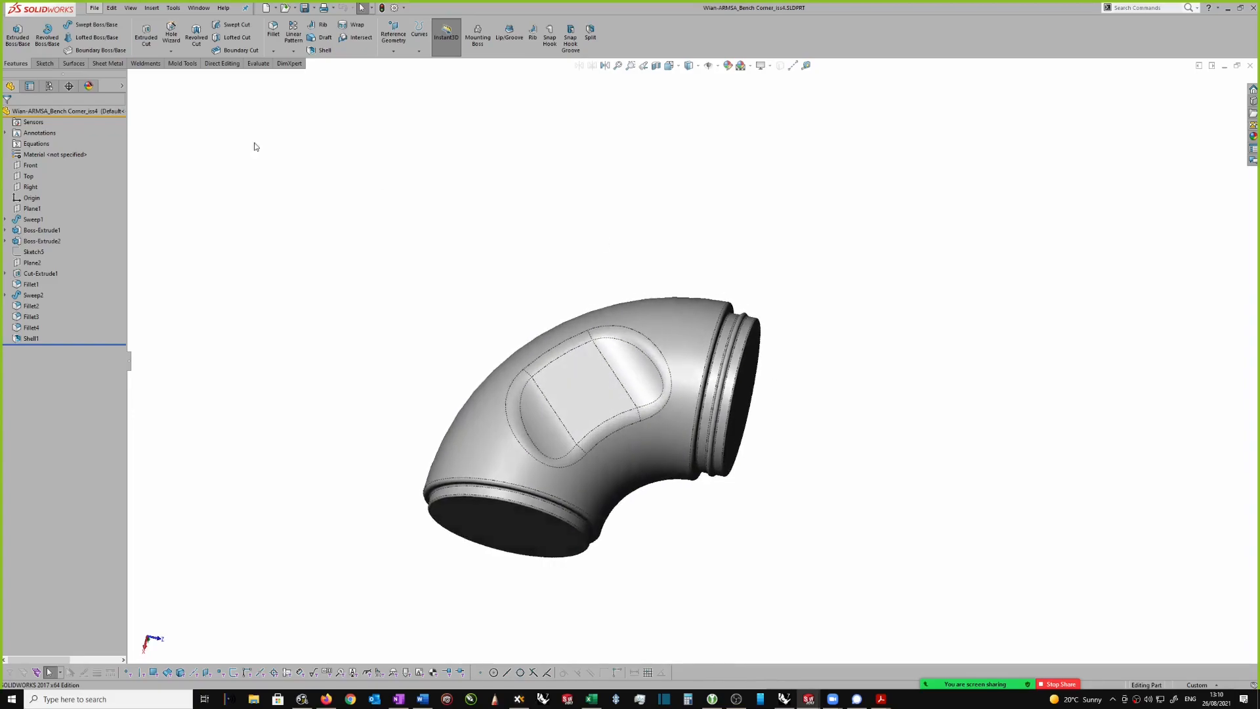
Step: Make a drawing from the bench corner part using the A1 - BDD NoLogo template
{"action": "left_click", "coordinate": [95, 10]}
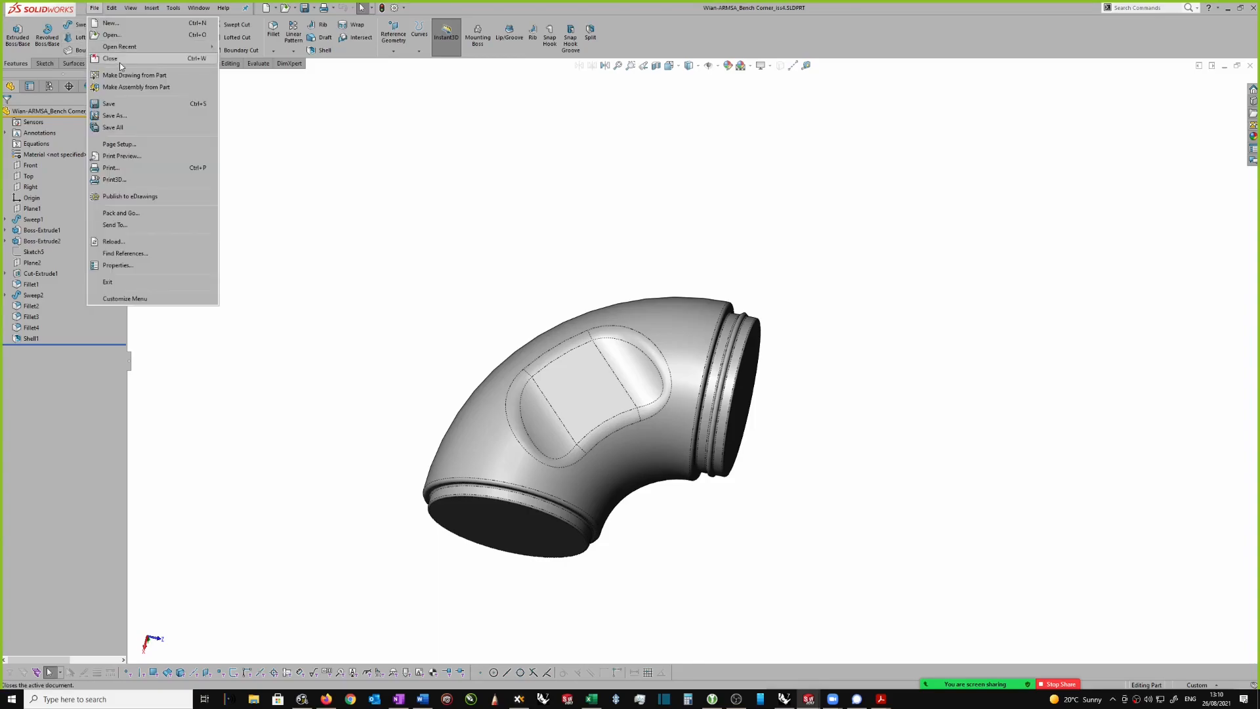
{"action": "left_click", "coordinate": [133, 76]}
{"action": "left_click", "coordinate": [691, 351]}
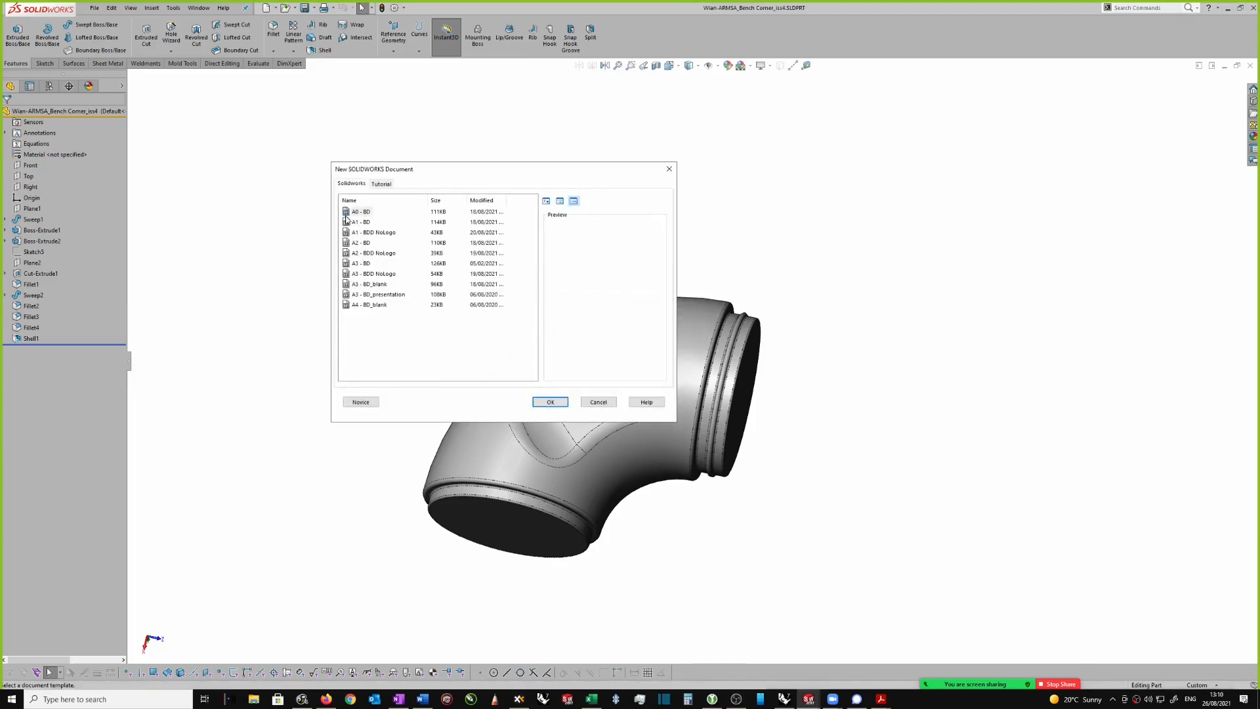
{"action": "left_click", "coordinate": [347, 233]}
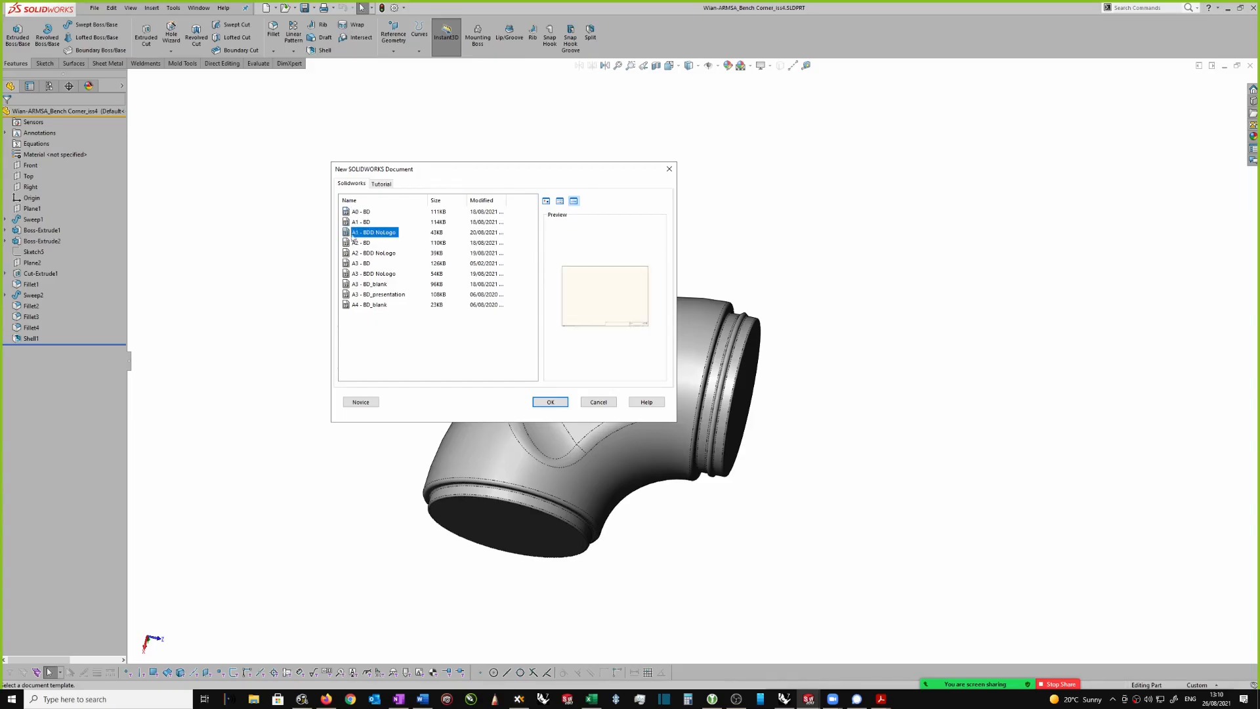
{"action": "left_click", "coordinate": [554, 404]}
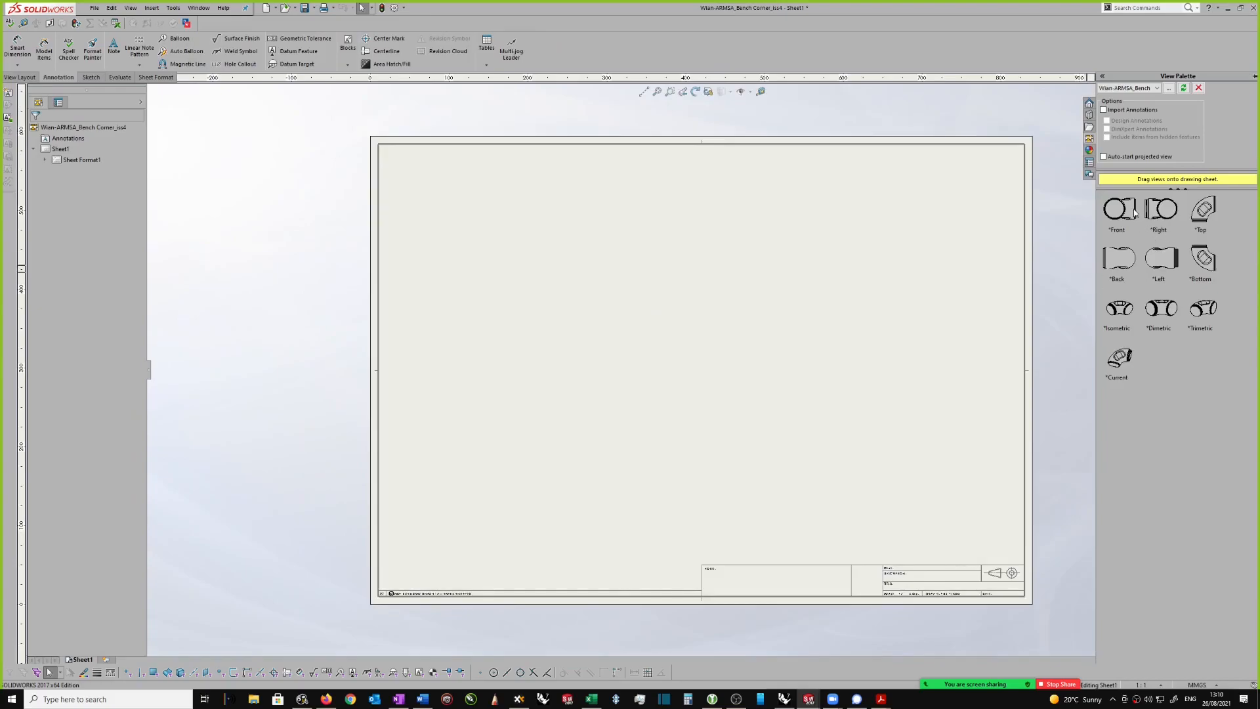
Step: Place the part's front view on the sheet and give it a user-defined scale of 1:4
{"action": "mouse_move", "coordinate": [1092, 222]}
{"action": "left_mouse_down"}
{"action": "mouse_move", "coordinate": [802, 283]}
{"action": "mouse_move", "coordinate": [660, 351]}
{"action": "mouse_move", "coordinate": [676, 344]}
{"action": "left_mouse_up"}
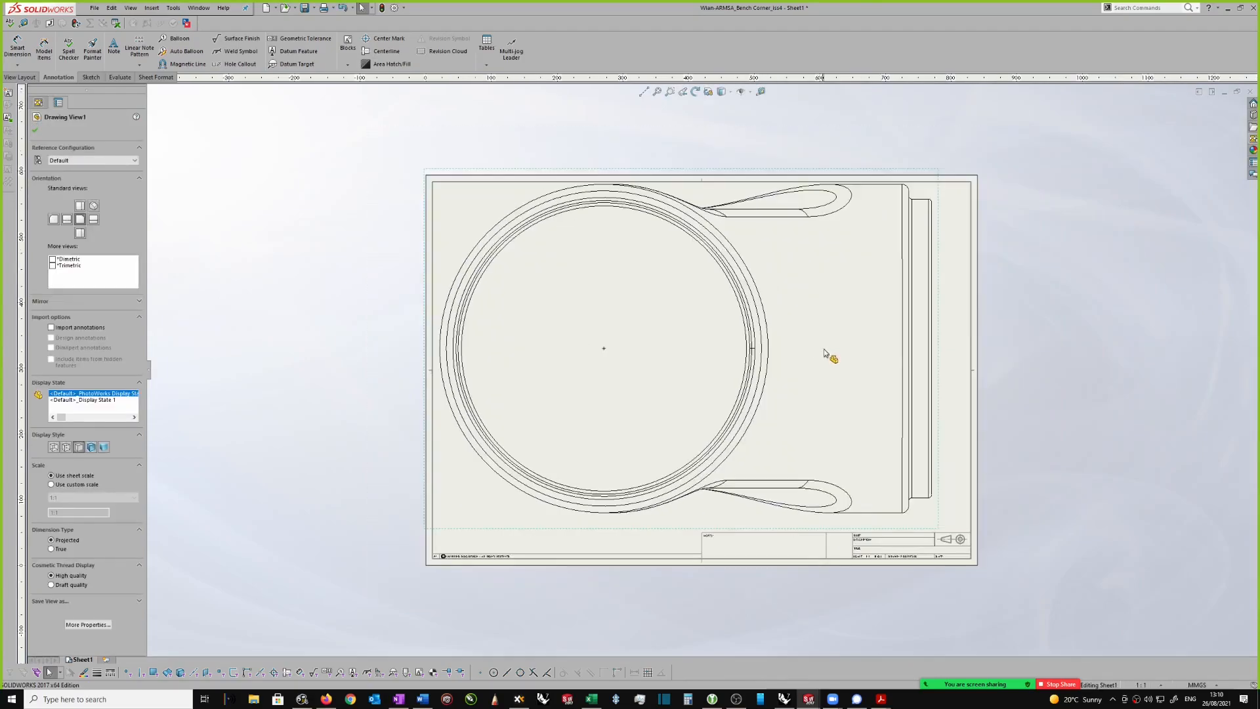
{"action": "left_click", "coordinate": [51, 484]}
{"action": "left_click", "coordinate": [56, 499]}
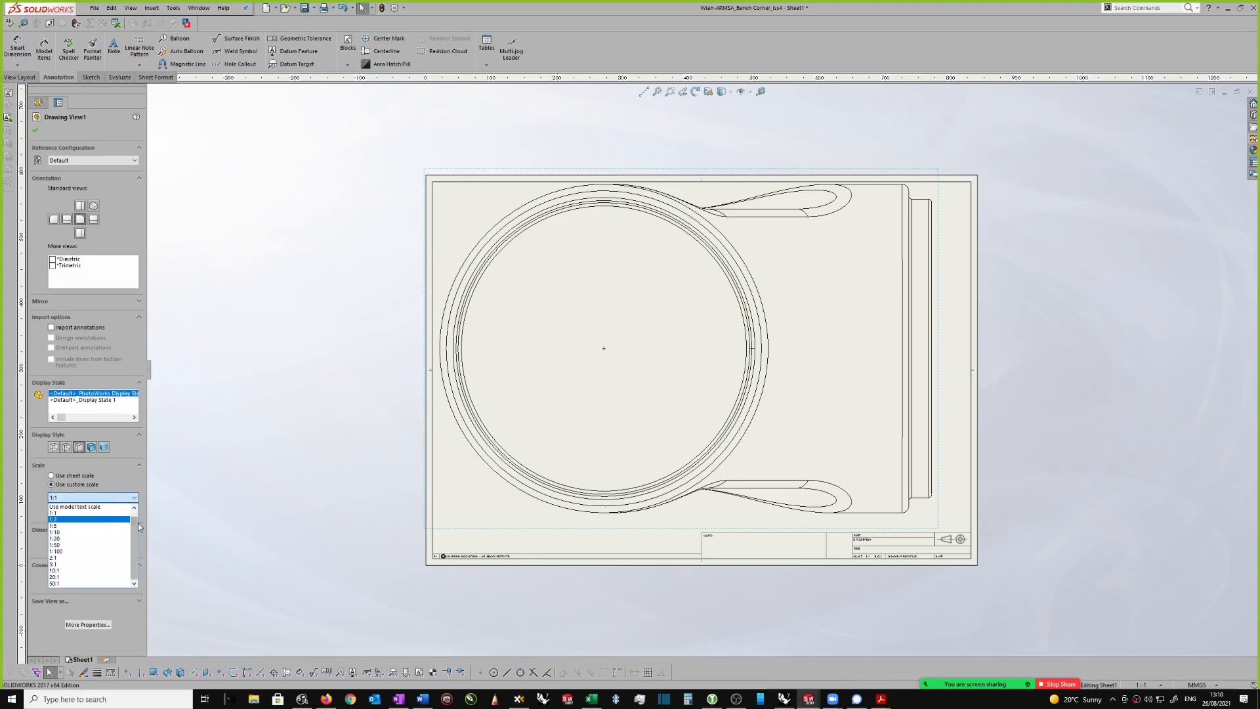
{"action": "left_click_drag", "start_coordinate": [134, 522], "coordinate": [134, 515]}
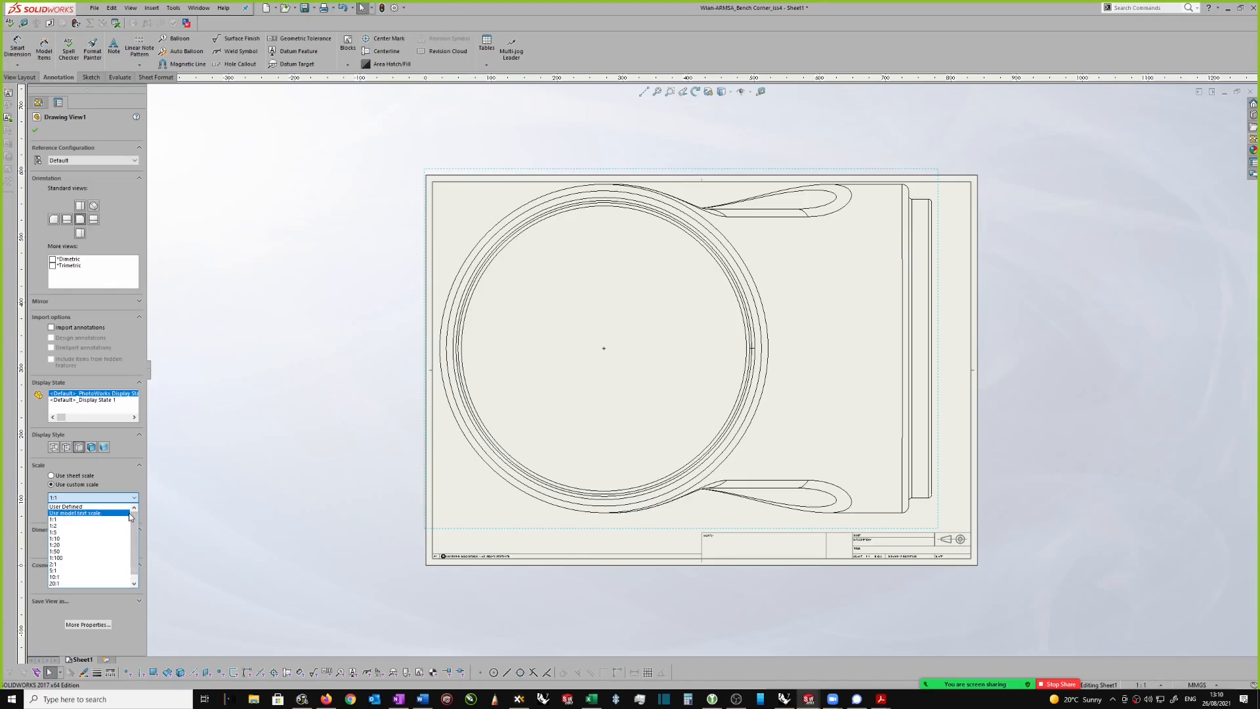
{"action": "left_click", "coordinate": [74, 505]}
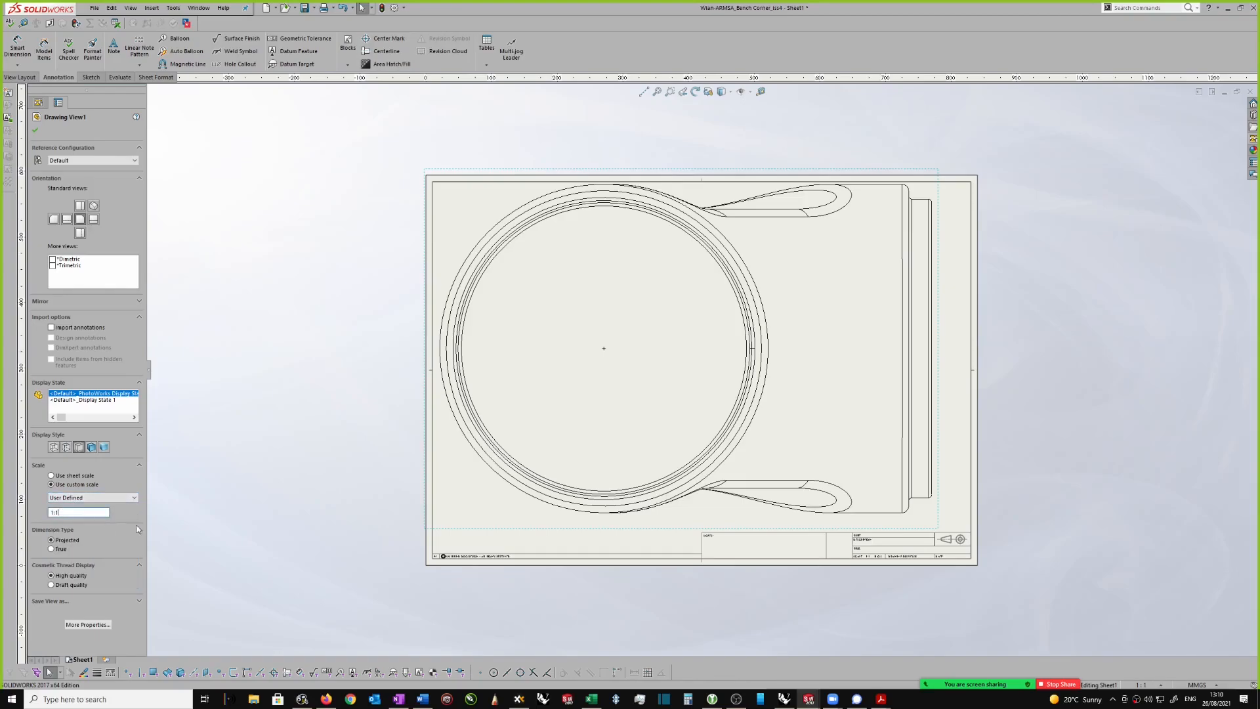
{"action": "key", "text": "BackSpace"}
{"action": "type", "text": "4"}
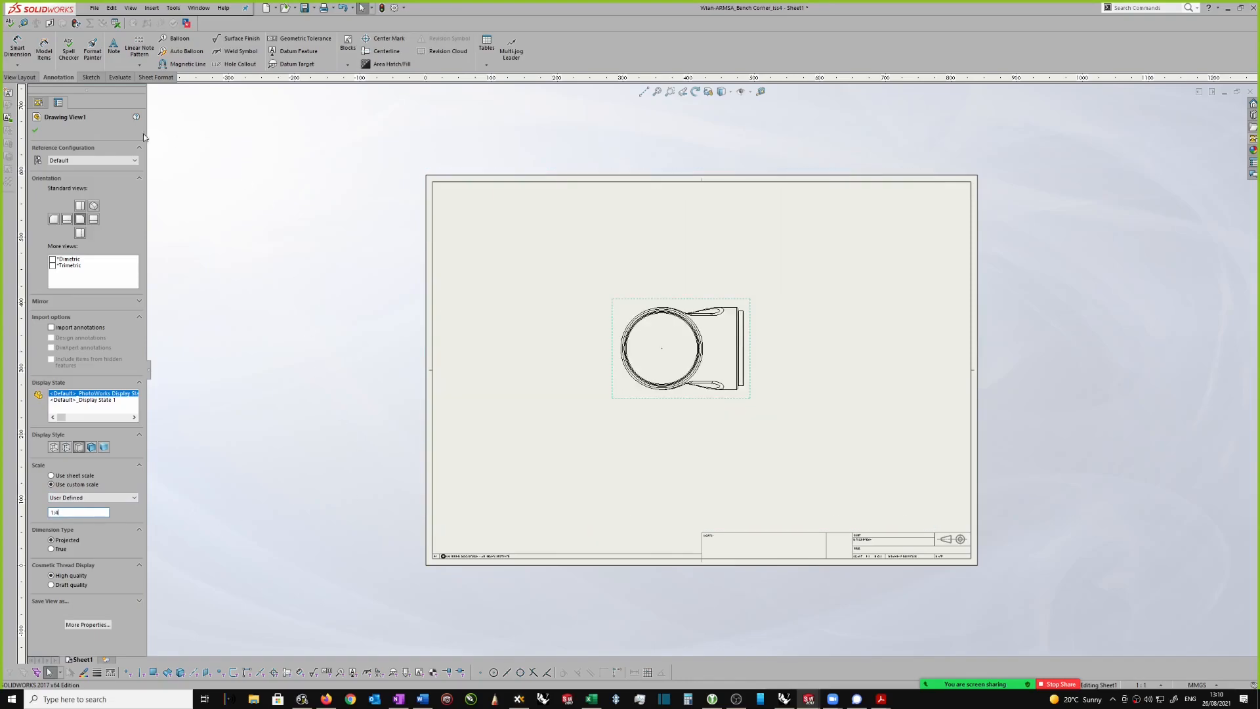
{"action": "left_click", "coordinate": [36, 131]}
Step: Move the front view to the sheet's upper left area and project a side view to its right
{"action": "scroll", "coordinate": [834, 331], "scroll_direction": "down", "scroll_amount": 2}
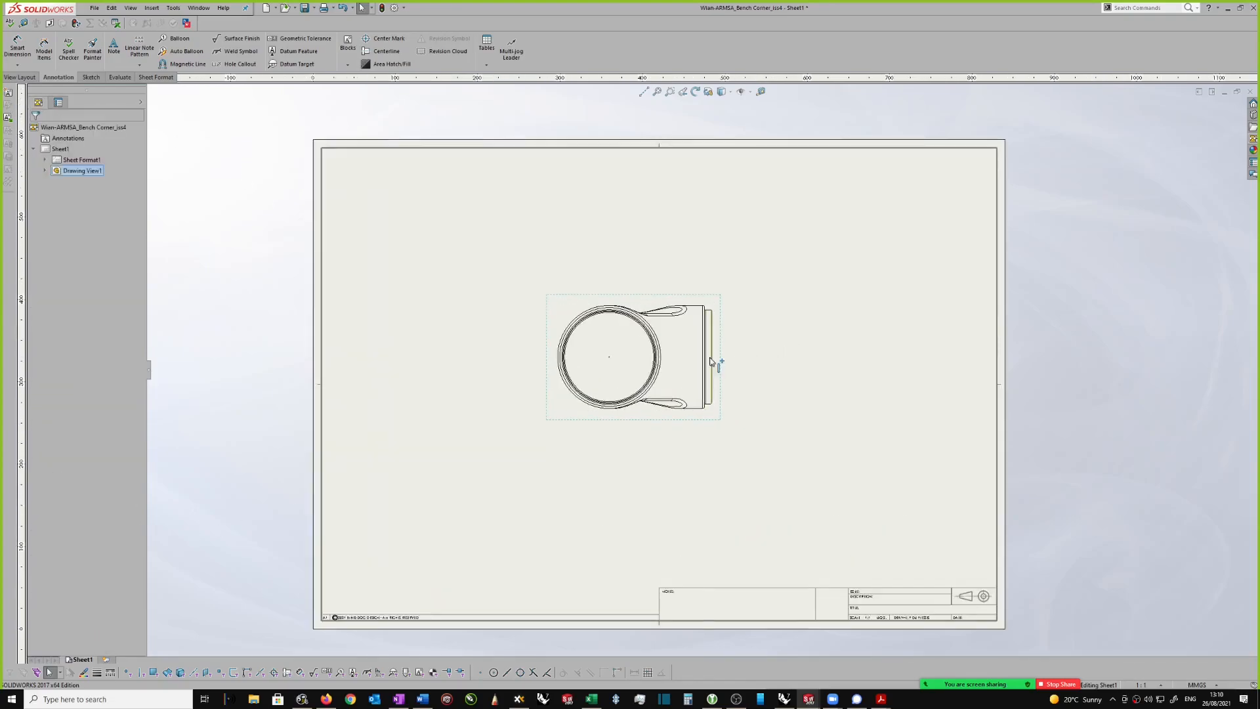
{"action": "mouse_move", "coordinate": [722, 360]}
{"action": "left_mouse_down"}
{"action": "mouse_move", "coordinate": [627, 286]}
{"action": "mouse_move", "coordinate": [560, 259]}
{"action": "left_mouse_up"}
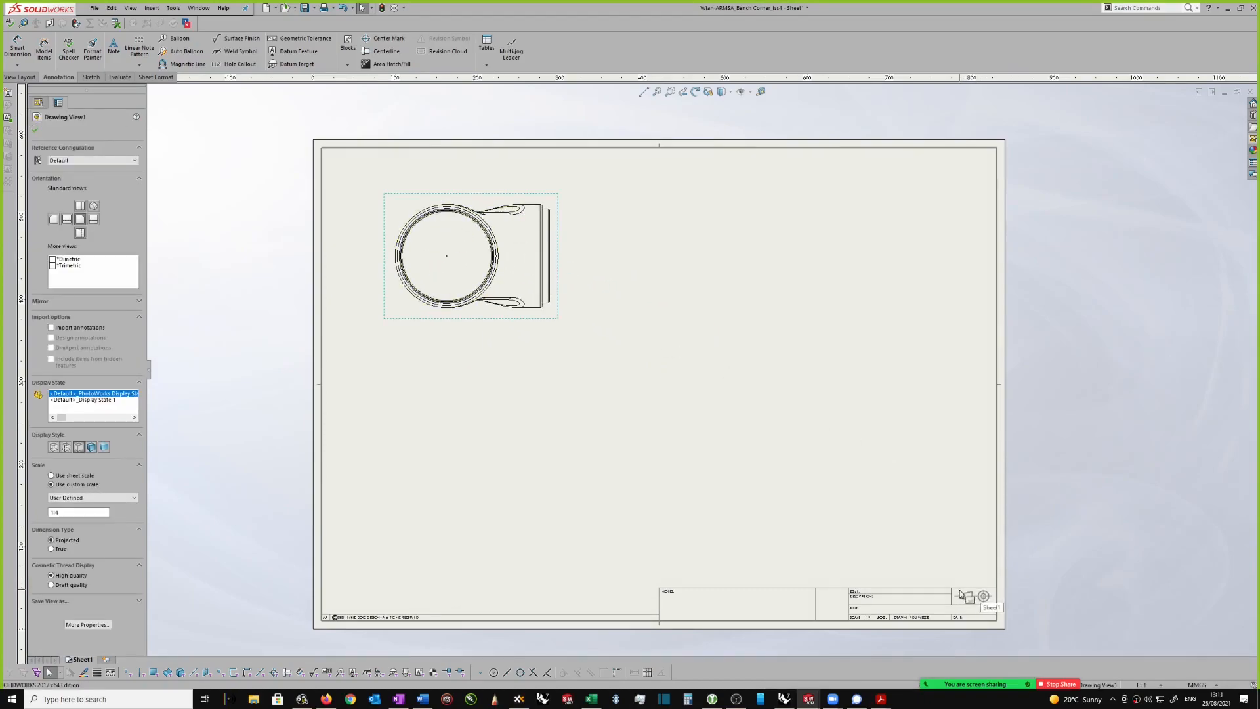
{"action": "scroll", "coordinate": [624, 322], "scroll_direction": "down", "scroll_amount": 2}
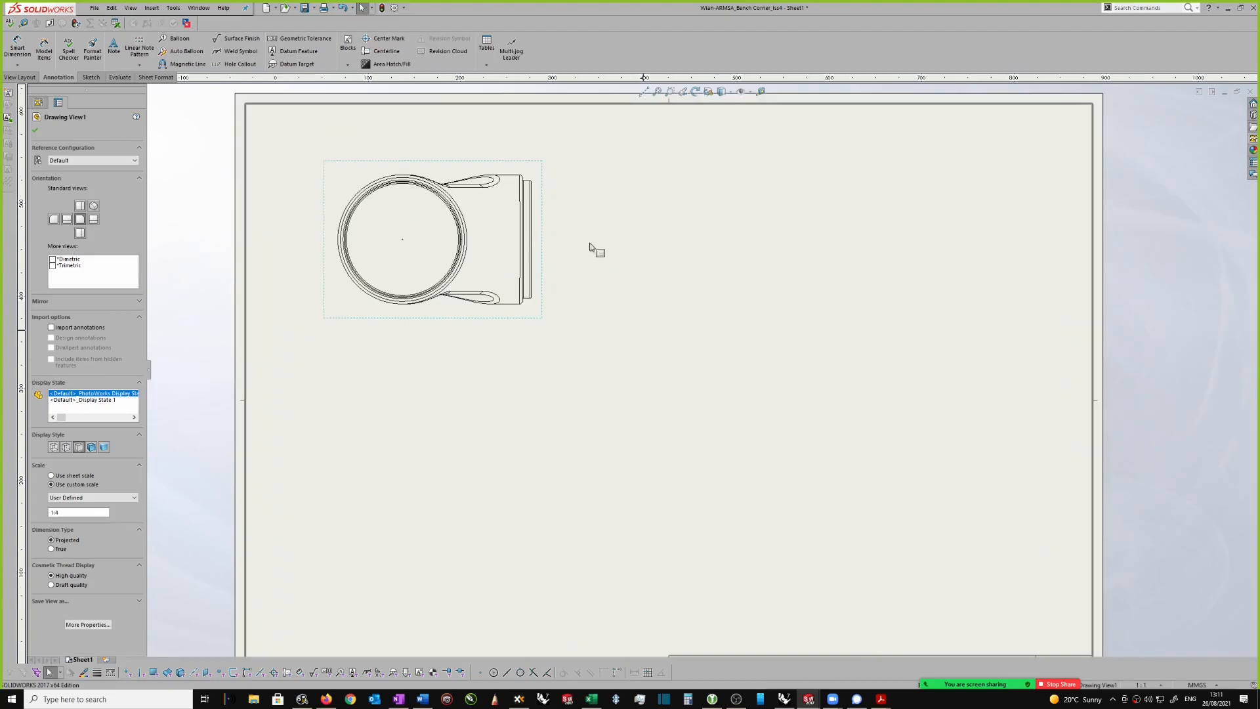
{"action": "left_click", "coordinate": [545, 245]}
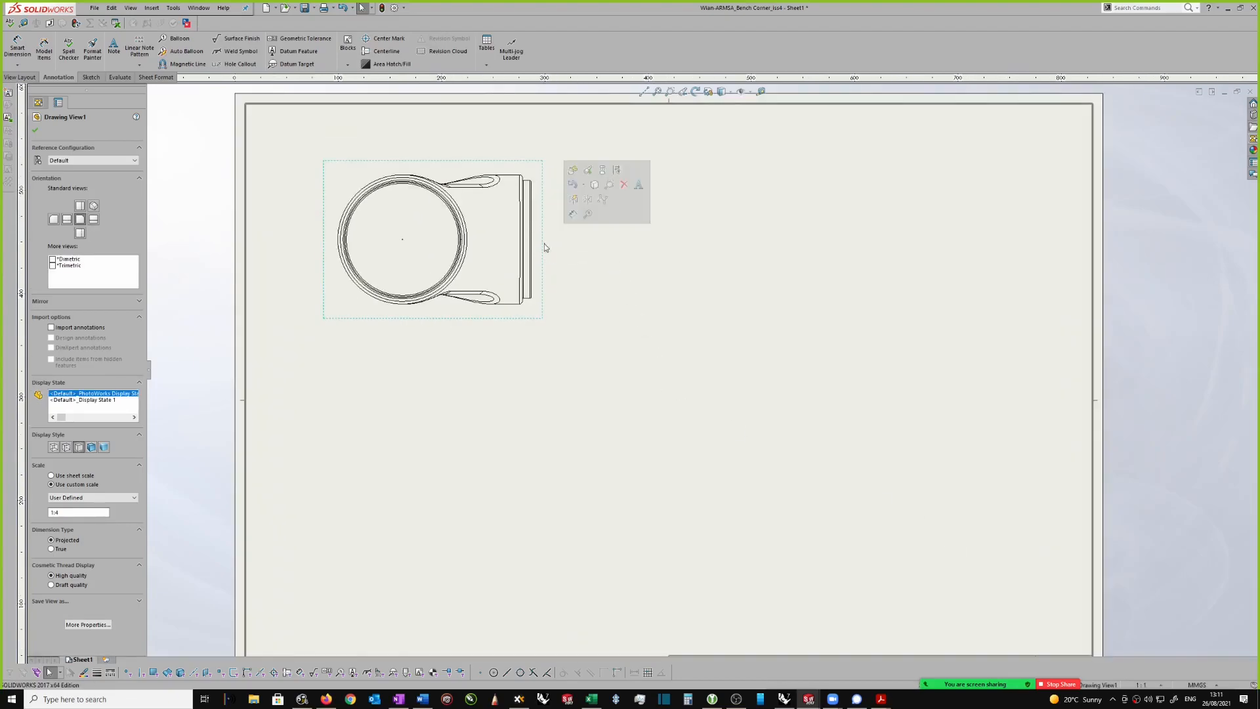
{"action": "left_click", "coordinate": [606, 171]}
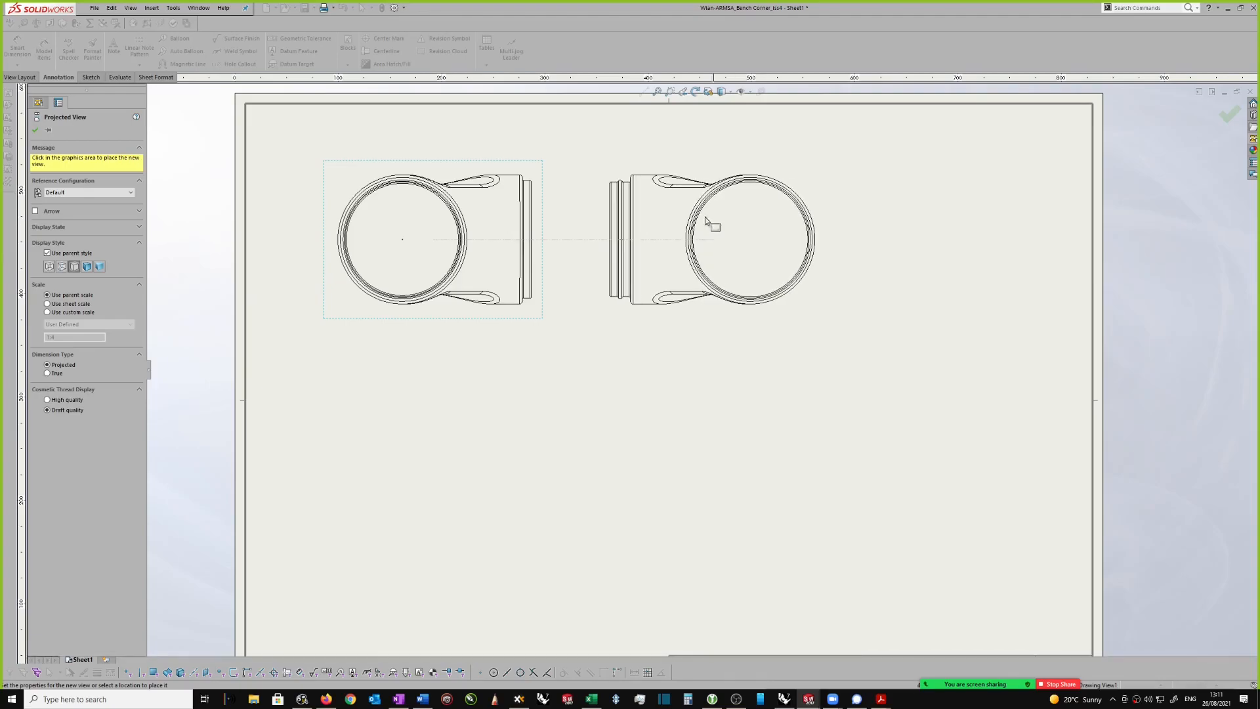
{"action": "left_click", "coordinate": [723, 220]}
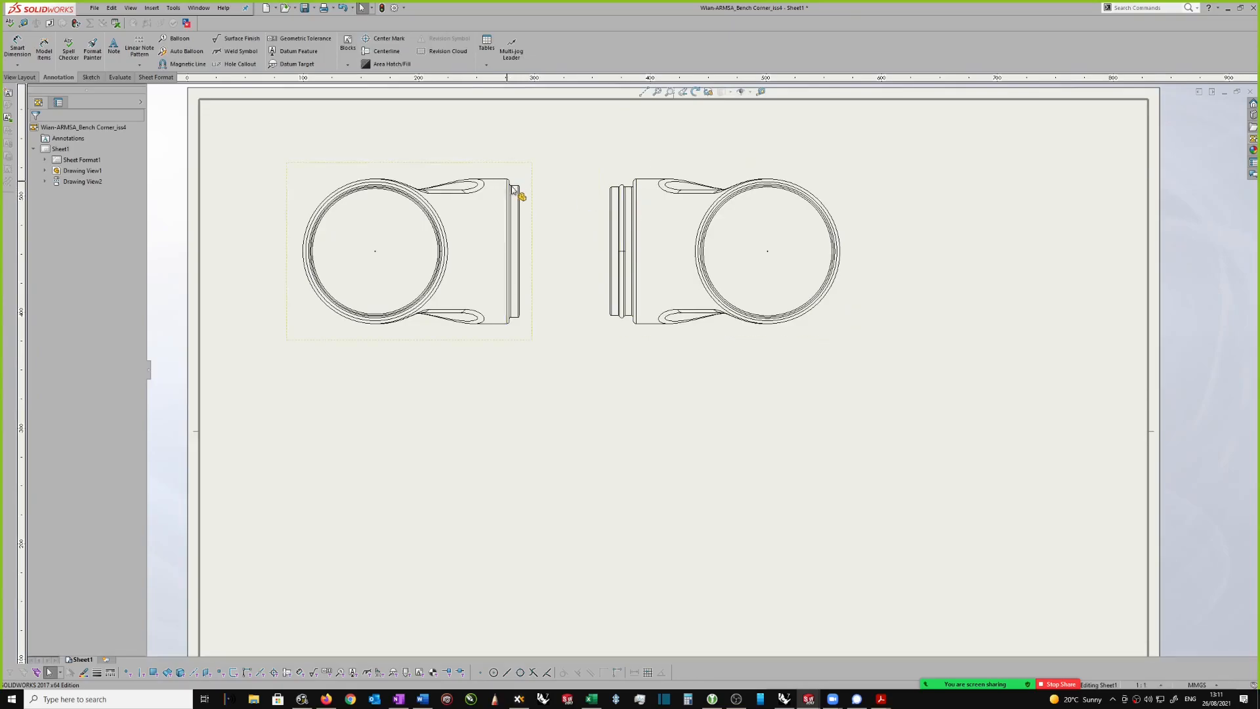
Step: Project a view from the front view and place it directly below, showing the elbow's curve and recess
{"action": "scroll", "coordinate": [611, 203], "scroll_direction": "up", "scroll_amount": 4}
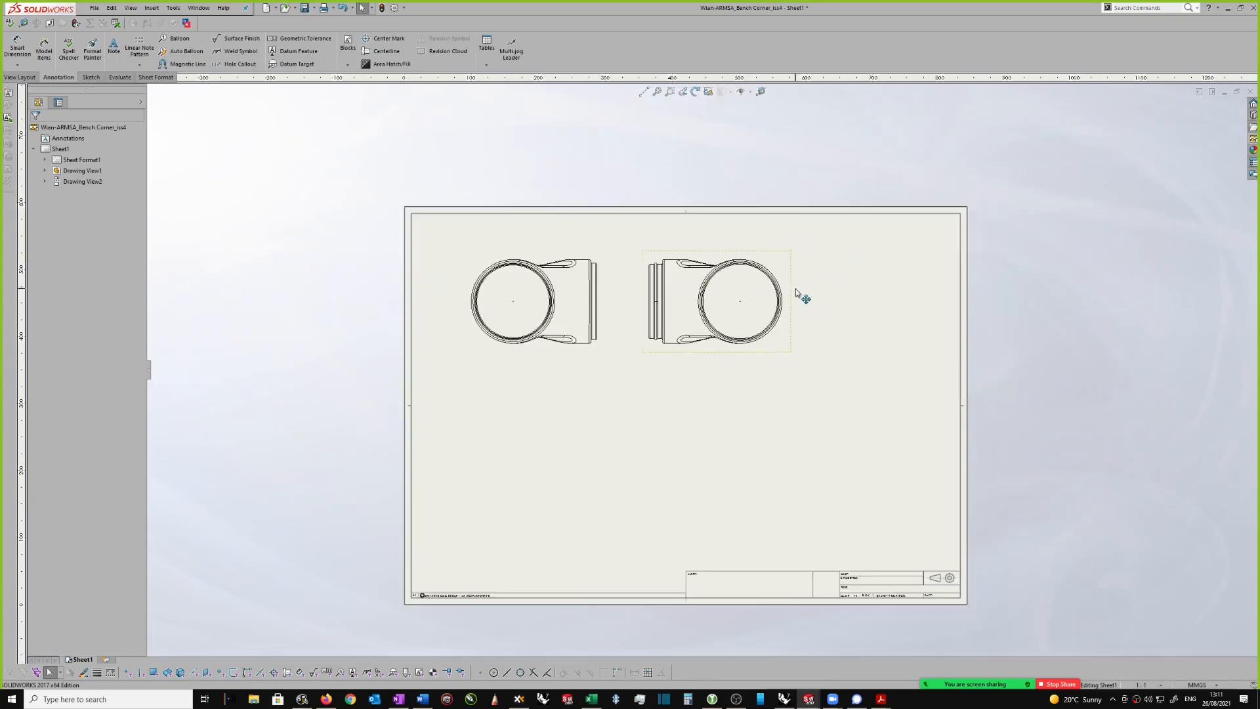
{"action": "left_click", "coordinate": [796, 293]}
{"action": "scroll", "coordinate": [645, 363], "scroll_direction": "down", "scroll_amount": 1}
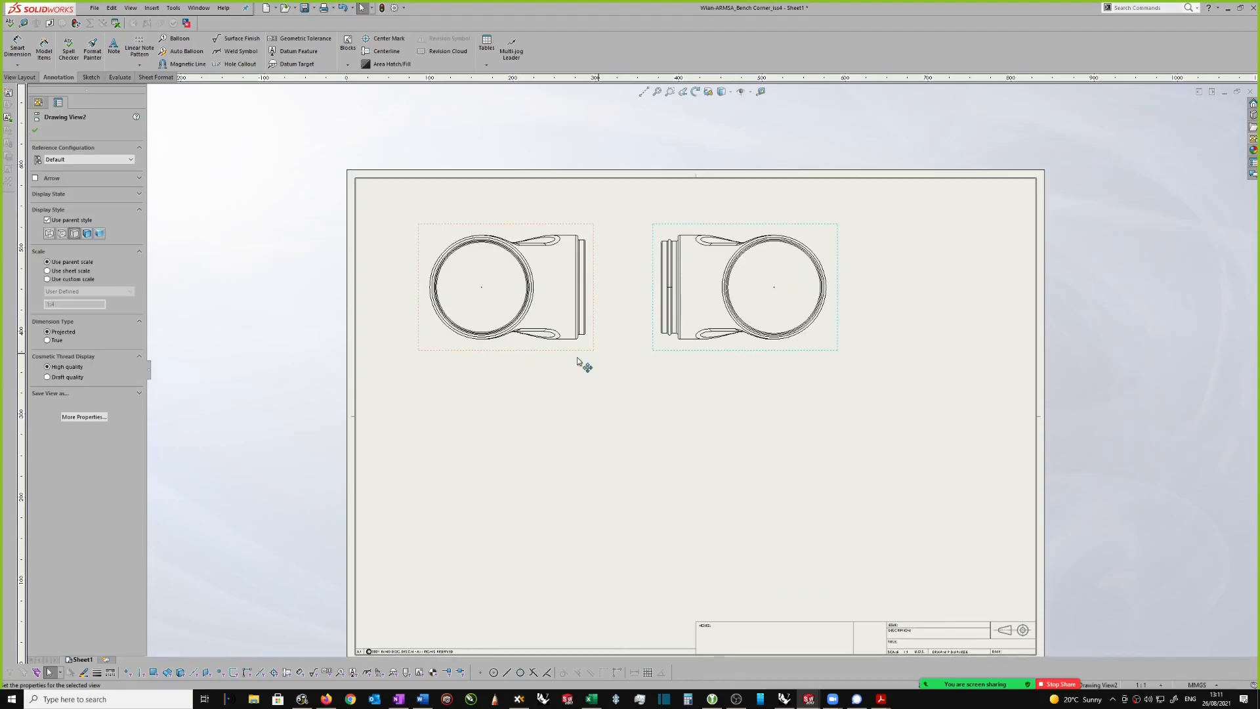
{"action": "left_click", "coordinate": [580, 332]}
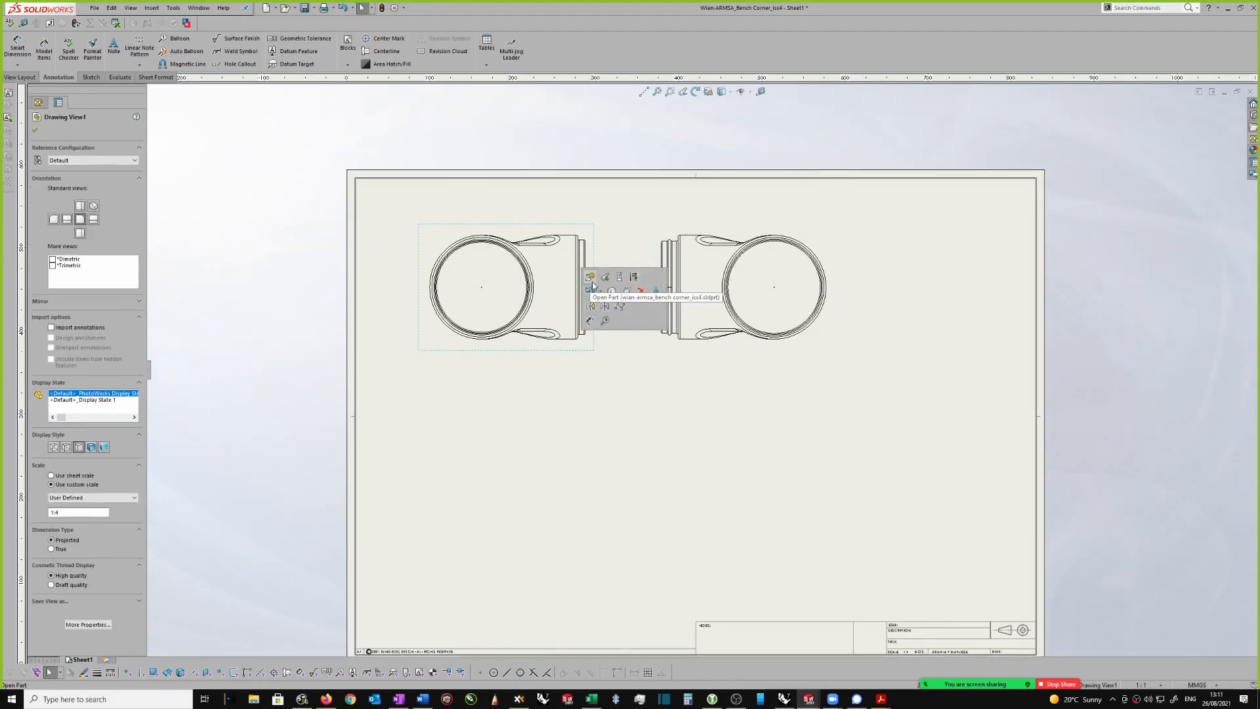
{"action": "left_click", "coordinate": [620, 278]}
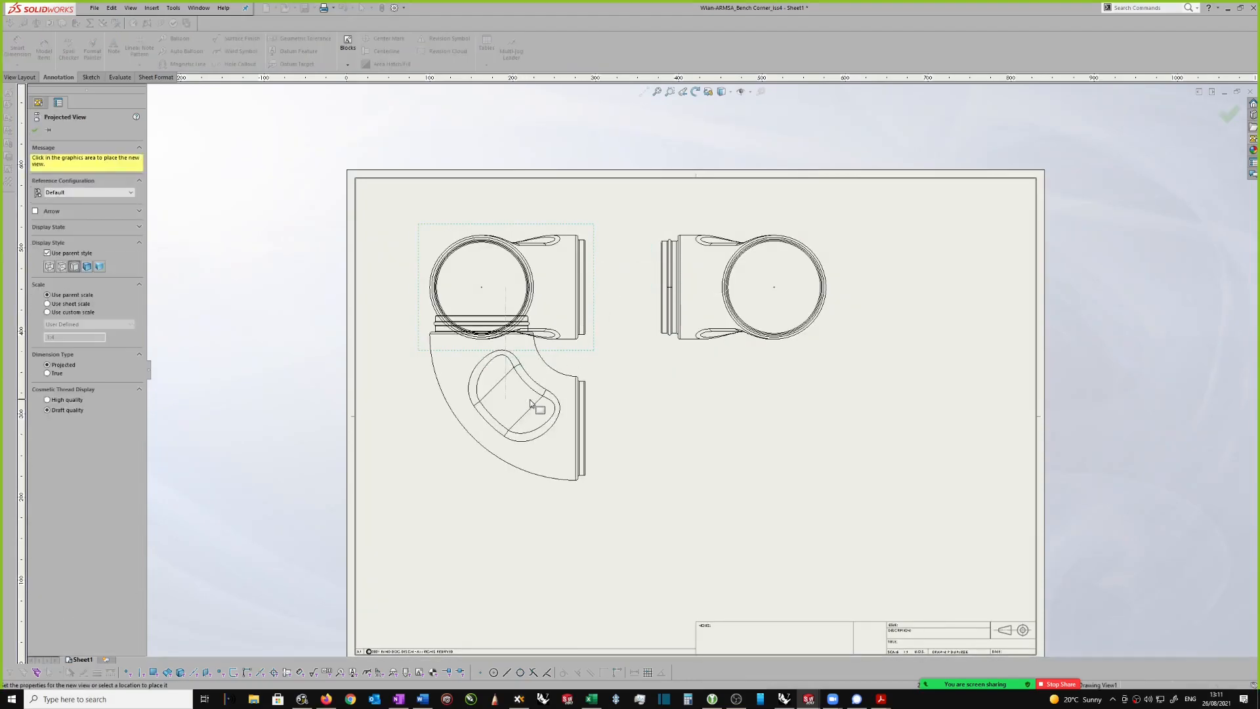
{"action": "scroll", "coordinate": [526, 497], "scroll_direction": "up", "scroll_amount": 1}
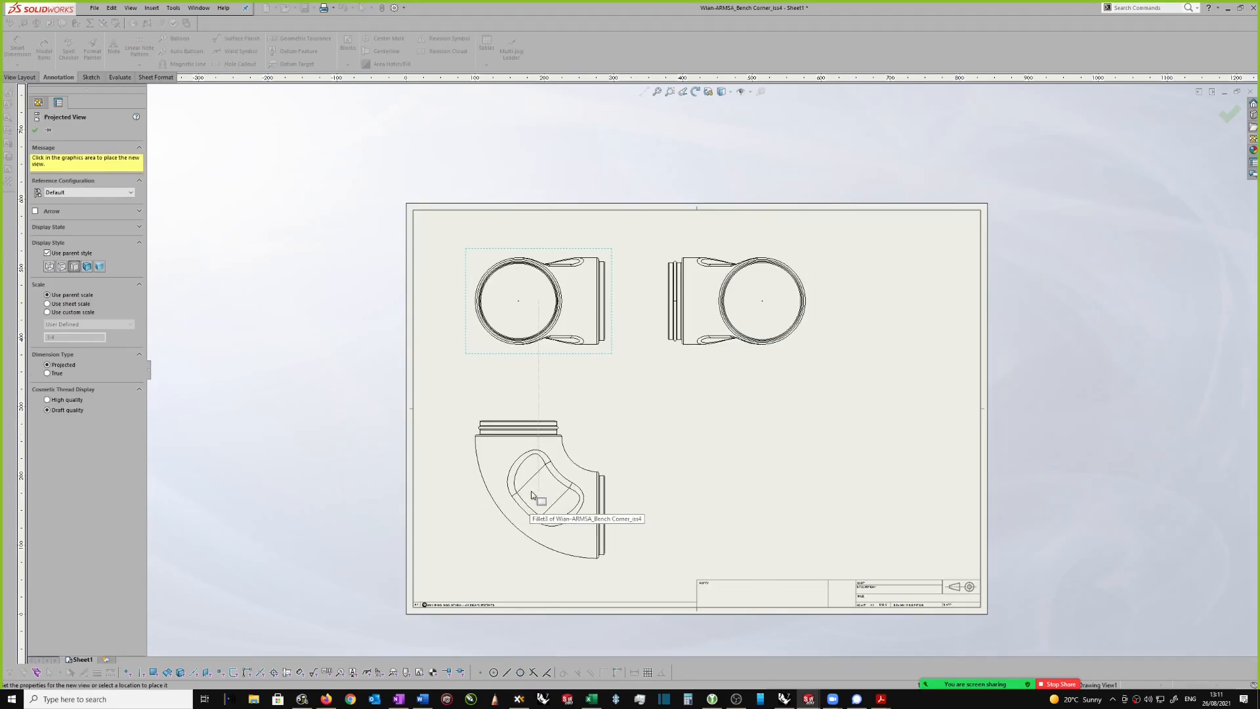
{"action": "left_click", "coordinate": [538, 470]}
Step: Examine the collars, end rings and recess of the elbow across the three drawing views
{"action": "scroll", "coordinate": [641, 459], "scroll_direction": "down", "scroll_amount": 2}
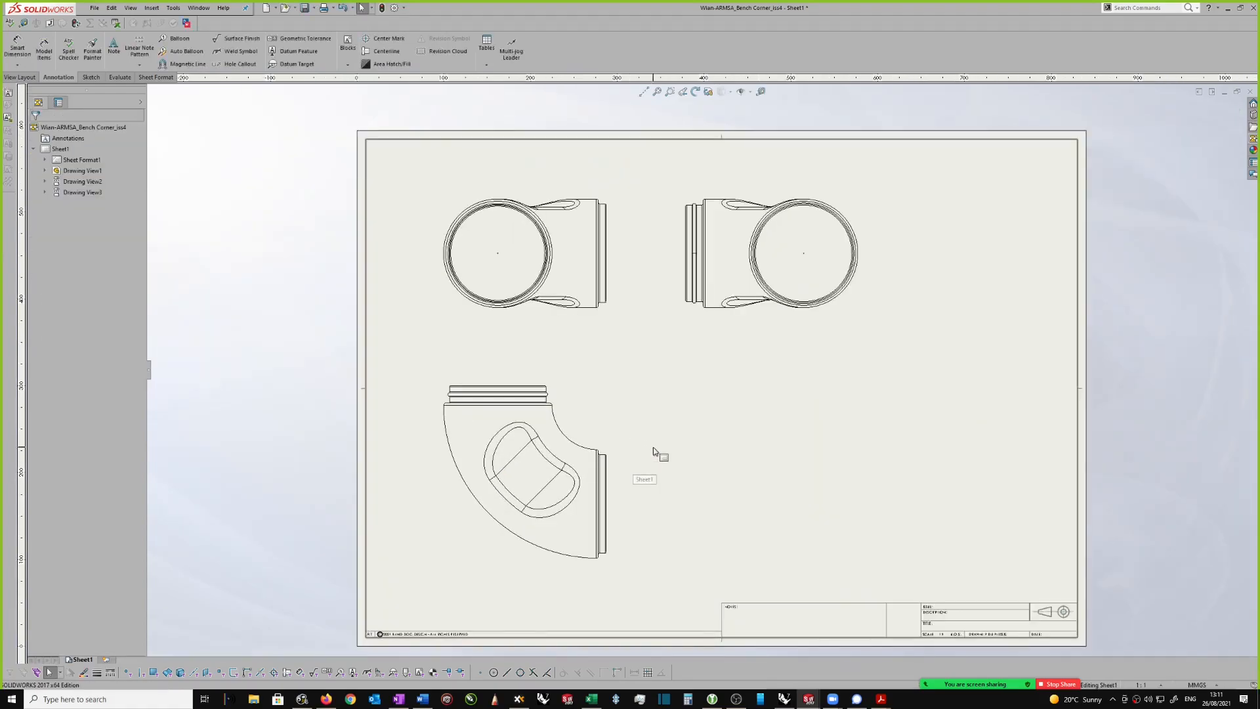
{"action": "scroll", "coordinate": [754, 332], "scroll_direction": "up", "scroll_amount": 2}
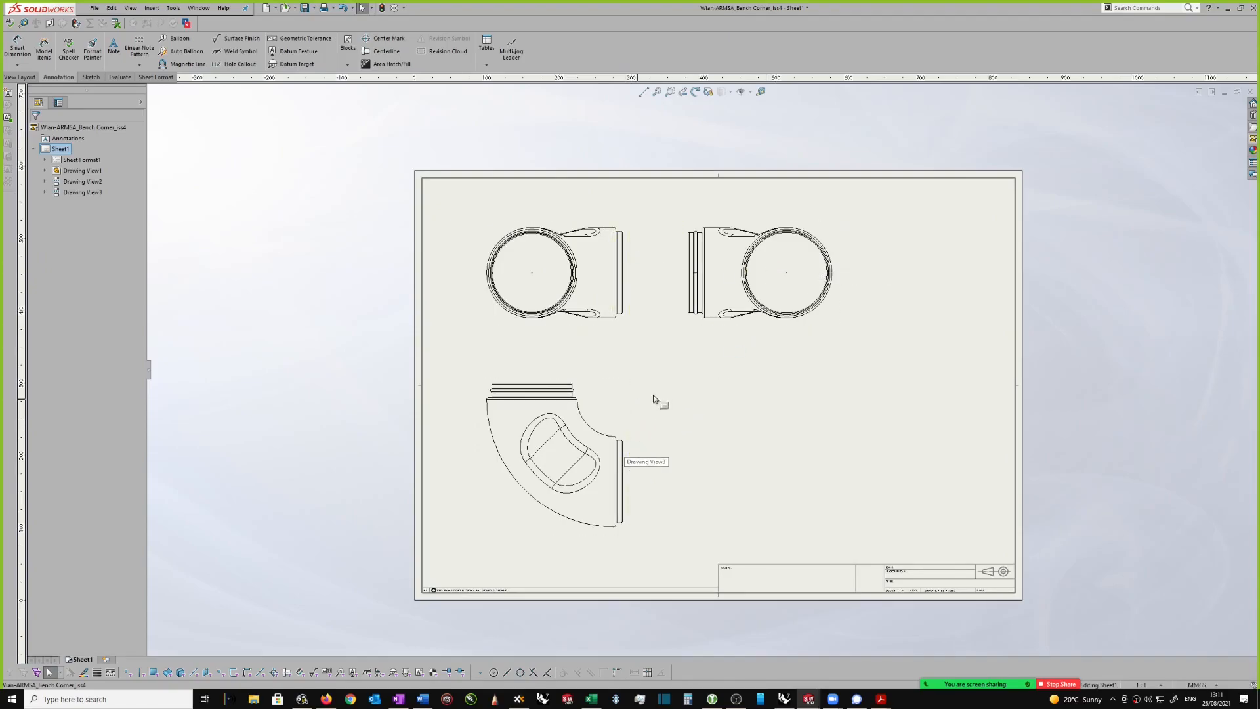
{"action": "scroll", "coordinate": [653, 398], "scroll_direction": "down", "scroll_amount": 2}
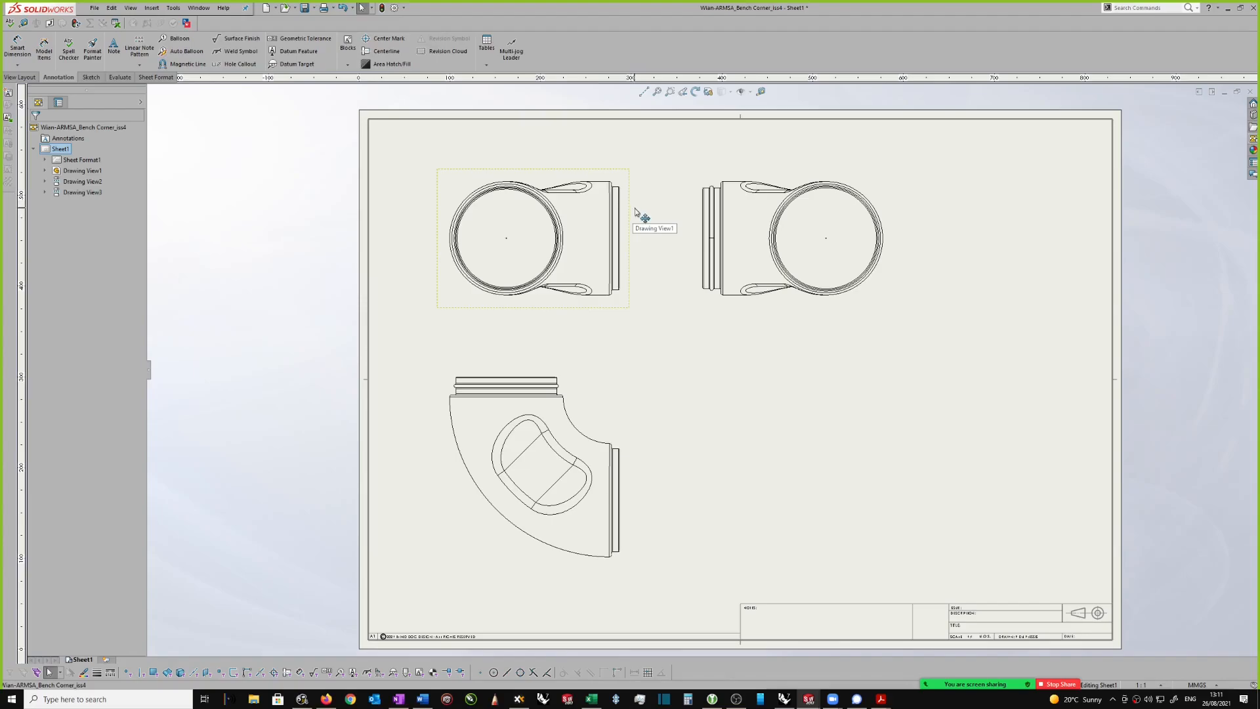
{"action": "scroll", "coordinate": [636, 210], "scroll_direction": "up", "scroll_amount": 1}
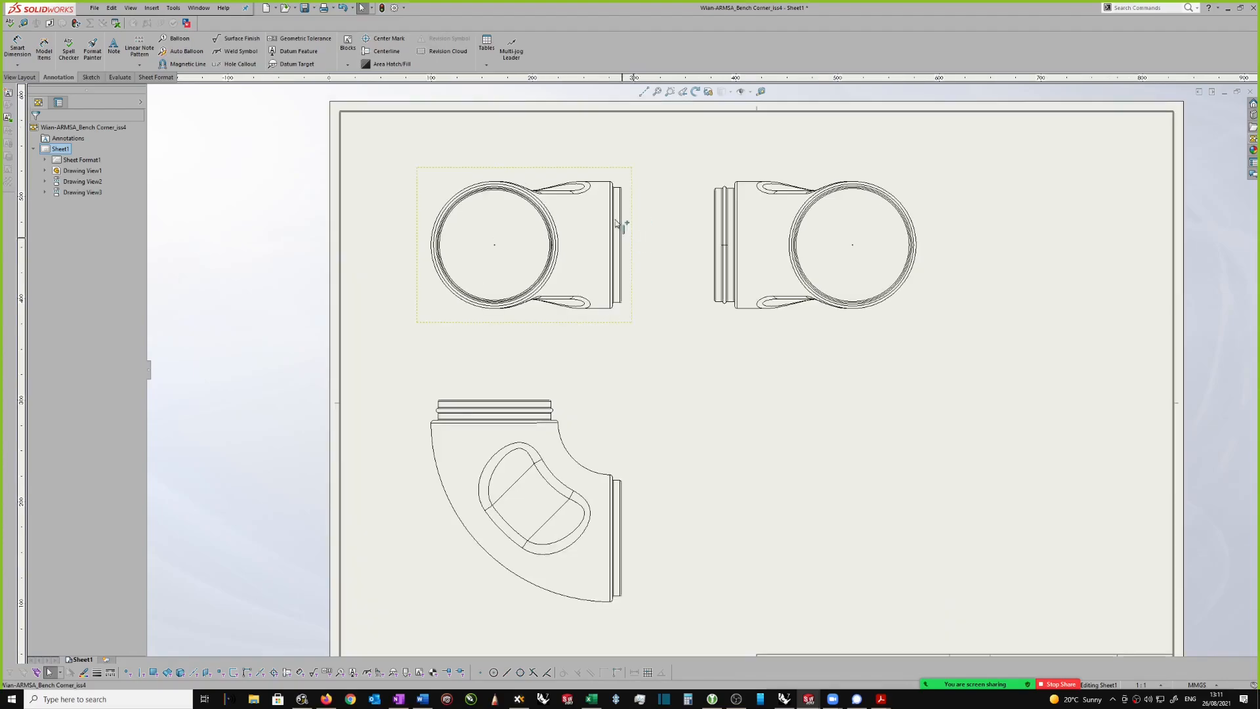
{"action": "scroll", "coordinate": [984, 219], "scroll_direction": "up", "scroll_amount": 1}
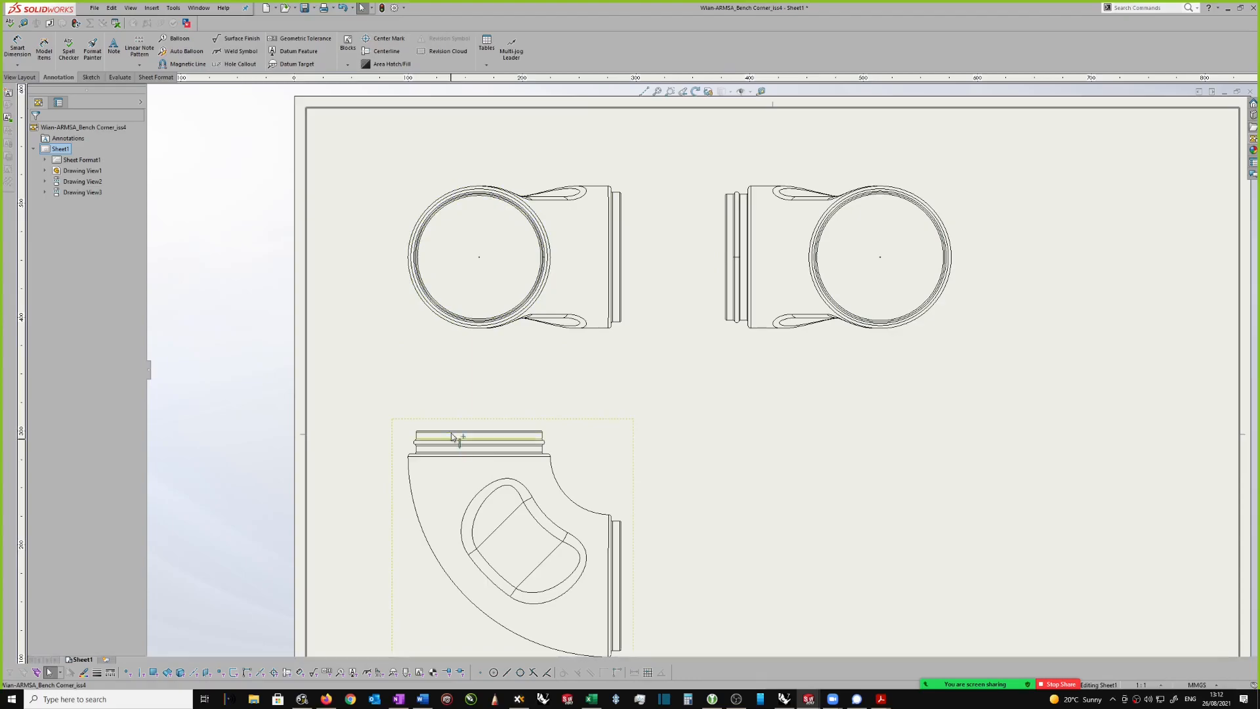
{"action": "key", "text": "z"}
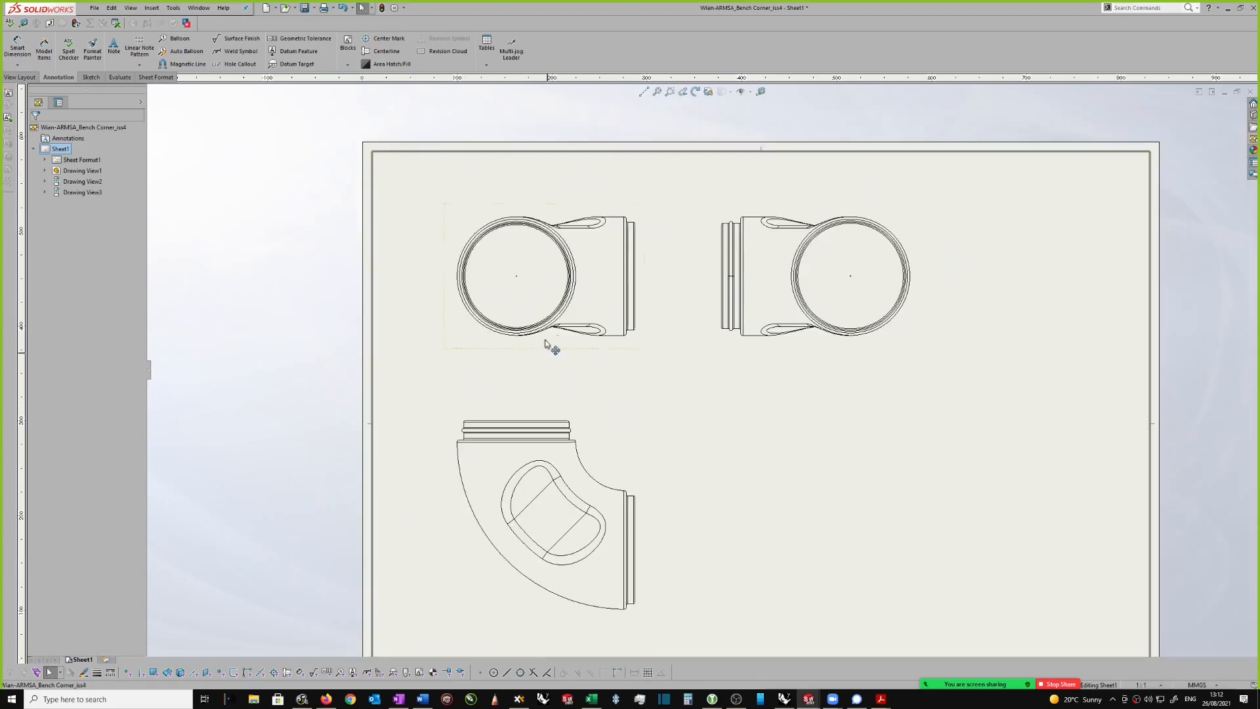
{"action": "scroll", "coordinate": [572, 426], "scroll_direction": "down", "scroll_amount": 2}
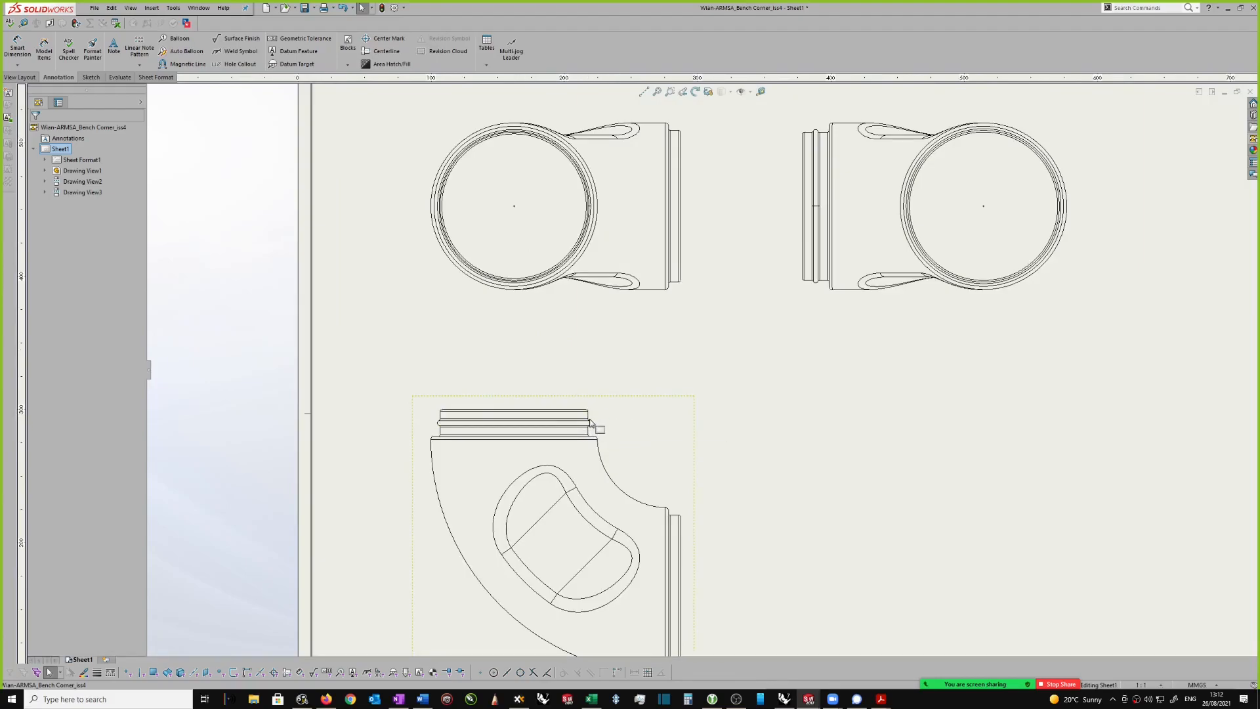
{"action": "scroll", "coordinate": [590, 424], "scroll_direction": "up", "scroll_amount": 3}
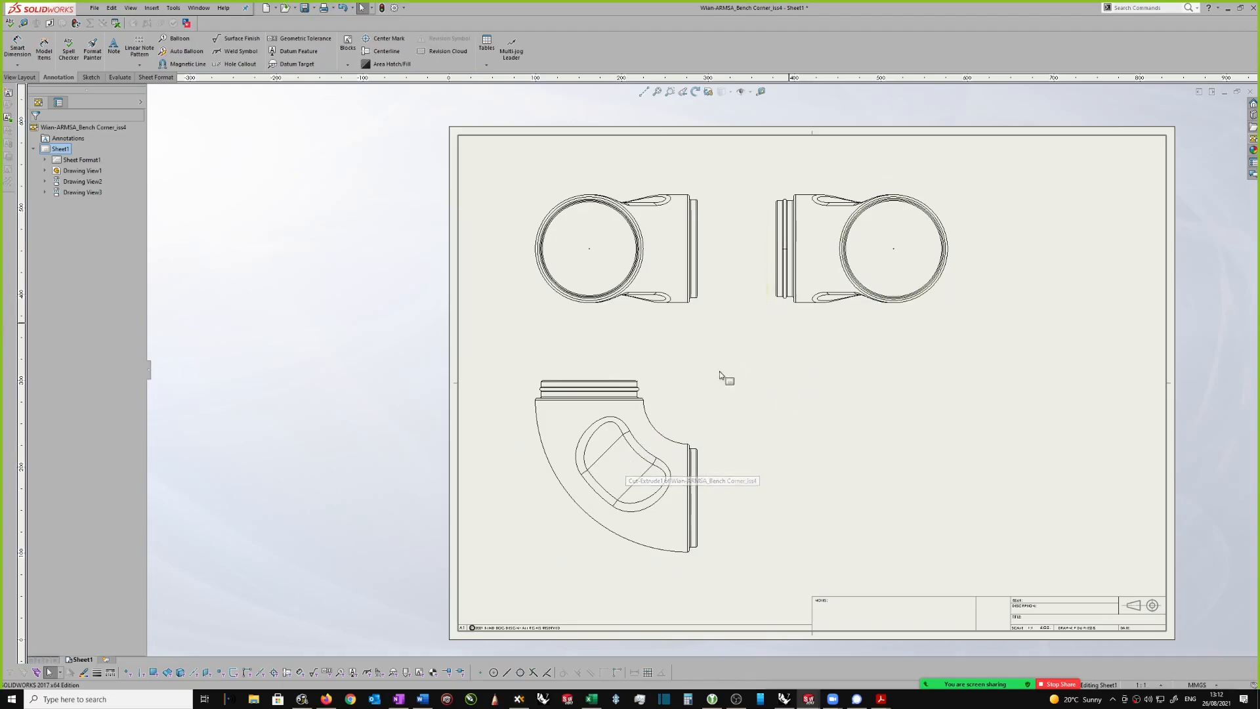
{"action": "scroll", "coordinate": [724, 374], "scroll_direction": "down", "scroll_amount": 2}
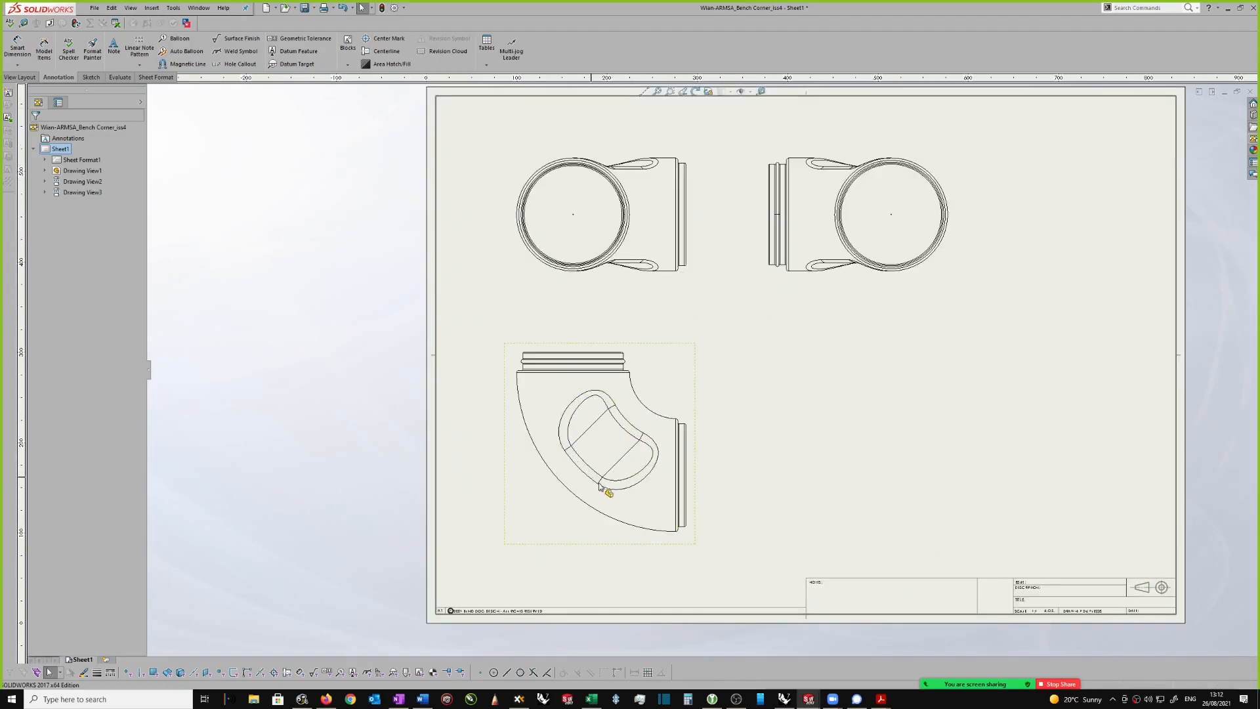
Step: Switch to the bench corner part and suppress the recess cut feature, Cut-Extrude1
{"action": "scroll", "coordinate": [660, 446], "scroll_direction": "down", "scroll_amount": 1}
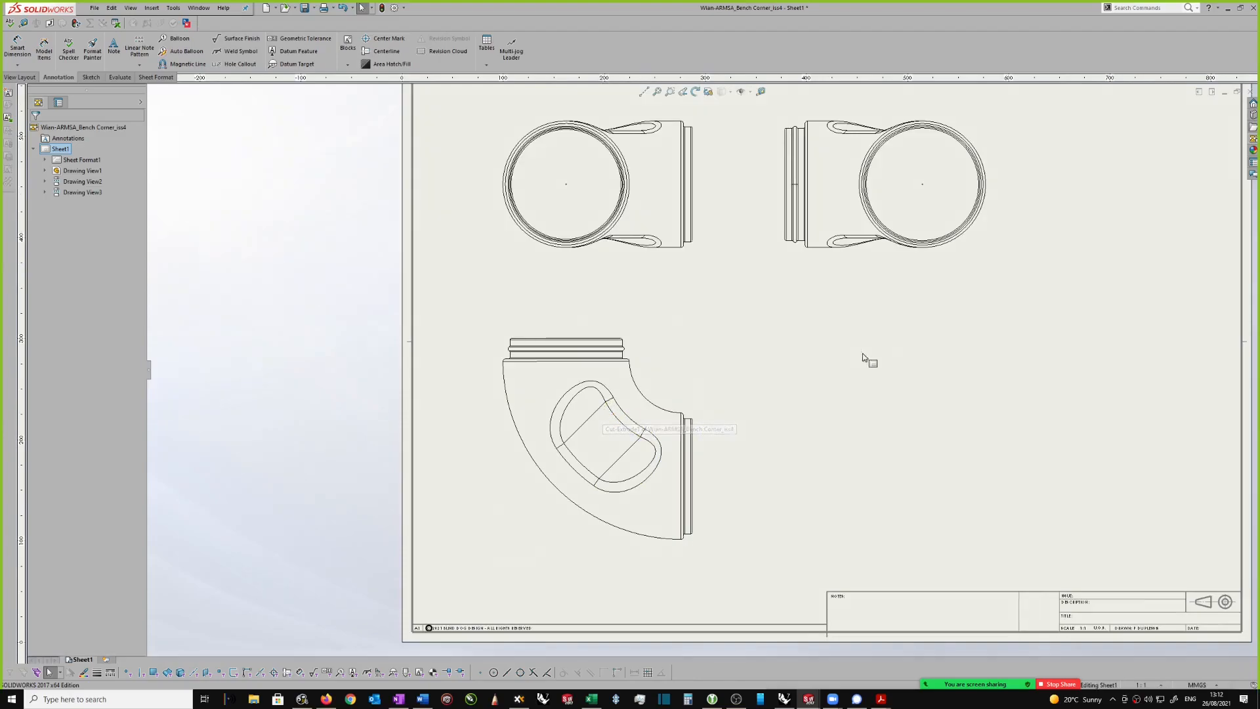
{"action": "key", "text": "ctrl+Tab"}
{"action": "left_click", "coordinate": [593, 368]}
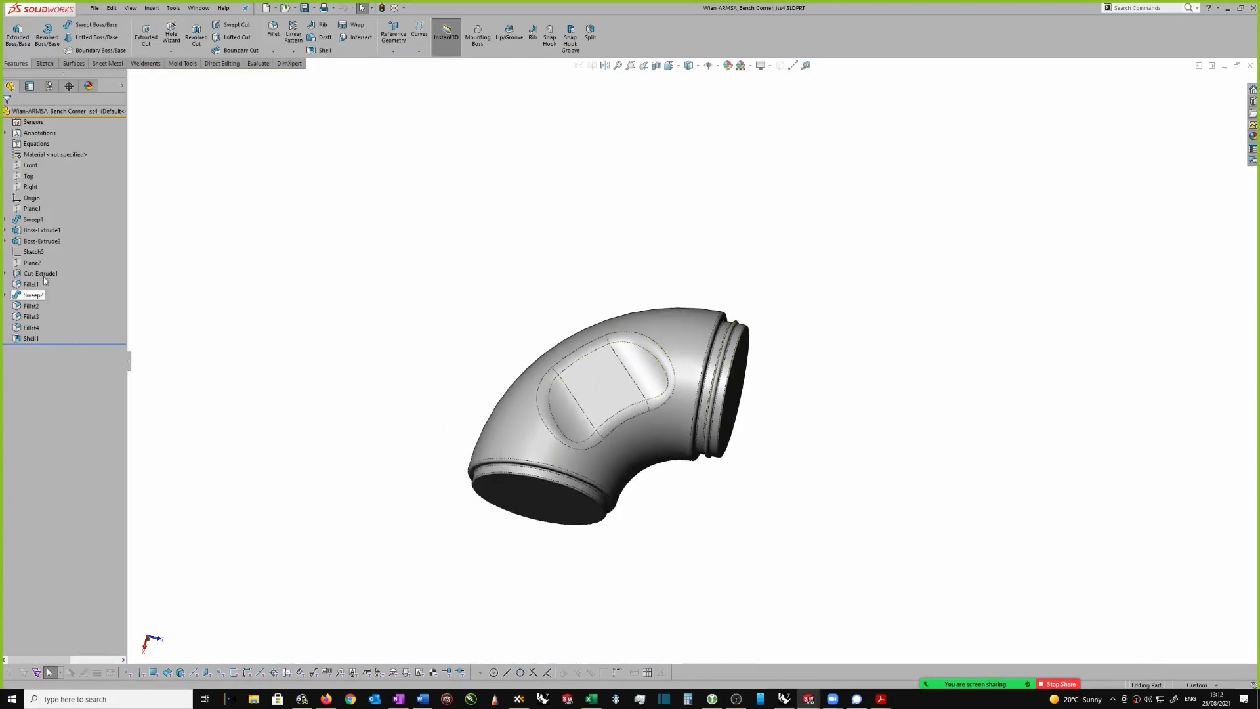
{"action": "left_click", "coordinate": [598, 353]}
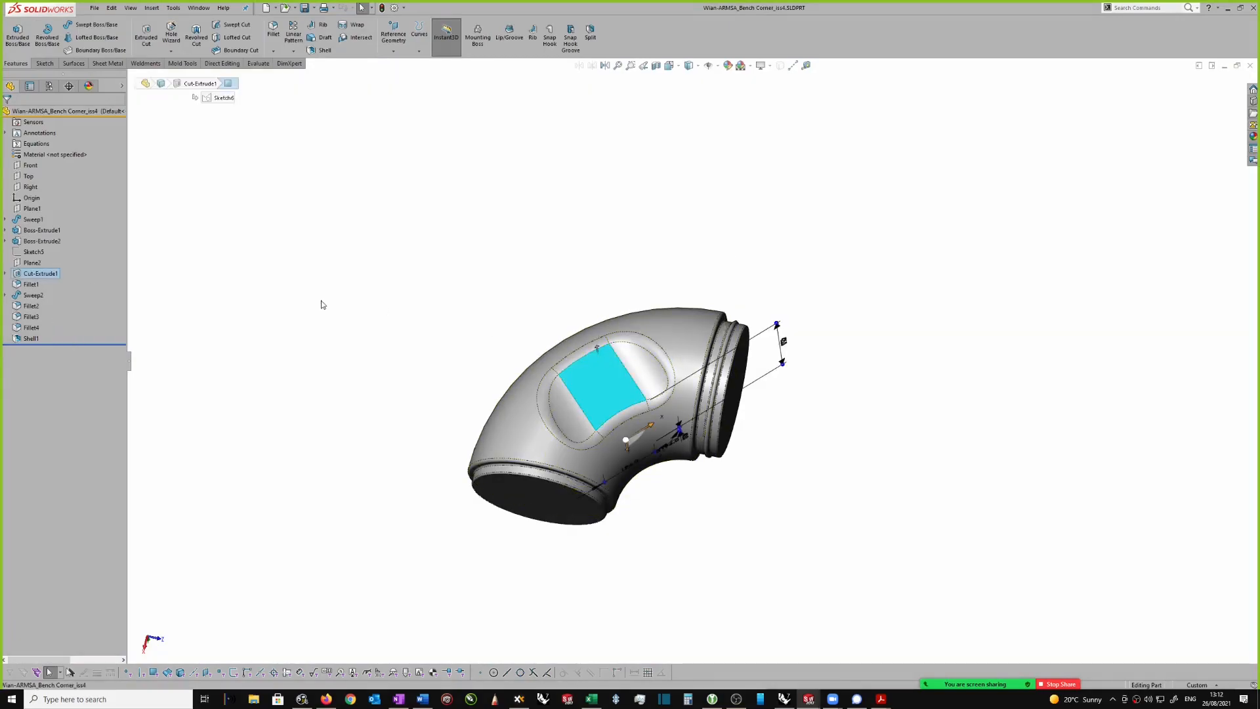
{"action": "right_click", "coordinate": [38, 276]}
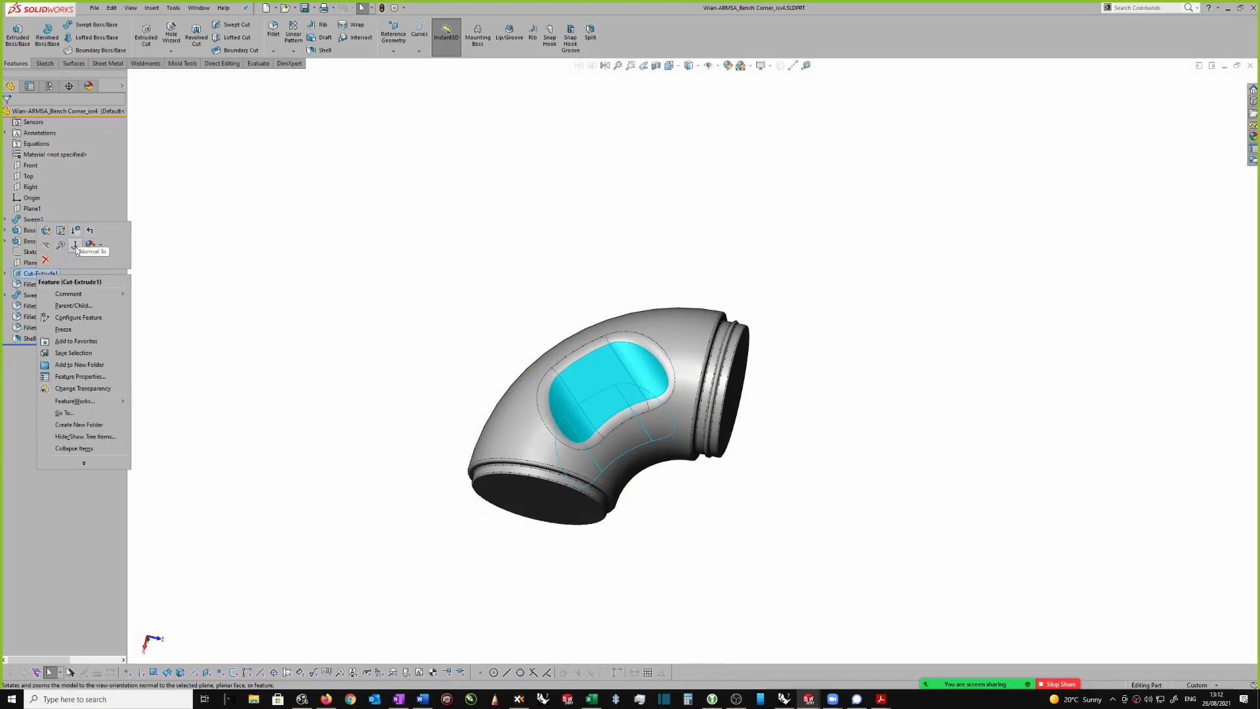
{"action": "left_click", "coordinate": [75, 230]}
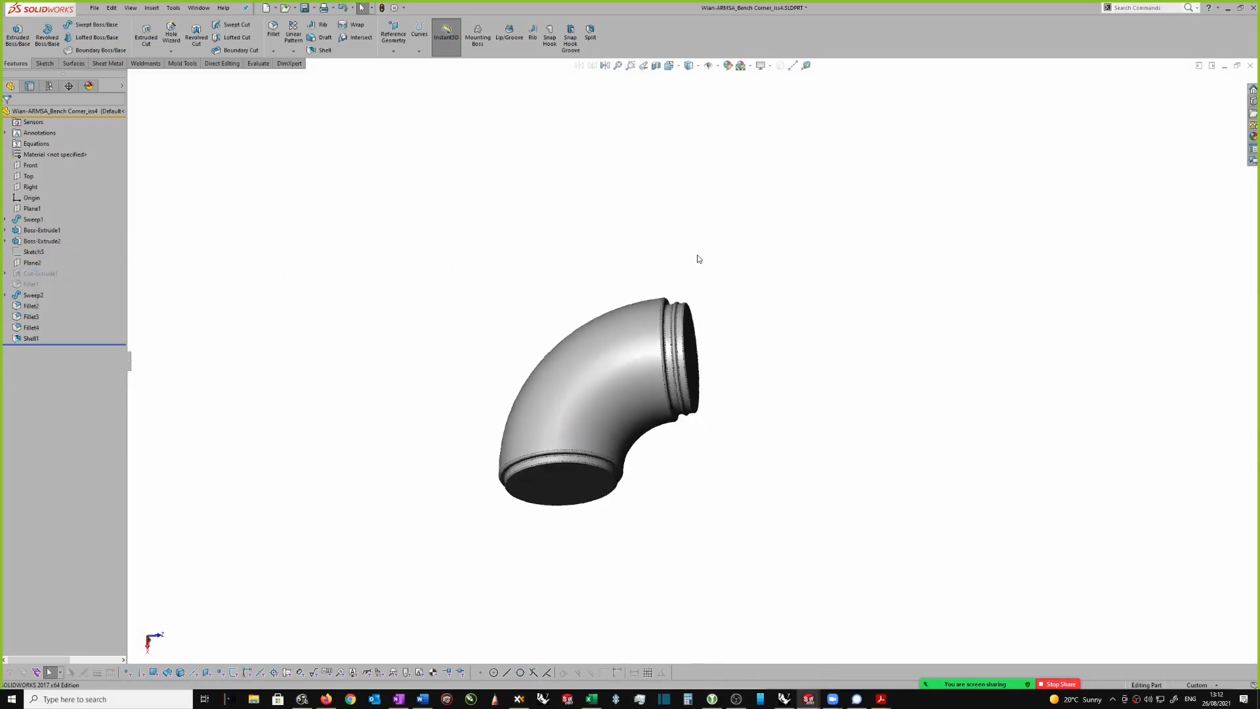
Step: Select Plane2 in the elbow part and examine how it runs through the body
{"action": "right_click", "coordinate": [34, 274]}
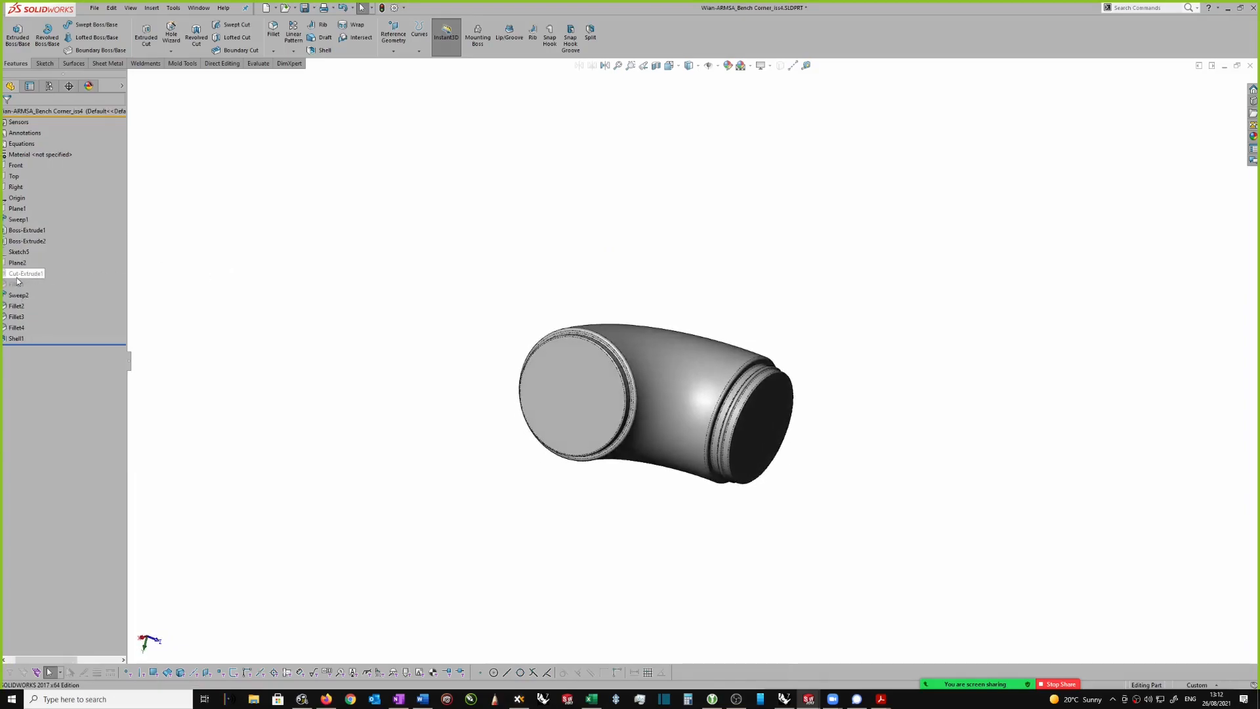
{"action": "left_click_drag", "start_coordinate": [37, 662], "coordinate": [8, 653]}
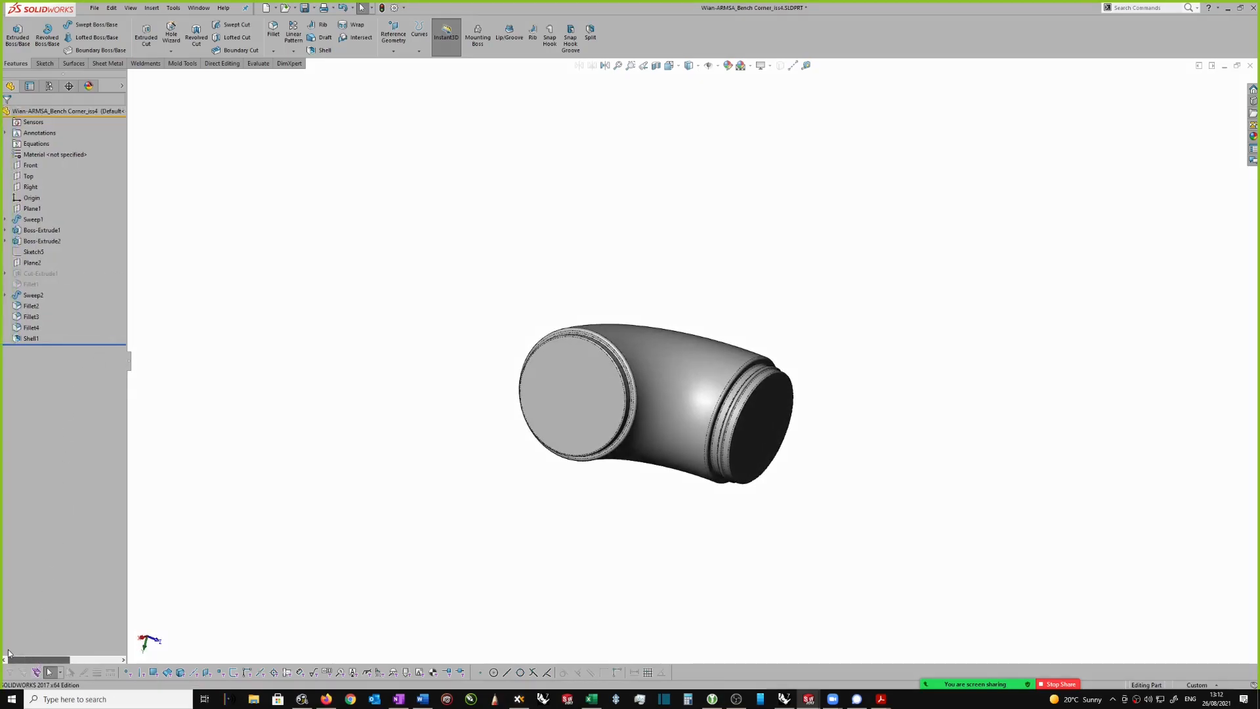
{"action": "left_click", "coordinate": [32, 263]}
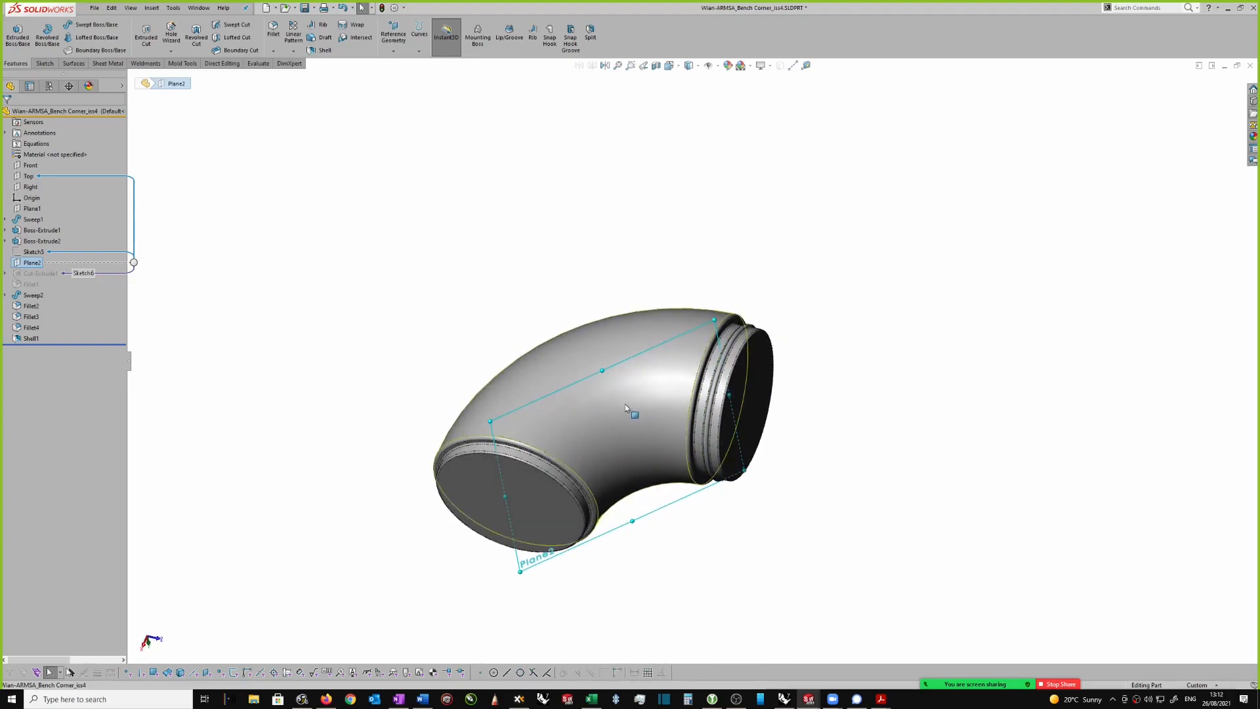
{"action": "middle_click_drag", "start_coordinate": [620, 377], "coordinate": [450, 410]}
{"action": "middle_click_drag", "start_coordinate": [558, 321], "coordinate": [573, 321]}
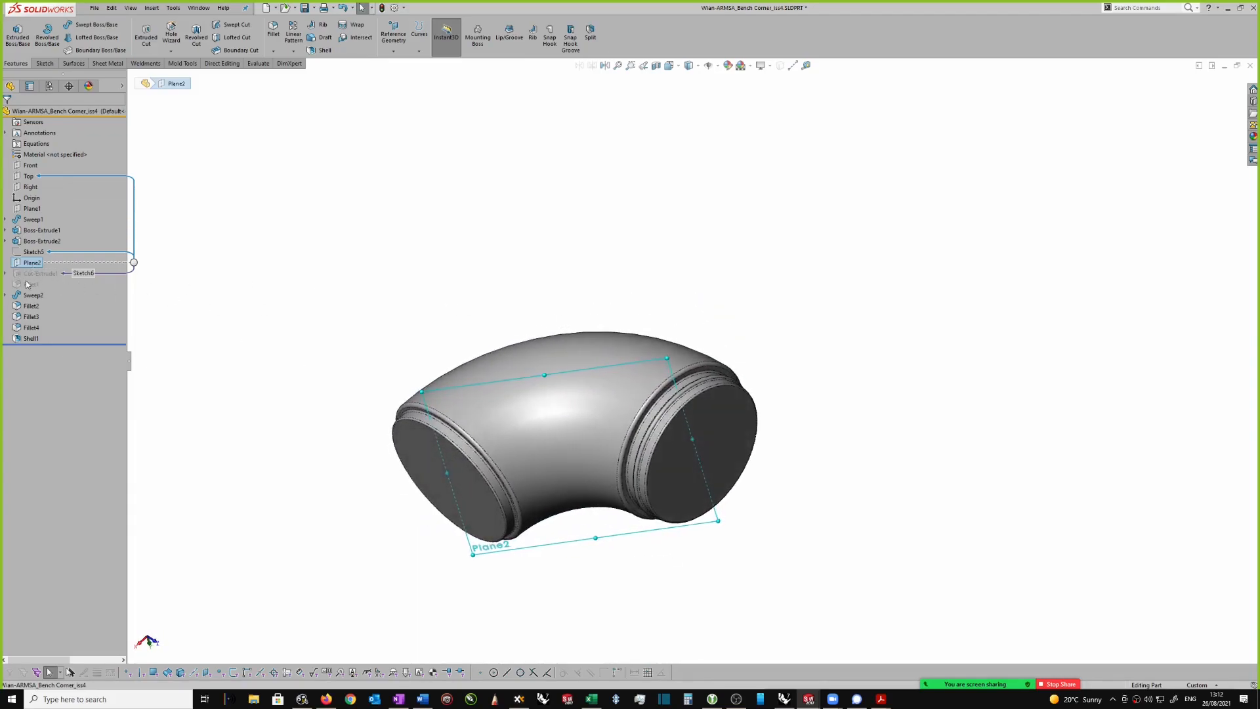
Step: Open Sketch6 of Cut-Extrude1 for editing and orient the view normal to the sketch plane
{"action": "left_click", "coordinate": [6, 275]}
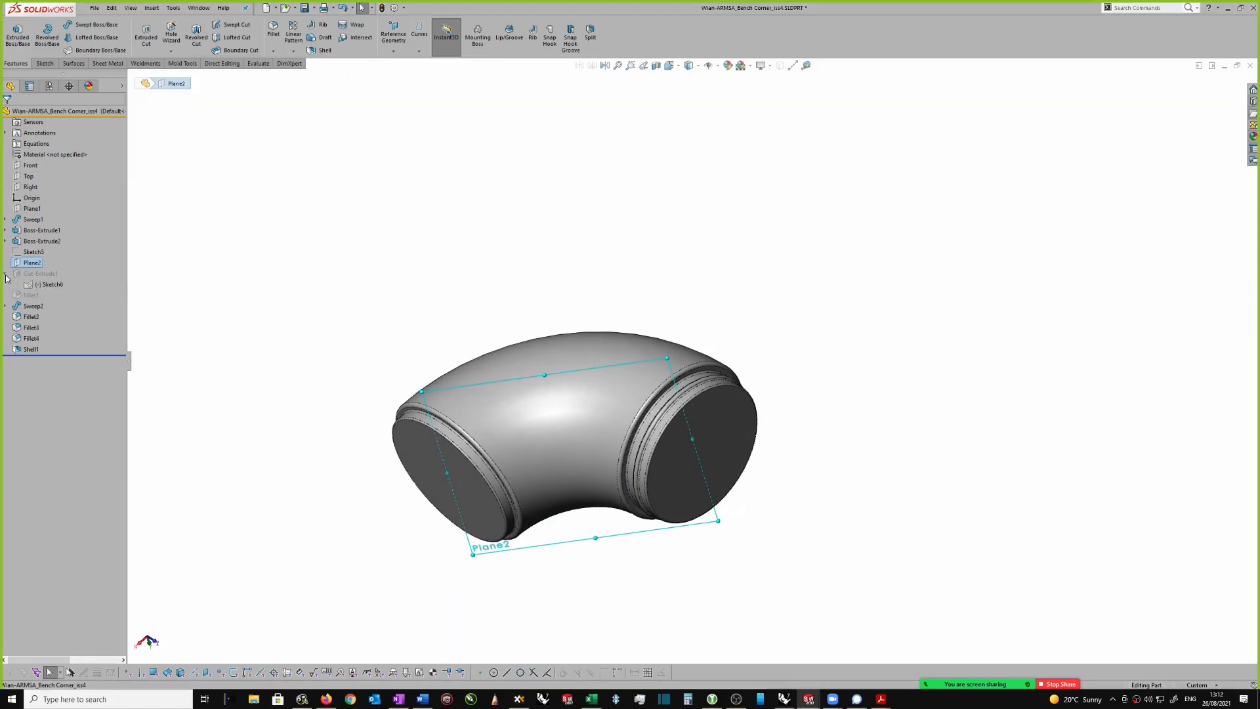
{"action": "left_click", "coordinate": [58, 286]}
{"action": "middle_click_drag", "start_coordinate": [325, 308], "coordinate": [299, 282]}
{"action": "right_click", "coordinate": [51, 286]}
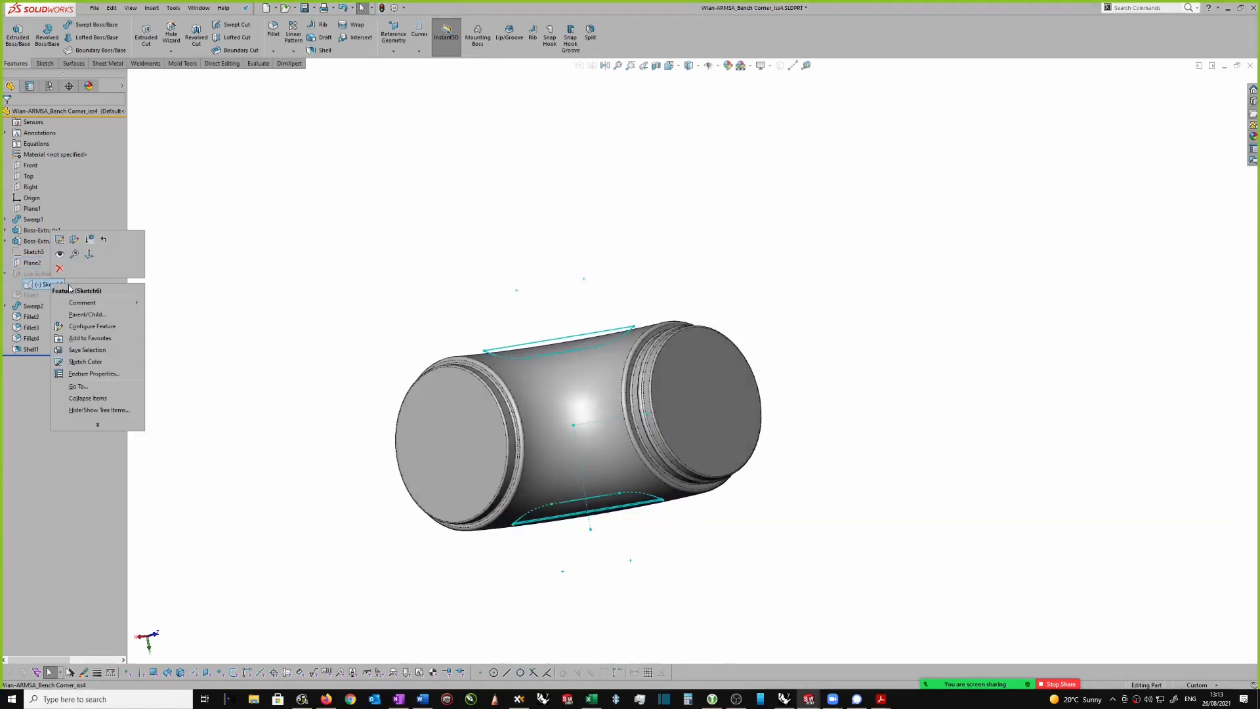
{"action": "left_click", "coordinate": [59, 239]}
{"action": "right_click", "coordinate": [508, 219]}
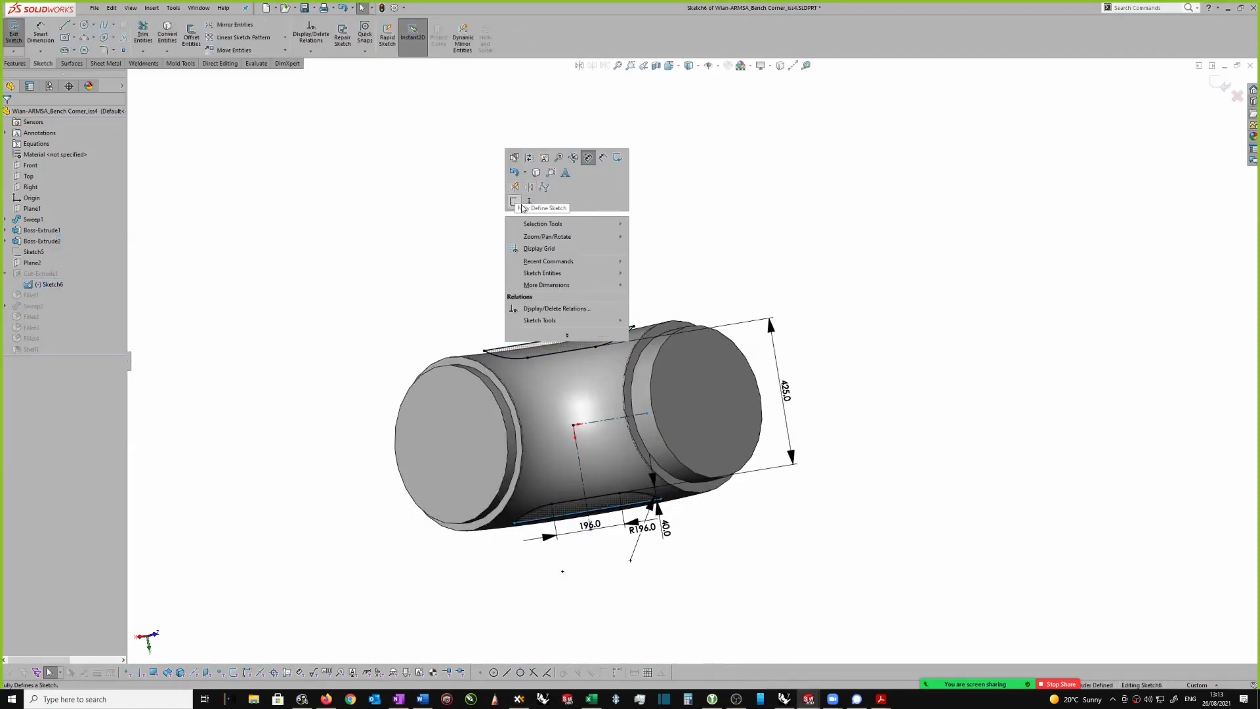
{"action": "left_click", "coordinate": [530, 203]}
Step: Examine the profile and dimensions of the recesses on both sides of the elbow, and exit the sketch
{"action": "scroll", "coordinate": [610, 190], "scroll_direction": "up", "scroll_amount": 1}
{"action": "scroll", "coordinate": [709, 176], "scroll_direction": "down", "scroll_amount": 1}
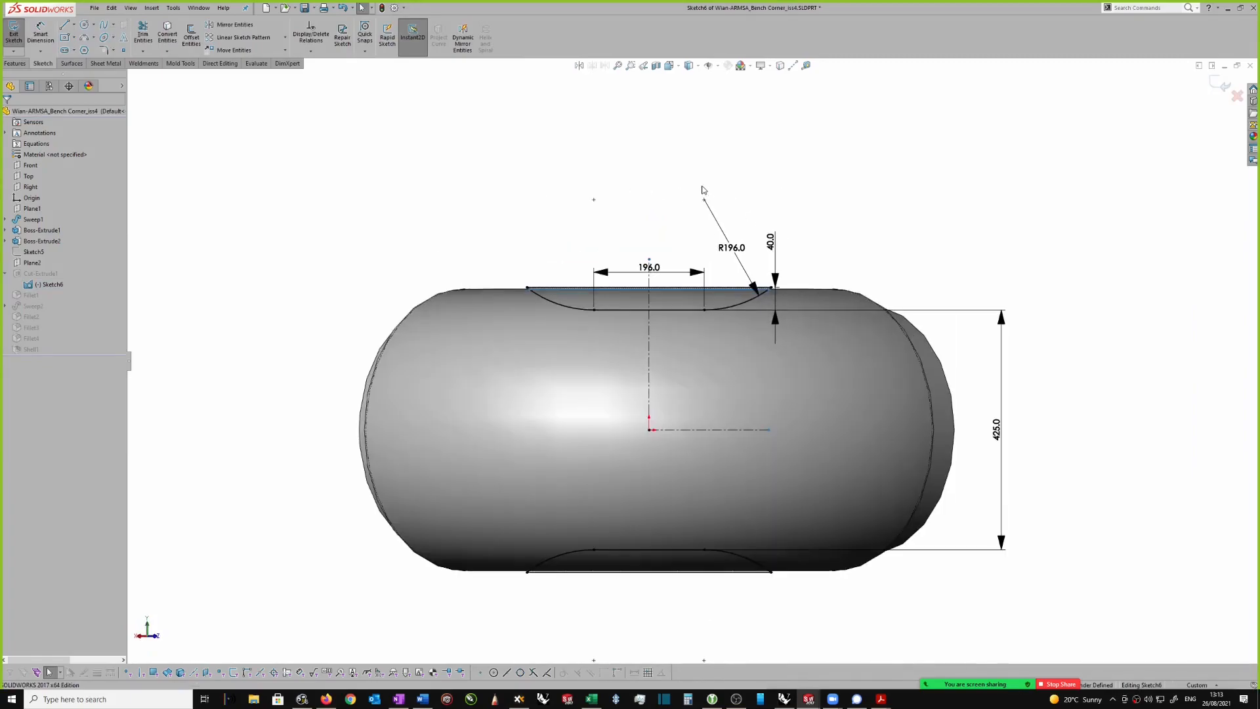
{"action": "scroll", "coordinate": [741, 561], "scroll_direction": "up", "scroll_amount": 1}
{"action": "scroll", "coordinate": [742, 564], "scroll_direction": "down", "scroll_amount": 1}
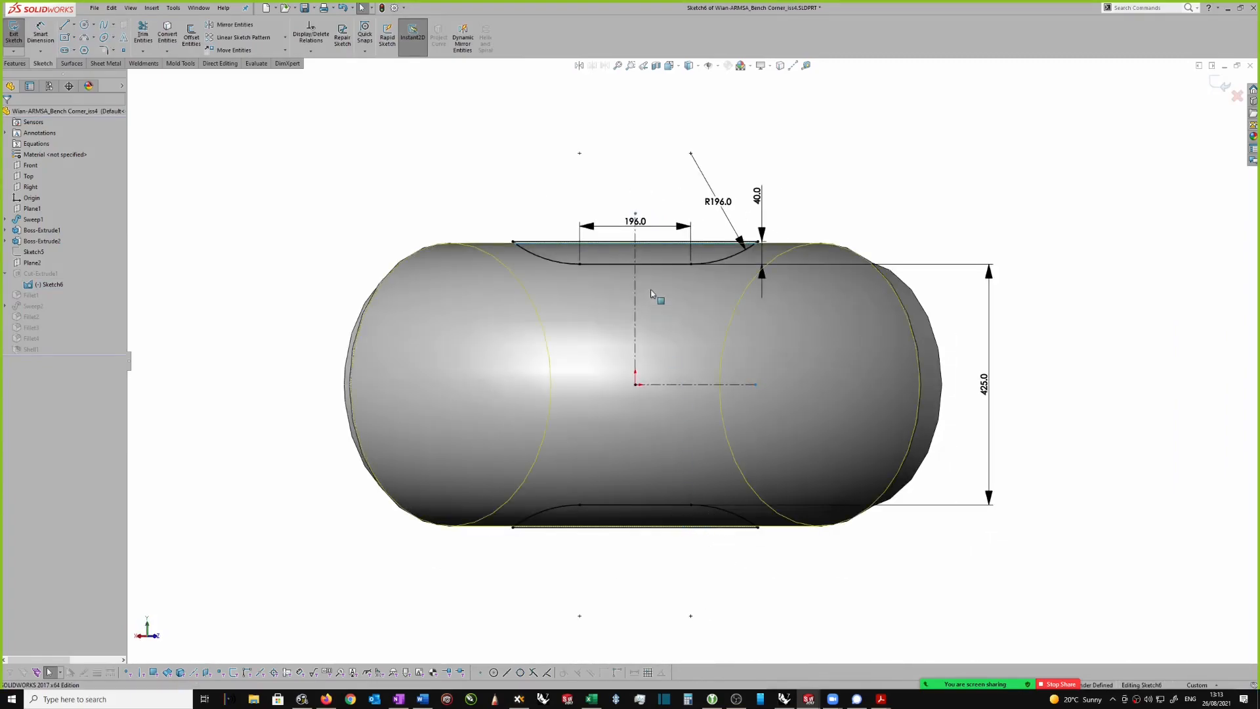
{"action": "left_click", "coordinate": [1215, 85]}
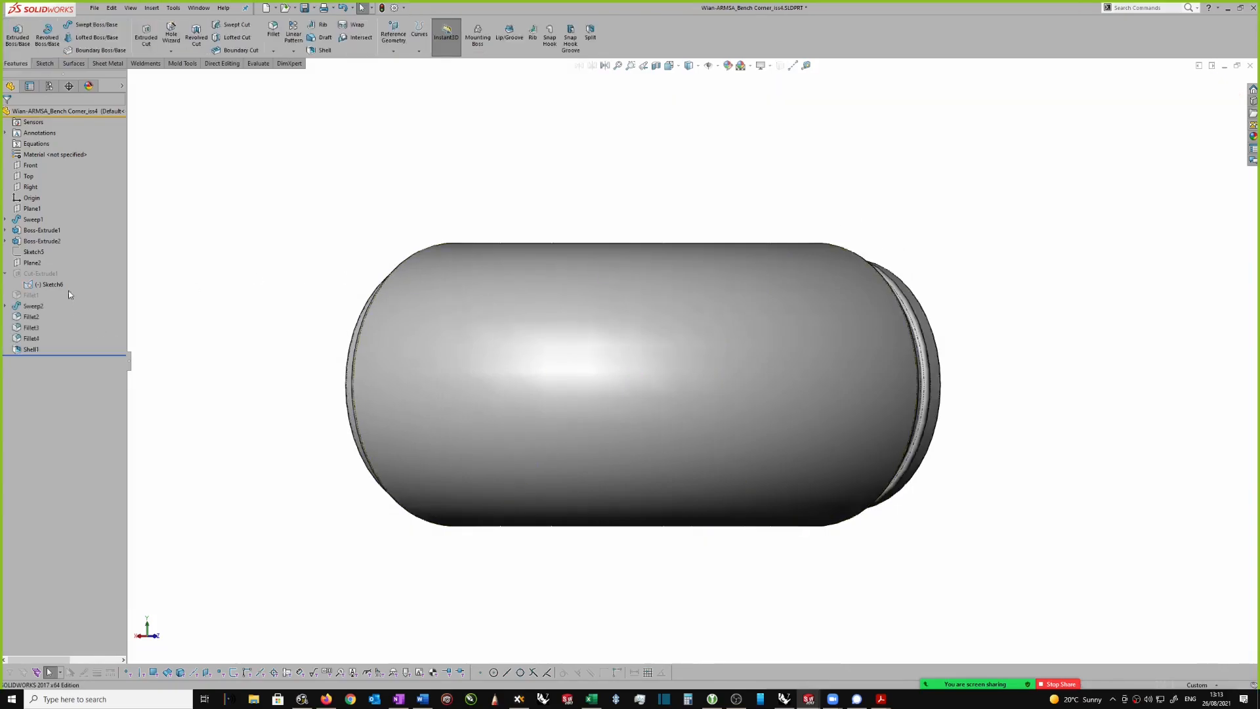
Step: Unsuppress Cut-Extrude1 and Fillet1 to restore the elbow's recesses with their rounded edges
{"action": "right_click", "coordinate": [55, 274]}
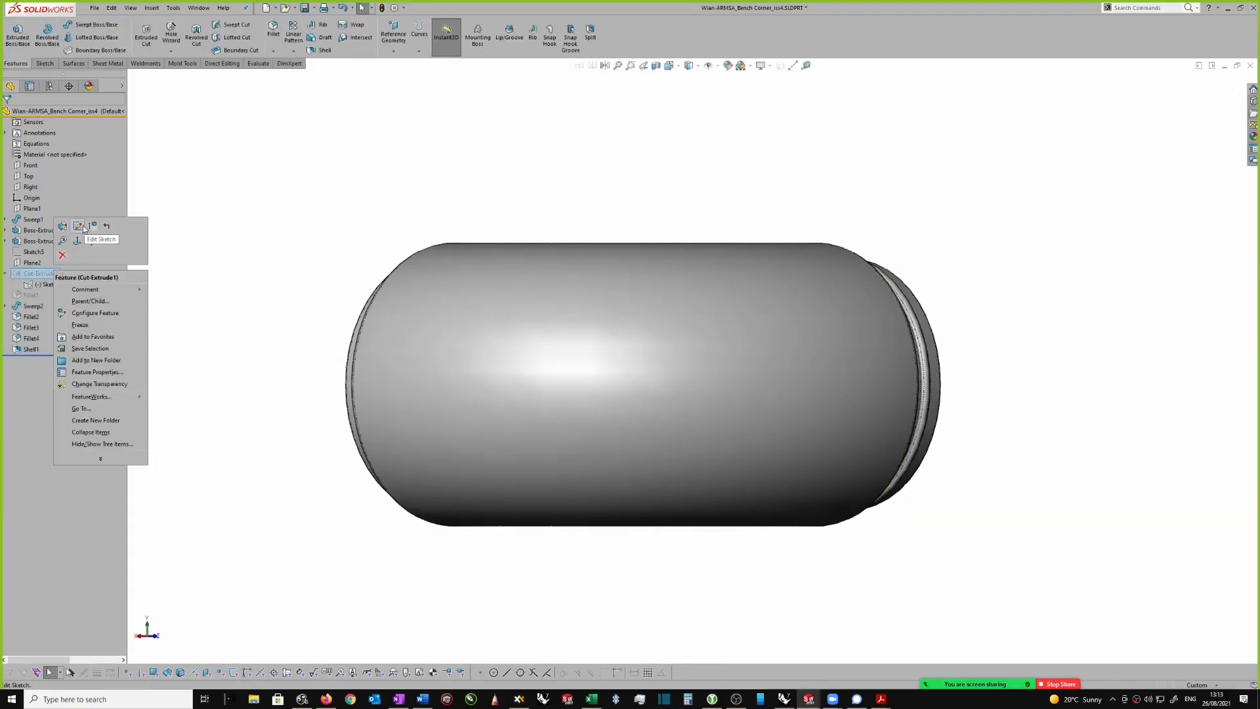
{"action": "left_click", "coordinate": [105, 230]}
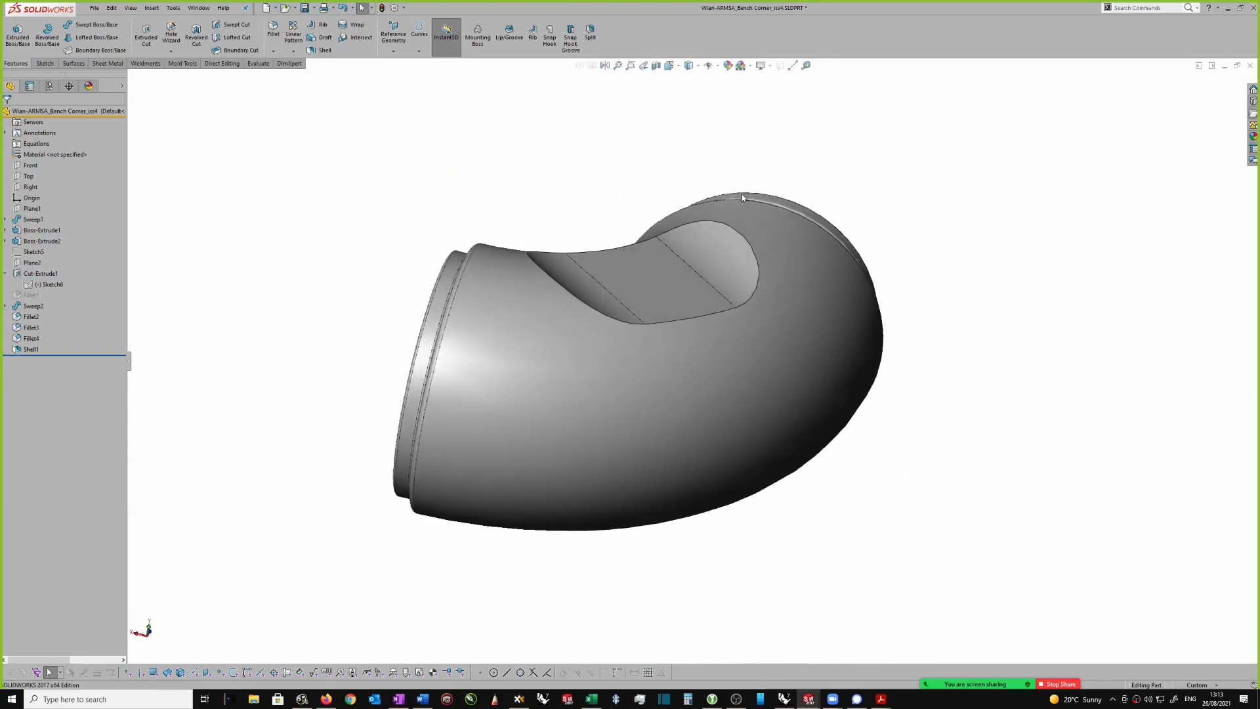
{"action": "middle_click_drag", "start_coordinate": [707, 335], "coordinate": [641, 331]}
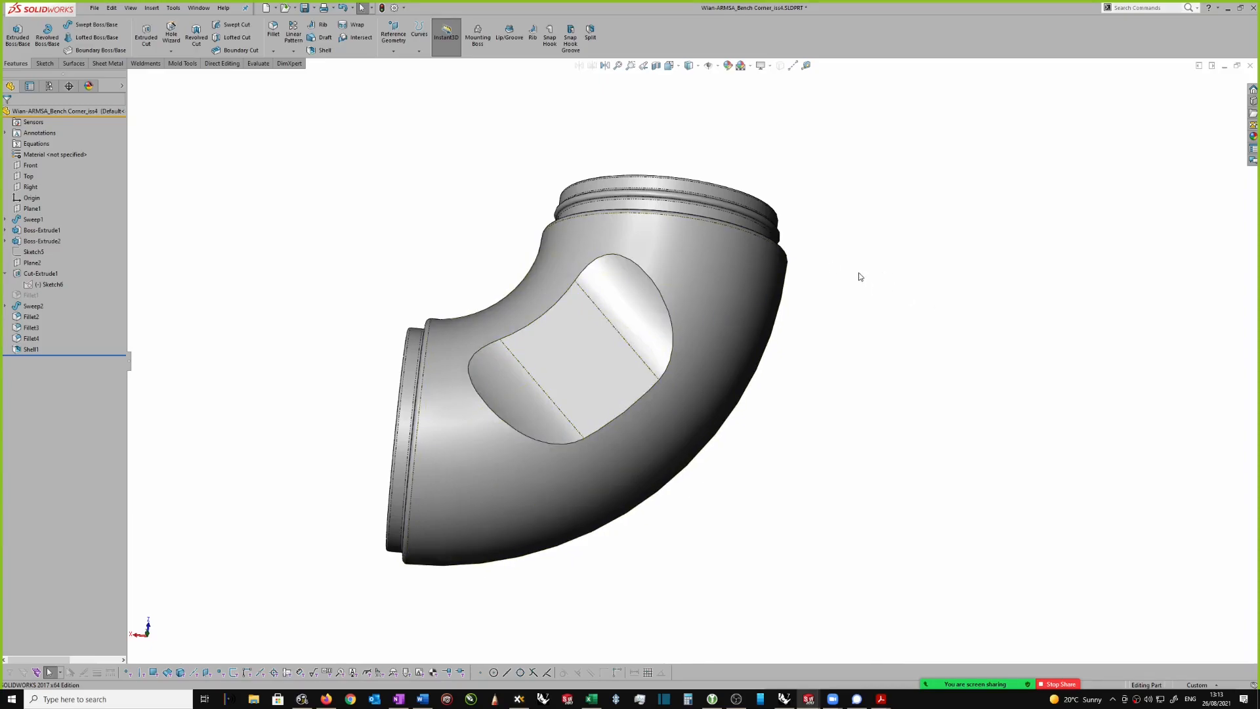
{"action": "left_click", "coordinate": [33, 287]}
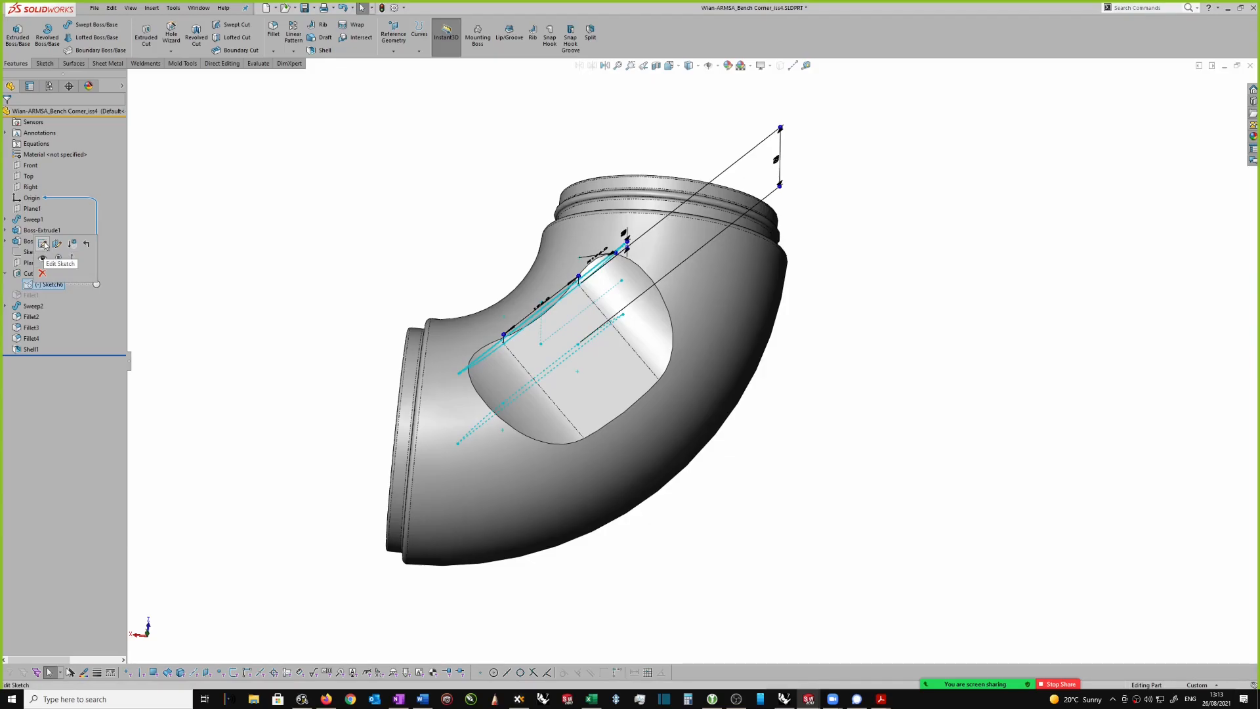
{"action": "left_click", "coordinate": [245, 287]}
{"action": "left_click", "coordinate": [34, 295]}
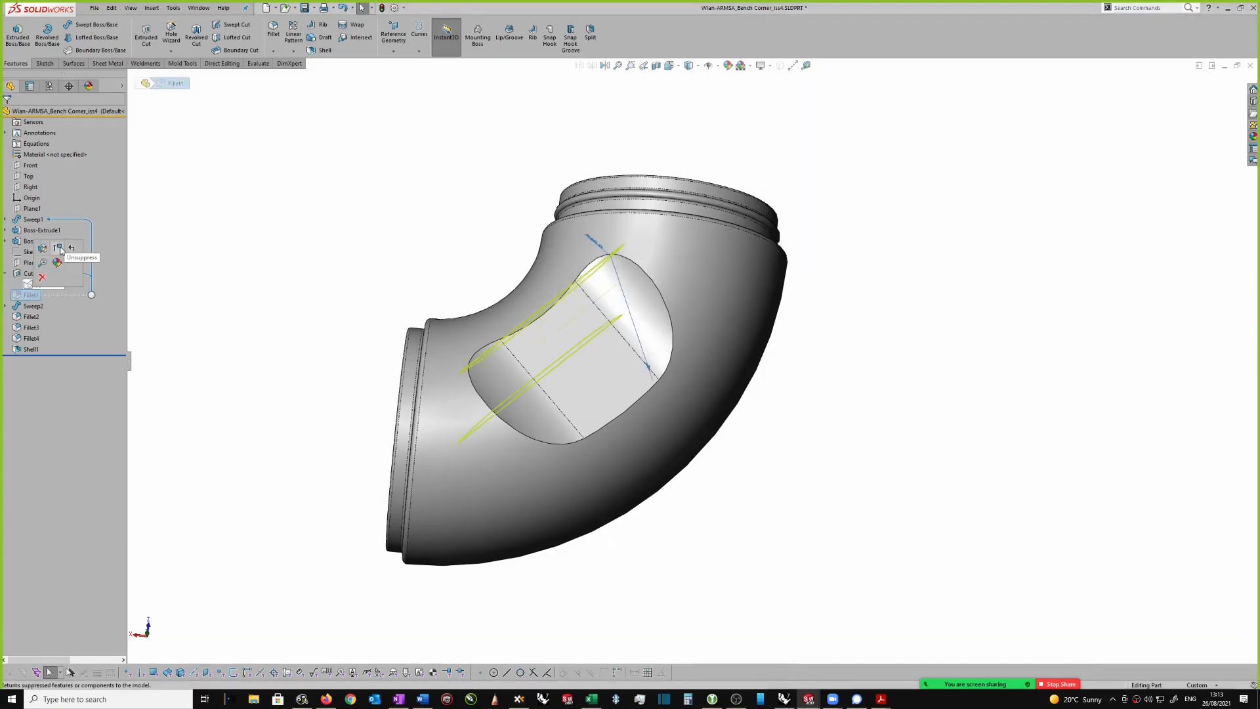
{"action": "left_click", "coordinate": [59, 248]}
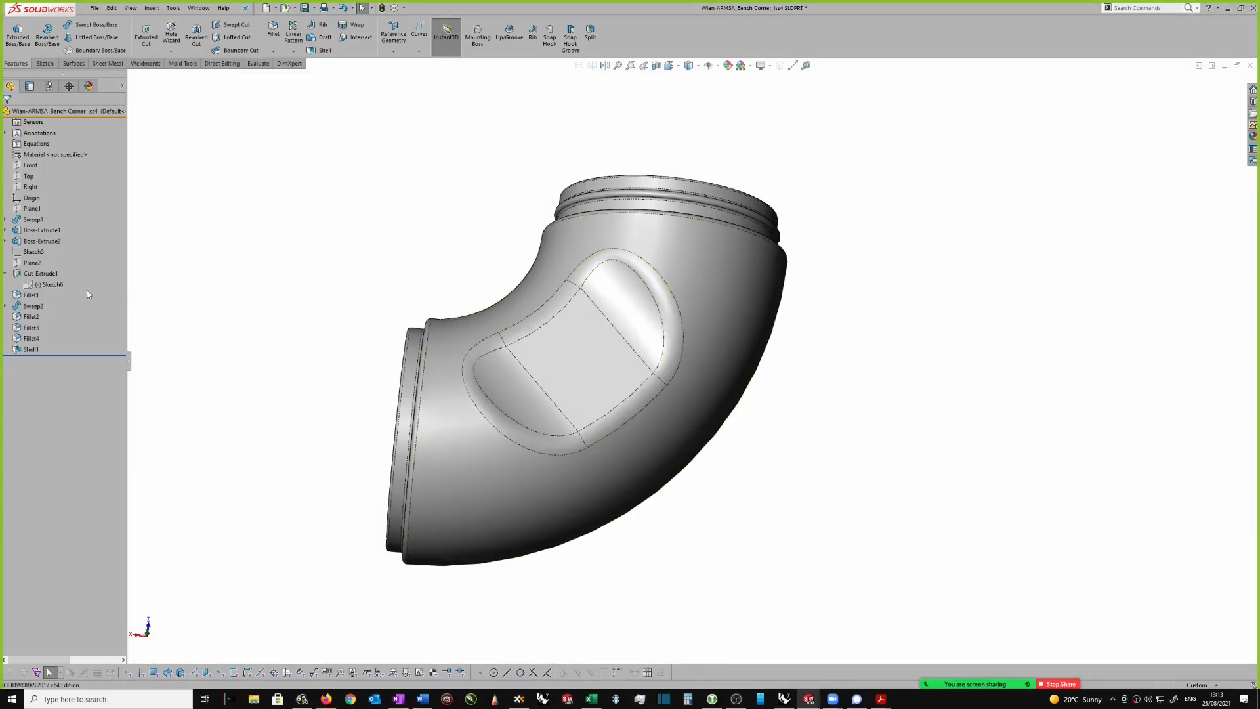
Step: Select the fillet around the elbow's recess and examine how it blends into the curved body
{"action": "middle_click_drag", "start_coordinate": [670, 283], "coordinate": [668, 293]}
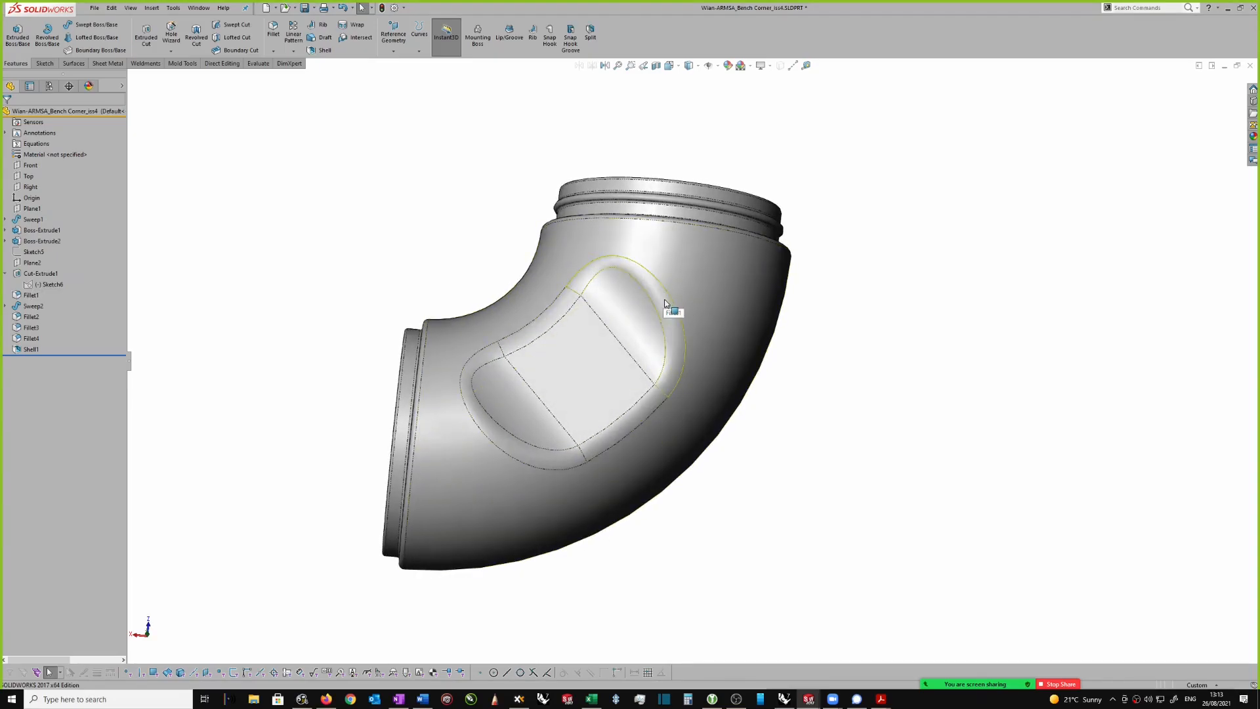
{"action": "left_click", "coordinate": [665, 303]}
{"action": "middle_click_drag", "start_coordinate": [665, 304], "coordinate": [593, 99]}
{"action": "left_click_drag", "start_coordinate": [598, 96], "coordinate": [543, 221]}
{"action": "middle_click_drag", "start_coordinate": [690, 182], "coordinate": [698, 203]}
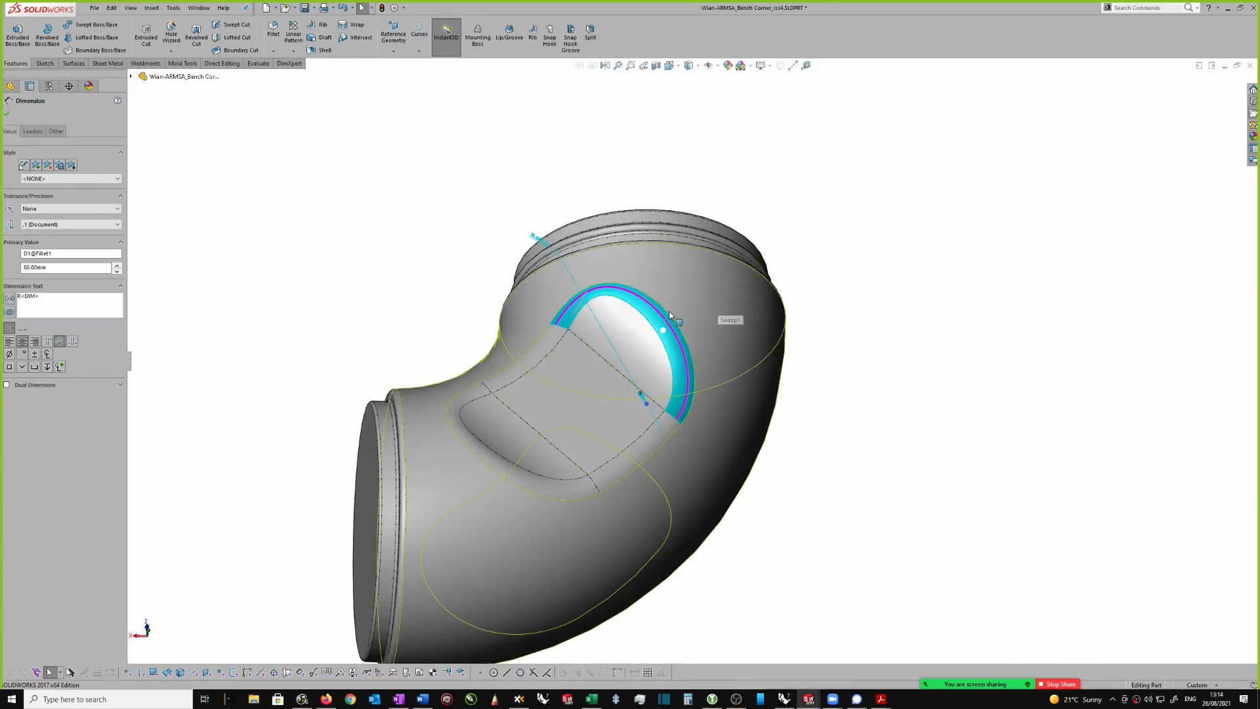
{"action": "middle_click_drag", "start_coordinate": [668, 435], "coordinate": [618, 416]}
{"action": "left_click", "coordinate": [886, 318]}
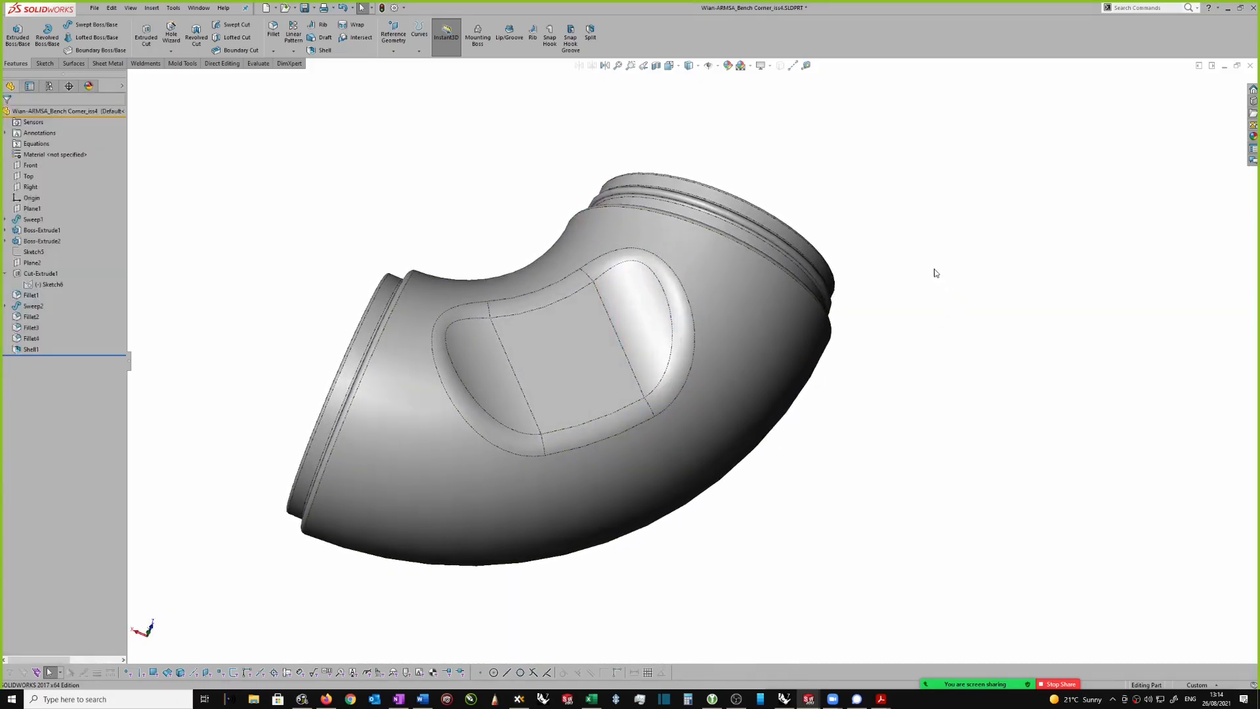
{"action": "middle_click_drag", "start_coordinate": [937, 273], "coordinate": [898, 304]}
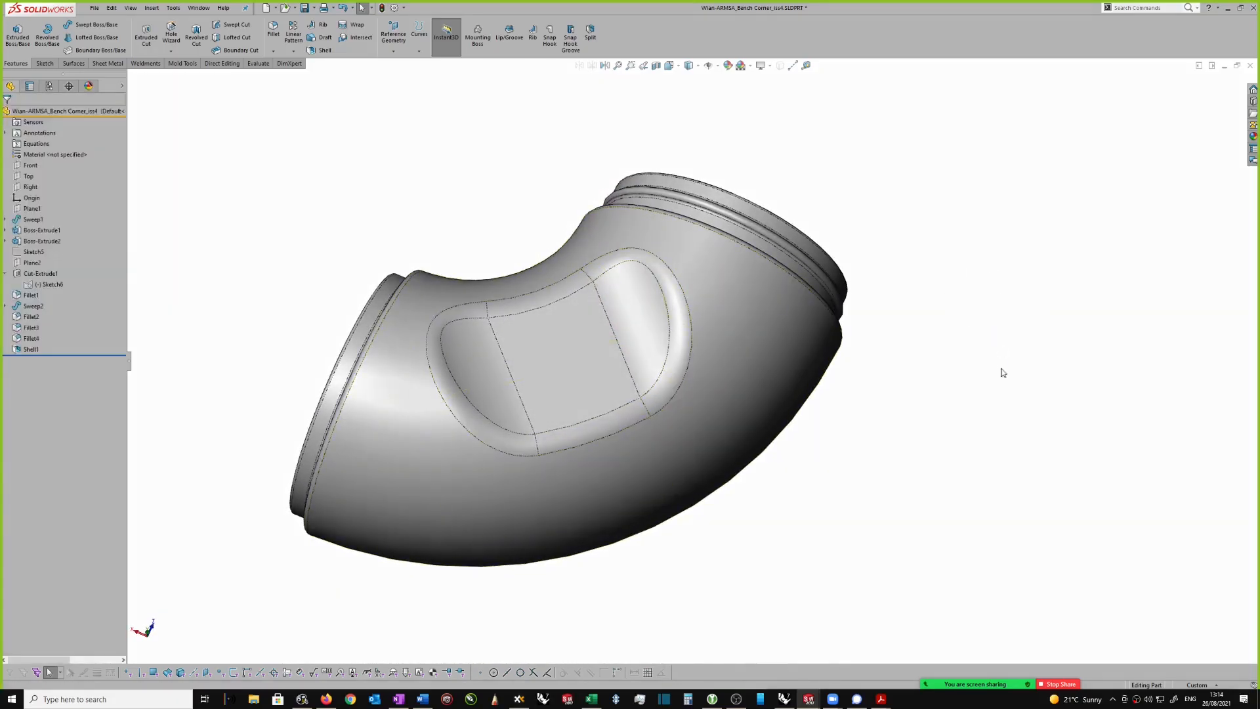
Step: Switch back to the drawing and examine the layout of the three views on the sheet
{"action": "key", "text": "ctrl+Tab"}
{"action": "left_click", "coordinate": [588, 357]}
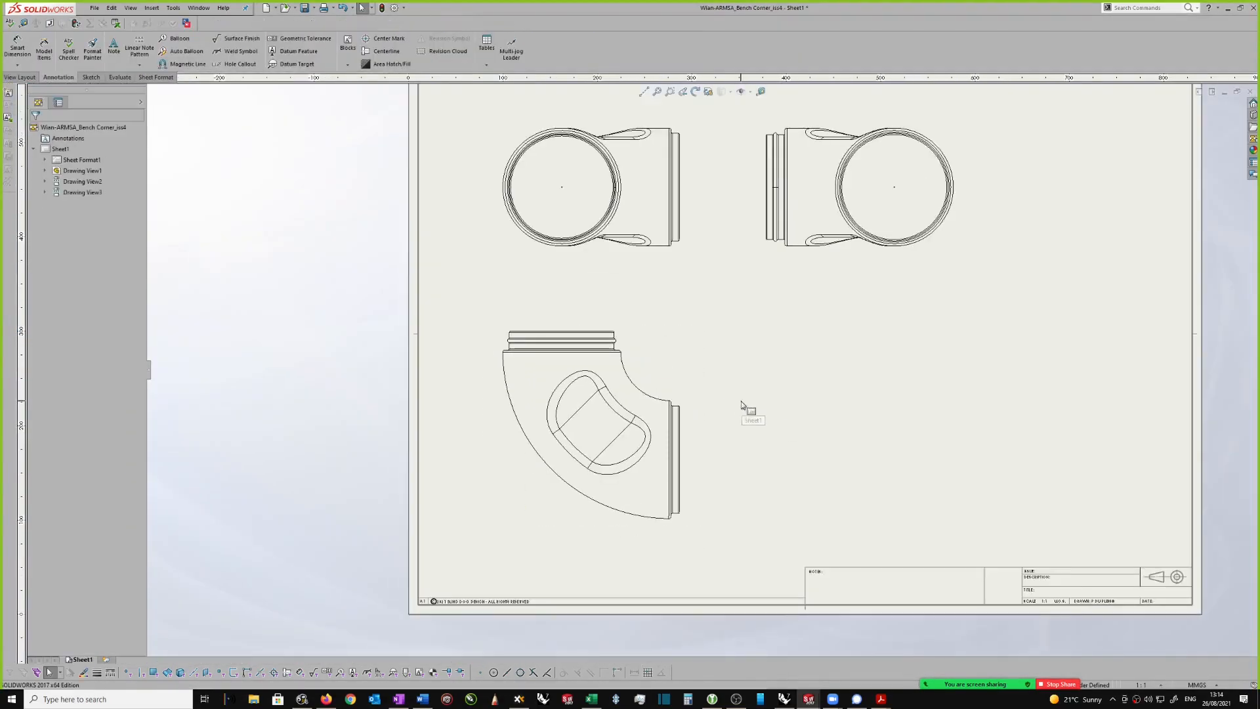
{"action": "scroll", "coordinate": [741, 405], "scroll_direction": "up", "scroll_amount": 4}
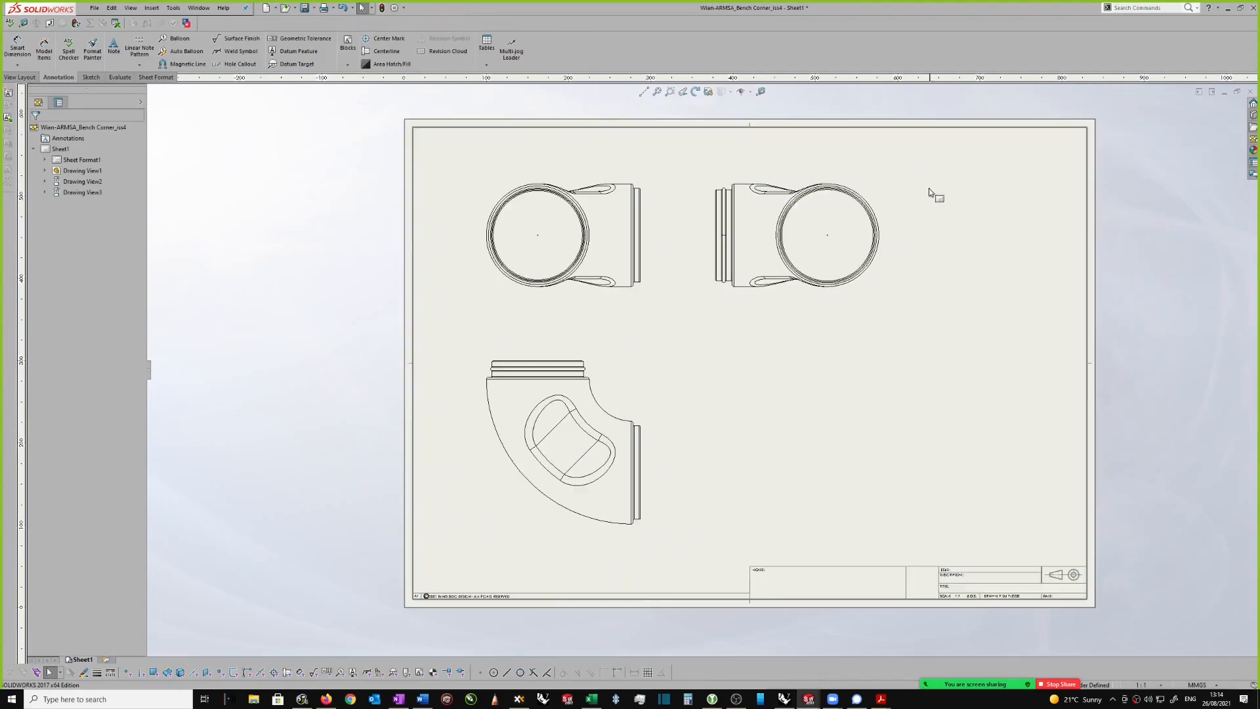
{"action": "scroll", "coordinate": [901, 220], "scroll_direction": "down", "scroll_amount": 2}
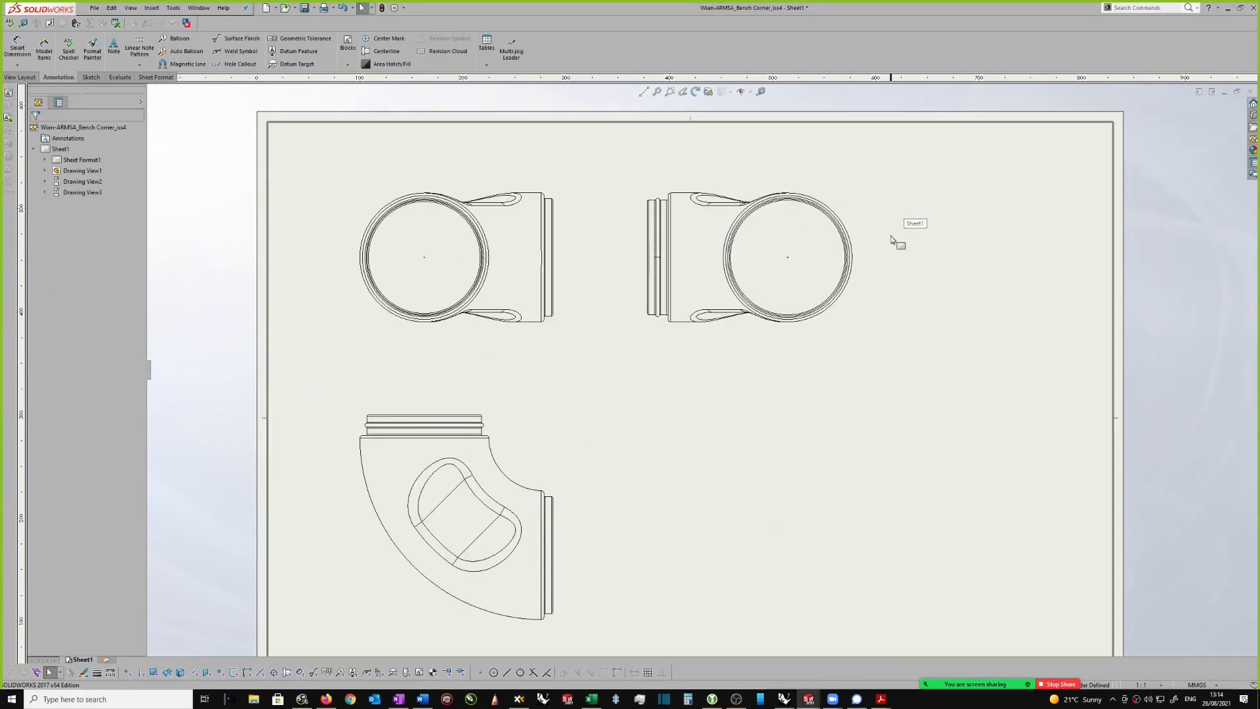
{"action": "scroll", "coordinate": [566, 257], "scroll_direction": "down", "scroll_amount": 1}
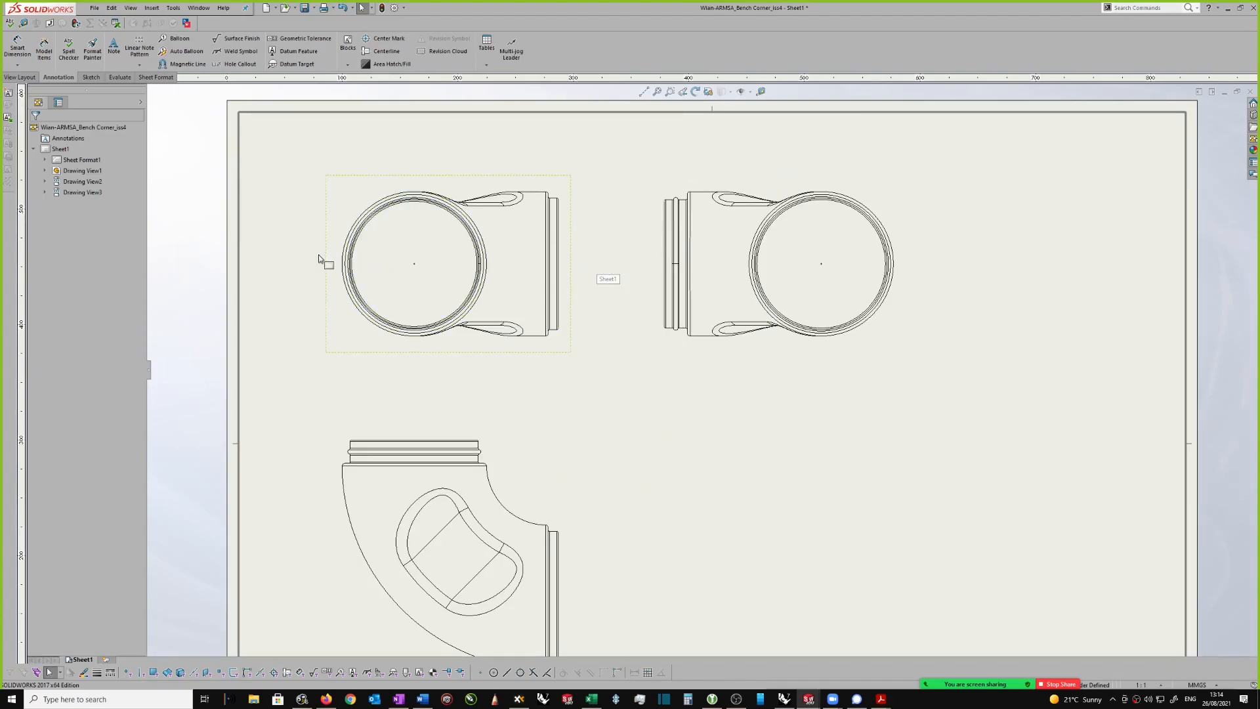
{"action": "mouse_move", "coordinate": [294, 250]}
{"action": "left_mouse_down"}
{"action": "mouse_move", "coordinate": [322, 270]}
{"action": "mouse_move", "coordinate": [420, 282]}
{"action": "mouse_move", "coordinate": [868, 281]}
{"action": "left_mouse_up"}
Step: Delete the centre marks from the circular ends in the front view and the projected side view
{"action": "left_click", "coordinate": [415, 266]}
{"action": "scroll", "coordinate": [833, 276], "scroll_direction": "down", "scroll_amount": 3}
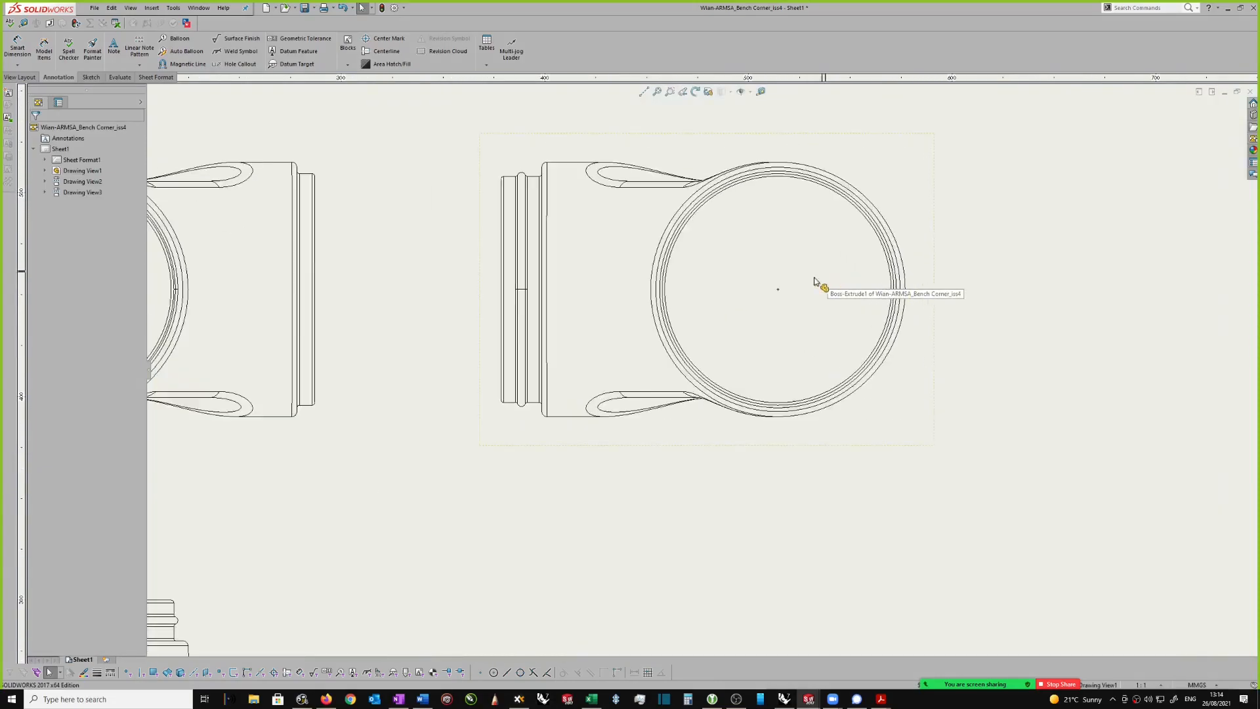
{"action": "scroll", "coordinate": [822, 275], "scroll_direction": "down", "scroll_amount": 1}
{"action": "left_click", "coordinate": [762, 303]}
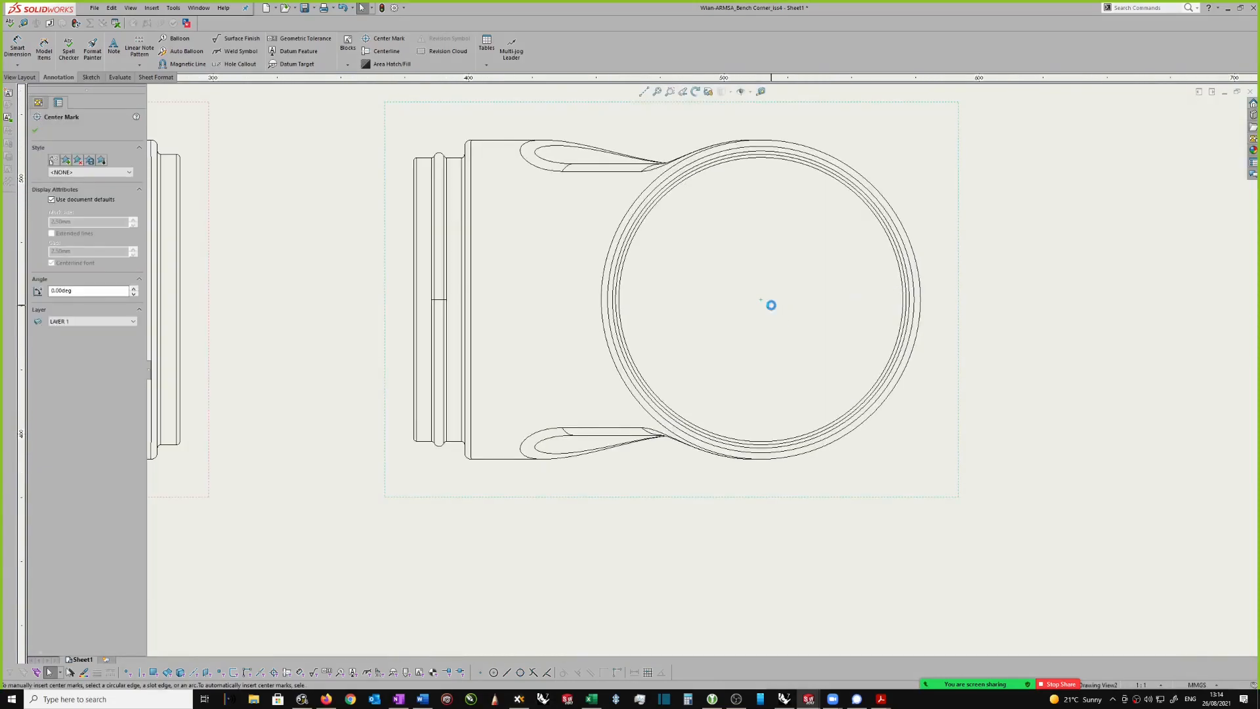
{"action": "scroll", "coordinate": [768, 302], "scroll_direction": "up", "scroll_amount": 4}
{"action": "scroll", "coordinate": [763, 347], "scroll_direction": "up", "scroll_amount": 1}
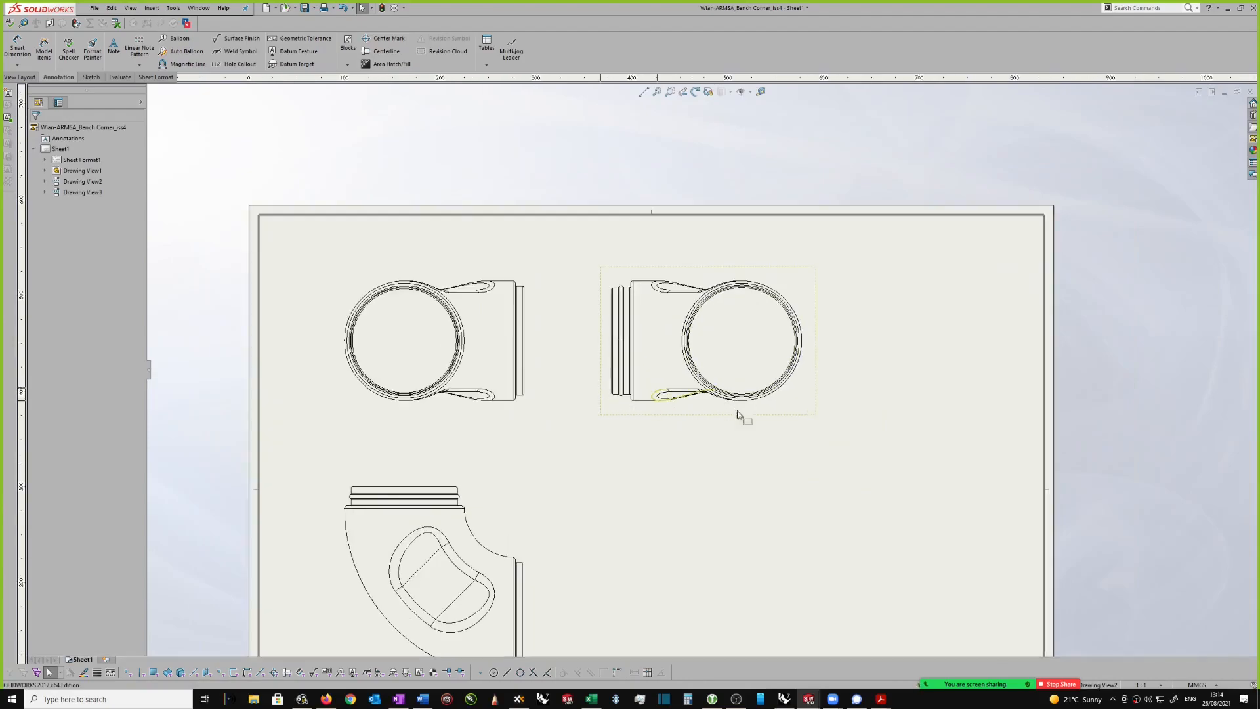
{"action": "scroll", "coordinate": [560, 237], "scroll_direction": "down", "scroll_amount": 1}
{"action": "scroll", "coordinate": [563, 240], "scroll_direction": "down", "scroll_amount": 2}
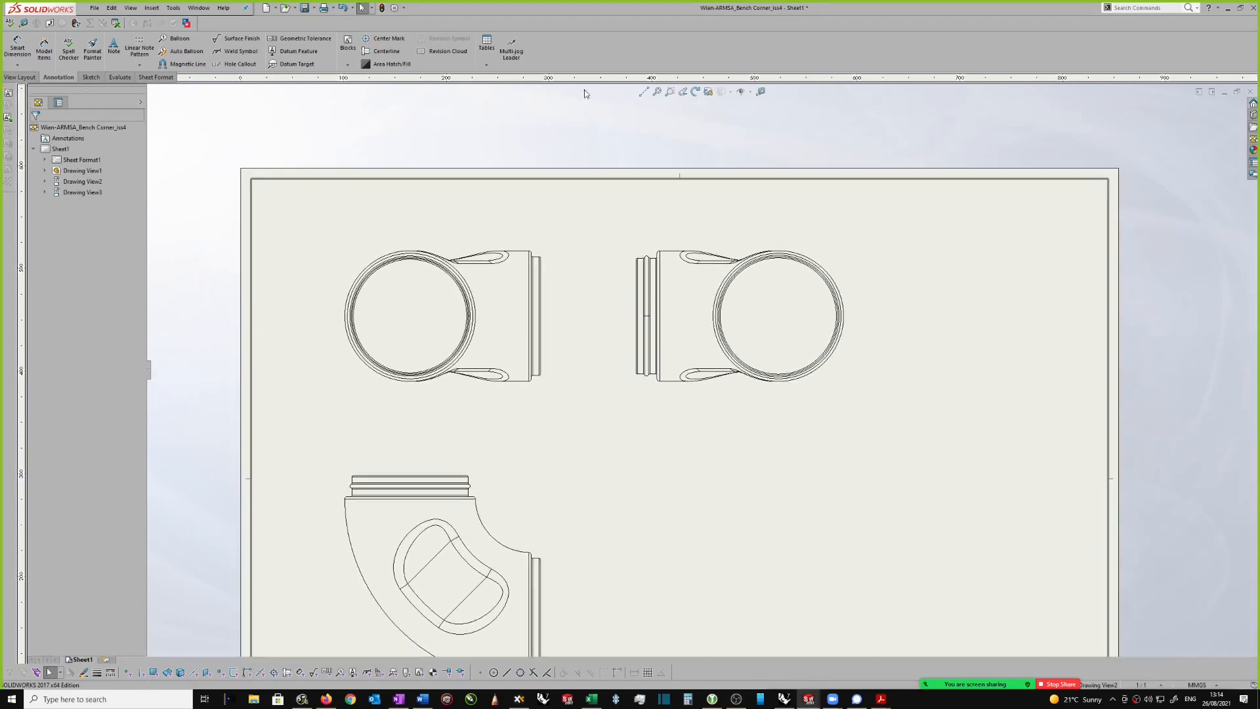
Step: Add a horizontal centerline through the cylindrical end in the front view
{"action": "left_click", "coordinate": [380, 52]}
{"action": "scroll", "coordinate": [350, 262], "scroll_direction": "down", "scroll_amount": 3}
{"action": "left_click", "coordinate": [568, 338]}
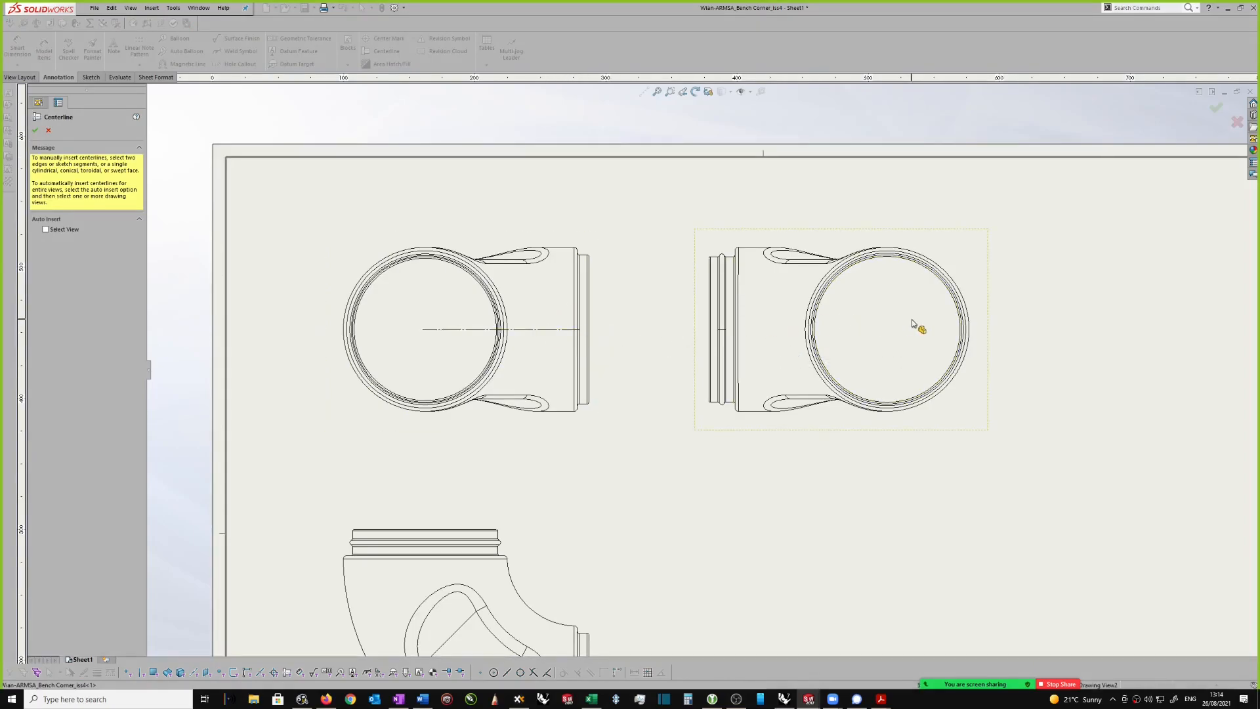
{"action": "scroll", "coordinate": [600, 237], "scroll_direction": "up", "scroll_amount": 4}
{"action": "scroll", "coordinate": [686, 472], "scroll_direction": "down", "scroll_amount": 5}
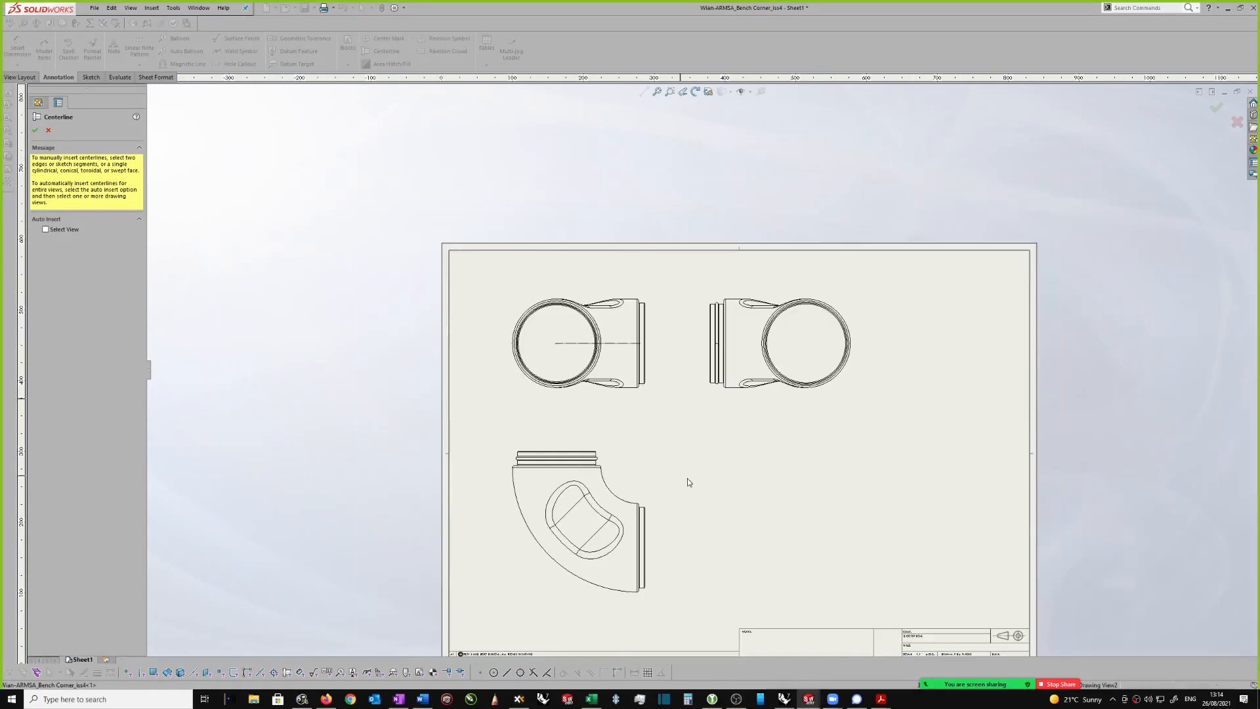
Step: Add short centerlines through the upper and side cylindrical ends of the elbow in the lower view
{"action": "scroll", "coordinate": [653, 486], "scroll_direction": "down", "scroll_amount": 2}
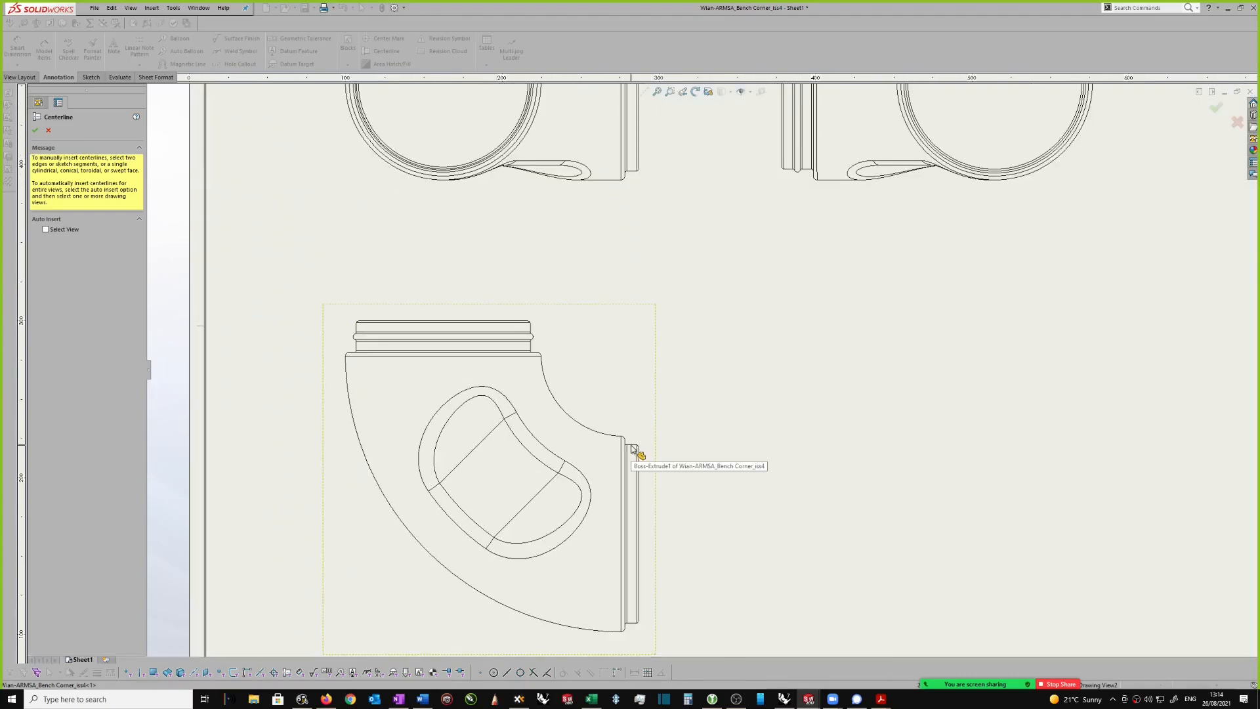
{"action": "left_click", "coordinate": [530, 331]}
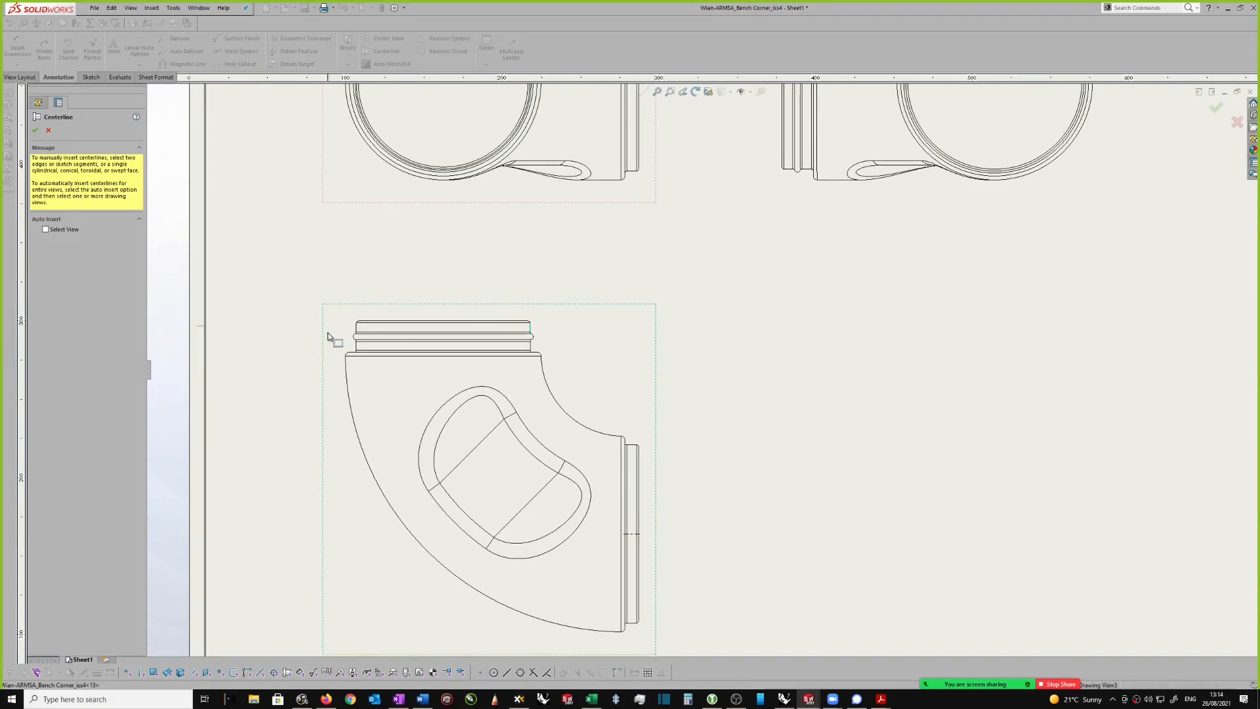
{"action": "left_click", "coordinate": [358, 332]}
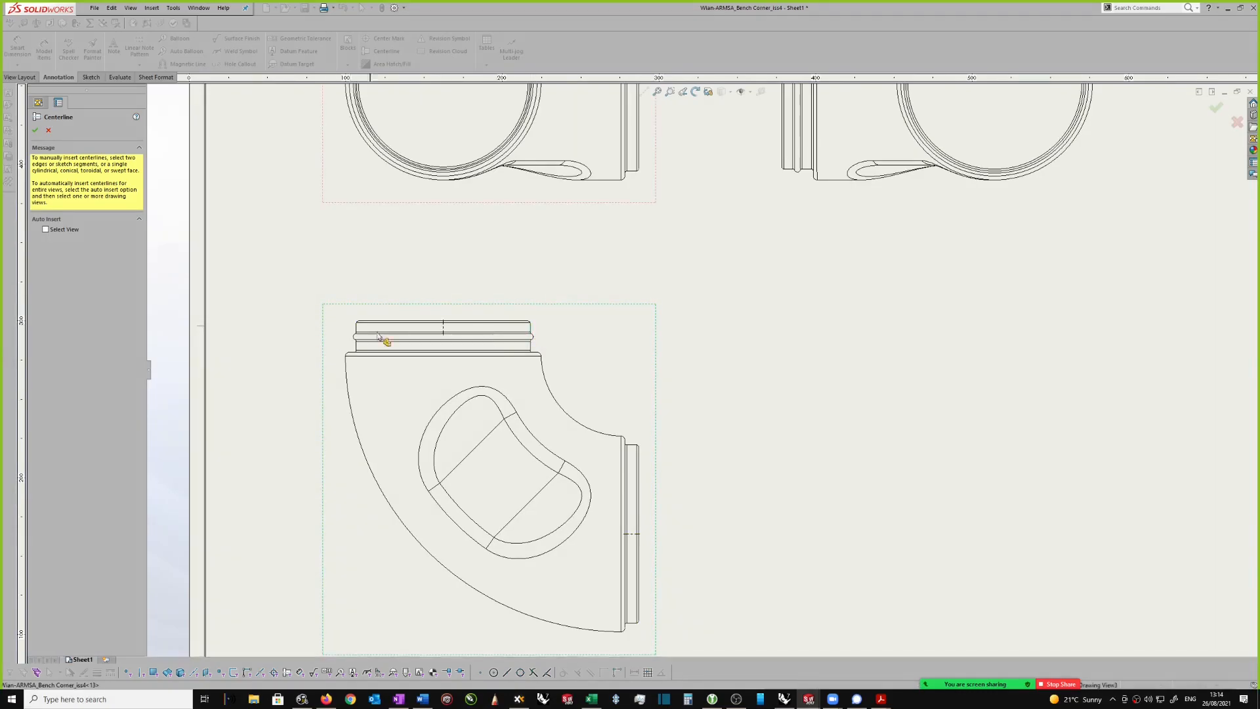
Step: Extend the front view's horizontal centerline beyond the circular end and across the full width of the projected side view
{"action": "scroll", "coordinate": [508, 310], "scroll_direction": "up", "scroll_amount": 1}
{"action": "scroll", "coordinate": [647, 516], "scroll_direction": "down", "scroll_amount": 1}
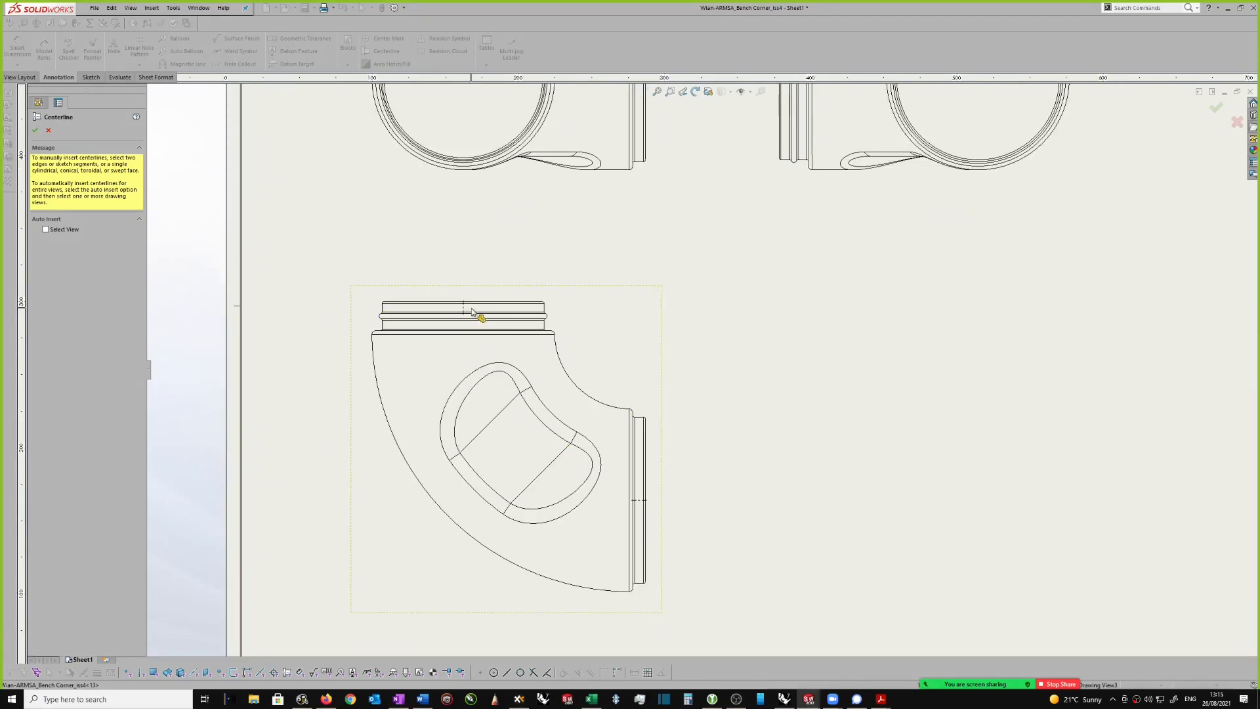
{"action": "scroll", "coordinate": [486, 314], "scroll_direction": "up", "scroll_amount": 1}
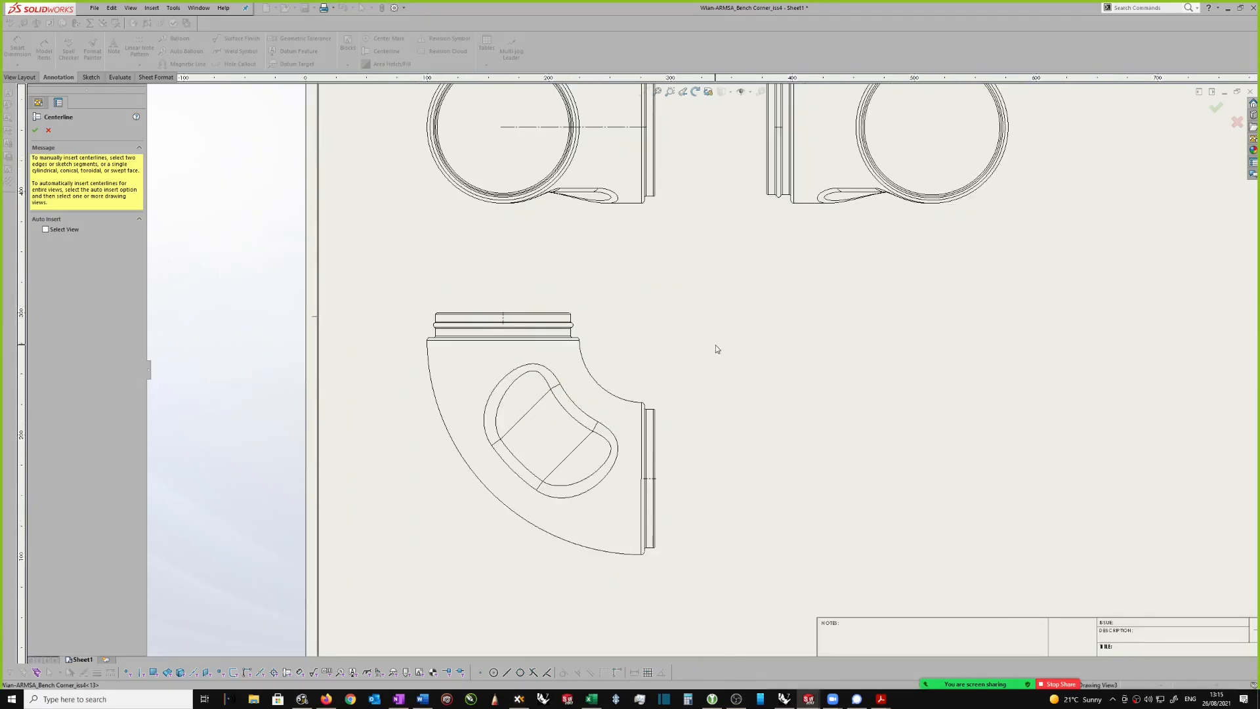
{"action": "scroll", "coordinate": [661, 247], "scroll_direction": "up", "scroll_amount": 1}
{"action": "scroll", "coordinate": [565, 183], "scroll_direction": "down", "scroll_amount": 1}
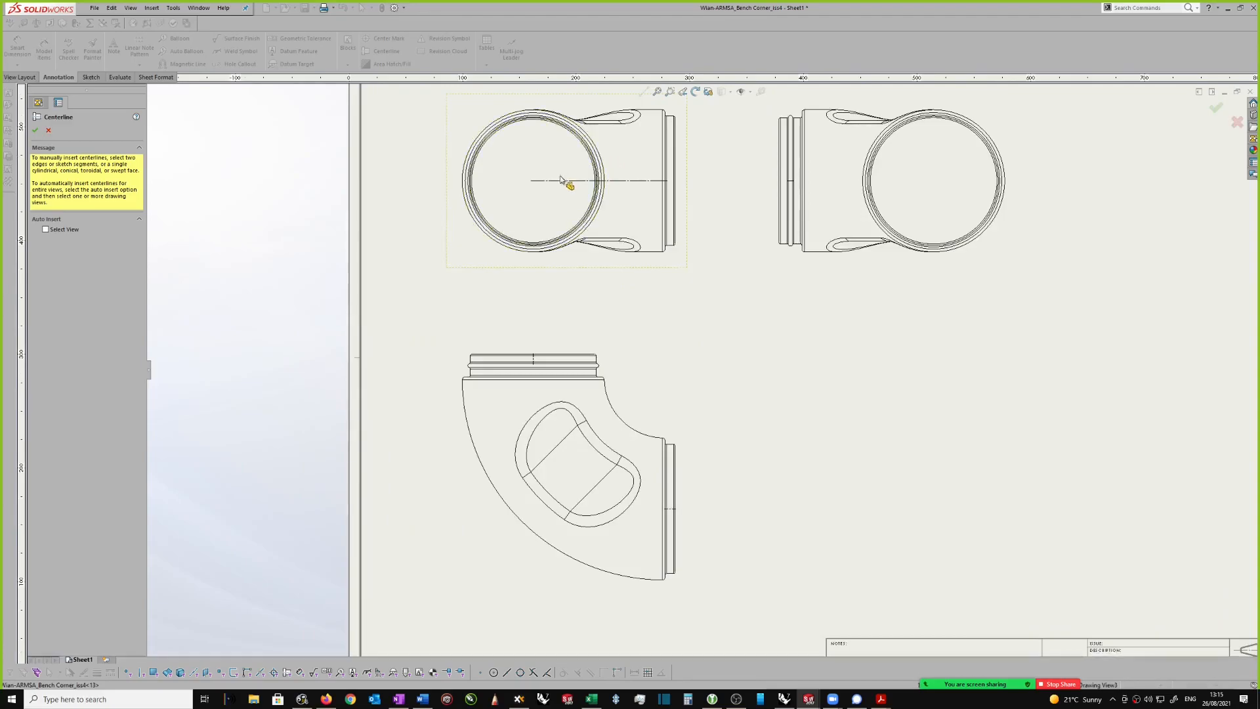
{"action": "key", "text": "Escape"}
{"action": "left_click", "coordinate": [533, 181]}
{"action": "left_click_drag", "start_coordinate": [530, 181], "coordinate": [413, 180]}
{"action": "left_click_drag", "start_coordinate": [665, 181], "coordinate": [1043, 182]}
Step: Place leaderless centerline-symbol notes at both ends of the long horizontal centerline running through the front and side views
{"action": "scroll", "coordinate": [670, 320], "scroll_direction": "up", "scroll_amount": 1}
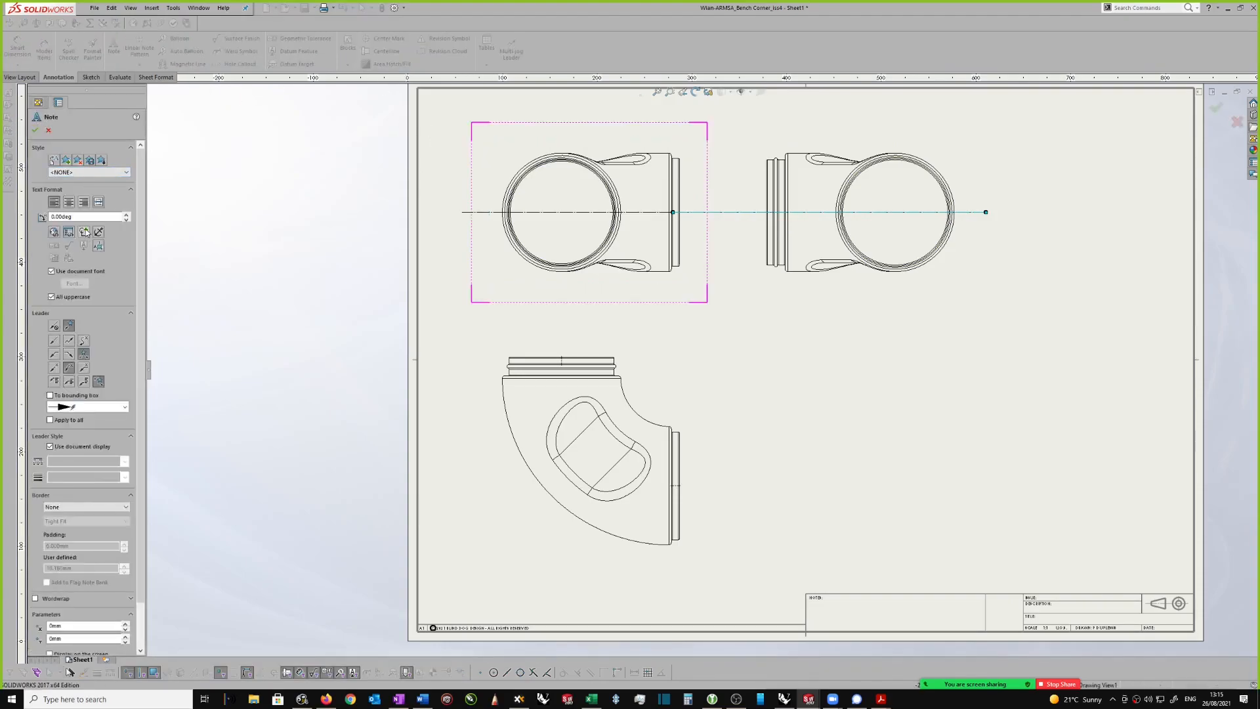
{"action": "left_click", "coordinate": [85, 232]}
{"action": "left_click", "coordinate": [86, 246]}
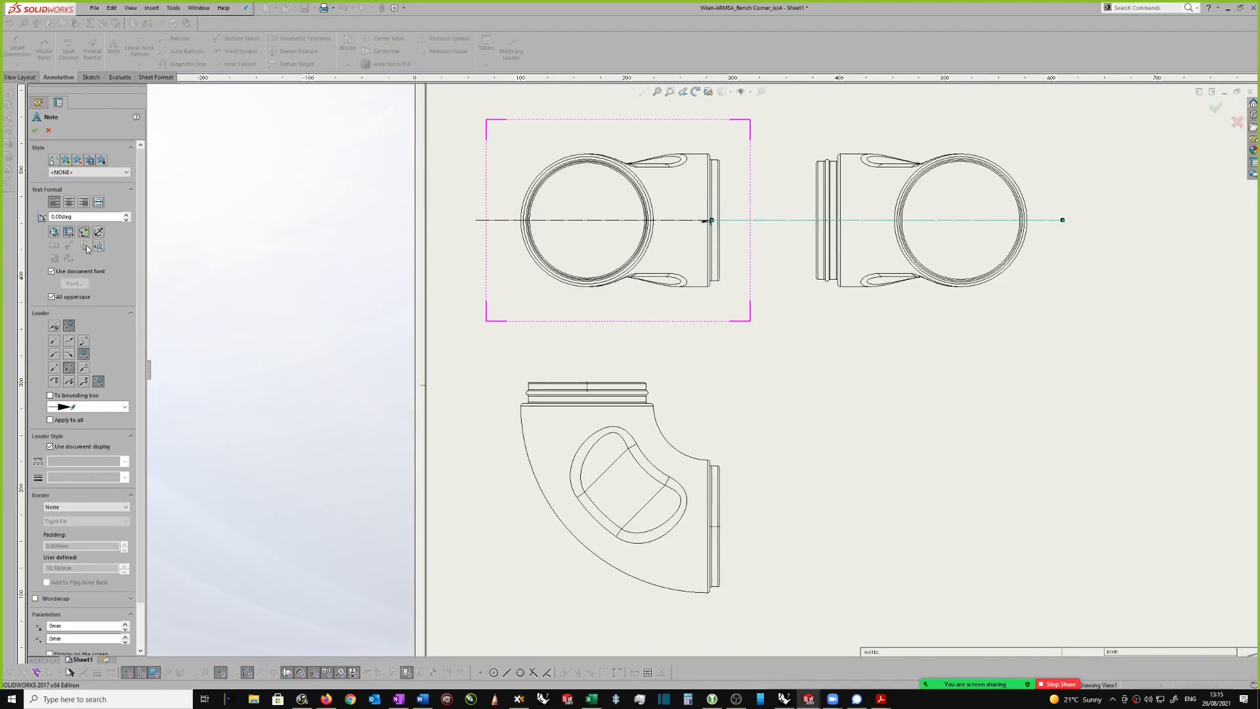
{"action": "left_click", "coordinate": [55, 327]}
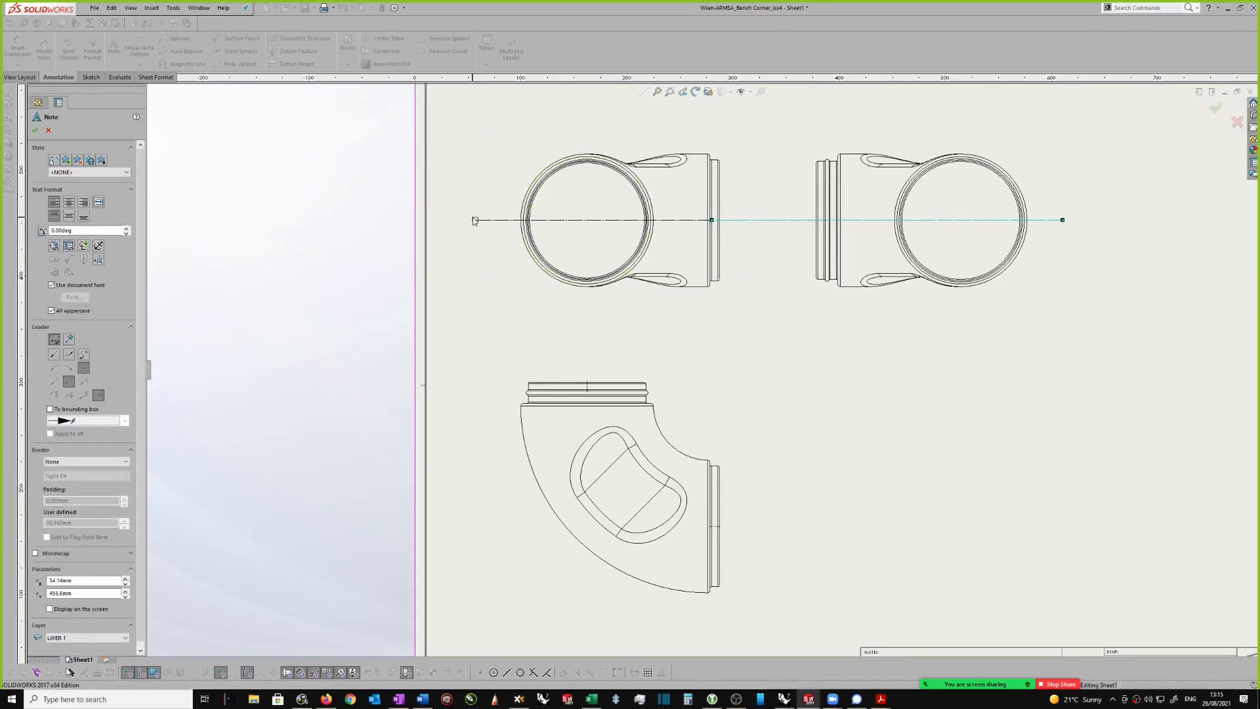
{"action": "left_click", "coordinate": [469, 212]}
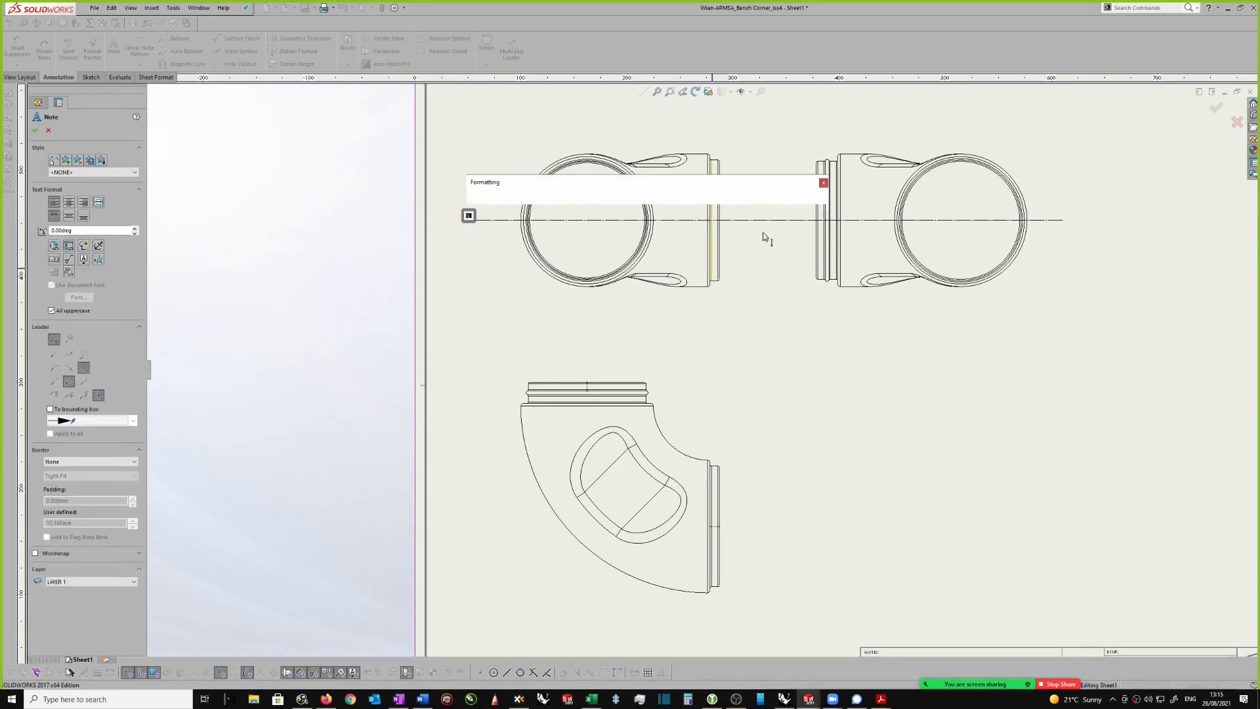
{"action": "left_click", "coordinate": [738, 225]}
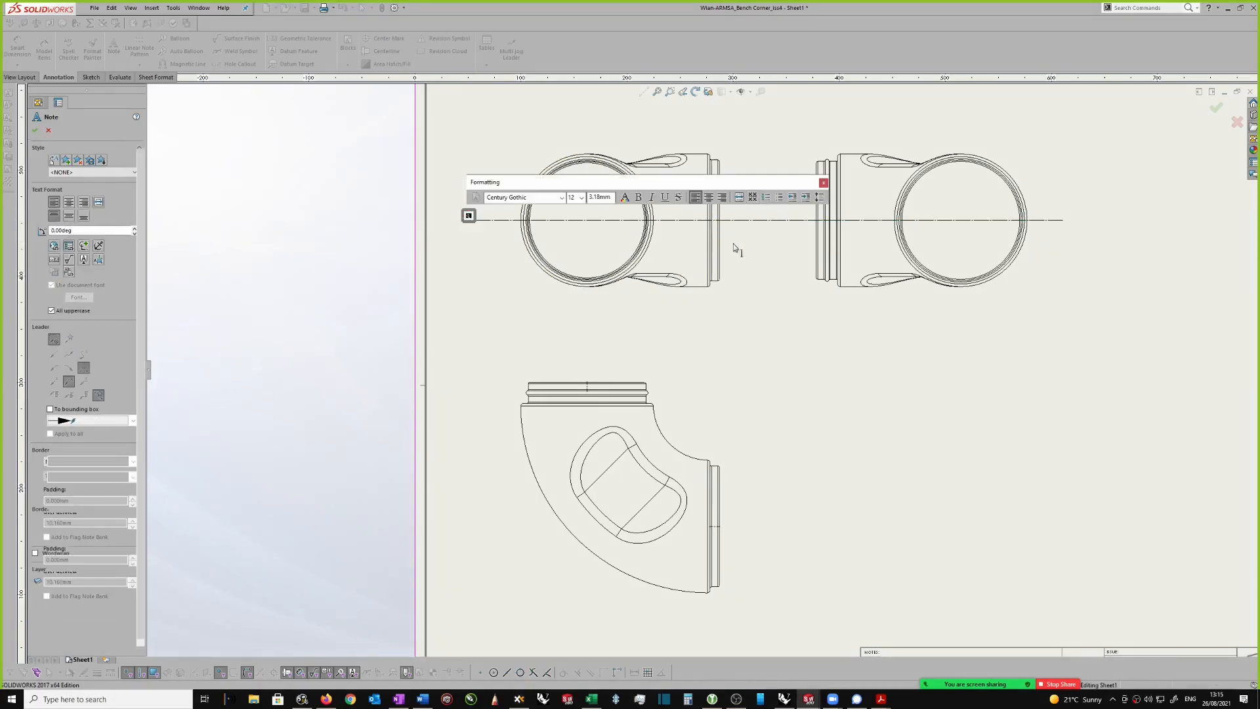
{"action": "left_click", "coordinate": [1070, 220]}
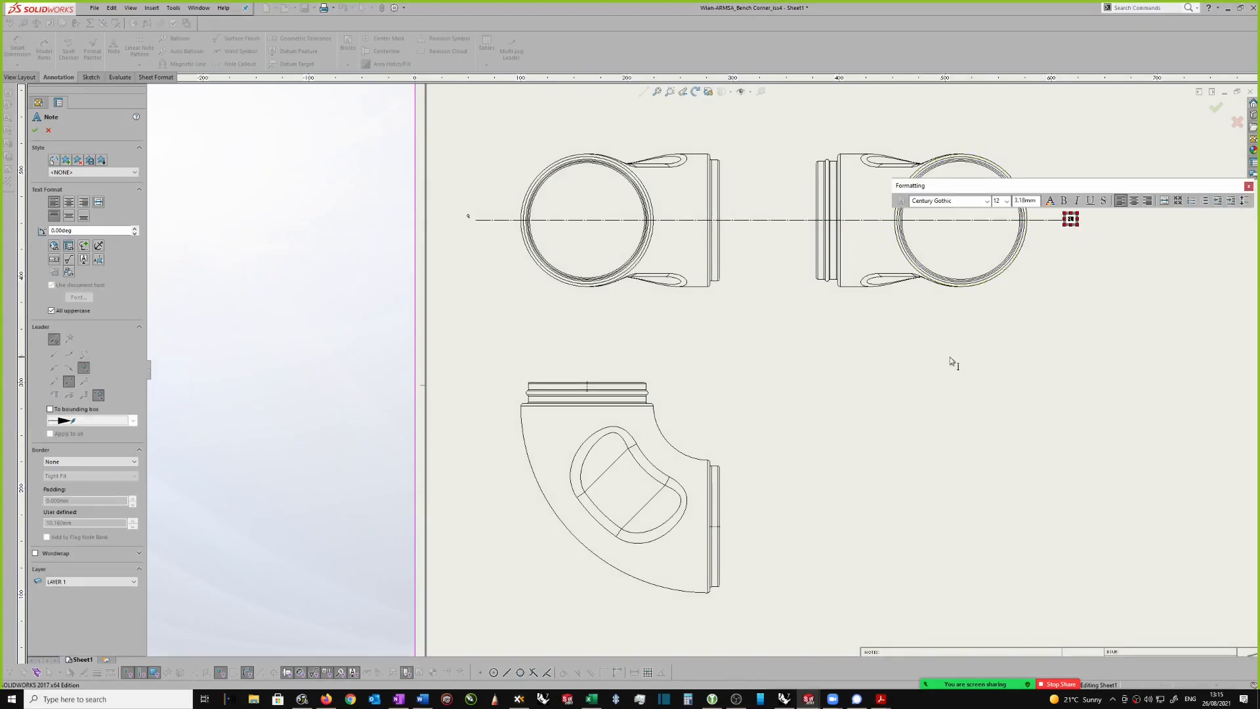
{"action": "left_click", "coordinate": [894, 365]}
Step: Place centerline-symbol notes above the upper cylindrical end and beside the side cylindrical end of the elbow in the lower view
{"action": "scroll", "coordinate": [659, 399], "scroll_direction": "down", "scroll_amount": 1}
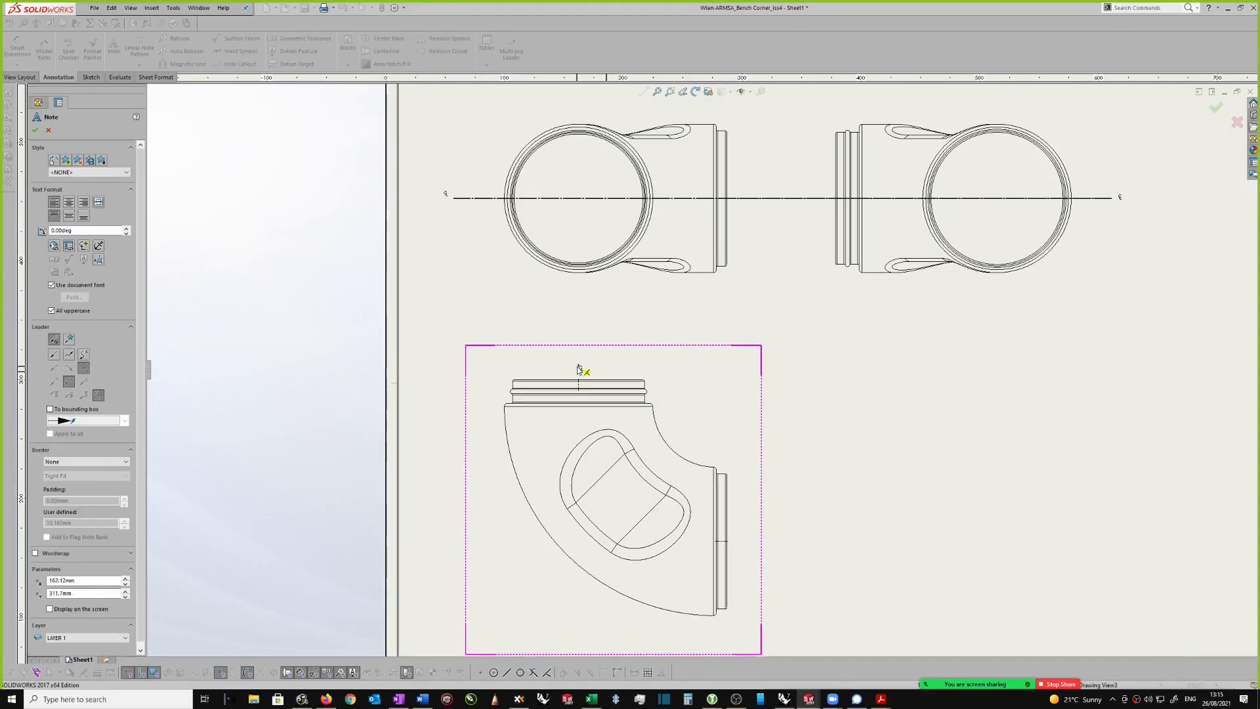
{"action": "left_click", "coordinate": [576, 366]}
{"action": "scroll", "coordinate": [762, 522], "scroll_direction": "up", "scroll_amount": 2}
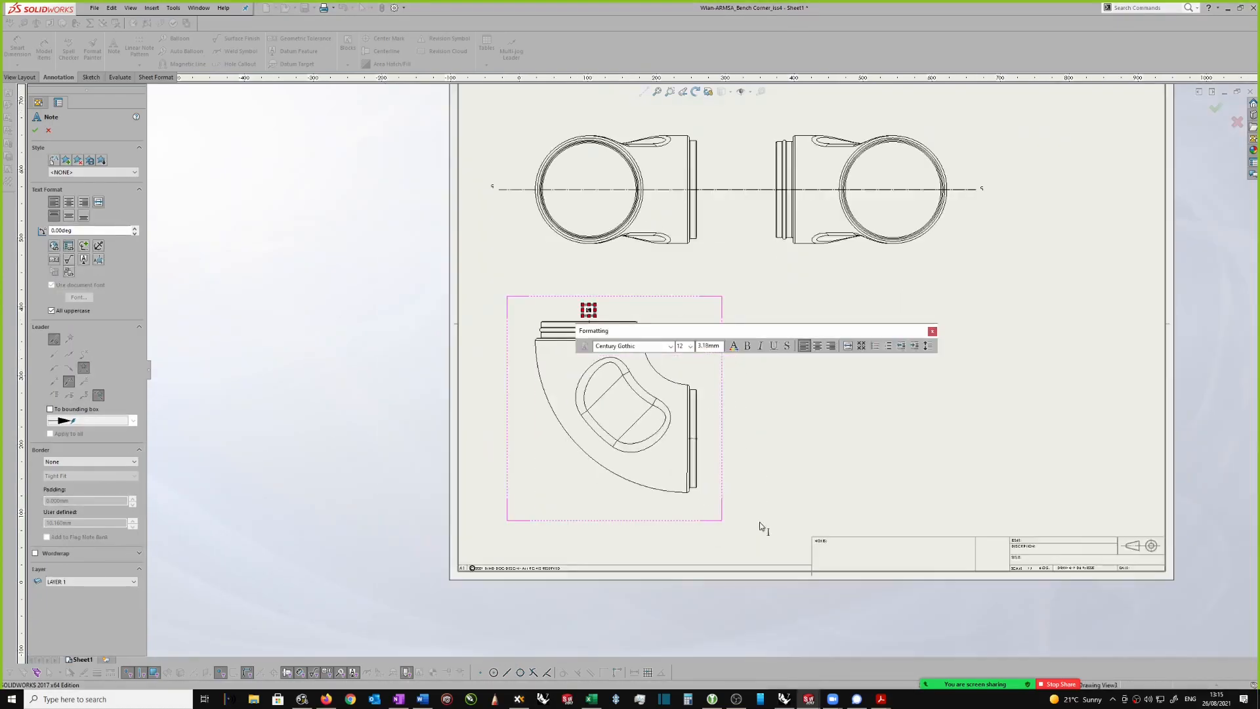
{"action": "left_click", "coordinate": [708, 433]}
{"action": "left_click", "coordinate": [707, 433]}
{"action": "key", "text": "Escape"}
Step: Extend the elbow view's two short centerlines outward past the part and move their symbol notes to the outer ends
{"action": "scroll", "coordinate": [727, 435], "scroll_direction": "down", "scroll_amount": 2}
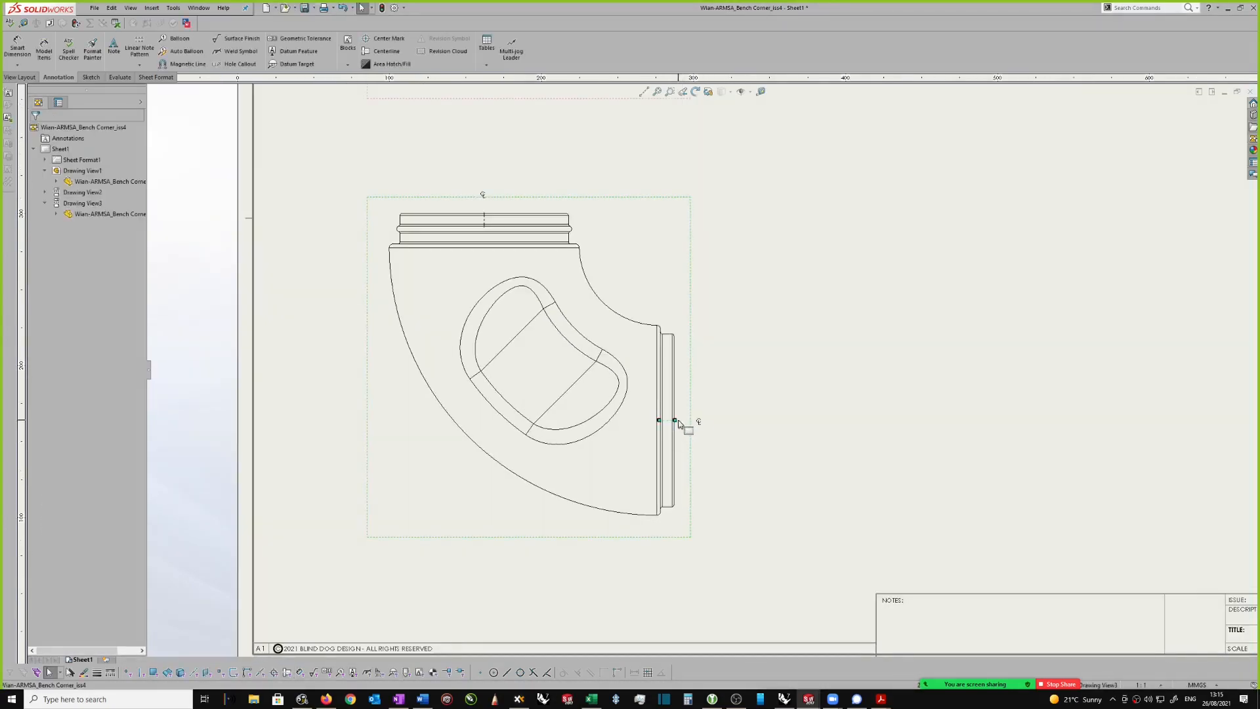
{"action": "left_click", "coordinate": [734, 421]}
{"action": "scroll", "coordinate": [683, 365], "scroll_direction": "up", "scroll_amount": 1}
{"action": "scroll", "coordinate": [530, 236], "scroll_direction": "down", "scroll_amount": 2}
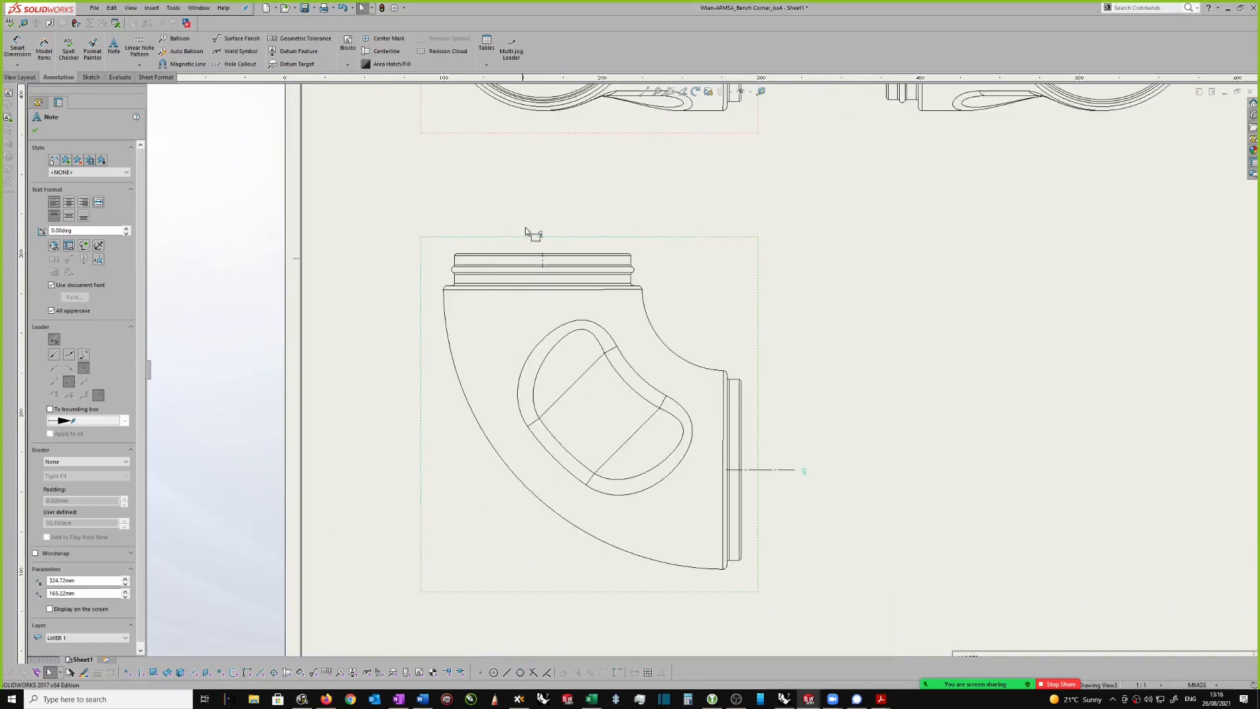
{"action": "left_click_drag", "start_coordinate": [554, 239], "coordinate": [553, 210]}
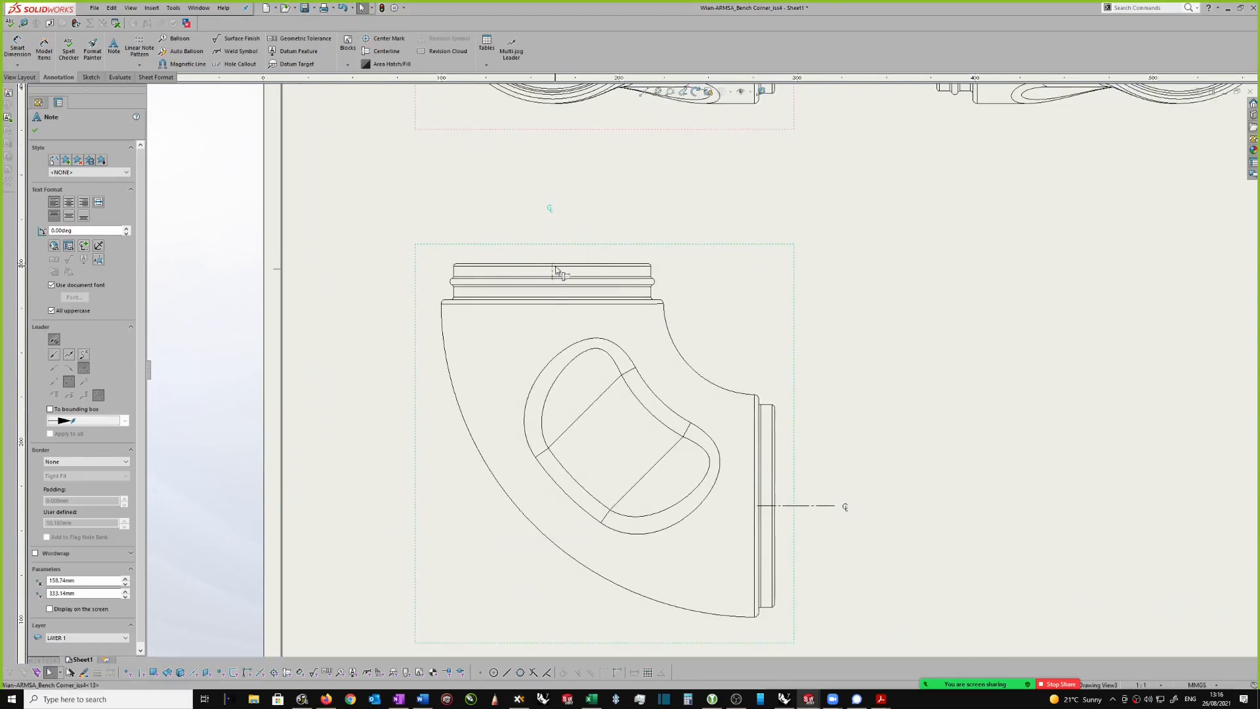
{"action": "key", "text": "Escape"}
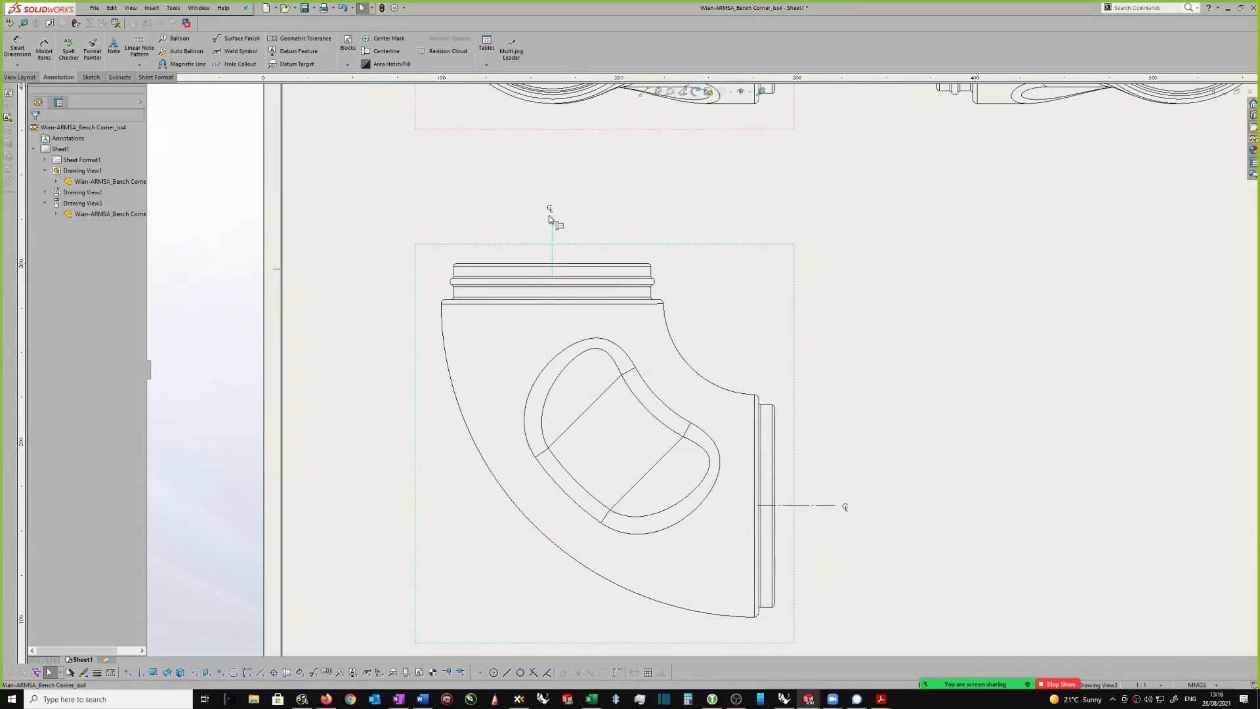
Step: Add a curved centerline along the elbow's bend using its inner and outer arc edges in the lower view
{"action": "scroll", "coordinate": [723, 301], "scroll_direction": "up", "scroll_amount": 3}
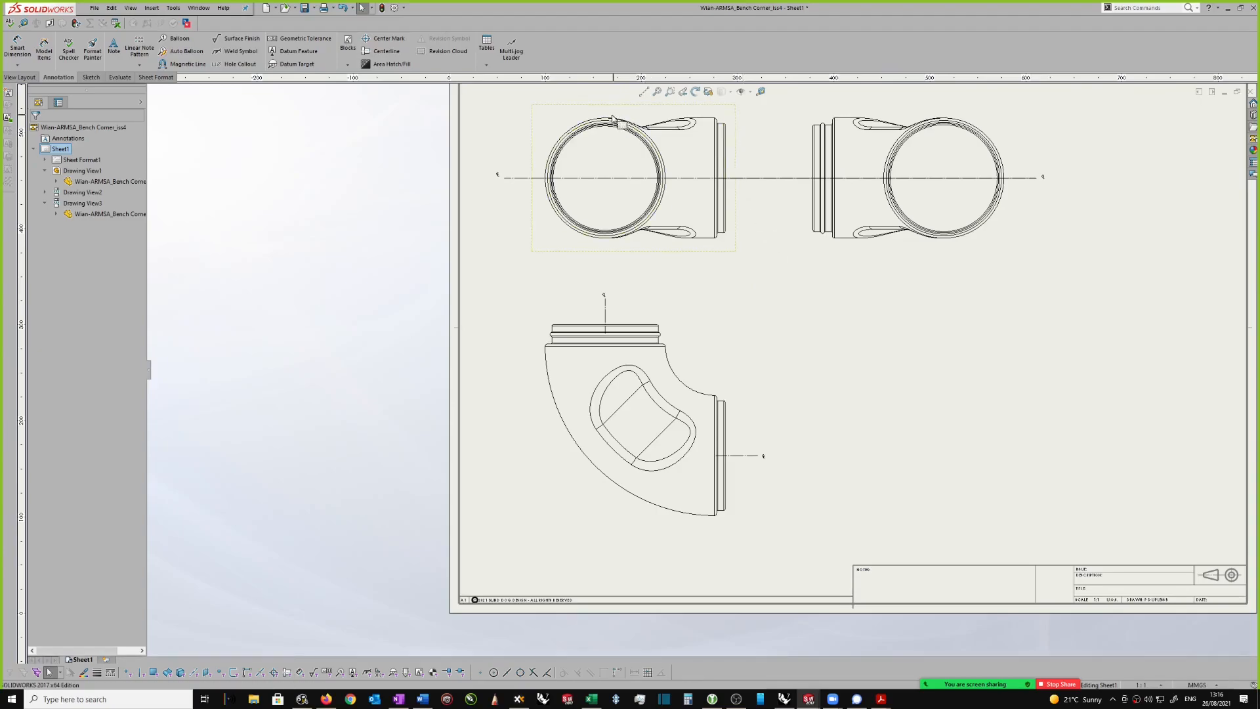
{"action": "scroll", "coordinate": [630, 394], "scroll_direction": "down", "scroll_amount": 1}
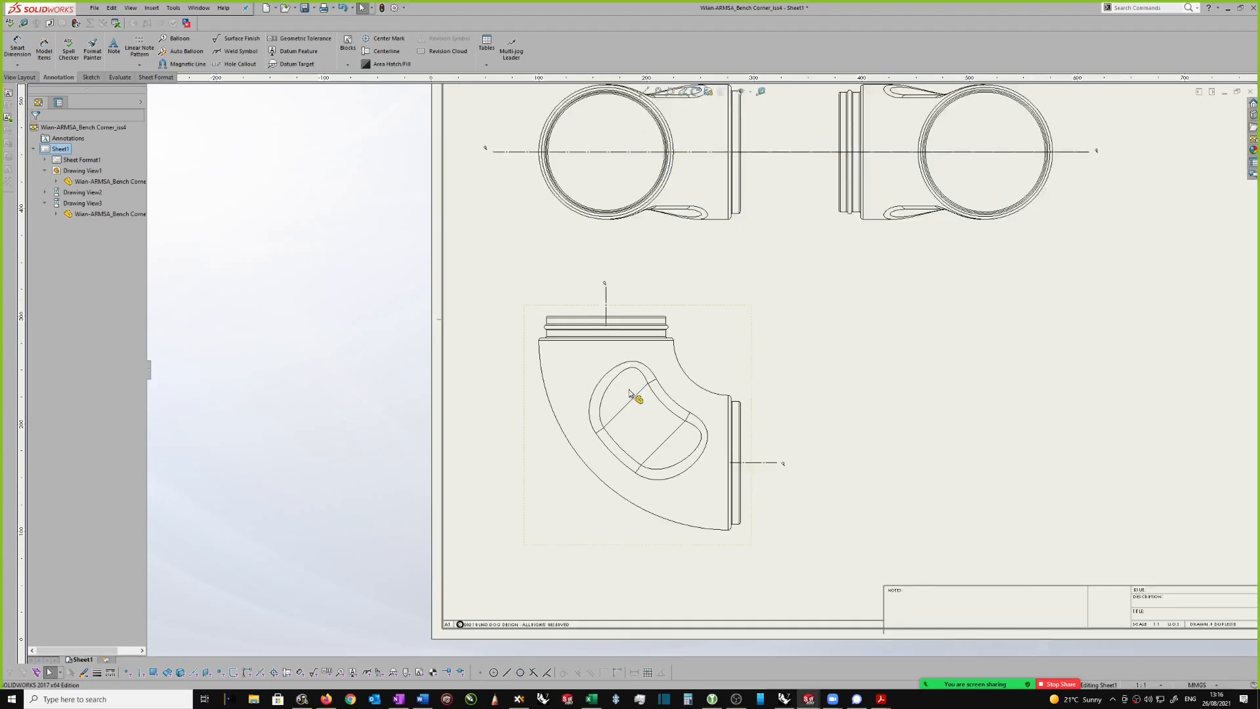
{"action": "scroll", "coordinate": [722, 370], "scroll_direction": "down", "scroll_amount": 1}
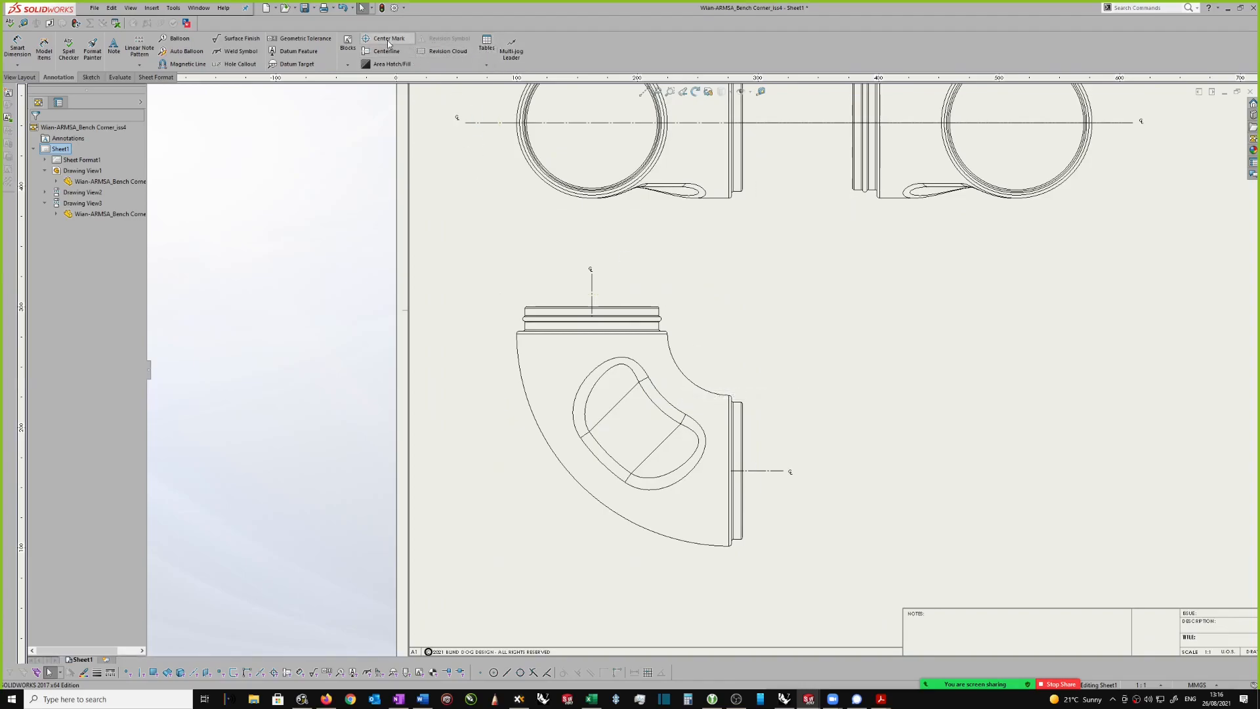
{"action": "left_click", "coordinate": [682, 377]}
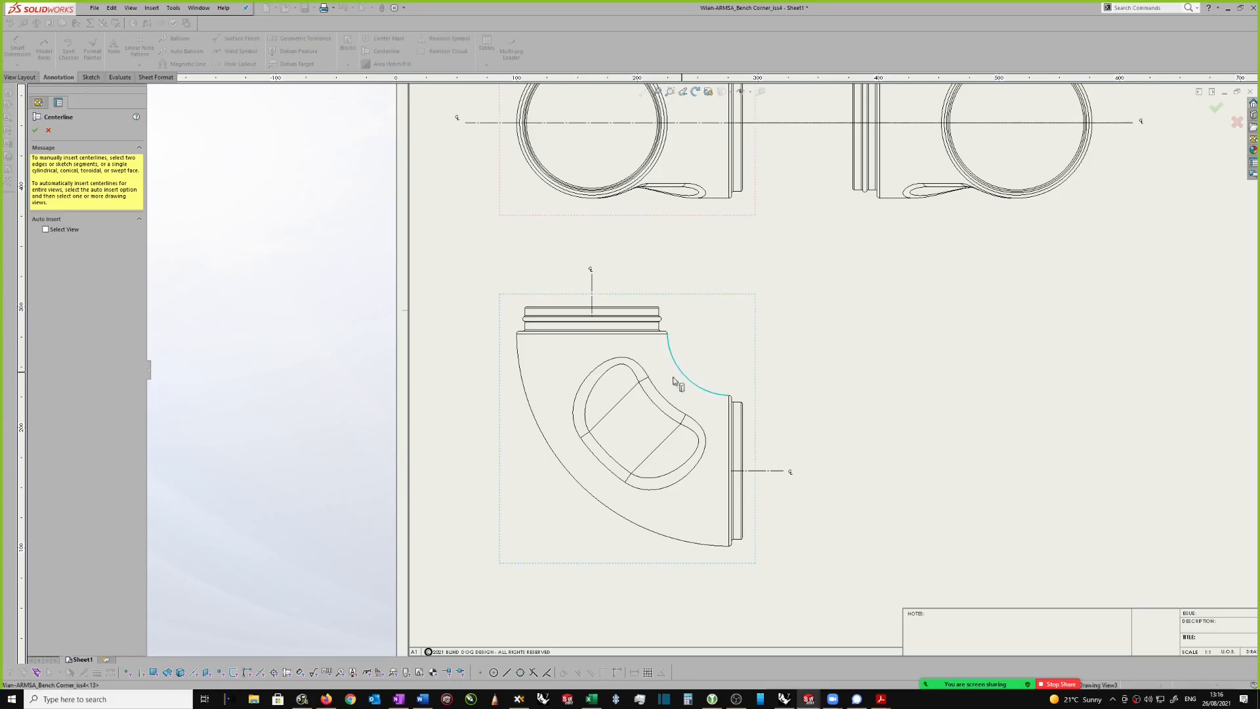
{"action": "left_click", "coordinate": [569, 477]}
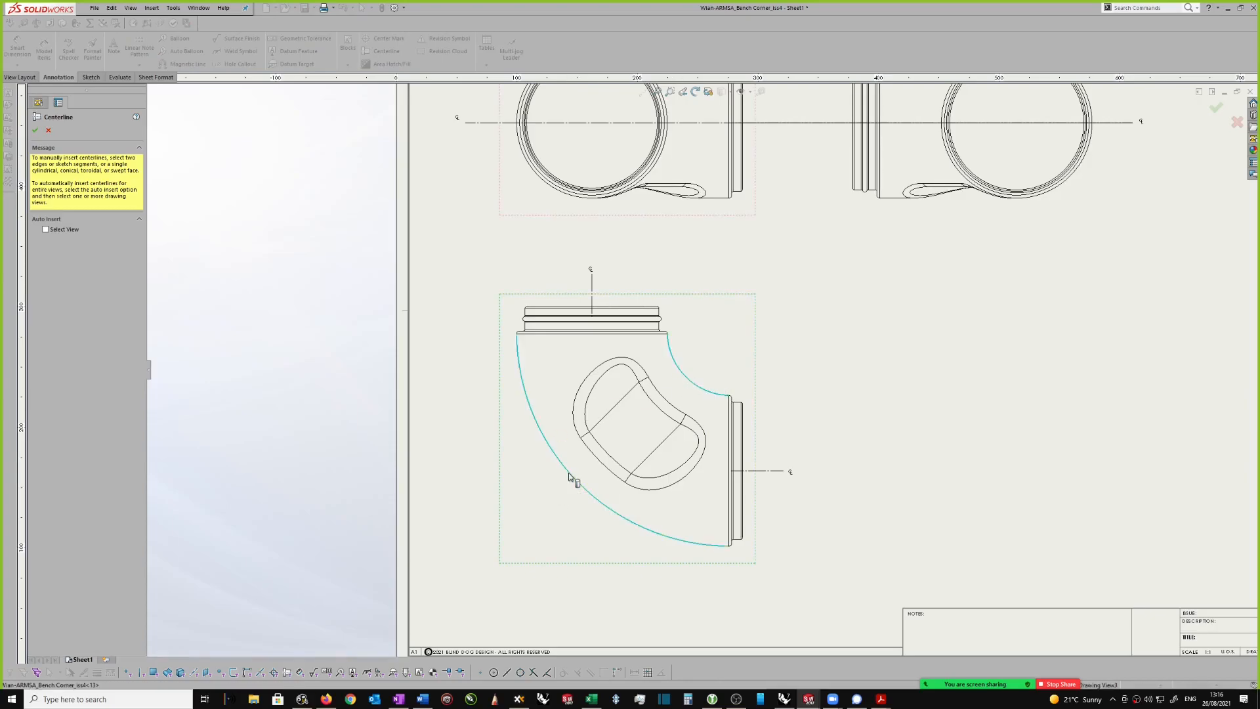
{"action": "left_click", "coordinate": [36, 130]}
Step: Extend the vertical centerline in the elbow view down through the upper cylindrical end to meet the curved centerline
{"action": "scroll", "coordinate": [729, 450], "scroll_direction": "up", "scroll_amount": 5}
{"action": "scroll", "coordinate": [731, 443], "scroll_direction": "down", "scroll_amount": 5}
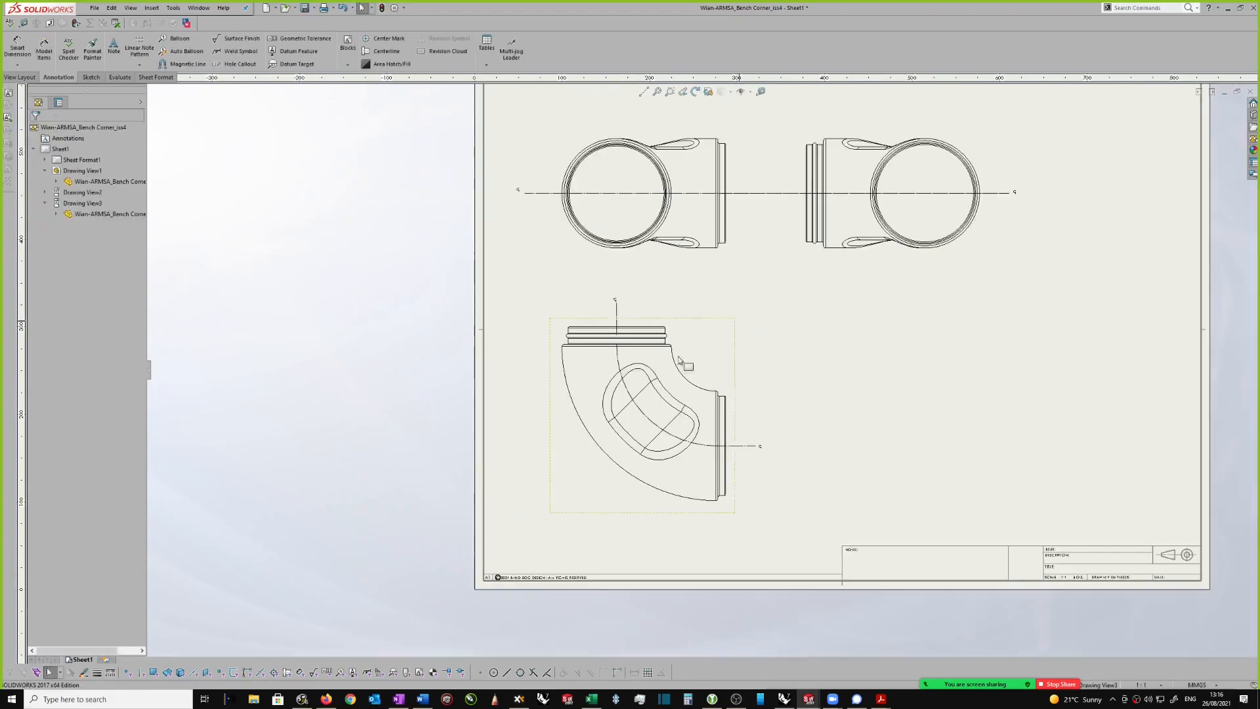
{"action": "scroll", "coordinate": [731, 441], "scroll_direction": "down", "scroll_amount": 1}
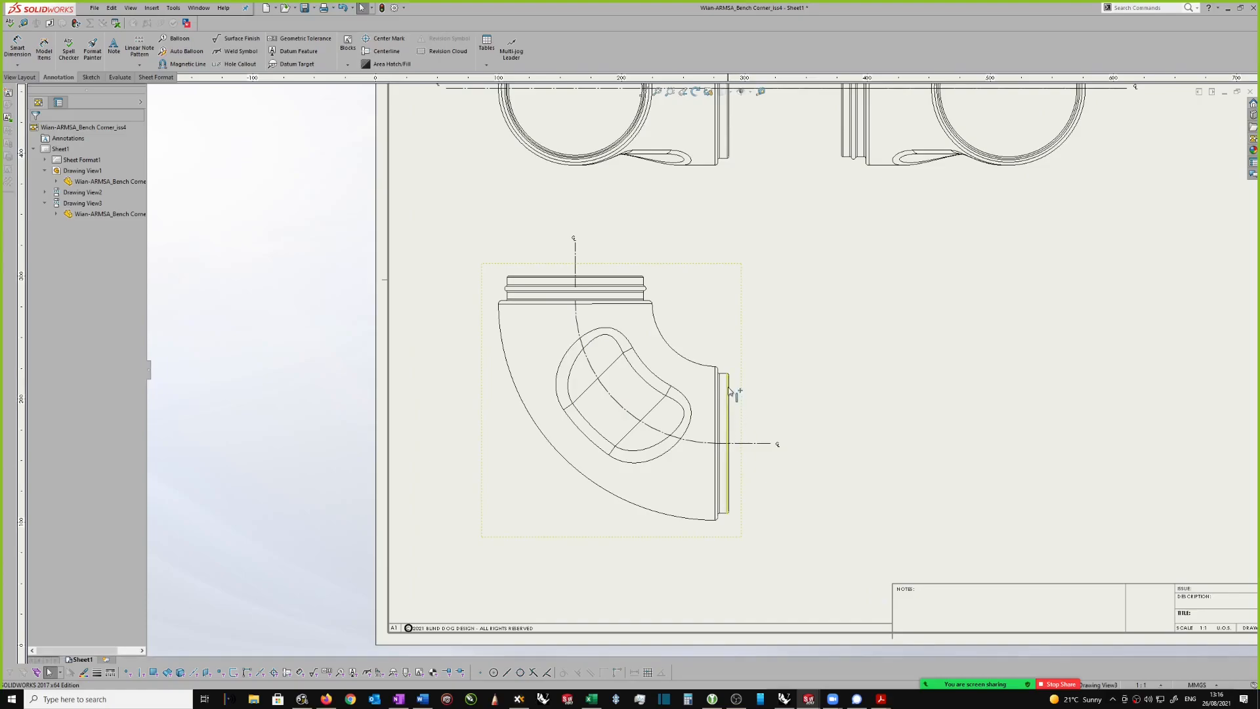
{"action": "scroll", "coordinate": [716, 361], "scroll_direction": "up", "scroll_amount": 1}
{"action": "scroll", "coordinate": [575, 133], "scroll_direction": "down", "scroll_amount": 3}
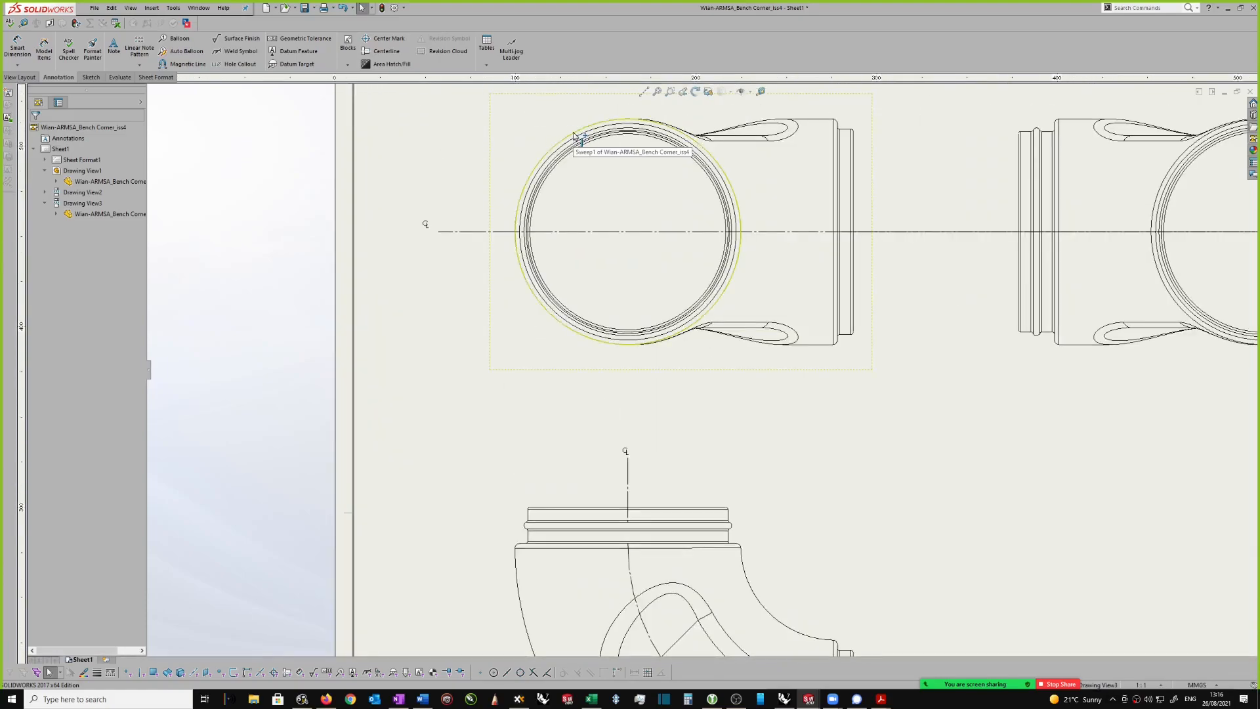
{"action": "scroll", "coordinate": [705, 394], "scroll_direction": "up", "scroll_amount": 3}
{"action": "scroll", "coordinate": [661, 444], "scroll_direction": "down", "scroll_amount": 3}
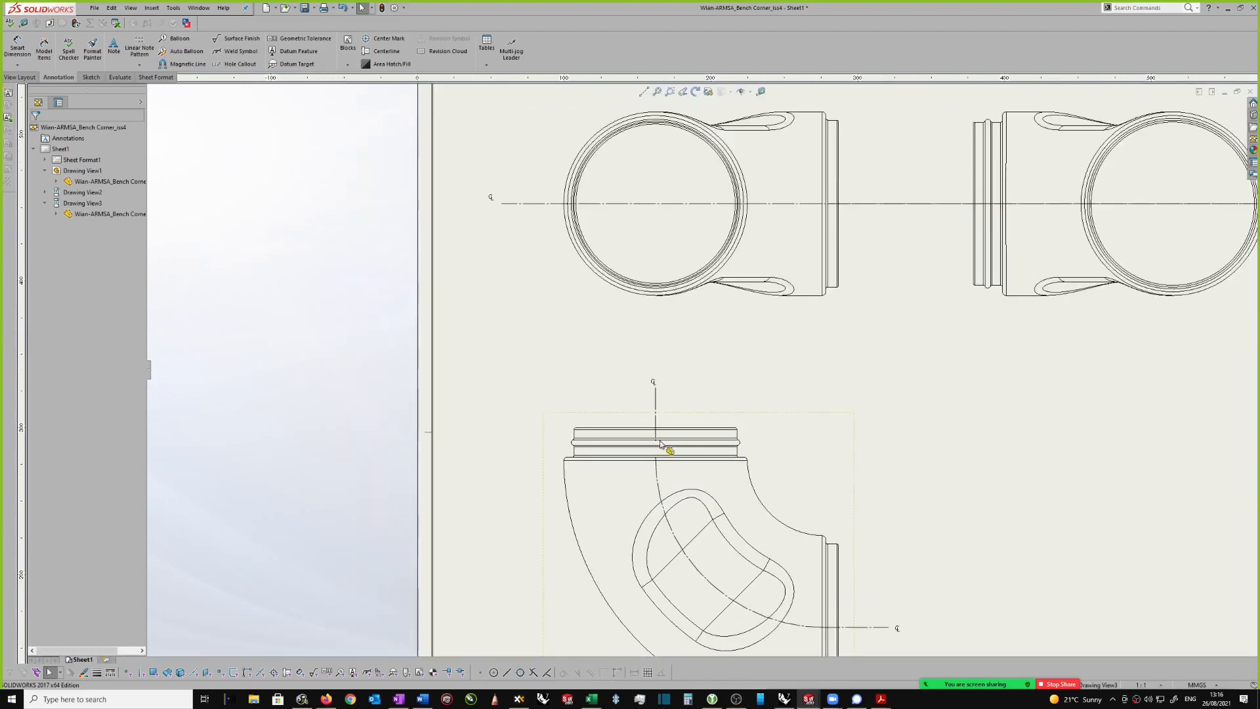
{"action": "left_click", "coordinate": [657, 443]}
{"action": "scroll", "coordinate": [661, 445], "scroll_direction": "down", "scroll_amount": 1}
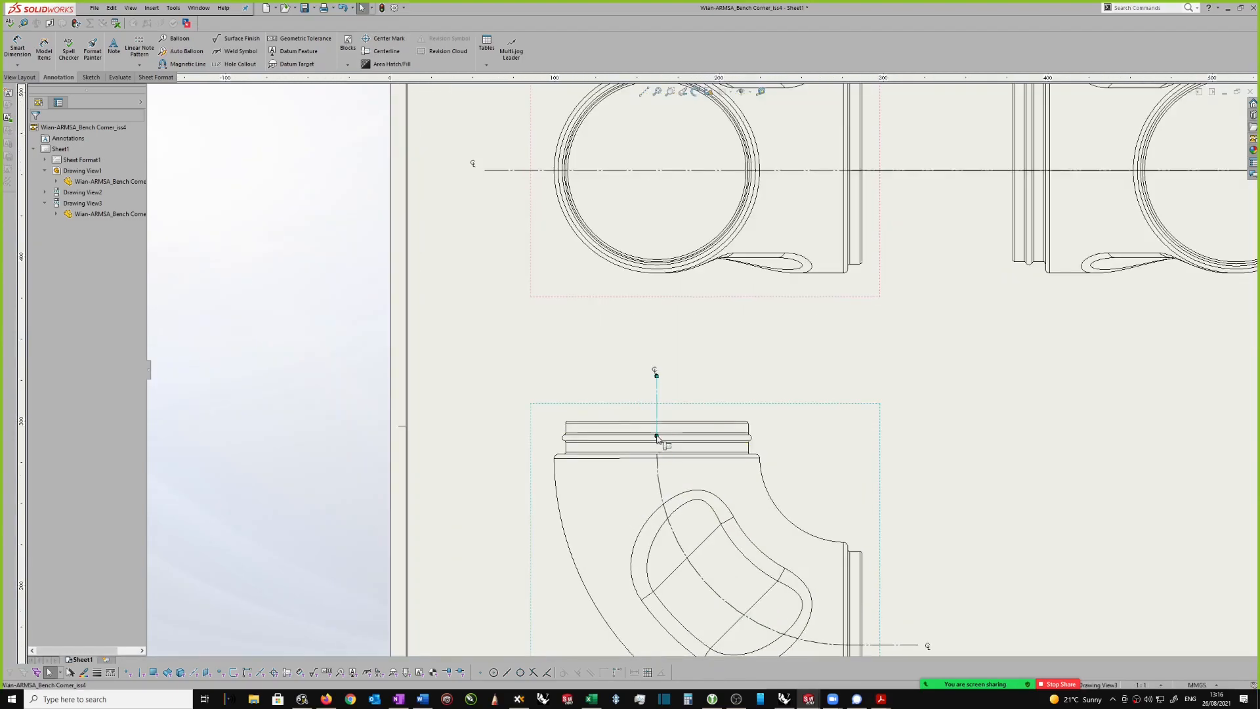
{"action": "scroll", "coordinate": [658, 457], "scroll_direction": "up", "scroll_amount": 3}
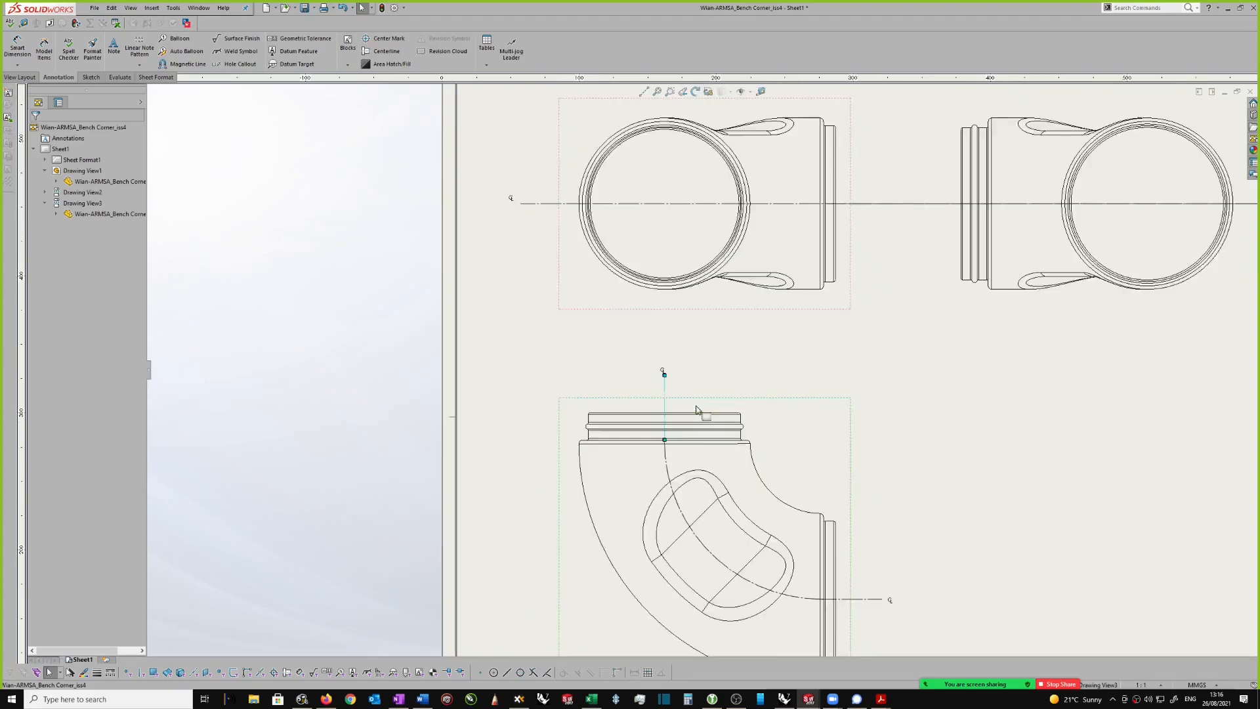
{"action": "left_click", "coordinate": [854, 434]}
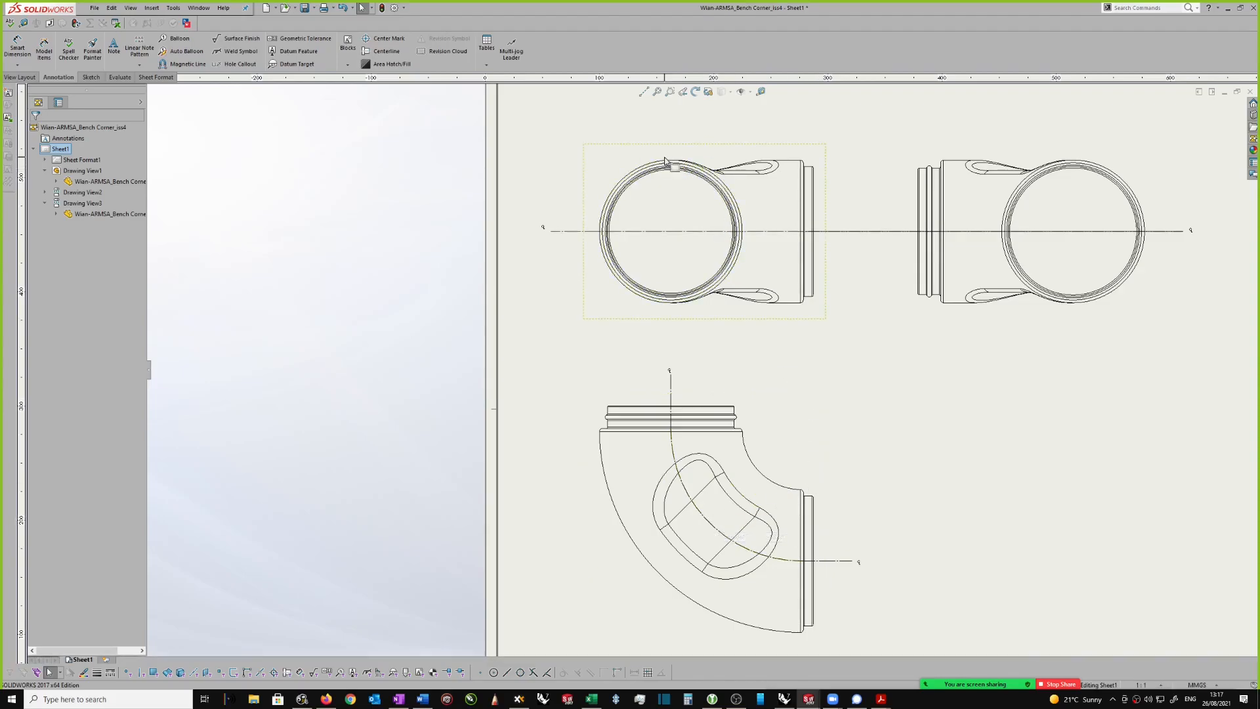
{"action": "scroll", "coordinate": [674, 184], "scroll_direction": "up", "scroll_amount": 3}
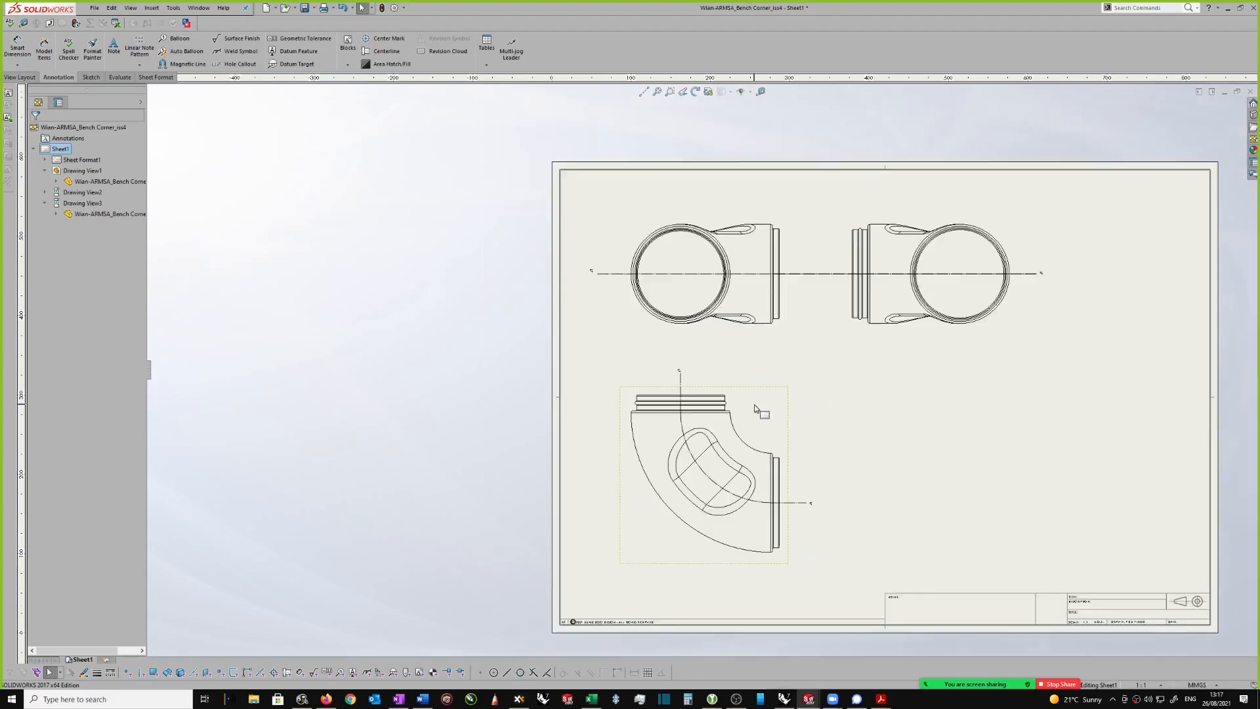
{"action": "scroll", "coordinate": [751, 406], "scroll_direction": "down", "scroll_amount": 2}
{"action": "scroll", "coordinate": [750, 405], "scroll_direction": "up", "scroll_amount": 1}
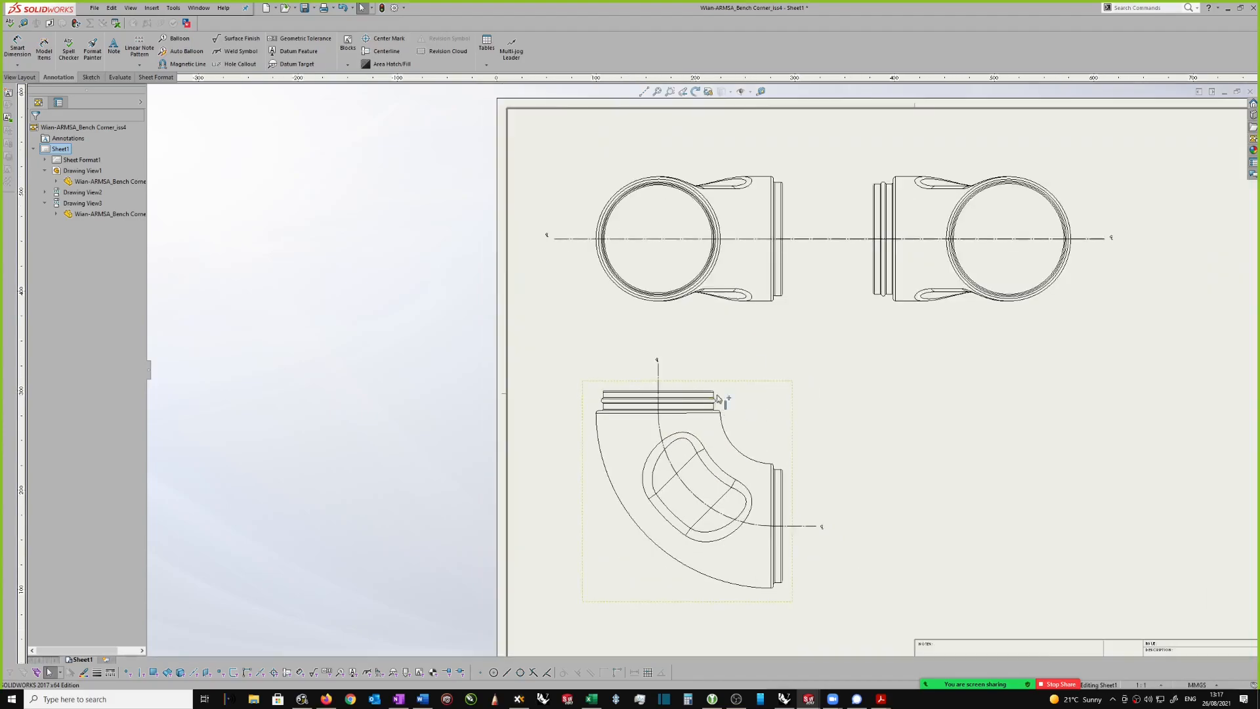
{"action": "scroll", "coordinate": [879, 505], "scroll_direction": "up", "scroll_amount": 2}
{"action": "scroll", "coordinate": [819, 457], "scroll_direction": "down", "scroll_amount": 1}
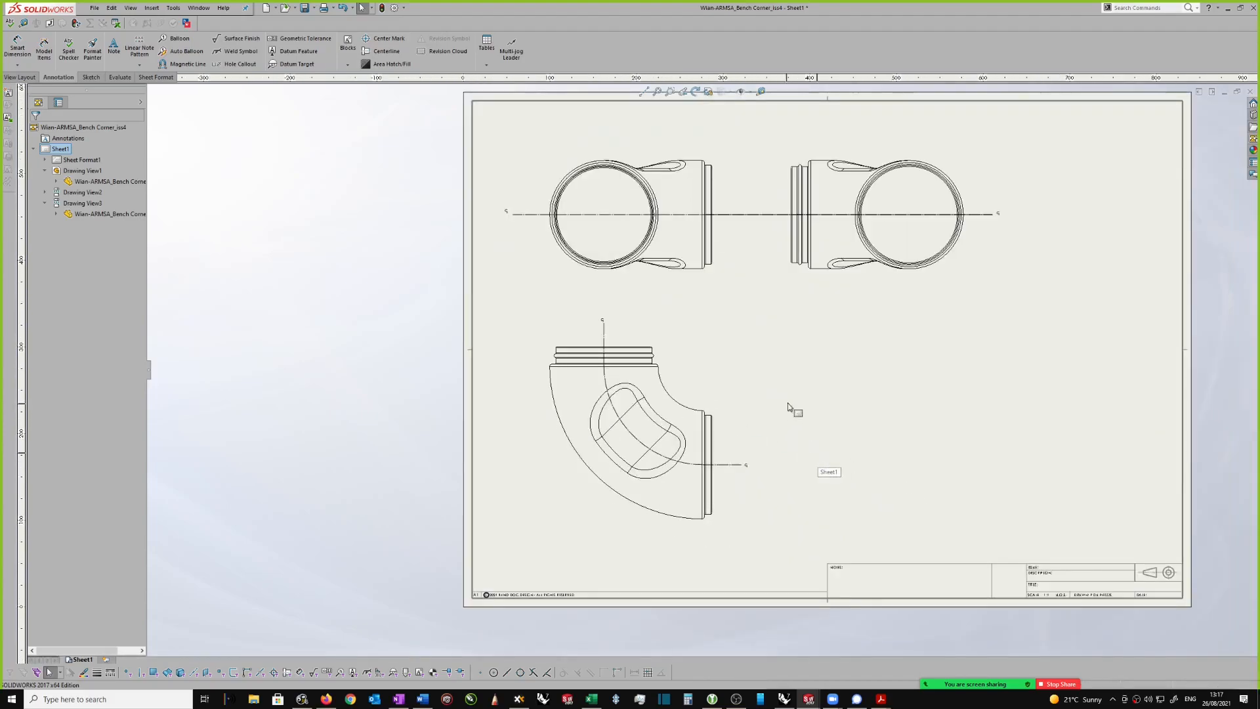
{"action": "scroll", "coordinate": [742, 368], "scroll_direction": "down", "scroll_amount": 1}
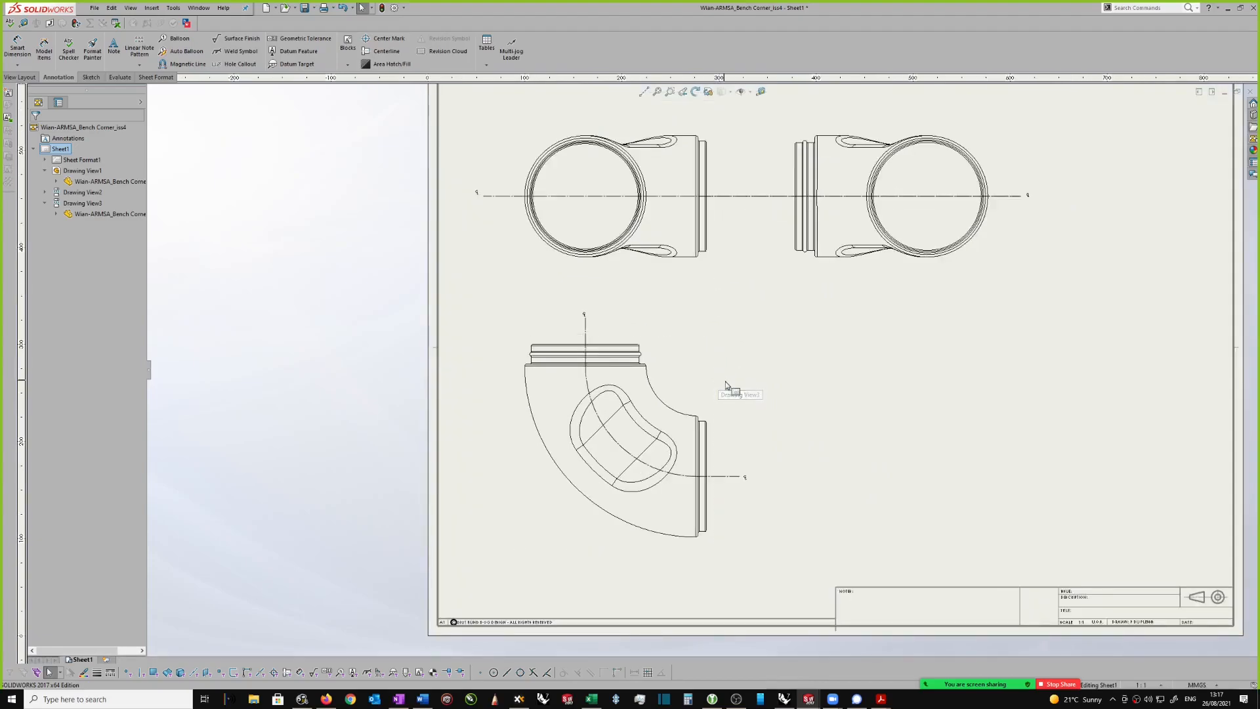
Step: Start a section view on the elbow view with an auxiliary cutting line running diagonally through the recess near the curved centerline
{"action": "left_click", "coordinate": [717, 379]}
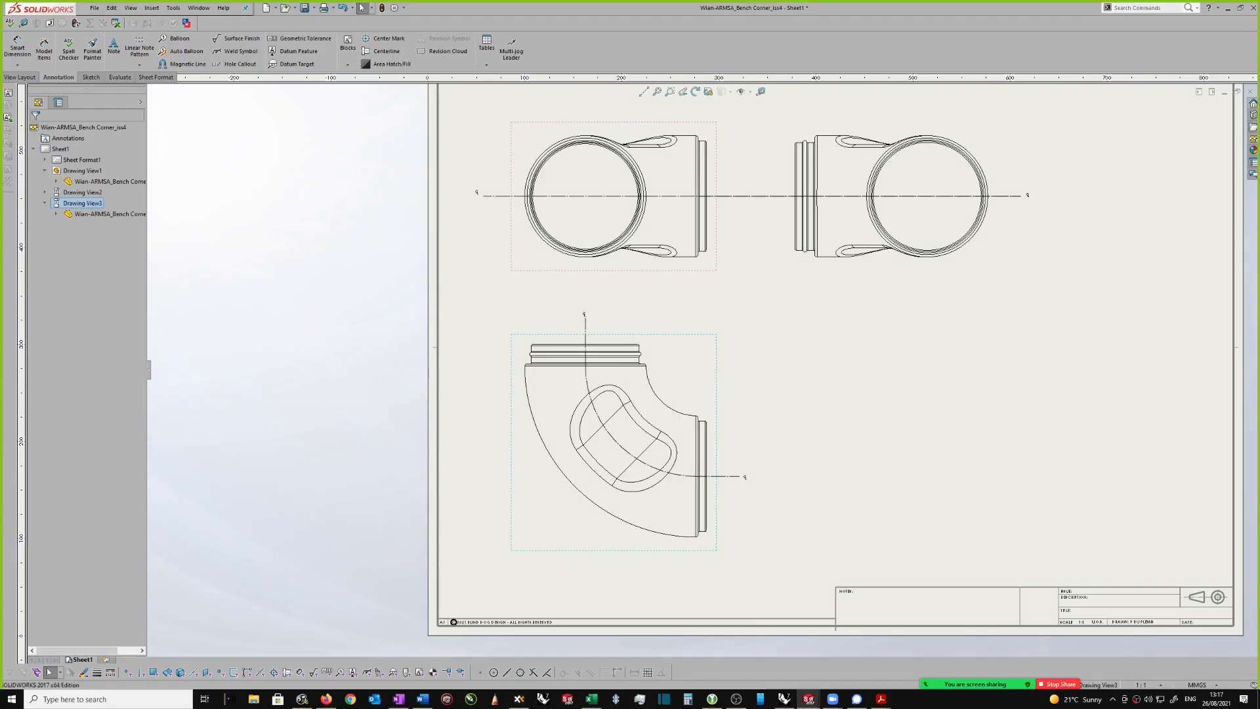
{"action": "scroll", "coordinate": [745, 402], "scroll_direction": "down", "scroll_amount": 2}
{"action": "scroll", "coordinate": [740, 399], "scroll_direction": "up", "scroll_amount": 1}
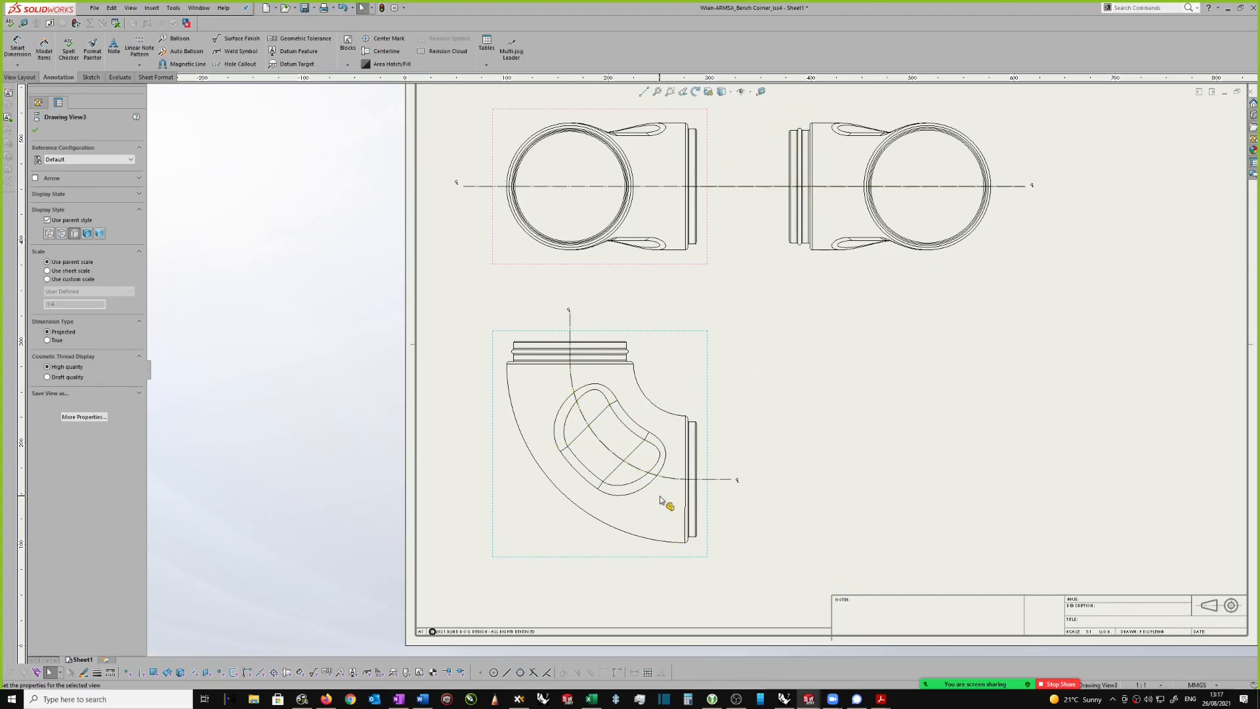
{"action": "scroll", "coordinate": [775, 433], "scroll_direction": "down", "scroll_amount": 1}
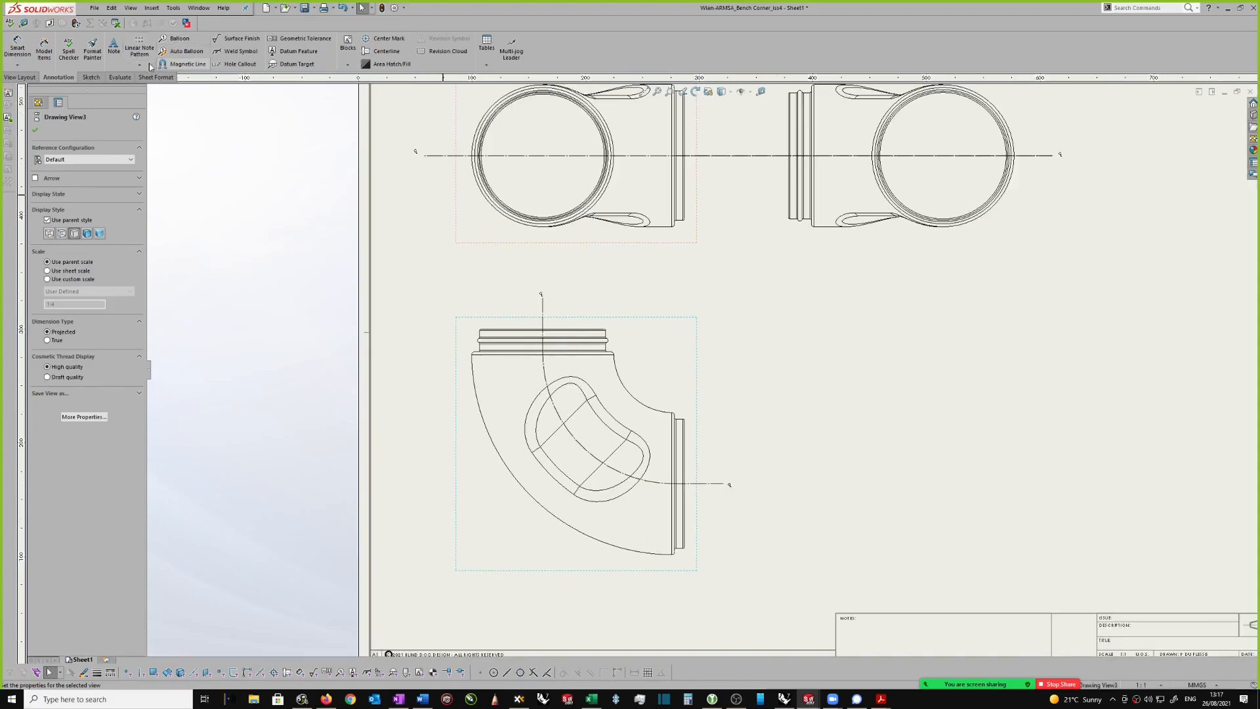
{"action": "left_click", "coordinate": [26, 80]}
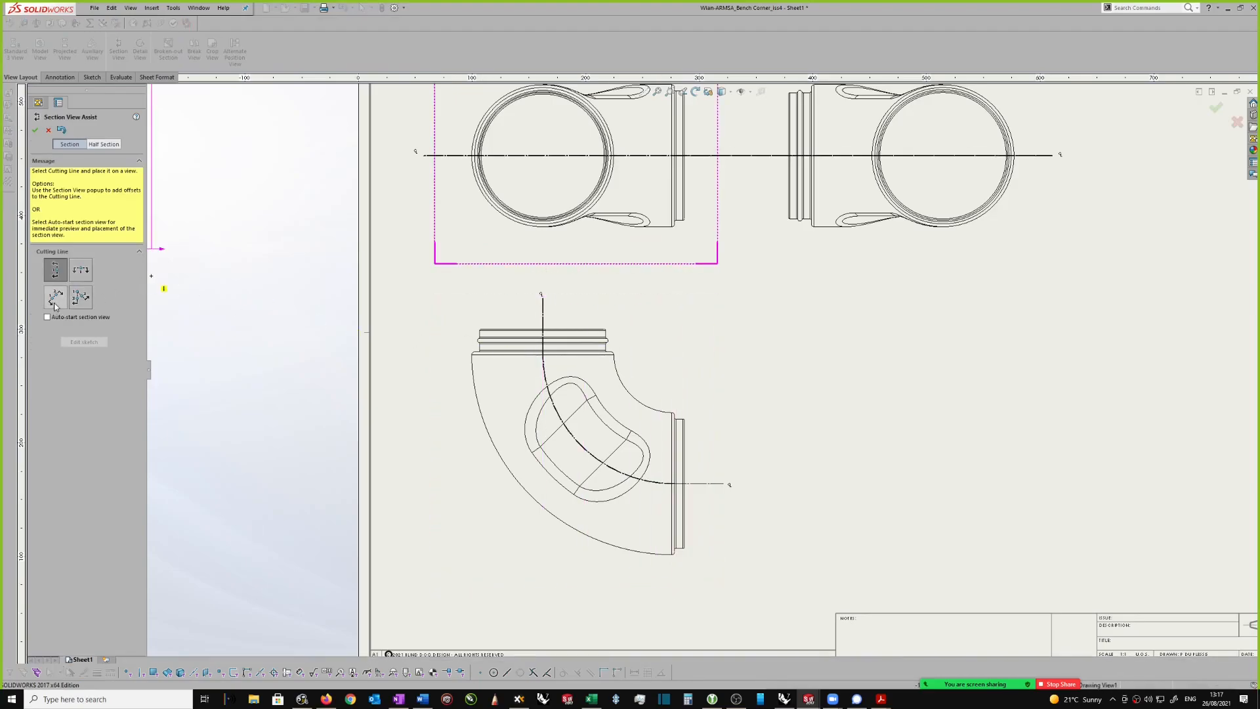
{"action": "left_click", "coordinate": [56, 299]}
{"action": "scroll", "coordinate": [577, 421], "scroll_direction": "down", "scroll_amount": 3}
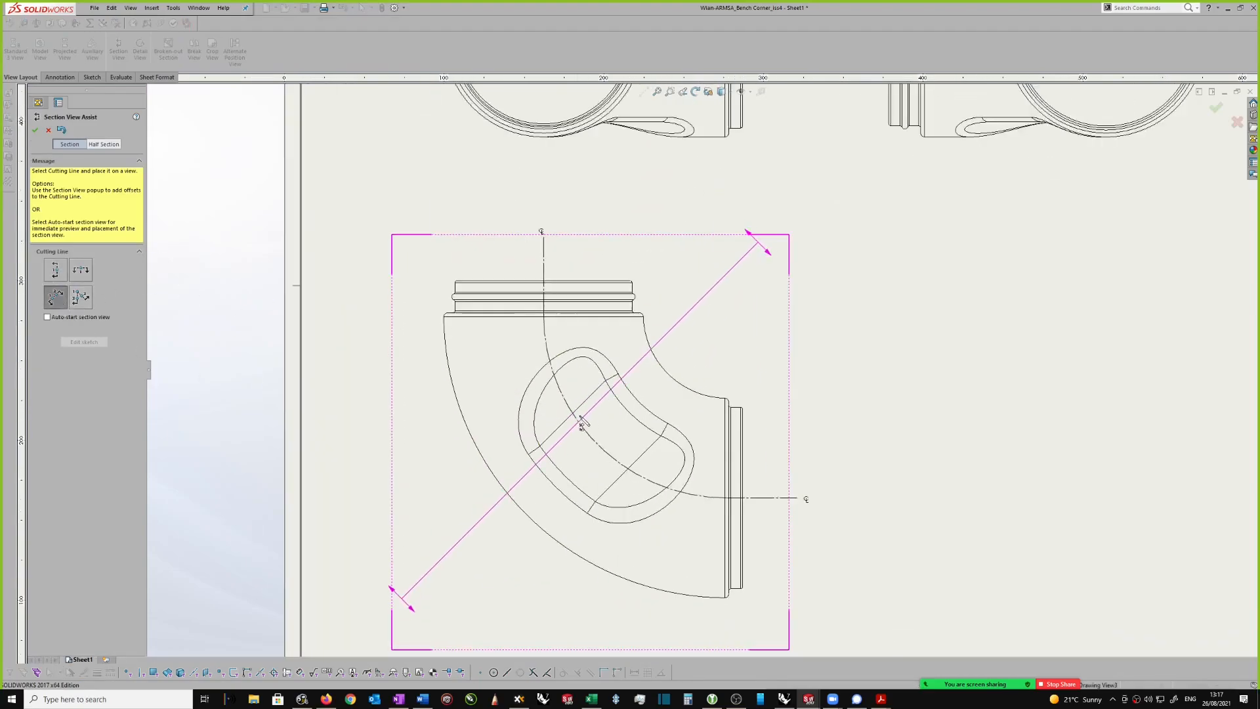
{"action": "left_click", "coordinate": [575, 412]}
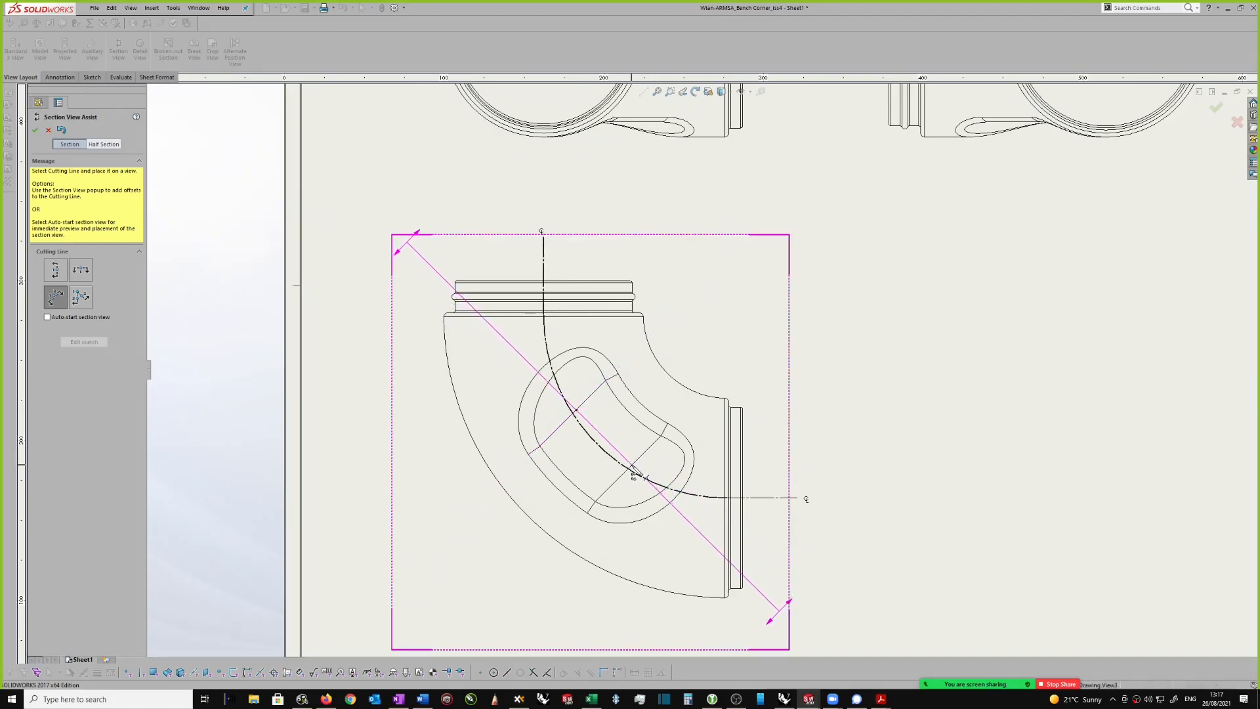
{"action": "left_click", "coordinate": [631, 480]}
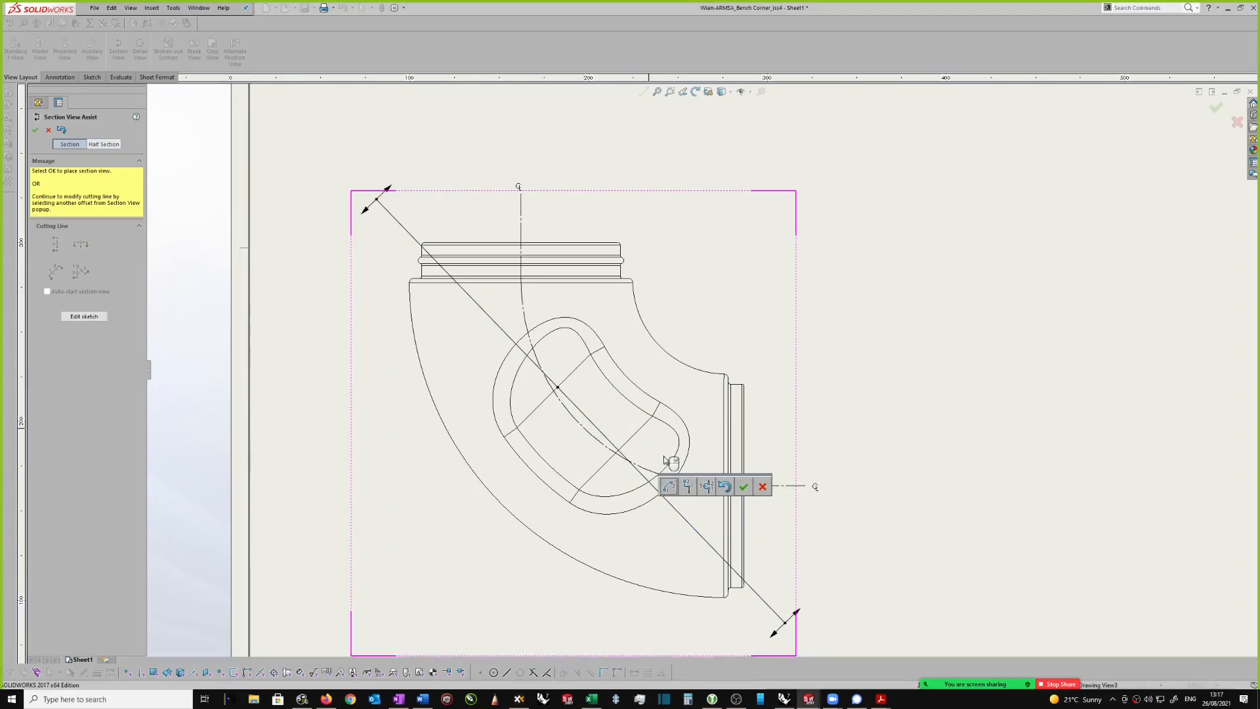
Step: Edit the cutting line's sketch and shorten the diagonal line at both ends so it lies within the elbow's recess
{"action": "left_click", "coordinate": [84, 317]}
{"action": "left_click_drag", "start_coordinate": [431, 229], "coordinate": [581, 361]}
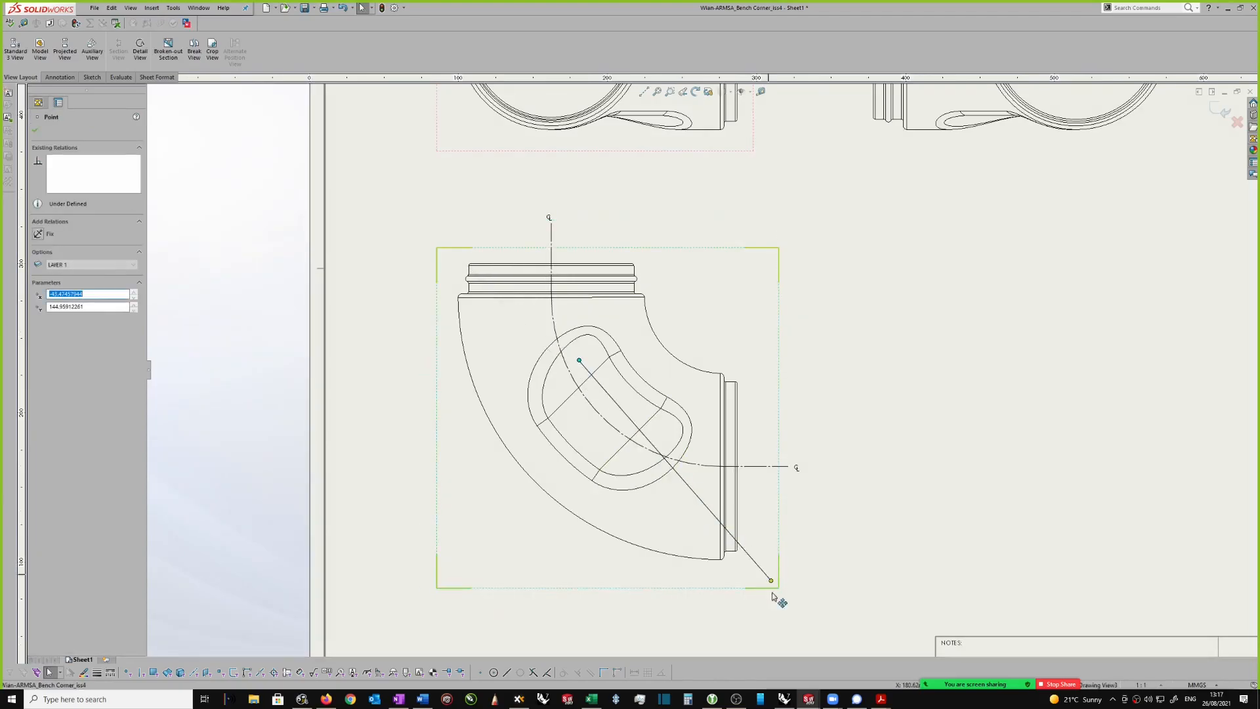
{"action": "left_click_drag", "start_coordinate": [775, 582], "coordinate": [706, 474]}
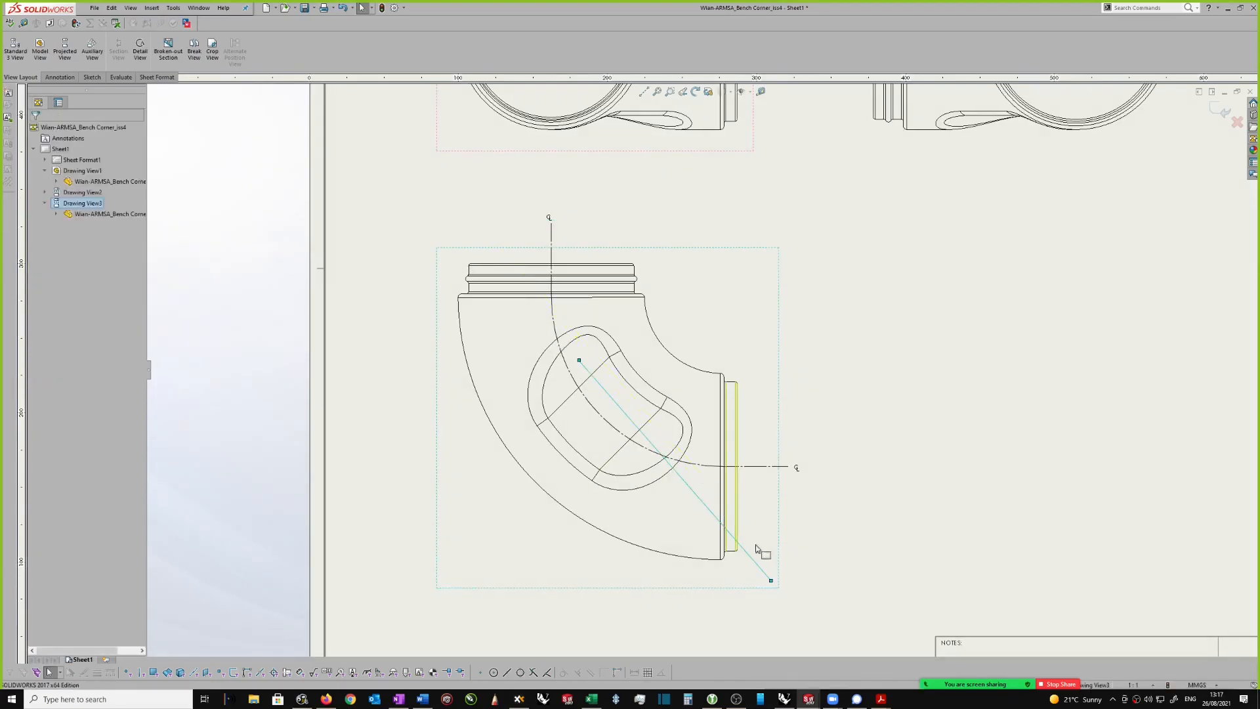
{"action": "scroll", "coordinate": [684, 474], "scroll_direction": "down", "scroll_amount": 1}
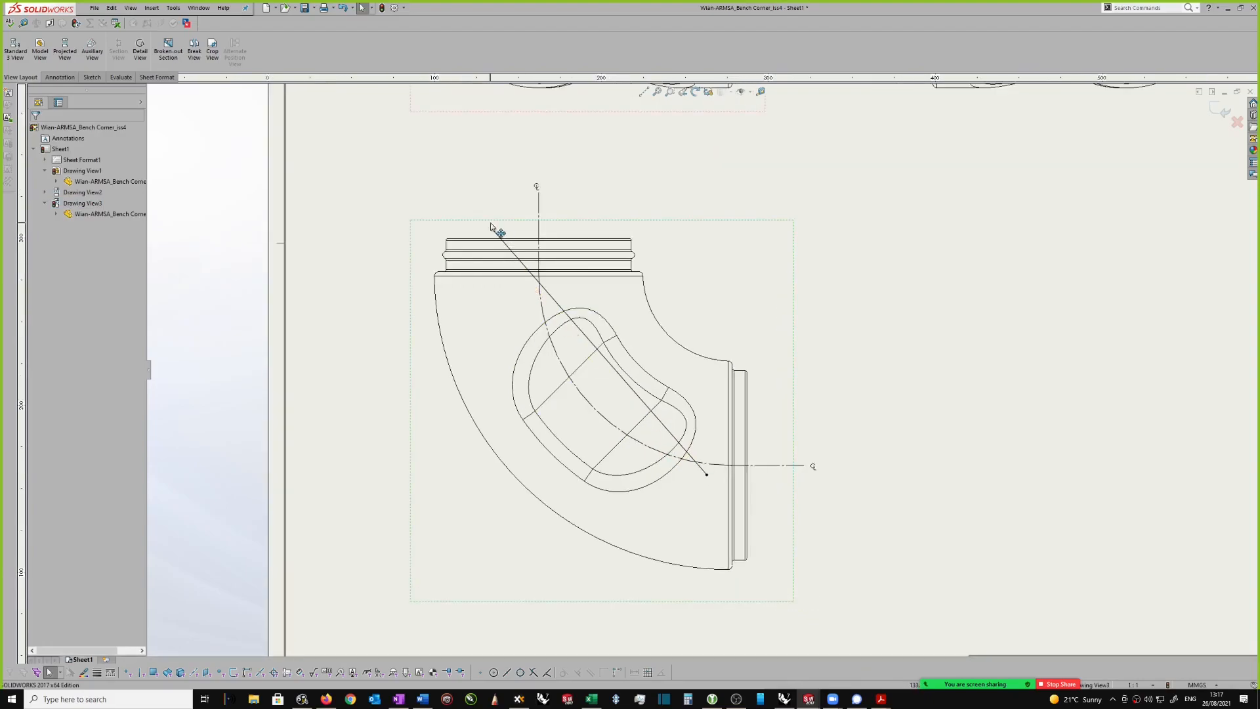
{"action": "left_click_drag", "start_coordinate": [553, 322], "coordinate": [568, 349]}
{"action": "scroll", "coordinate": [691, 487], "scroll_direction": "down", "scroll_amount": 1}
{"action": "left_click_drag", "start_coordinate": [713, 474], "coordinate": [645, 413]}
{"action": "scroll", "coordinate": [638, 402], "scroll_direction": "down", "scroll_amount": 1}
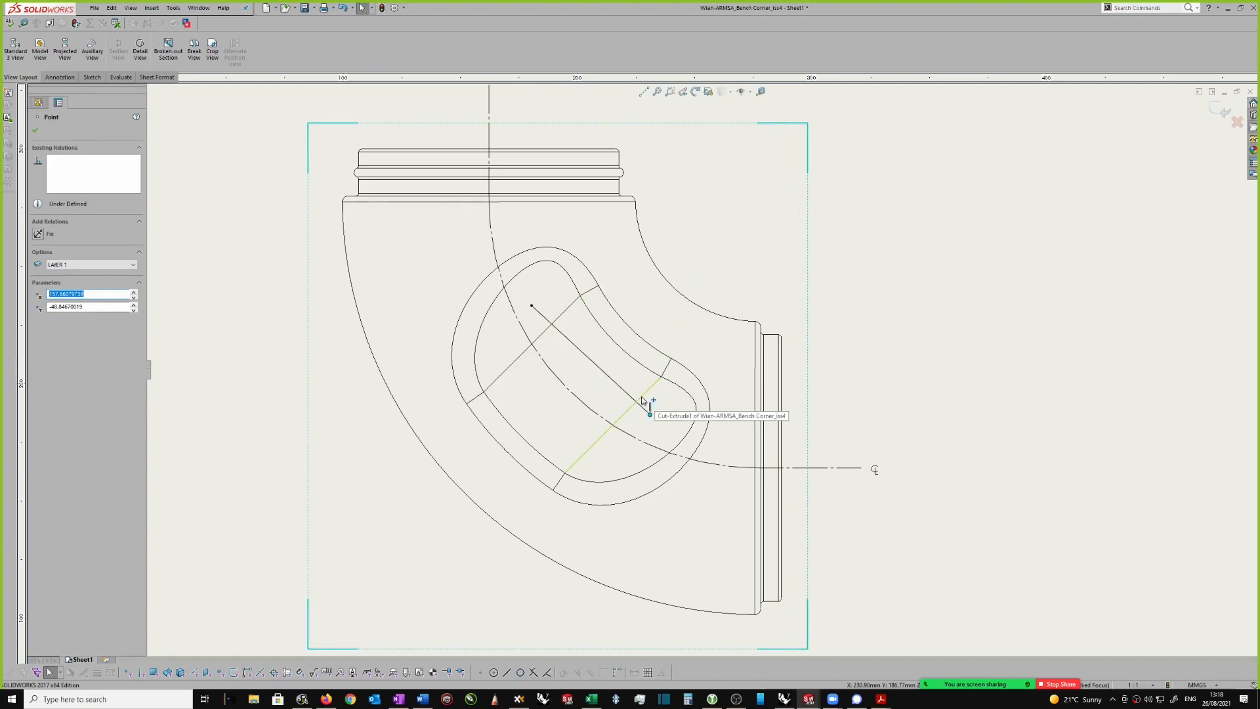
Step: Sketch a horizontal line about 322 mm long from the diagonal's lower end past the side cylindrical end, collinear with the horizontal centerline
{"action": "scroll", "coordinate": [703, 370], "scroll_direction": "up", "scroll_amount": 2}
{"action": "key", "text": "s"}
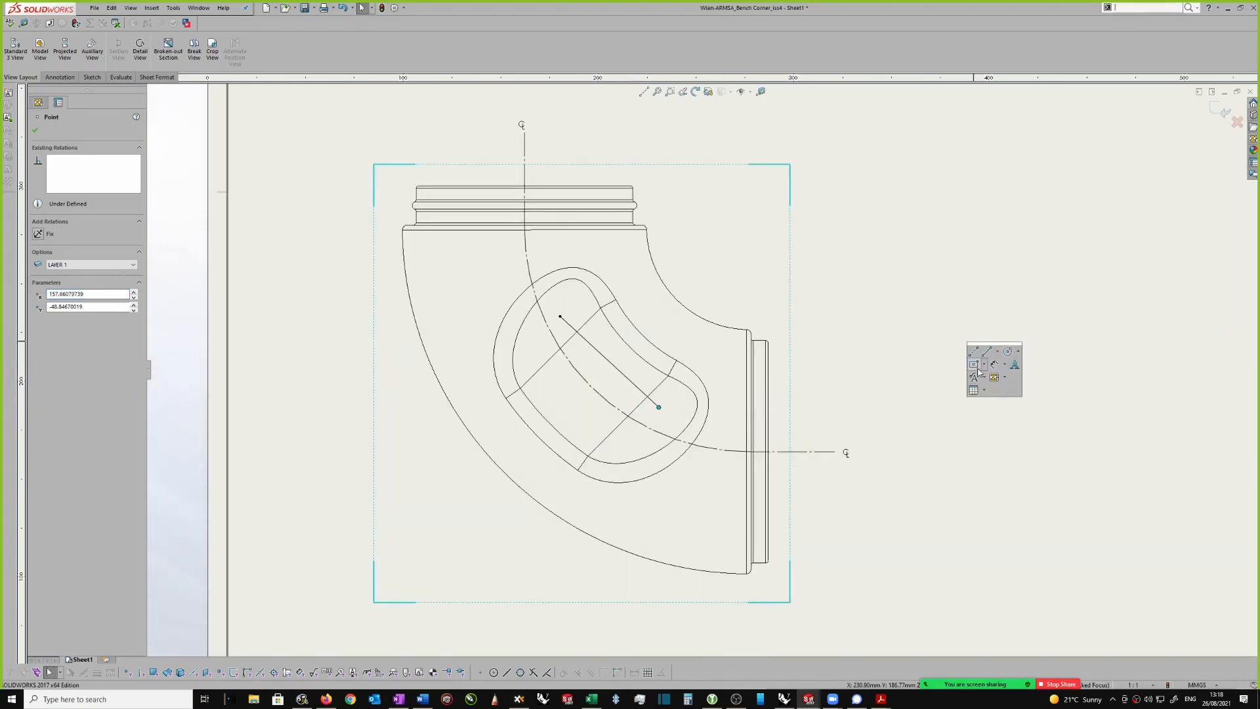
{"action": "left_click", "coordinate": [656, 403]}
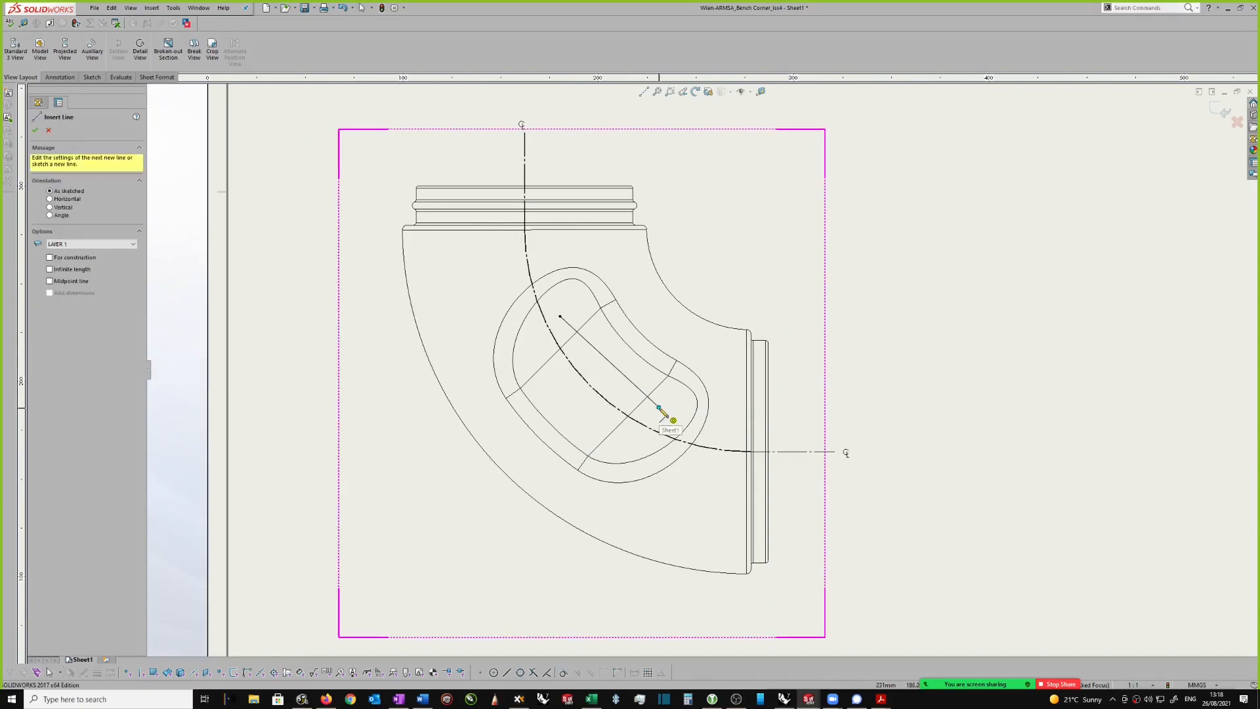
{"action": "left_click", "coordinate": [816, 408]}
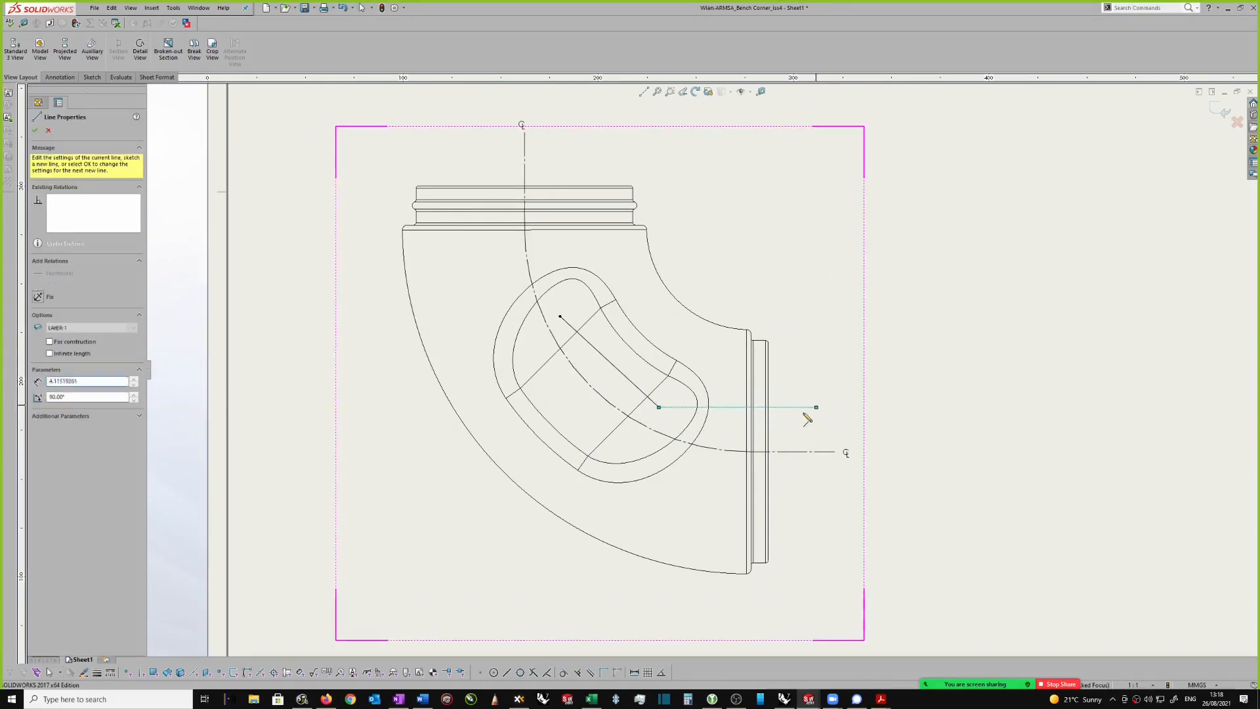
{"action": "key", "text": "Escape"}
{"action": "left_click", "coordinate": [801, 408]}
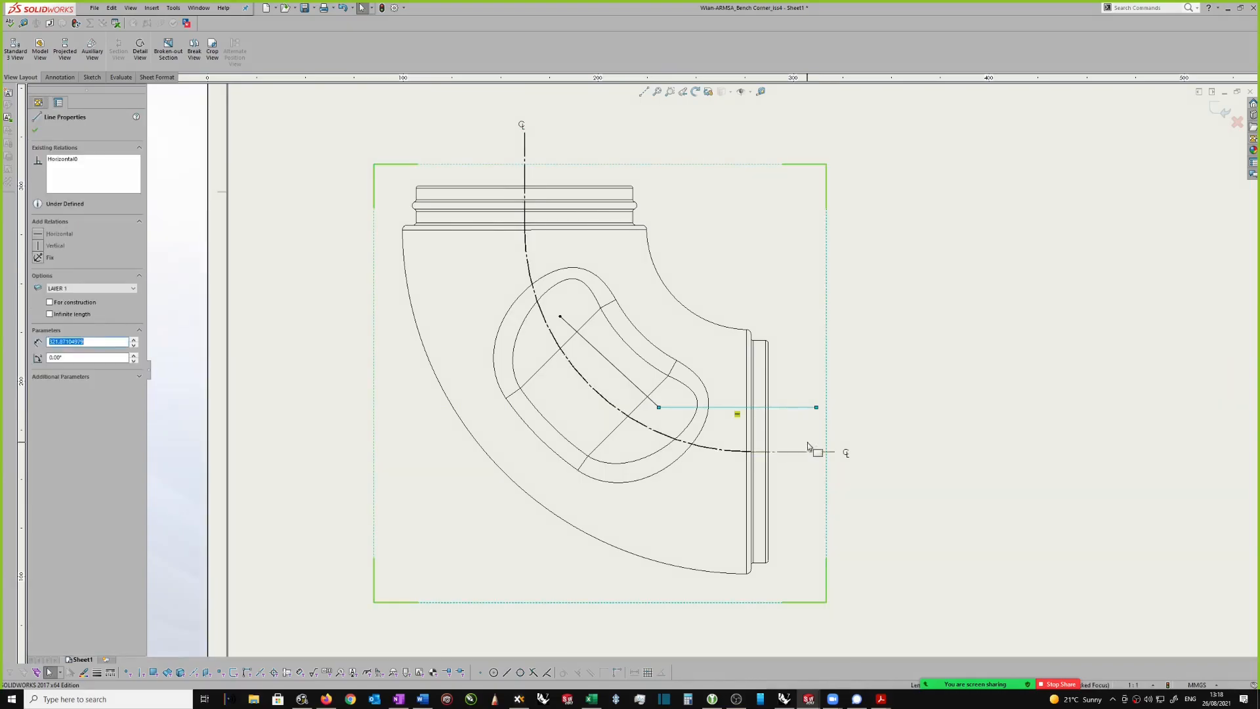
{"action": "left_click", "coordinate": [800, 453], "text": "ctrl"}
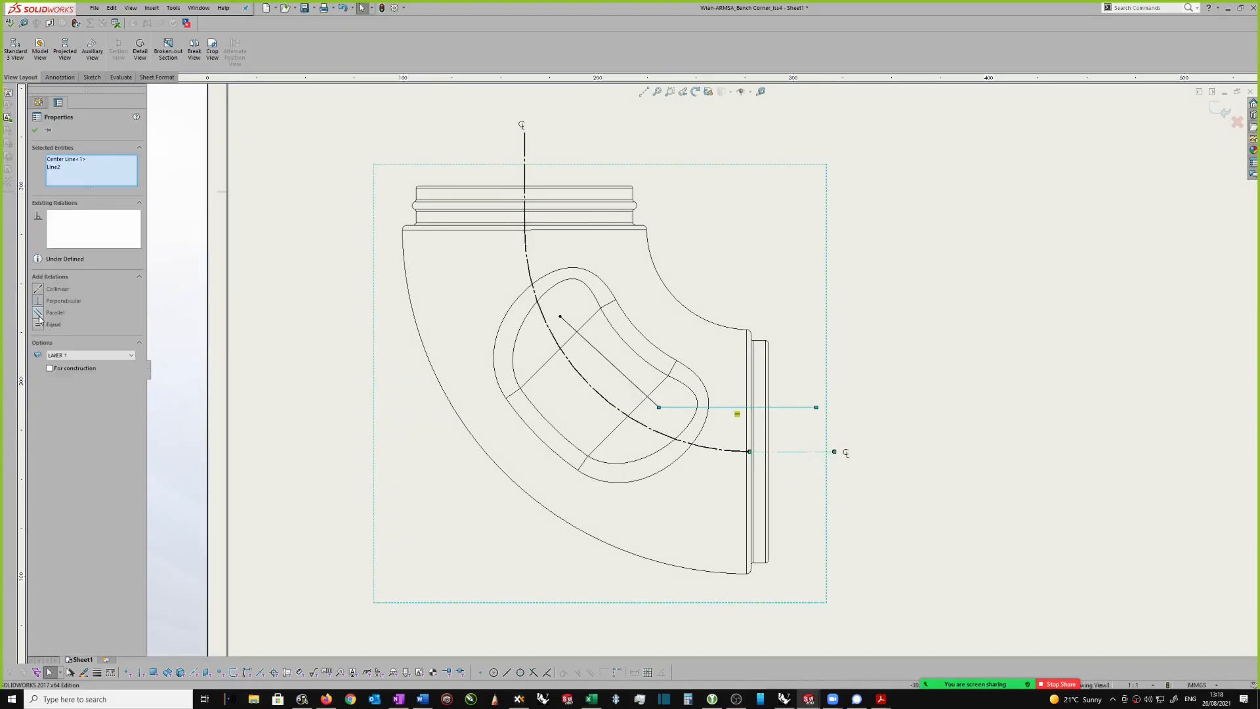
{"action": "left_click", "coordinate": [38, 289]}
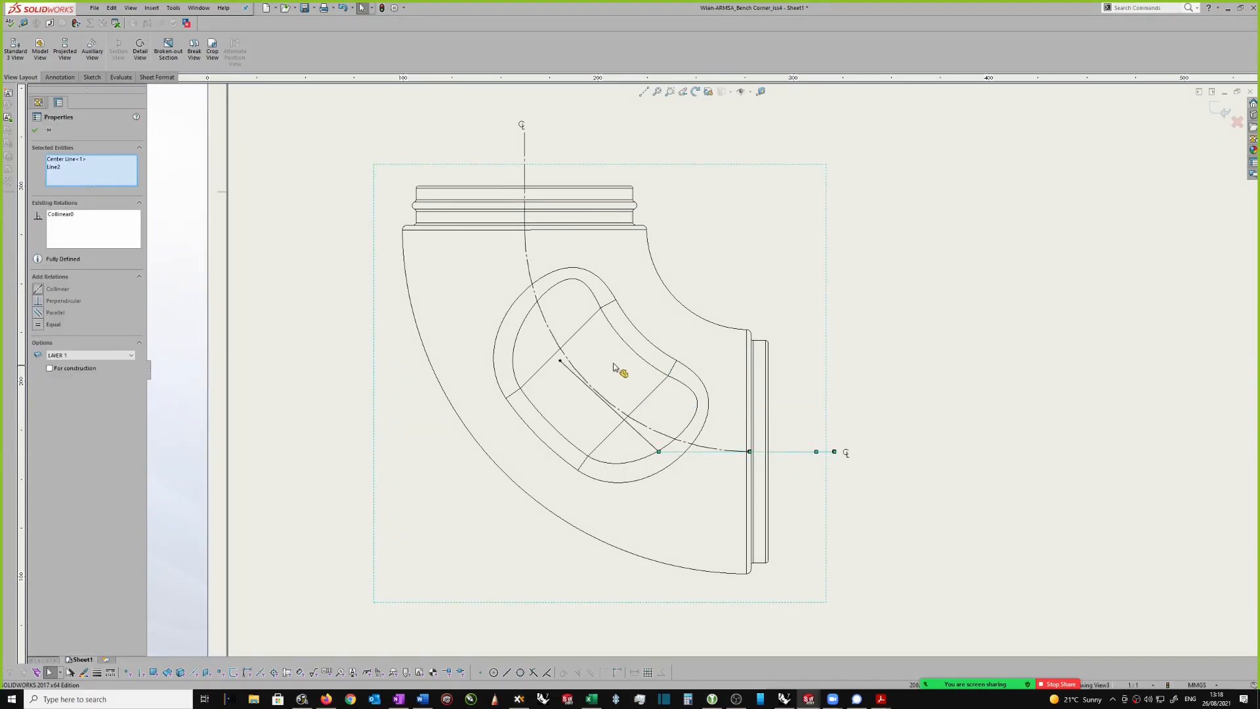
{"action": "scroll", "coordinate": [604, 365], "scroll_direction": "down", "scroll_amount": 1}
{"action": "scroll", "coordinate": [586, 348], "scroll_direction": "up", "scroll_amount": 1}
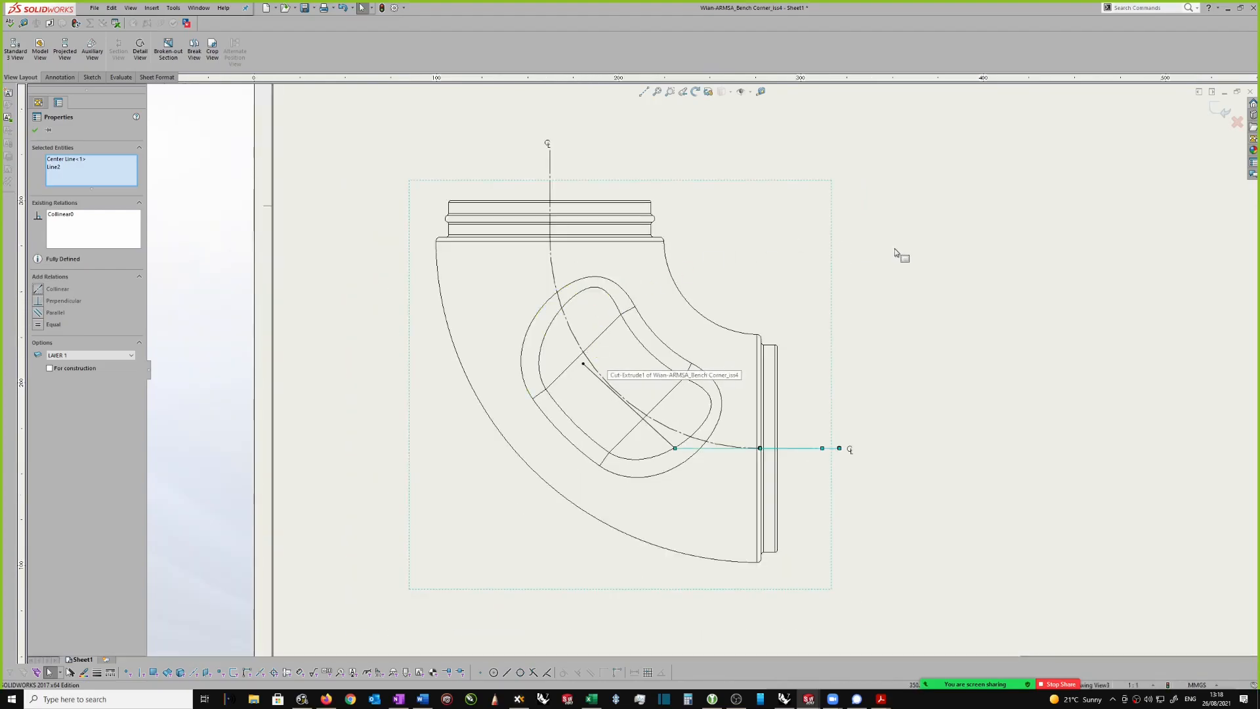
Step: Sketch a vertical line about 437 mm long from the diagonal's upper end to beyond the upper cylindrical end
{"action": "key", "text": "s"}
{"action": "left_click", "coordinate": [995, 263]}
{"action": "key", "text": "s"}
{"action": "left_click", "coordinate": [1059, 274]}
{"action": "scroll", "coordinate": [558, 390], "scroll_direction": "down", "scroll_amount": 1}
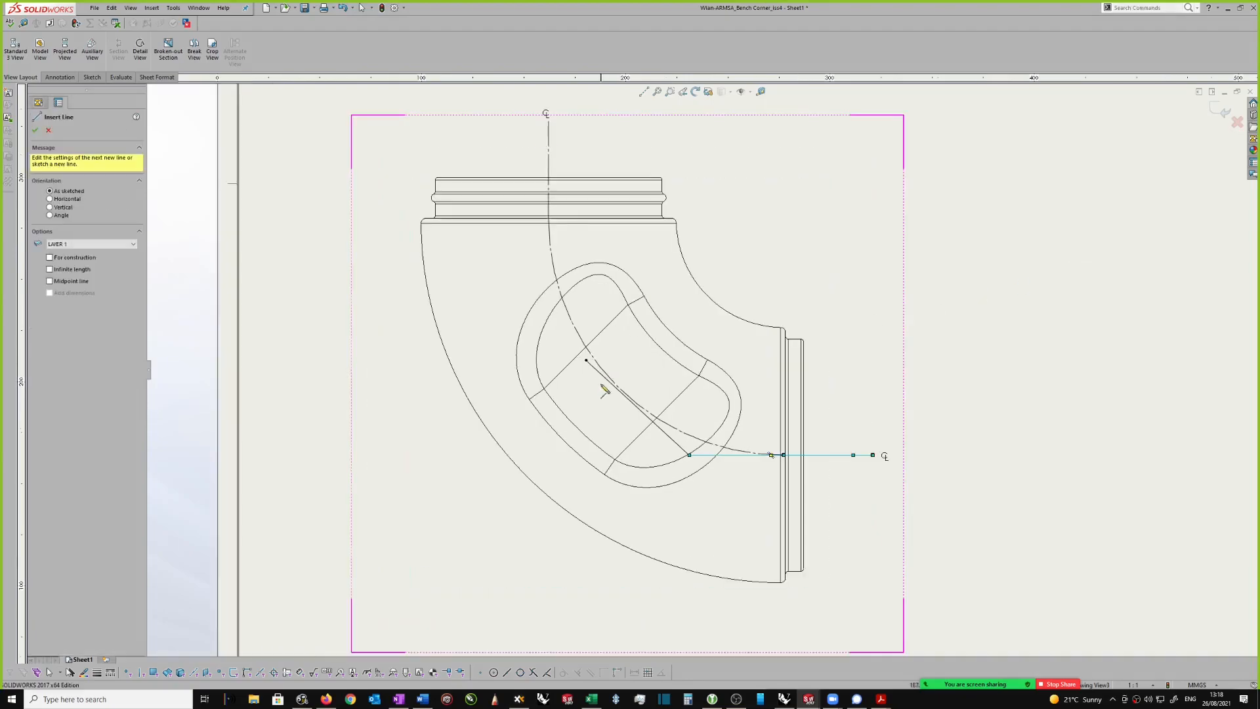
{"action": "left_click", "coordinate": [586, 359]}
{"action": "left_click", "coordinate": [586, 136]}
{"action": "key", "text": "Escape"}
Step: Make the new vertical cutting line segment collinear with the elbow view's vertical centerline
{"action": "left_click", "coordinate": [551, 151]}
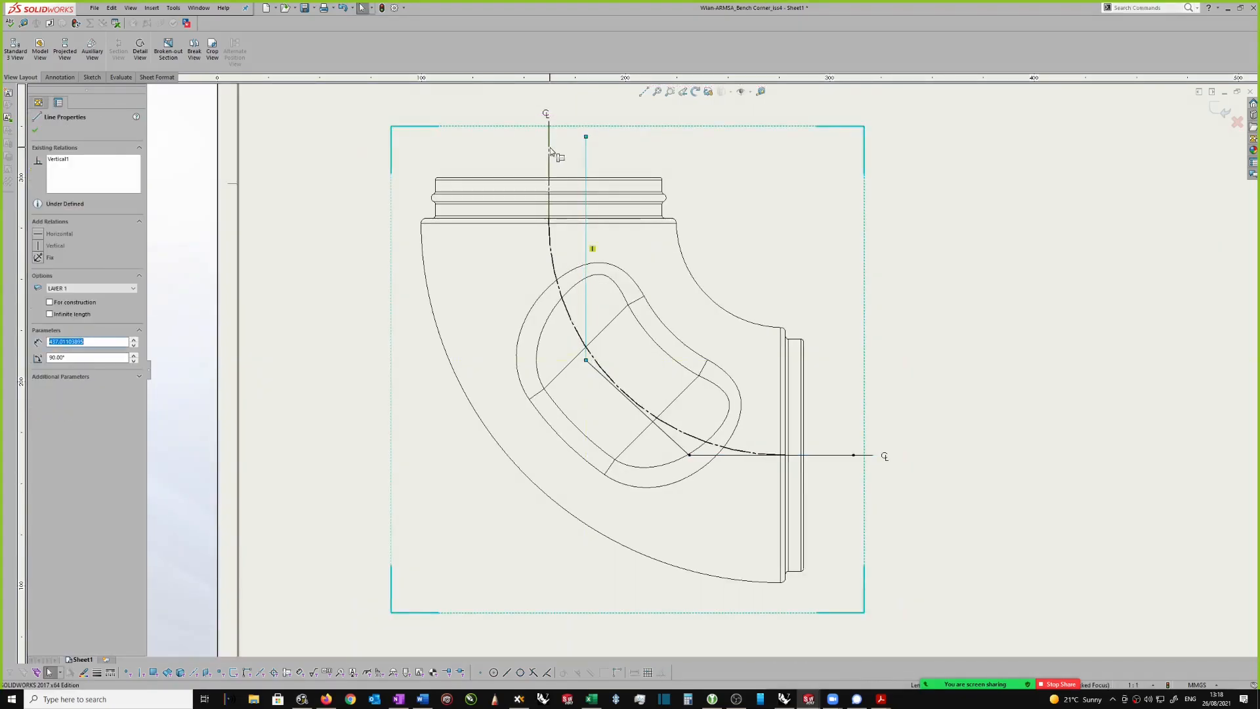
{"action": "left_click", "coordinate": [550, 151], "text": "ctrl"}
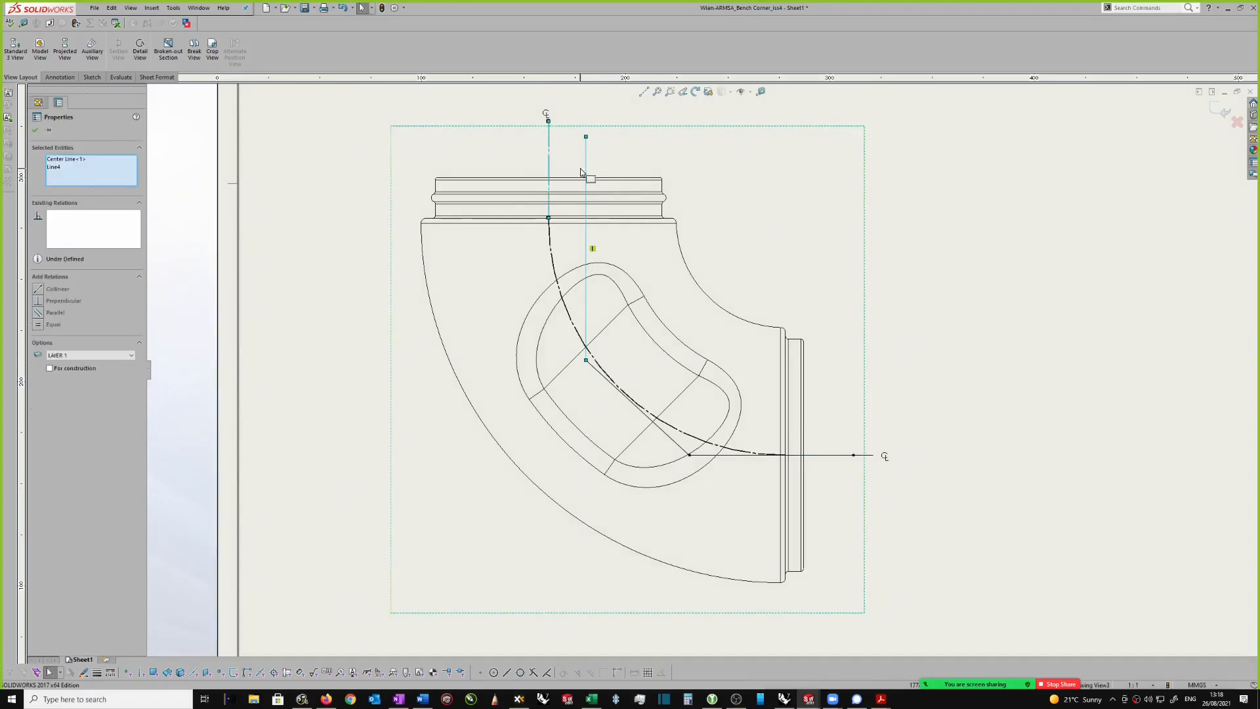
{"action": "left_click", "coordinate": [40, 289]}
{"action": "scroll", "coordinate": [600, 283], "scroll_direction": "up", "scroll_amount": 1}
{"action": "scroll", "coordinate": [762, 349], "scroll_direction": "down", "scroll_amount": 1}
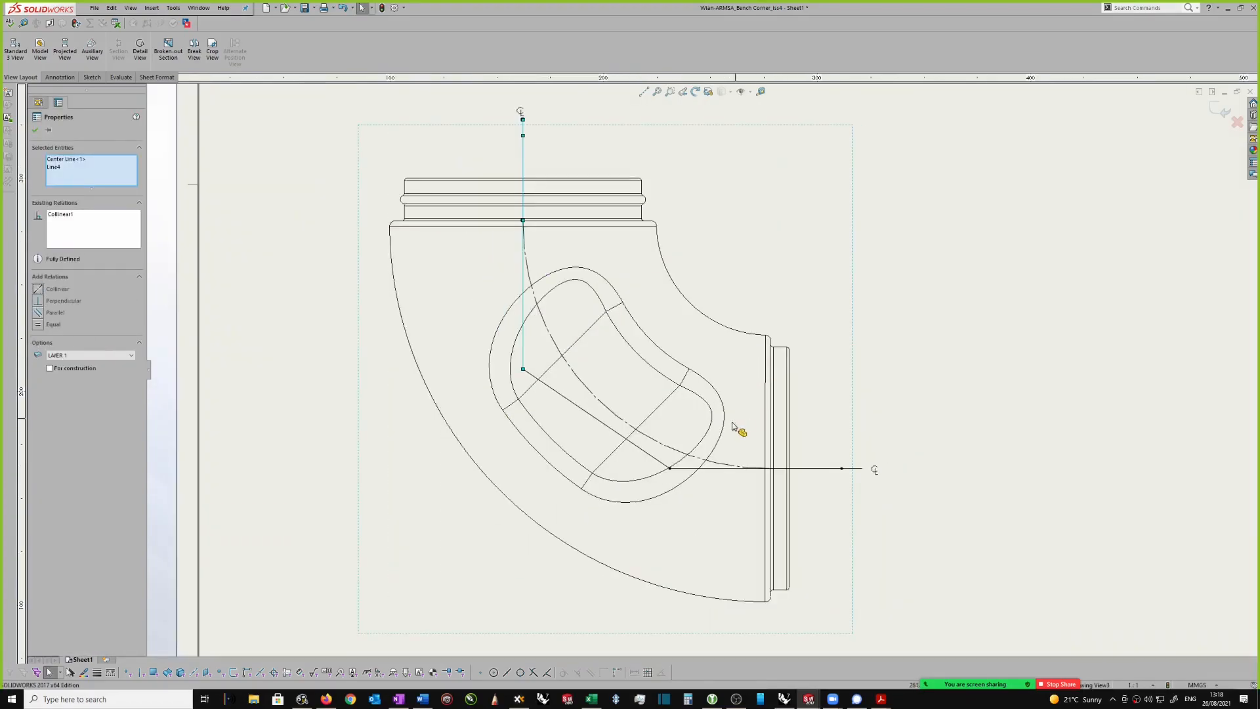
Step: Dimension the angle between the diagonal and horizontal cutting line segments and set it to 135 degrees
{"action": "left_click", "coordinate": [650, 456]}
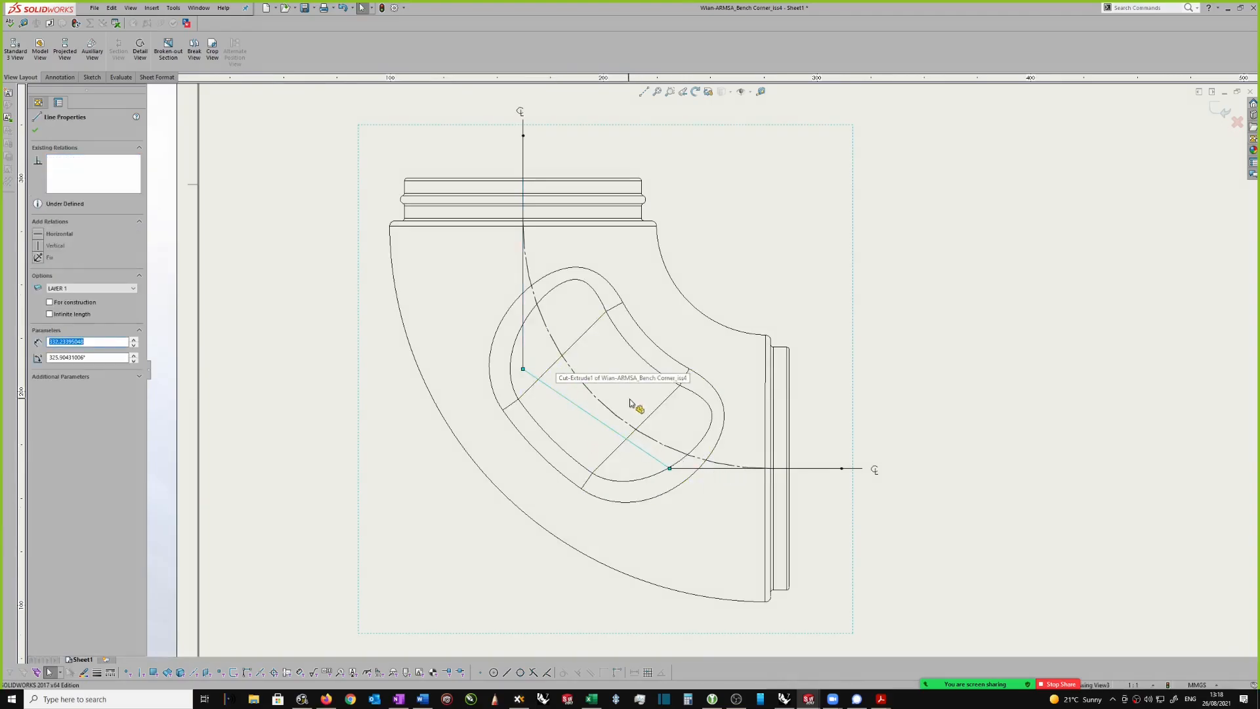
{"action": "scroll", "coordinate": [637, 410], "scroll_direction": "down", "scroll_amount": 2}
{"action": "right_click_drag", "start_coordinate": [1023, 260], "coordinate": [1018, 287]}
{"action": "scroll", "coordinate": [724, 486], "scroll_direction": "down", "scroll_amount": 1}
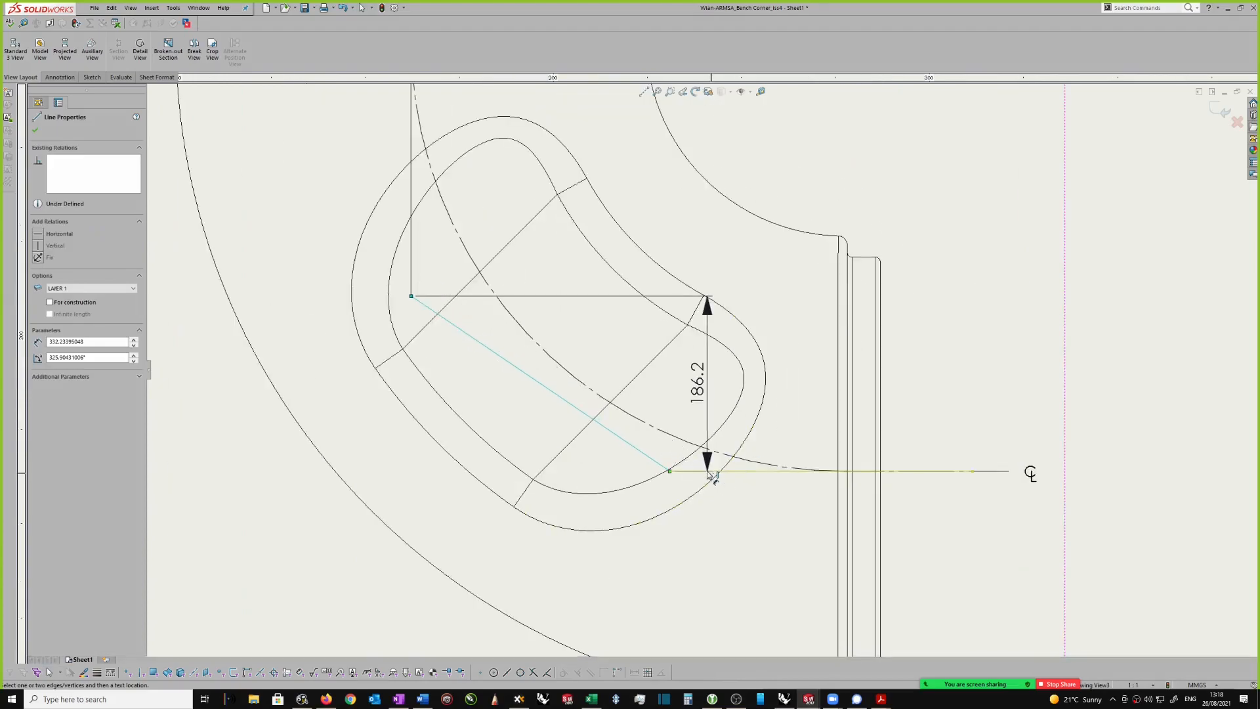
{"action": "left_click", "coordinate": [705, 472]}
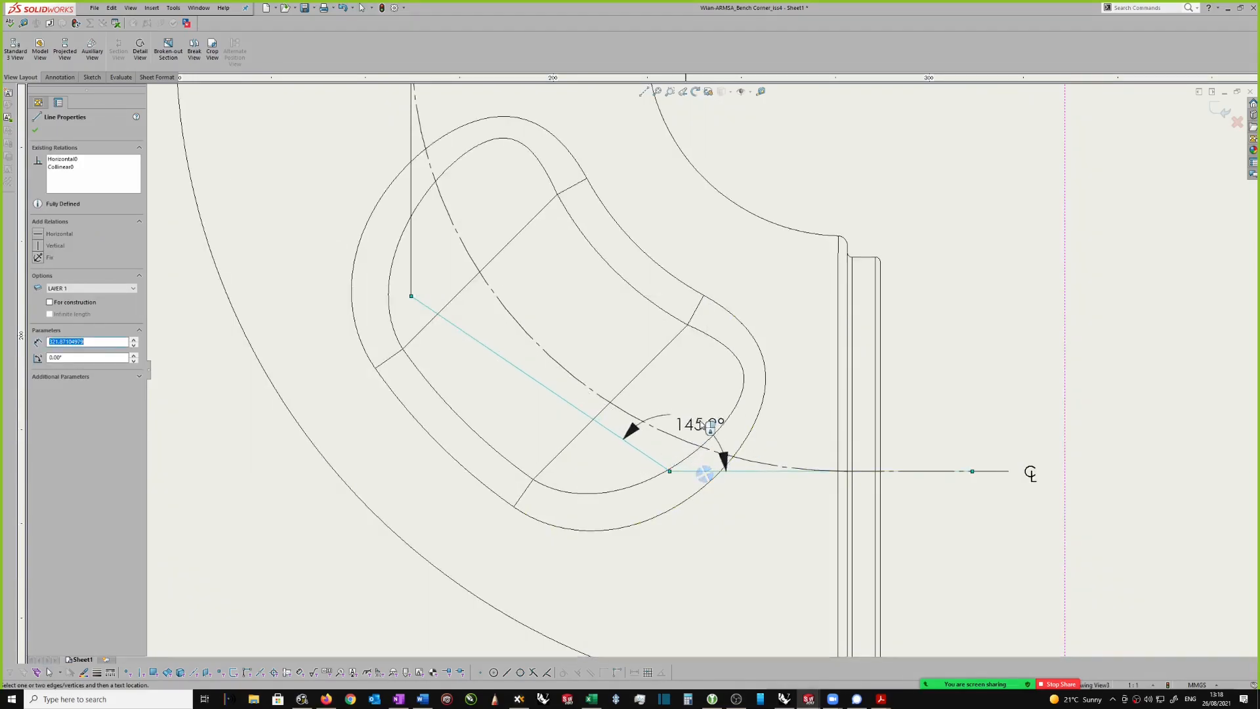
{"action": "left_click", "coordinate": [725, 402]}
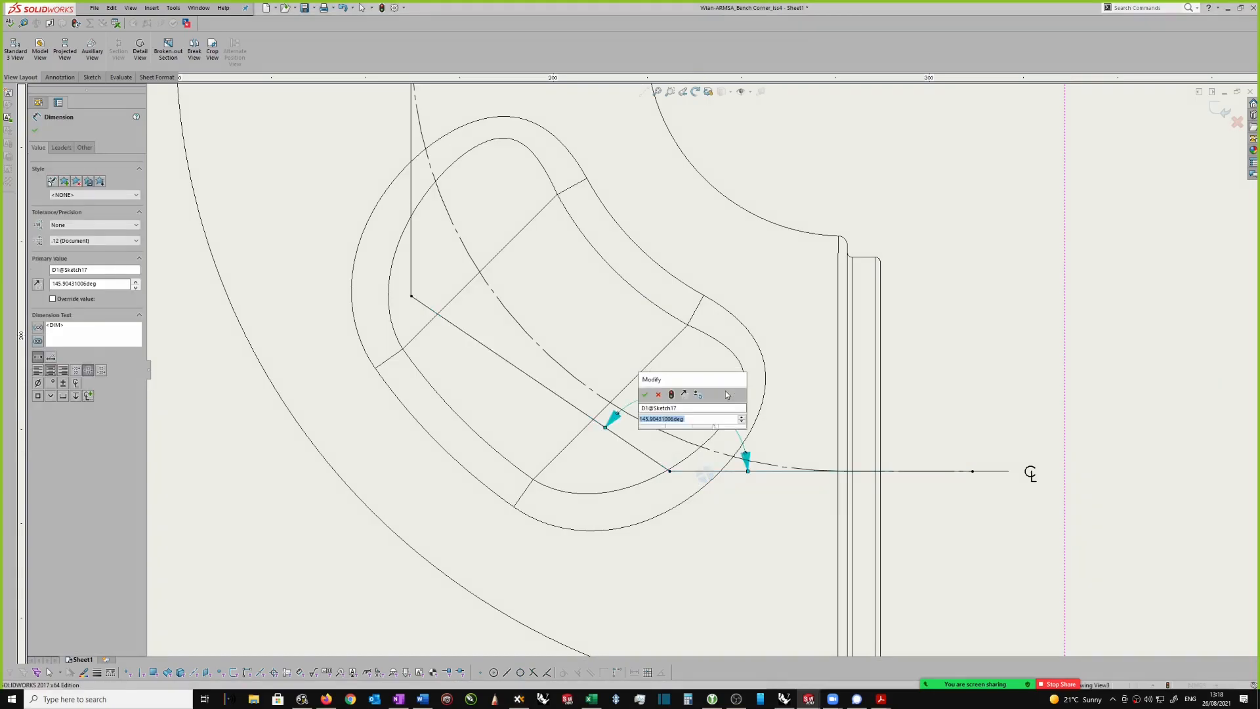
{"action": "type", "text": "135"}
{"action": "key", "text": "Return"}
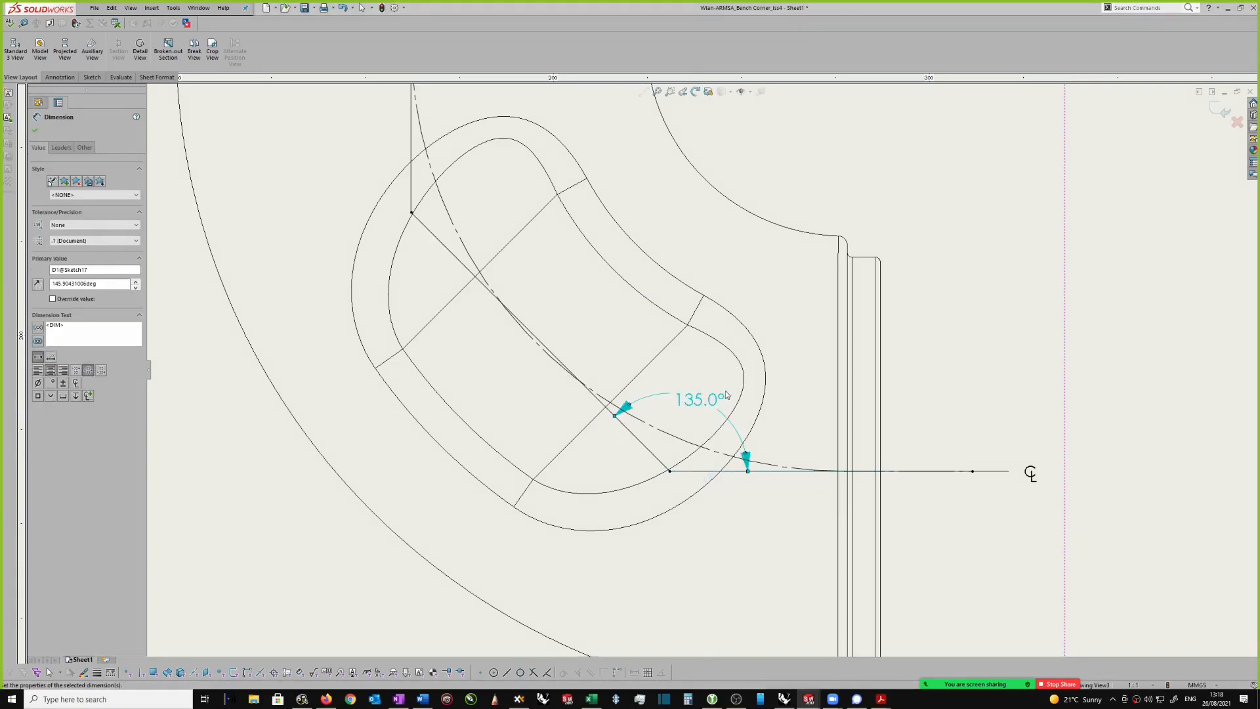
{"action": "scroll", "coordinate": [718, 387], "scroll_direction": "up", "scroll_amount": 2}
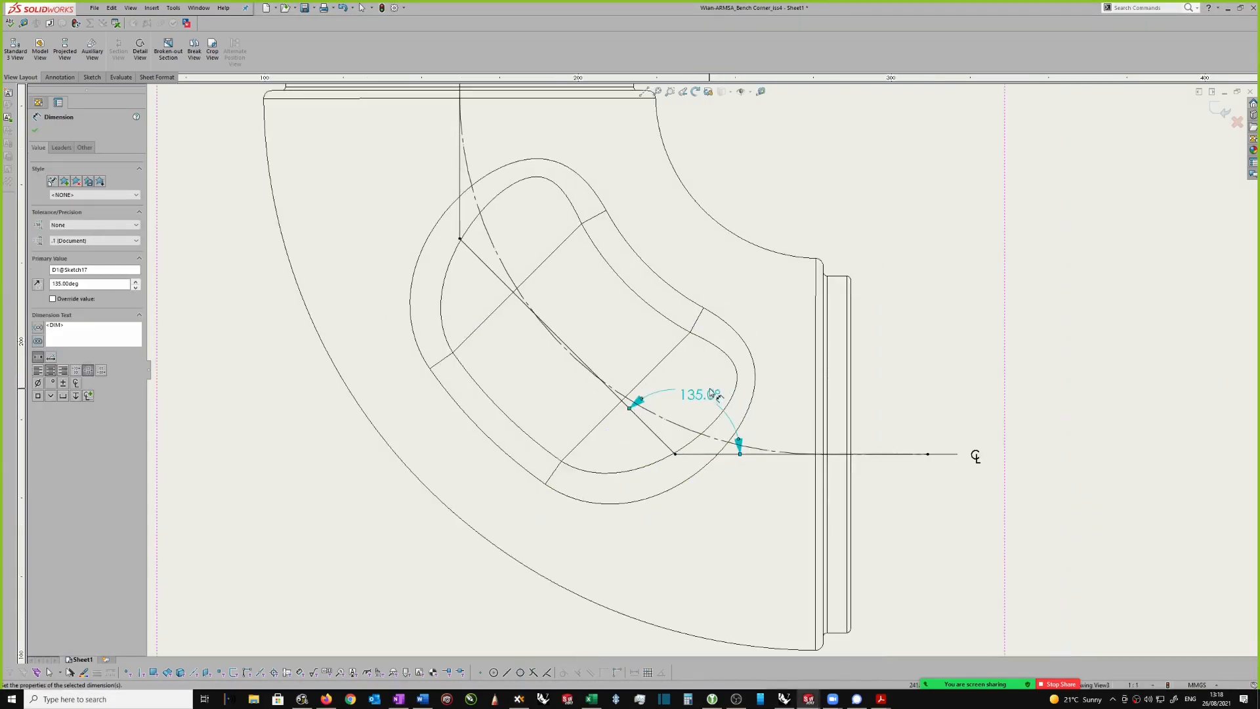
{"action": "scroll", "coordinate": [683, 378], "scroll_direction": "up", "scroll_amount": 3}
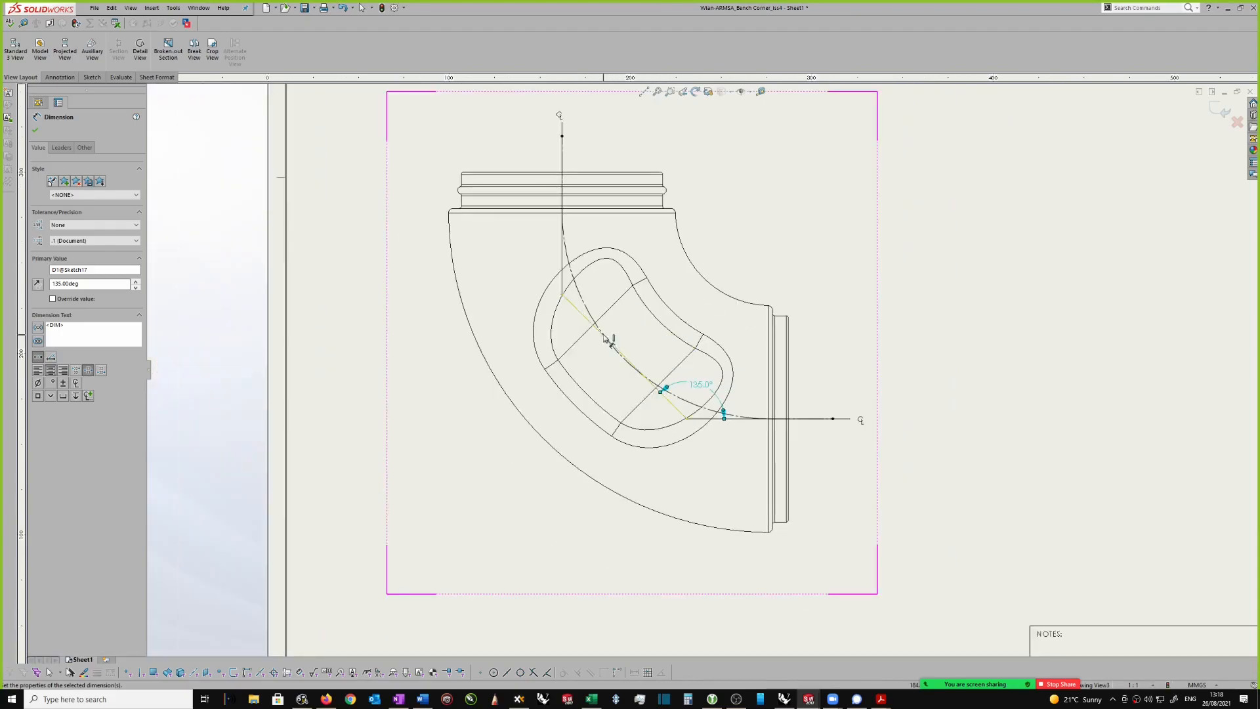
Step: Finish the cutting line sketch and place the resulting section view to the right of the elbow view
{"action": "left_click", "coordinate": [934, 294]}
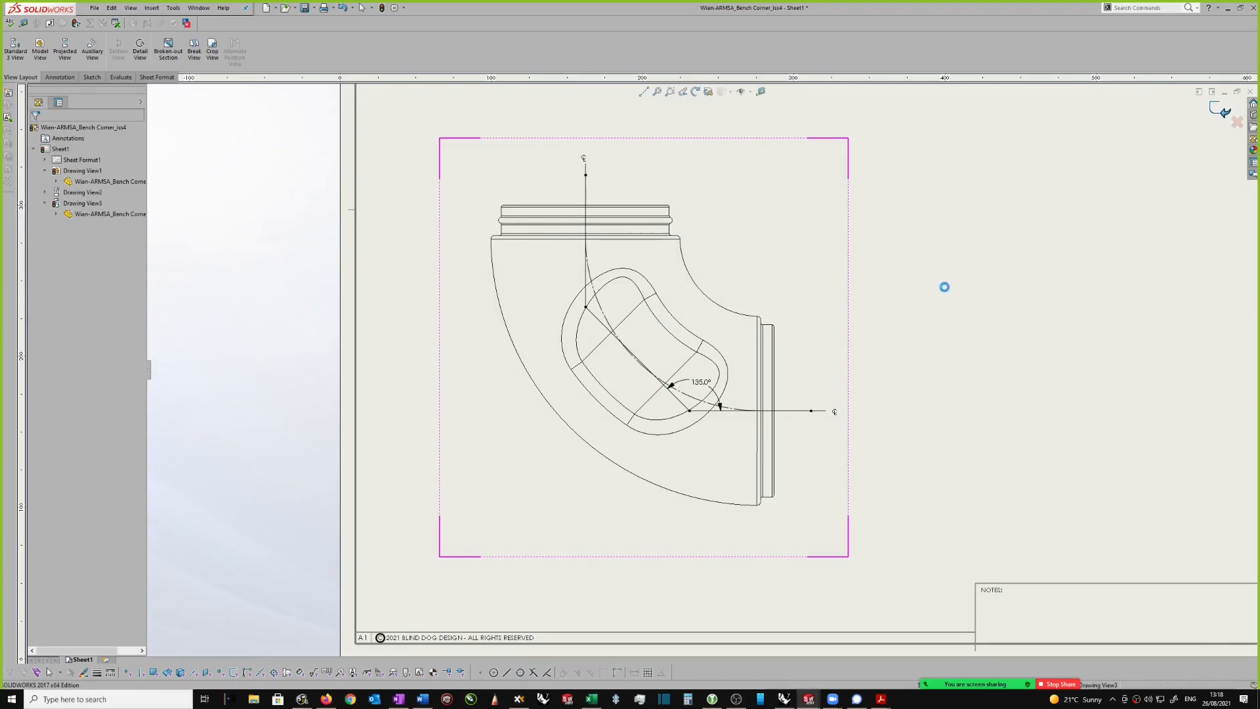
{"action": "scroll", "coordinate": [946, 288], "scroll_direction": "up", "scroll_amount": 3}
{"action": "left_click", "coordinate": [998, 308]}
{"action": "scroll", "coordinate": [1081, 358], "scroll_direction": "down", "scroll_amount": 2}
{"action": "scroll", "coordinate": [971, 340], "scroll_direction": "down", "scroll_amount": 1}
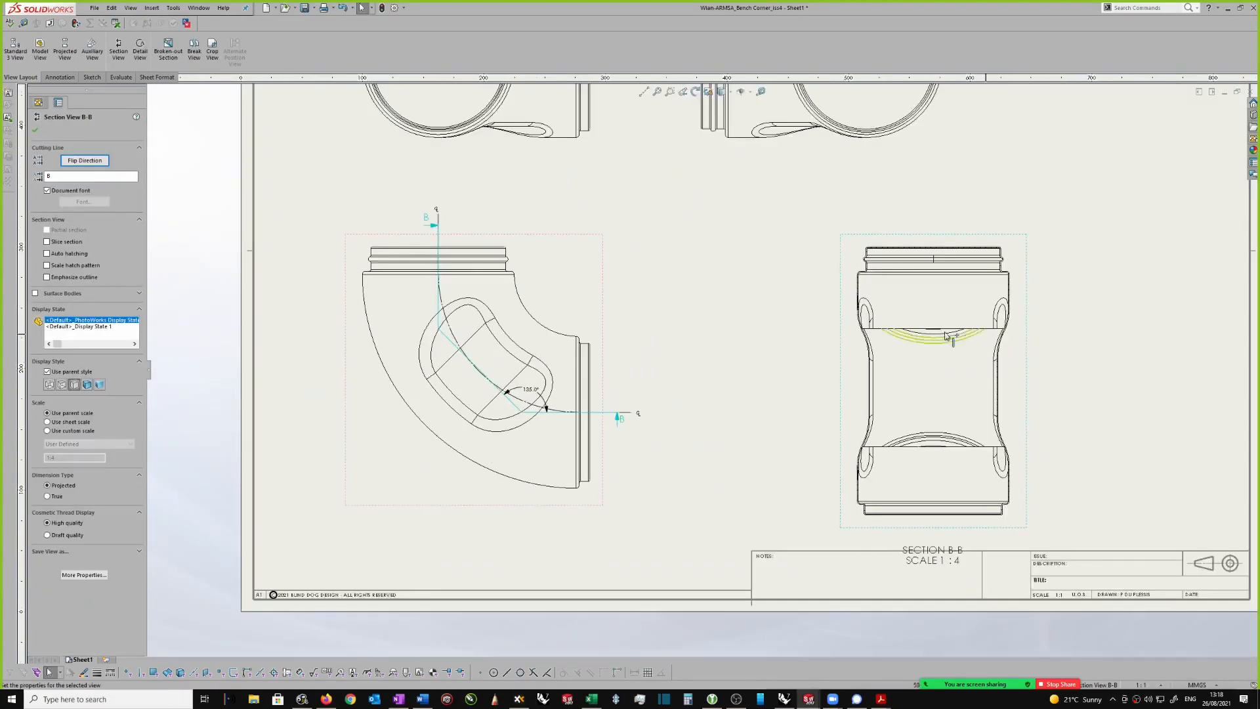
Step: Delete section view B-B together with its cutting line sketch, and remove the leftover angle dimension from the elbow view
{"action": "scroll", "coordinate": [767, 360], "scroll_direction": "up", "scroll_amount": 1}
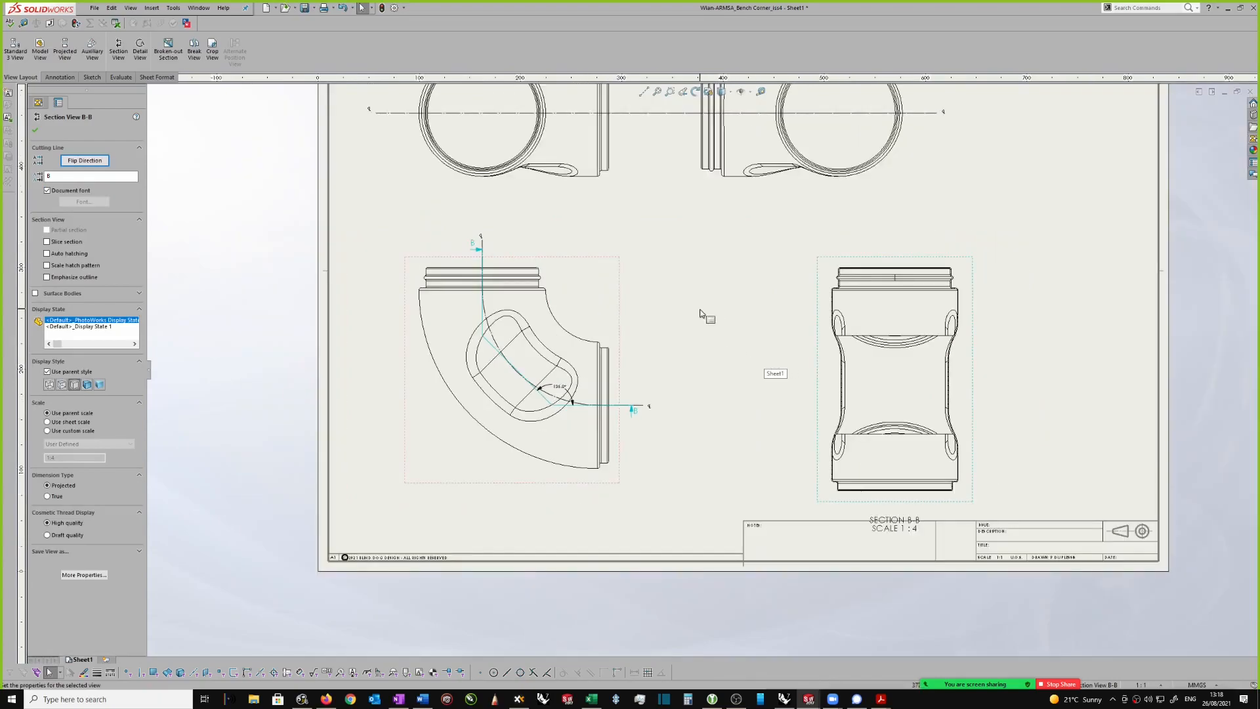
{"action": "scroll", "coordinate": [895, 330], "scroll_direction": "up", "scroll_amount": 1}
{"action": "scroll", "coordinate": [916, 344], "scroll_direction": "down", "scroll_amount": 1}
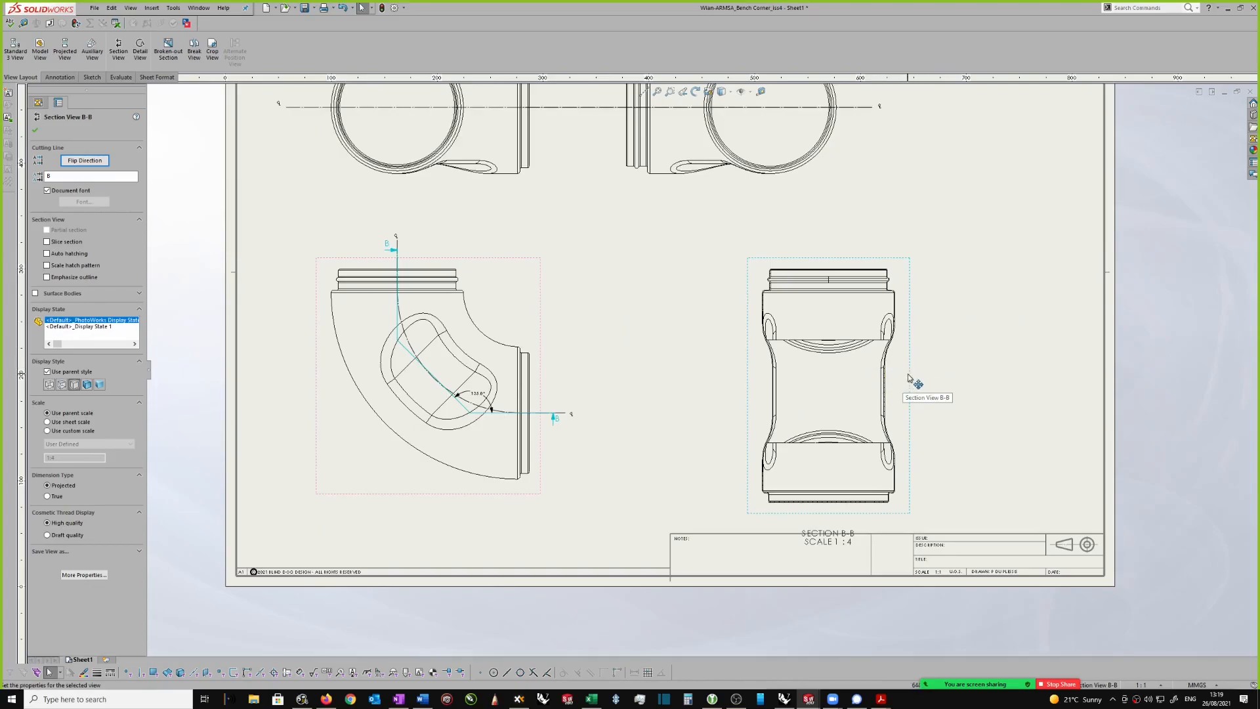
{"action": "key", "text": "Delete"}
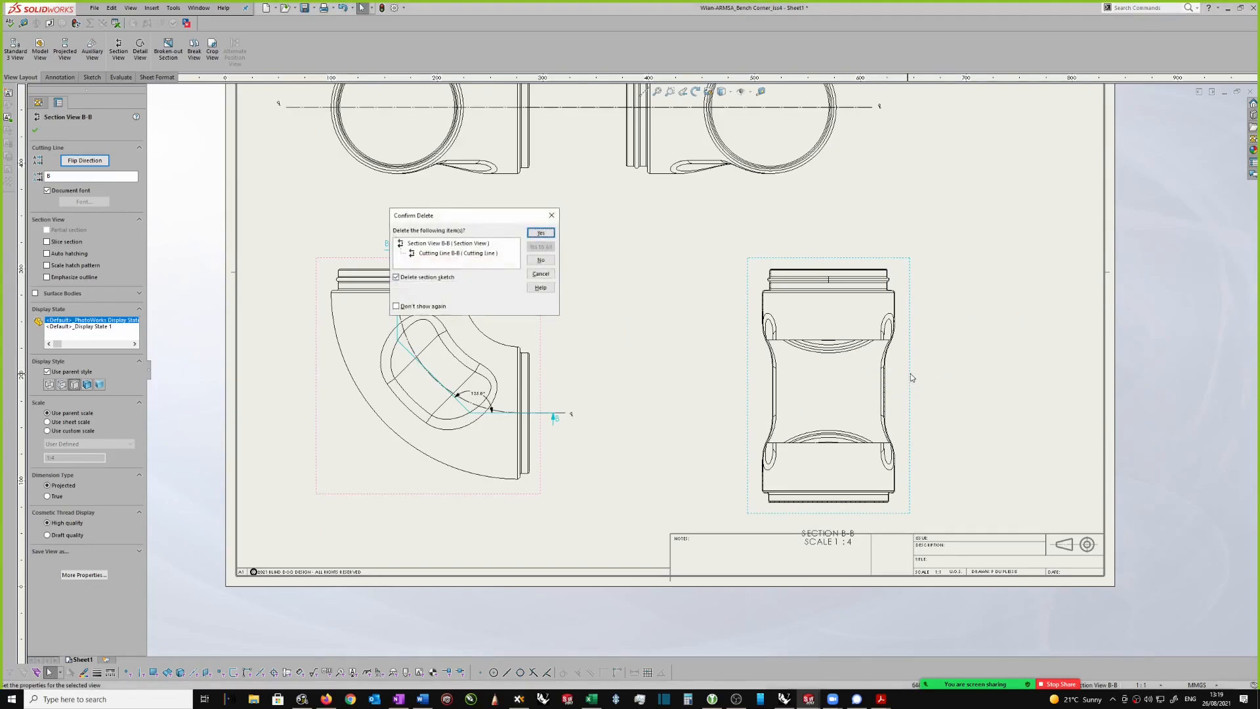
{"action": "left_click", "coordinate": [541, 233]}
{"action": "scroll", "coordinate": [558, 433], "scroll_direction": "down", "scroll_amount": 1}
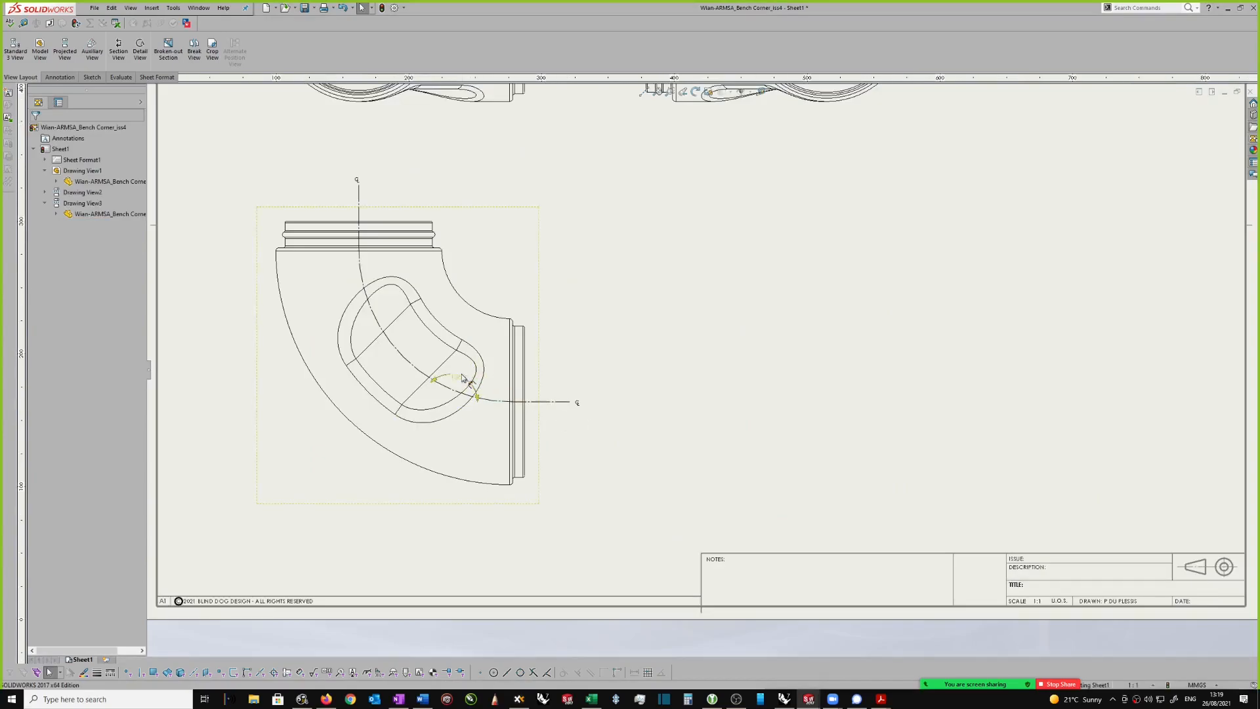
{"action": "scroll", "coordinate": [689, 337], "scroll_direction": "up", "scroll_amount": 2}
{"action": "scroll", "coordinate": [682, 335], "scroll_direction": "down", "scroll_amount": 1}
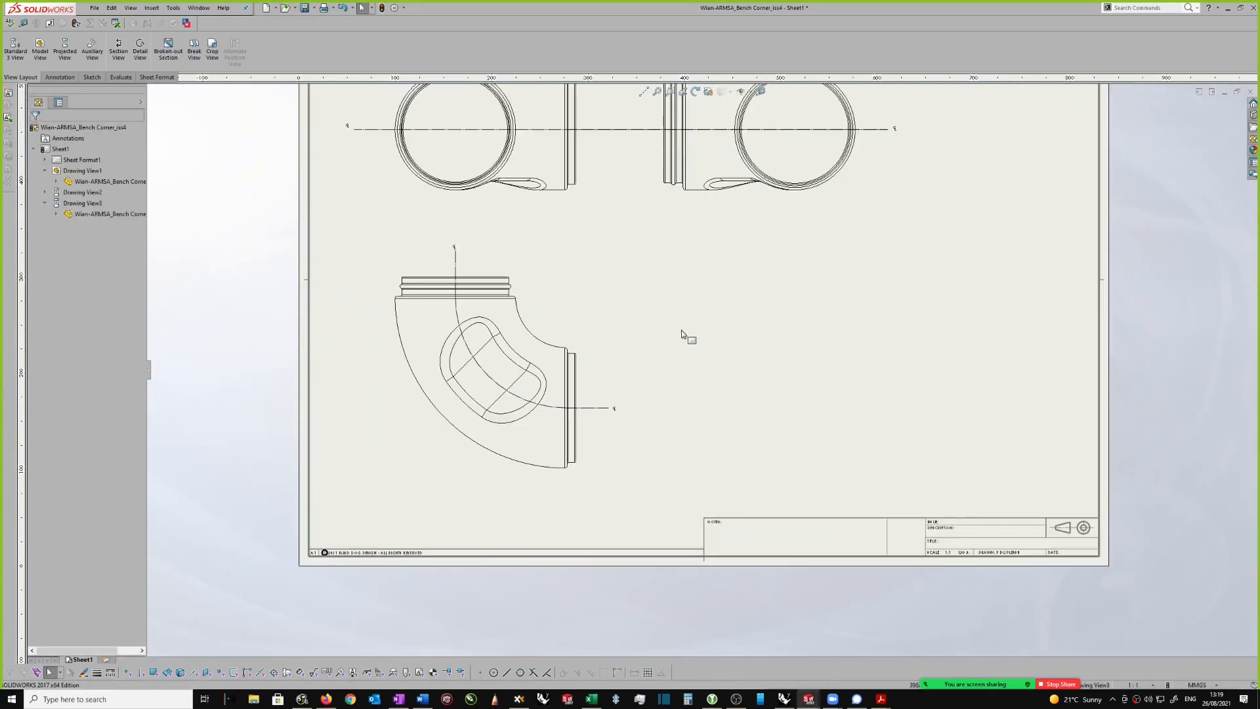
Step: Sketch a horizontal line about 164 mm long along the elbow view's horizontal centerline, from outside the side cylindrical end inwards
{"action": "right_click_drag", "start_coordinate": [743, 330], "coordinate": [769, 342]}
{"action": "left_click", "coordinate": [770, 339]}
{"action": "scroll", "coordinate": [545, 402], "scroll_direction": "down", "scroll_amount": 3}
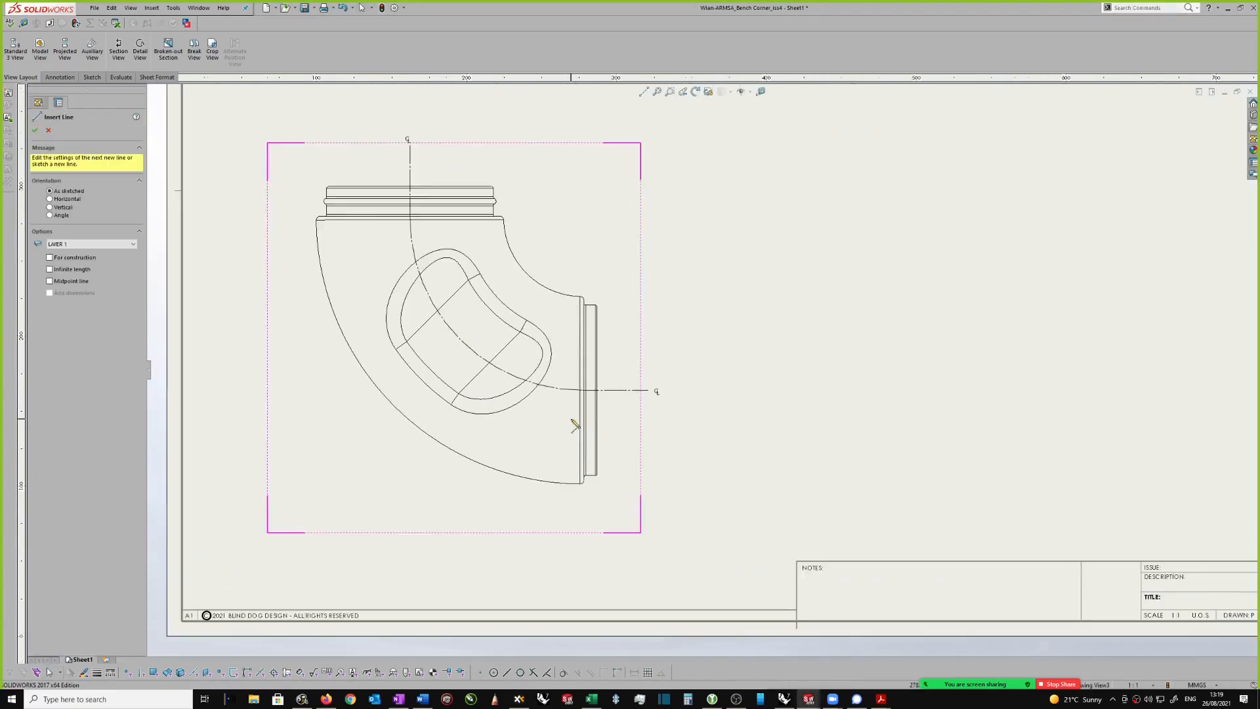
{"action": "scroll", "coordinate": [596, 410], "scroll_direction": "down", "scroll_amount": 1}
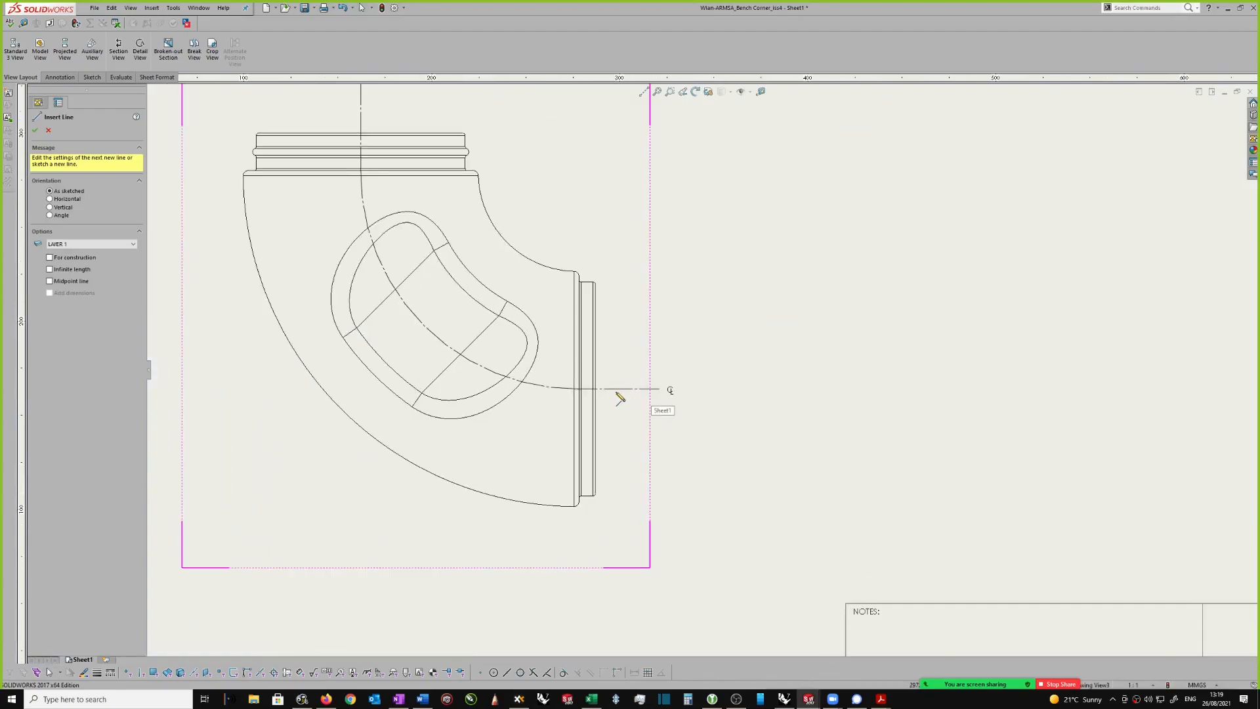
{"action": "left_click", "coordinate": [621, 395]}
{"action": "scroll", "coordinate": [525, 395], "scroll_direction": "down", "scroll_amount": 1}
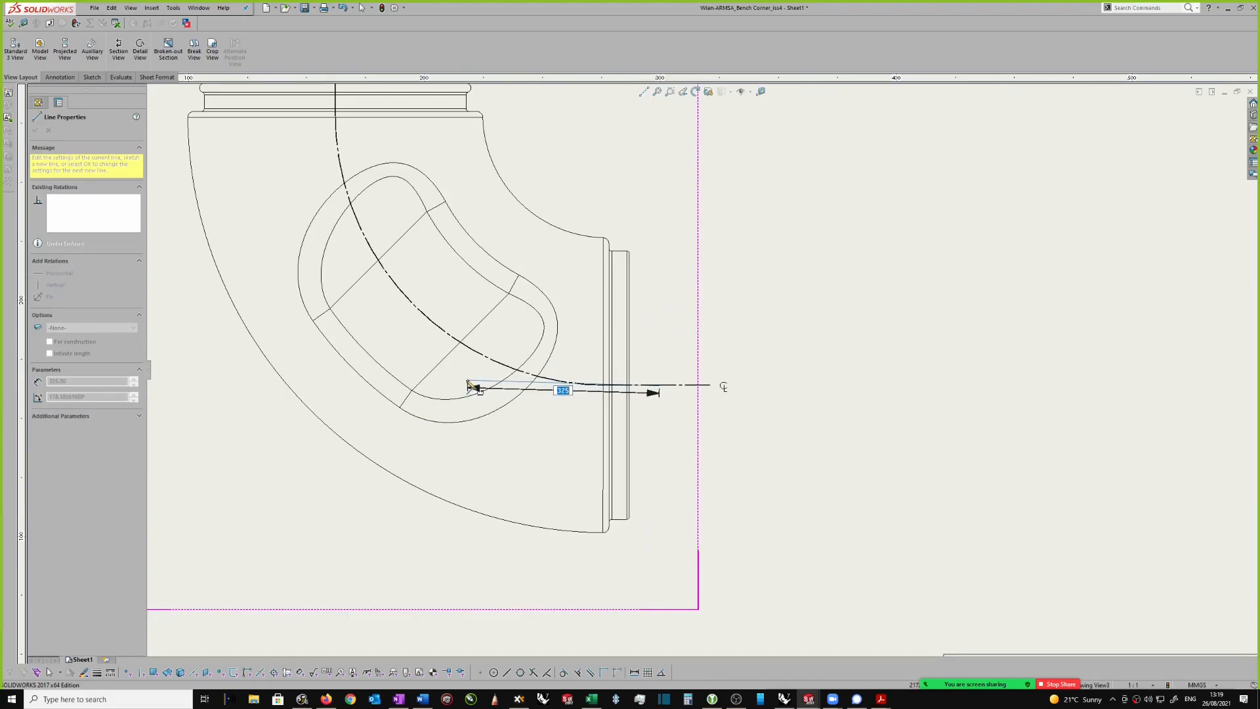
{"action": "scroll", "coordinate": [525, 393], "scroll_direction": "down", "scroll_amount": 2}
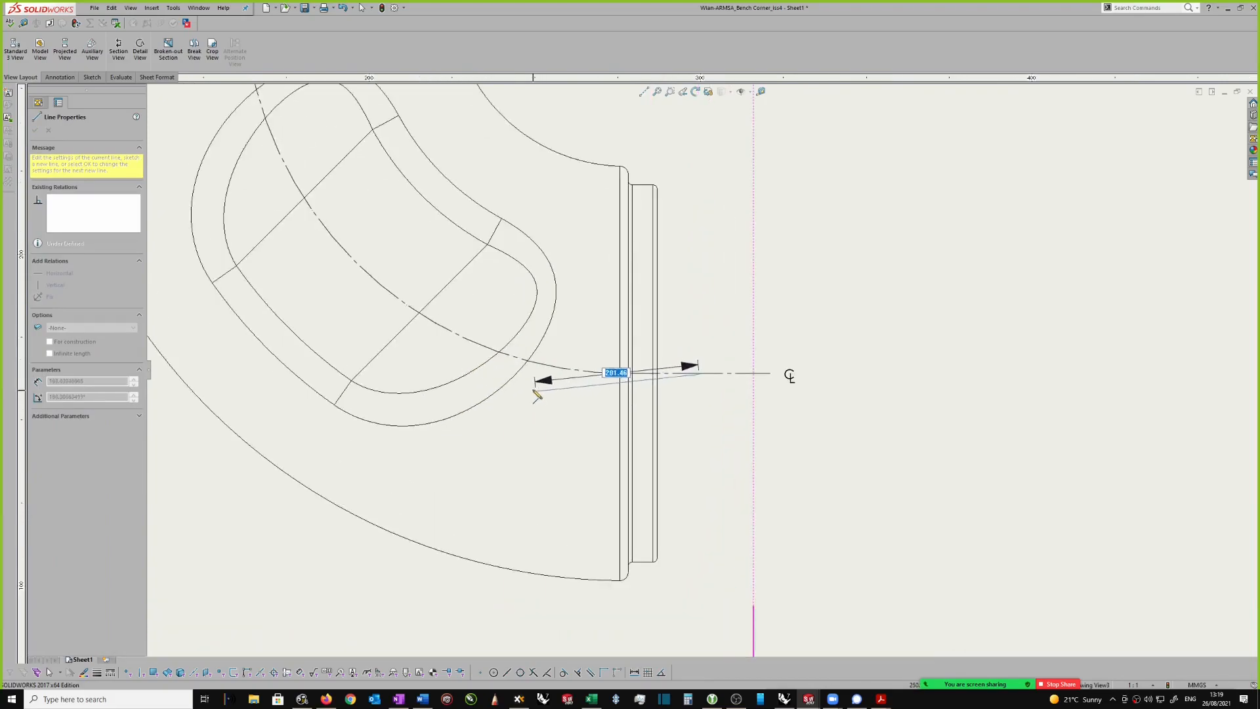
{"action": "scroll", "coordinate": [535, 382], "scroll_direction": "down", "scroll_amount": 1}
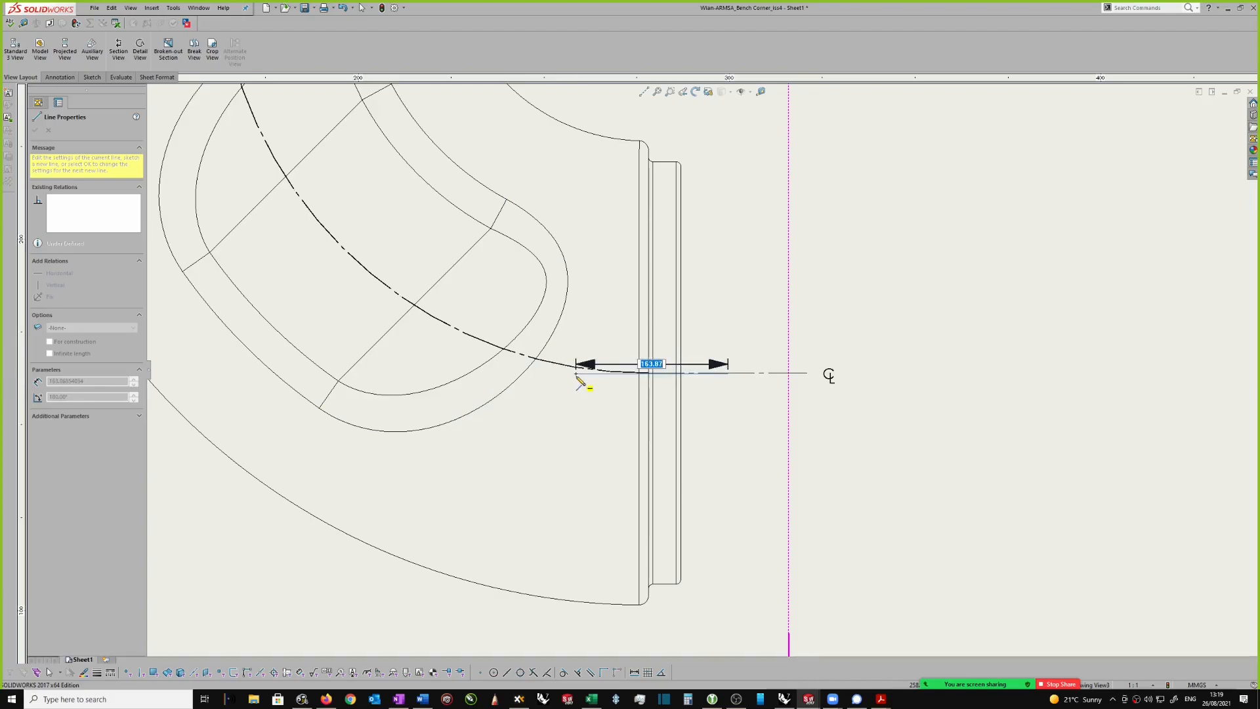
{"action": "left_click", "coordinate": [576, 372]}
Step: Continue with a diagonal about 526 mm long up to the vertical centerline and a vertical line beyond the upper cylindrical end
{"action": "scroll", "coordinate": [577, 388], "scroll_direction": "up", "scroll_amount": 4}
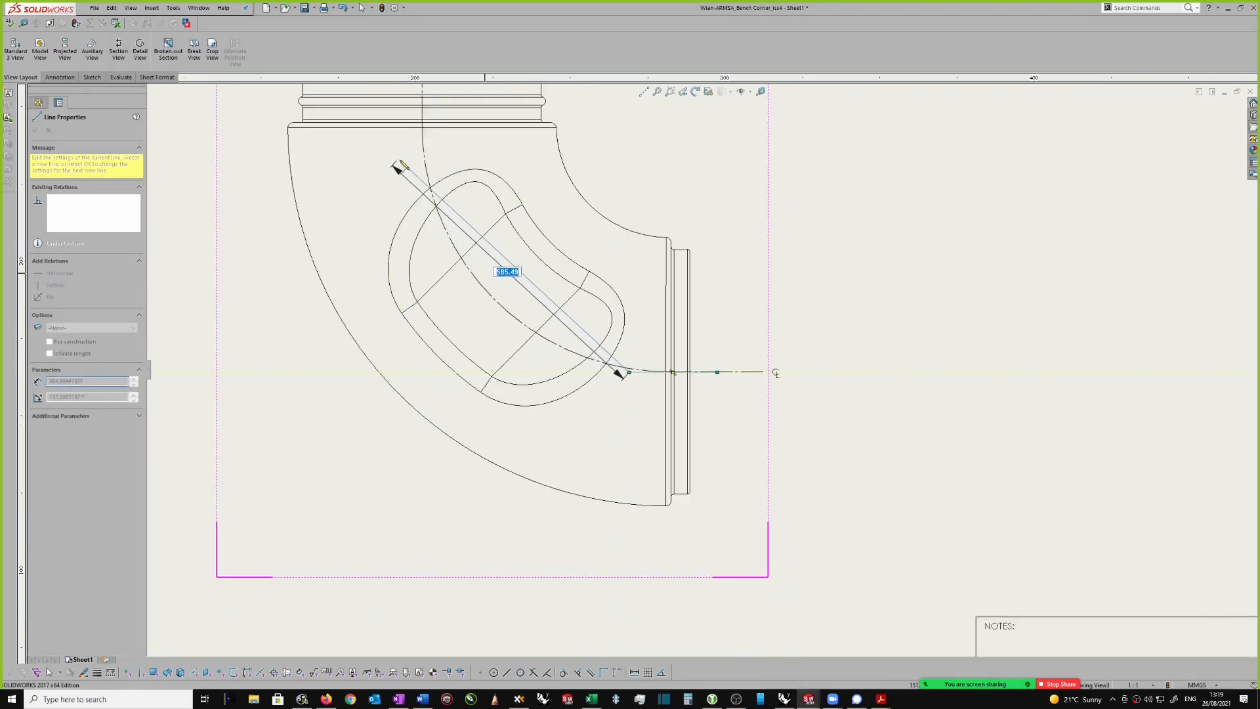
{"action": "scroll", "coordinate": [445, 169], "scroll_direction": "down", "scroll_amount": 3}
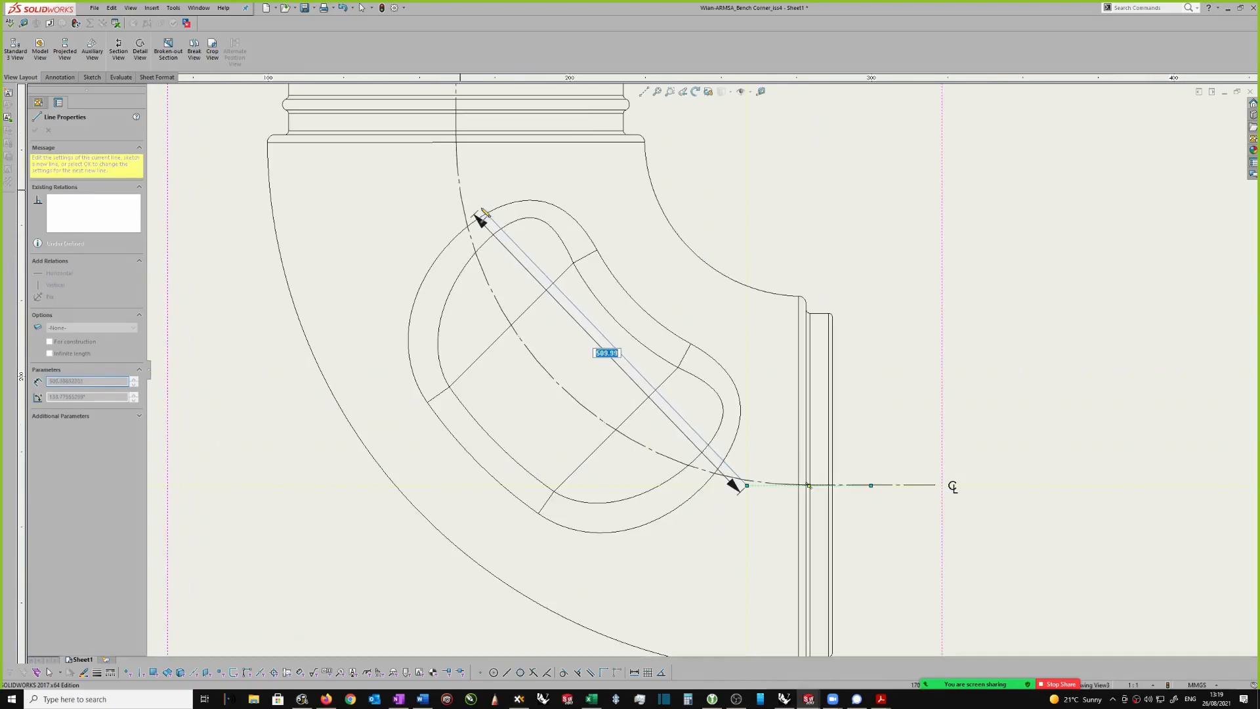
{"action": "scroll", "coordinate": [483, 214], "scroll_direction": "down", "scroll_amount": 2}
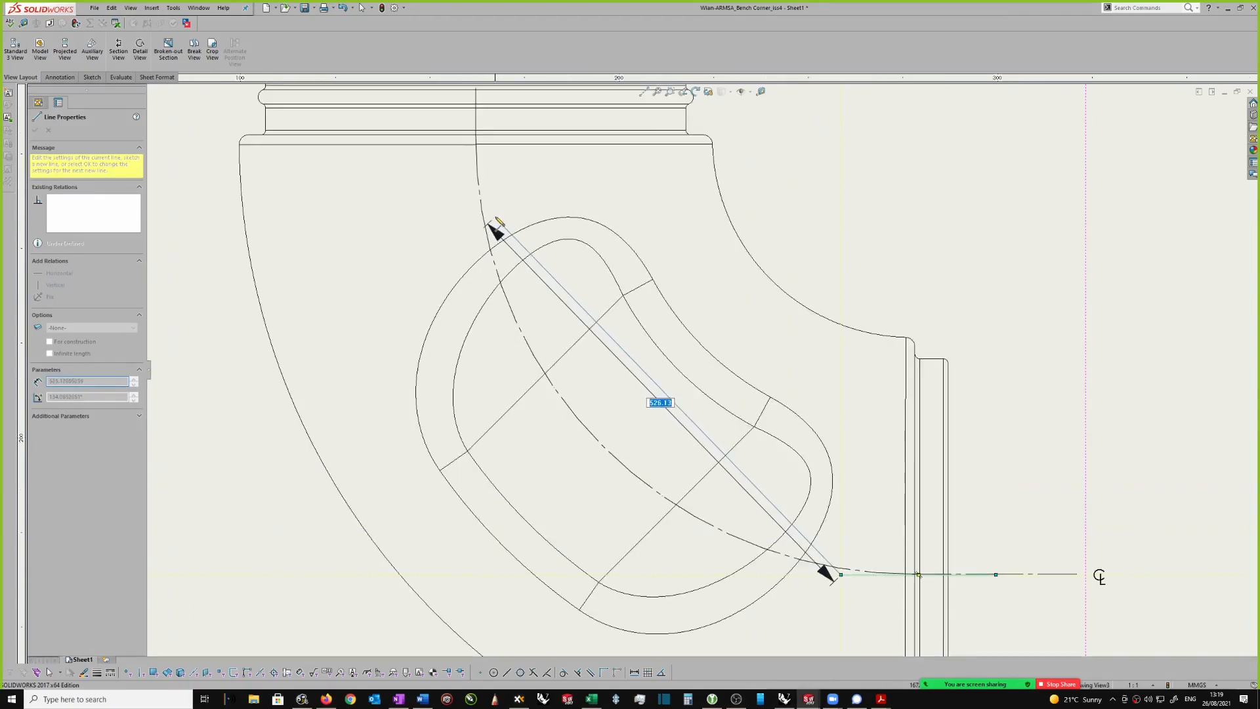
{"action": "left_click", "coordinate": [498, 223]}
{"action": "scroll", "coordinate": [500, 211], "scroll_direction": "up", "scroll_amount": 4}
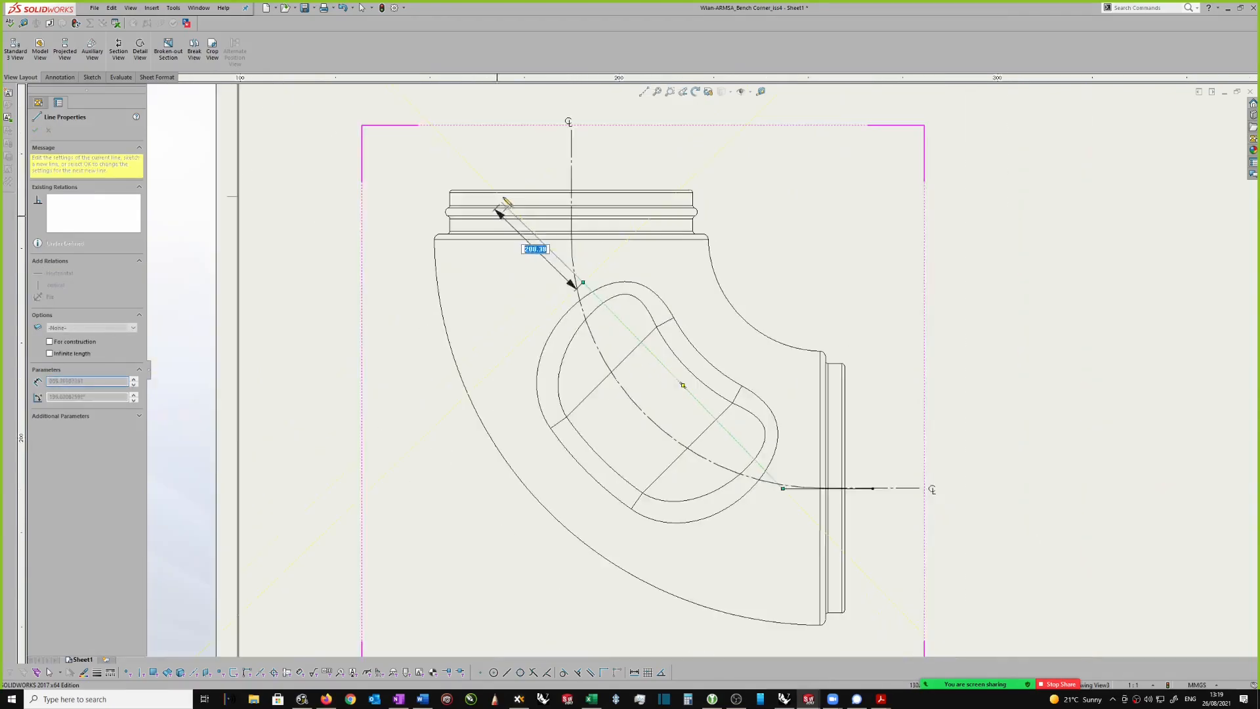
{"action": "left_click", "coordinate": [602, 150]}
{"action": "key", "text": "Escape"}
Step: Make the vertical line segment collinear with the elbow view's vertical centerline
{"action": "scroll", "coordinate": [610, 191], "scroll_direction": "down", "scroll_amount": 1}
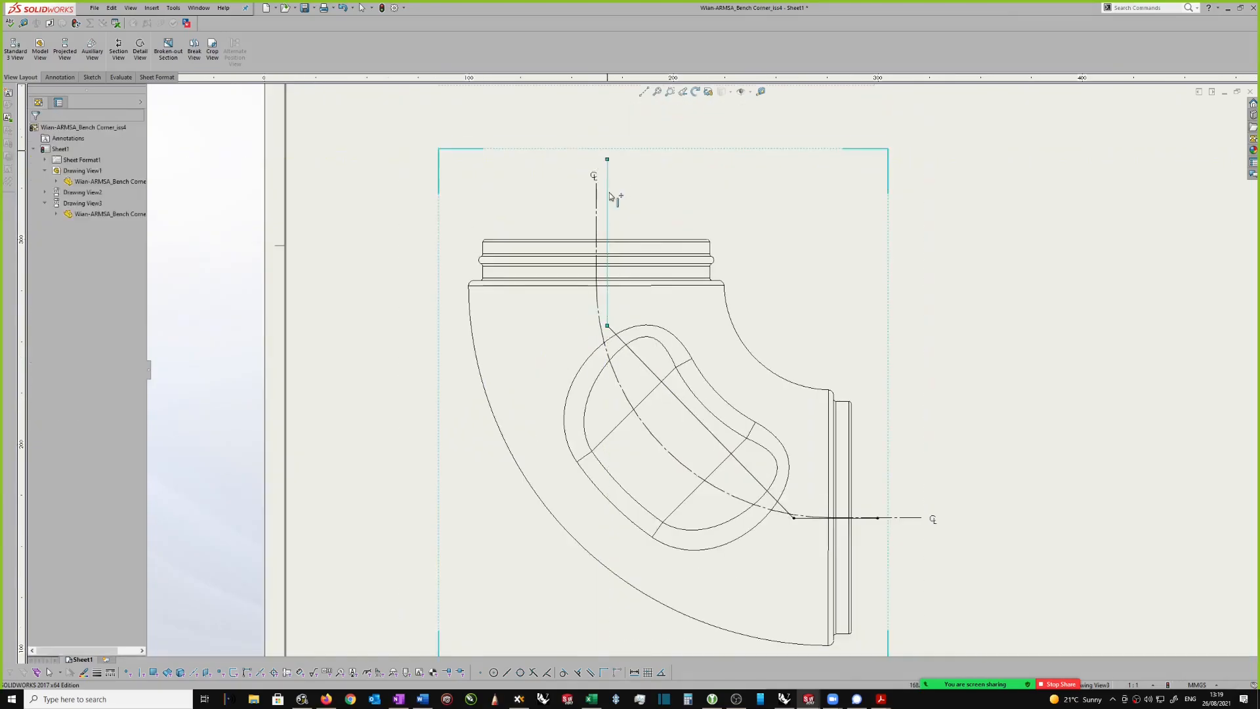
{"action": "left_click", "coordinate": [609, 192]}
{"action": "left_click", "coordinate": [597, 203], "text": "ctrl"}
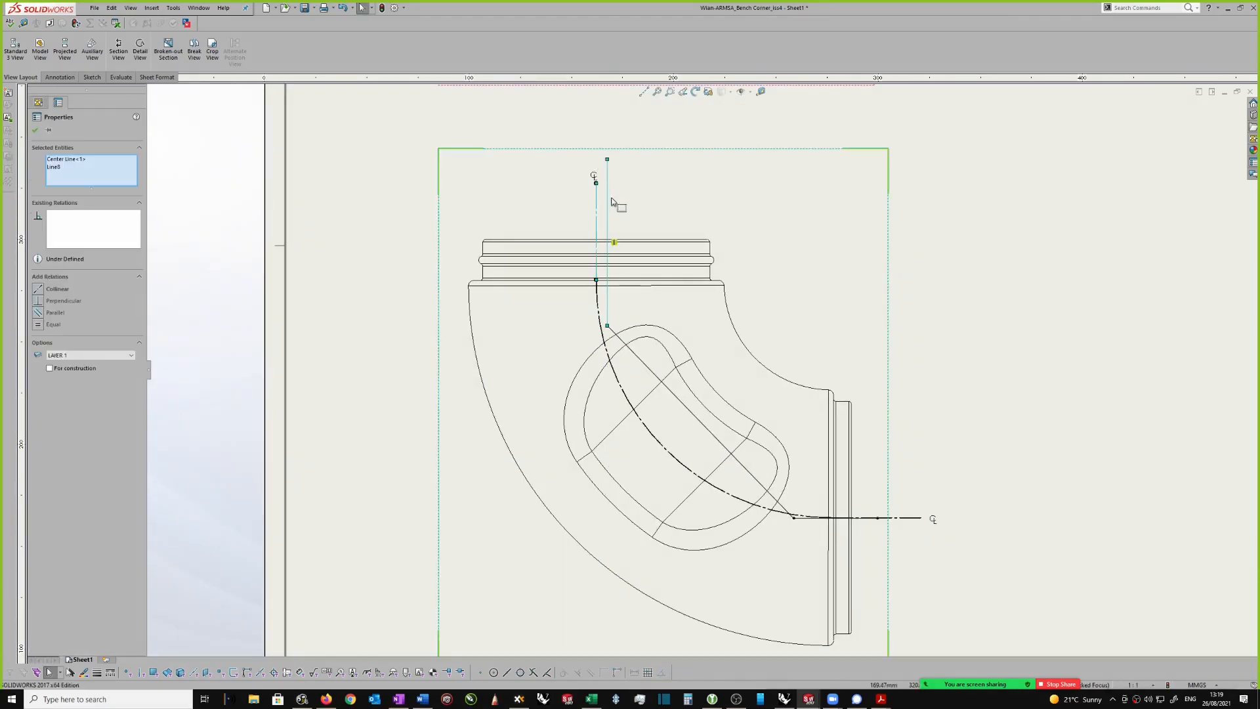
{"action": "left_click", "coordinate": [44, 288]}
Step: Make the horizontal line segment collinear with the elbow view's horizontal centerline
{"action": "scroll", "coordinate": [907, 568], "scroll_direction": "up", "scroll_amount": 2}
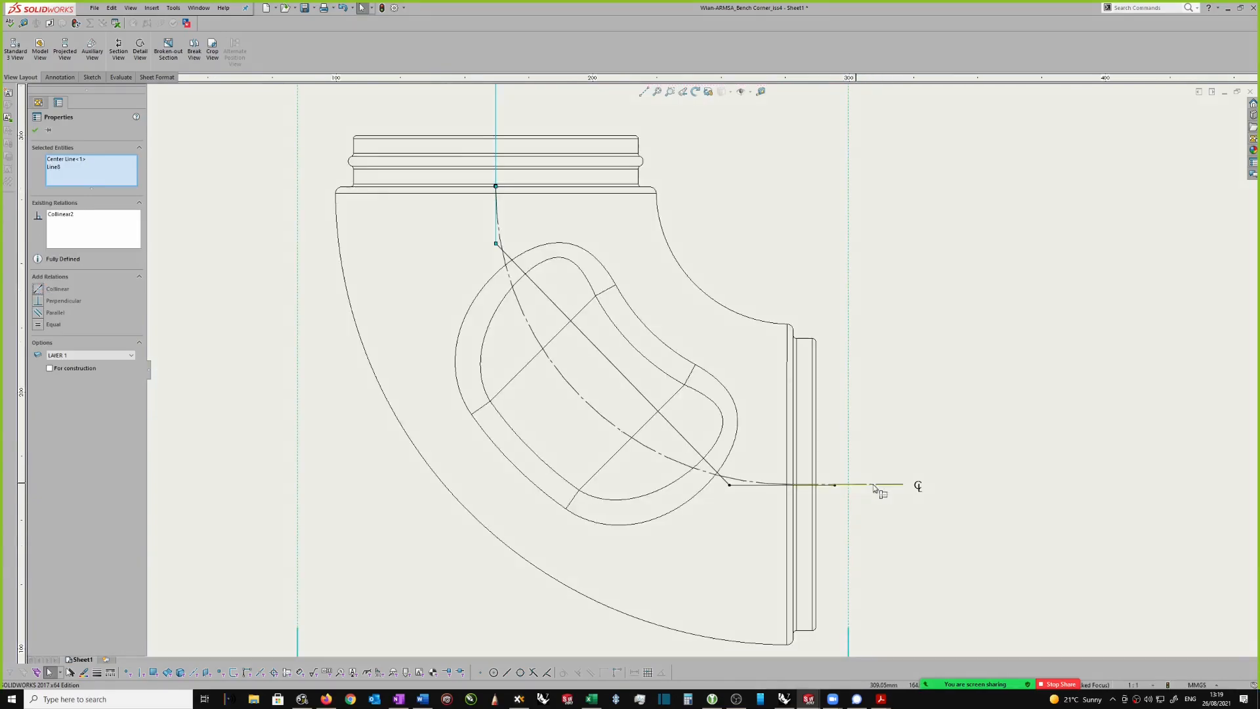
{"action": "scroll", "coordinate": [875, 488], "scroll_direction": "up", "scroll_amount": 2}
{"action": "left_click", "coordinate": [821, 487]}
{"action": "left_click", "coordinate": [801, 466], "text": "ctrl"}
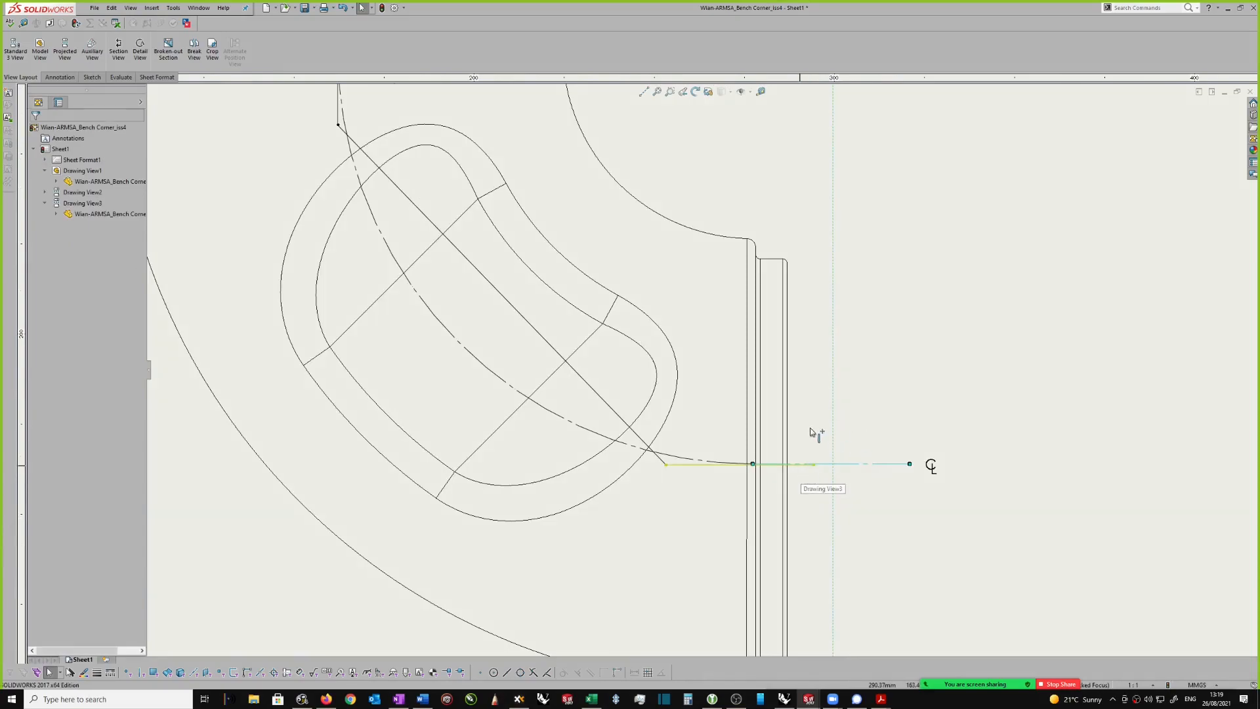
{"action": "left_click", "coordinate": [42, 289]}
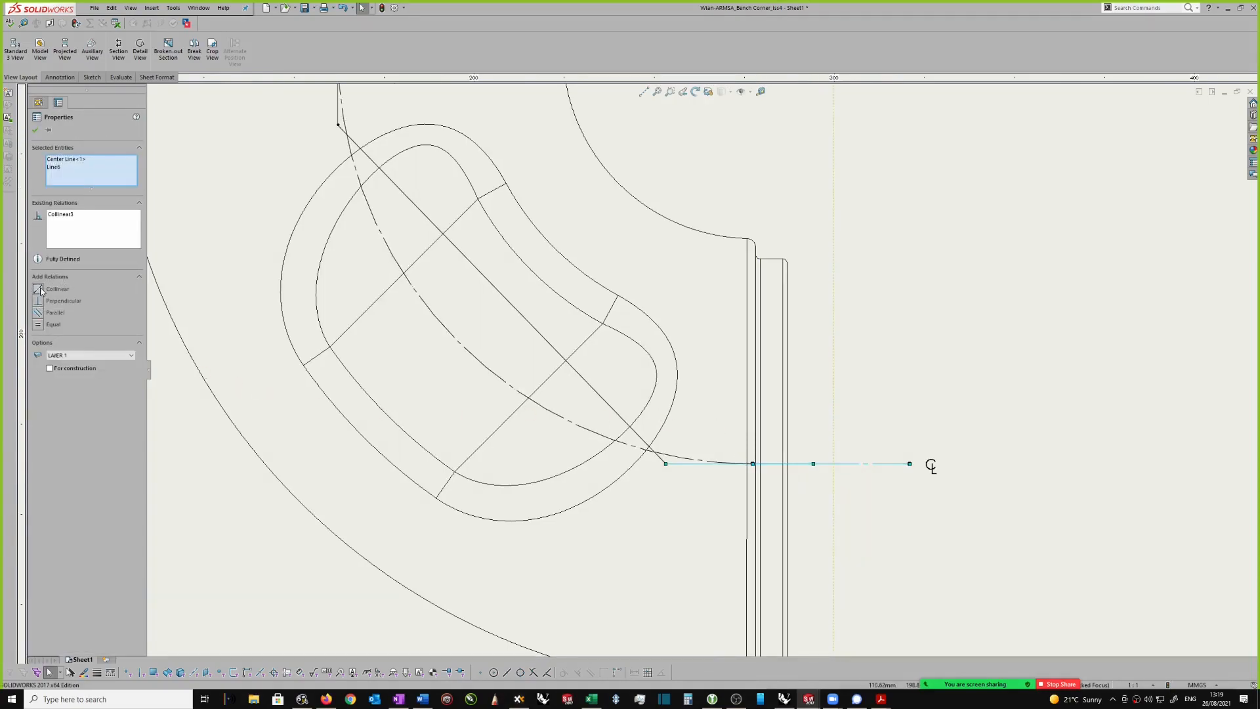
Step: Add a center mark for the elbow's inner bend arc
{"action": "scroll", "coordinate": [731, 484], "scroll_direction": "down", "scroll_amount": 1}
{"action": "scroll", "coordinate": [666, 337], "scroll_direction": "up", "scroll_amount": 1}
{"action": "scroll", "coordinate": [667, 337], "scroll_direction": "down", "scroll_amount": 3}
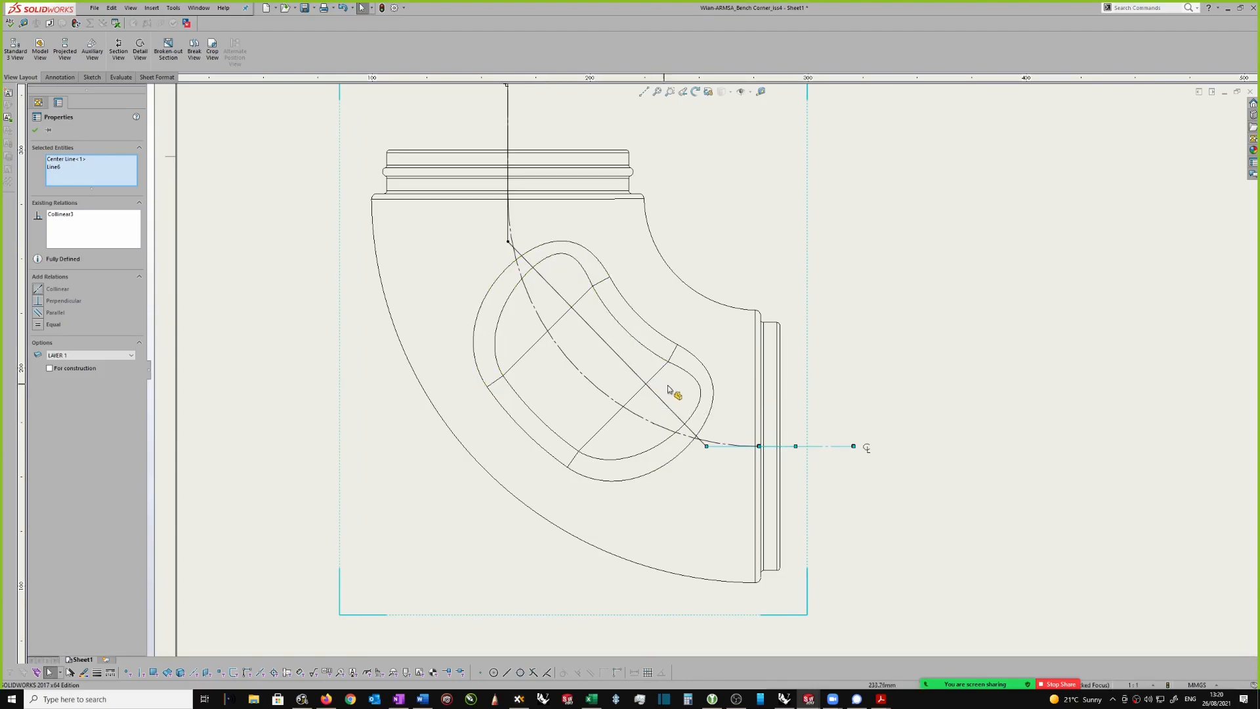
{"action": "scroll", "coordinate": [708, 414], "scroll_direction": "down", "scroll_amount": 2}
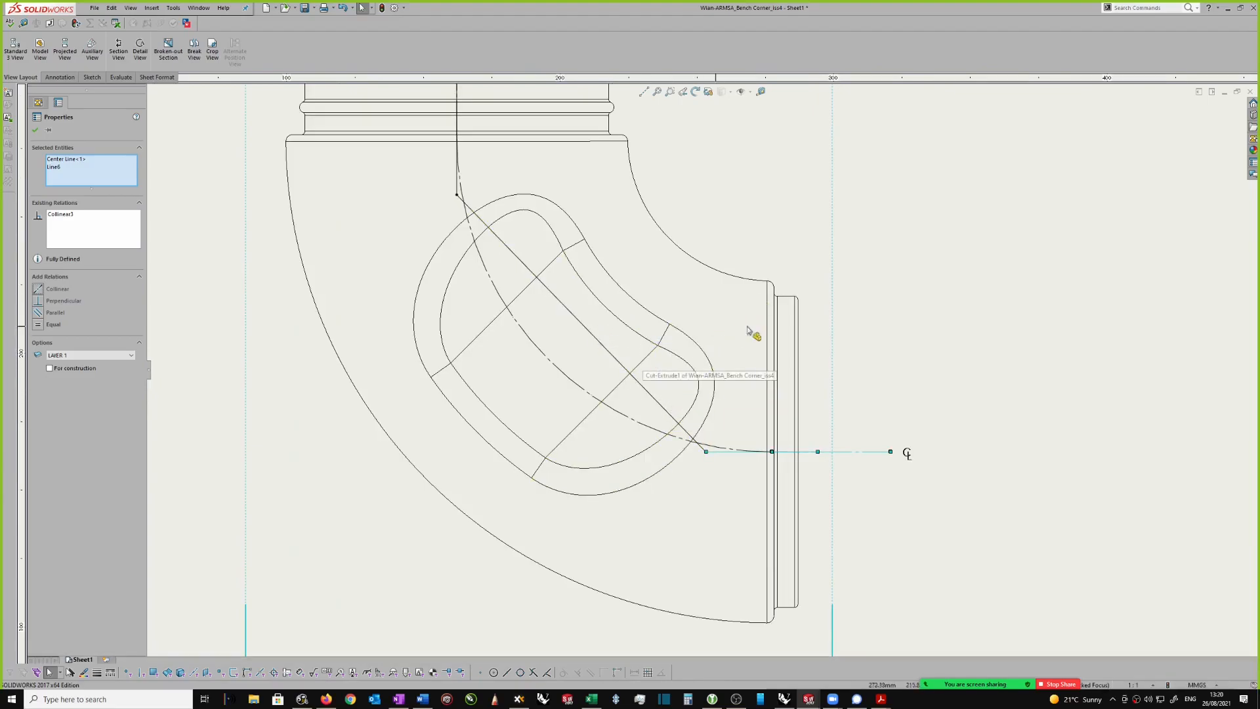
{"action": "scroll", "coordinate": [893, 245], "scroll_direction": "up", "scroll_amount": 5}
{"action": "scroll", "coordinate": [846, 259], "scroll_direction": "down", "scroll_amount": 1}
{"action": "left_click", "coordinate": [831, 277]}
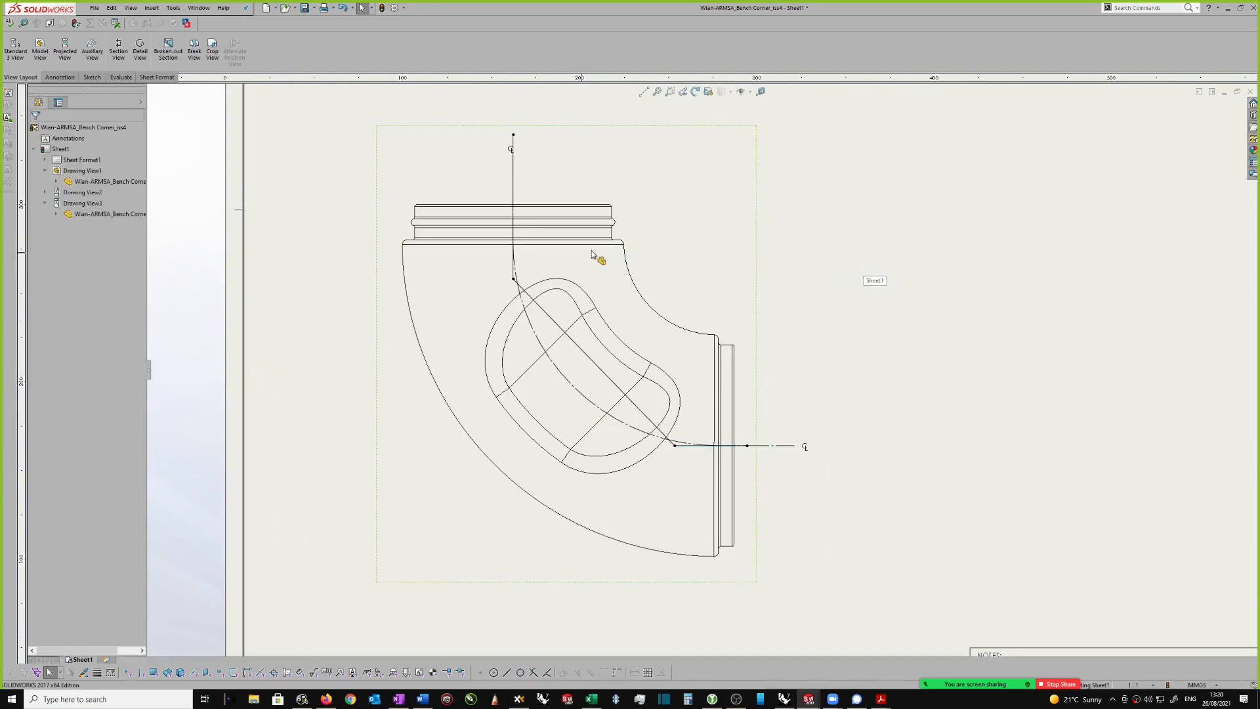
{"action": "left_click", "coordinate": [627, 265]}
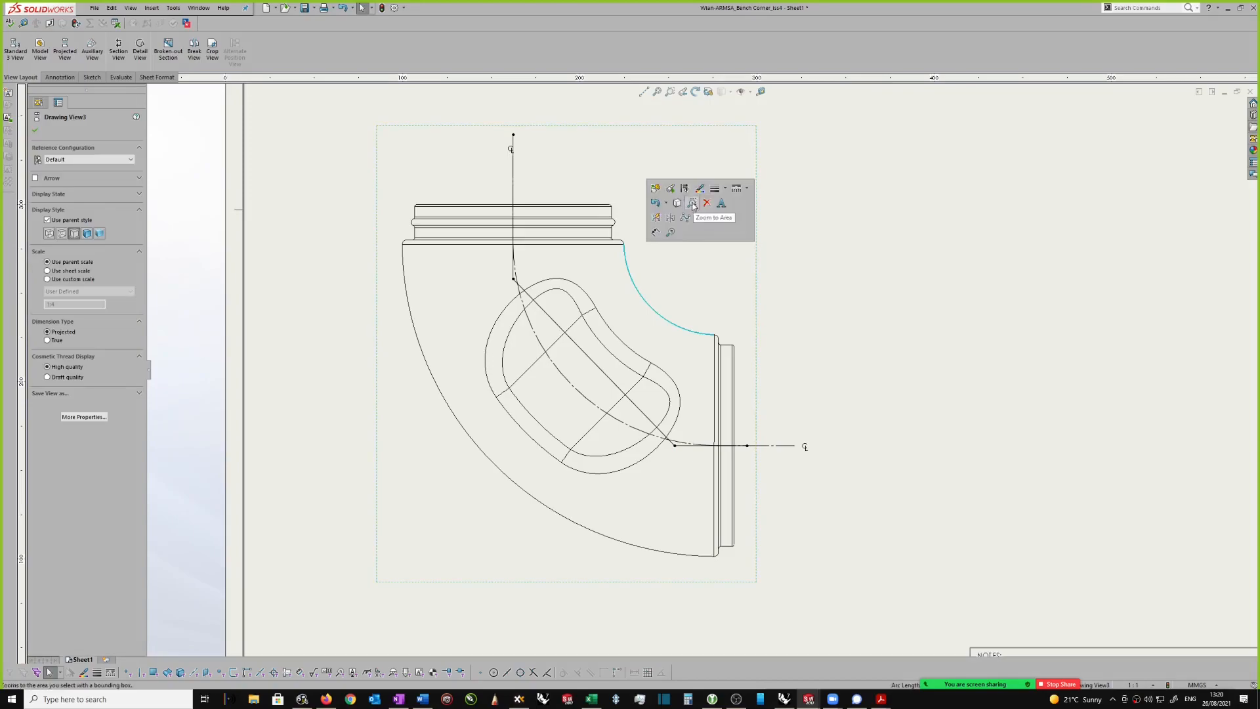
{"action": "left_click", "coordinate": [59, 77]}
{"action": "left_click", "coordinate": [389, 39]}
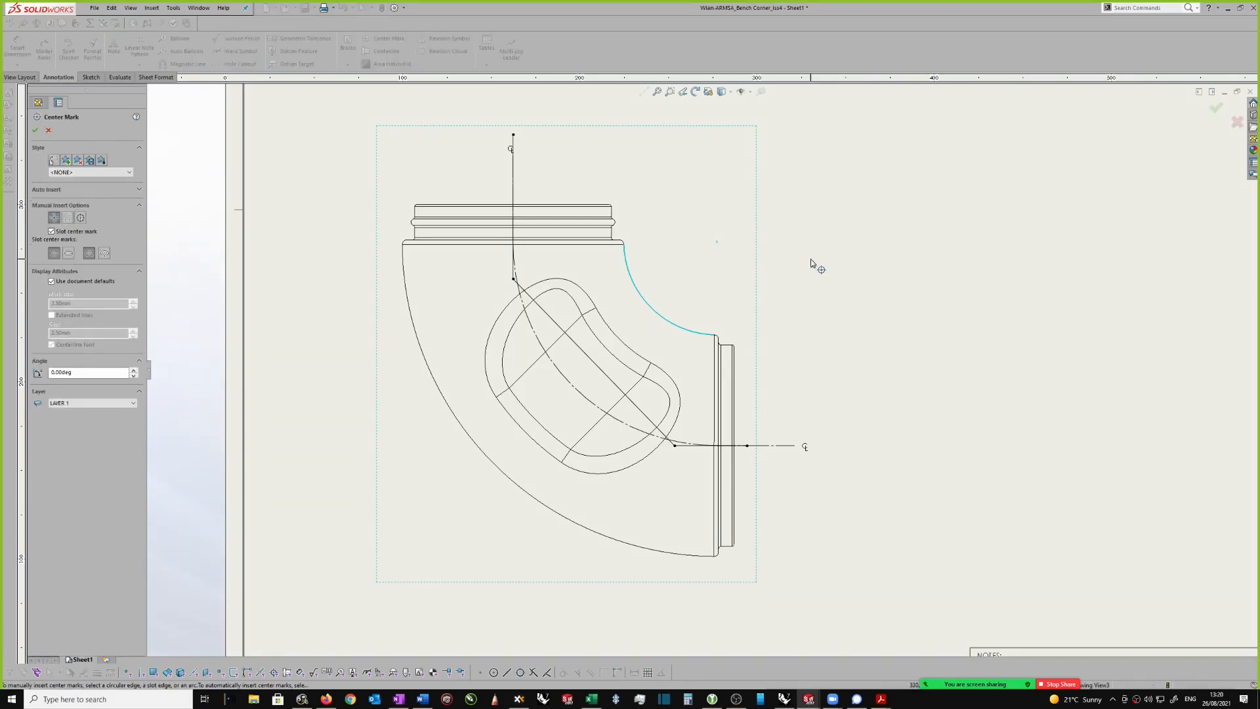
{"action": "key", "text": "Escape"}
Step: Sketch a construction centerline about 389 mm long from the inner bend's center mark to the diagonal line segment
{"action": "right_click_drag", "start_coordinate": [840, 234], "coordinate": [886, 233]}
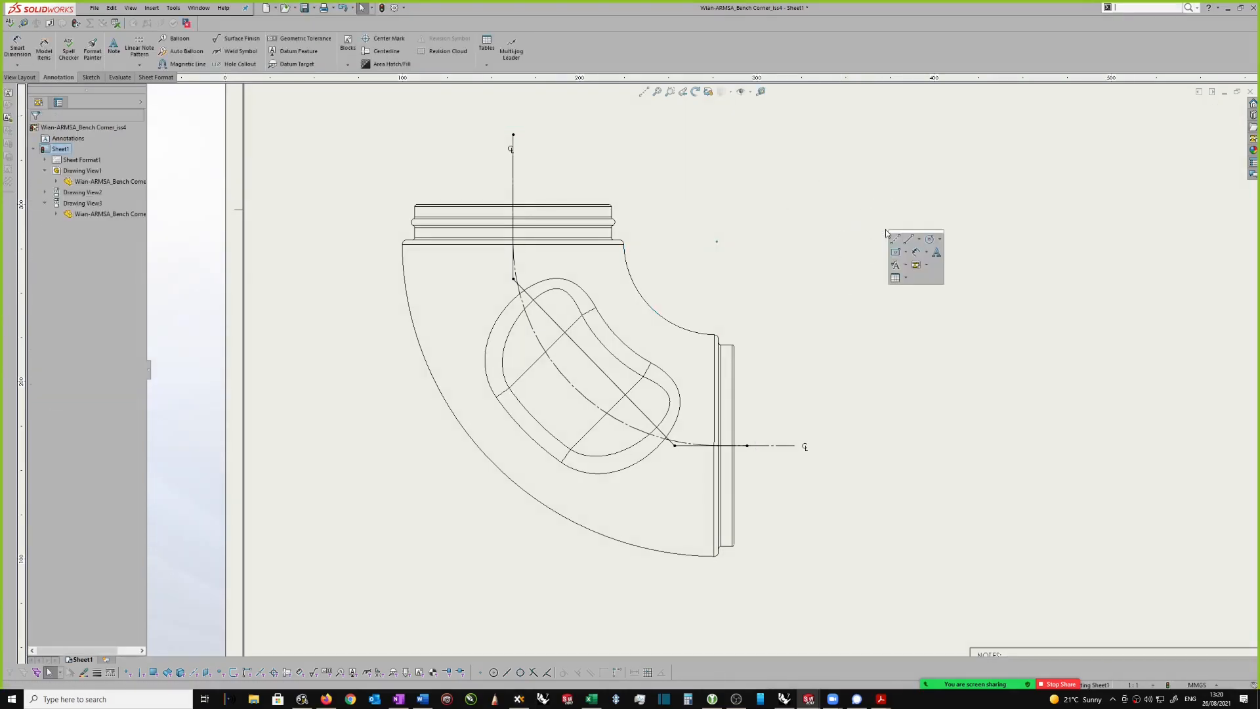
{"action": "left_click", "coordinate": [908, 240]}
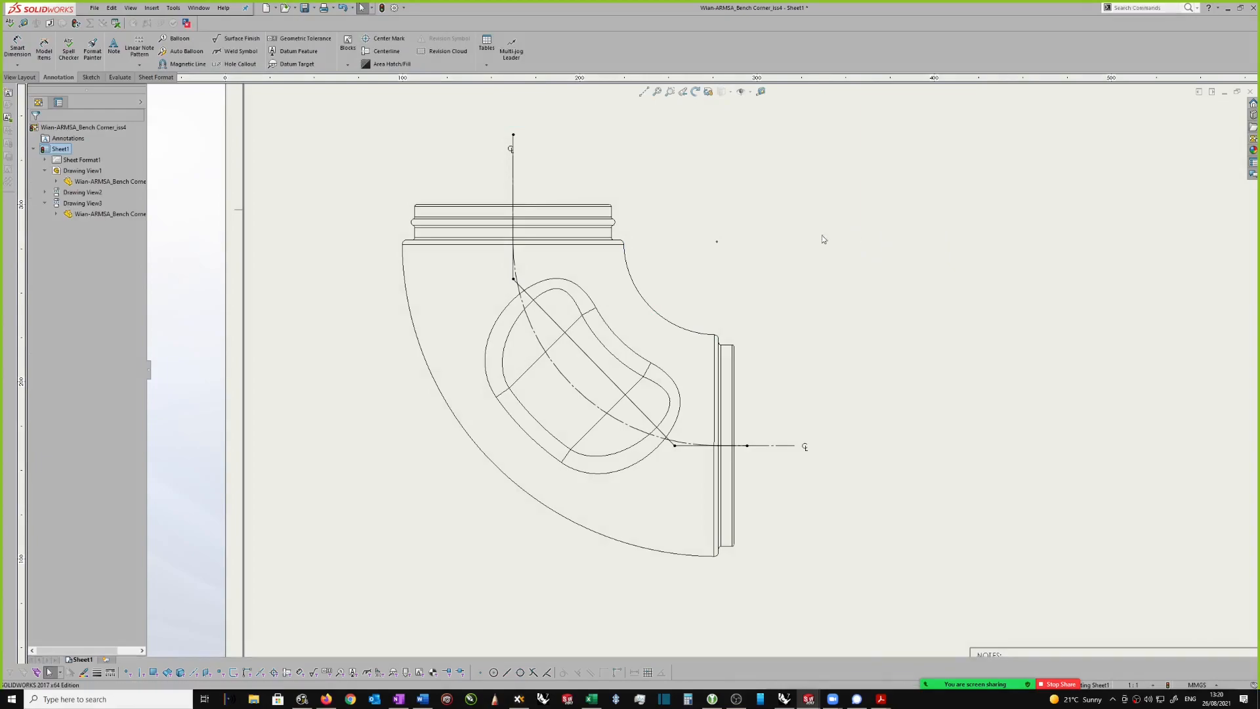
{"action": "left_click", "coordinate": [717, 241]}
{"action": "scroll", "coordinate": [595, 348], "scroll_direction": "up", "scroll_amount": 2}
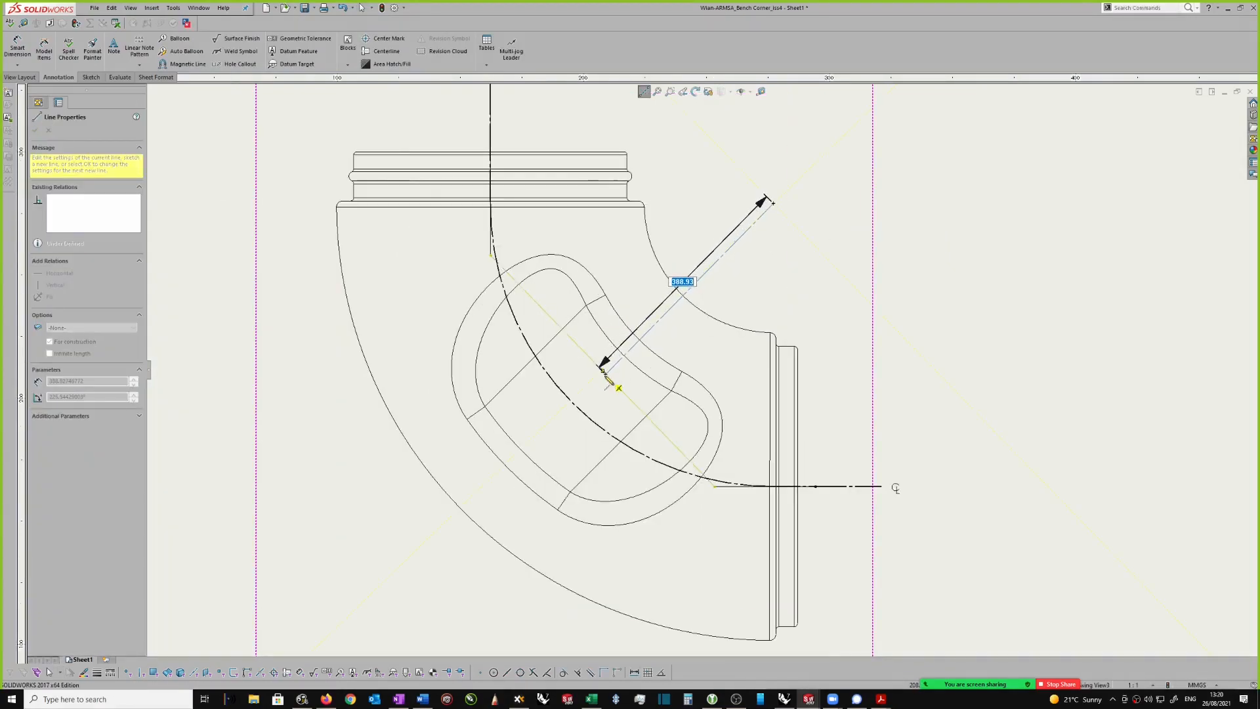
{"action": "left_click", "coordinate": [620, 385]}
{"action": "scroll", "coordinate": [621, 384], "scroll_direction": "up", "scroll_amount": 1}
{"action": "key", "text": "Escape"}
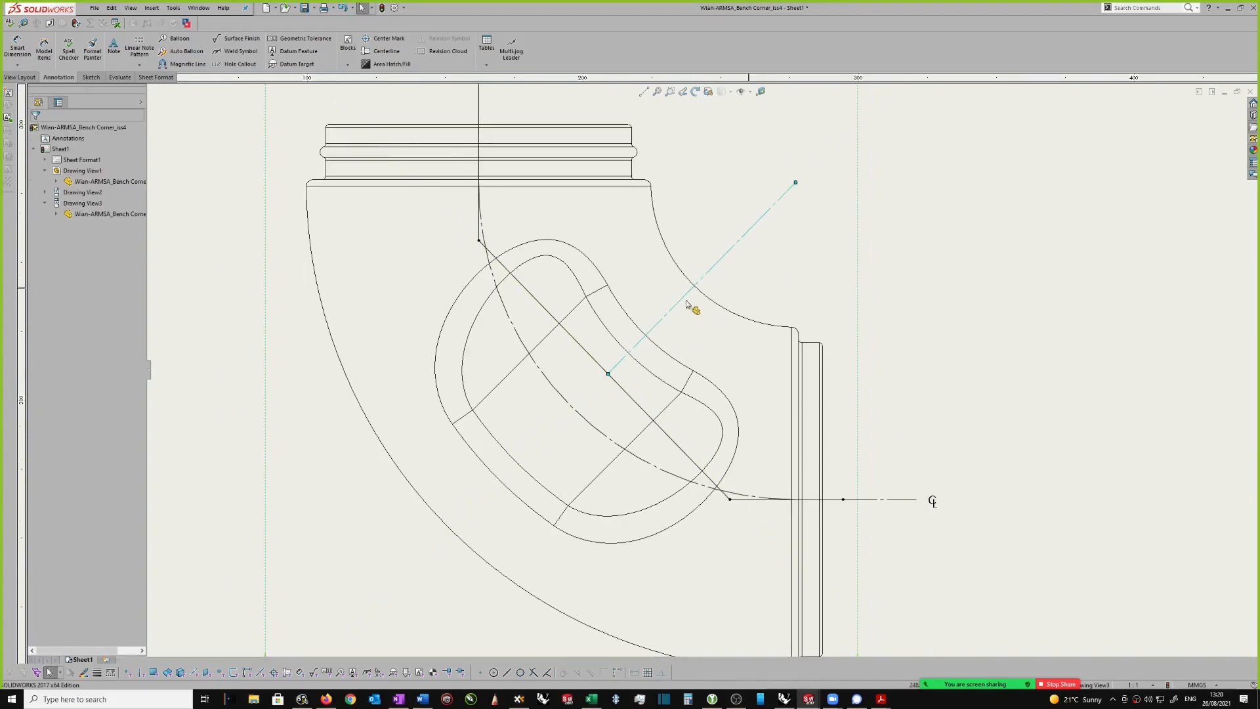
Step: Make the new construction centerline perpendicular to the diagonal line segment
{"action": "left_click", "coordinate": [624, 366]}
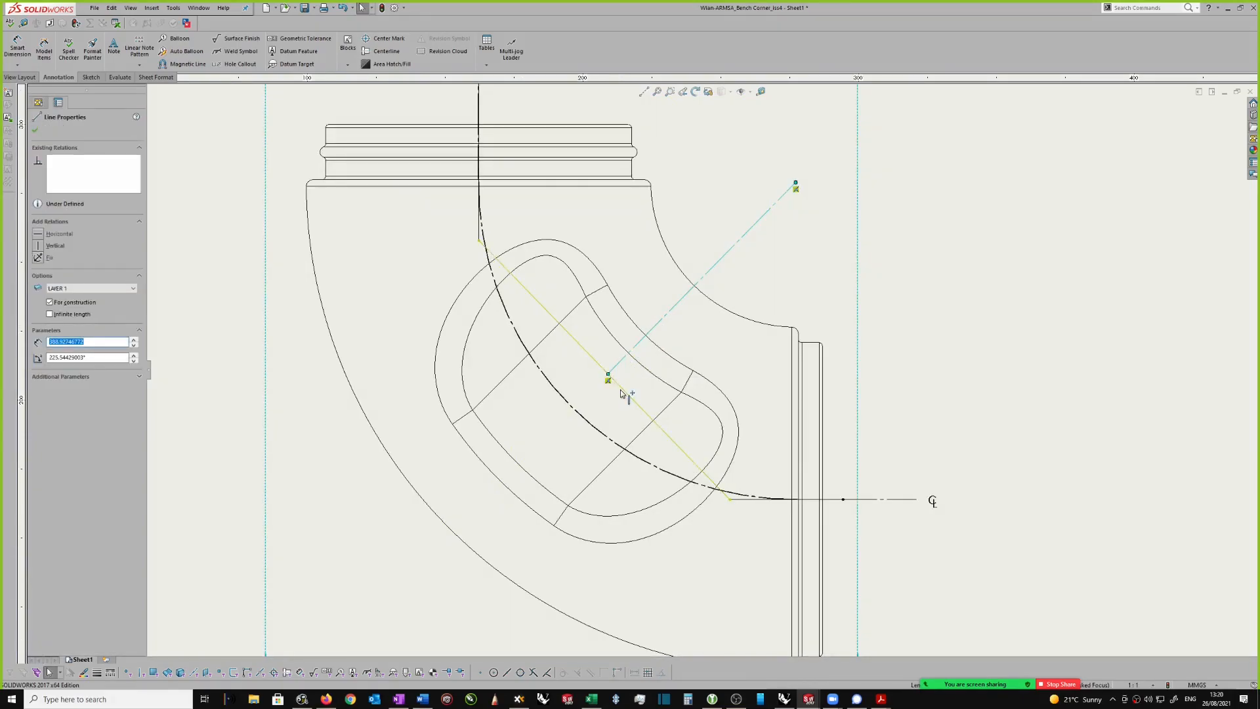
{"action": "left_click", "coordinate": [624, 391], "text": "ctrl"}
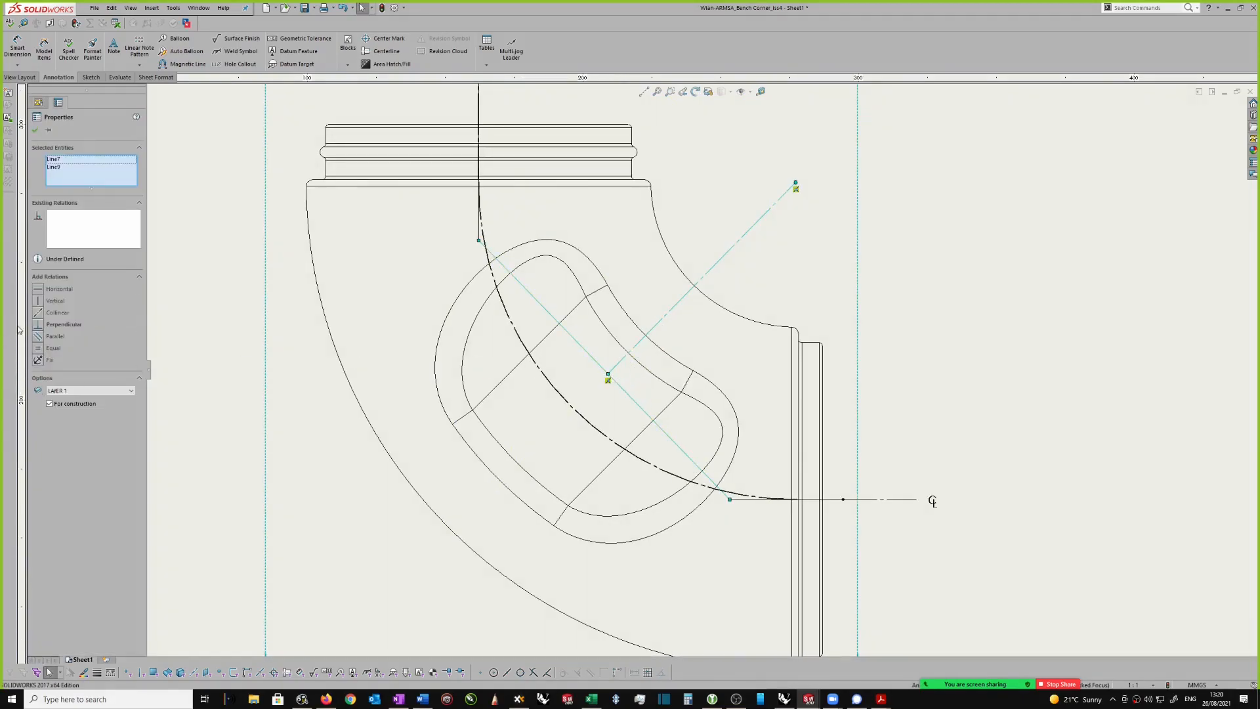
{"action": "left_click", "coordinate": [39, 325]}
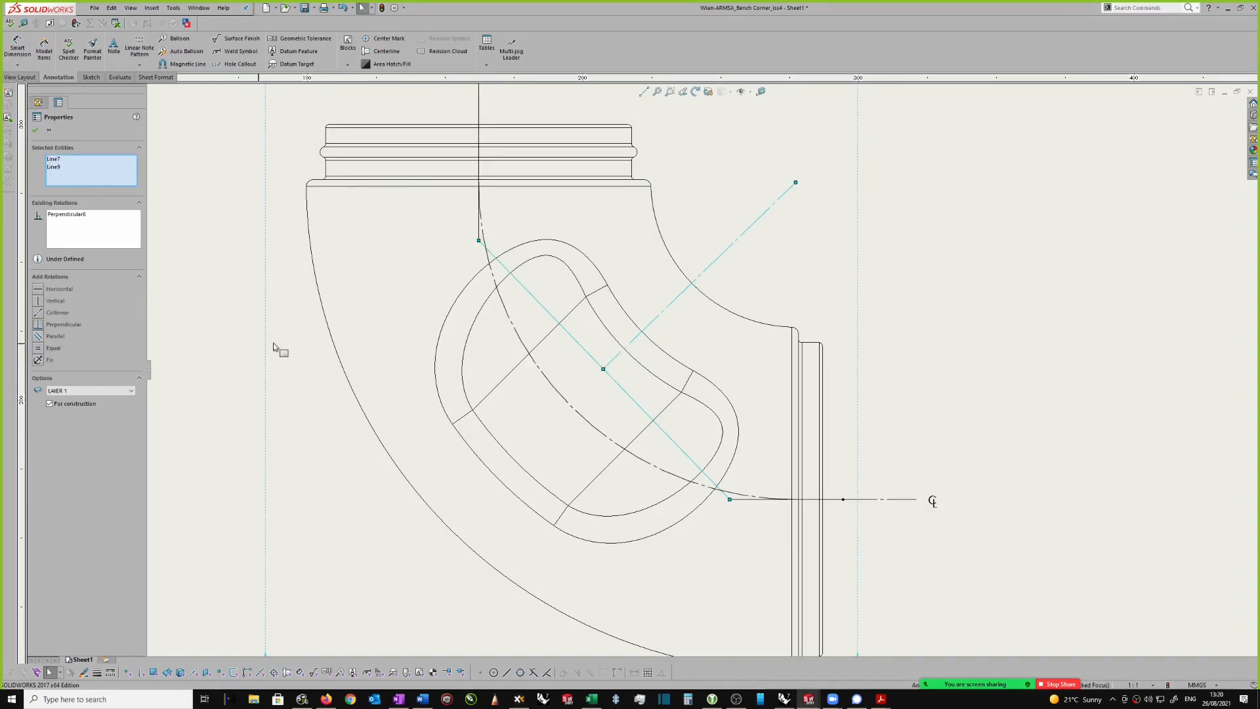
{"action": "left_click", "coordinate": [36, 131]}
Step: Dimension the construction centerline's angle from the vertical at its upper end and set it to 45 degrees
{"action": "scroll", "coordinate": [873, 250], "scroll_direction": "down", "scroll_amount": 2}
{"action": "right_click_drag", "start_coordinate": [924, 229], "coordinate": [923, 197]}
{"action": "left_click", "coordinate": [722, 232]}
{"action": "scroll", "coordinate": [763, 208], "scroll_direction": "down", "scroll_amount": 1}
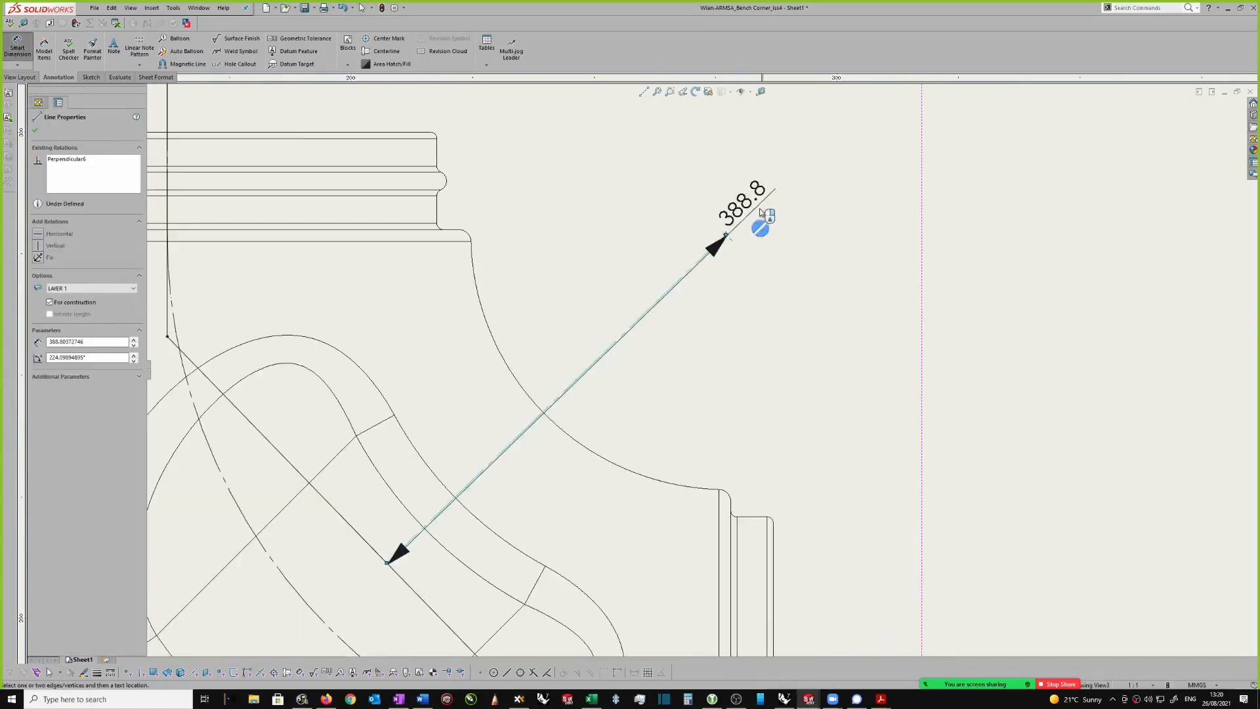
{"action": "left_click", "coordinate": [726, 235]}
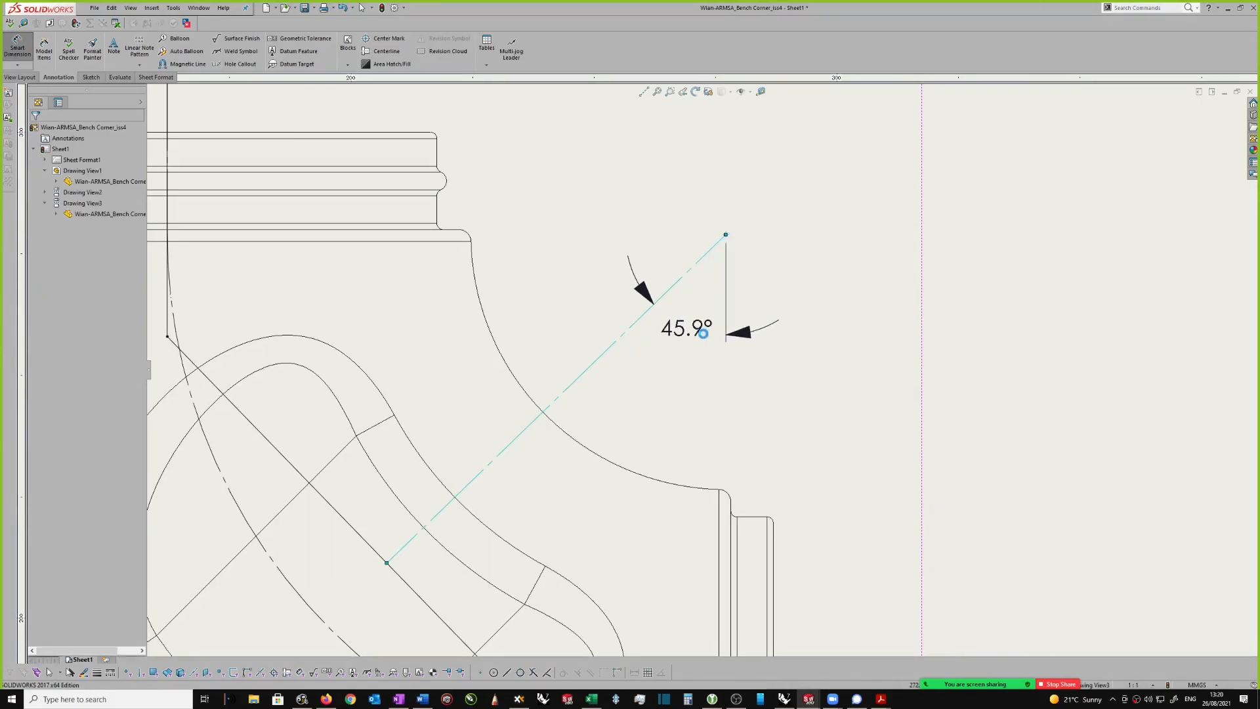
{"action": "left_click", "coordinate": [703, 333]}
{"action": "type", "text": "45"}
{"action": "key", "text": "Return"}
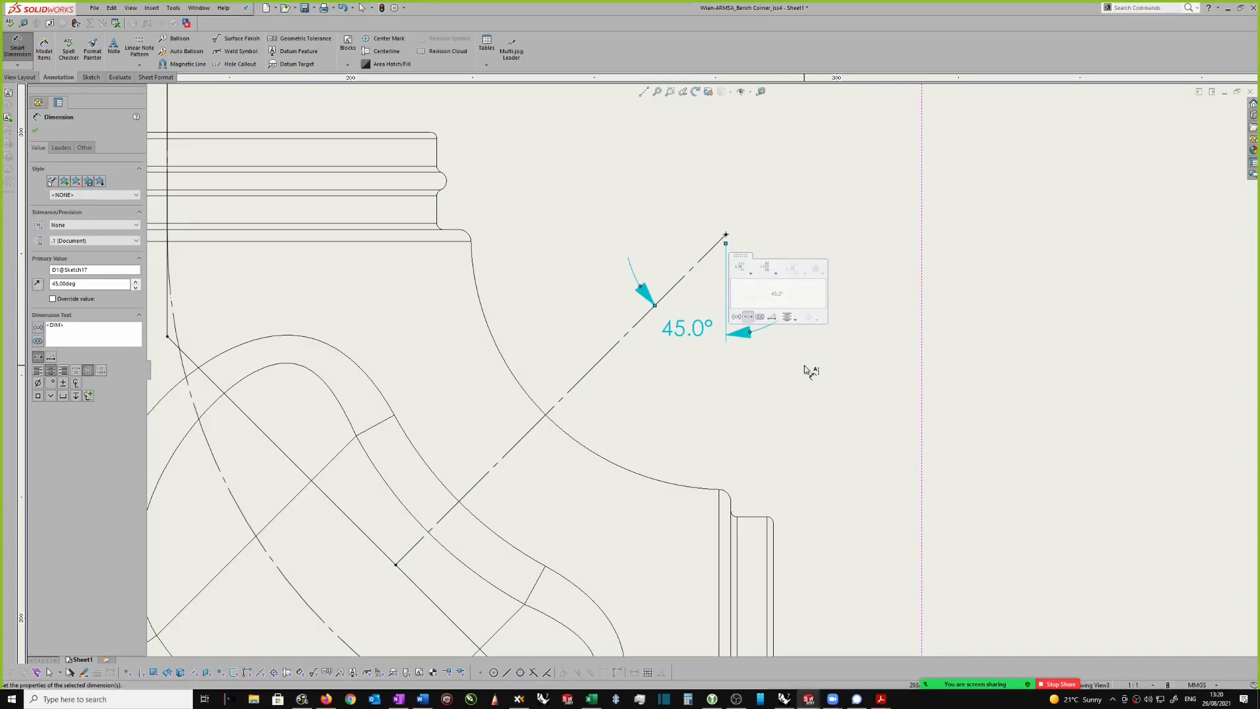
{"action": "left_click", "coordinate": [798, 368]}
{"action": "scroll", "coordinate": [706, 376], "scroll_direction": "up", "scroll_amount": 3}
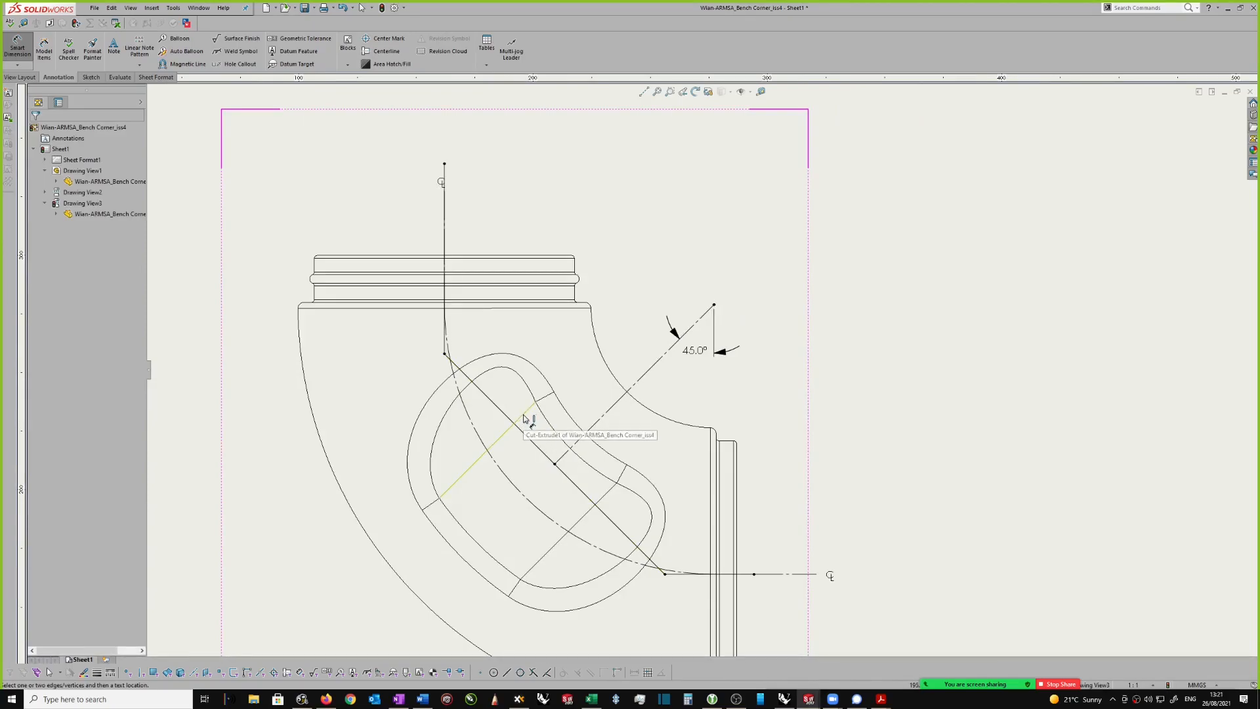
Step: Hide the 45-degree angle dimension on the construction centerline in the elbow view
{"action": "scroll", "coordinate": [715, 311], "scroll_direction": "down", "scroll_amount": 2}
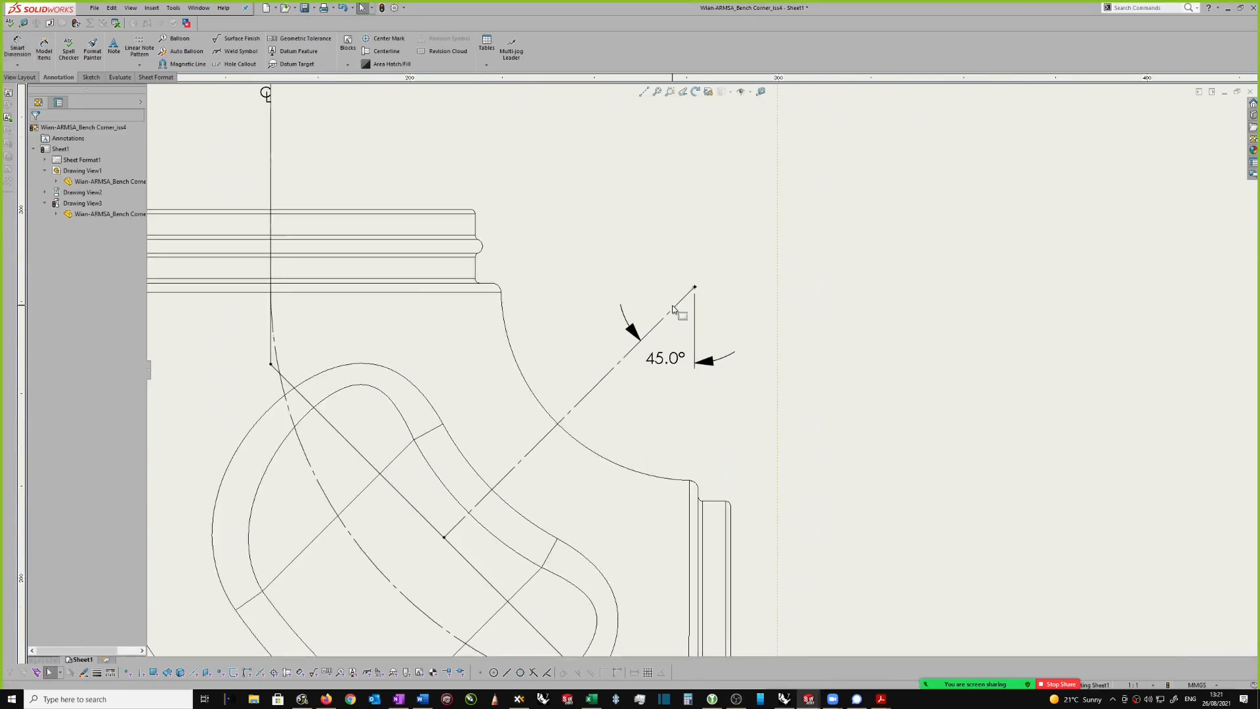
{"action": "left_click", "coordinate": [669, 361]}
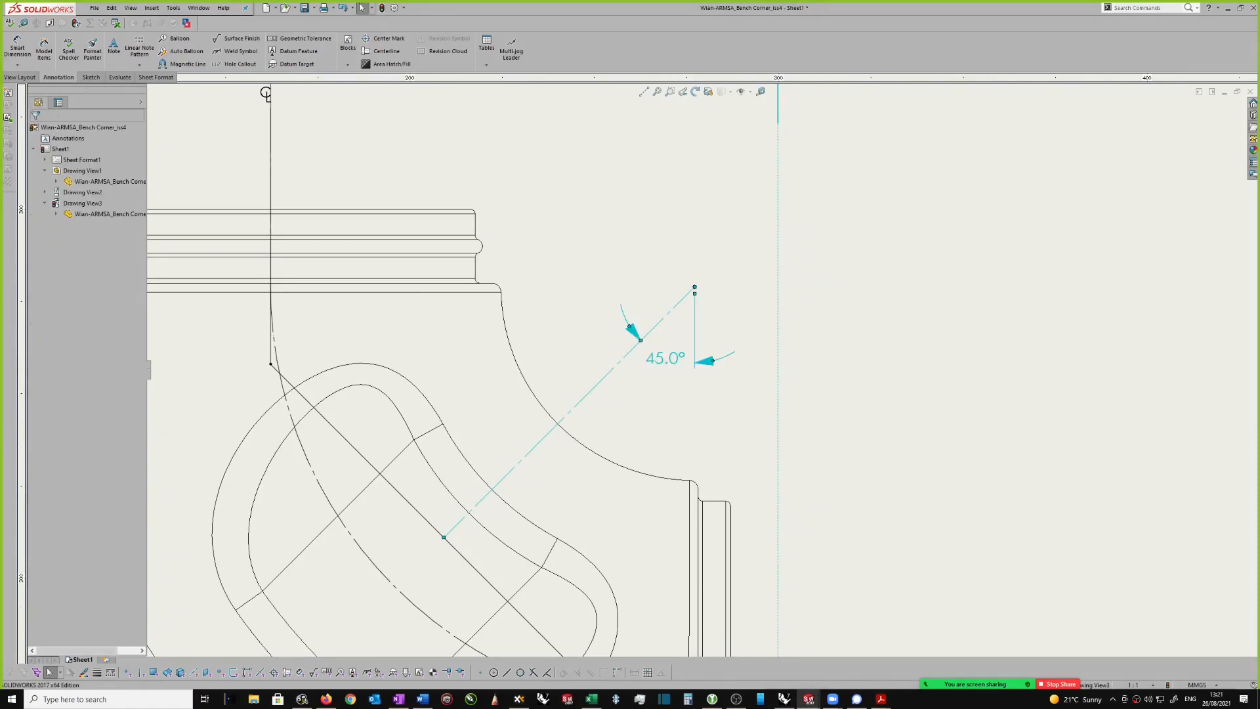
{"action": "scroll", "coordinate": [686, 376], "scroll_direction": "up", "scroll_amount": 3}
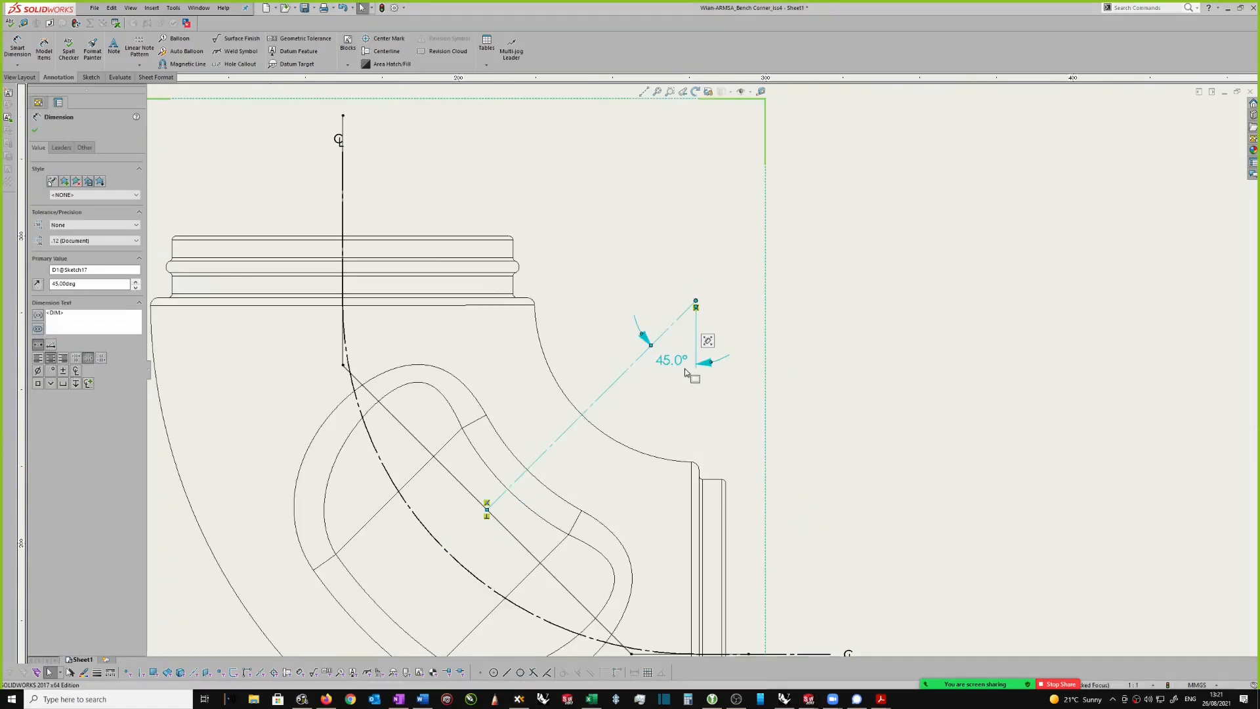
{"action": "right_click", "coordinate": [802, 387]}
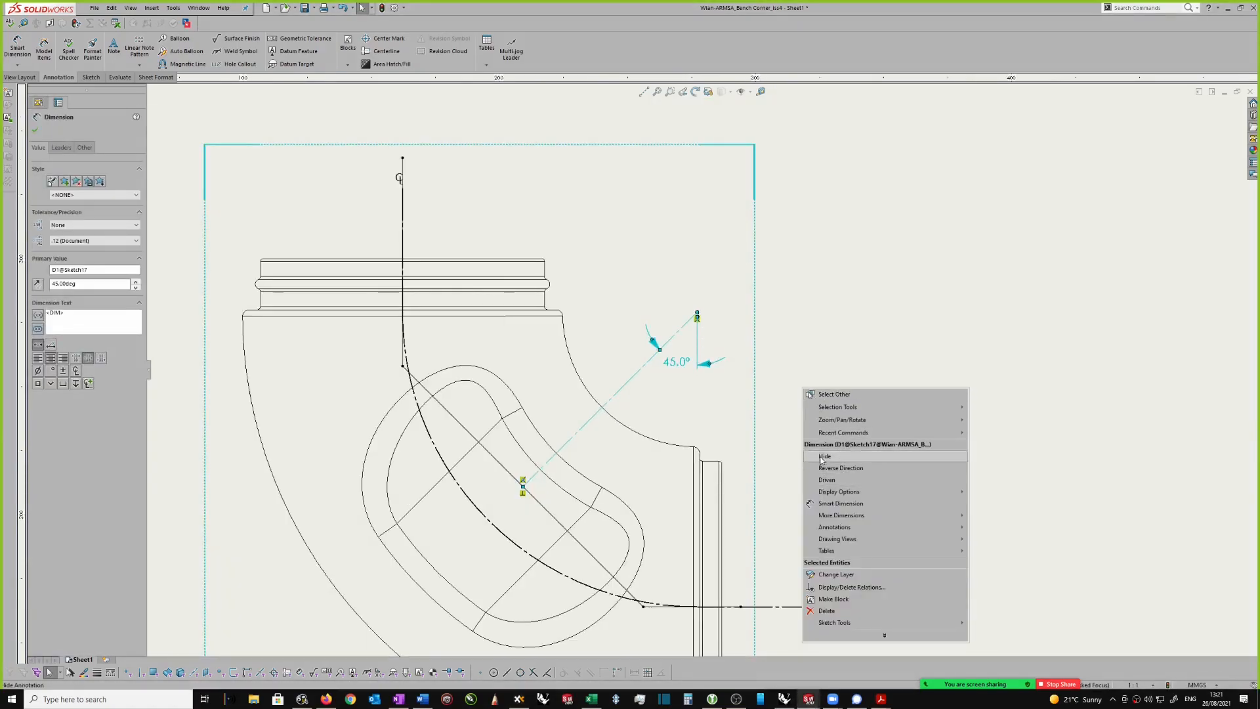
{"action": "left_click", "coordinate": [825, 456]}
{"action": "scroll", "coordinate": [755, 325], "scroll_direction": "down", "scroll_amount": 1}
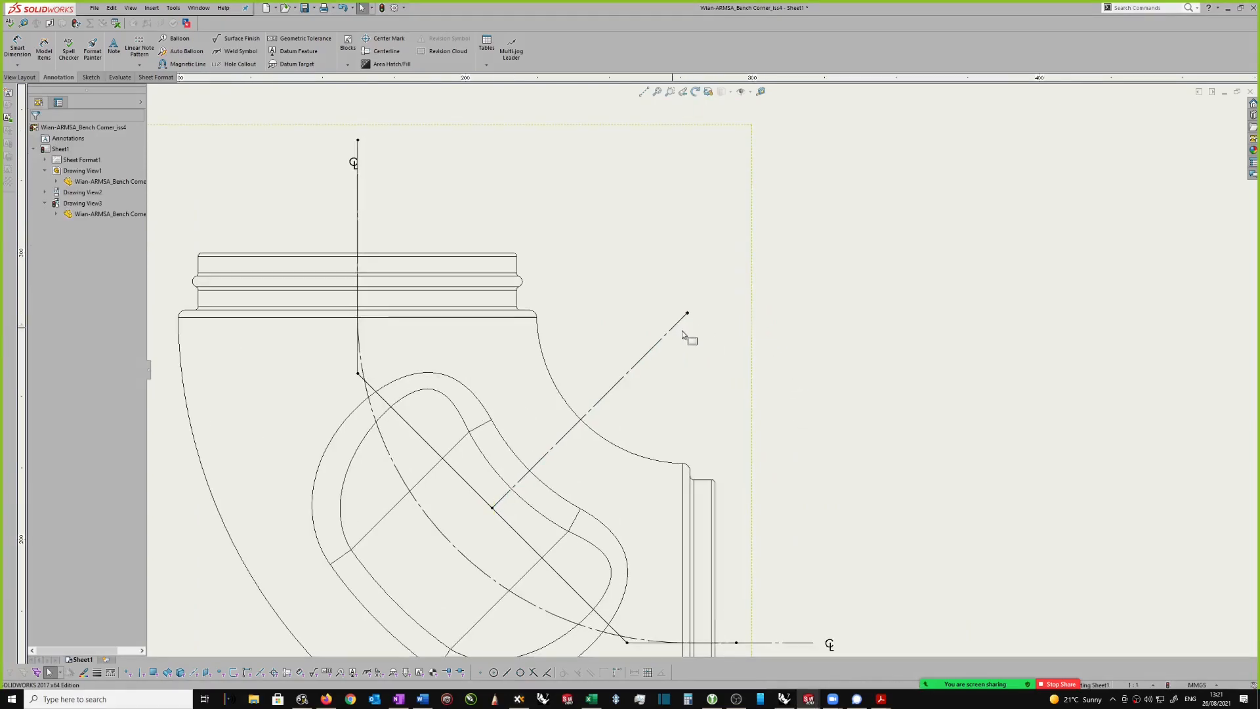
Step: Extend the horizontal cutting-path line farther past the elbow's side opening and shorten the vertical one above its upper opening
{"action": "scroll", "coordinate": [657, 364], "scroll_direction": "up", "scroll_amount": 1}
{"action": "scroll", "coordinate": [594, 491], "scroll_direction": "up", "scroll_amount": 4}
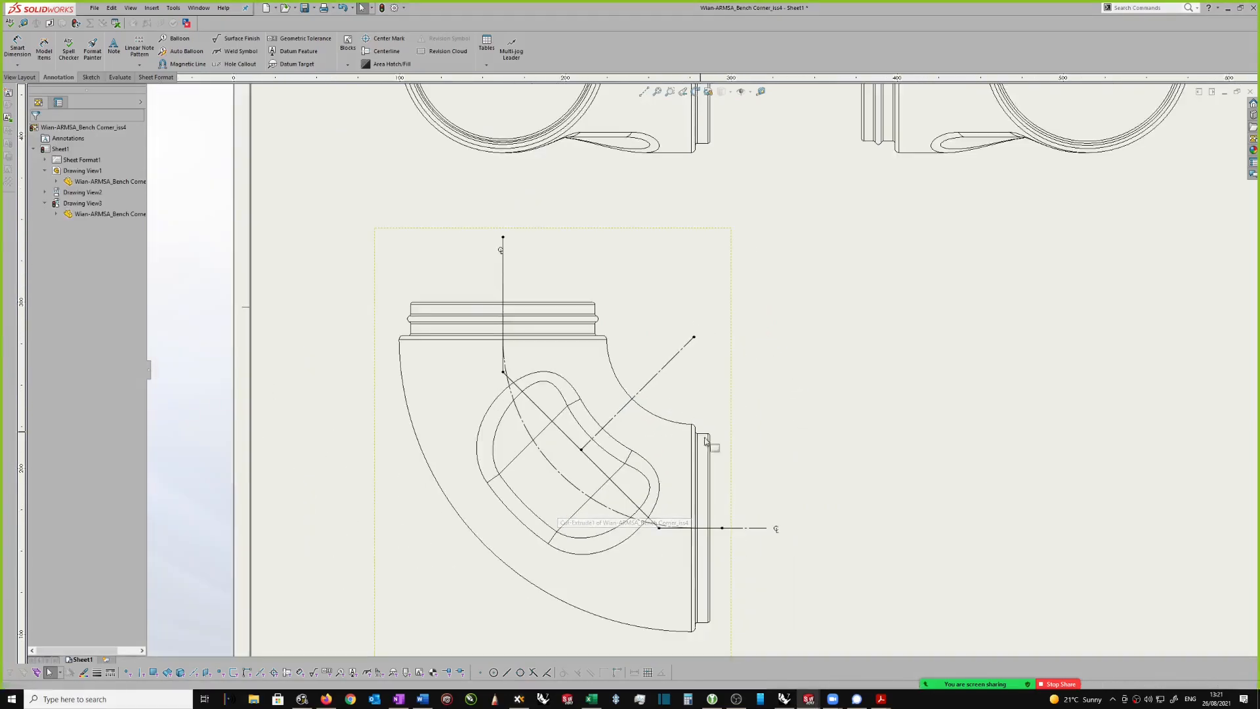
{"action": "scroll", "coordinate": [624, 526], "scroll_direction": "down", "scroll_amount": 3}
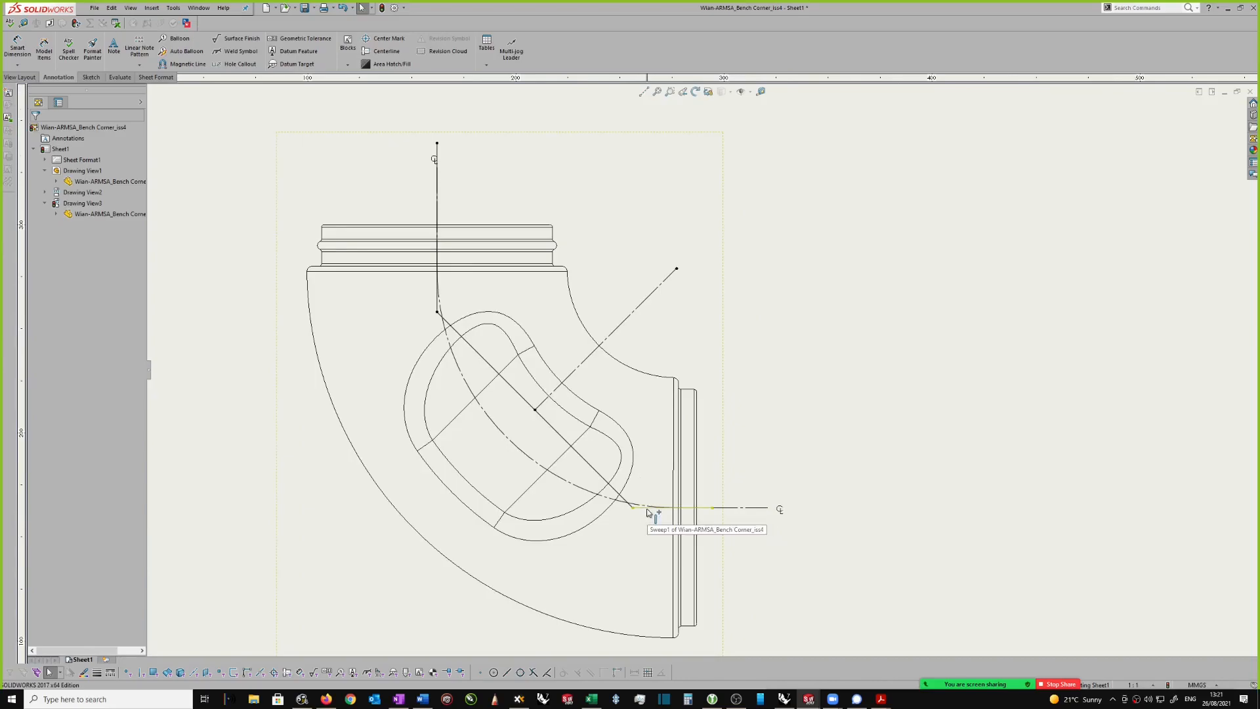
{"action": "scroll", "coordinate": [722, 515], "scroll_direction": "down", "scroll_amount": 1}
{"action": "left_click_drag", "start_coordinate": [707, 494], "coordinate": [753, 493]}
{"action": "scroll", "coordinate": [644, 397], "scroll_direction": "up", "scroll_amount": 2}
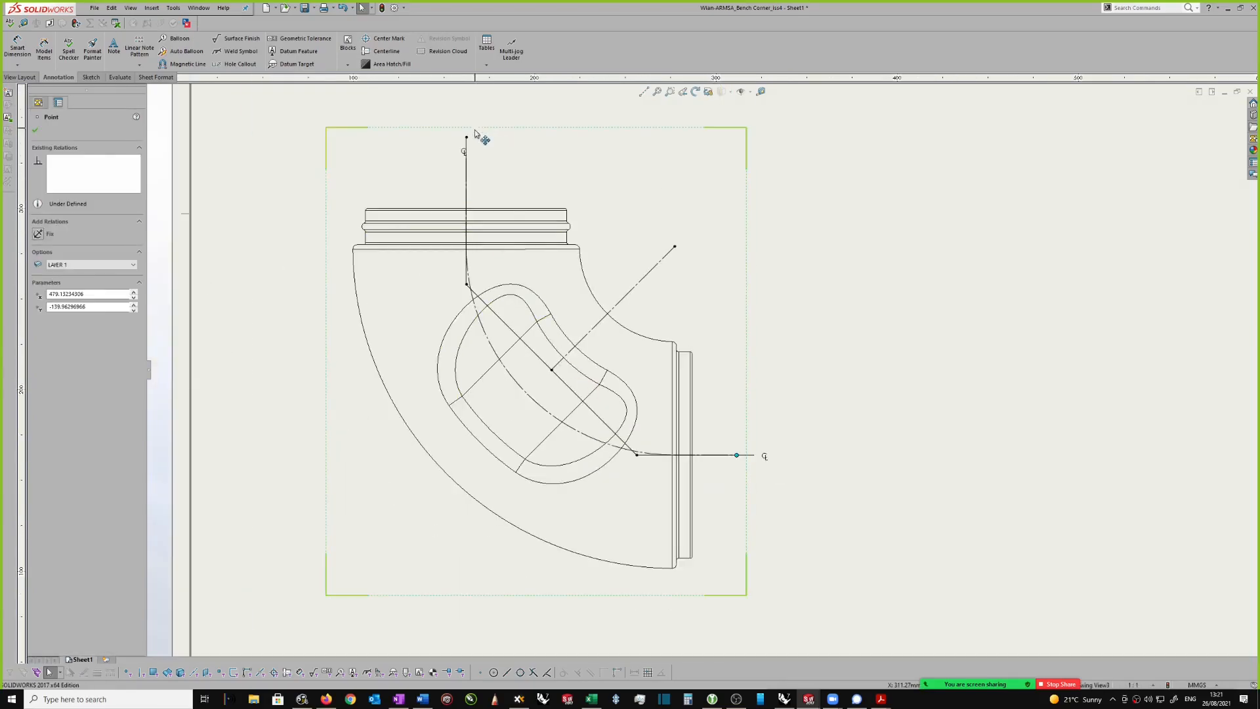
{"action": "left_click_drag", "start_coordinate": [468, 139], "coordinate": [476, 182]}
{"action": "scroll", "coordinate": [467, 149], "scroll_direction": "down", "scroll_amount": 2}
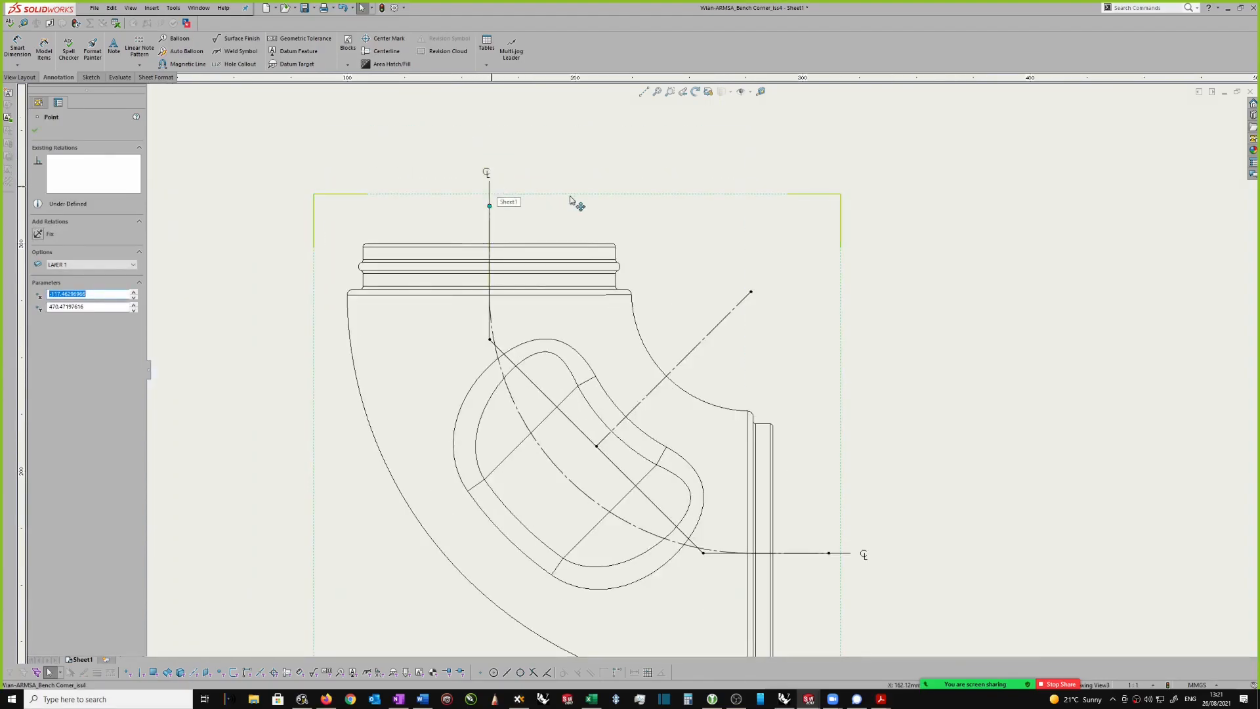
{"action": "scroll", "coordinate": [703, 367], "scroll_direction": "up", "scroll_amount": 2}
{"action": "left_click", "coordinate": [873, 388]}
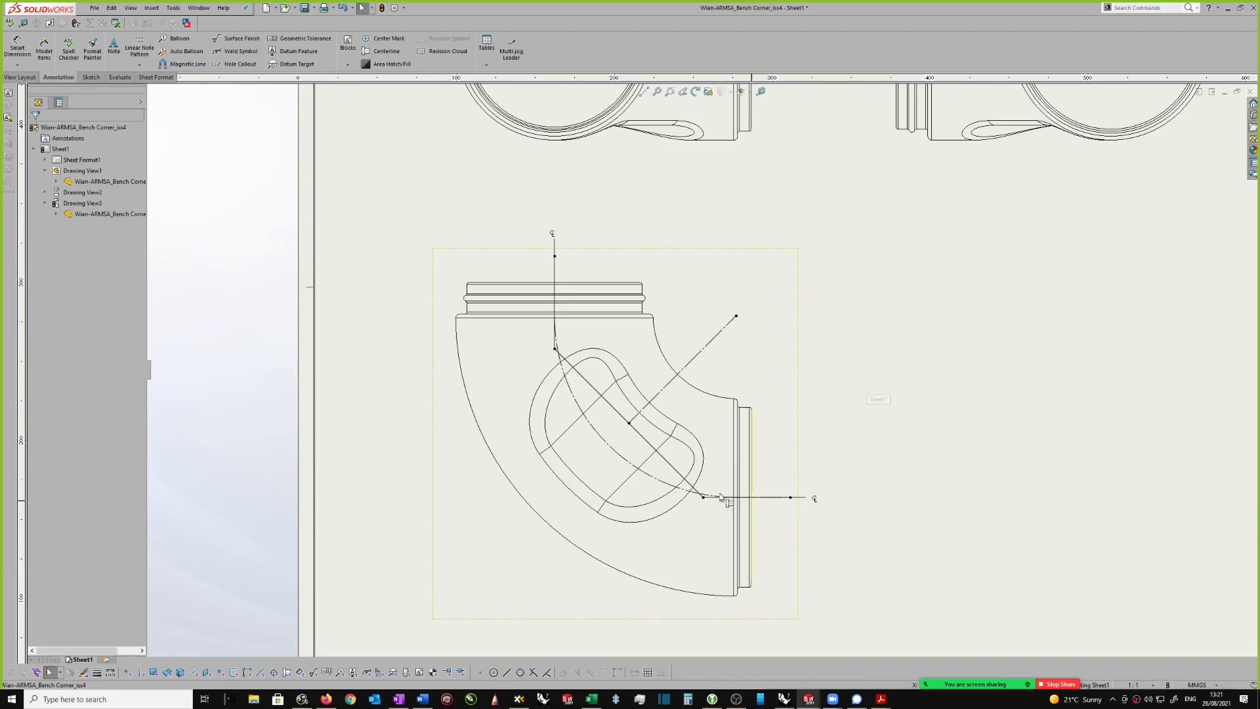
Step: Create section view C-C from the angled sketch path in the elbow view and place it beside that view
{"action": "left_click", "coordinate": [672, 467]}
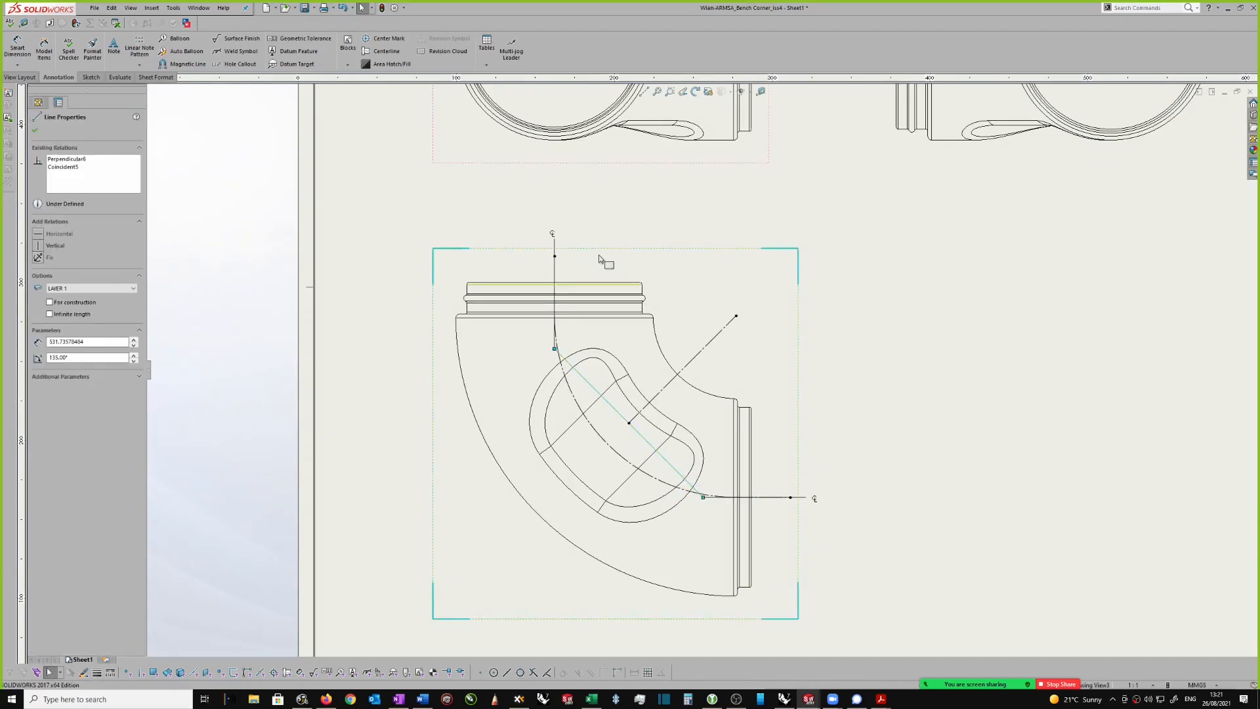
{"action": "left_click", "coordinate": [21, 77]}
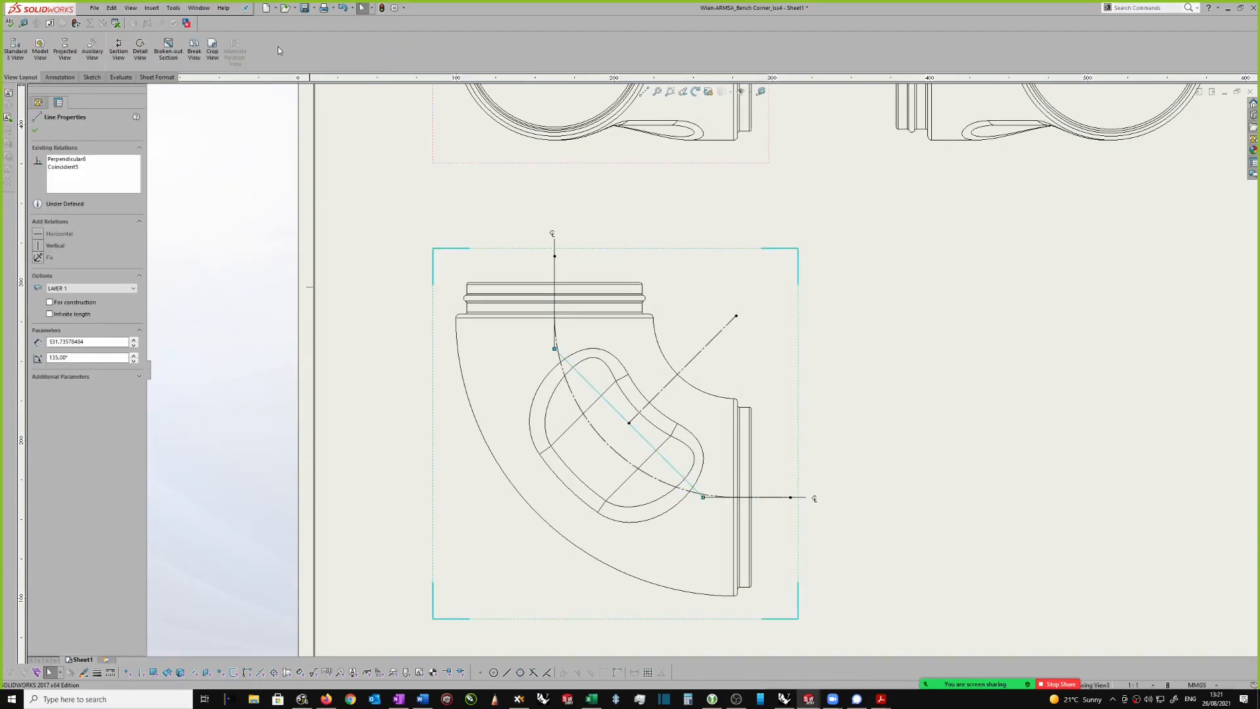
{"action": "left_click", "coordinate": [118, 49]}
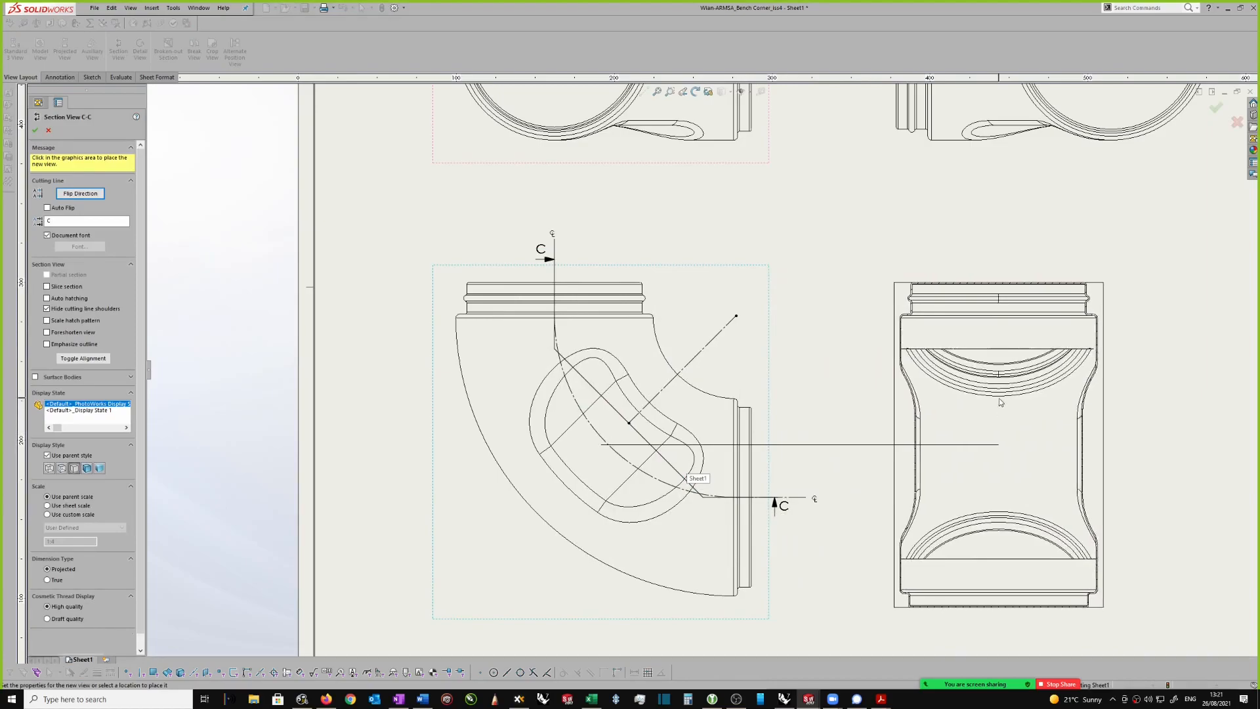
{"action": "scroll", "coordinate": [999, 398], "scroll_direction": "up", "scroll_amount": 3}
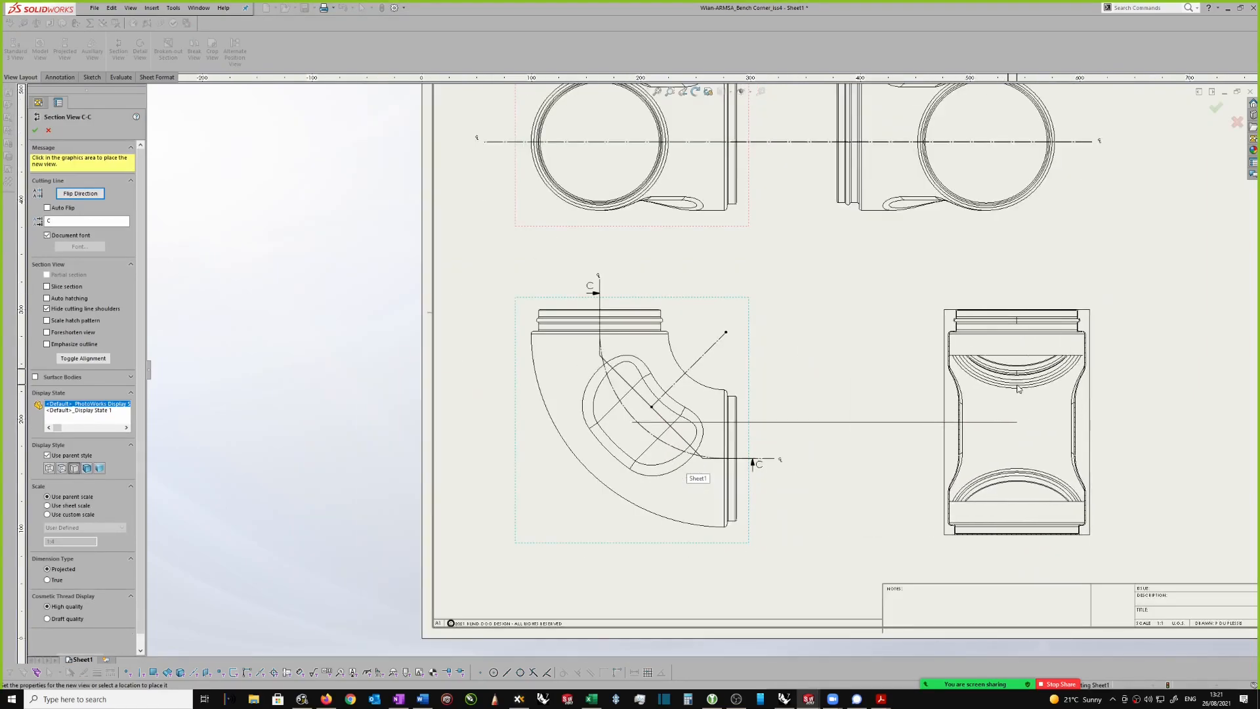
{"action": "left_click", "coordinate": [1014, 388]}
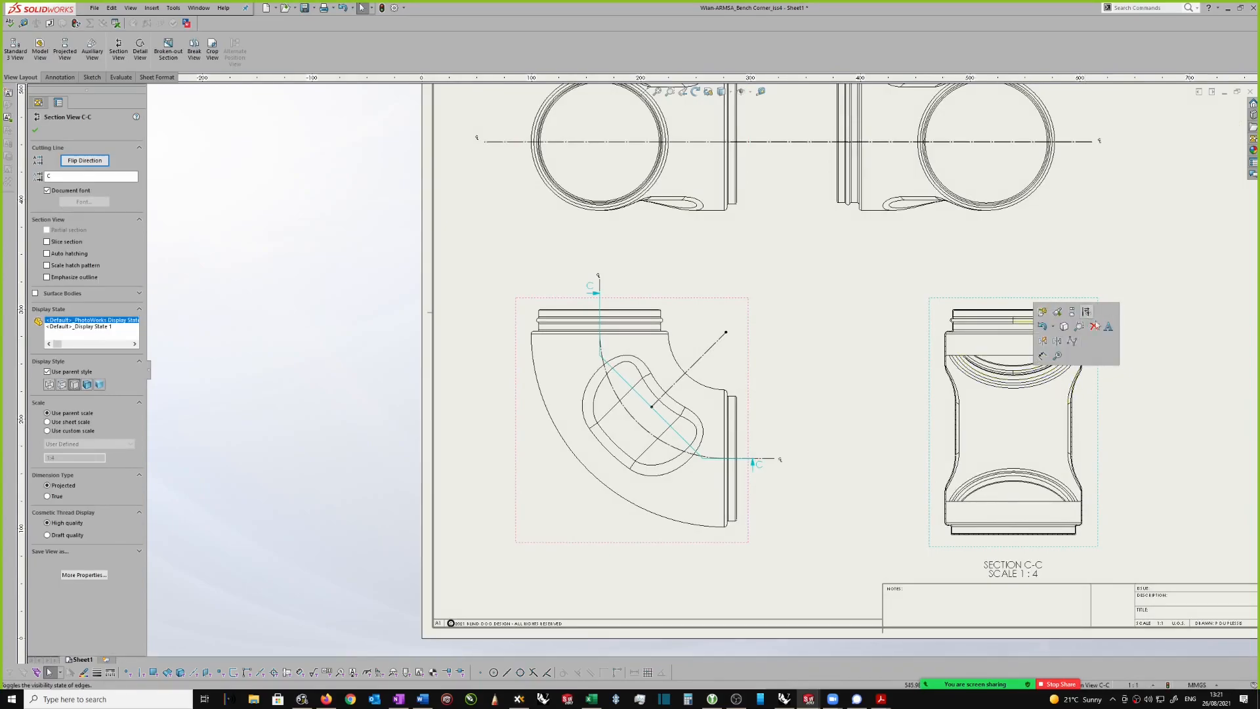
Step: Turn on the slice section option for section view C-C so only the cut wall profile is drawn
{"action": "scroll", "coordinate": [1119, 456], "scroll_direction": "down", "scroll_amount": 1}
{"action": "scroll", "coordinate": [1104, 445], "scroll_direction": "down", "scroll_amount": 1}
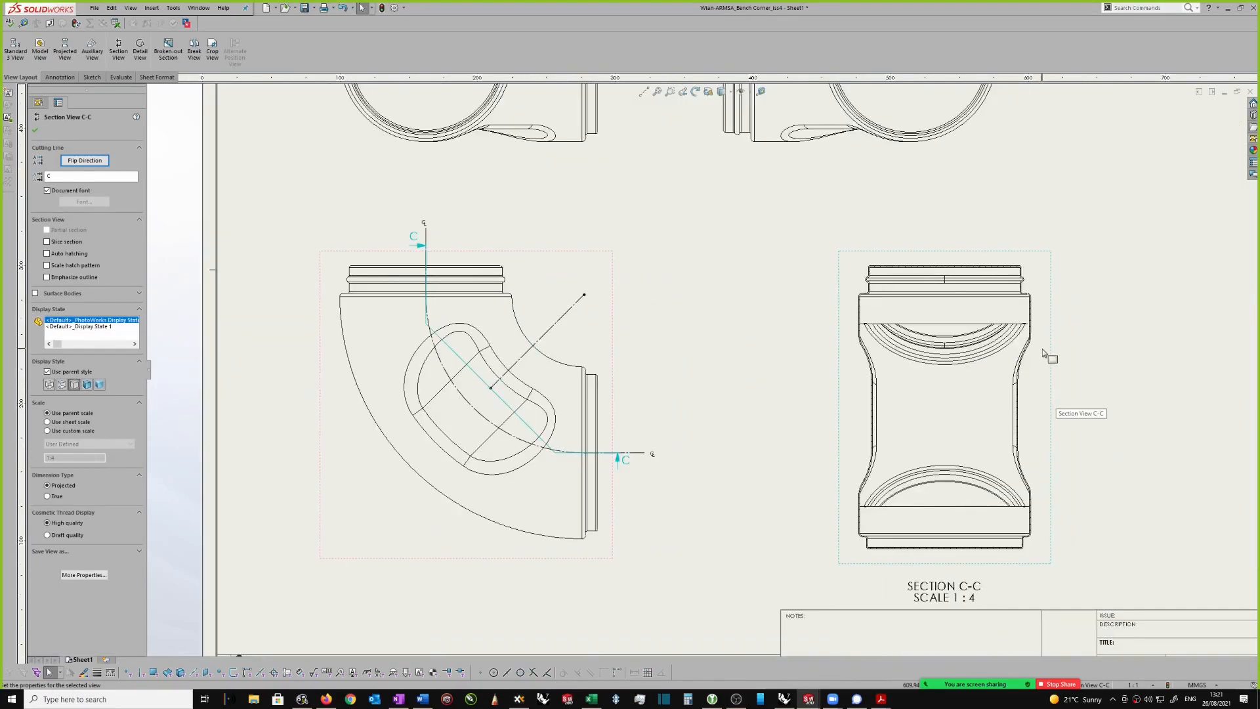
{"action": "scroll", "coordinate": [1044, 353], "scroll_direction": "down", "scroll_amount": 5}
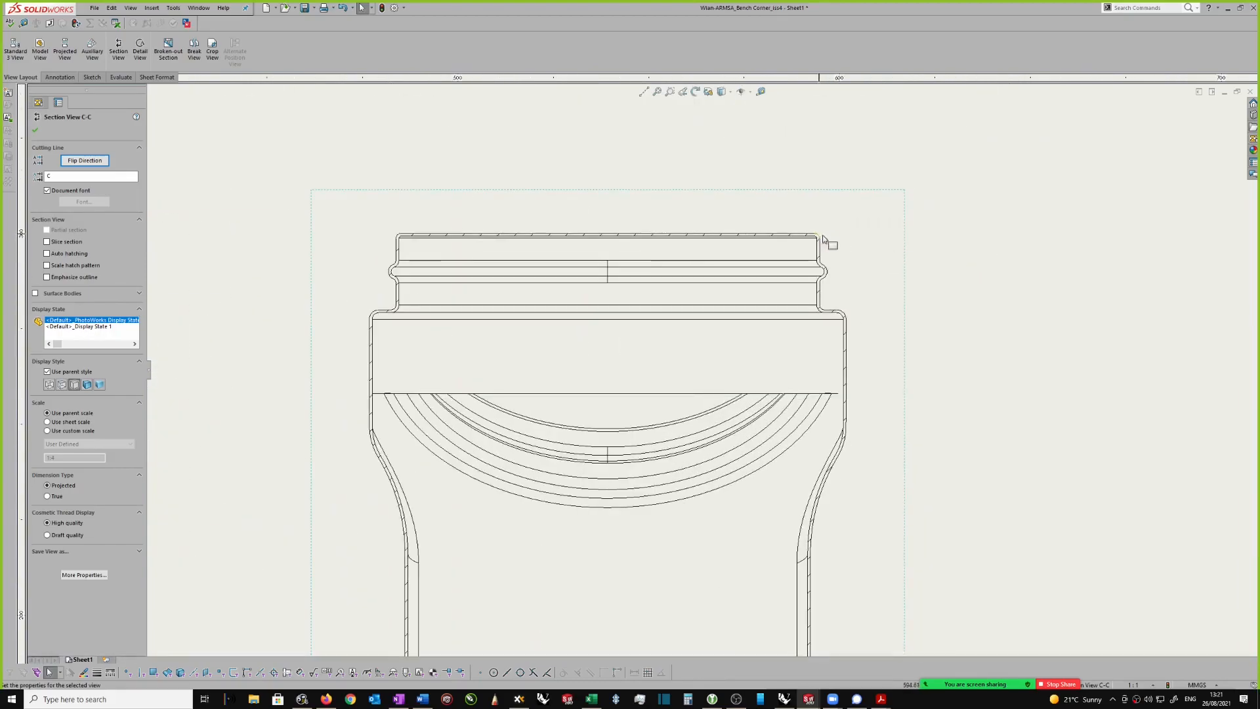
{"action": "scroll", "coordinate": [590, 289], "scroll_direction": "up", "scroll_amount": 1}
{"action": "scroll", "coordinate": [588, 298], "scroll_direction": "up", "scroll_amount": 3}
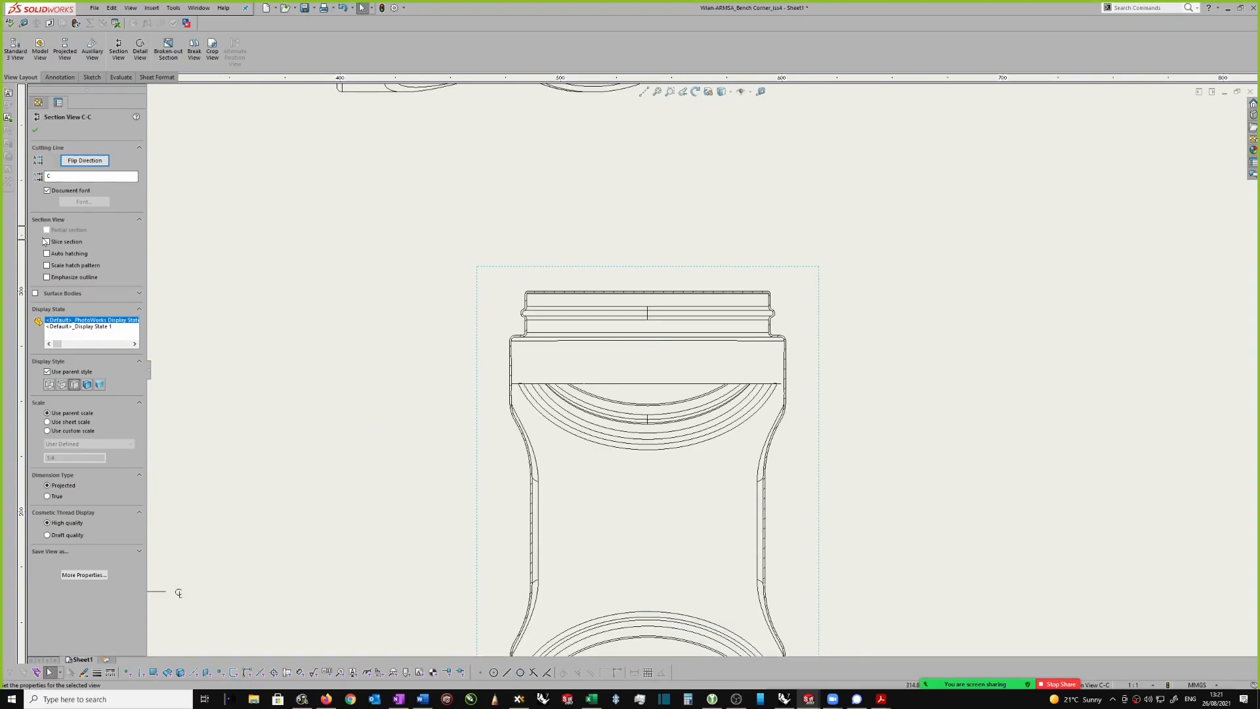
{"action": "left_click", "coordinate": [47, 241]}
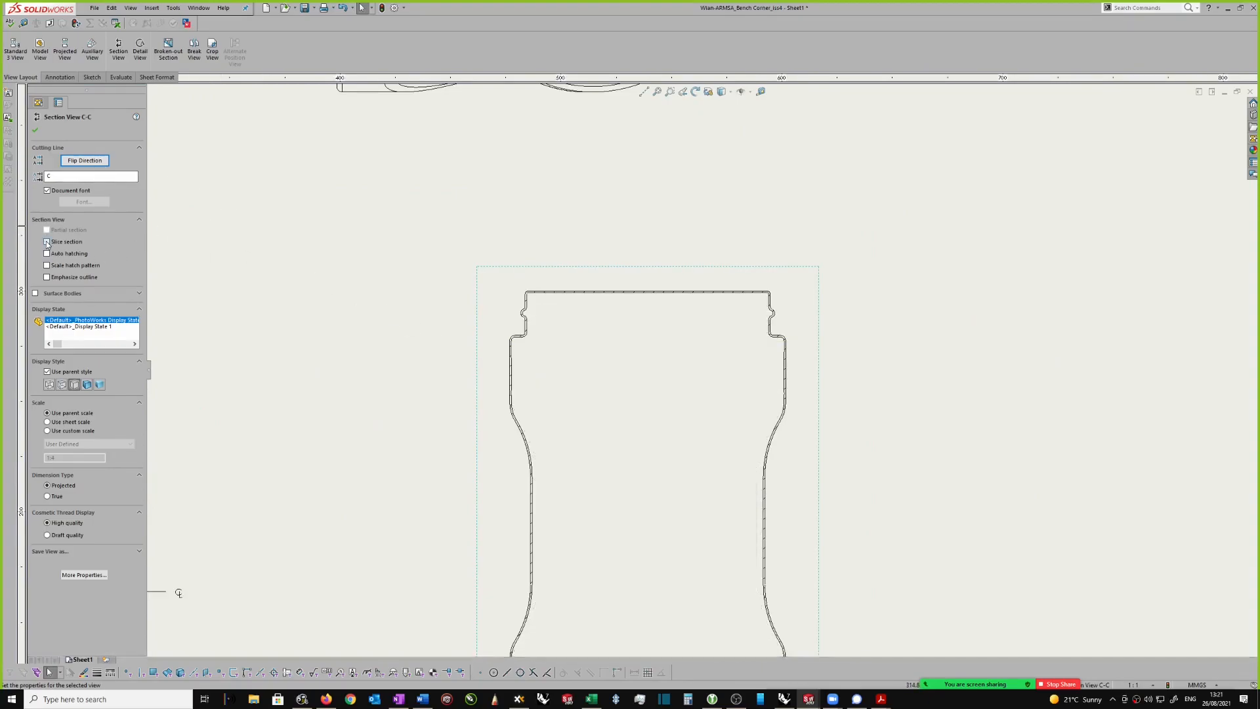
{"action": "scroll", "coordinate": [414, 253], "scroll_direction": "up", "scroll_amount": 3}
{"action": "scroll", "coordinate": [754, 413], "scroll_direction": "down", "scroll_amount": 2}
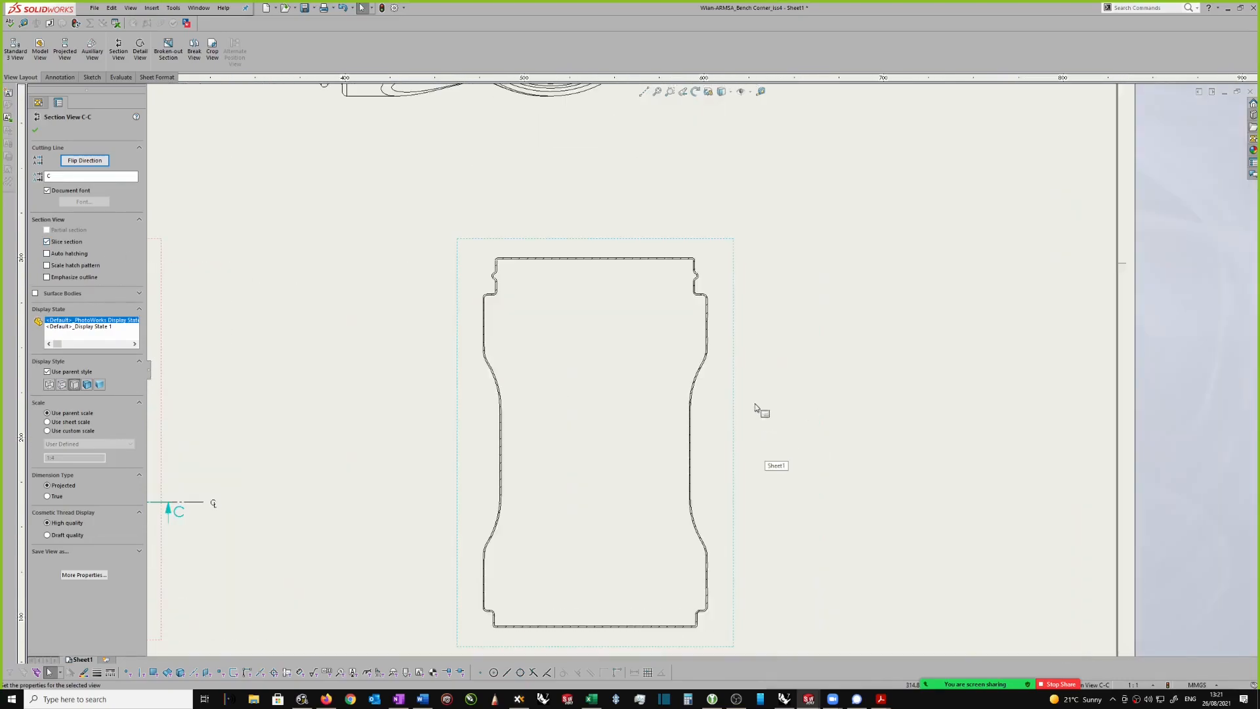
Step: Give section view C-C a custom scale of 1:2
{"action": "scroll", "coordinate": [749, 399], "scroll_direction": "up", "scroll_amount": 3}
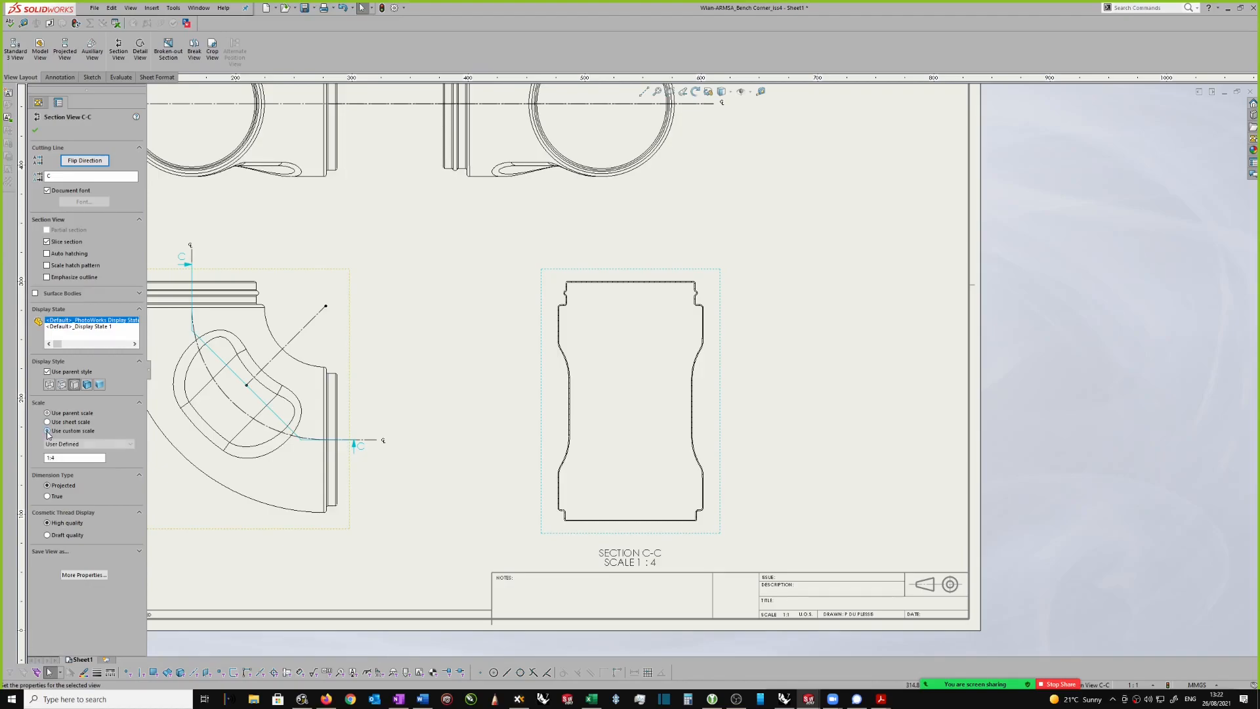
{"action": "left_click", "coordinate": [48, 431]}
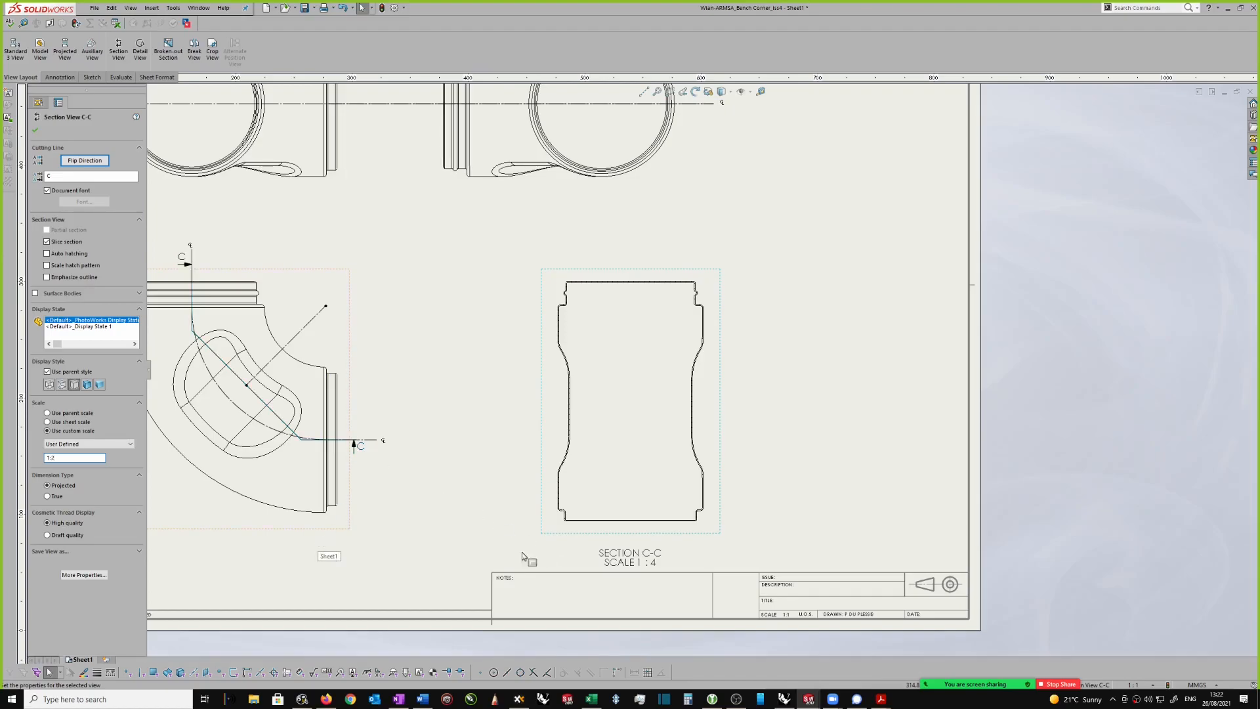
{"action": "left_click", "coordinate": [36, 131]}
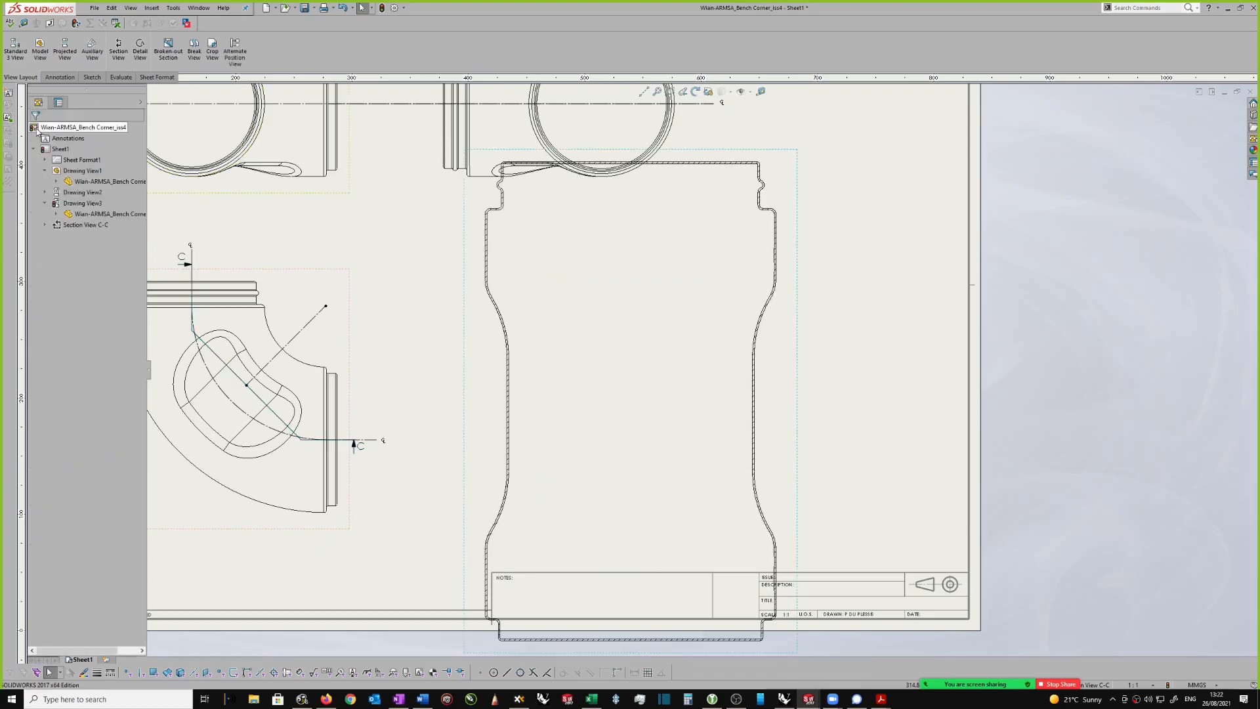
Step: Move section view C-C farther from the elbow view and break its alignment with that parent view
{"action": "scroll", "coordinate": [755, 285], "scroll_direction": "up", "scroll_amount": 2}
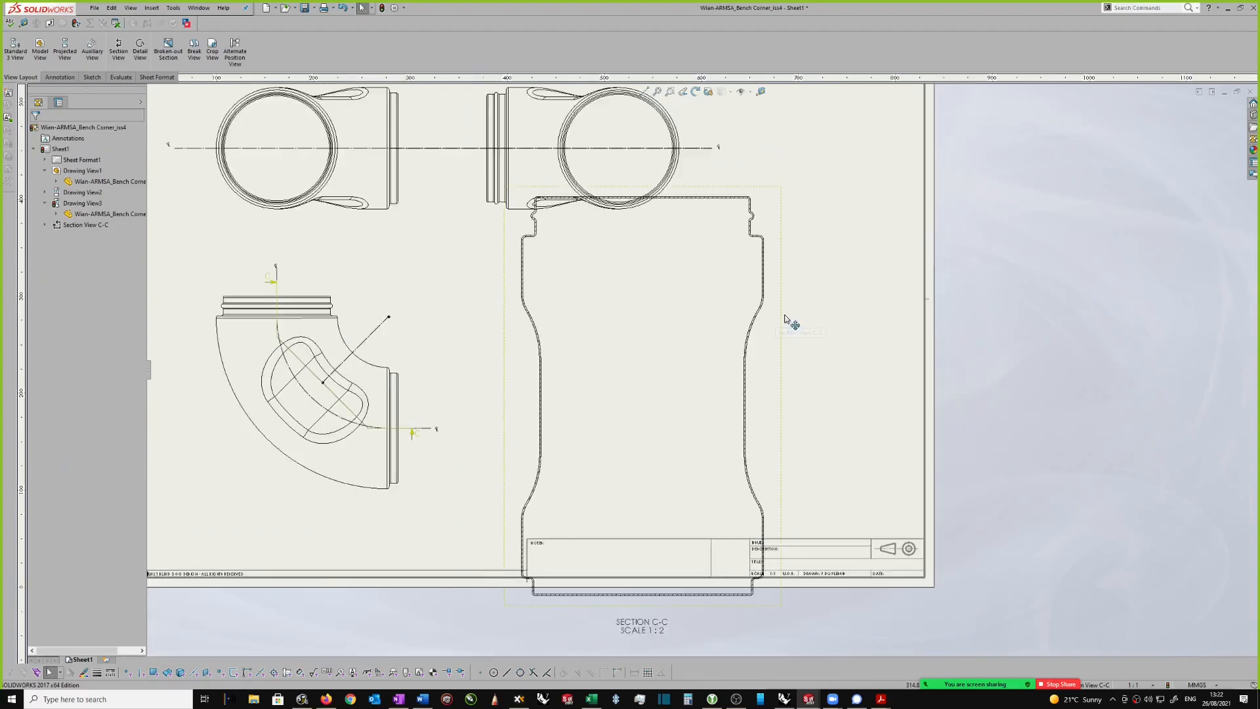
{"action": "left_click_drag", "start_coordinate": [783, 322], "coordinate": [922, 322]}
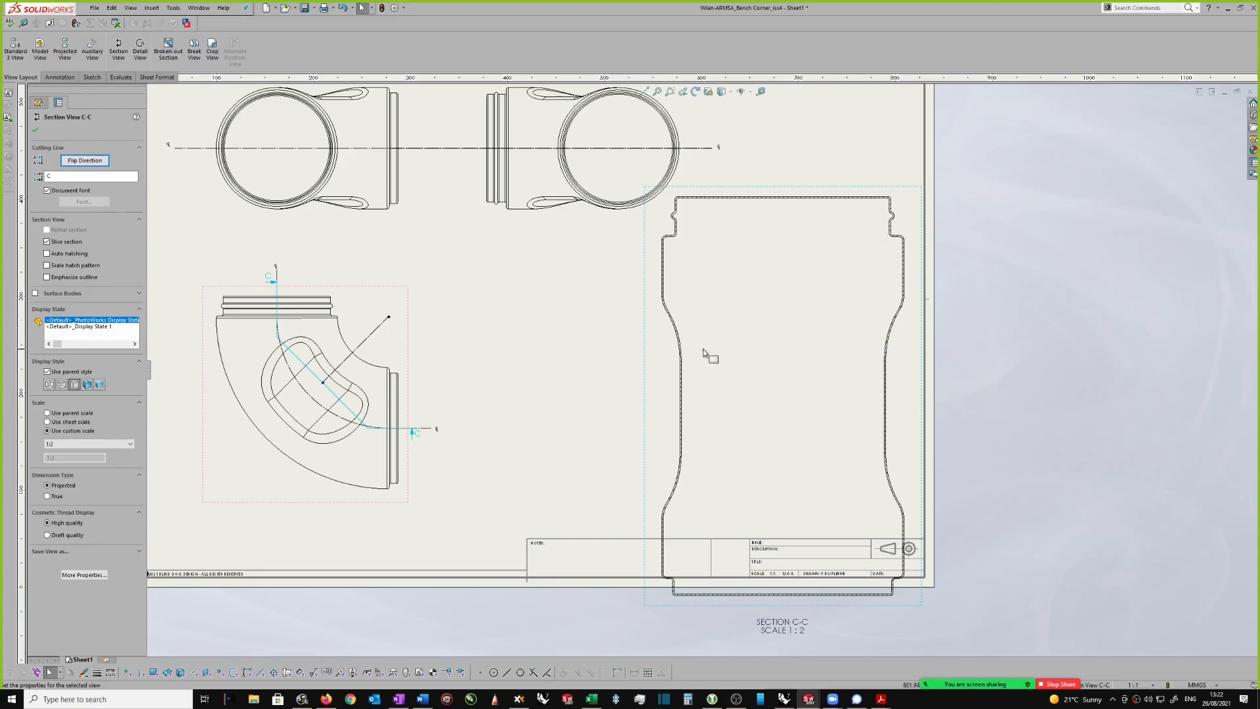
{"action": "left_click", "coordinate": [34, 131]}
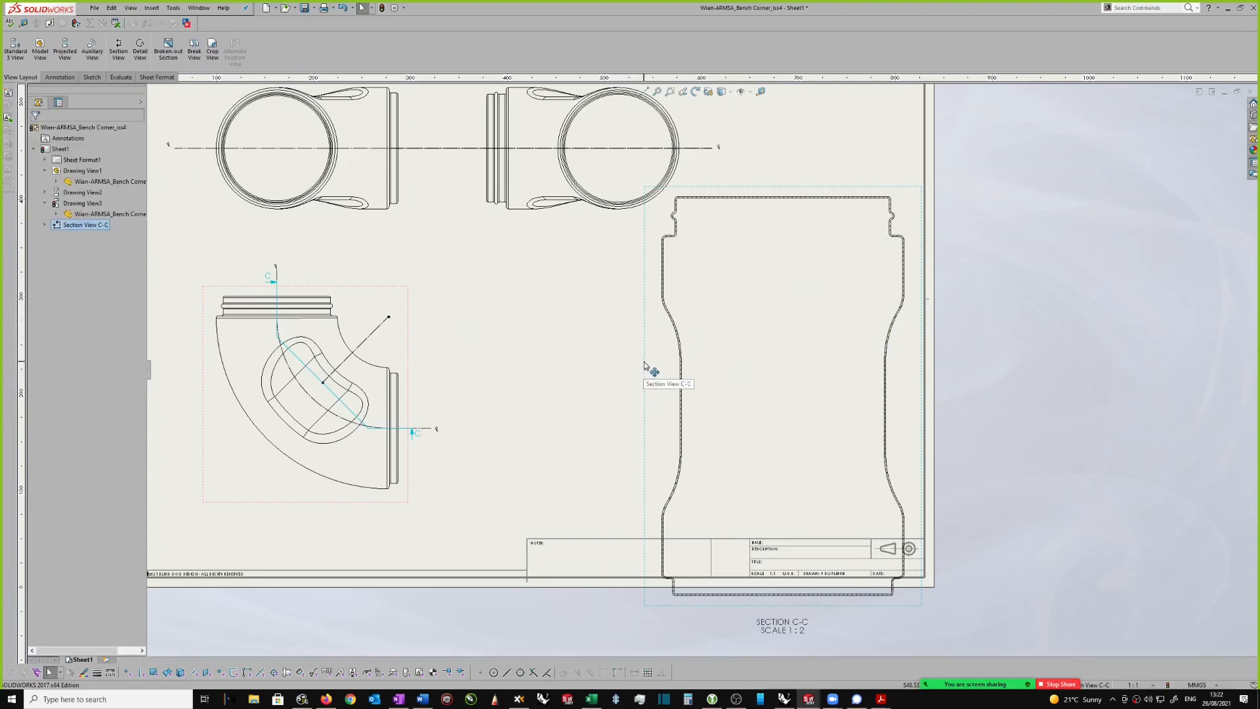
{"action": "left_click", "coordinate": [644, 363]}
{"action": "right_click", "coordinate": [644, 362]}
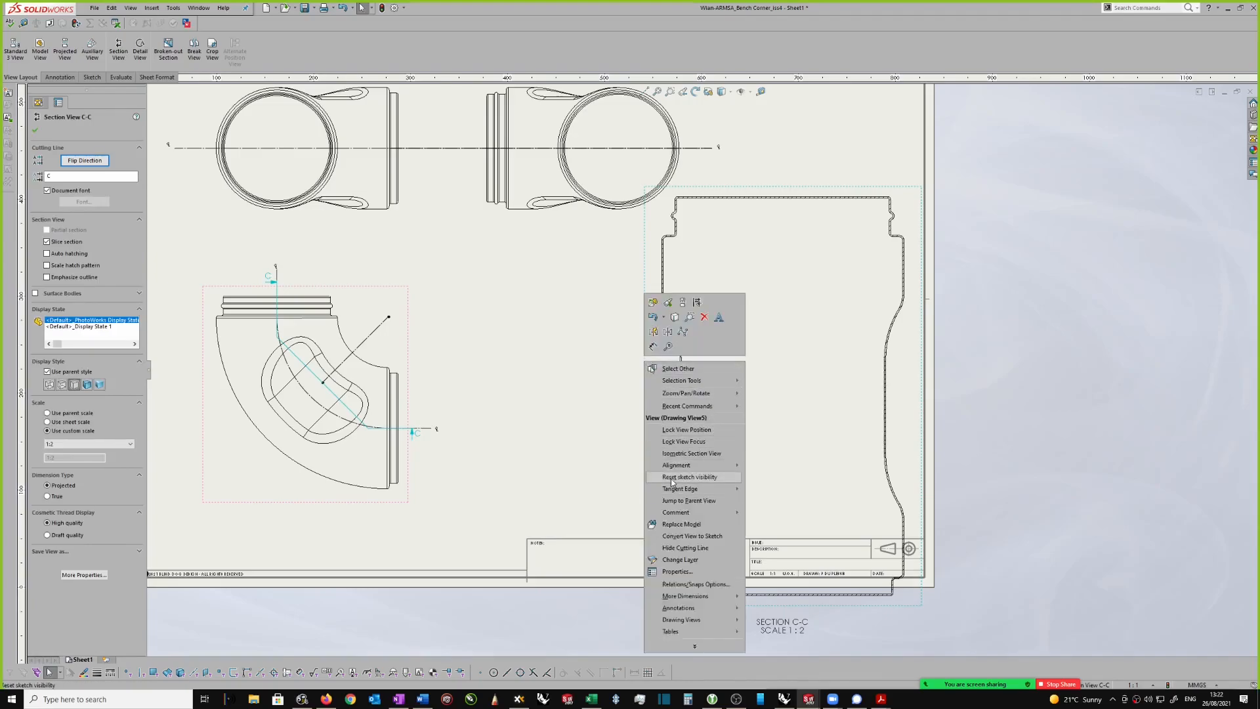
{"action": "mouse_move", "coordinate": [683, 489]}
{"action": "left_click", "coordinate": [779, 469]}
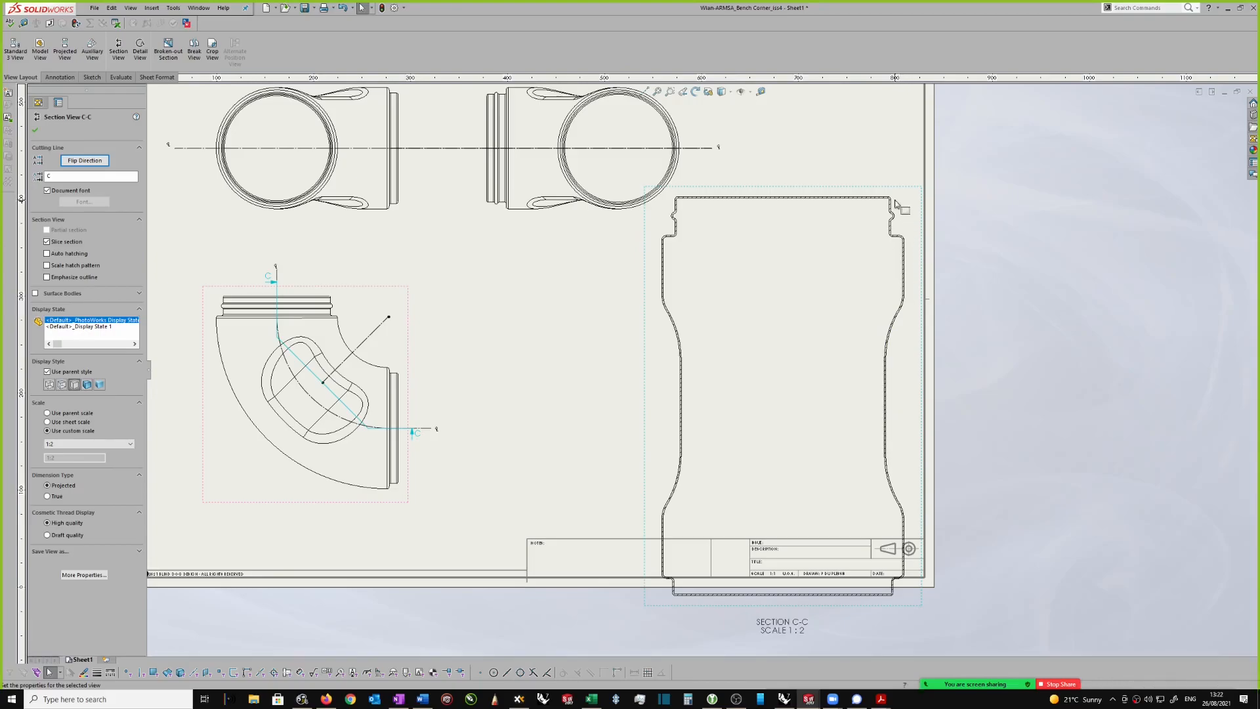
Step: Raise section view C-C on the sheet and shift the other three views toward the sheet's left edge
{"action": "left_click_drag", "start_coordinate": [890, 188], "coordinate": [923, 110]}
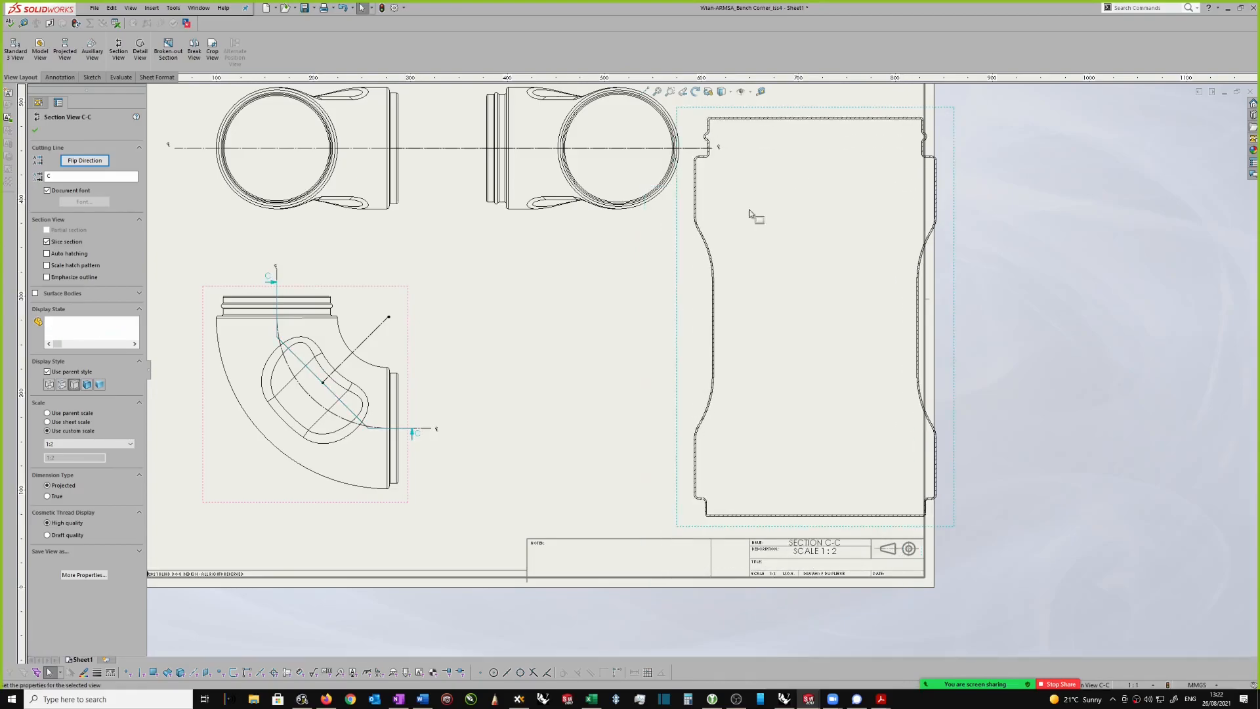
{"action": "scroll", "coordinate": [624, 243], "scroll_direction": "up", "scroll_amount": 3}
{"action": "scroll", "coordinate": [557, 258], "scroll_direction": "down", "scroll_amount": 2}
{"action": "left_click_drag", "start_coordinate": [543, 301], "coordinate": [496, 304]}
{"action": "left_click_drag", "start_coordinate": [637, 303], "coordinate": [560, 317]}
Step: Position section view C-C inside the sheet border above the title block and save the drawing
{"action": "scroll", "coordinate": [736, 251], "scroll_direction": "down", "scroll_amount": 1}
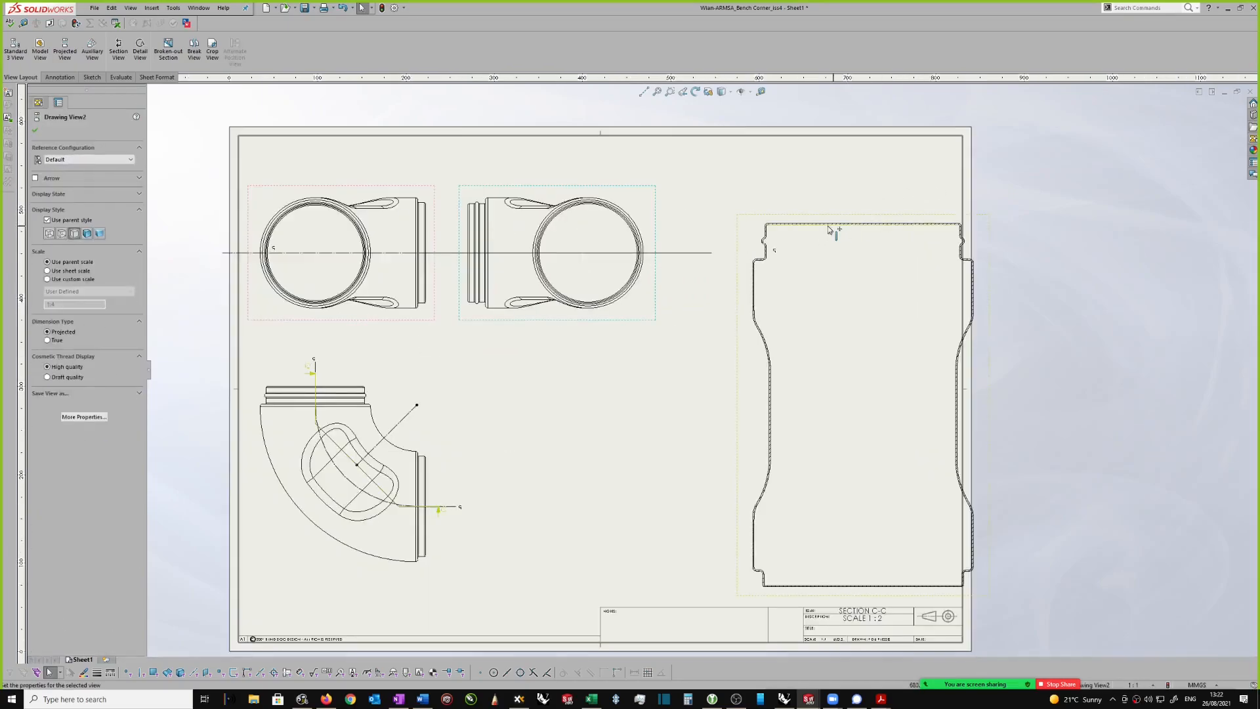
{"action": "left_click_drag", "start_coordinate": [833, 217], "coordinate": [755, 186]}
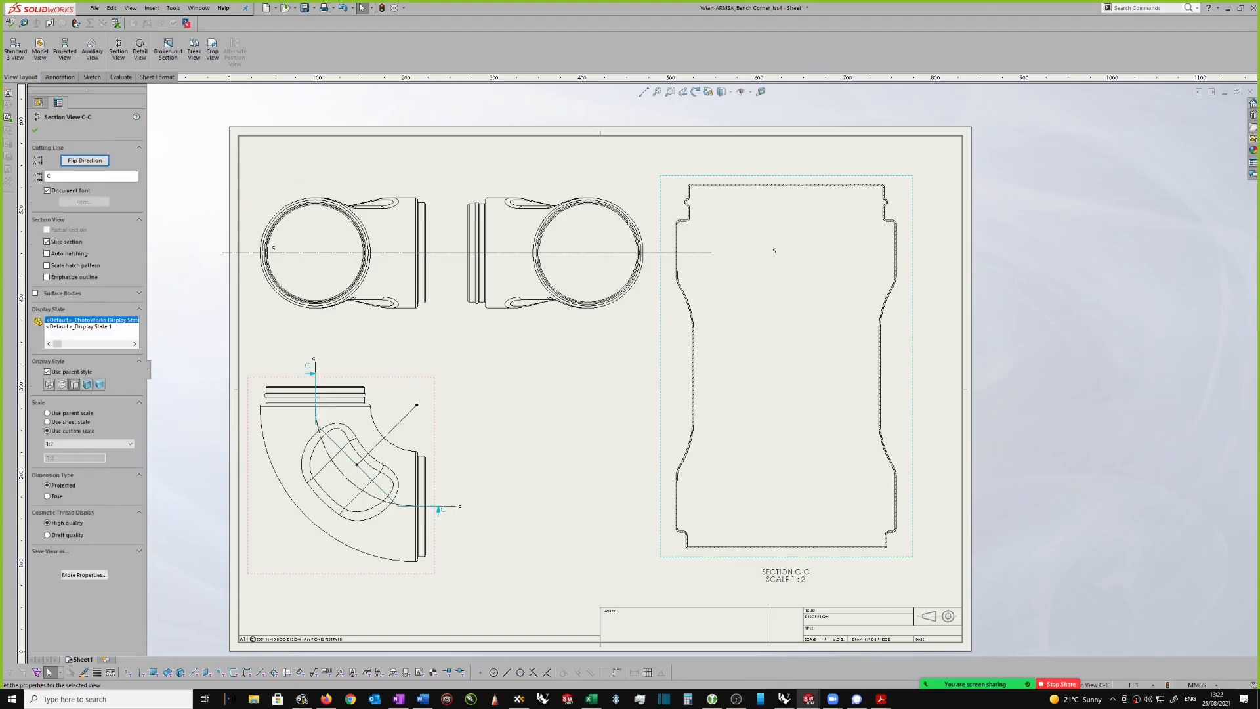
{"action": "scroll", "coordinate": [753, 267], "scroll_direction": "down", "scroll_amount": 1}
{"action": "key", "text": "ctrl+s"}
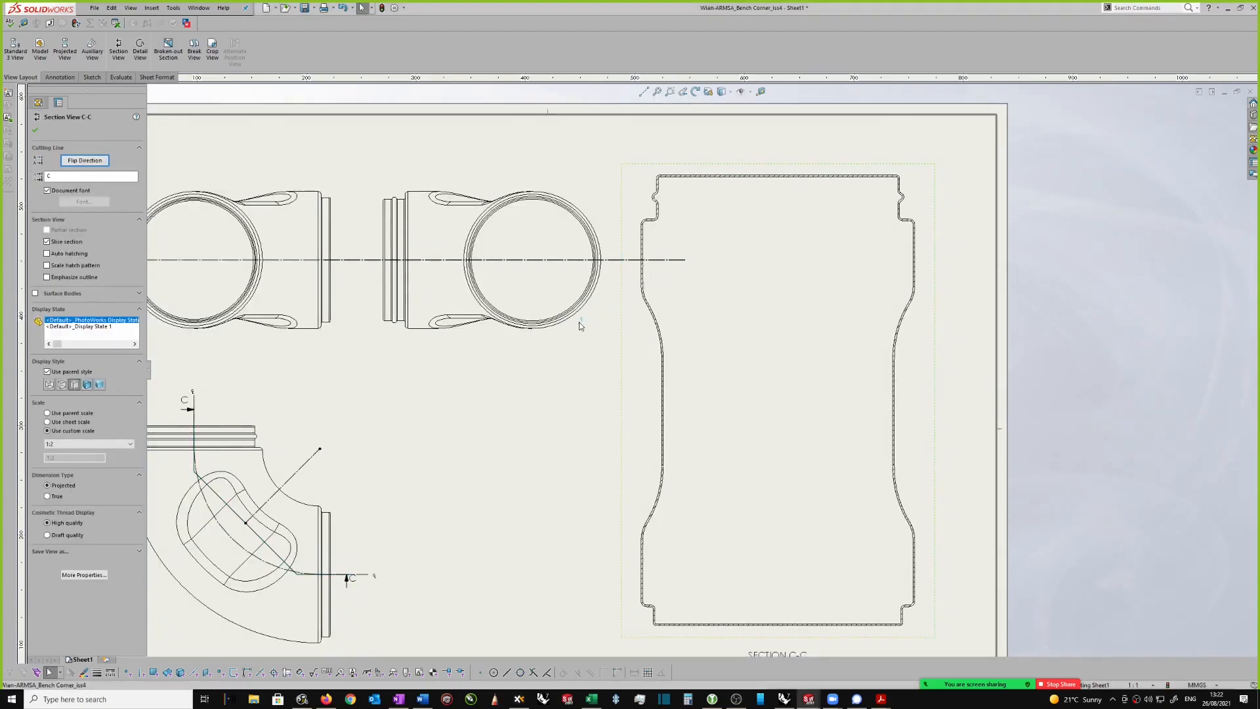
Step: Shorten the upper views' horizontal centerline to just past the second view and move its centerline symbol to that end
{"action": "left_click_drag", "start_coordinate": [605, 326], "coordinate": [611, 311]}
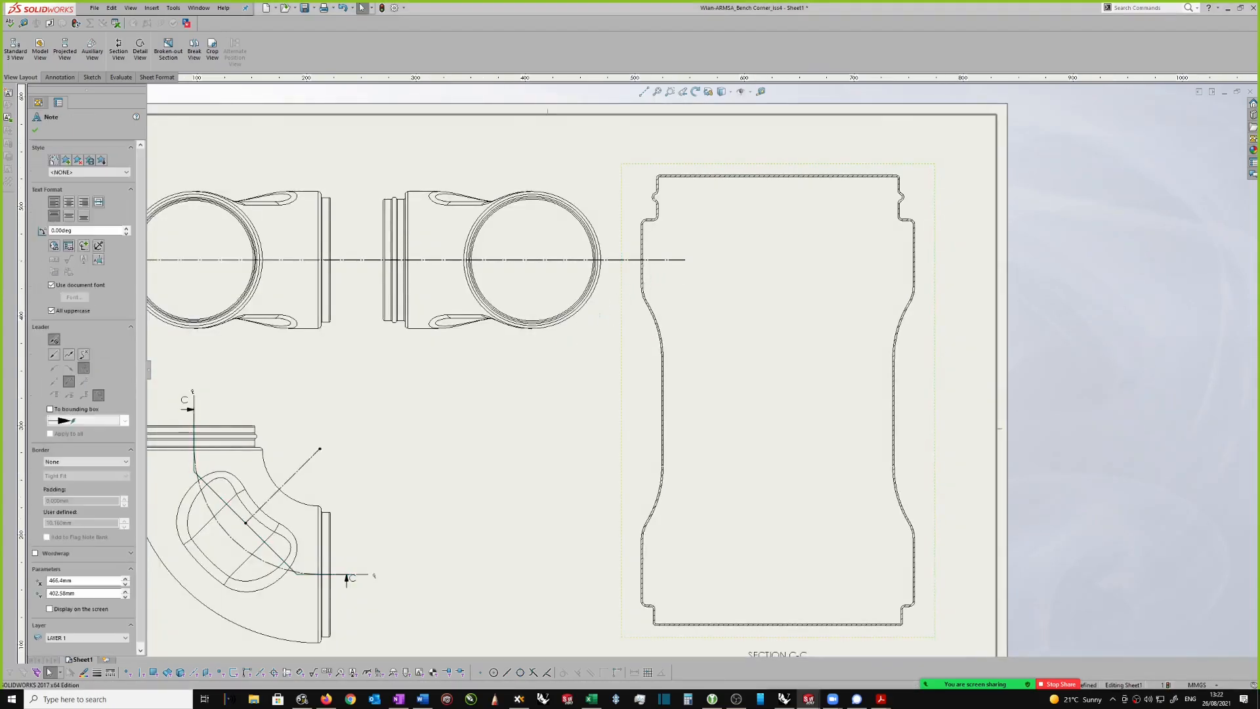
{"action": "scroll", "coordinate": [584, 348], "scroll_direction": "down", "scroll_amount": 1}
{"action": "scroll", "coordinate": [582, 350], "scroll_direction": "down", "scroll_amount": 1}
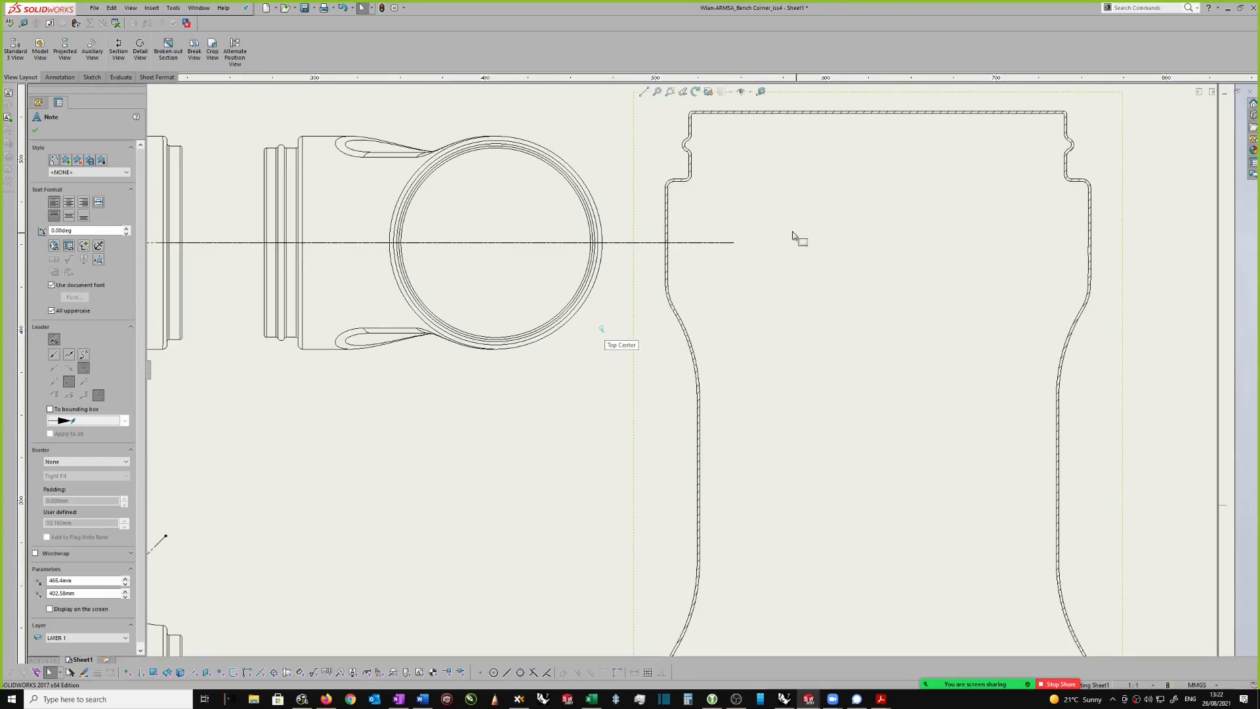
{"action": "left_click", "coordinate": [734, 246]}
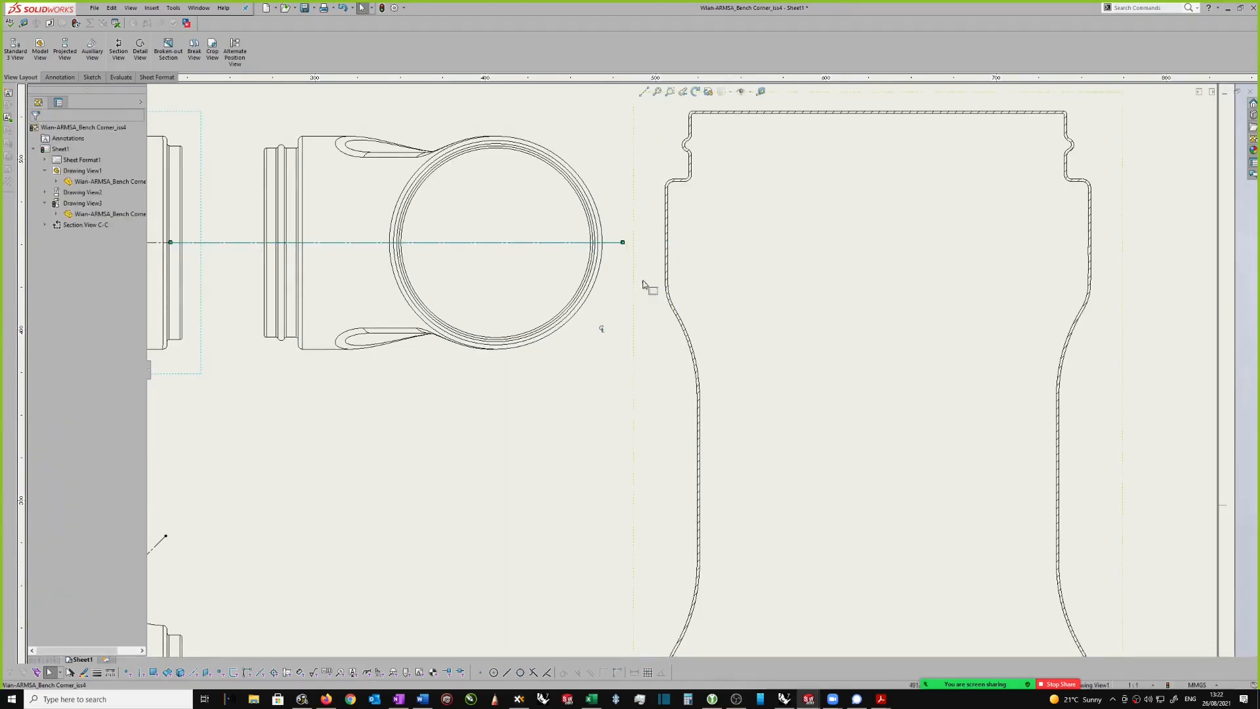
{"action": "left_click", "coordinate": [631, 242]}
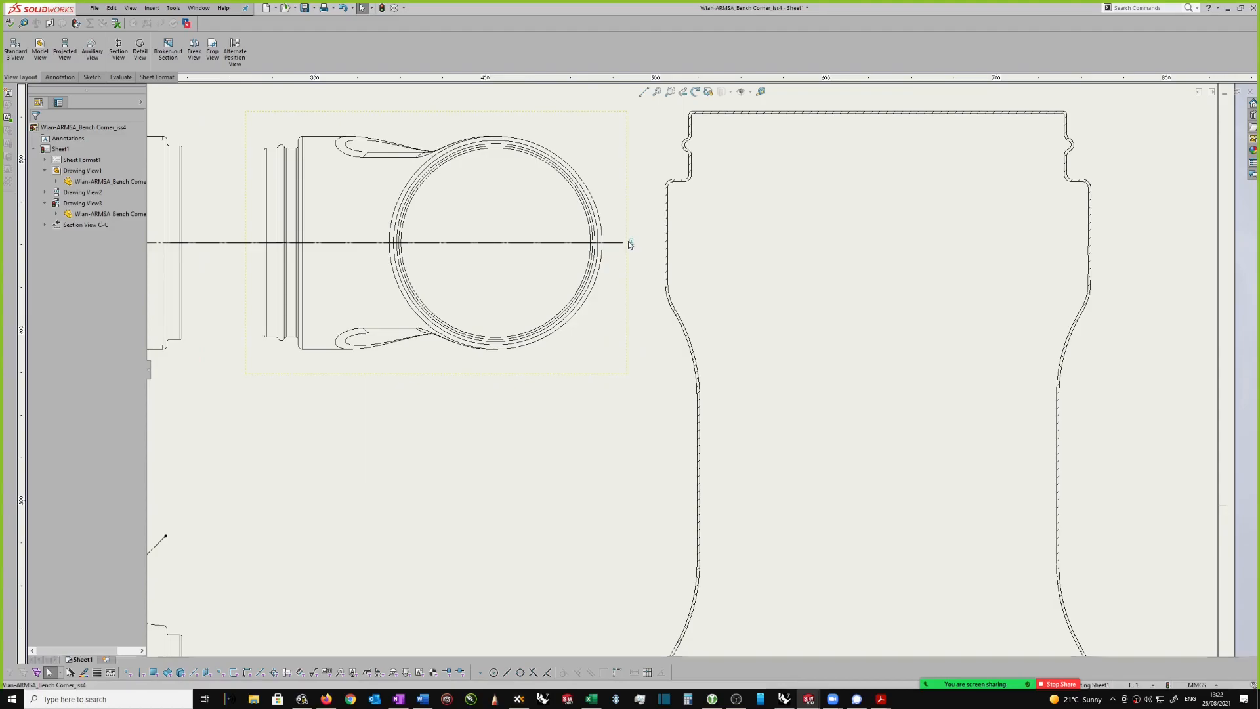
Step: Select section view C-C and start a Break View on it
{"action": "left_click", "coordinate": [781, 259]}
{"action": "key", "text": "f"}
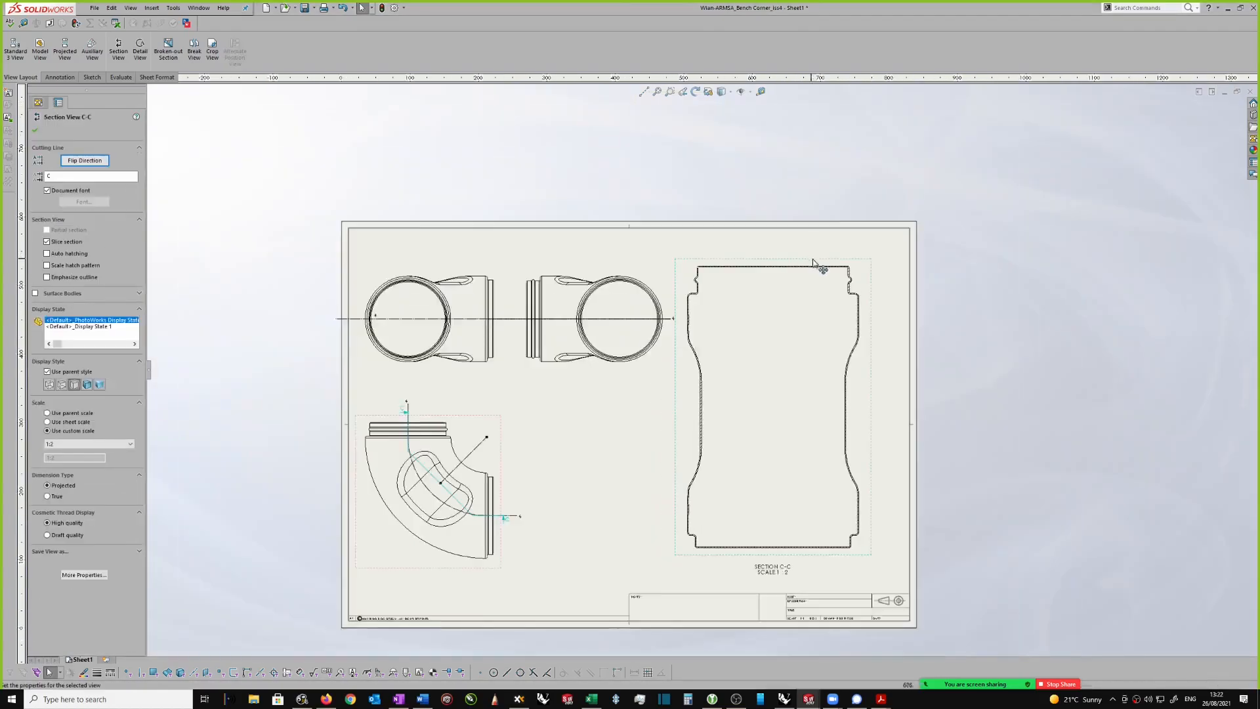
{"action": "scroll", "coordinate": [814, 458], "scroll_direction": "down", "scroll_amount": 1}
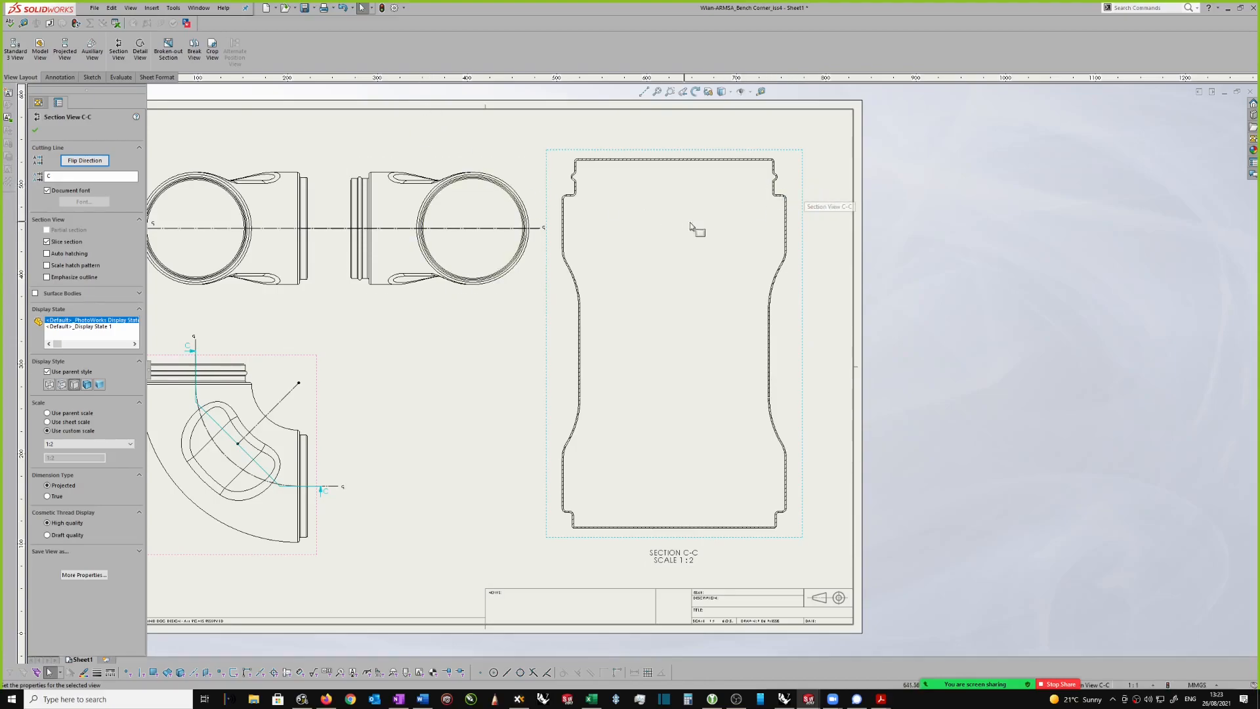
{"action": "left_click", "coordinate": [195, 52]}
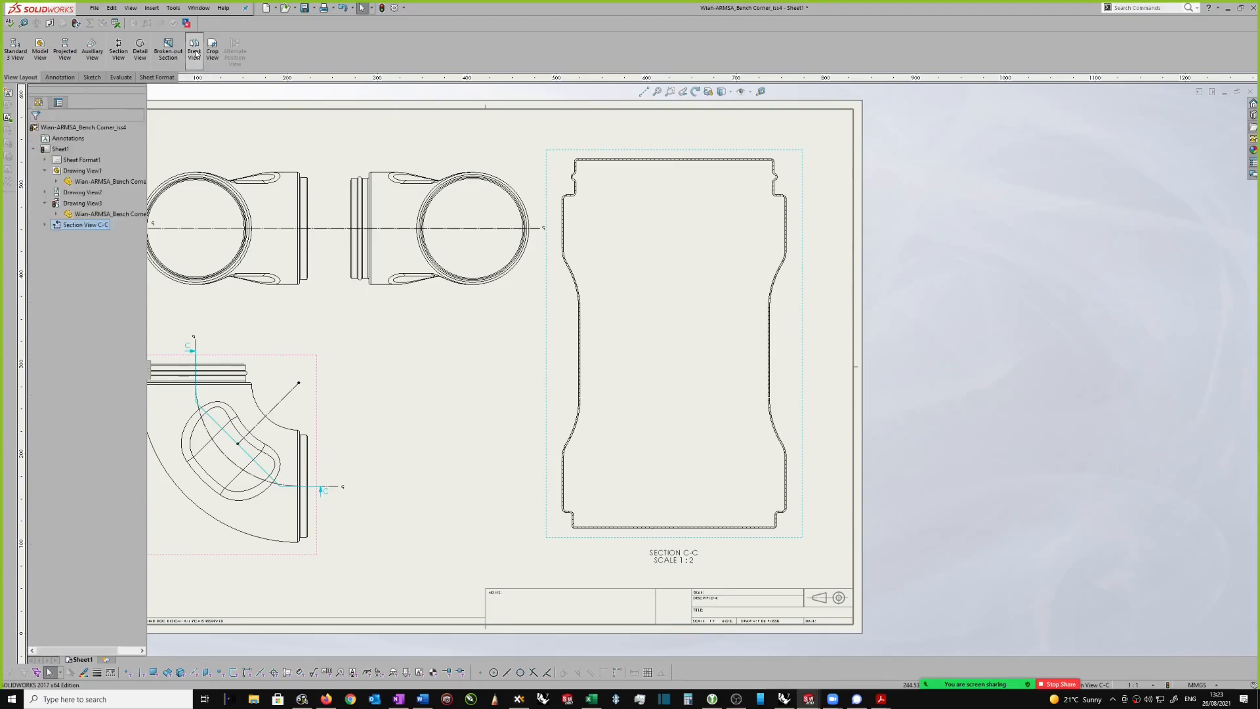
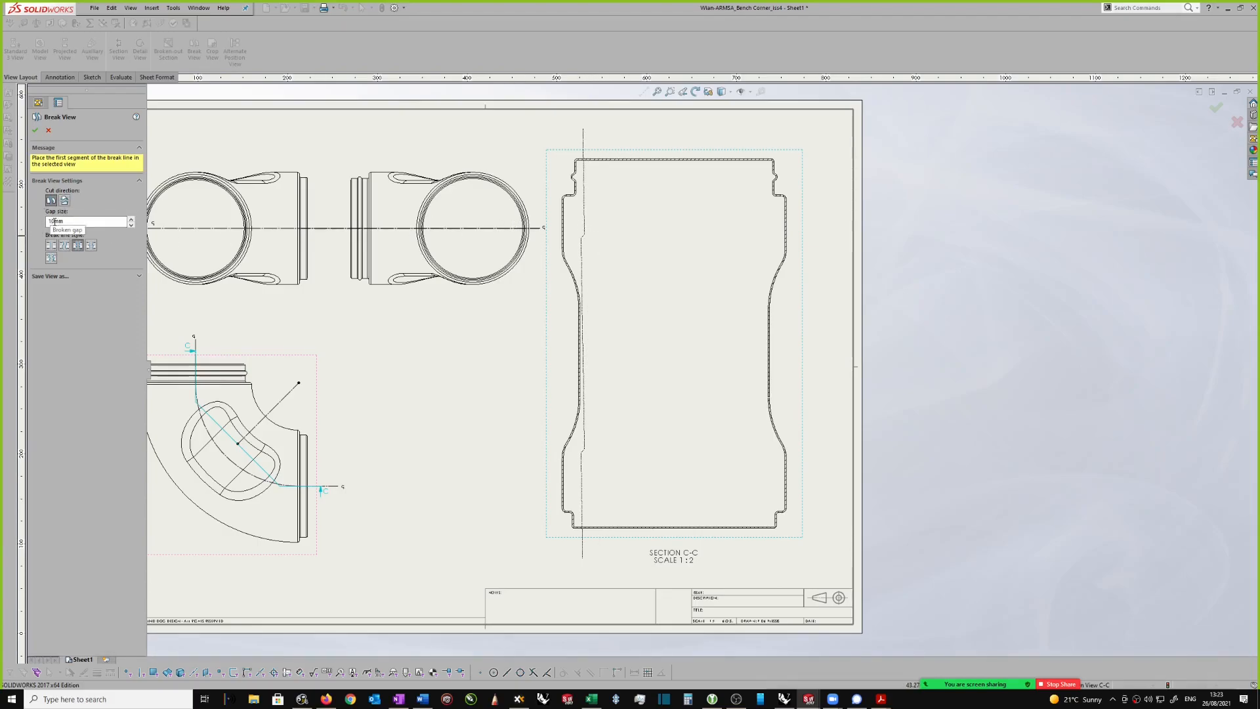
{"action": "left_click", "coordinate": [588, 190]}
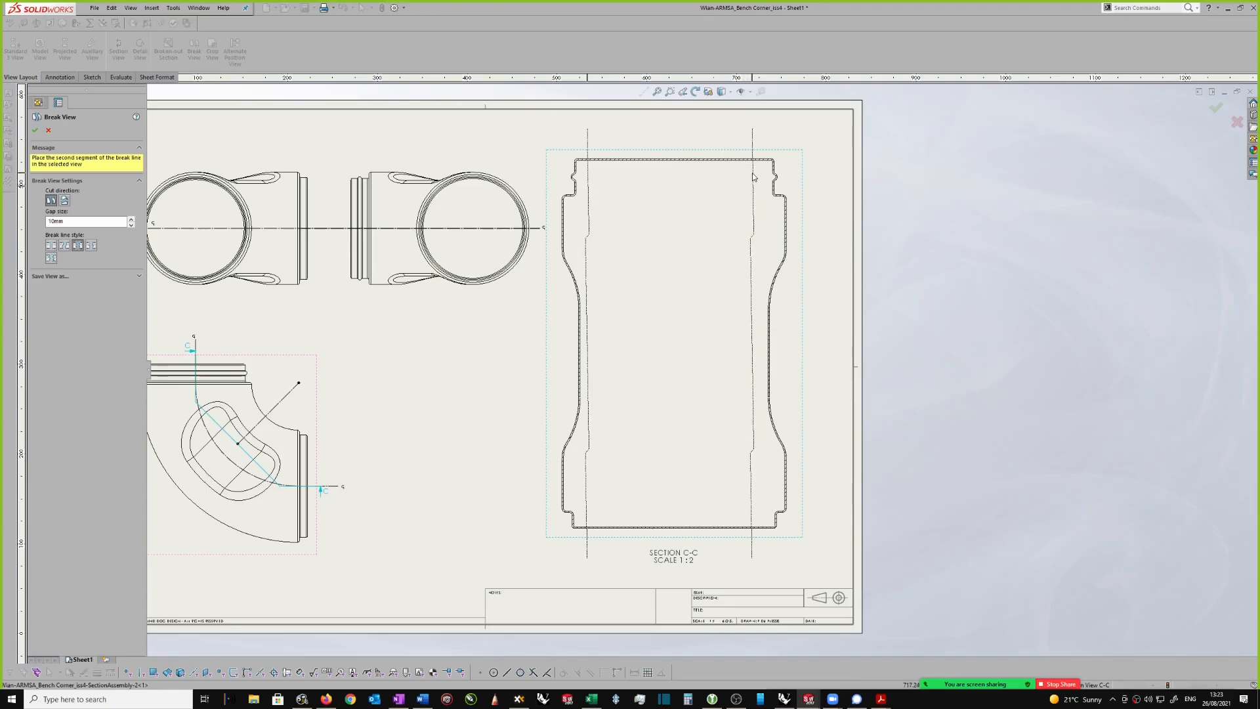
{"action": "key", "text": "Escape"}
{"action": "scroll", "coordinate": [852, 199], "scroll_direction": "up", "scroll_amount": 1}
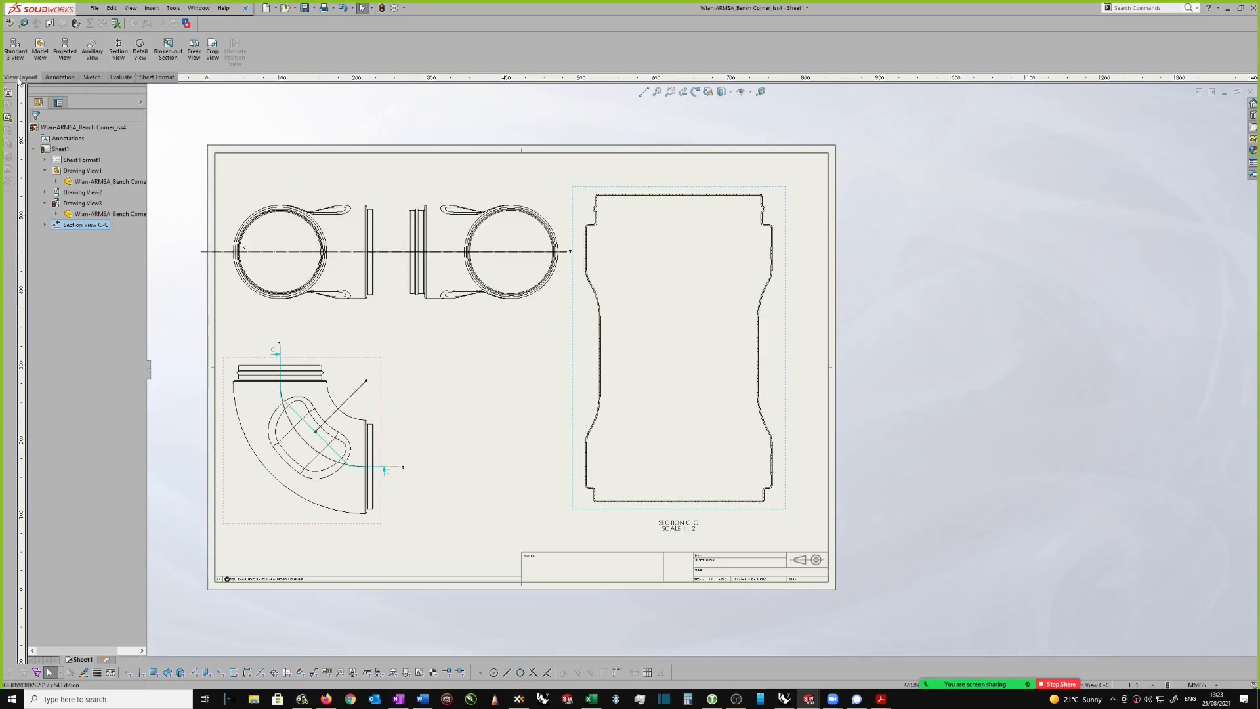
Step: Add a vertical centerline to section view C-C midway between the straight wall edges of its narrow middle portion
{"action": "left_click", "coordinate": [67, 79]}
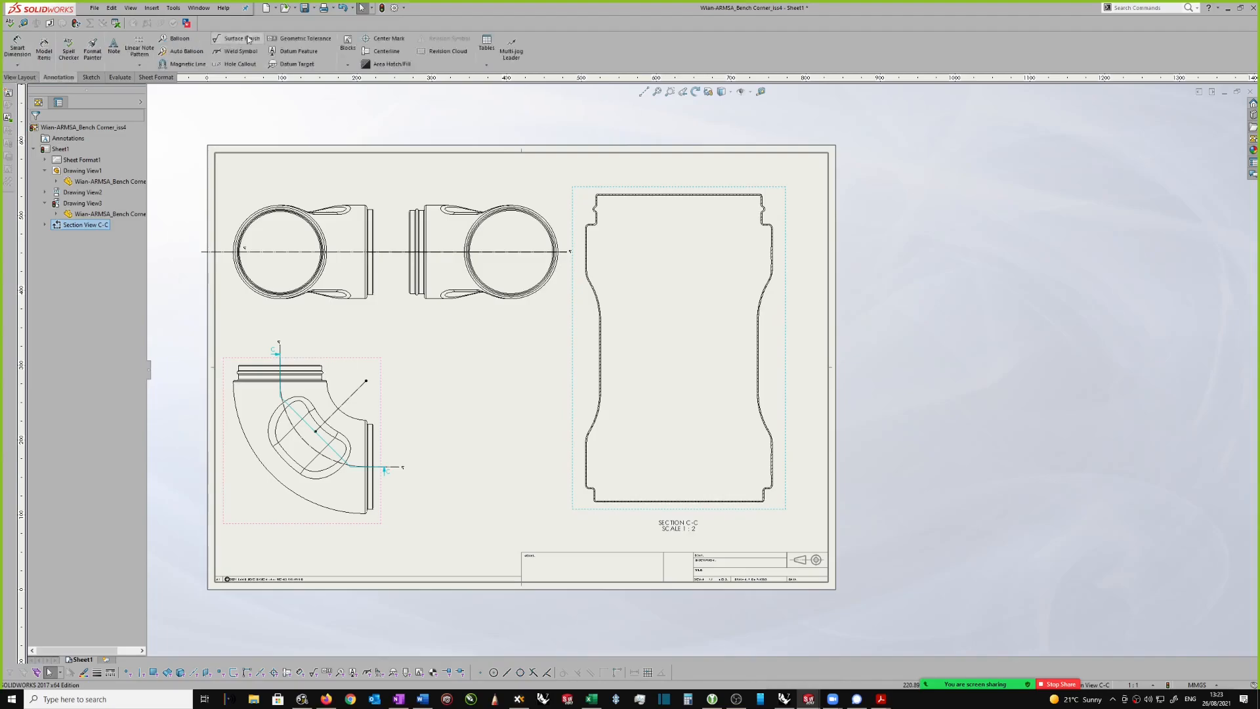
{"action": "left_click", "coordinate": [388, 52]}
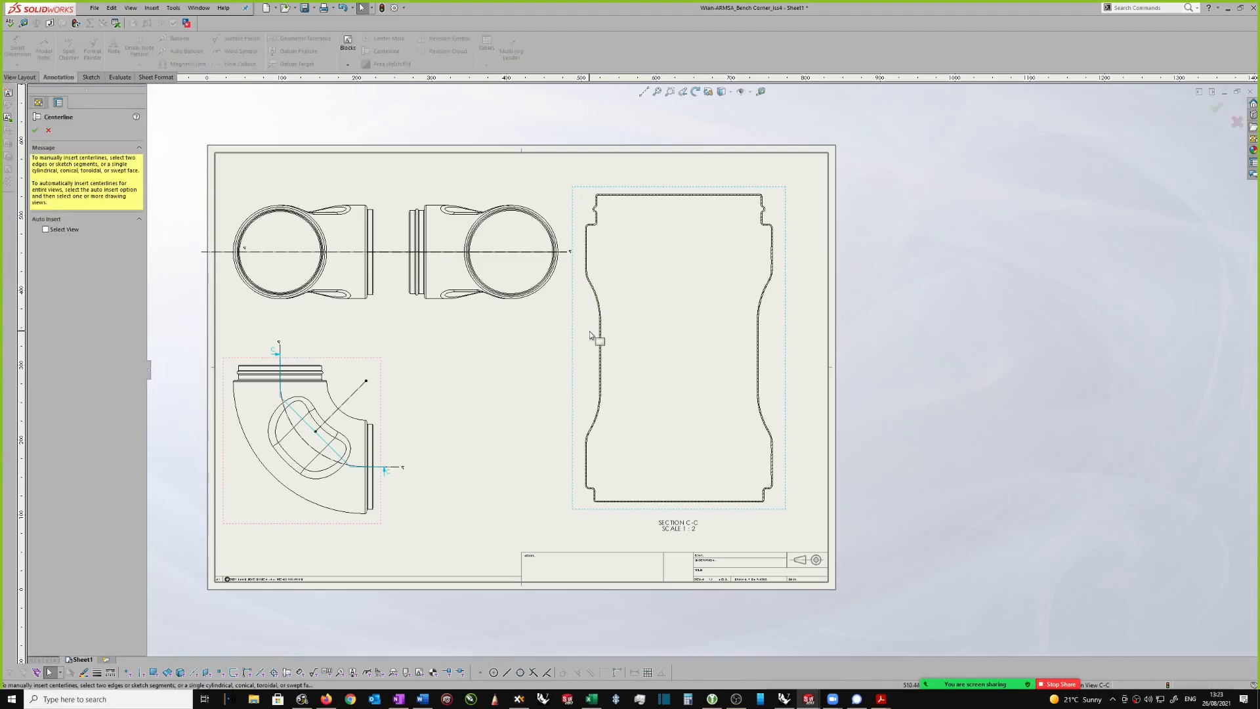
{"action": "left_click", "coordinate": [600, 341]}
{"action": "scroll", "coordinate": [749, 341], "scroll_direction": "down", "scroll_amount": 3}
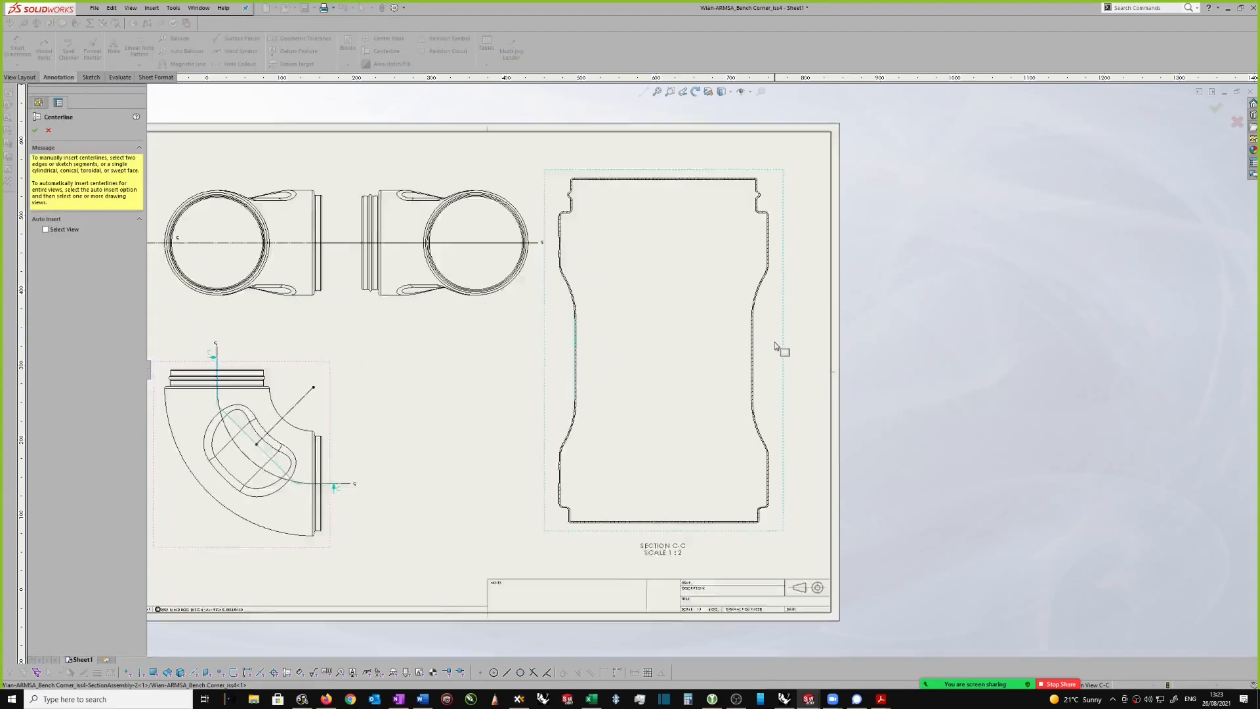
{"action": "left_click", "coordinate": [750, 342]}
{"action": "scroll", "coordinate": [666, 317], "scroll_direction": "up", "scroll_amount": 5}
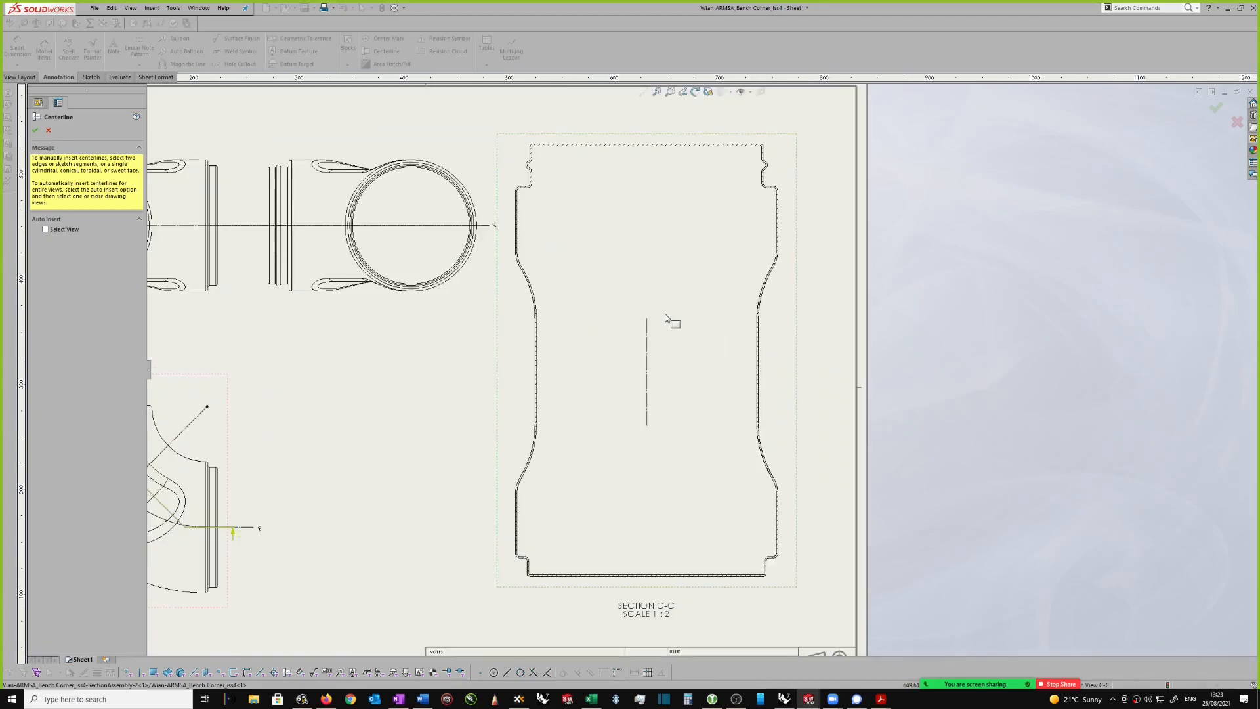
{"action": "left_click", "coordinate": [36, 130]}
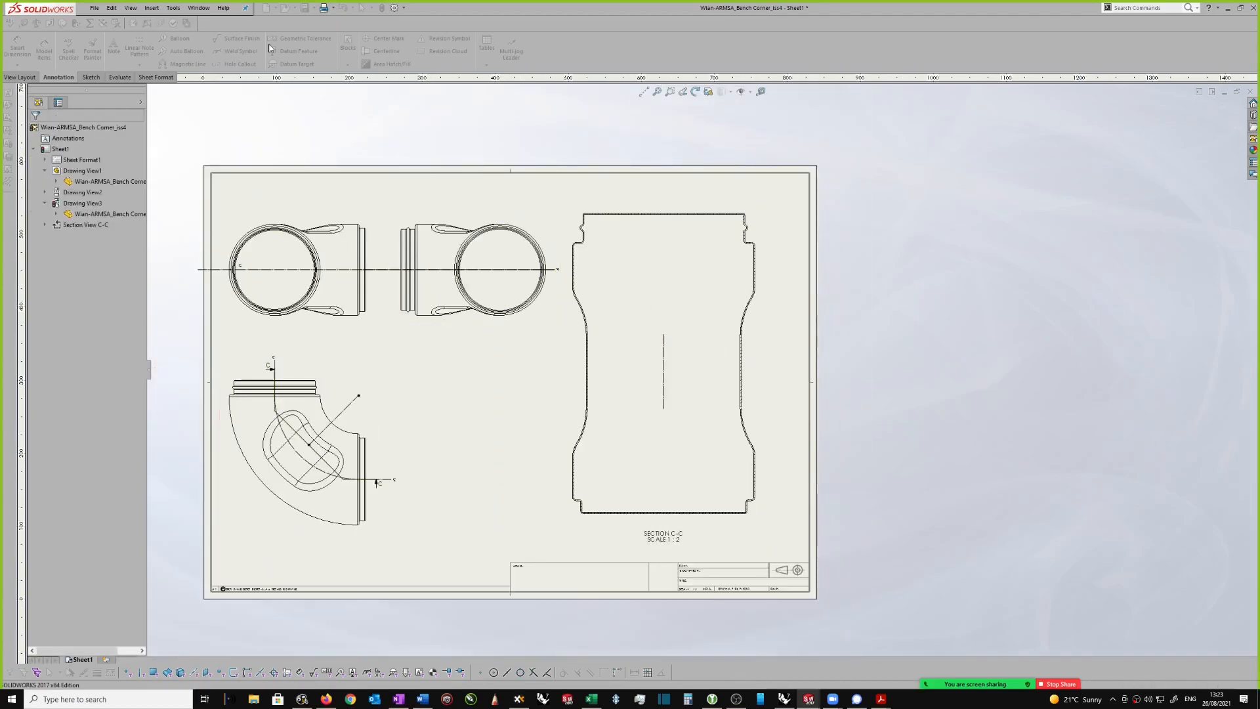
Step: Add a horizontal centerline to section view C-C midway between its upper and lower left shoulder edges
{"action": "left_click", "coordinate": [384, 52]}
{"action": "scroll", "coordinate": [652, 281], "scroll_direction": "down", "scroll_amount": 3}
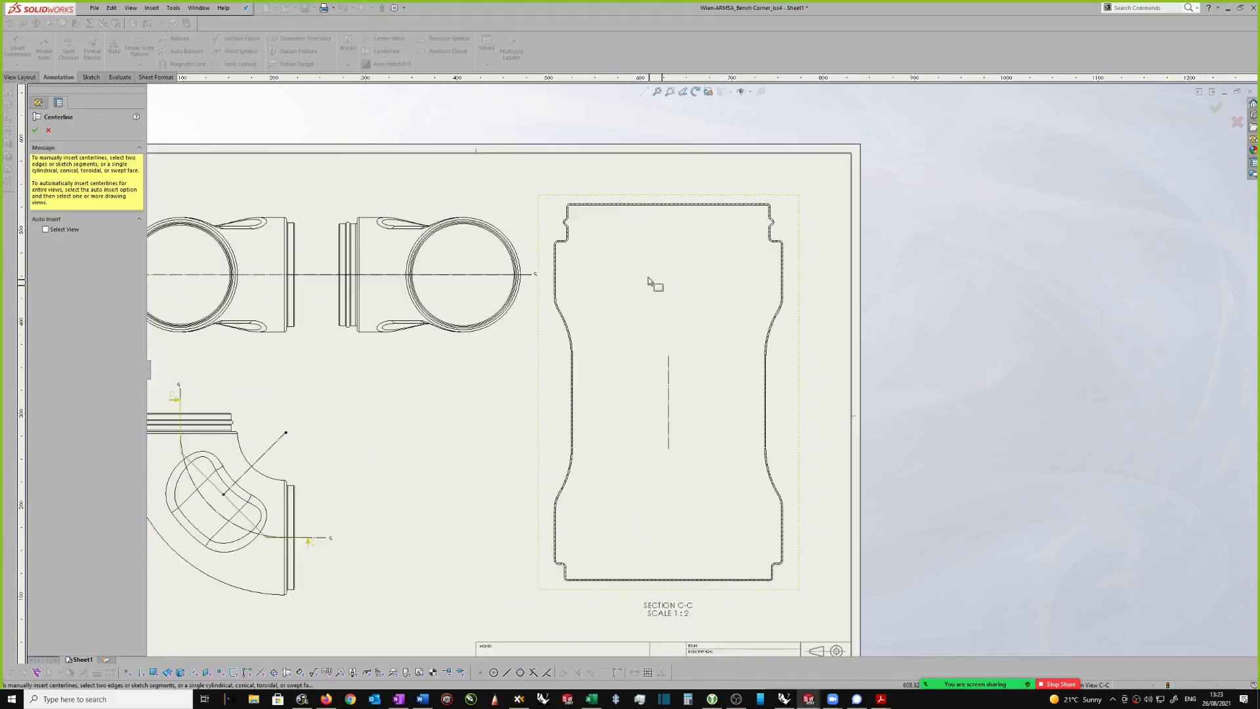
{"action": "scroll", "coordinate": [712, 416], "scroll_direction": "up", "scroll_amount": 3}
{"action": "scroll", "coordinate": [787, 387], "scroll_direction": "down", "scroll_amount": 3}
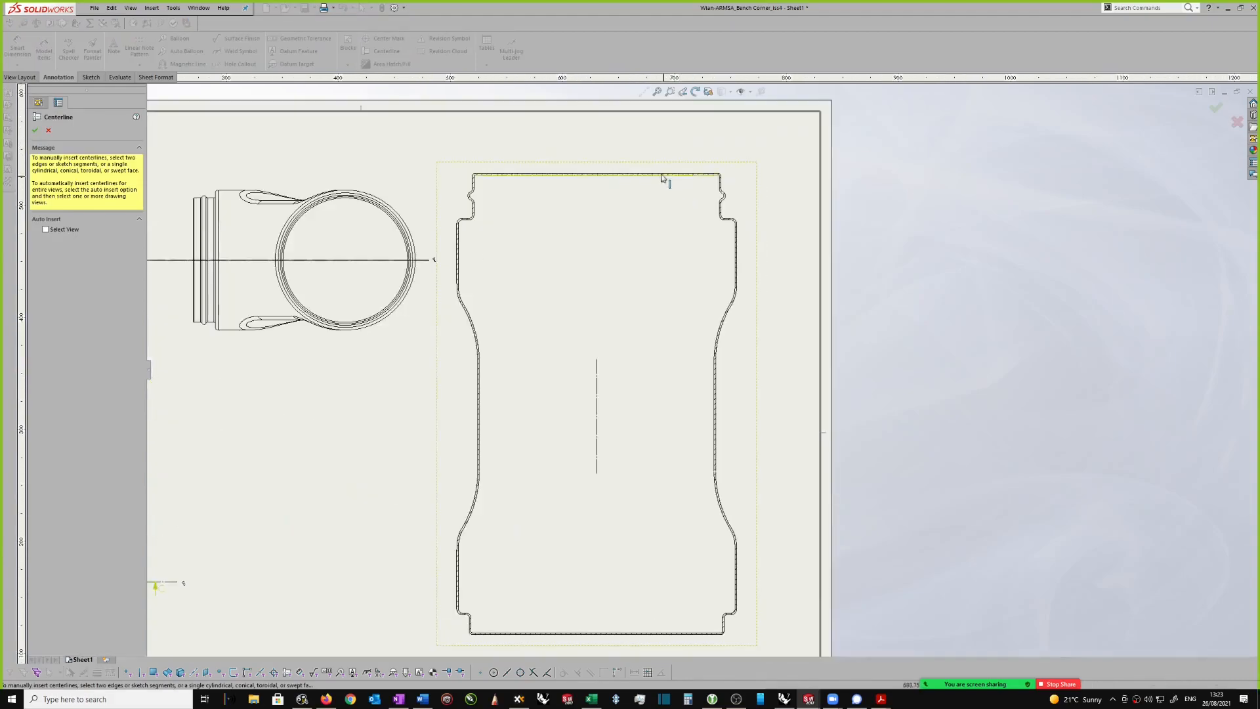
{"action": "scroll", "coordinate": [702, 369], "scroll_direction": "up", "scroll_amount": 3}
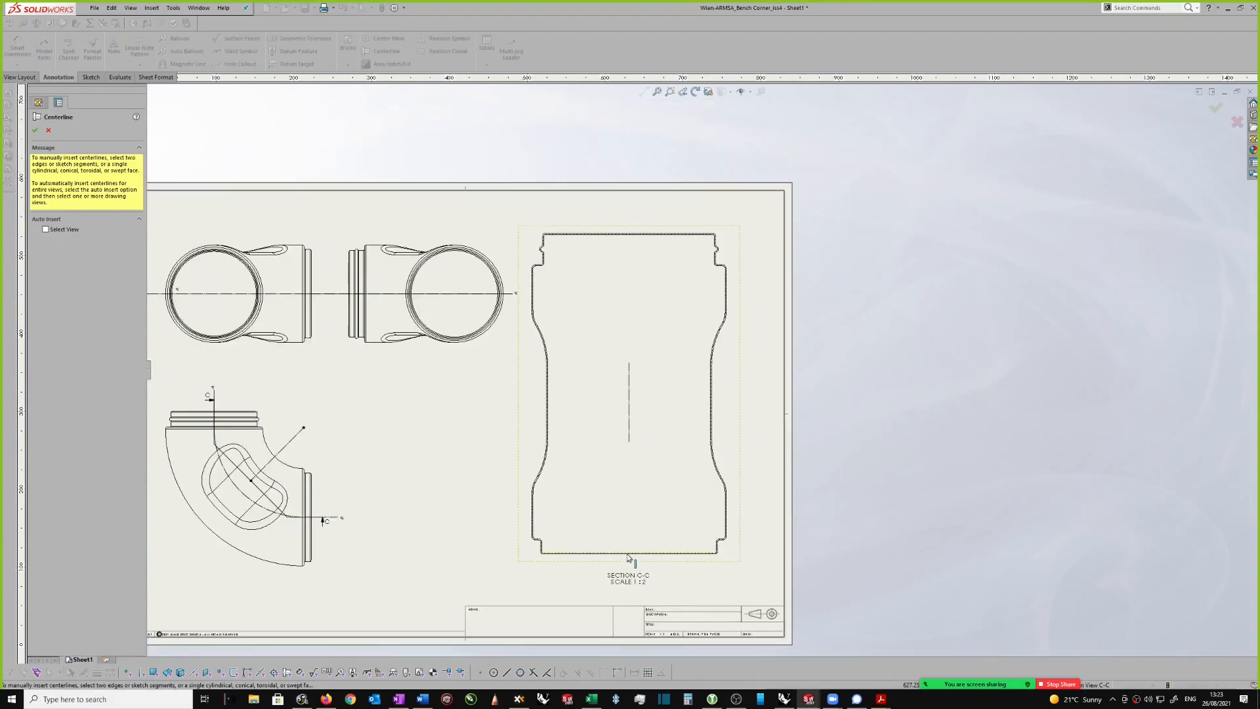
{"action": "scroll", "coordinate": [558, 328], "scroll_direction": "down", "scroll_amount": 2}
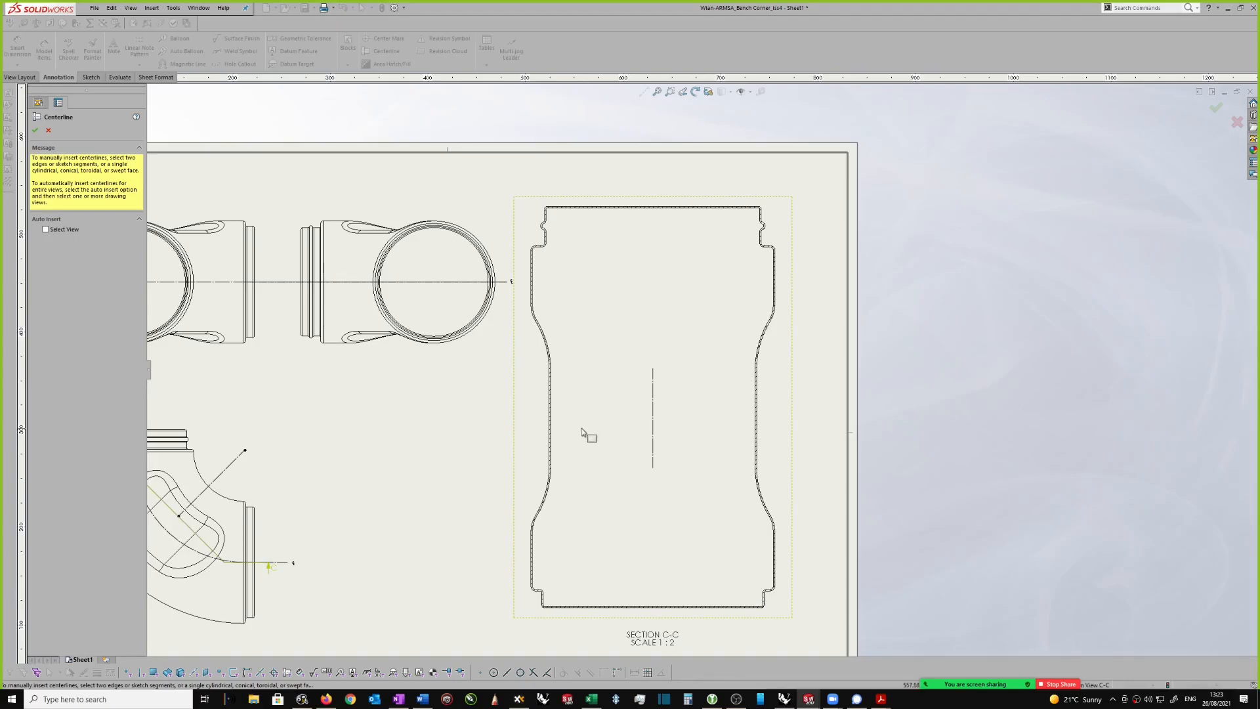
{"action": "scroll", "coordinate": [569, 488], "scroll_direction": "down", "scroll_amount": 1}
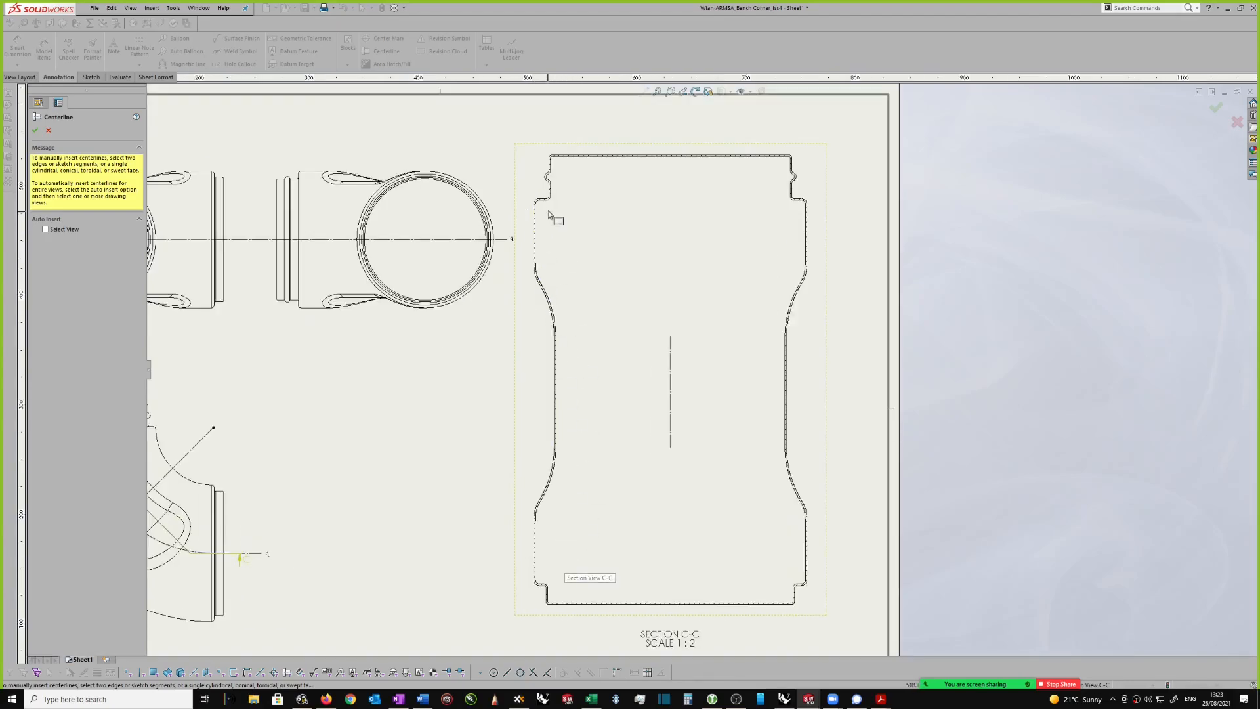
{"action": "scroll", "coordinate": [555, 589], "scroll_direction": "down", "scroll_amount": 1}
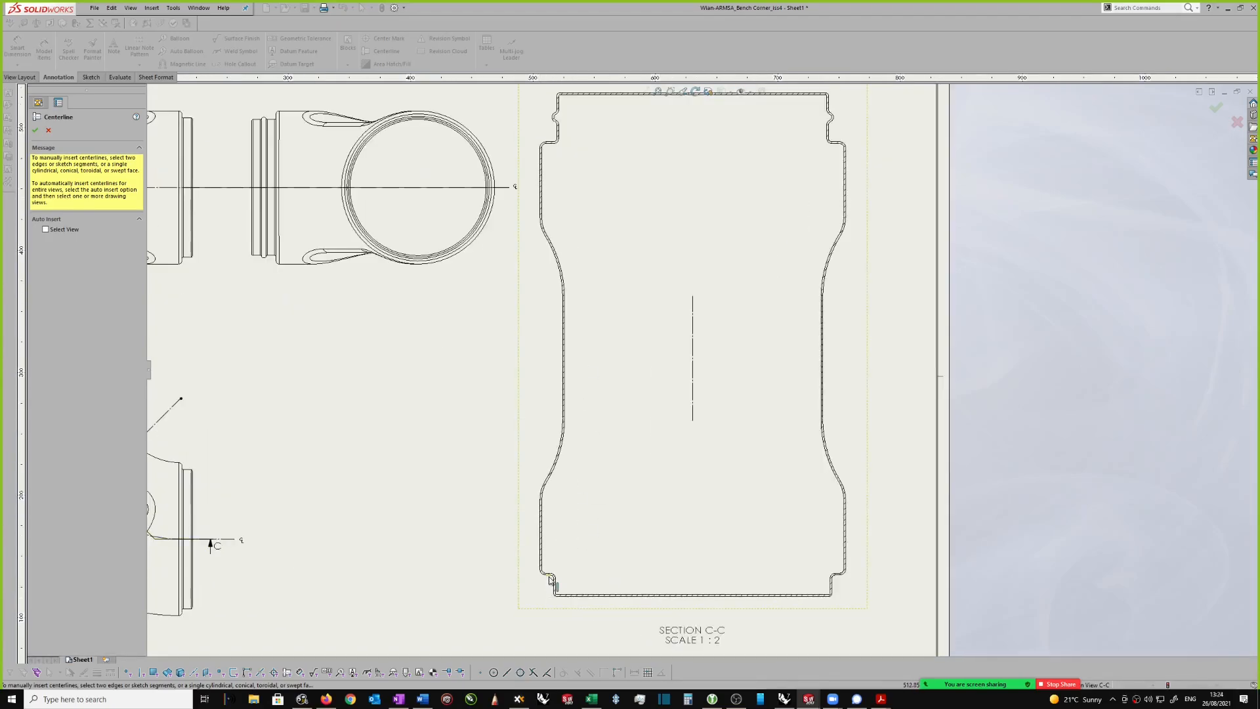
{"action": "scroll", "coordinate": [558, 584], "scroll_direction": "down", "scroll_amount": 1}
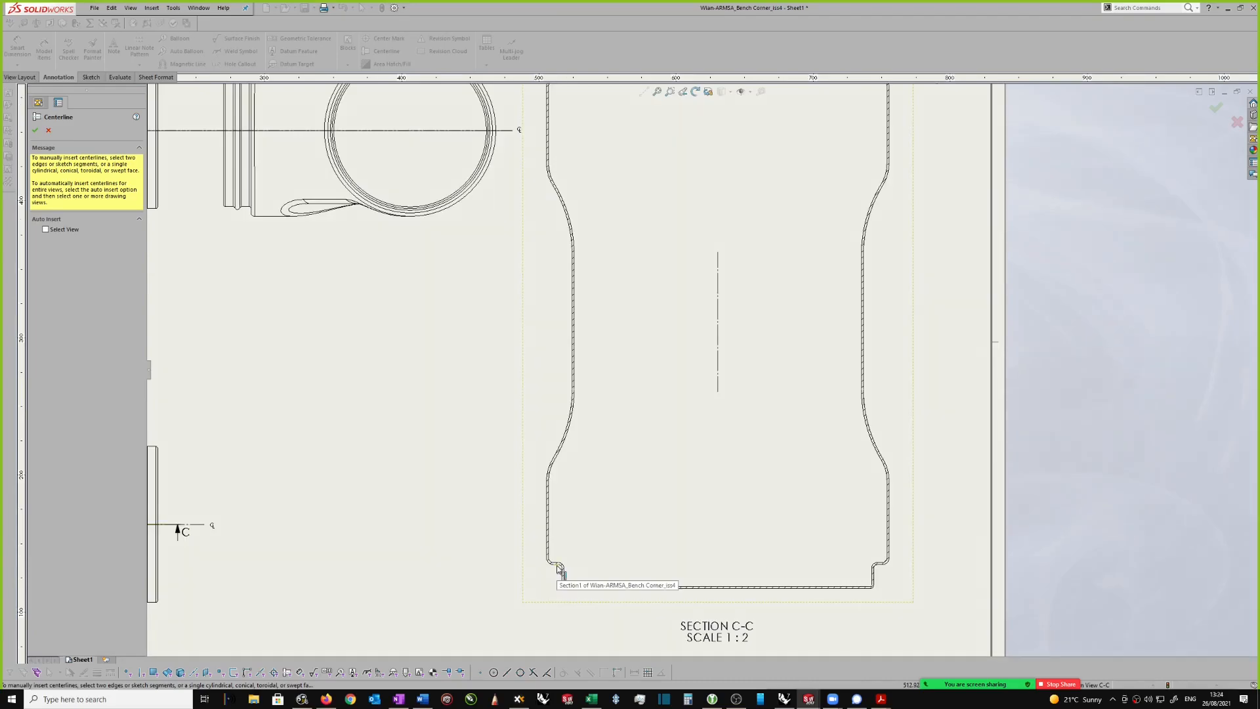
{"action": "key", "text": "f"}
{"action": "scroll", "coordinate": [650, 218], "scroll_direction": "down", "scroll_amount": 2}
{"action": "scroll", "coordinate": [637, 239], "scroll_direction": "down", "scroll_amount": 1}
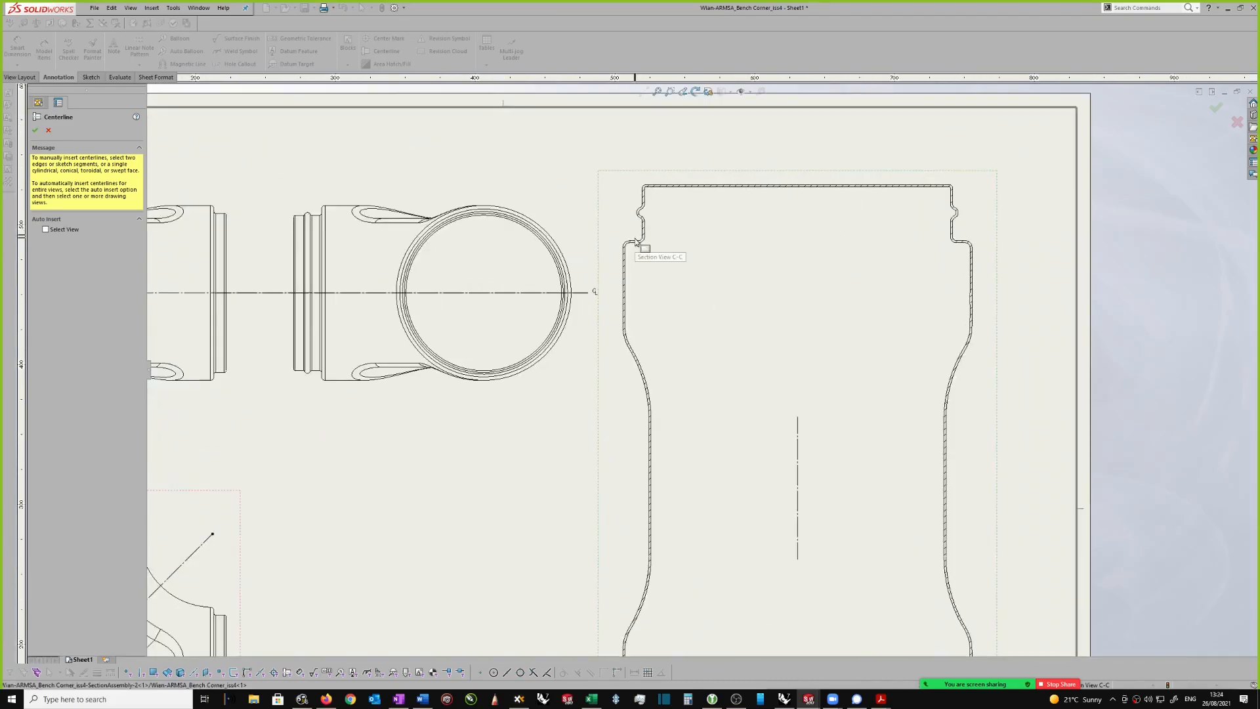
{"action": "scroll", "coordinate": [678, 318], "scroll_direction": "up", "scroll_amount": 1}
{"action": "scroll", "coordinate": [703, 495], "scroll_direction": "up", "scroll_amount": 1}
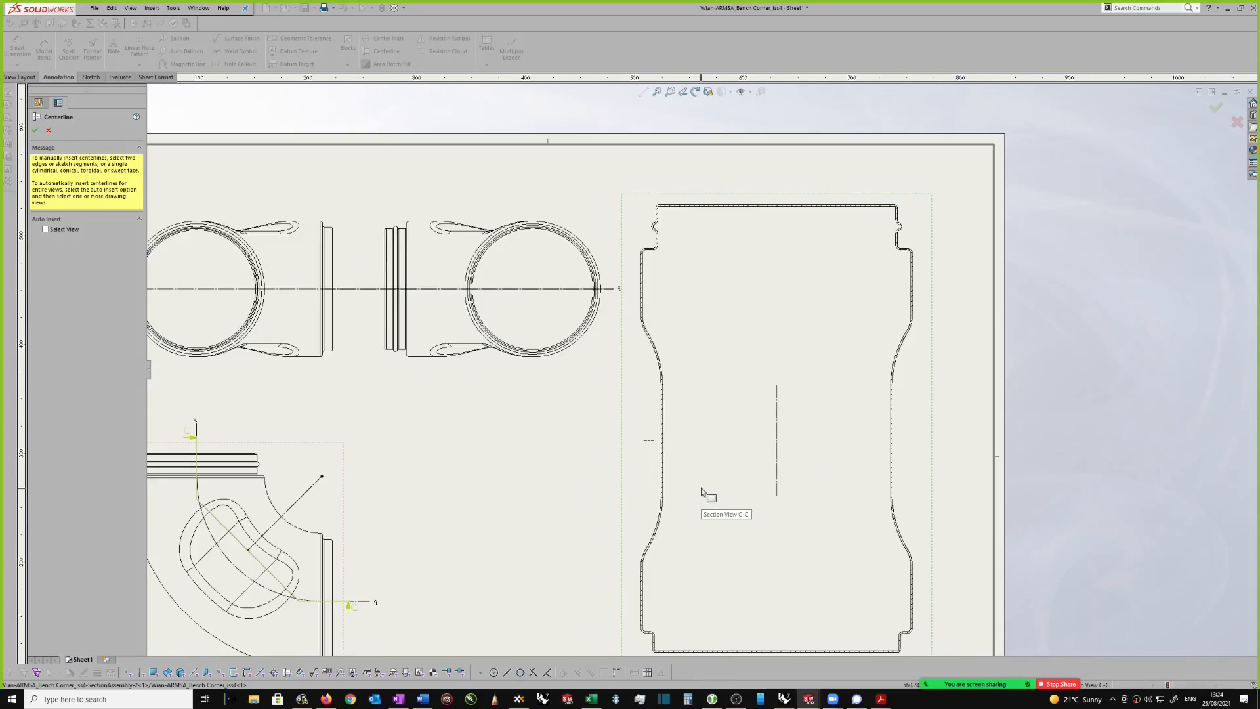
{"action": "left_click", "coordinate": [36, 131]}
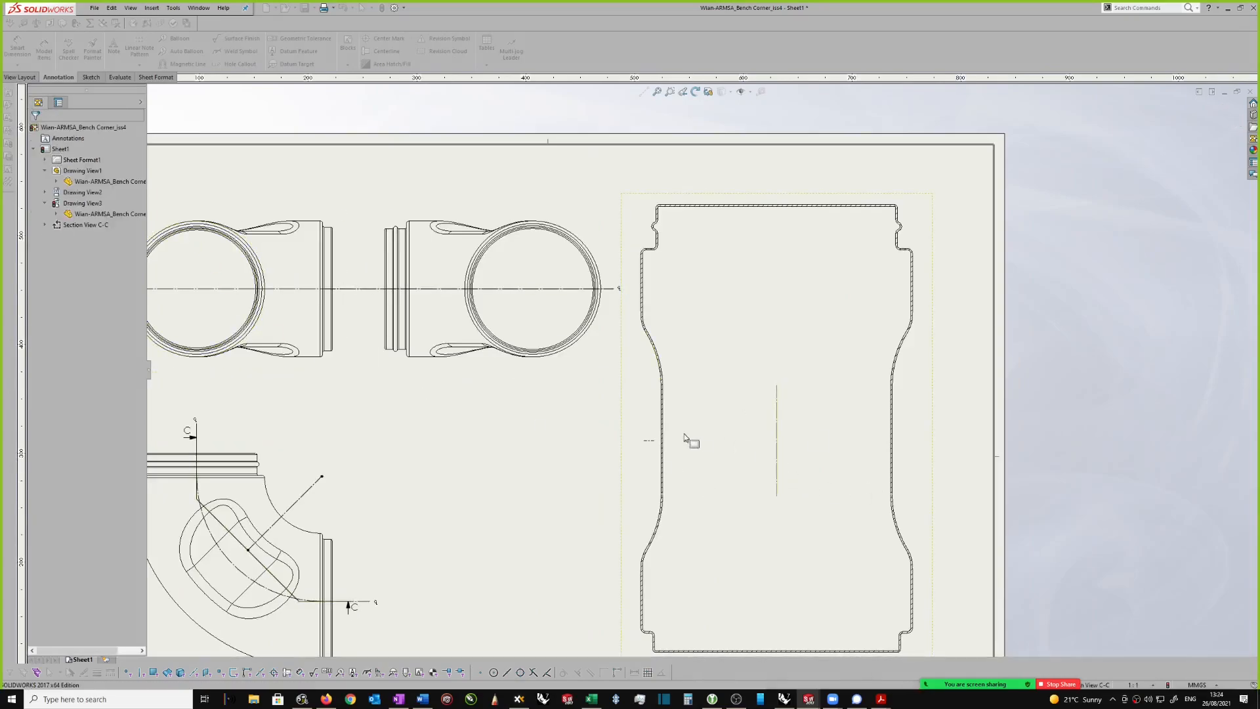
Step: Lengthen both centerlines of section view C-C so they extend slightly past its outline on every side
{"action": "scroll", "coordinate": [701, 437], "scroll_direction": "up", "scroll_amount": 1}
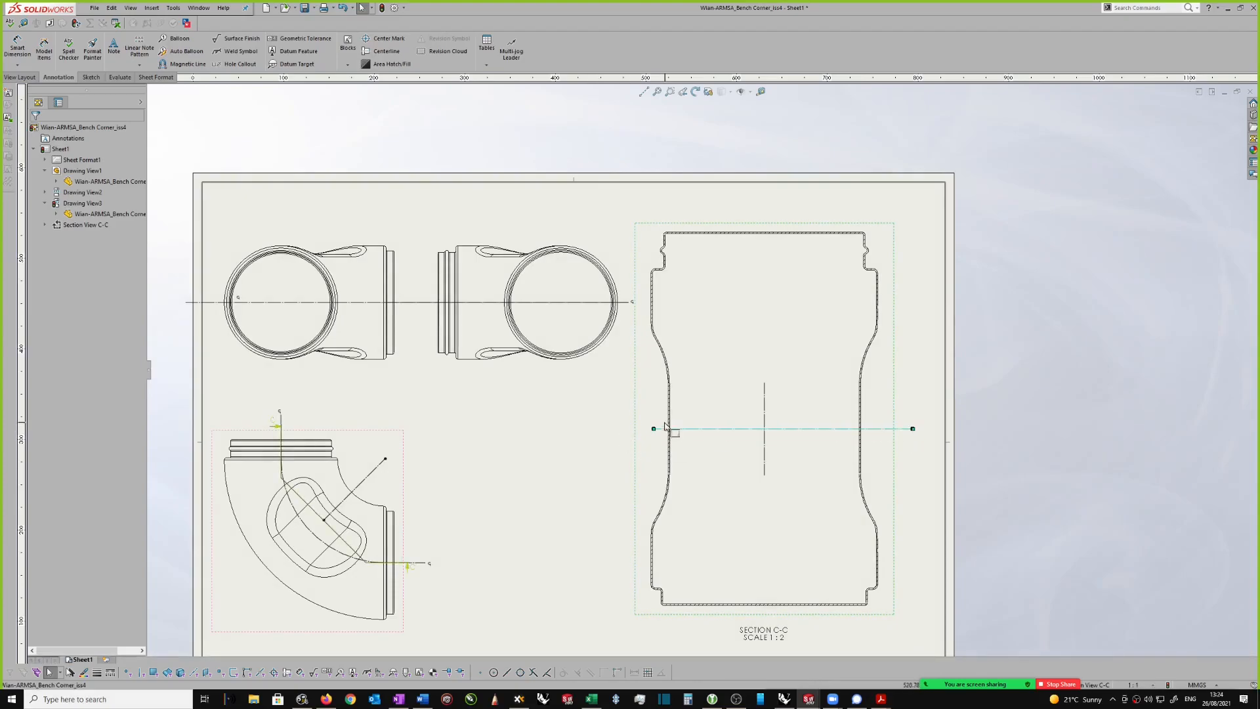
{"action": "left_click_drag", "start_coordinate": [655, 429], "coordinate": [629, 430]}
{"action": "left_click_drag", "start_coordinate": [764, 384], "coordinate": [753, 209]}
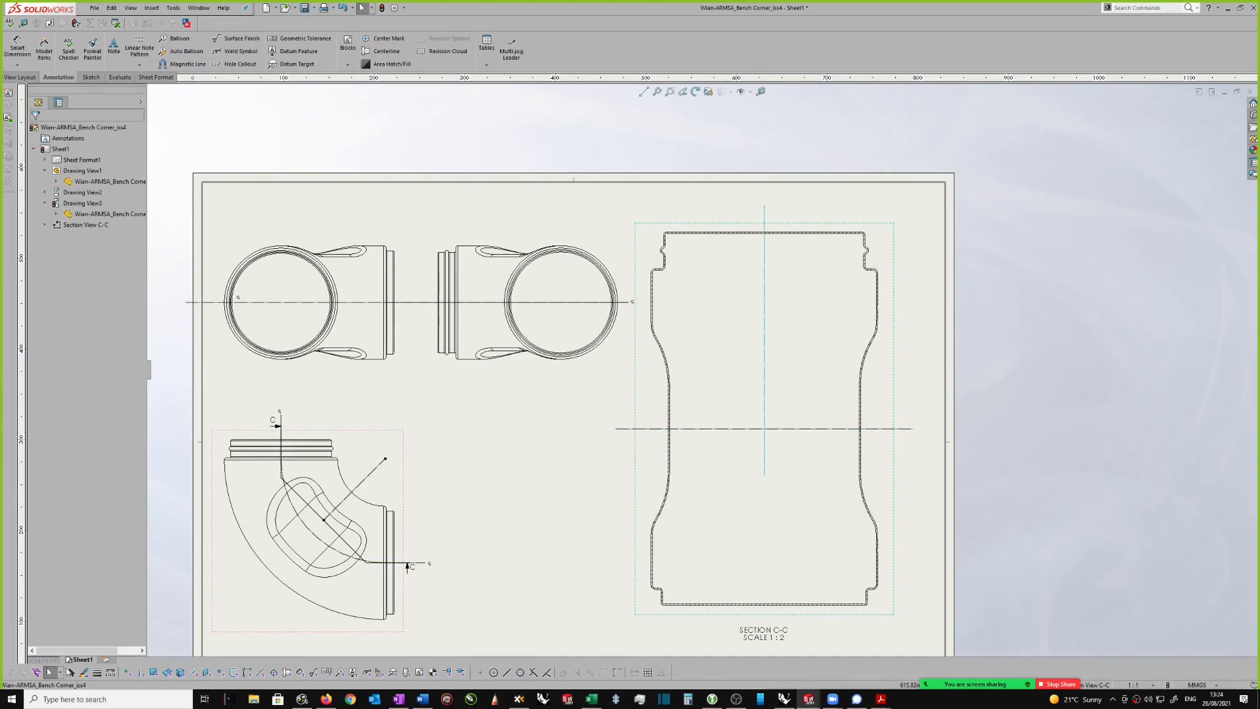
{"action": "scroll", "coordinate": [789, 450], "scroll_direction": "up", "scroll_amount": 1}
{"action": "left_click_drag", "start_coordinate": [755, 457], "coordinate": [762, 582]}
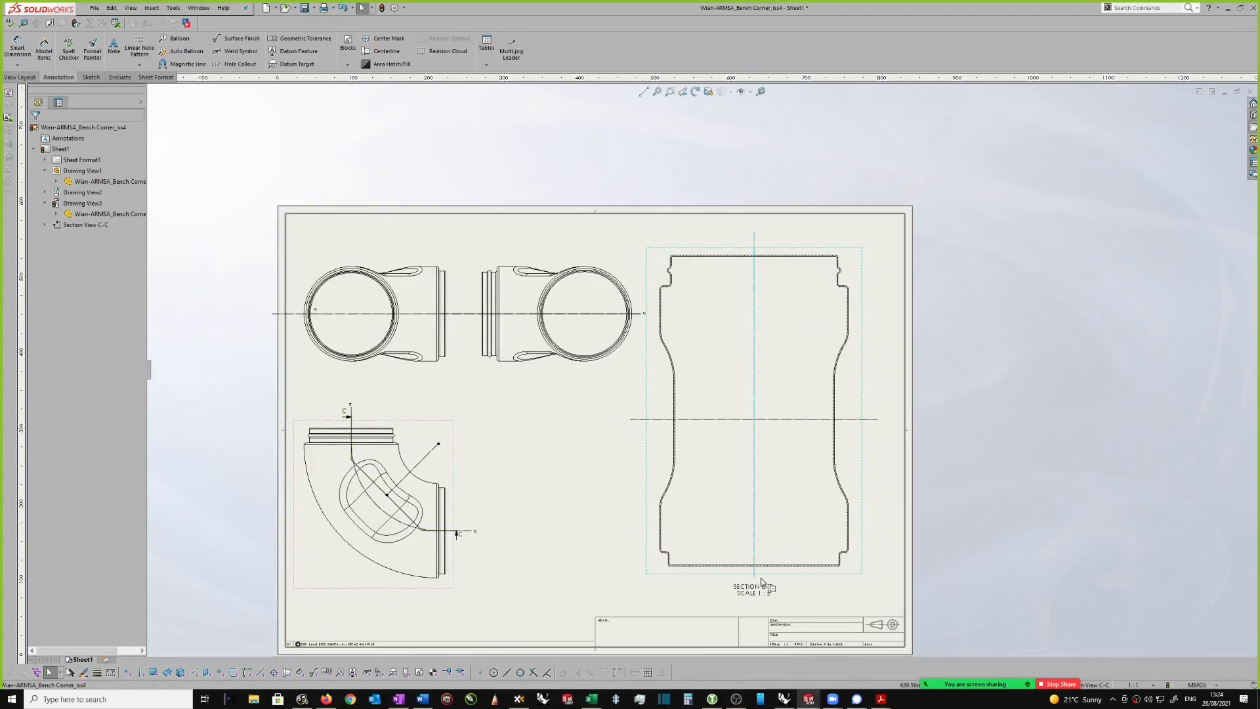
Step: Break section view C-C with vertical break lines just inside its two side walls, using a 10 mm gap
{"action": "left_click", "coordinate": [866, 496]}
{"action": "scroll", "coordinate": [859, 491], "scroll_direction": "down", "scroll_amount": 1}
{"action": "left_click", "coordinate": [847, 479]}
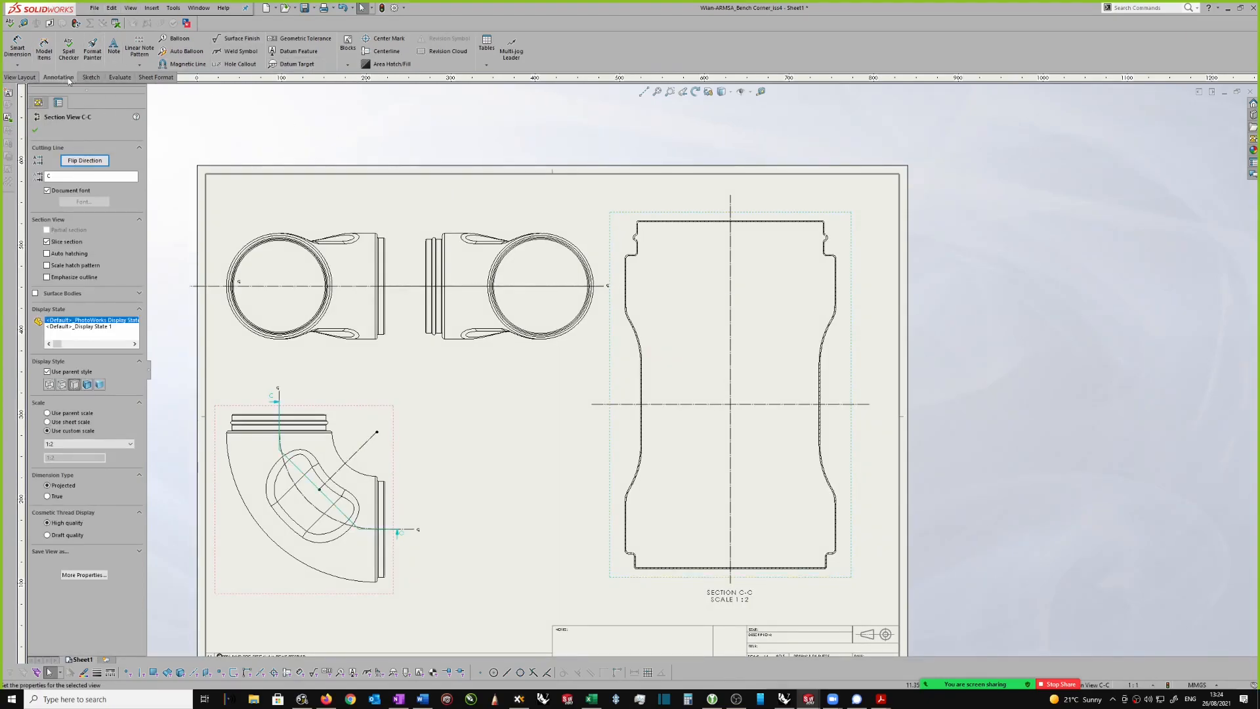
{"action": "left_click", "coordinate": [13, 80]}
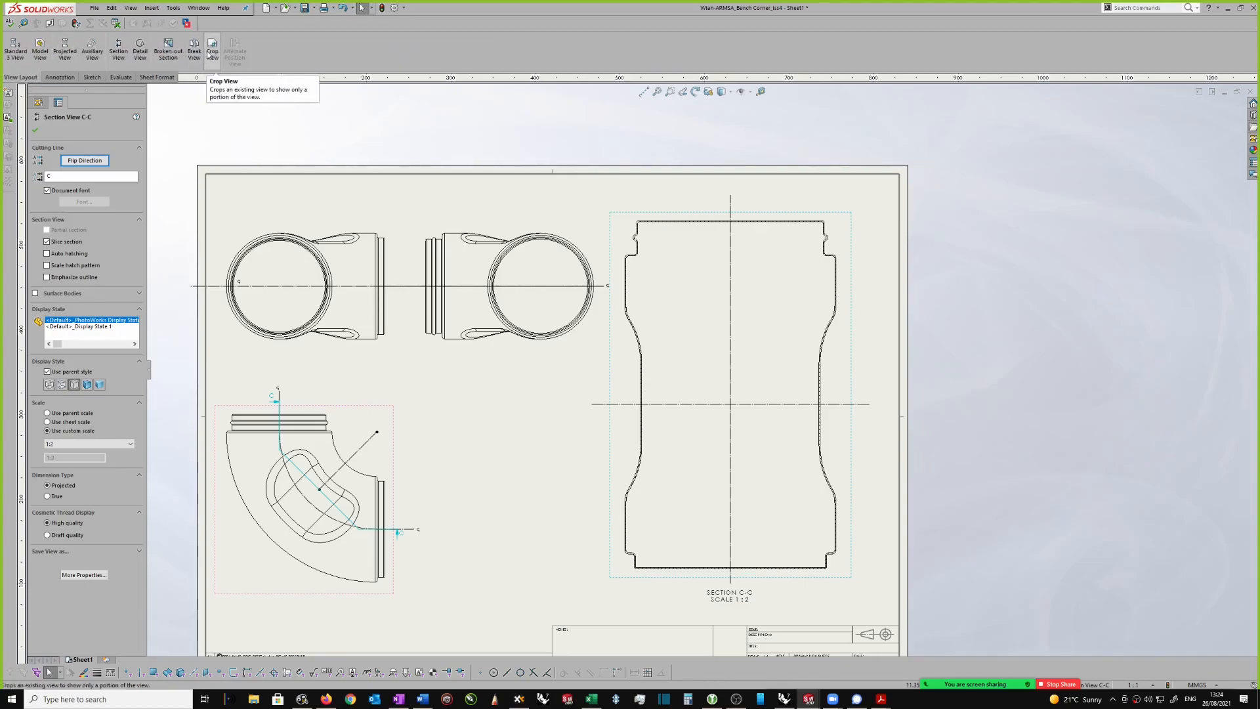
{"action": "left_click", "coordinate": [194, 50]}
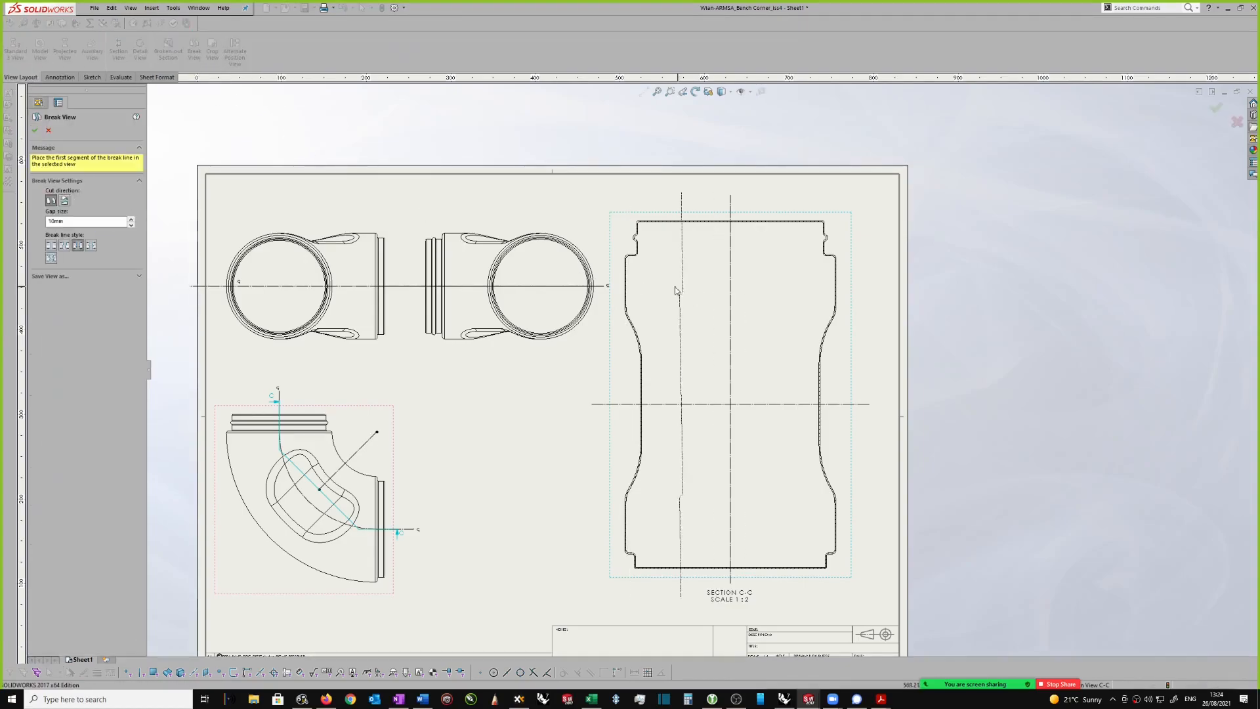
{"action": "left_click", "coordinate": [649, 294]}
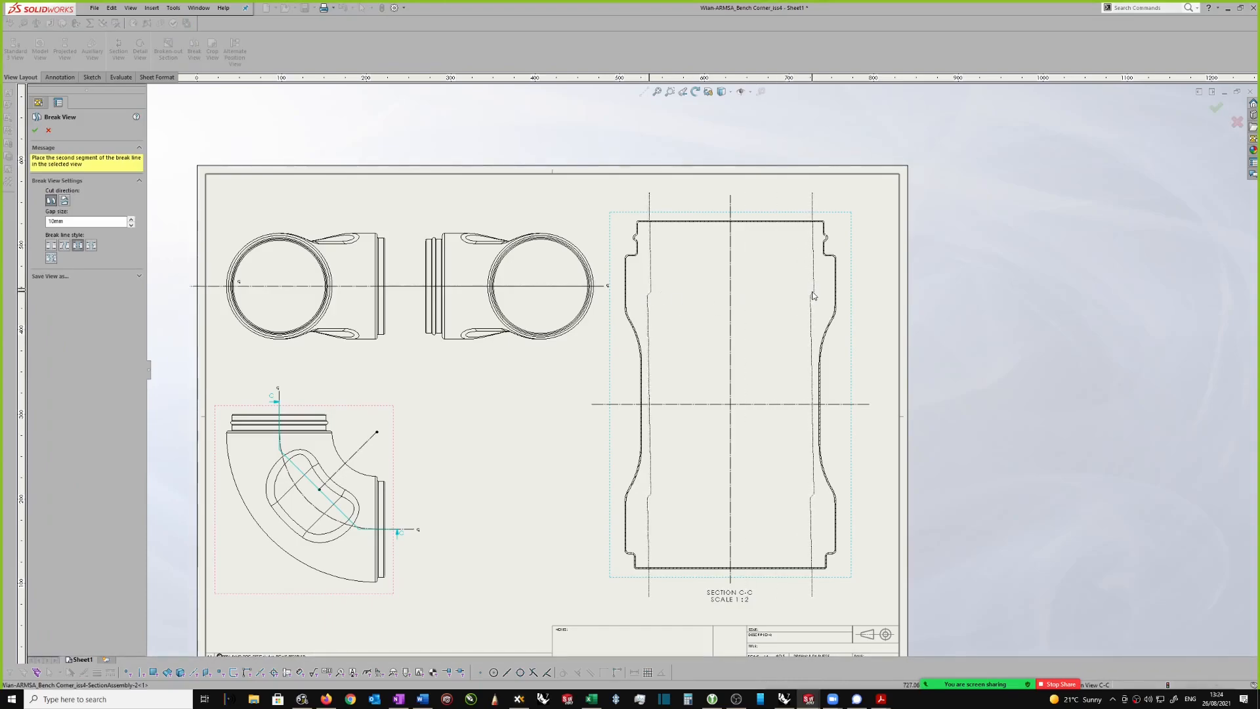
{"action": "left_click", "coordinate": [812, 294]}
{"action": "scroll", "coordinate": [778, 368], "scroll_direction": "down", "scroll_amount": 1}
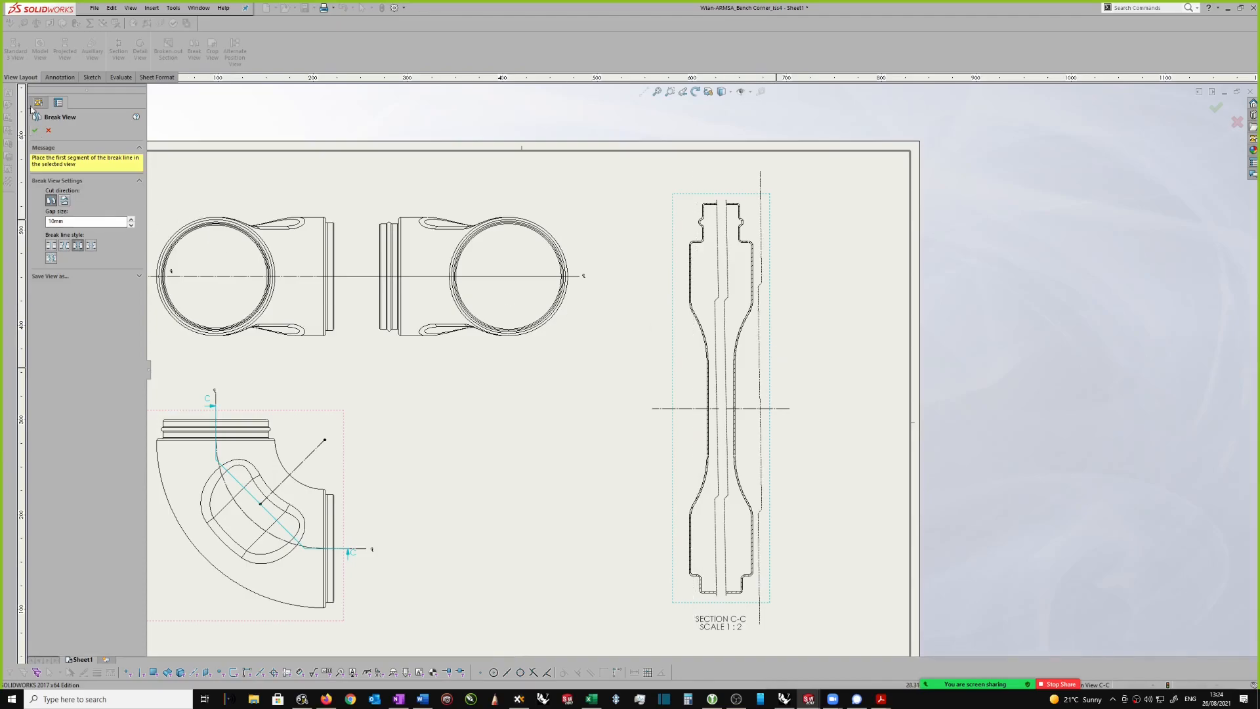
Step: Add a second break across section view C-C with horizontal break lines above and below its horizontal centerline, using a 10 mm gap
{"action": "left_click", "coordinate": [64, 201]}
{"action": "scroll", "coordinate": [711, 357], "scroll_direction": "down", "scroll_amount": 2}
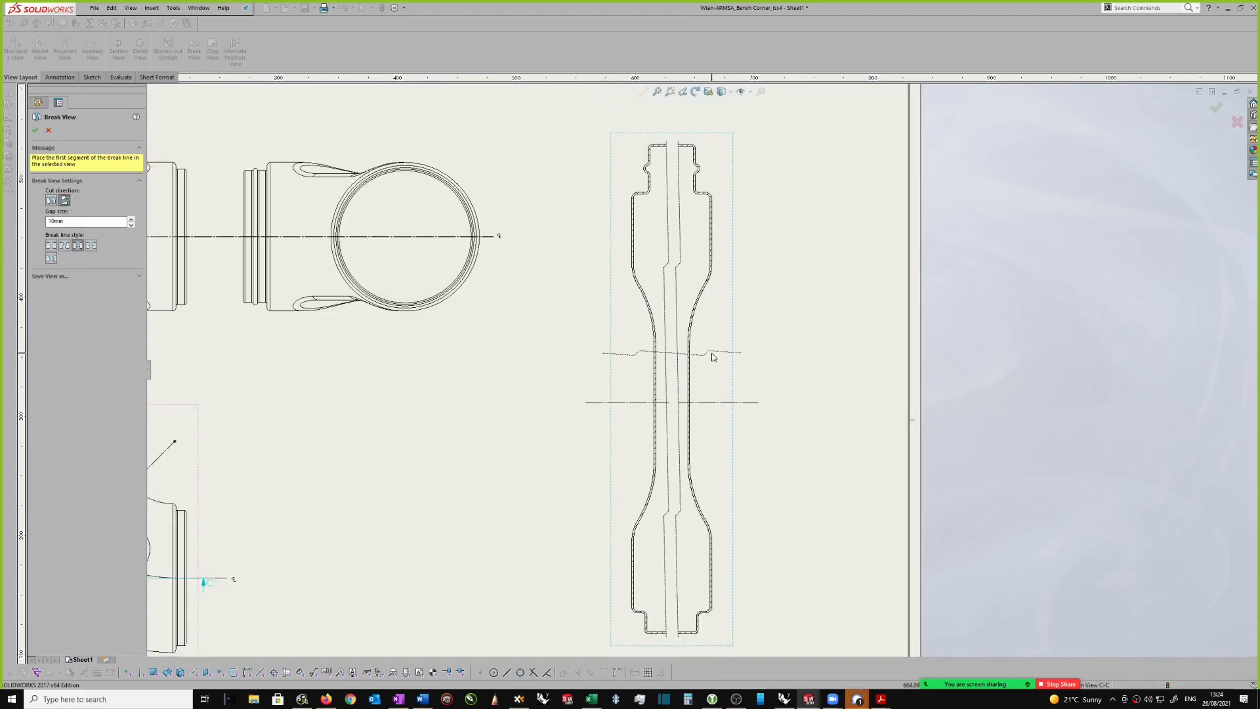
{"action": "scroll", "coordinate": [694, 344], "scroll_direction": "down", "scroll_amount": 1}
{"action": "left_click", "coordinate": [693, 362]}
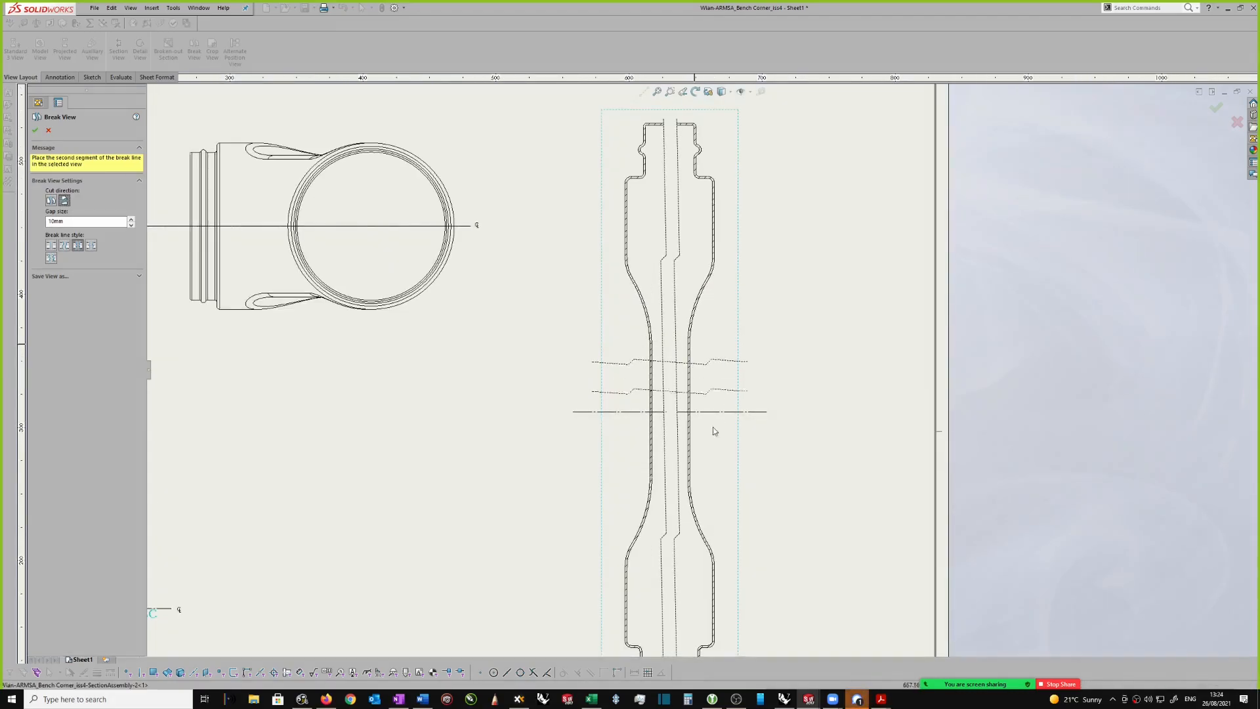
{"action": "left_click", "coordinate": [711, 453]}
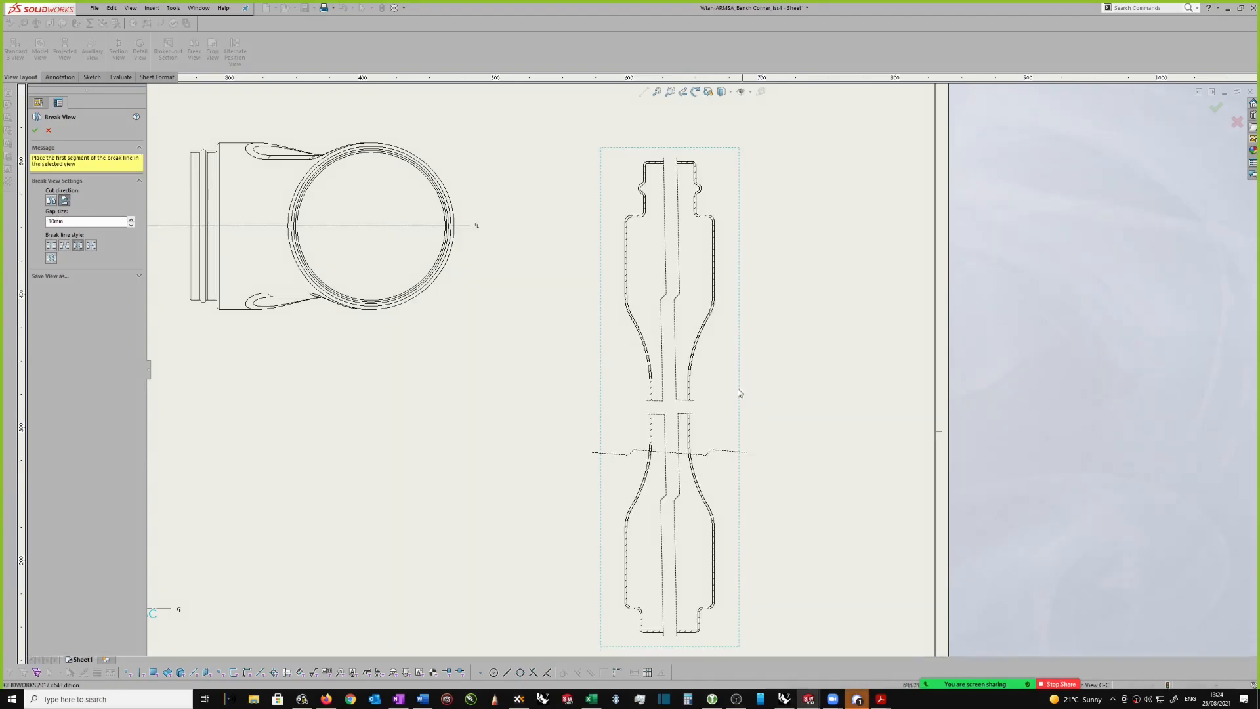
{"action": "scroll", "coordinate": [745, 395], "scroll_direction": "up", "scroll_amount": 1}
{"action": "scroll", "coordinate": [722, 354], "scroll_direction": "up", "scroll_amount": 1}
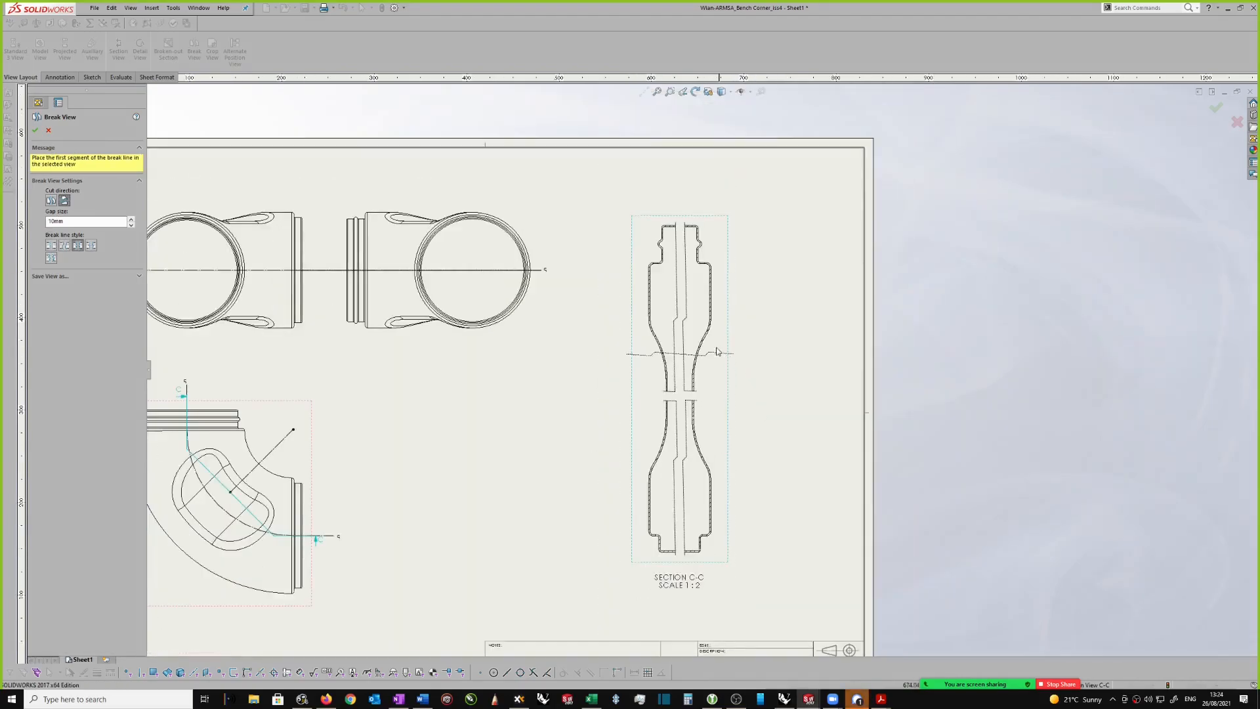
{"action": "left_click", "coordinate": [34, 131]}
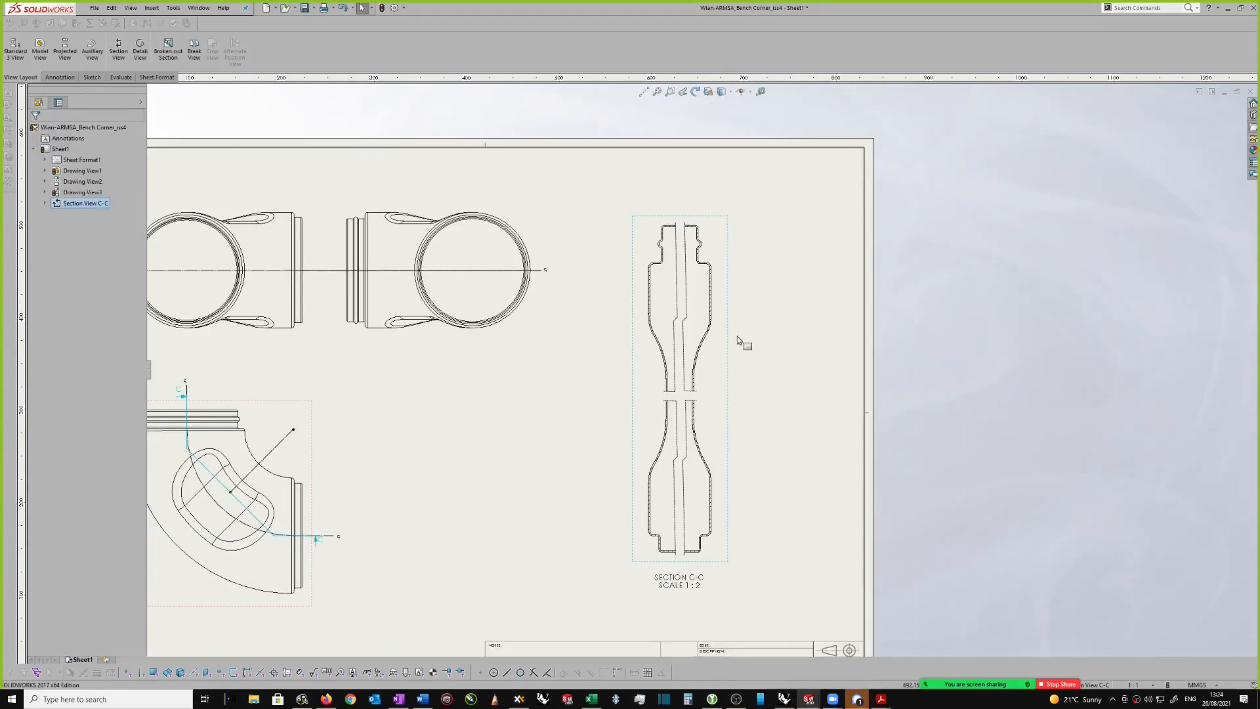
Step: Undo both breaks in section view C-C
{"action": "scroll", "coordinate": [739, 339], "scroll_direction": "down", "scroll_amount": 1}
{"action": "key", "text": "Escape"}
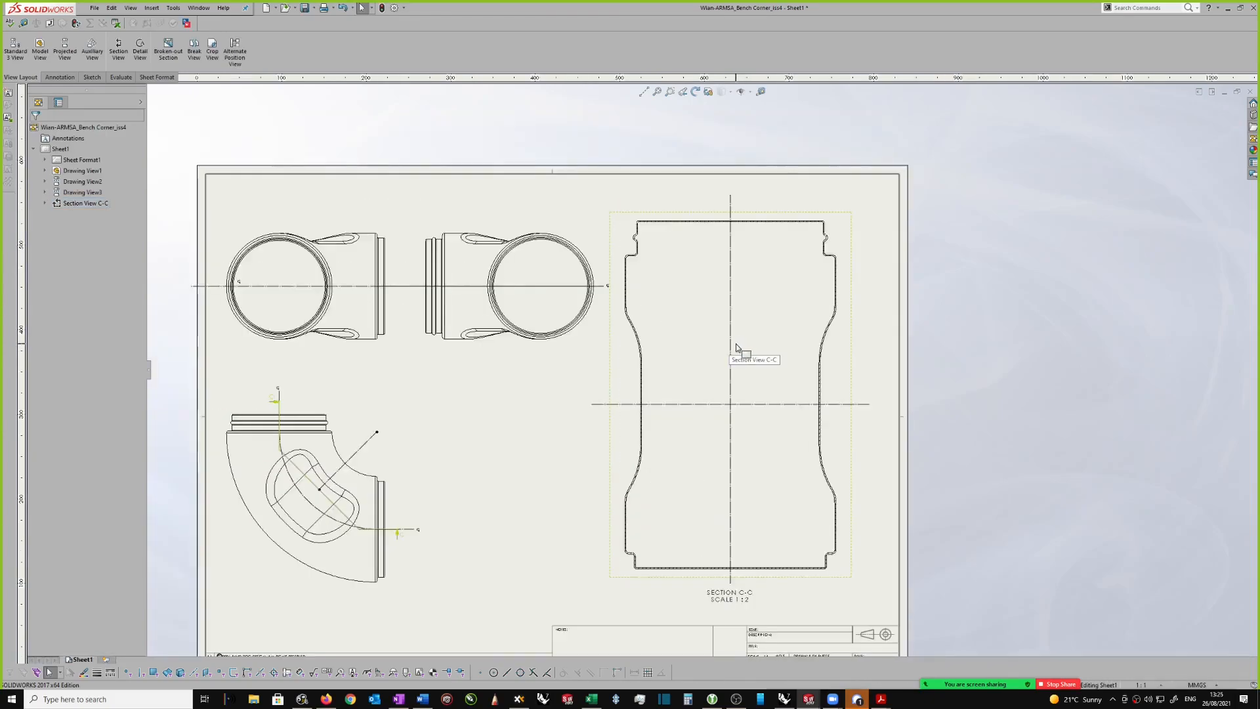
Step: Break section view C-C with vertical break lines just inside its left and right side walls, using a 10 mm gap
{"action": "scroll", "coordinate": [881, 326], "scroll_direction": "down", "scroll_amount": 1}
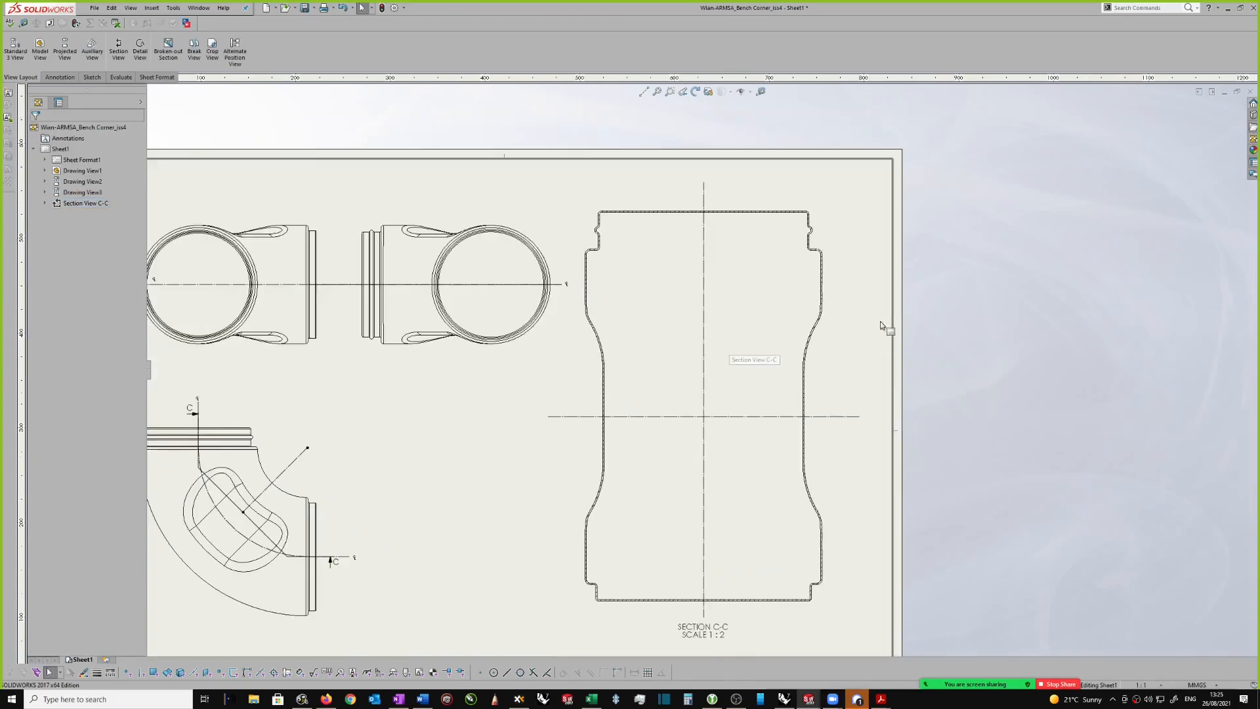
{"action": "left_click", "coordinate": [839, 339]}
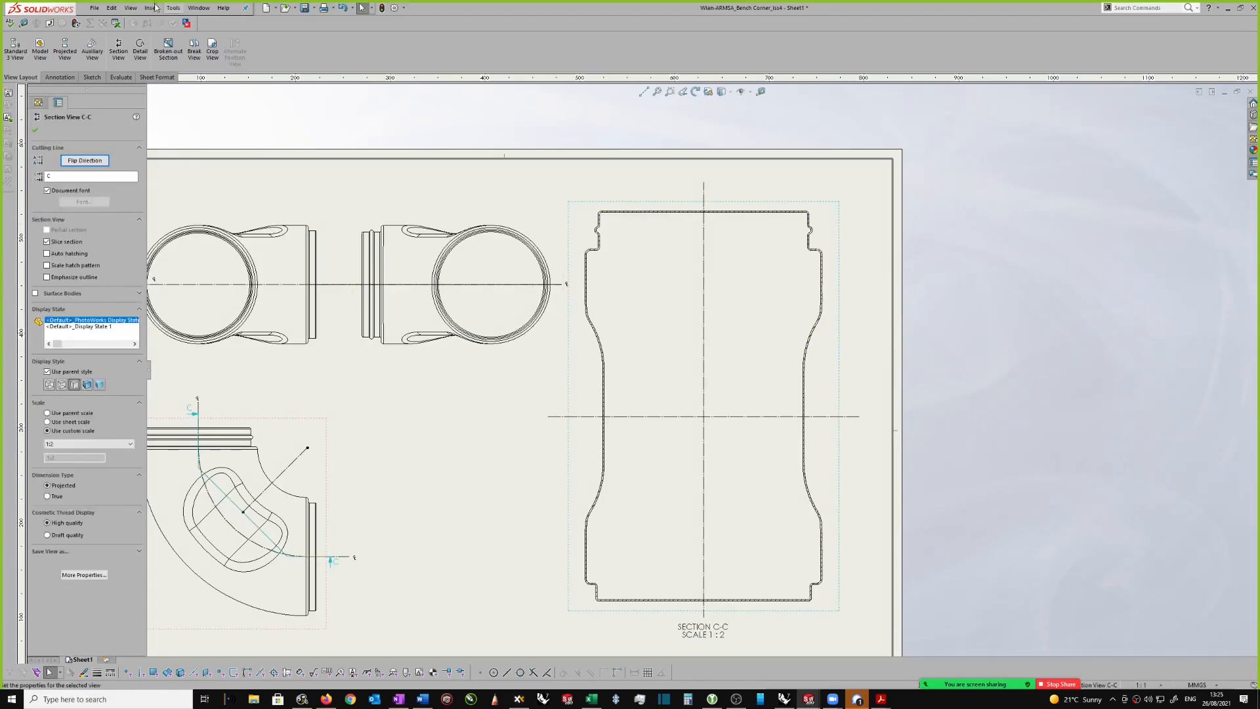
{"action": "left_click", "coordinate": [194, 46]}
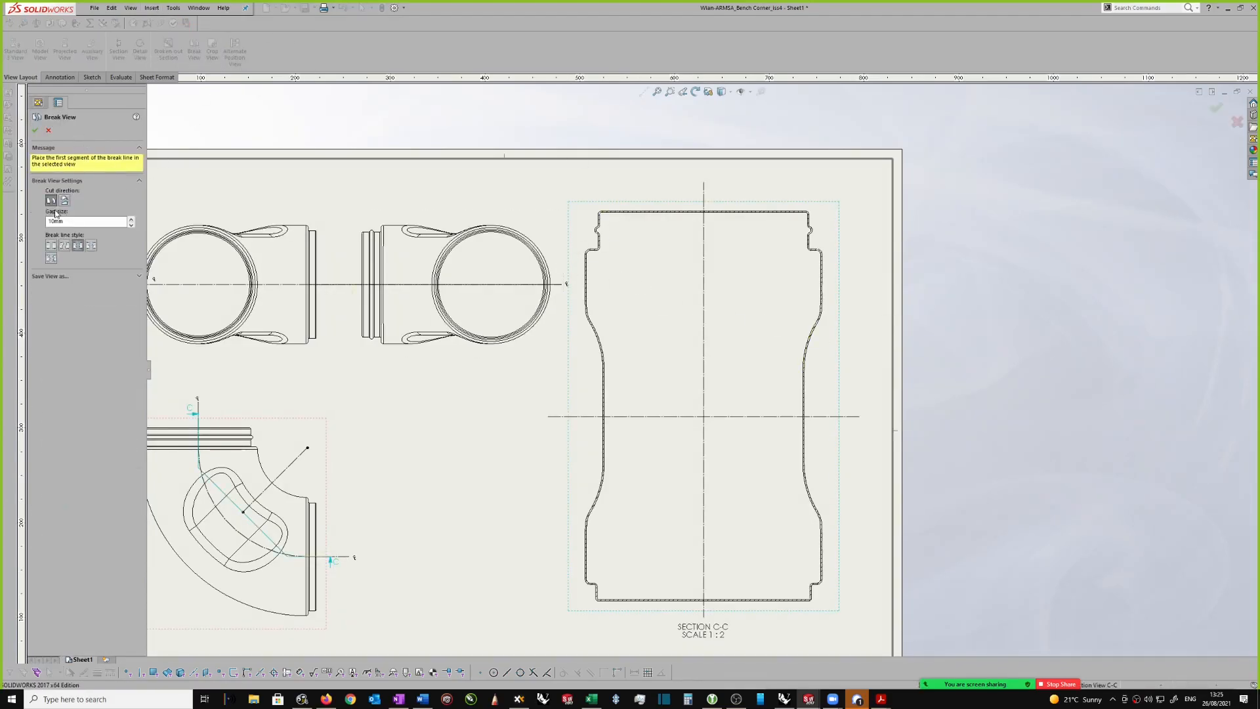
{"action": "left_click", "coordinate": [614, 298]}
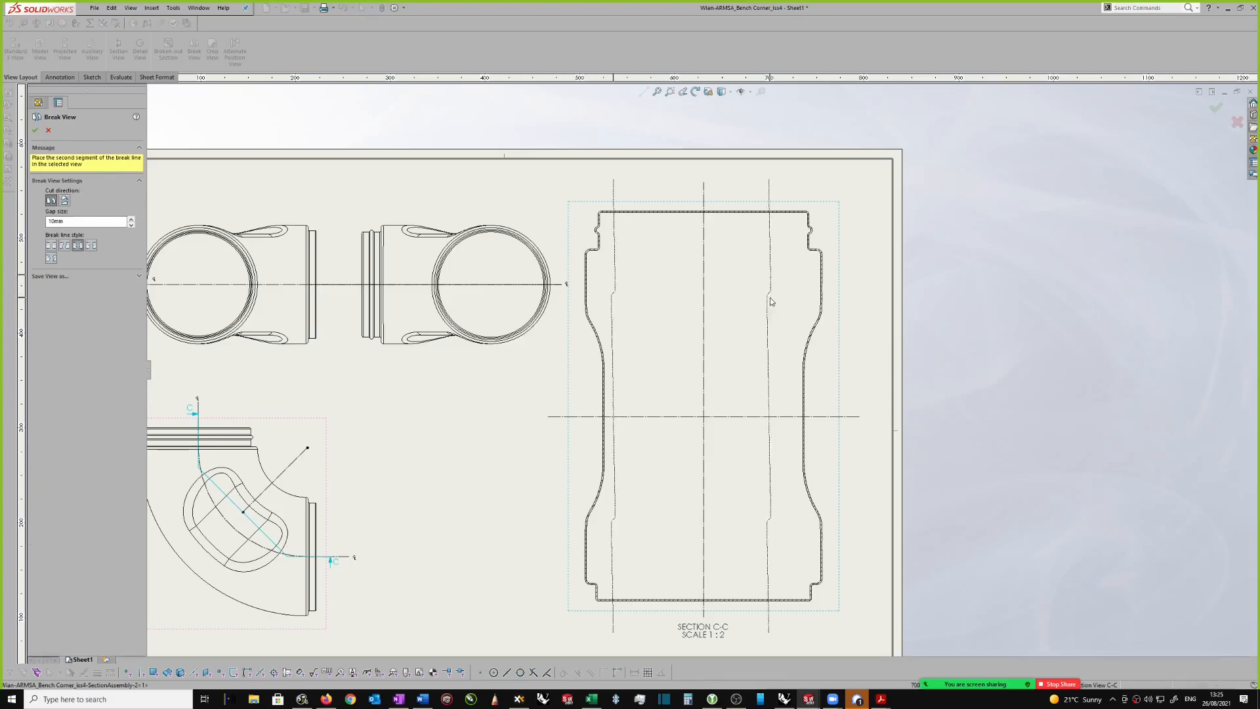
{"action": "left_click", "coordinate": [797, 289]}
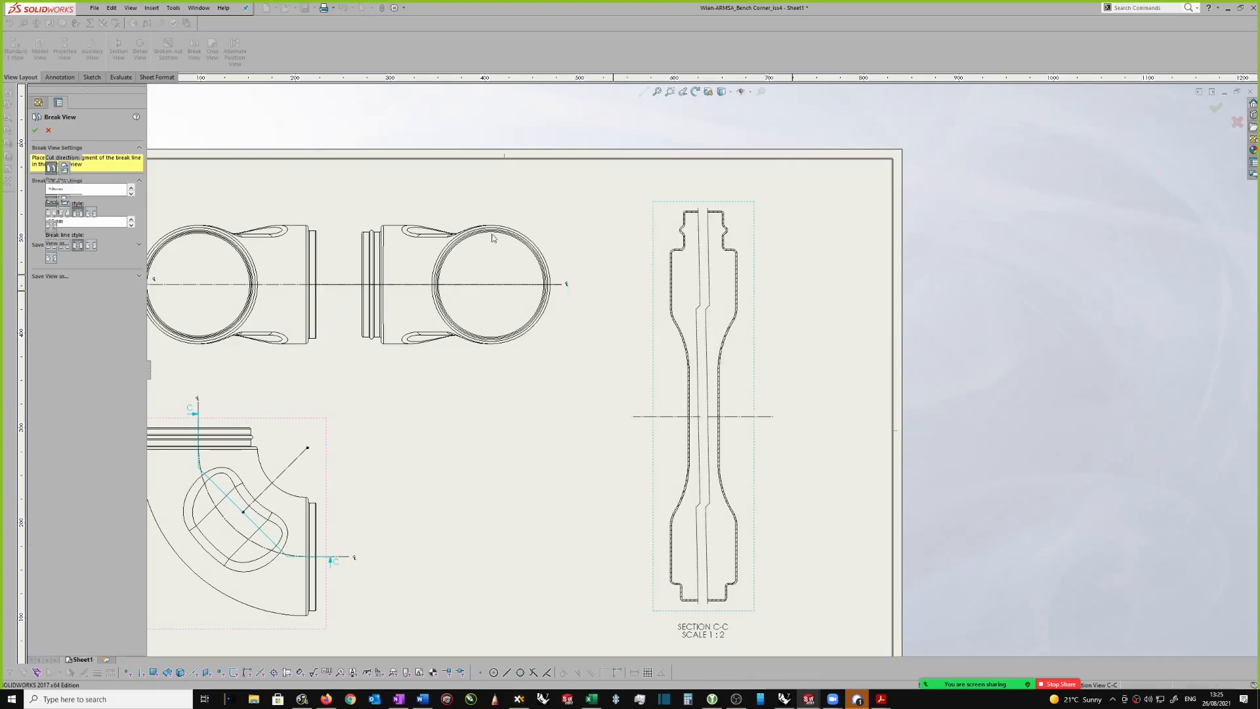
{"action": "left_click", "coordinate": [36, 130]}
Step: Examine the broken section view C-C and its layout on the sheet relative to the other three views
{"action": "scroll", "coordinate": [711, 203], "scroll_direction": "down", "scroll_amount": 2}
{"action": "scroll", "coordinate": [791, 415], "scroll_direction": "up", "scroll_amount": 2}
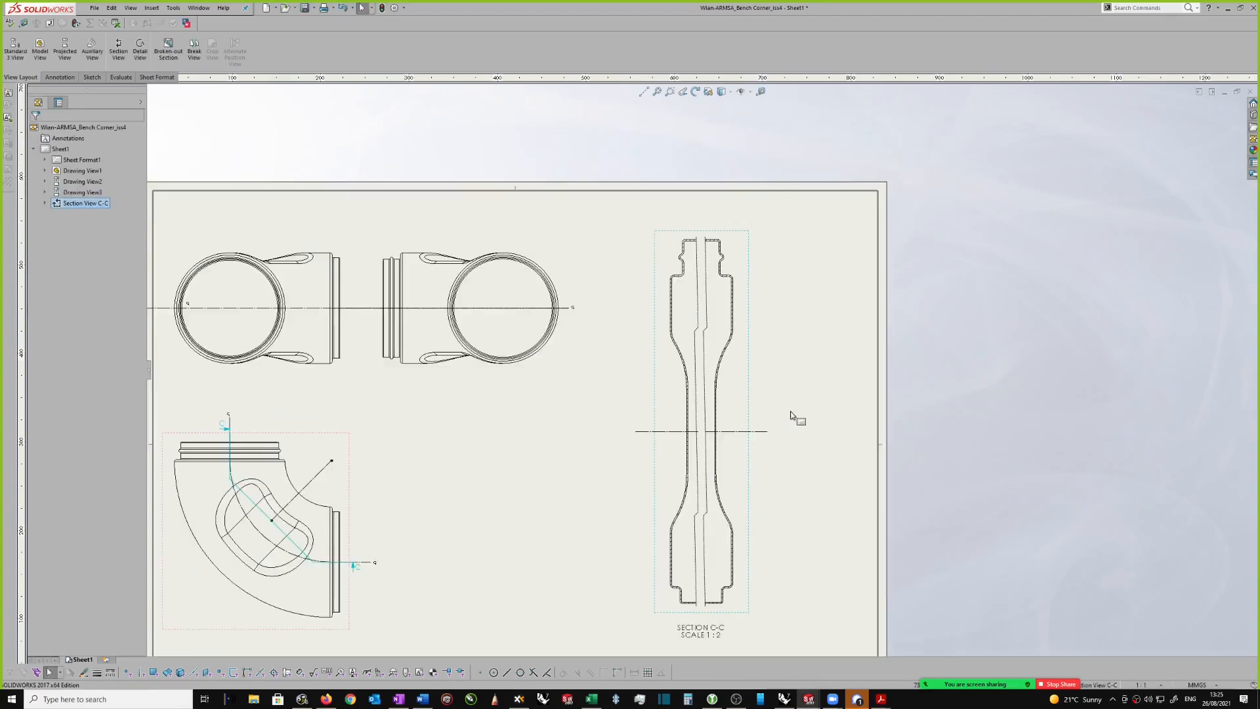
{"action": "scroll", "coordinate": [791, 415], "scroll_direction": "down", "scroll_amount": 2}
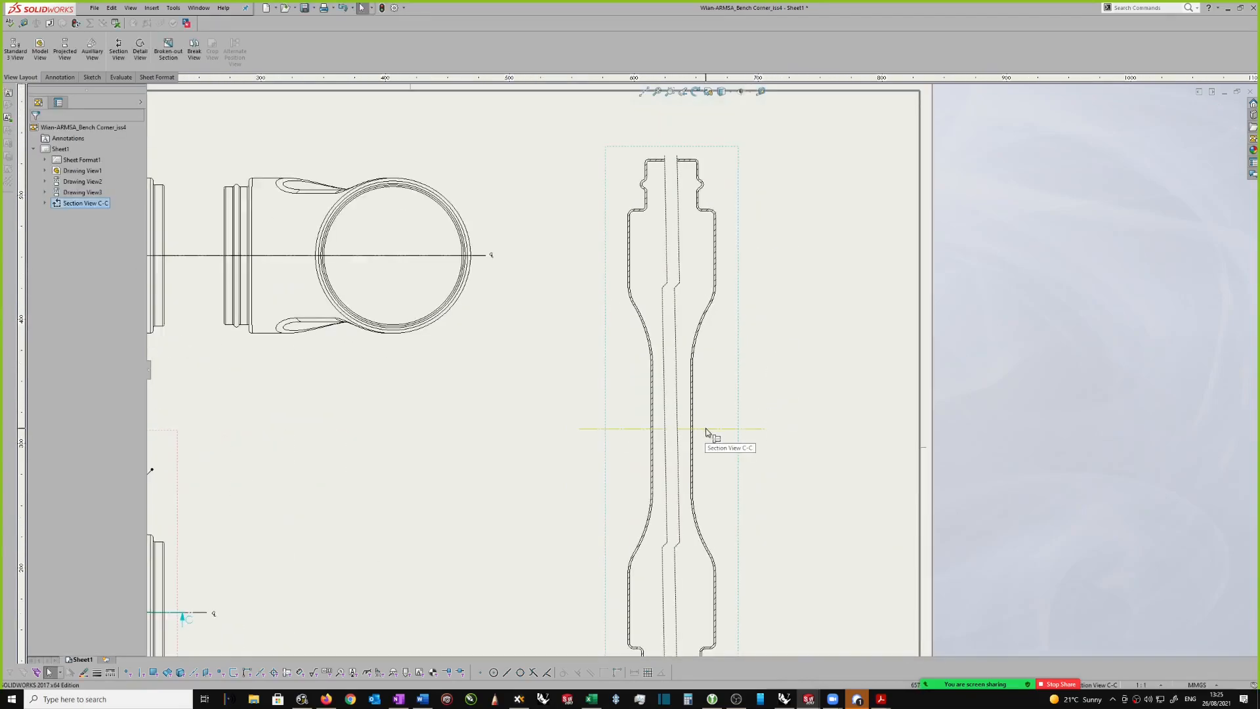
{"action": "scroll", "coordinate": [713, 427], "scroll_direction": "up", "scroll_amount": 3}
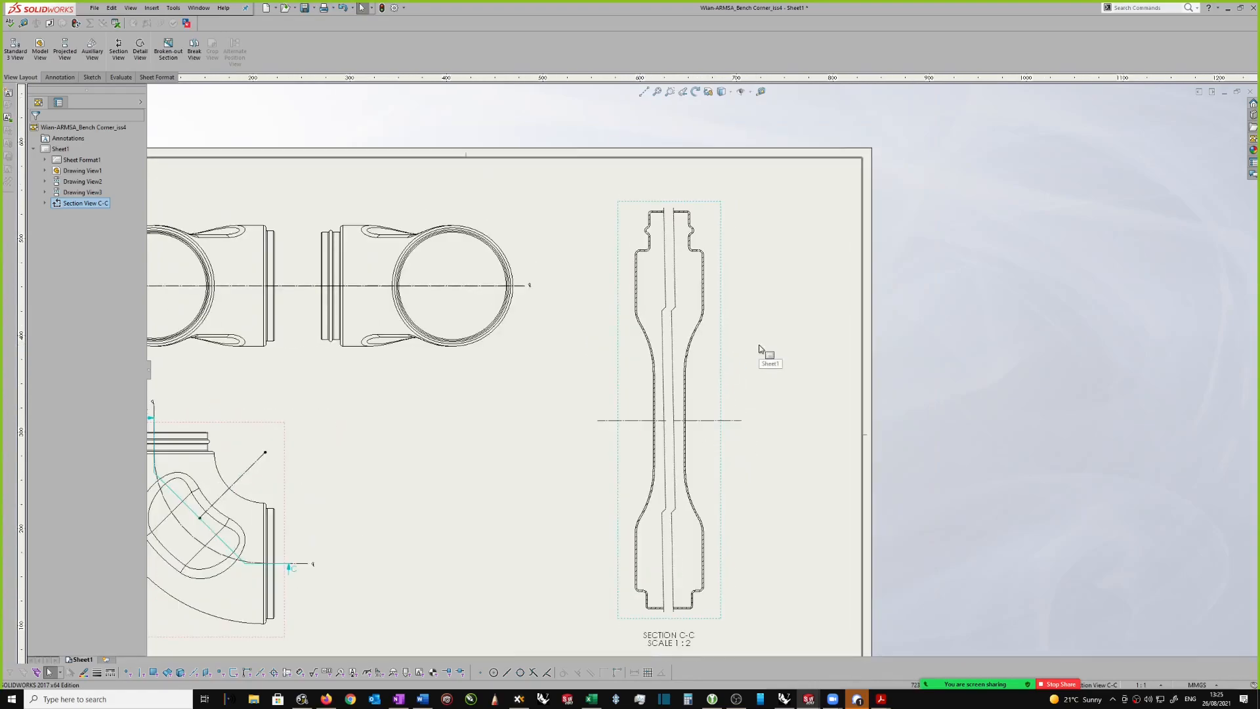
{"action": "scroll", "coordinate": [760, 349], "scroll_direction": "down", "scroll_amount": 1}
{"action": "scroll", "coordinate": [744, 244], "scroll_direction": "down", "scroll_amount": 2}
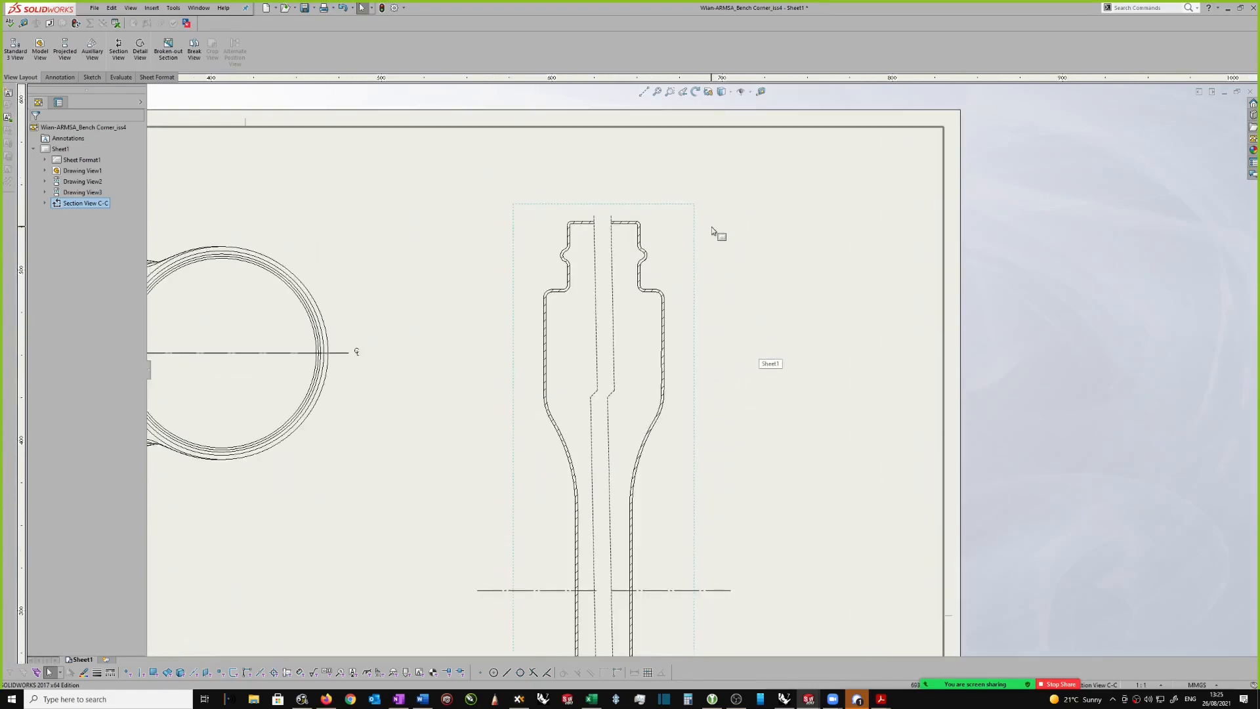
{"action": "scroll", "coordinate": [762, 281], "scroll_direction": "up", "scroll_amount": 2}
{"action": "scroll", "coordinate": [479, 444], "scroll_direction": "up", "scroll_amount": 1}
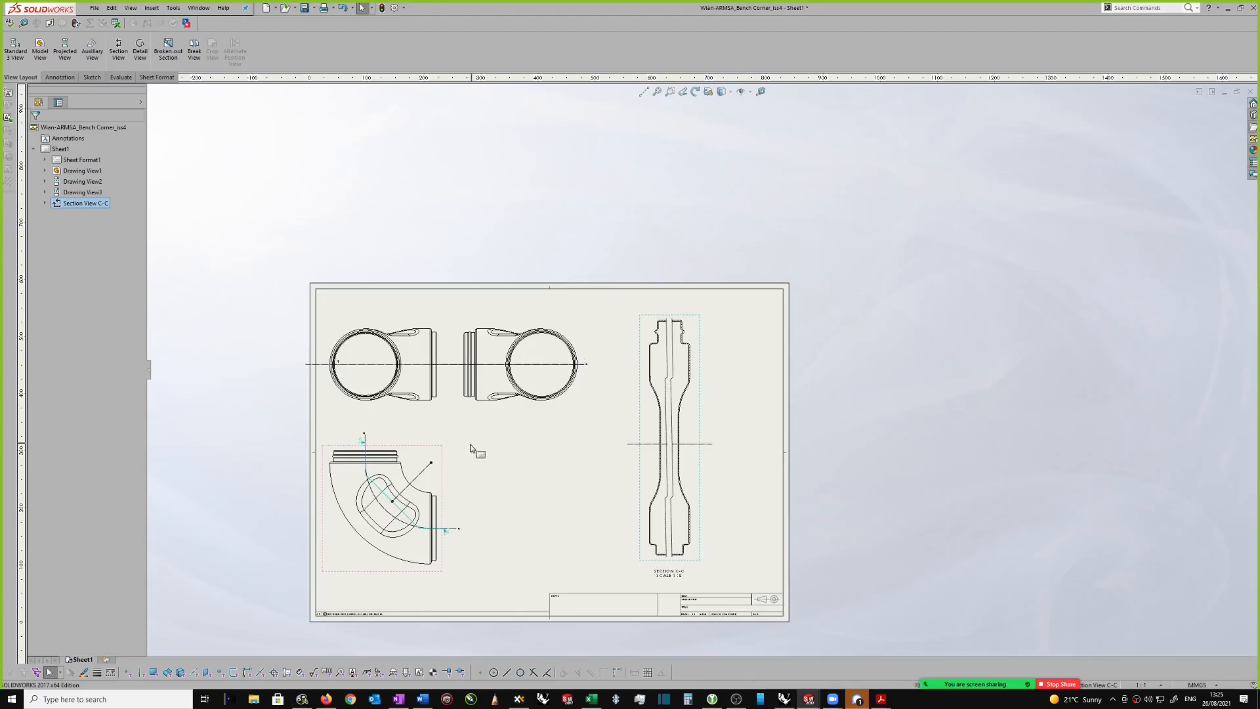
{"action": "scroll", "coordinate": [460, 341], "scroll_direction": "down", "scroll_amount": 2}
{"action": "scroll", "coordinate": [464, 203], "scroll_direction": "down", "scroll_amount": 1}
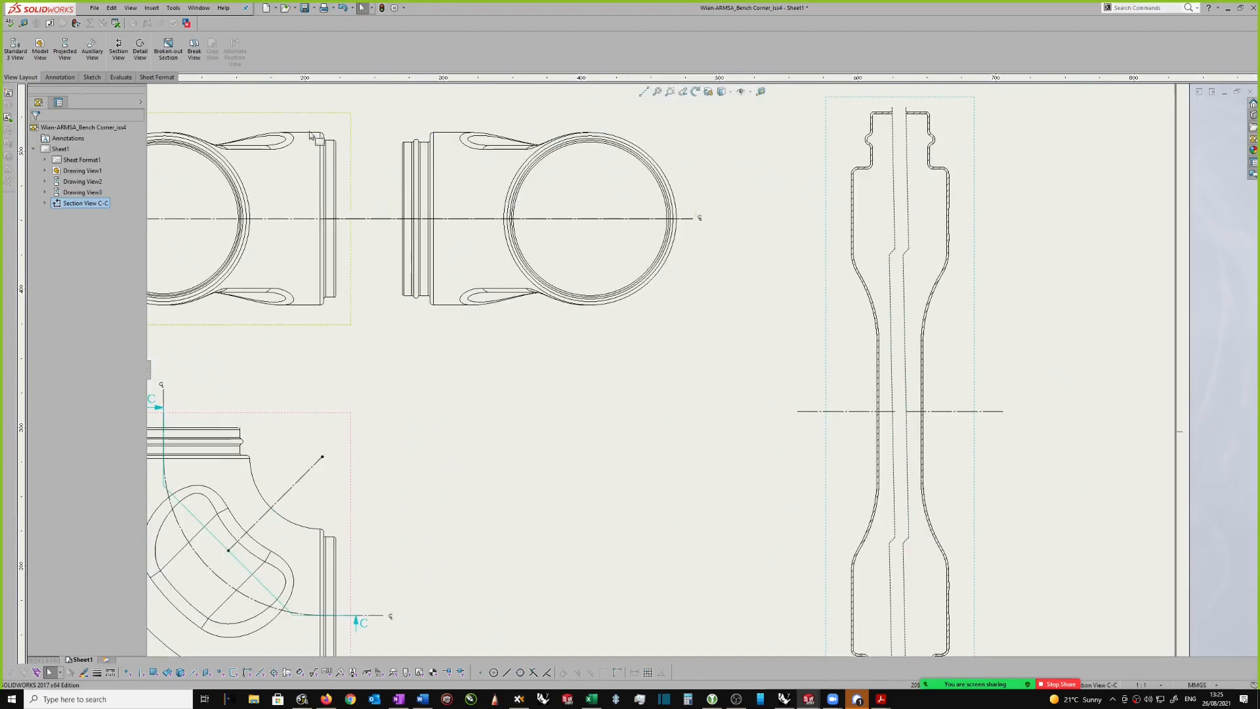
{"action": "scroll", "coordinate": [952, 321], "scroll_direction": "up", "scroll_amount": 1}
{"action": "scroll", "coordinate": [312, 424], "scroll_direction": "up", "scroll_amount": 1}
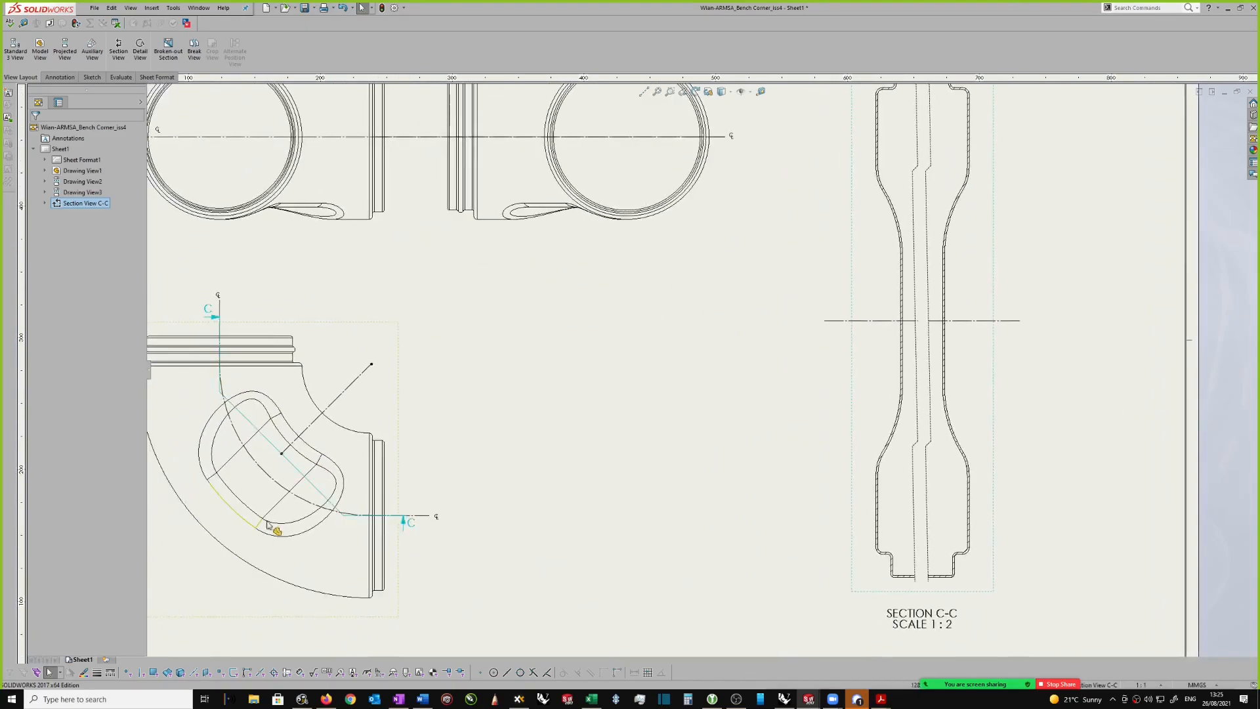
{"action": "scroll", "coordinate": [572, 345], "scroll_direction": "up", "scroll_amount": 1}
{"action": "scroll", "coordinate": [573, 345], "scroll_direction": "up", "scroll_amount": 1}
{"action": "scroll", "coordinate": [574, 341], "scroll_direction": "up", "scroll_amount": 1}
{"action": "scroll", "coordinate": [873, 266], "scroll_direction": "right", "scroll_amount": 2}
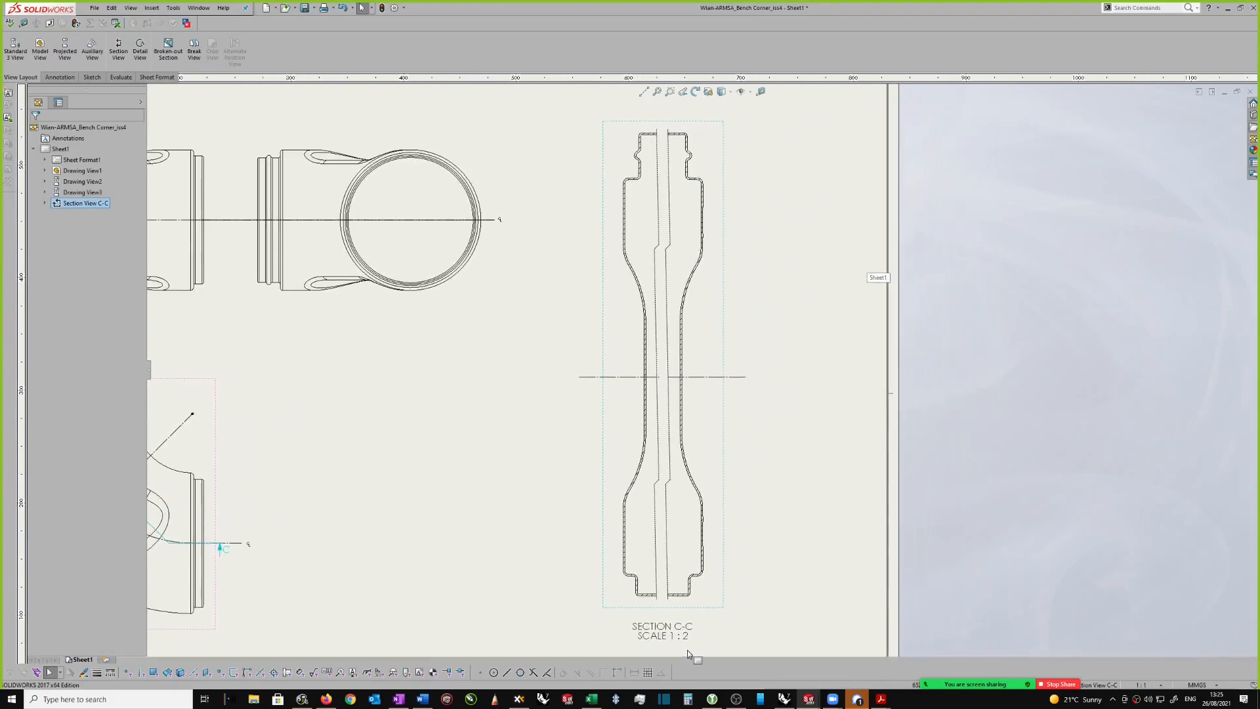
Step: Try a 1:1 scale for section view C-C by editing the scale text in its view label
{"action": "middle_click_drag", "start_coordinate": [678, 630], "coordinate": [667, 607]}
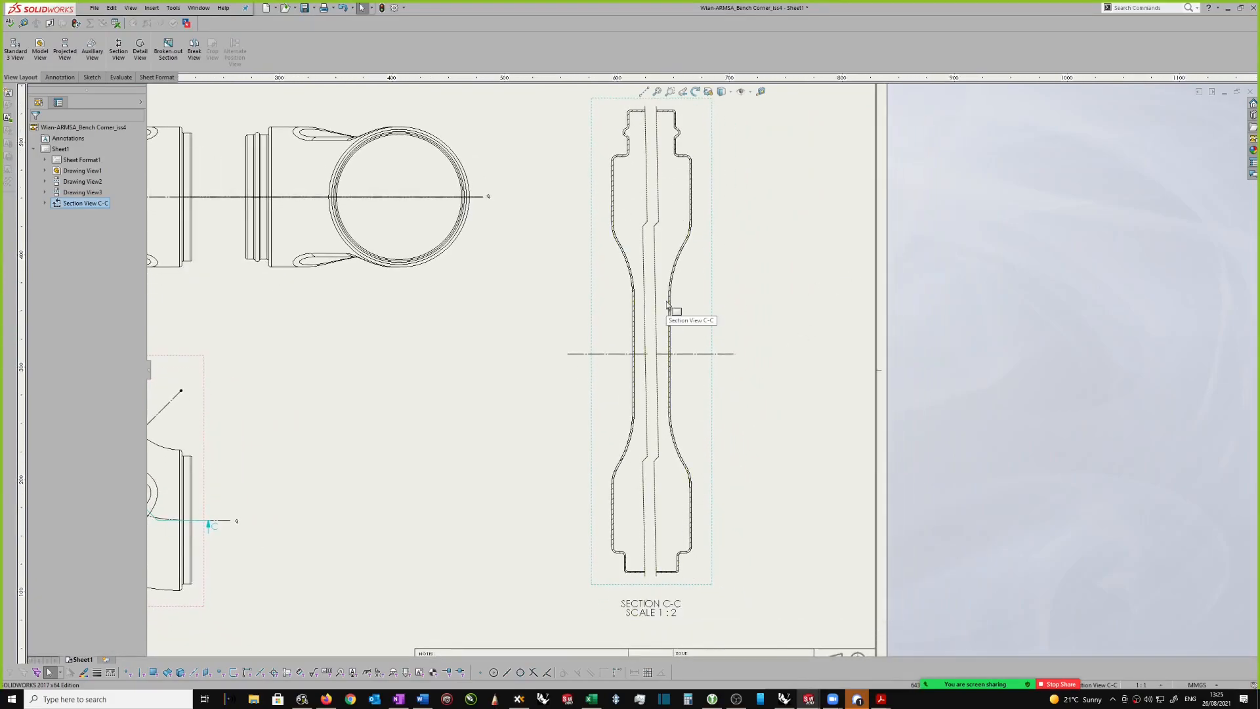
{"action": "scroll", "coordinate": [672, 570], "scroll_direction": "down", "scroll_amount": 2}
{"action": "middle_click_drag", "start_coordinate": [619, 572], "coordinate": [618, 566]}
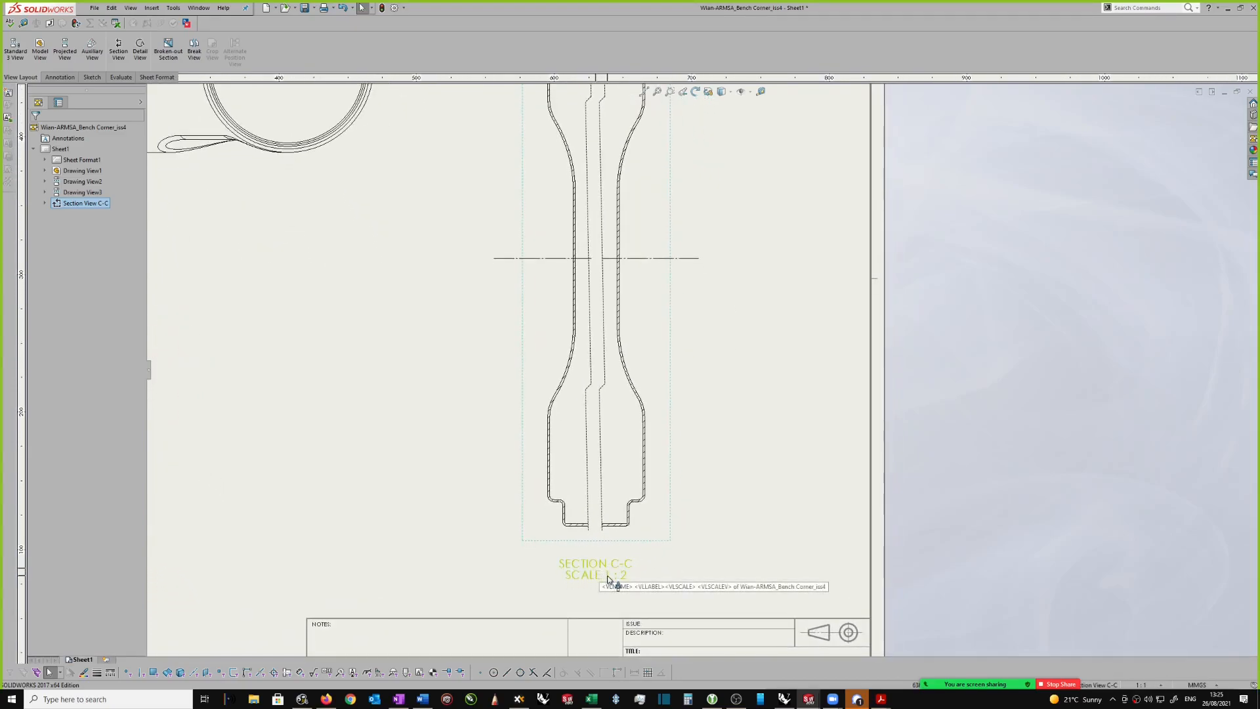
{"action": "double_click", "coordinate": [609, 576]}
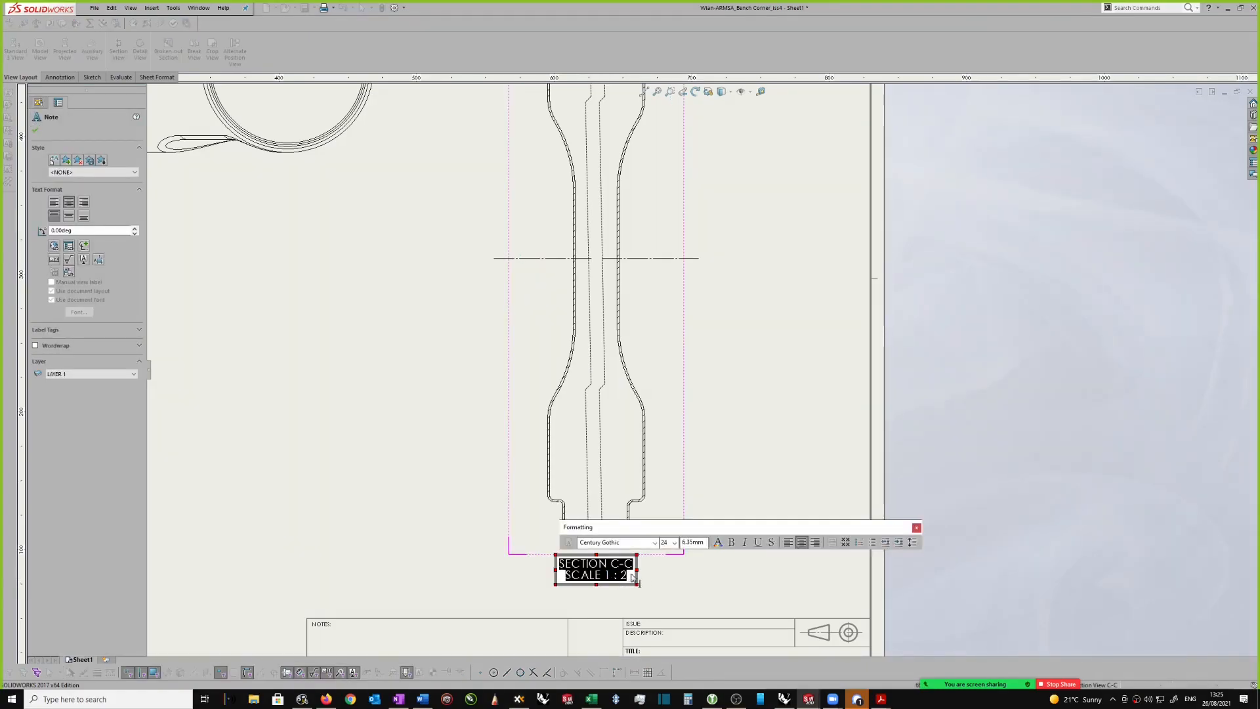
{"action": "left_click", "coordinate": [628, 576]}
{"action": "key", "text": "BackSpace"}
{"action": "key", "text": "BackSpace"}
{"action": "key", "text": "BackSpace"}
{"action": "key", "text": "BackSpace"}
{"action": "key", "text": "BackSpace"}
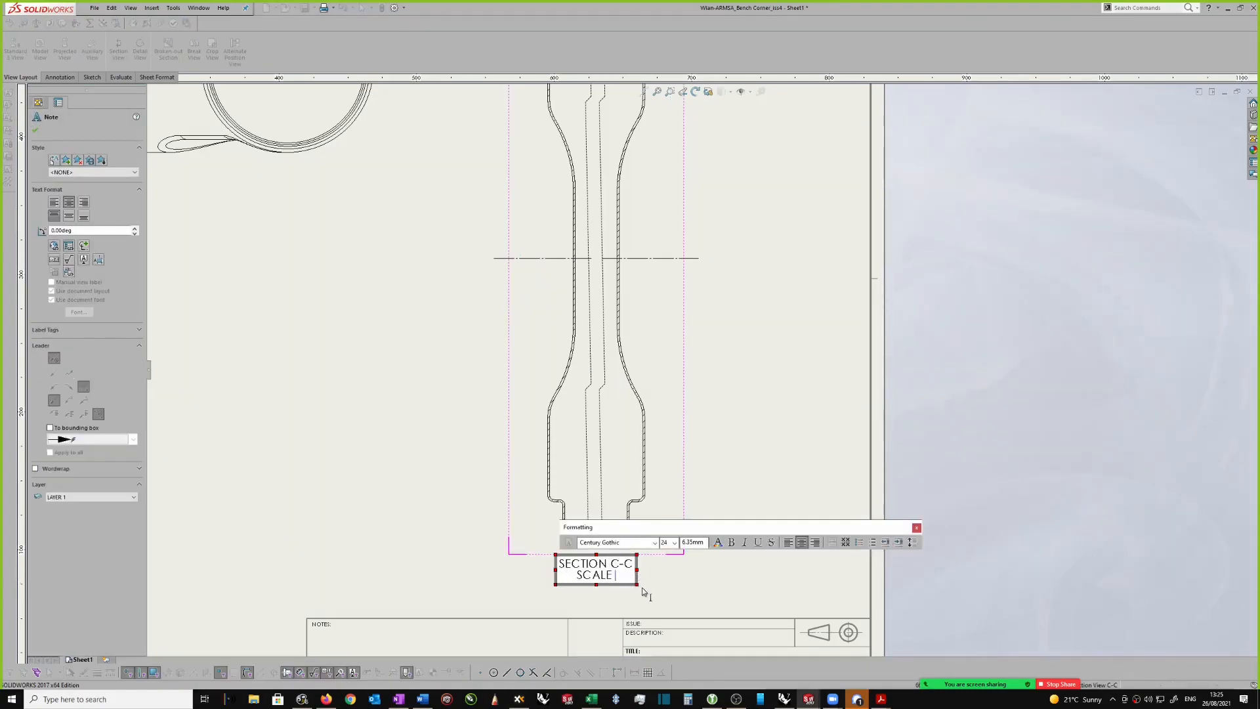
{"action": "type", "text": "1:1"}
{"action": "left_click", "coordinate": [663, 566]}
{"action": "key", "text": "f"}
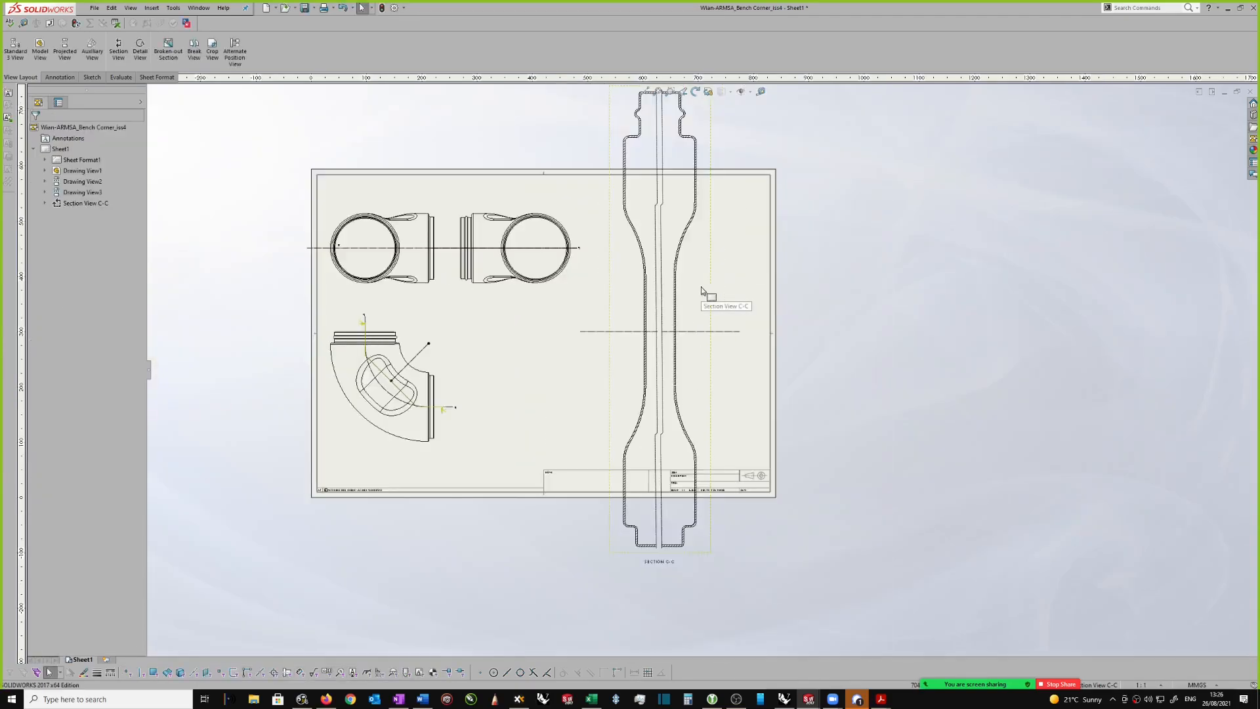
Step: Undo the scale change of section view C-C and check its fit on the sheet
{"action": "scroll", "coordinate": [683, 545], "scroll_direction": "down", "scroll_amount": 3}
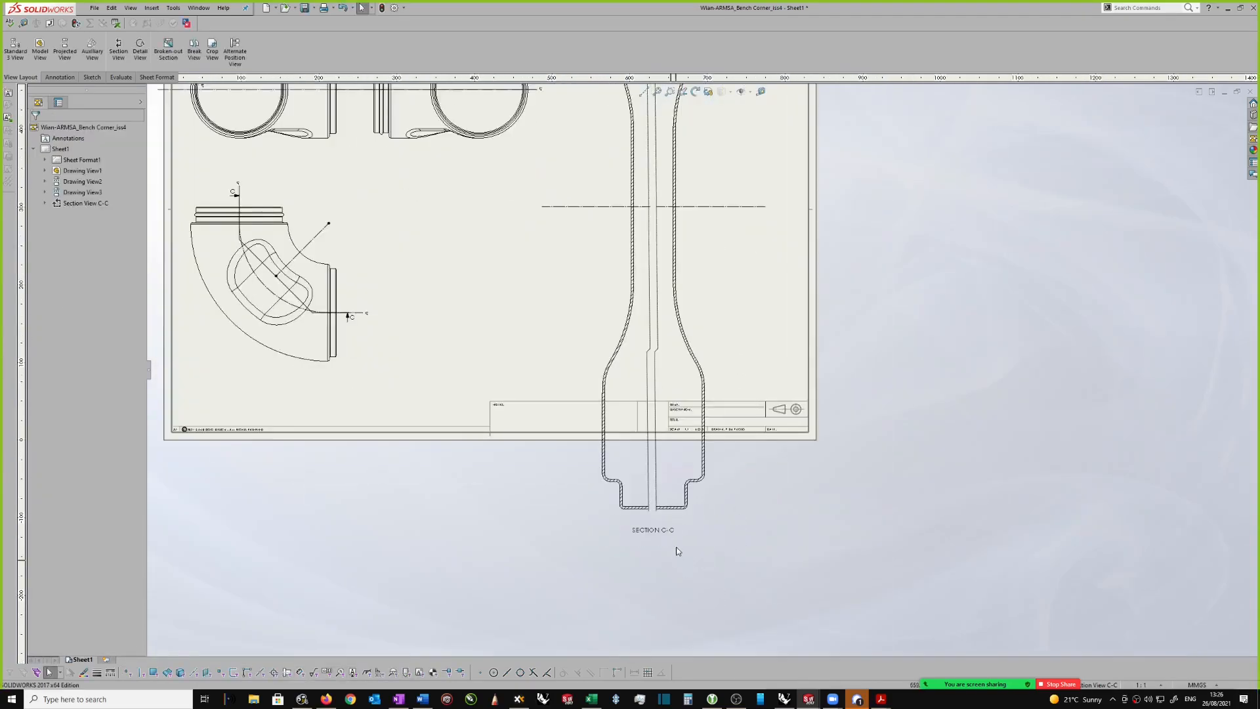
{"action": "scroll", "coordinate": [716, 348], "scroll_direction": "up", "scroll_amount": 2}
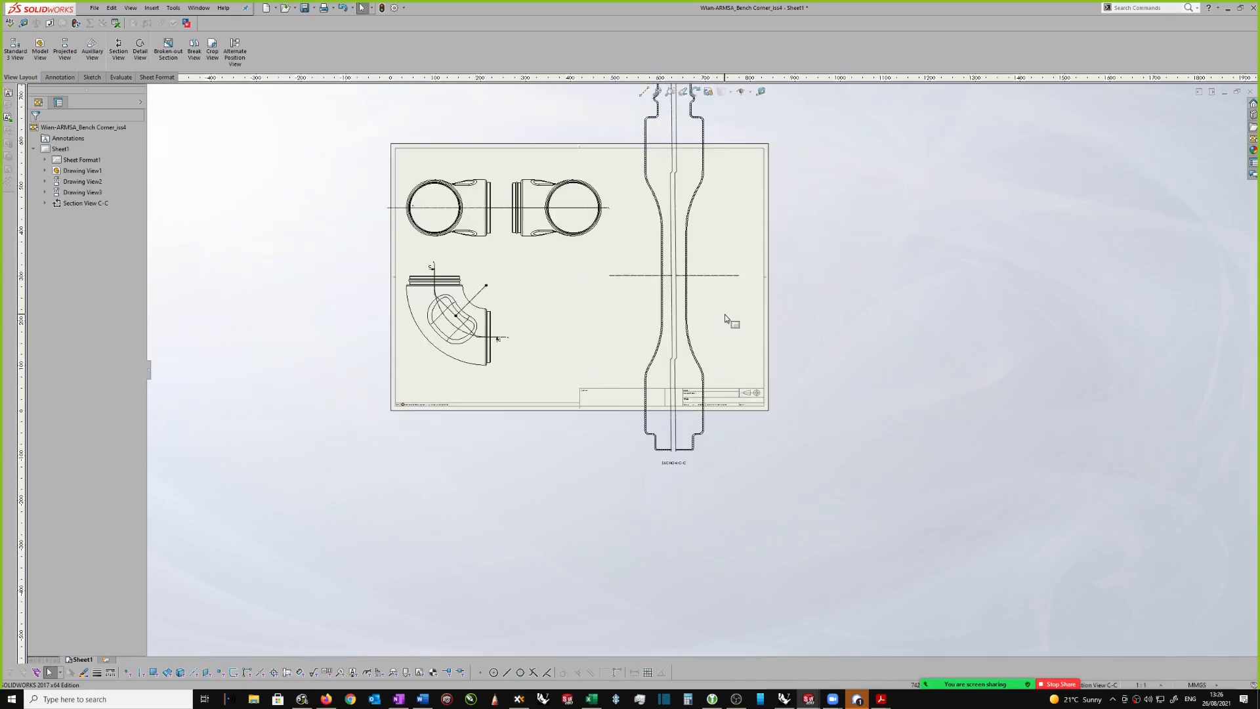
{"action": "scroll", "coordinate": [715, 309], "scroll_direction": "down", "scroll_amount": 3}
{"action": "left_click_drag", "start_coordinate": [655, 289], "coordinate": [656, 445]}
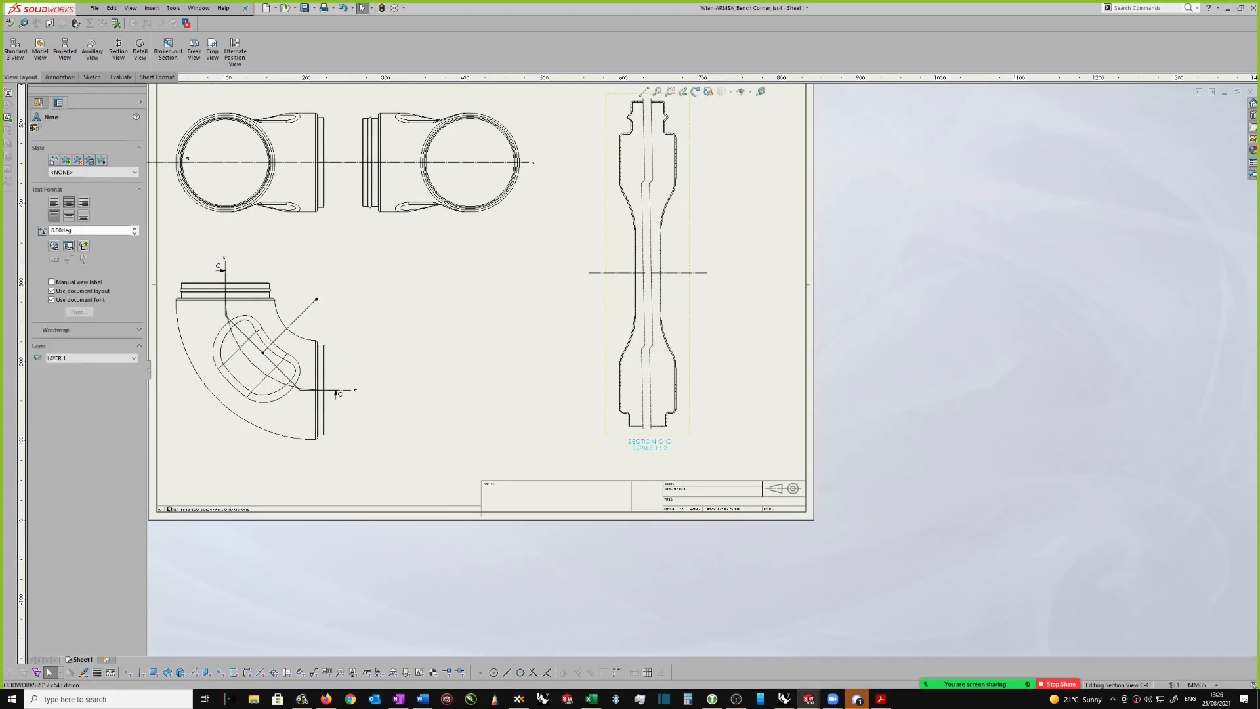
{"action": "left_click", "coordinate": [723, 261]}
{"action": "key", "text": "f"}
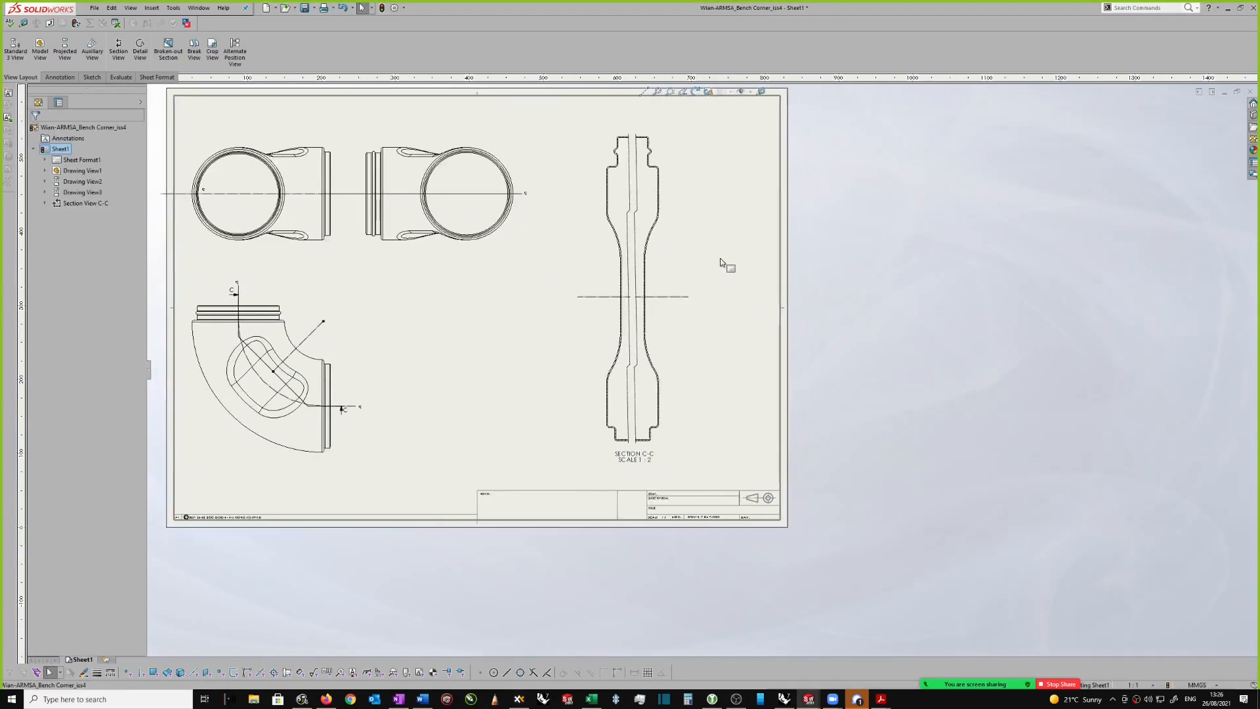
Step: Dimension the length of the straight middle portion of section view C-C's right wall, placing the dimension outside the outline
{"action": "scroll", "coordinate": [723, 263], "scroll_direction": "down", "scroll_amount": 3}
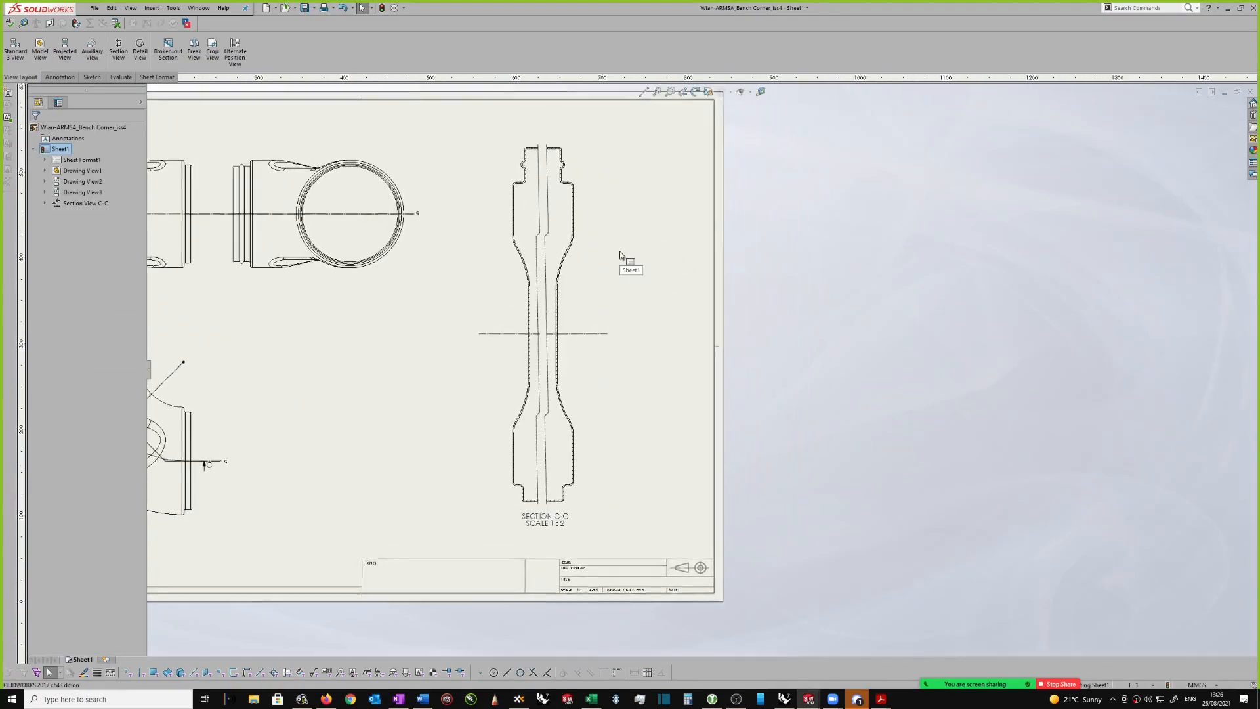
{"action": "scroll", "coordinate": [622, 262], "scroll_direction": "down", "scroll_amount": 1}
{"action": "right_click_drag", "start_coordinate": [625, 292], "coordinate": [621, 227]}
{"action": "scroll", "coordinate": [620, 261], "scroll_direction": "down", "scroll_amount": 1}
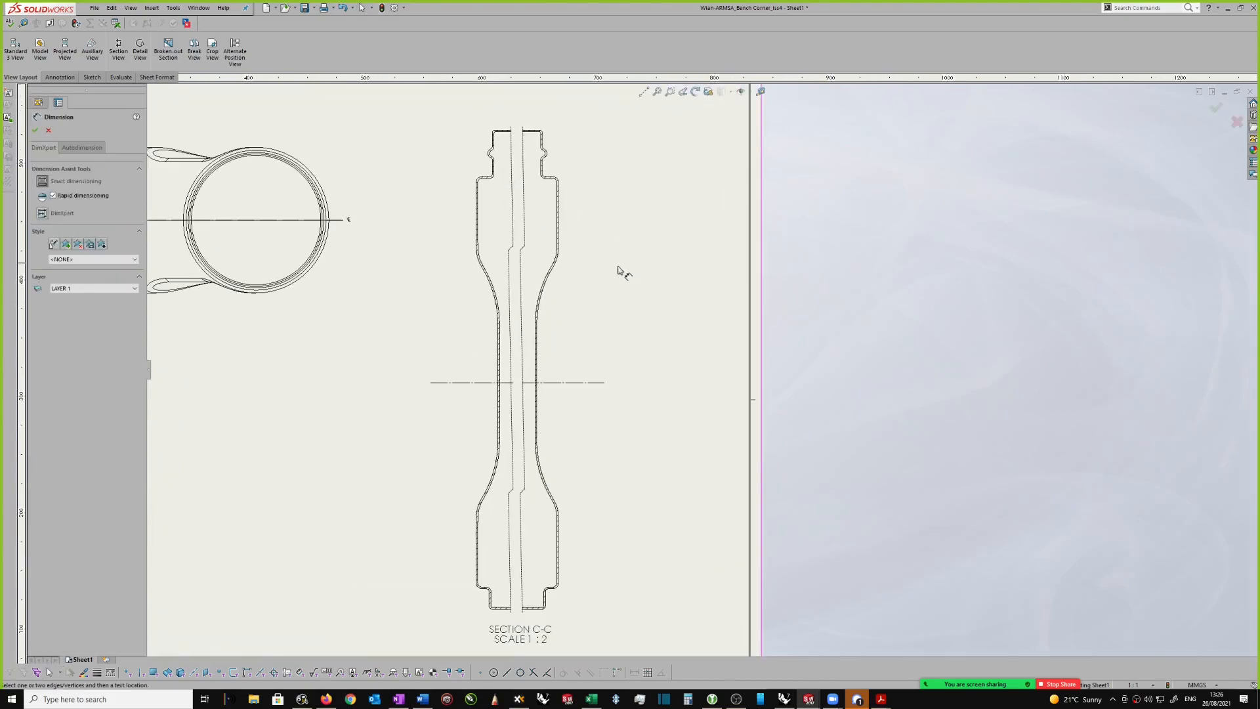
{"action": "left_click", "coordinate": [538, 346]}
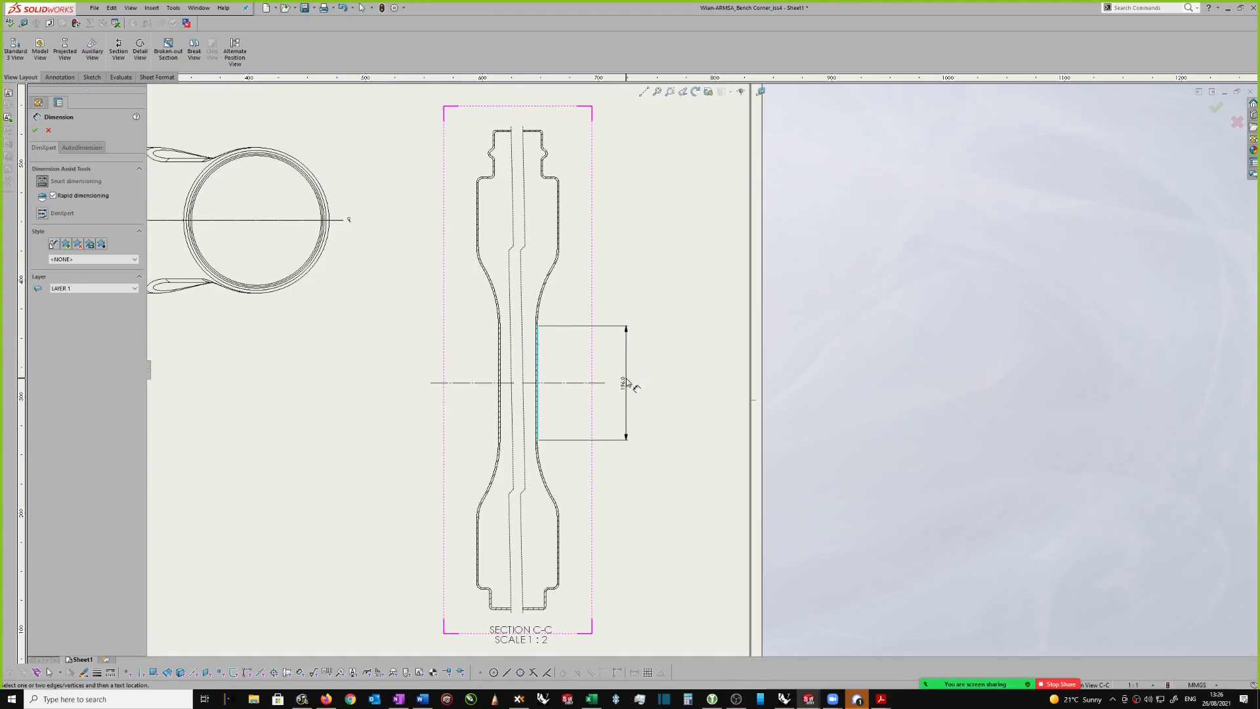
{"action": "left_click", "coordinate": [611, 379]}
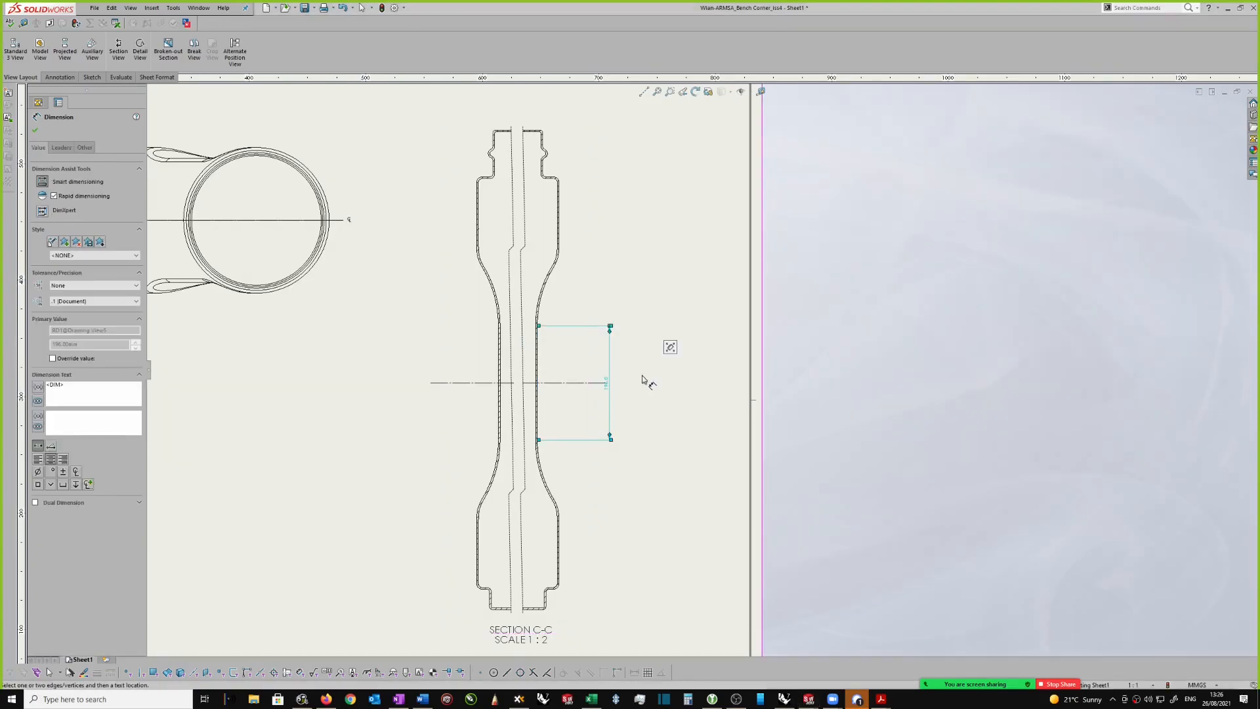
{"action": "key", "text": "Escape"}
Step: Add center marks for the two concave arcs above and below the straight portion of section view C-C's right wall
{"action": "scroll", "coordinate": [641, 354], "scroll_direction": "down", "scroll_amount": 2}
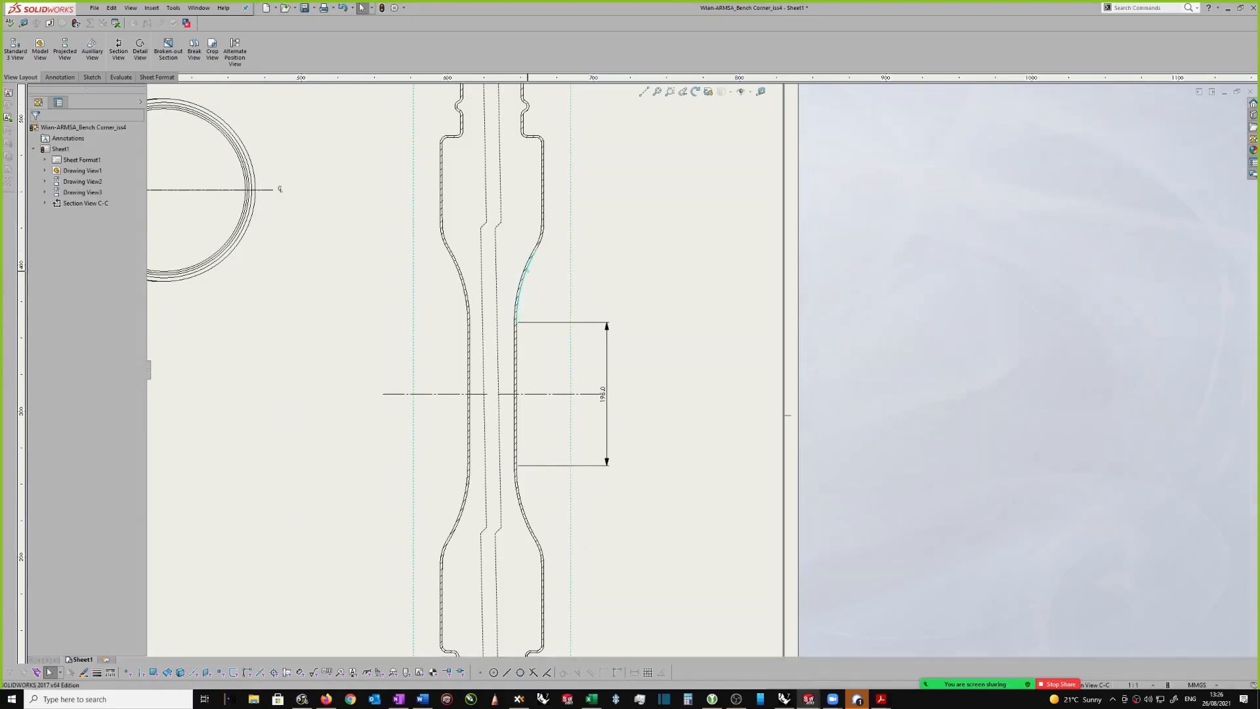
{"action": "left_click", "coordinate": [529, 275]}
{"action": "left_click", "coordinate": [525, 511], "text": "ctrl"}
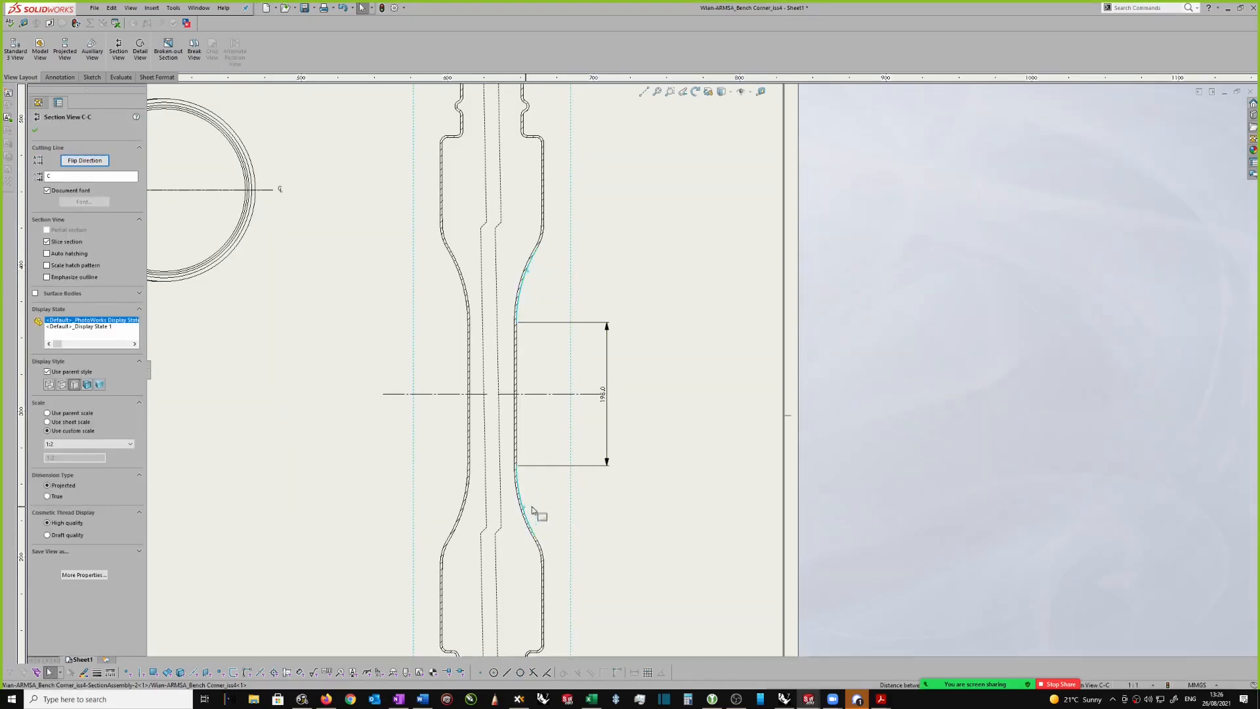
{"action": "scroll", "coordinate": [570, 276], "scroll_direction": "up", "scroll_amount": 2}
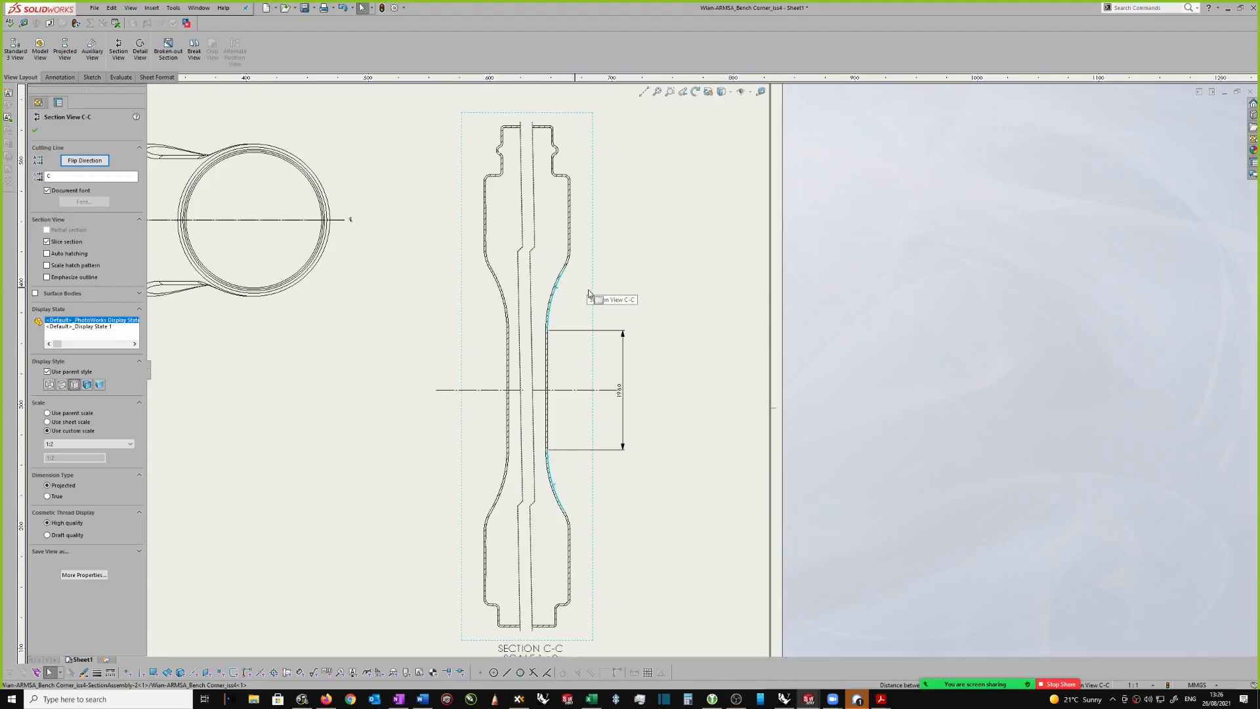
{"action": "scroll", "coordinate": [635, 335], "scroll_direction": "up", "scroll_amount": 1}
{"action": "scroll", "coordinate": [636, 335], "scroll_direction": "down", "scroll_amount": 1}
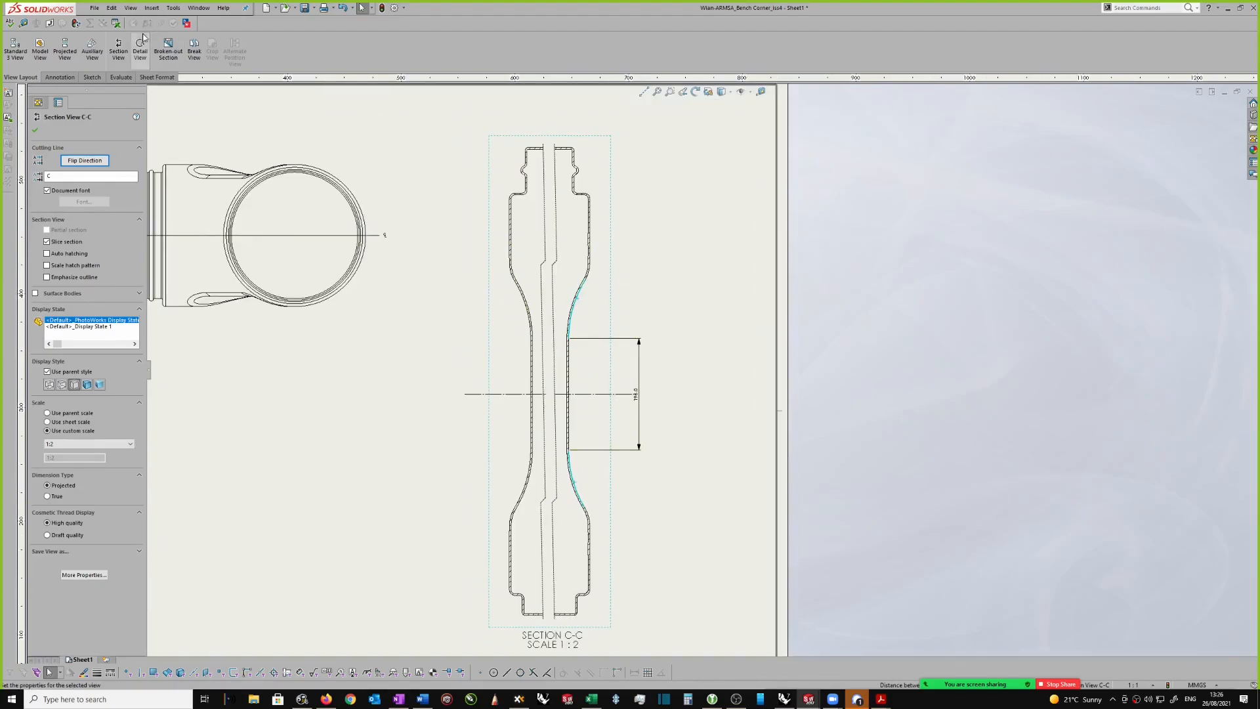
{"action": "left_click", "coordinate": [63, 77]}
{"action": "left_click", "coordinate": [387, 38]}
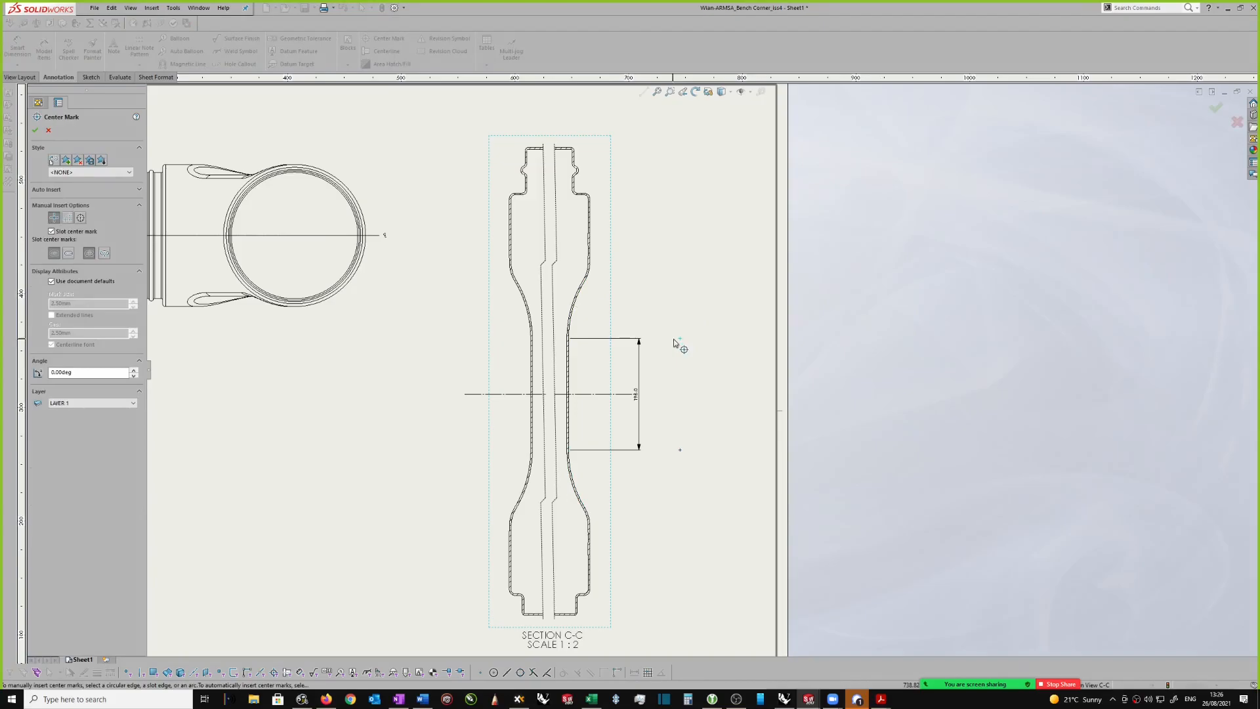
{"action": "scroll", "coordinate": [693, 368], "scroll_direction": "down", "scroll_amount": 1}
{"action": "key", "text": "Escape"}
Step: Move the vertical length dimension outward past the center marks and start its upper extension line at the upper arc's center mark
{"action": "left_click_drag", "start_coordinate": [630, 398], "coordinate": [725, 398]}
{"action": "scroll", "coordinate": [510, 330], "scroll_direction": "down", "scroll_amount": 1}
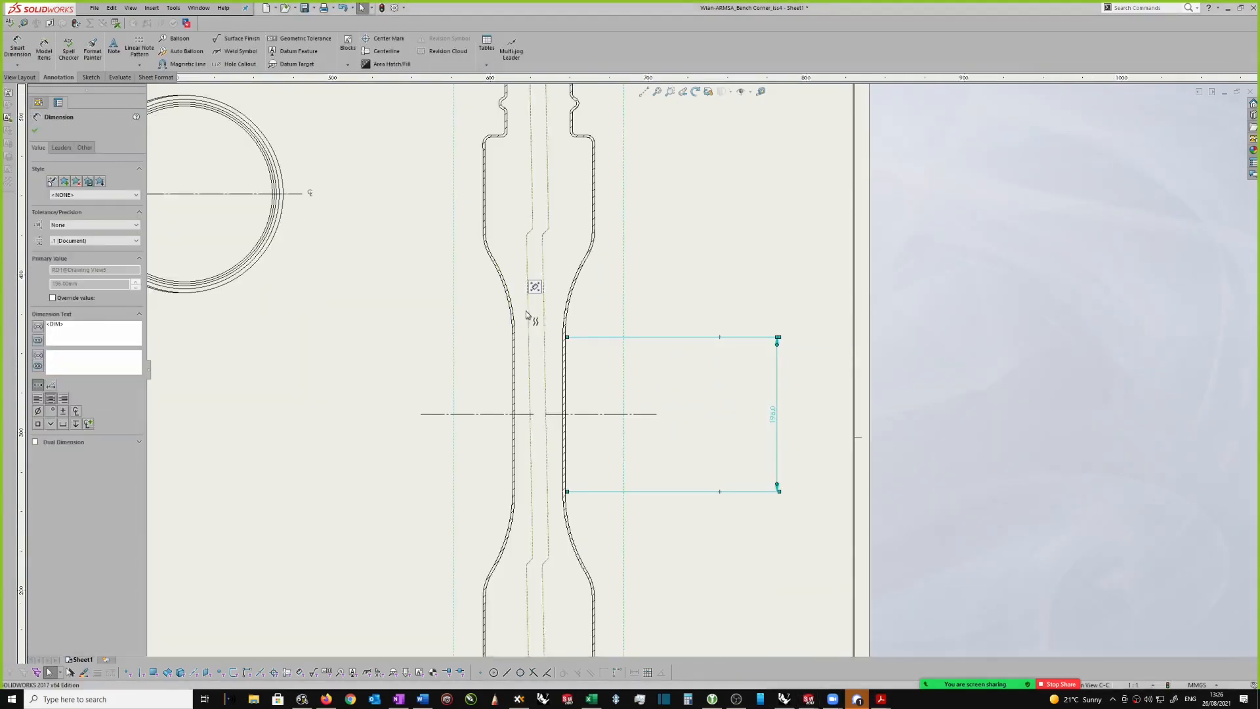
{"action": "left_click_drag", "start_coordinate": [569, 339], "coordinate": [720, 338]}
{"action": "left_click", "coordinate": [786, 373]}
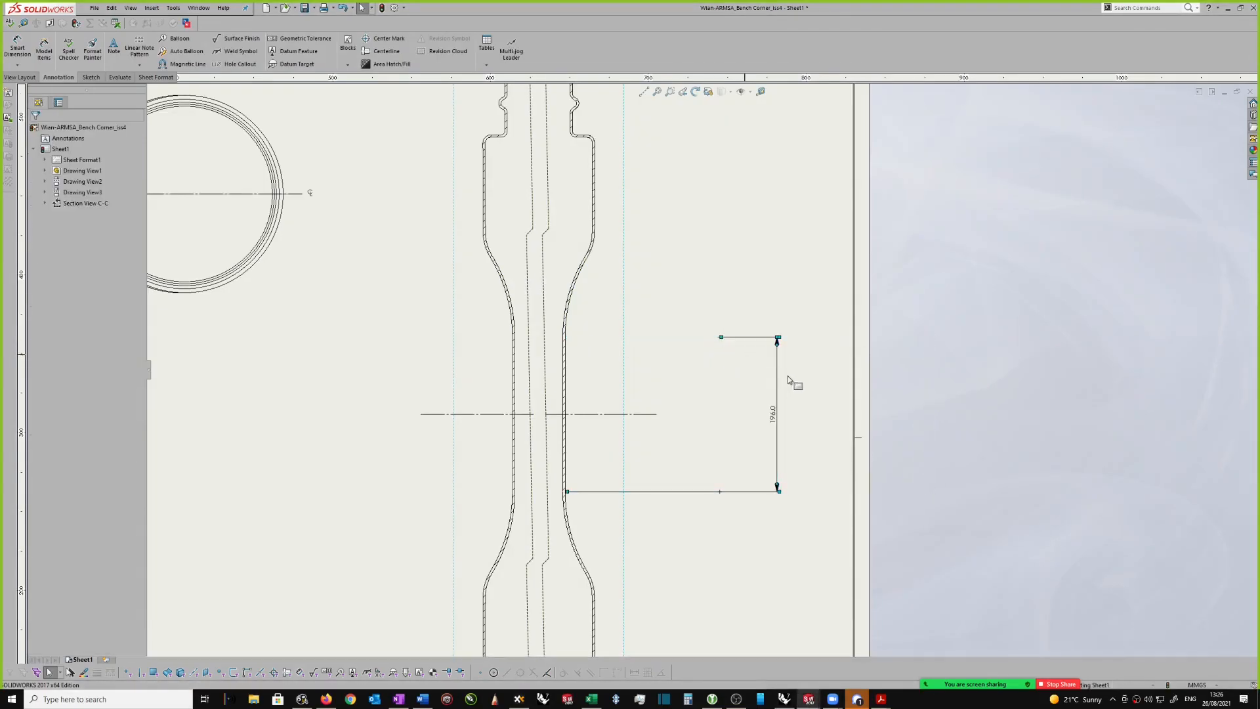
Step: Bring the vertical length dimension closer to the center marks and start its lower extension line at the lower arc's center mark
{"action": "left_click", "coordinate": [582, 492]}
{"action": "left_click_drag", "start_coordinate": [580, 497], "coordinate": [742, 462]}
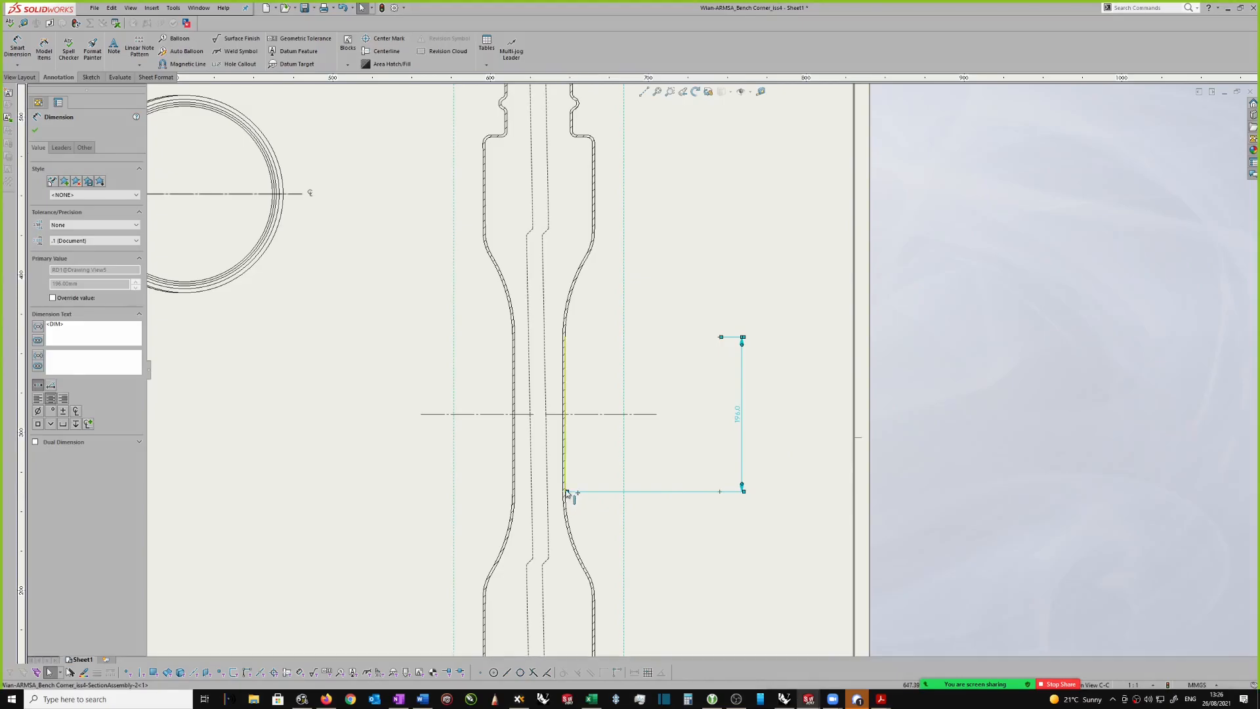
{"action": "left_click_drag", "start_coordinate": [568, 497], "coordinate": [721, 493]}
{"action": "left_click", "coordinate": [775, 454]}
{"action": "scroll", "coordinate": [763, 414], "scroll_direction": "up", "scroll_amount": 1}
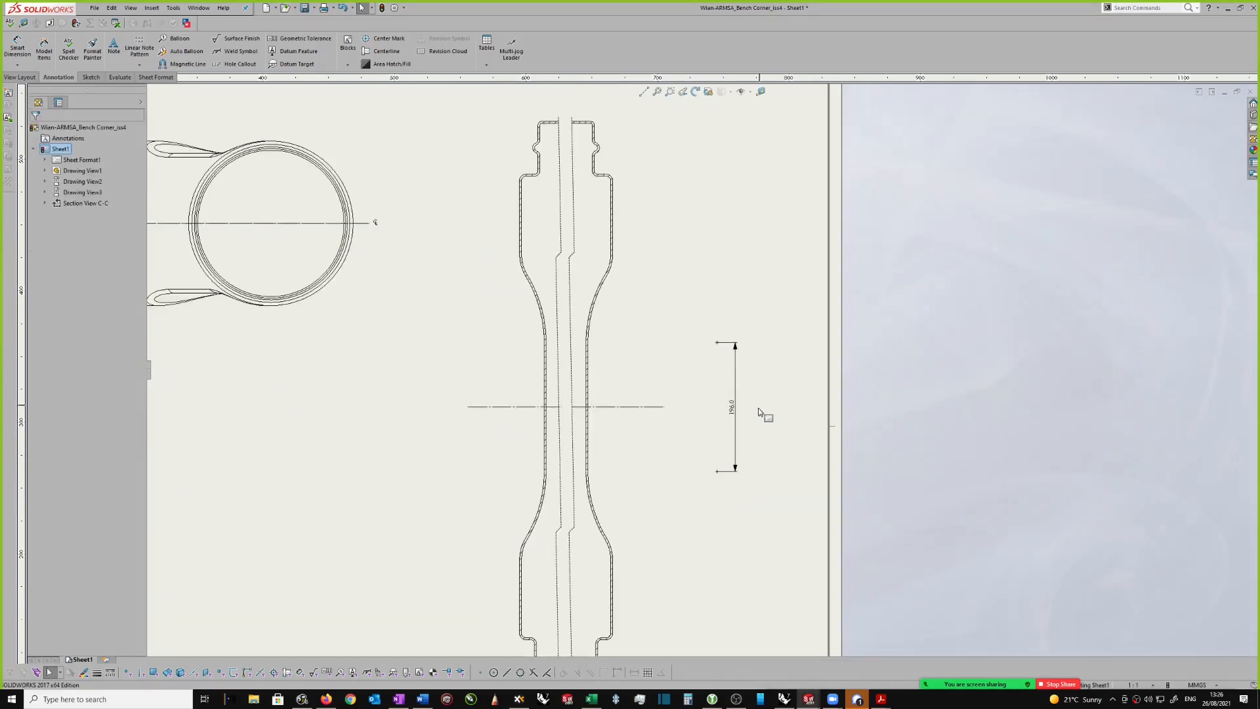
Step: Move the vertical length dimension inward so it sits between section view C-C's right wall and the arc center marks
{"action": "scroll", "coordinate": [762, 409], "scroll_direction": "down", "scroll_amount": 1}
{"action": "left_click_drag", "start_coordinate": [735, 407], "coordinate": [646, 401]}
{"action": "left_click", "coordinate": [780, 324]}
{"action": "right_click_drag", "start_coordinate": [760, 298], "coordinate": [745, 220]}
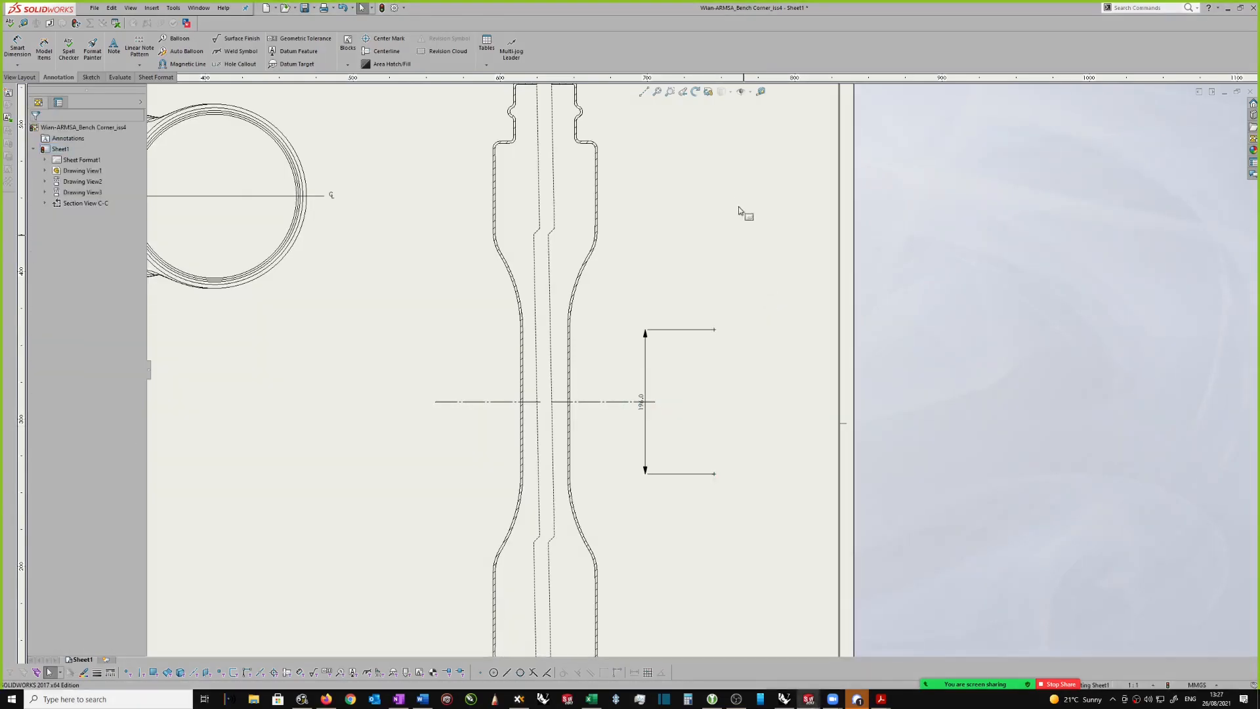
Step: Dimension the radius of the upper concave arc on section view C-C's right wall, placing the value outside the outline
{"action": "scroll", "coordinate": [609, 282], "scroll_direction": "down", "scroll_amount": 1}
{"action": "left_click", "coordinate": [590, 281]}
{"action": "left_click", "coordinate": [664, 318]}
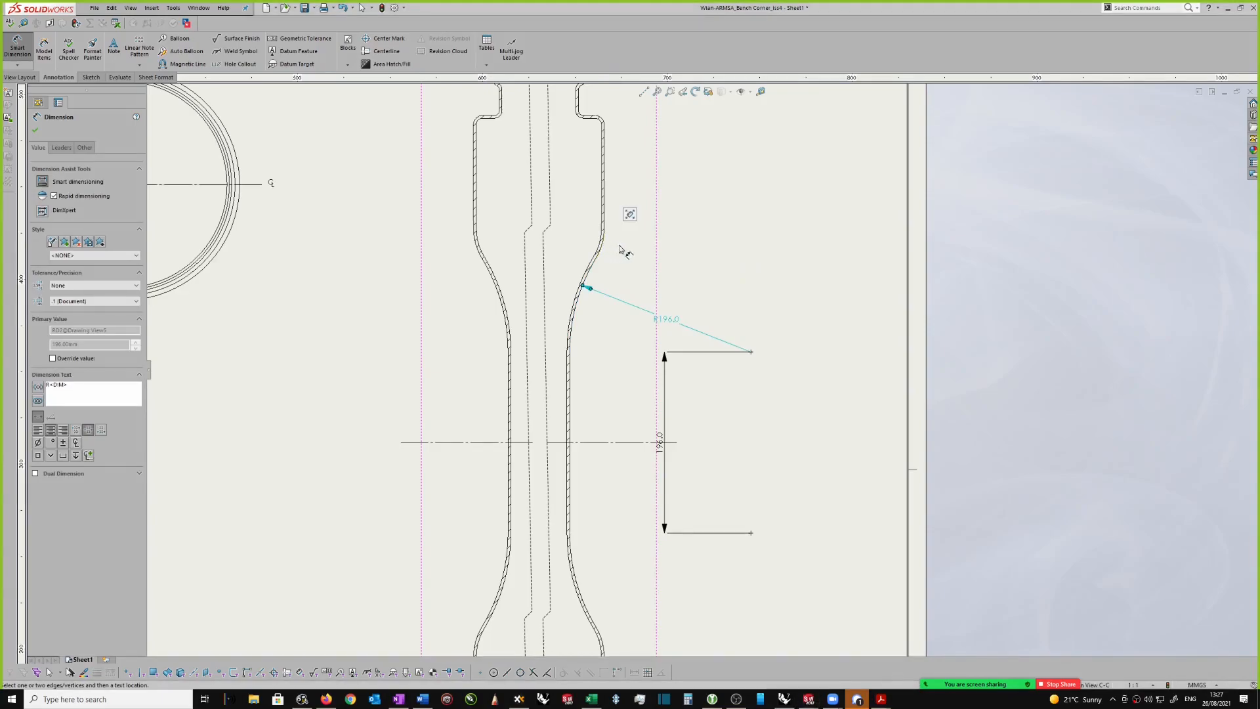
{"action": "scroll", "coordinate": [607, 246], "scroll_direction": "down", "scroll_amount": 3}
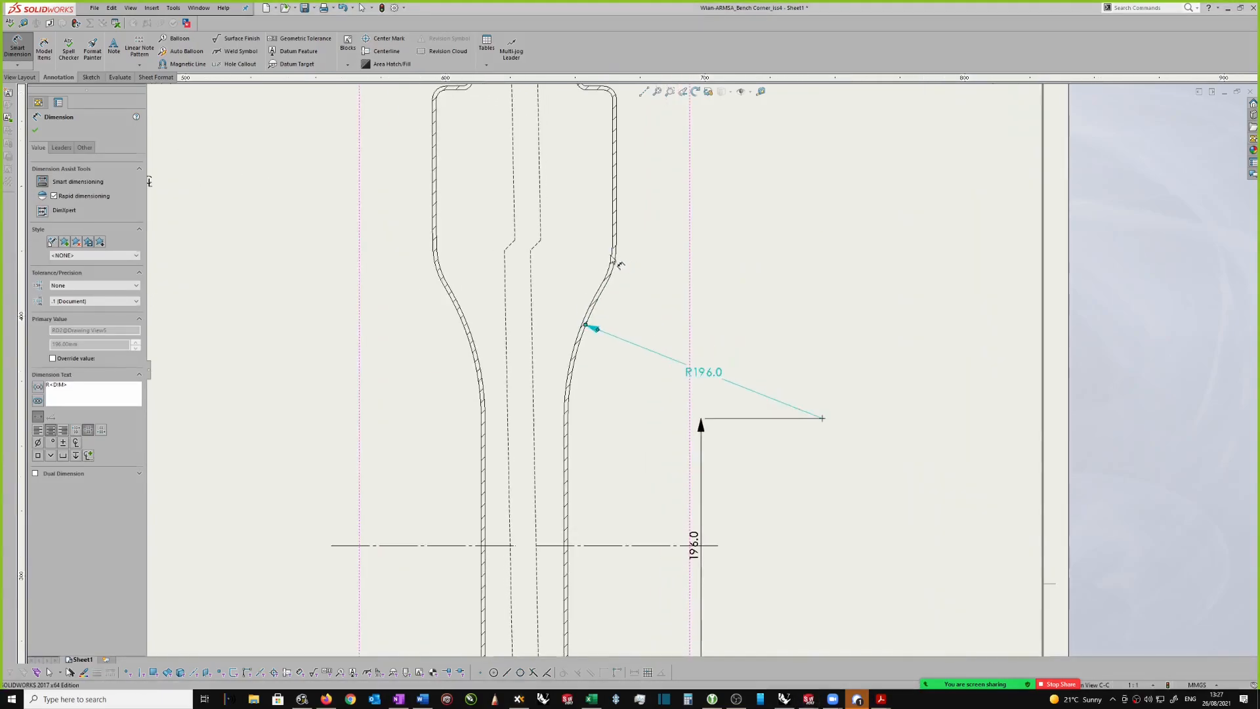
{"action": "key", "text": "Escape"}
Step: Examine the upper convex arc on section view C-C's right wall and the recess crossed by cutting line C-C in the elbow view
{"action": "left_click", "coordinate": [617, 266]}
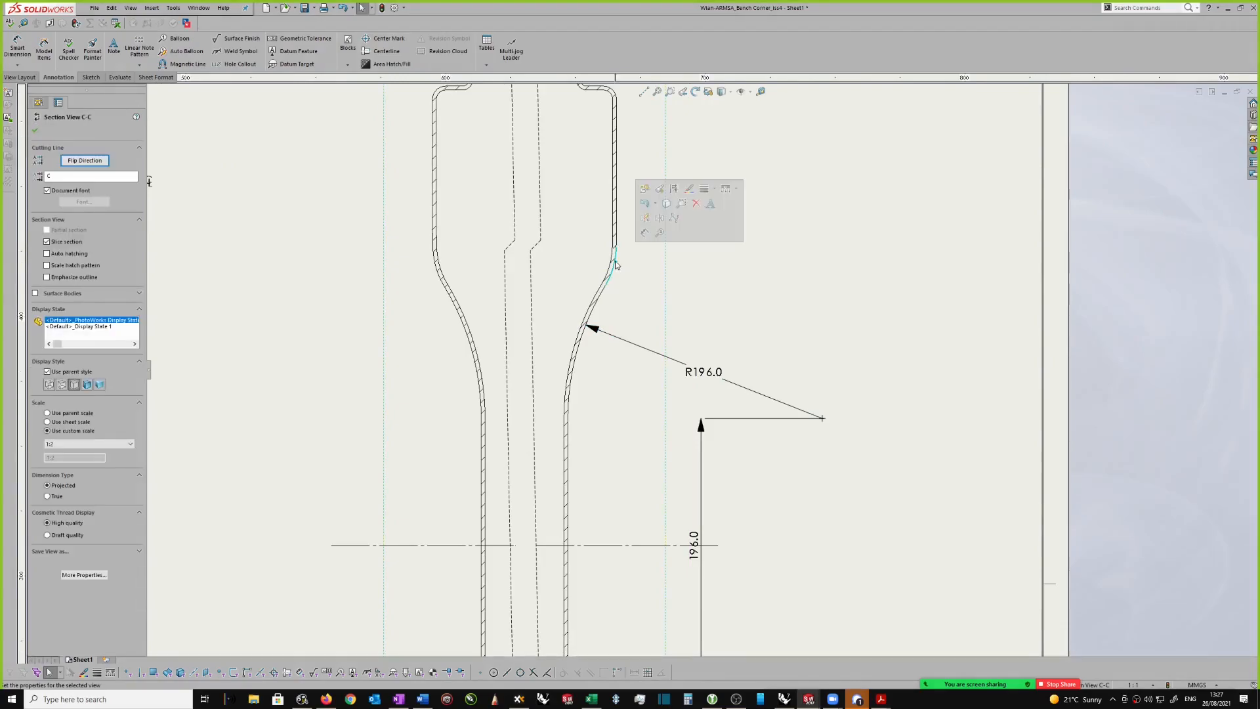
{"action": "scroll", "coordinate": [629, 272], "scroll_direction": "up", "scroll_amount": 1}
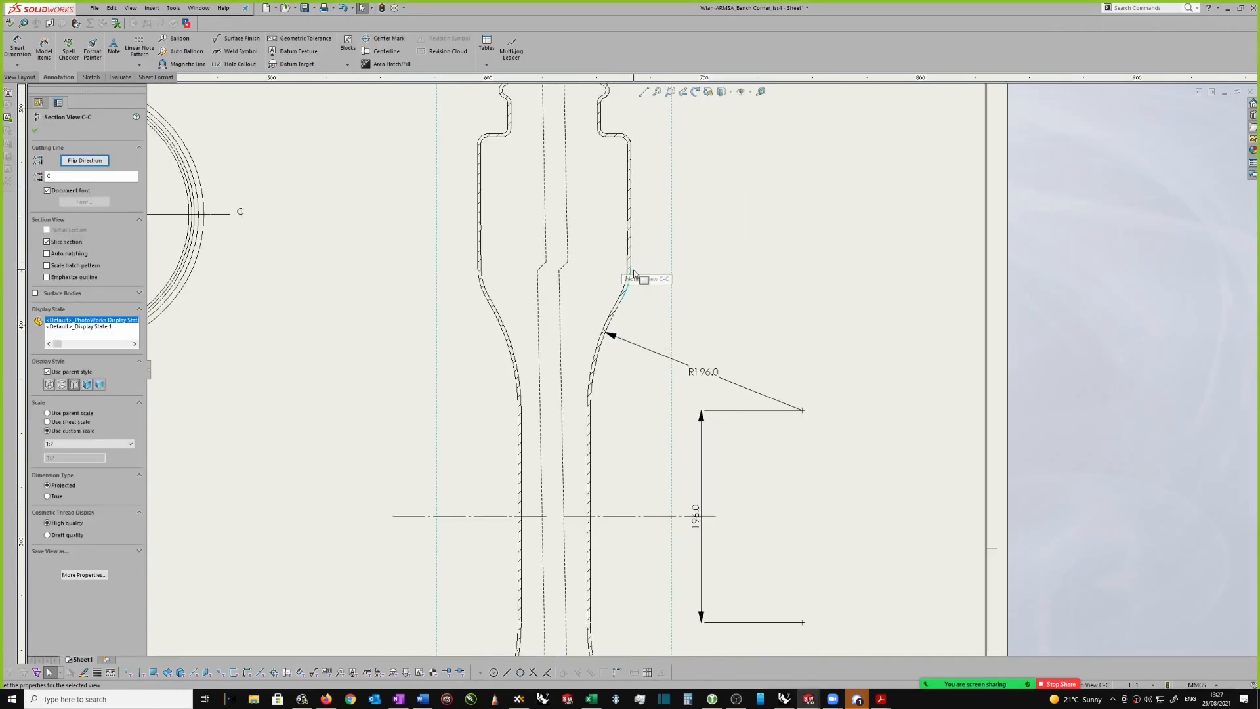
{"action": "scroll", "coordinate": [632, 283], "scroll_direction": "up", "scroll_amount": 6}
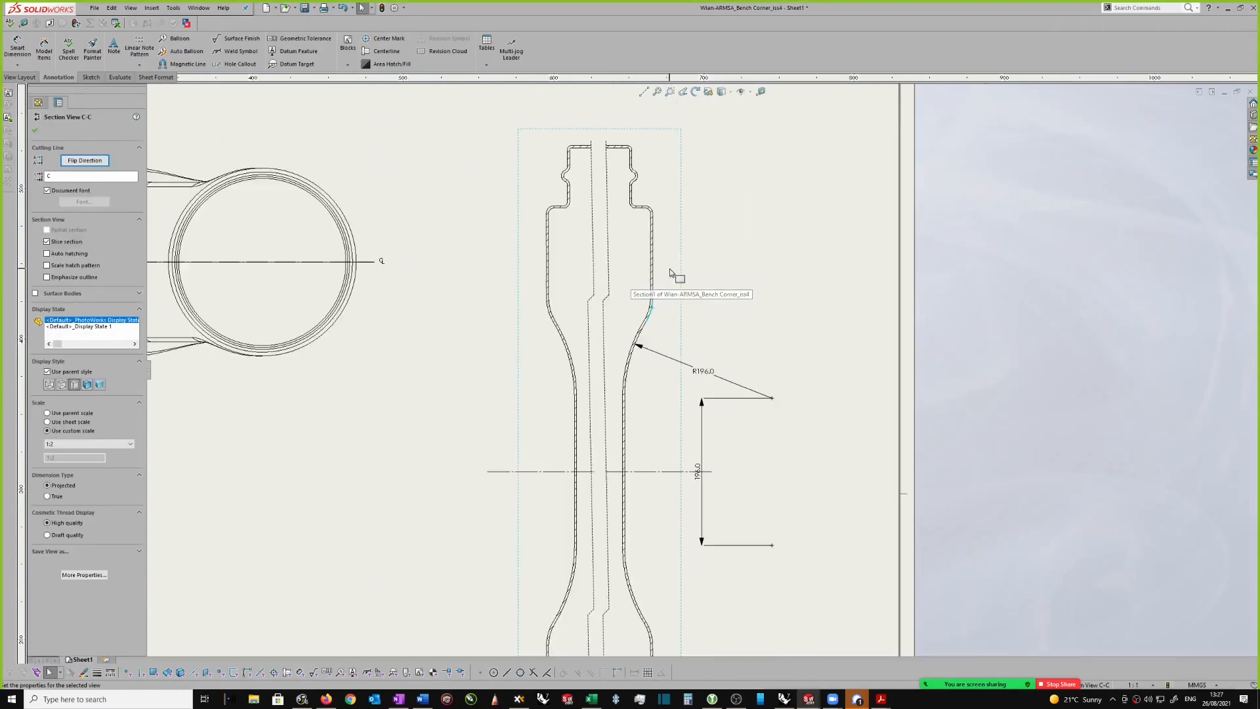
{"action": "scroll", "coordinate": [505, 387], "scroll_direction": "down", "scroll_amount": 8}
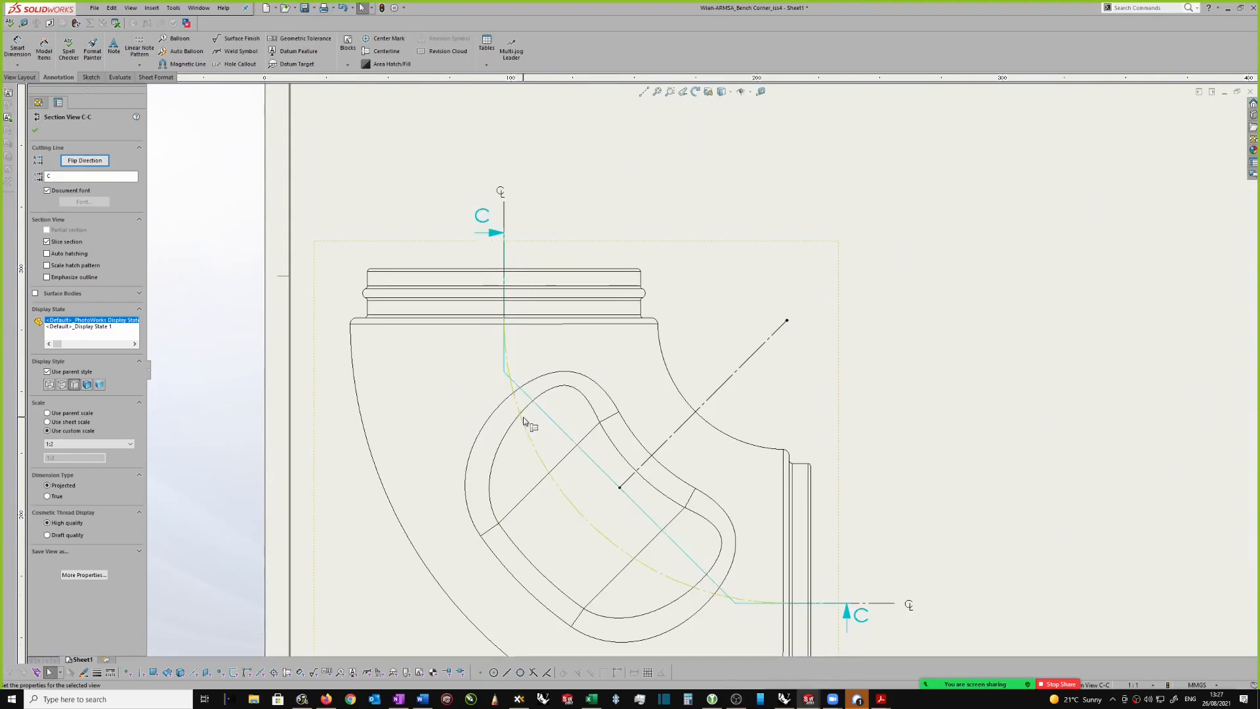
{"action": "scroll", "coordinate": [531, 394], "scroll_direction": "up", "scroll_amount": 1}
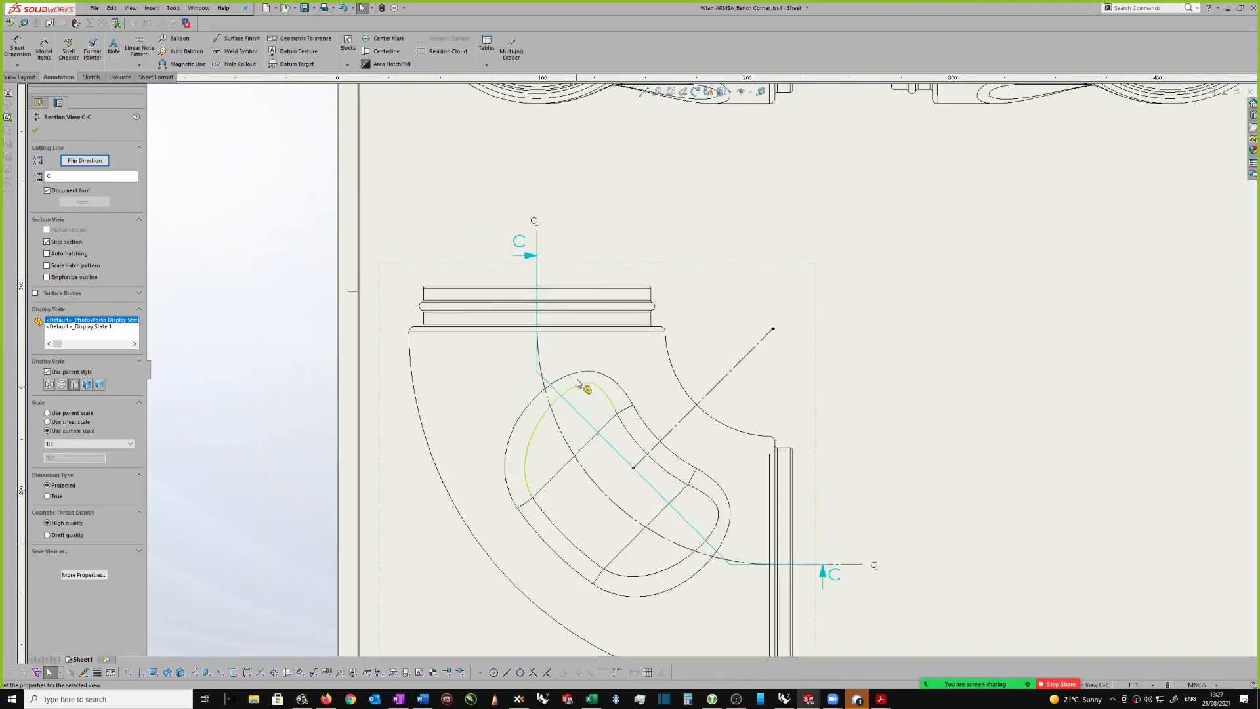
{"action": "scroll", "coordinate": [759, 286], "scroll_direction": "up", "scroll_amount": 2}
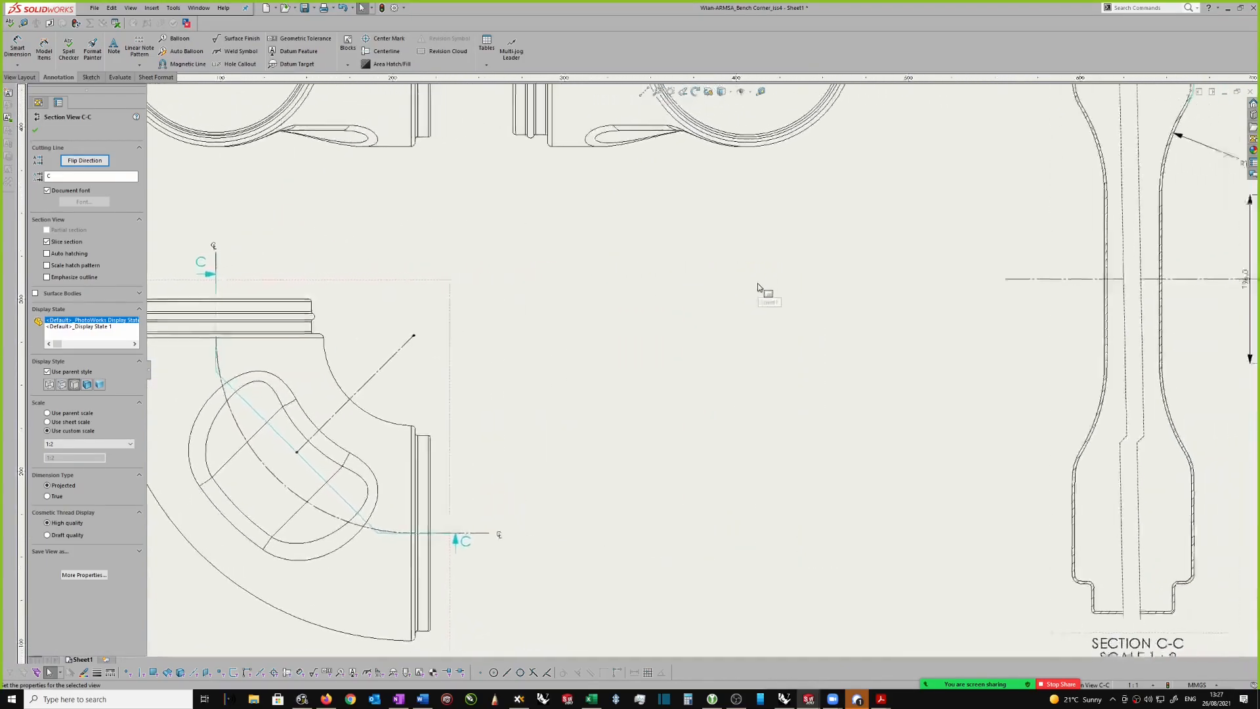
{"action": "scroll", "coordinate": [761, 288], "scroll_direction": "up", "scroll_amount": 1}
{"action": "scroll", "coordinate": [775, 276], "scroll_direction": "right", "scroll_amount": 8}
{"action": "scroll", "coordinate": [657, 164], "scroll_direction": "left", "scroll_amount": 3}
{"action": "scroll", "coordinate": [802, 194], "scroll_direction": "left", "scroll_amount": 1}
{"action": "scroll", "coordinate": [775, 194], "scroll_direction": "up", "scroll_amount": 2}
{"action": "scroll", "coordinate": [746, 194], "scroll_direction": "right", "scroll_amount": 3}
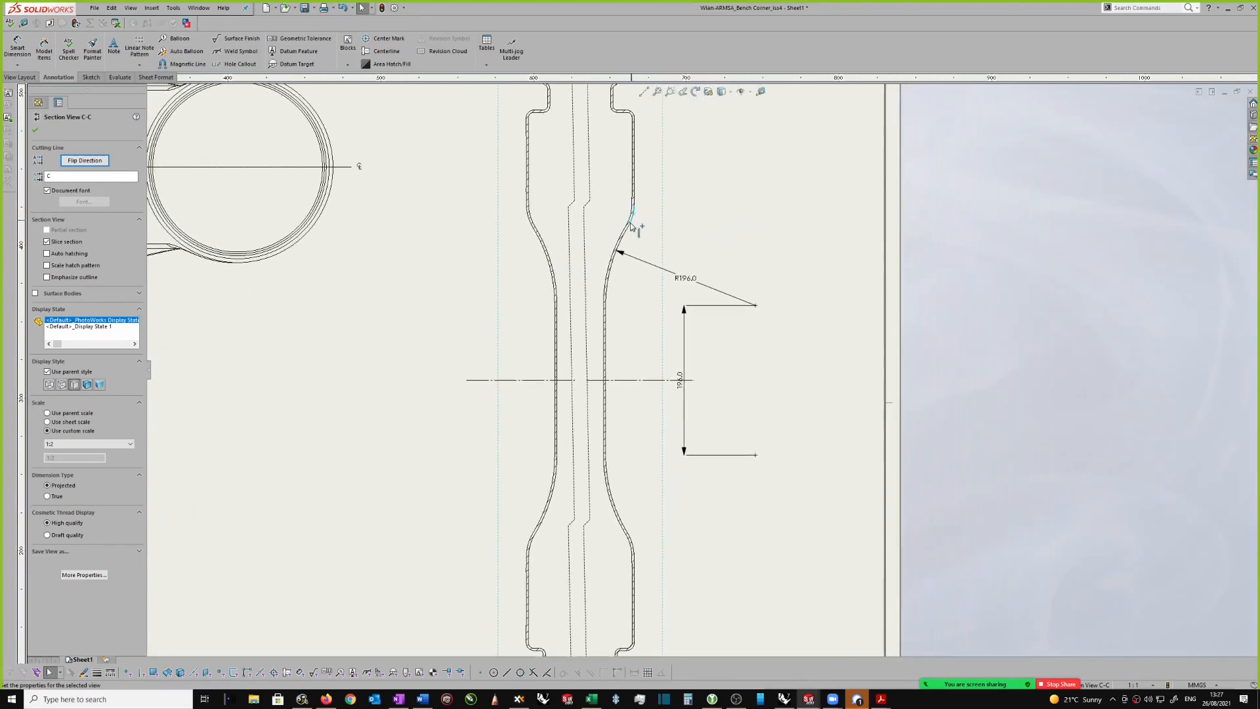
{"action": "left_click", "coordinate": [774, 269]}
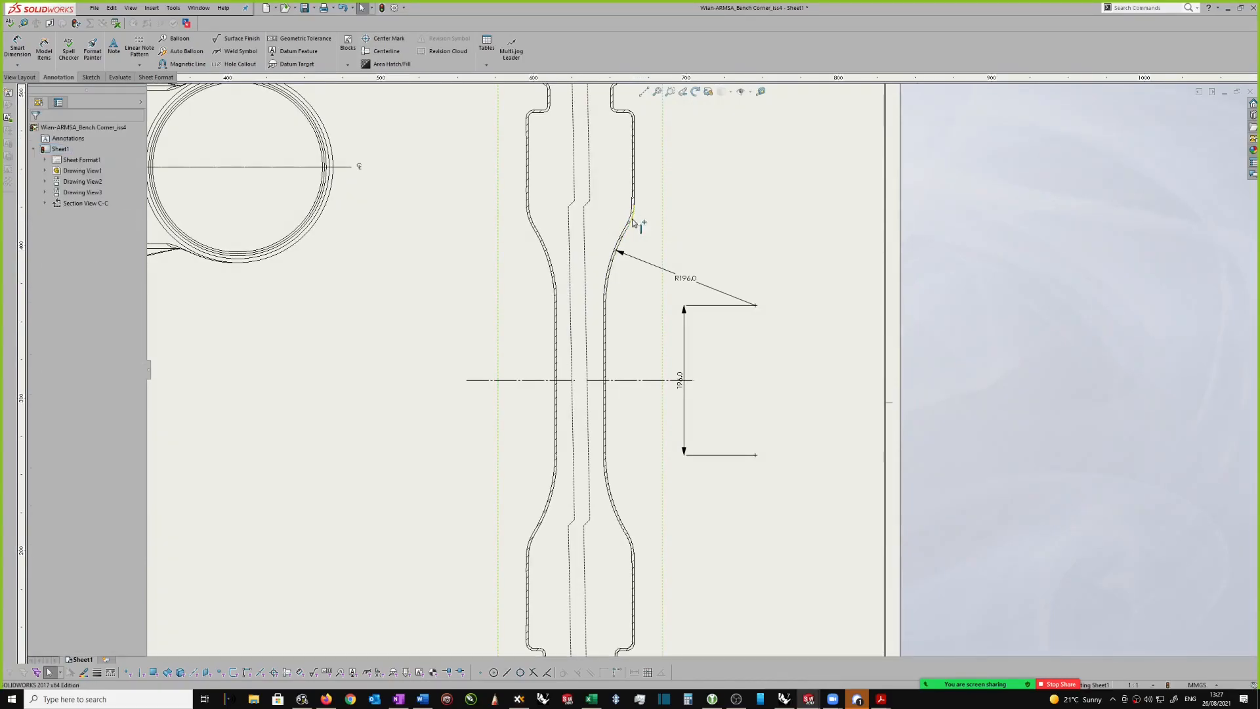
{"action": "left_click", "coordinate": [632, 222]}
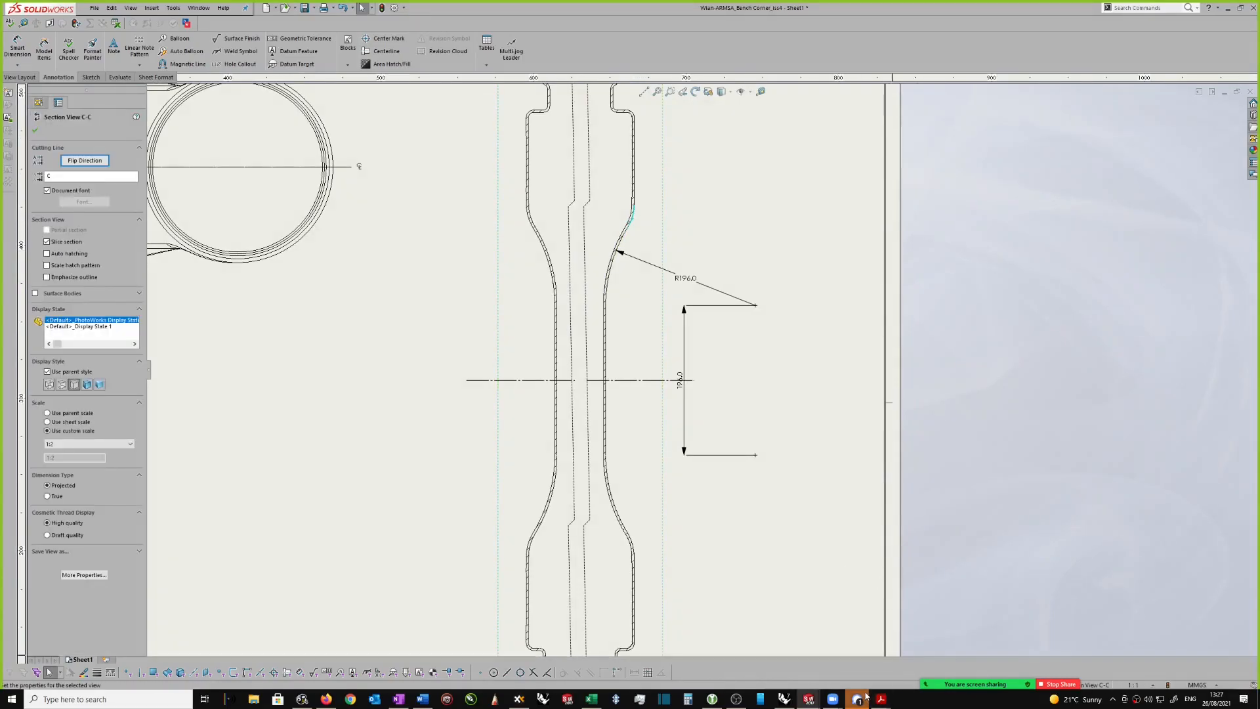
{"action": "left_click", "coordinate": [864, 699]}
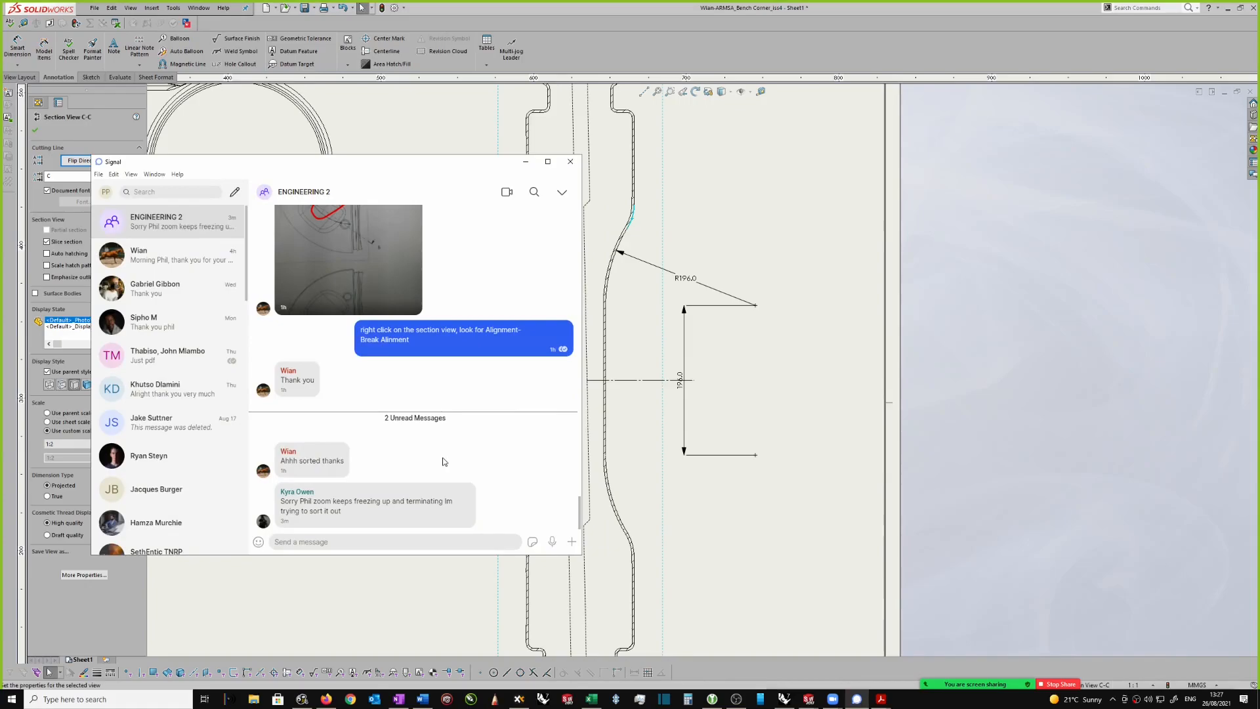
{"action": "left_click", "coordinate": [526, 161]}
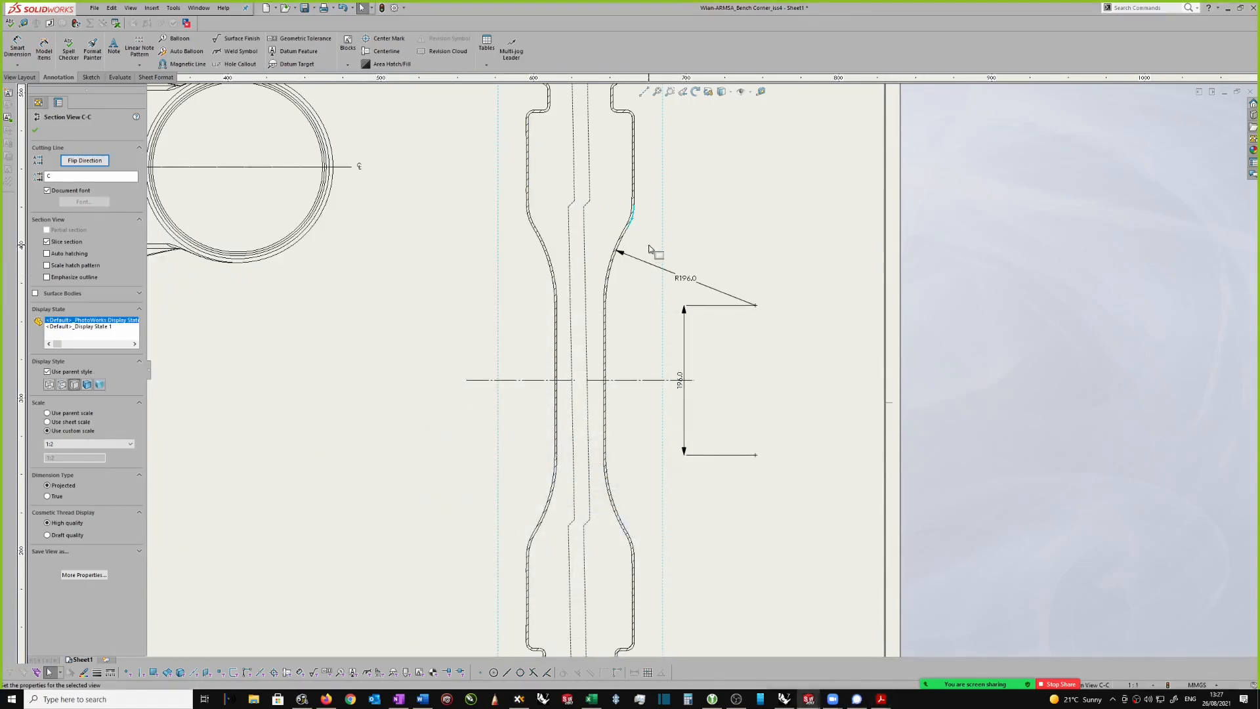
Step: Move the screen-sharing controls clear of the status bar and check the arc length of section view C-C's upper right convex arc
{"action": "mouse_move", "coordinate": [1049, 686]}
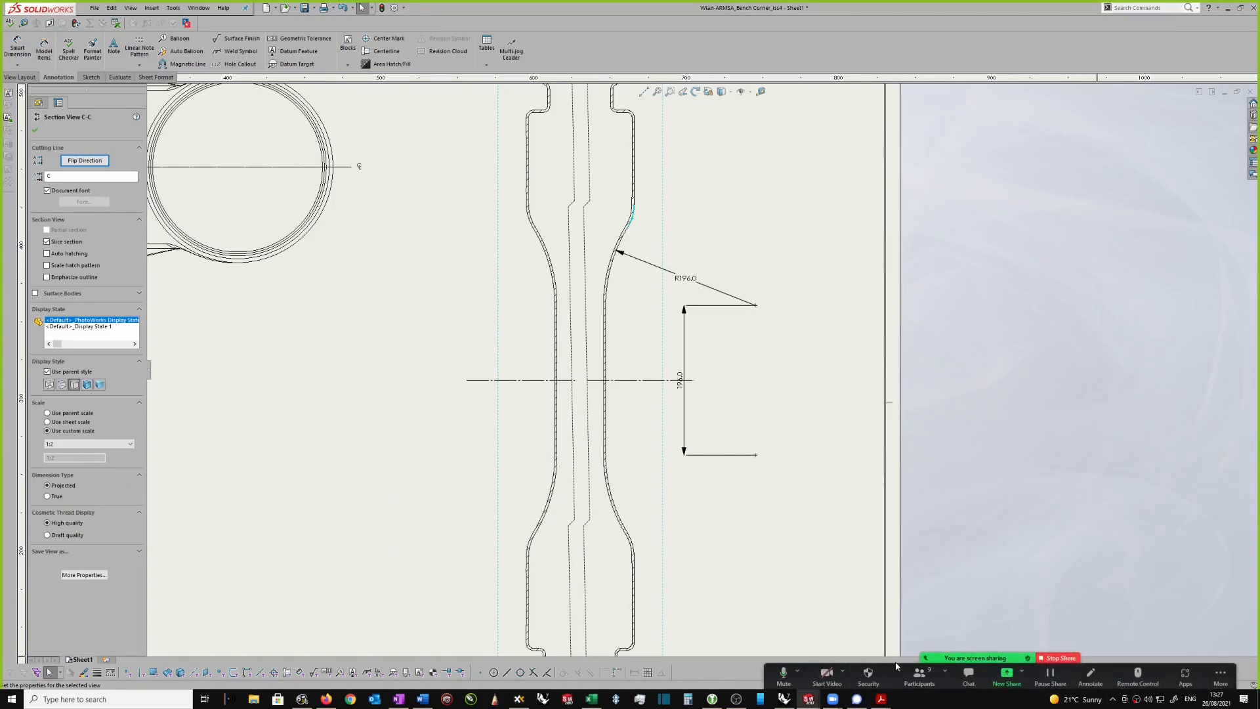
{"action": "mouse_move", "coordinate": [887, 668]}
{"action": "left_mouse_down"}
{"action": "mouse_move", "coordinate": [812, 646]}
{"action": "mouse_move", "coordinate": [143, 616]}
{"action": "left_mouse_up"}
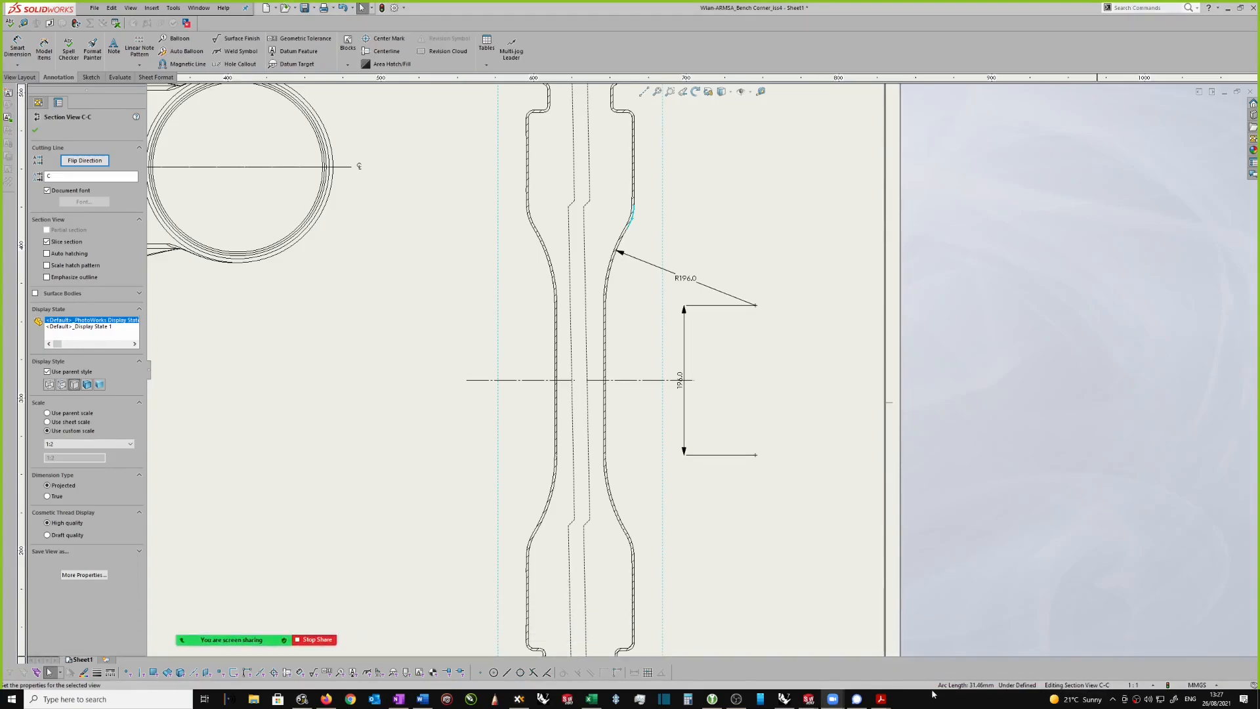
{"action": "left_click", "coordinate": [720, 222]}
{"action": "left_click", "coordinate": [634, 214]}
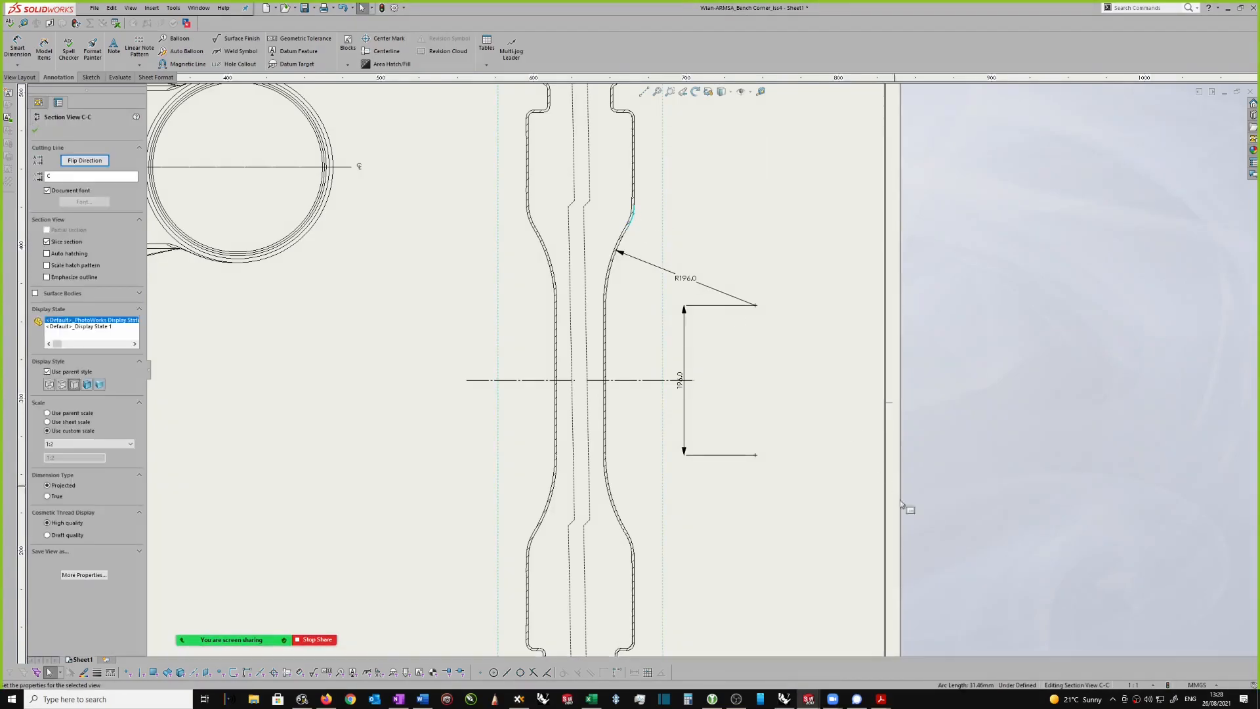
Step: Measure the upper convex arc of section view C-C, and try to measure it together with the recess edge in the elbow view
{"action": "scroll", "coordinate": [722, 214], "scroll_direction": "up", "scroll_amount": 2}
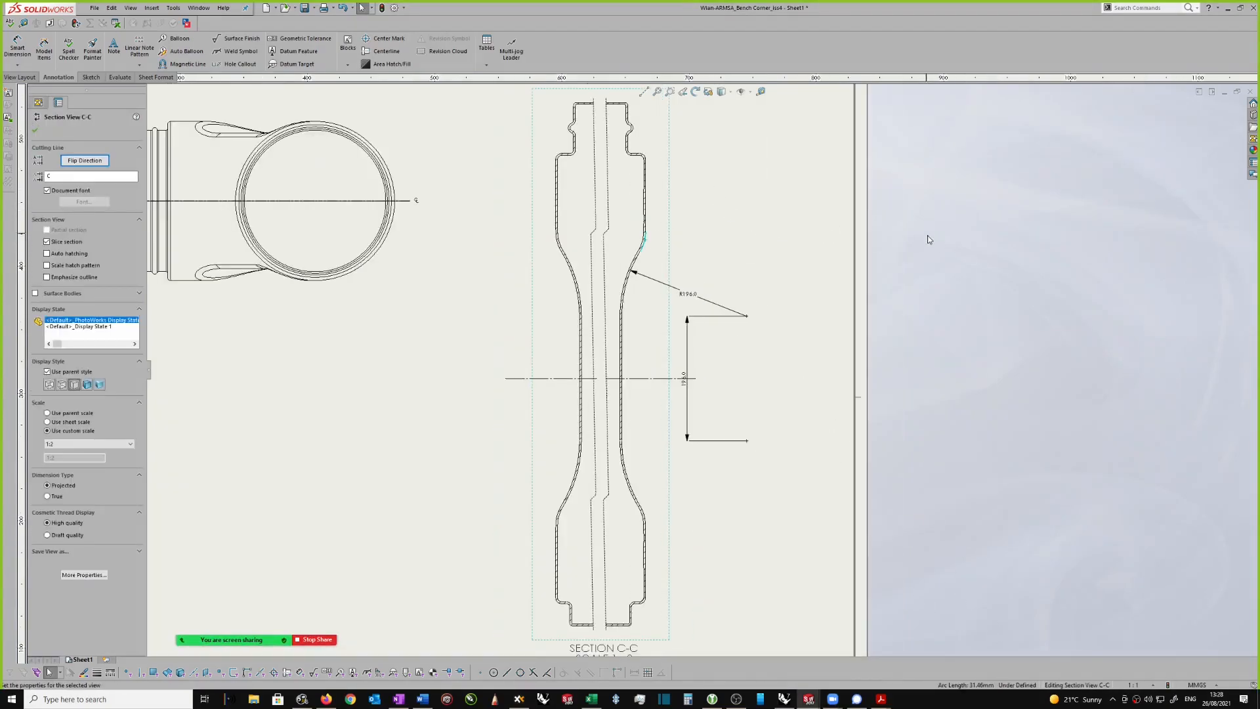
{"action": "scroll", "coordinate": [917, 225], "scroll_direction": "up", "scroll_amount": 2}
{"action": "scroll", "coordinate": [821, 262], "scroll_direction": "up", "scroll_amount": 1}
{"action": "scroll", "coordinate": [330, 436], "scroll_direction": "down", "scroll_amount": 2}
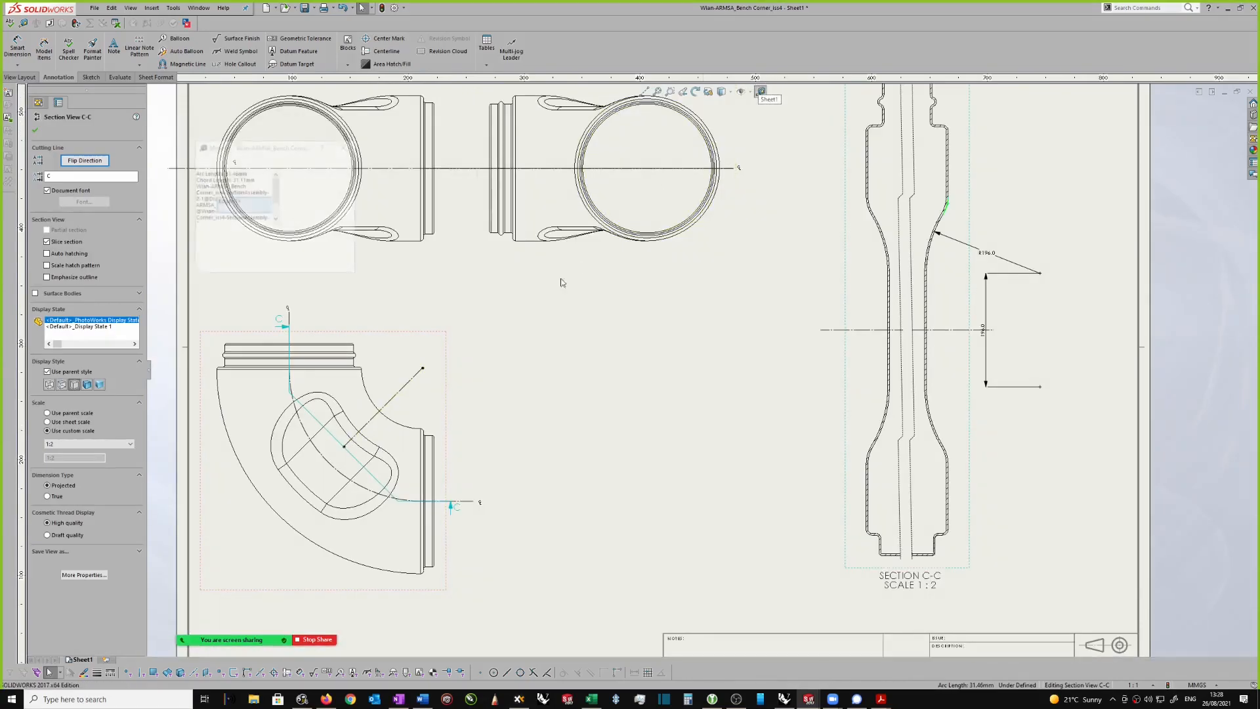
{"action": "left_click", "coordinate": [369, 440]}
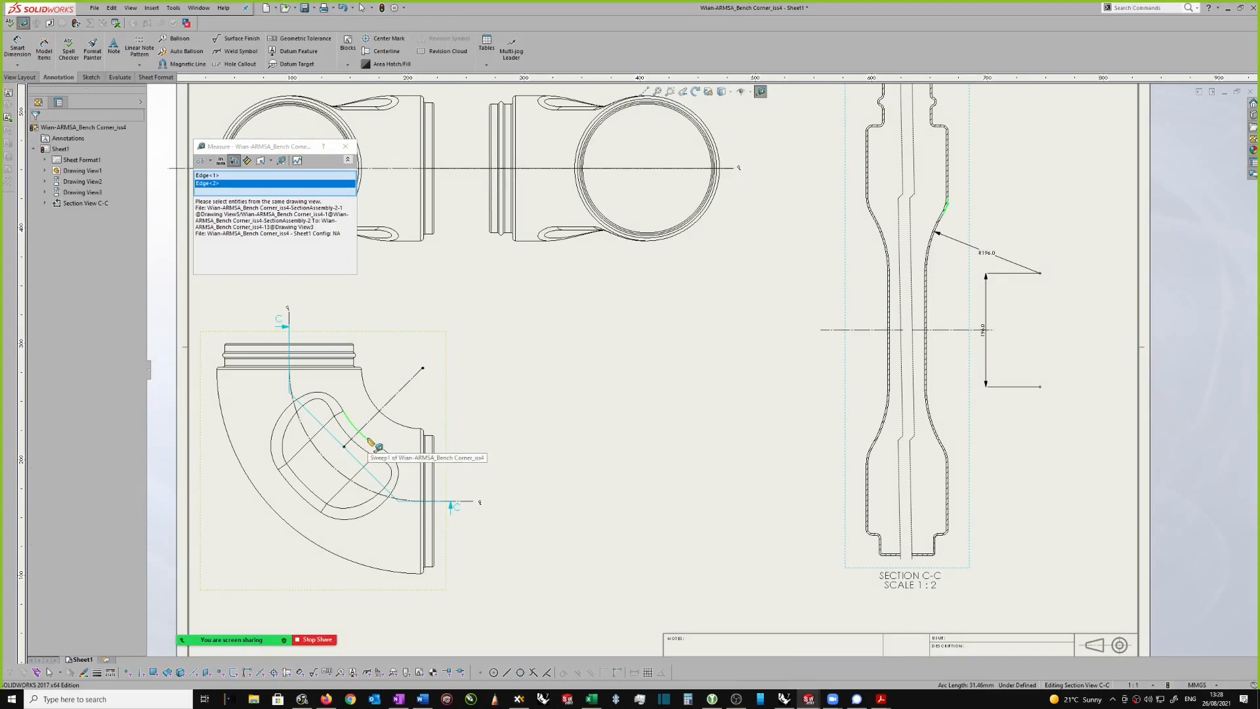
{"action": "left_click", "coordinate": [345, 146]}
Step: Add a leader note reading R10.00 to the upper convex arc on section view C-C's right wall
{"action": "scroll", "coordinate": [485, 224], "scroll_direction": "up", "scroll_amount": 3}
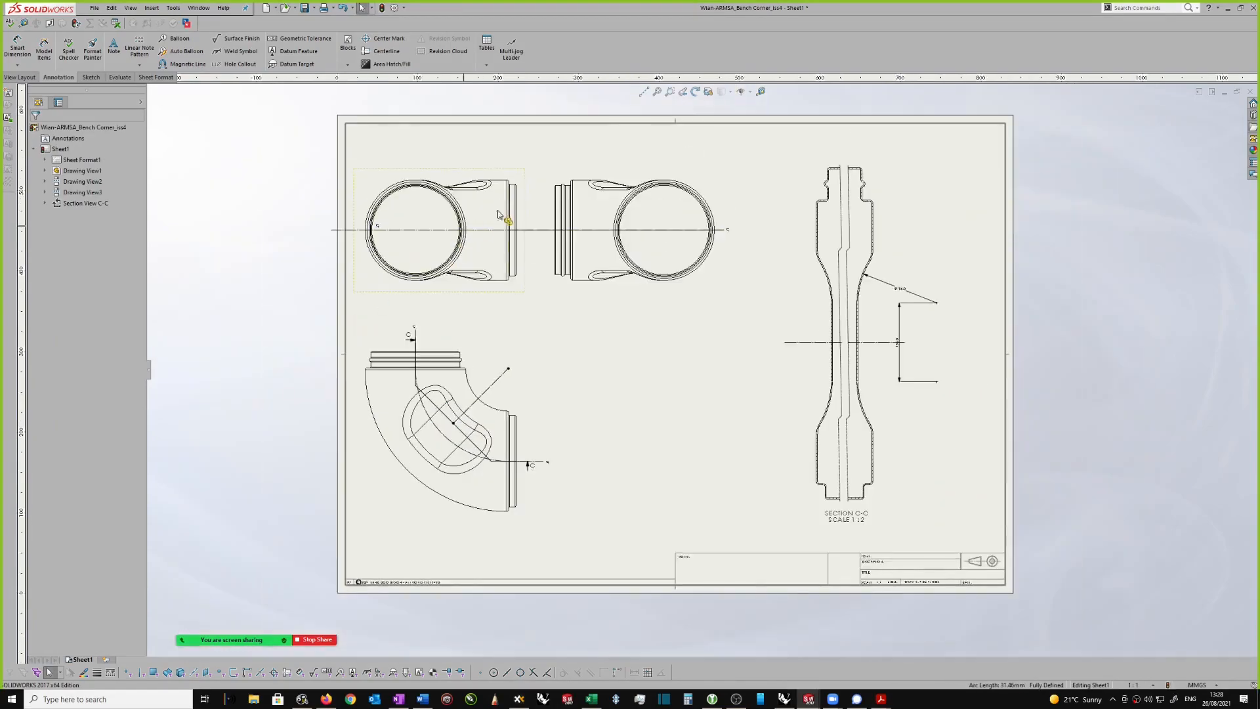
{"action": "scroll", "coordinate": [854, 197], "scroll_direction": "down", "scroll_amount": 2}
{"action": "scroll", "coordinate": [949, 405], "scroll_direction": "up", "scroll_amount": 1}
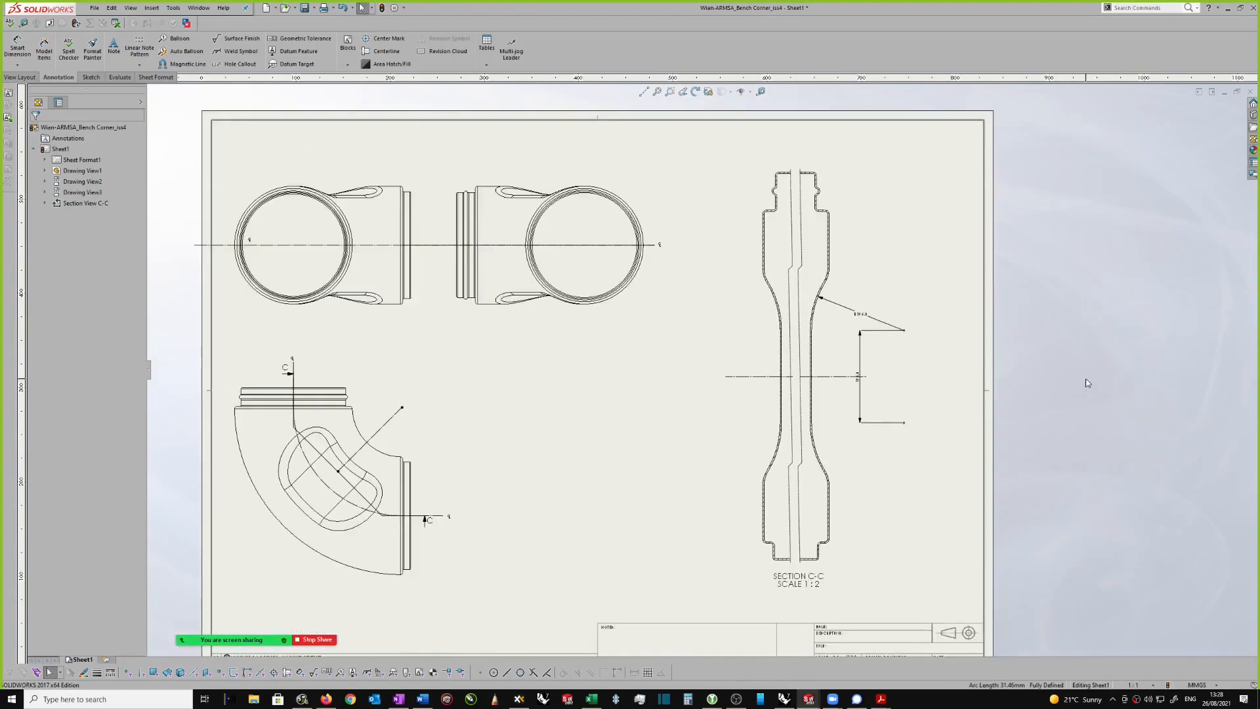
{"action": "scroll", "coordinate": [919, 263], "scroll_direction": "down", "scroll_amount": 3}
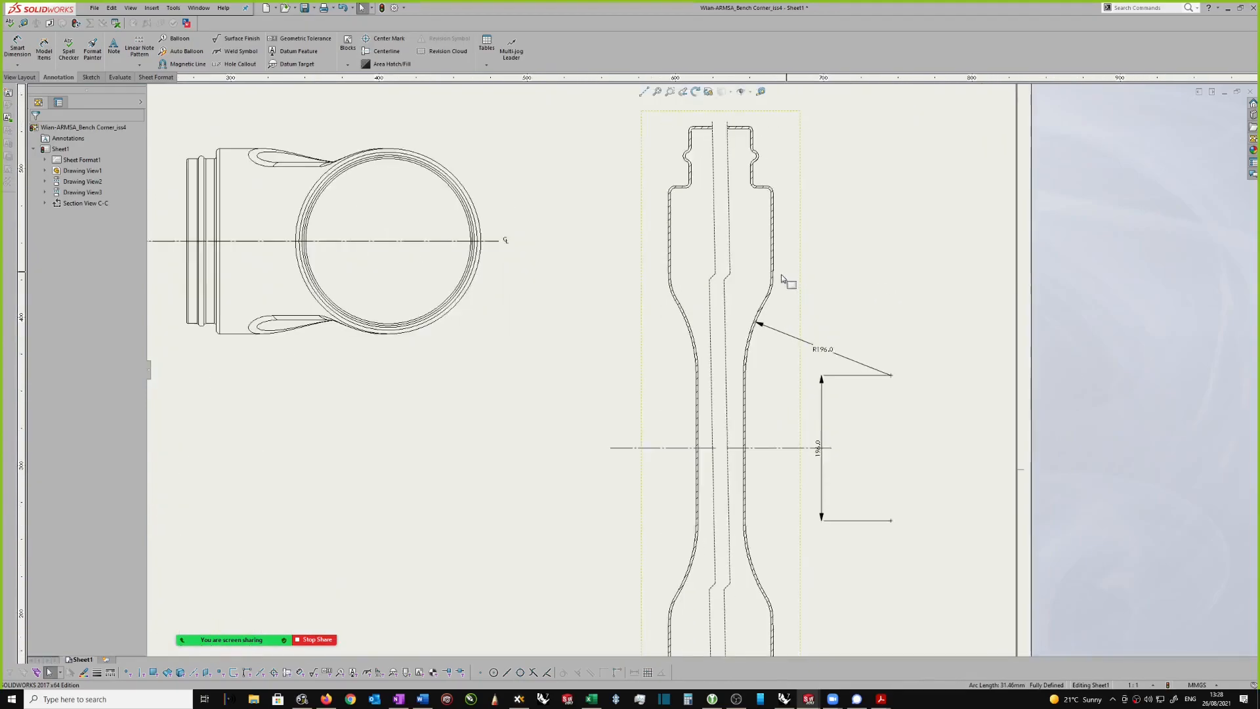
{"action": "scroll", "coordinate": [866, 279], "scroll_direction": "down", "scroll_amount": 1}
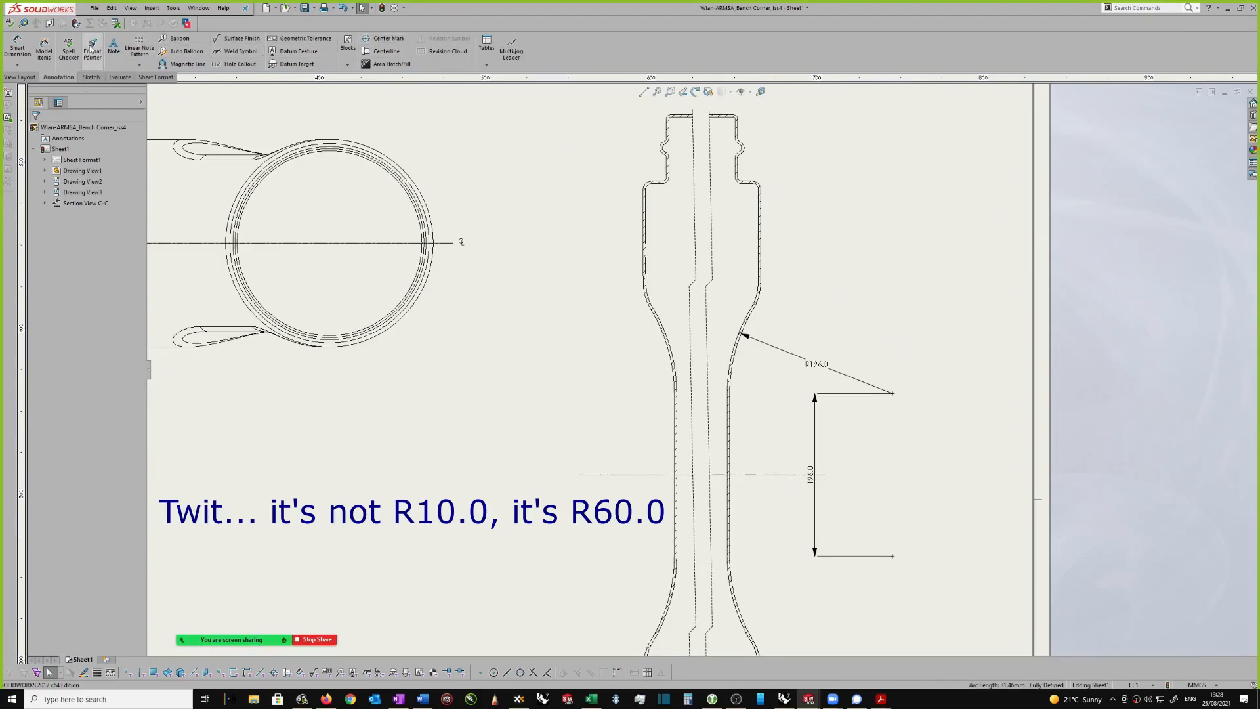
{"action": "left_click", "coordinate": [113, 47]}
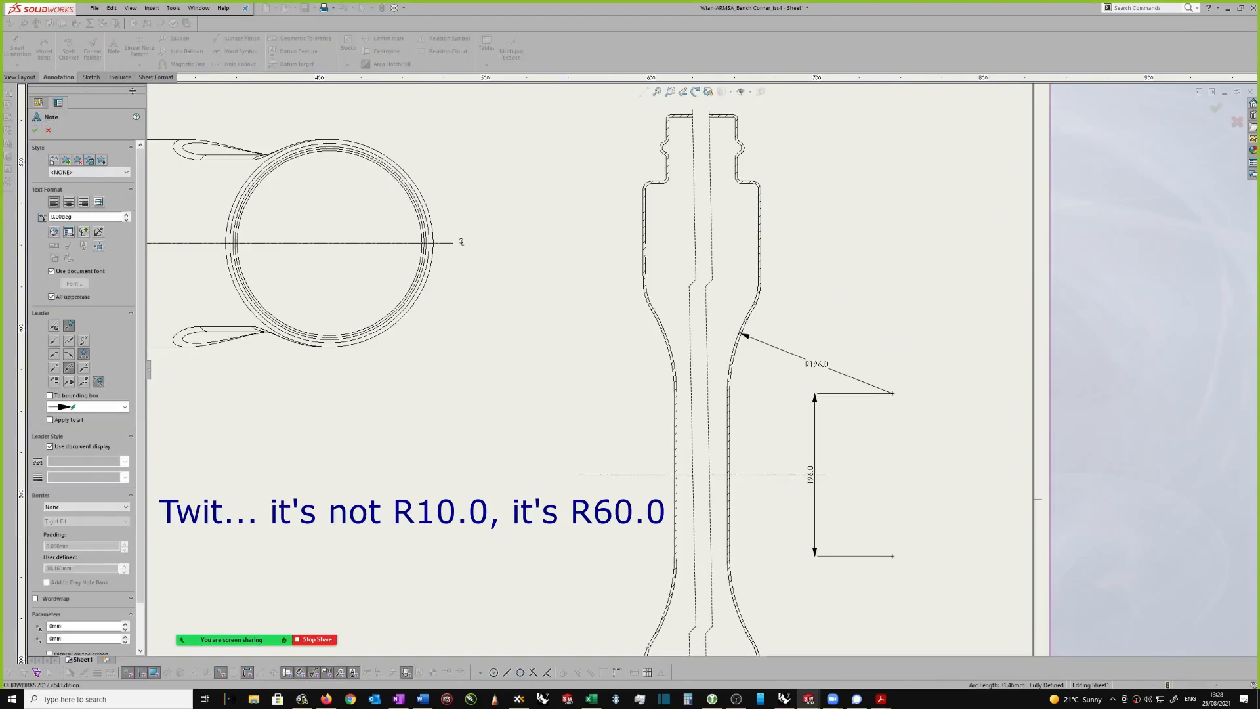
{"action": "left_click", "coordinate": [68, 369]}
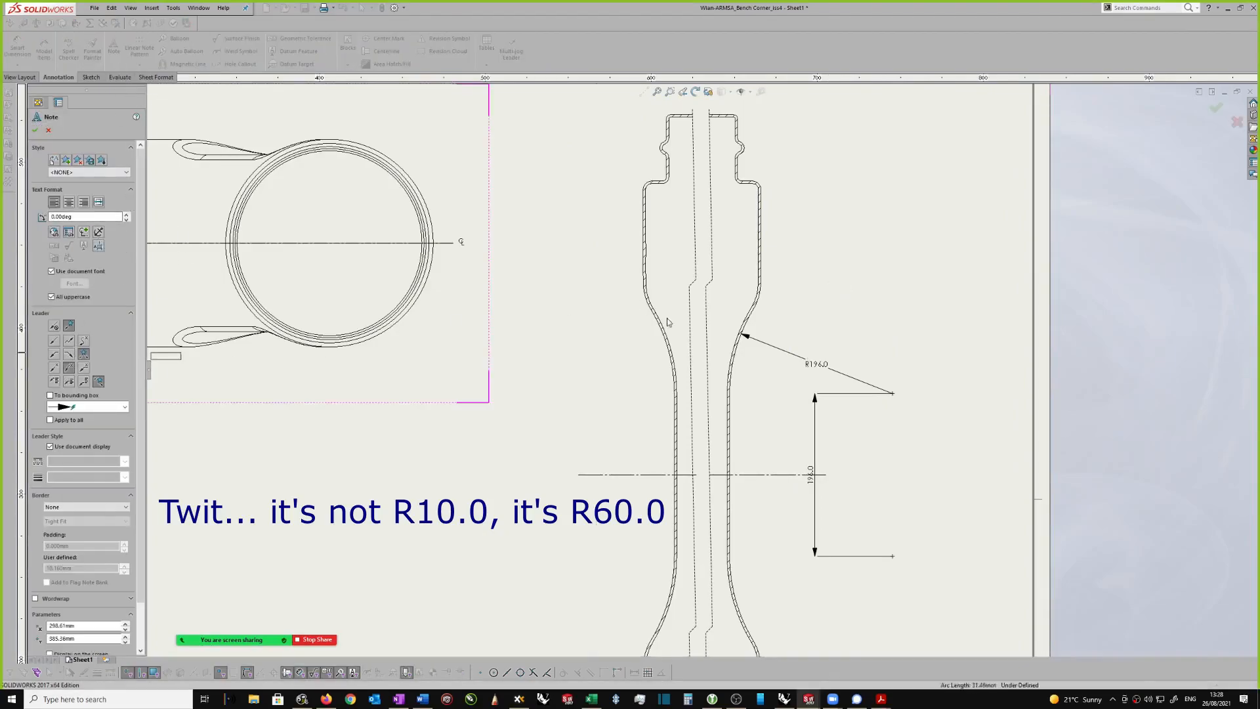
{"action": "left_click", "coordinate": [761, 299]}
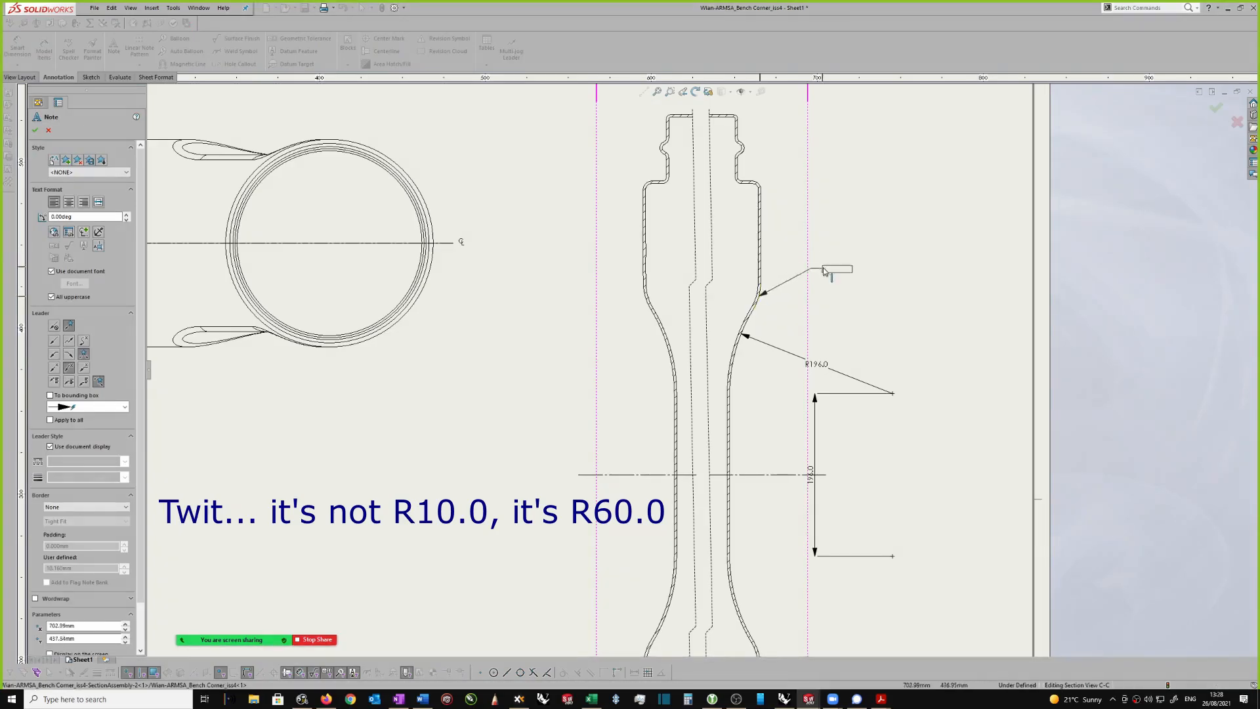
{"action": "left_click", "coordinate": [845, 318]}
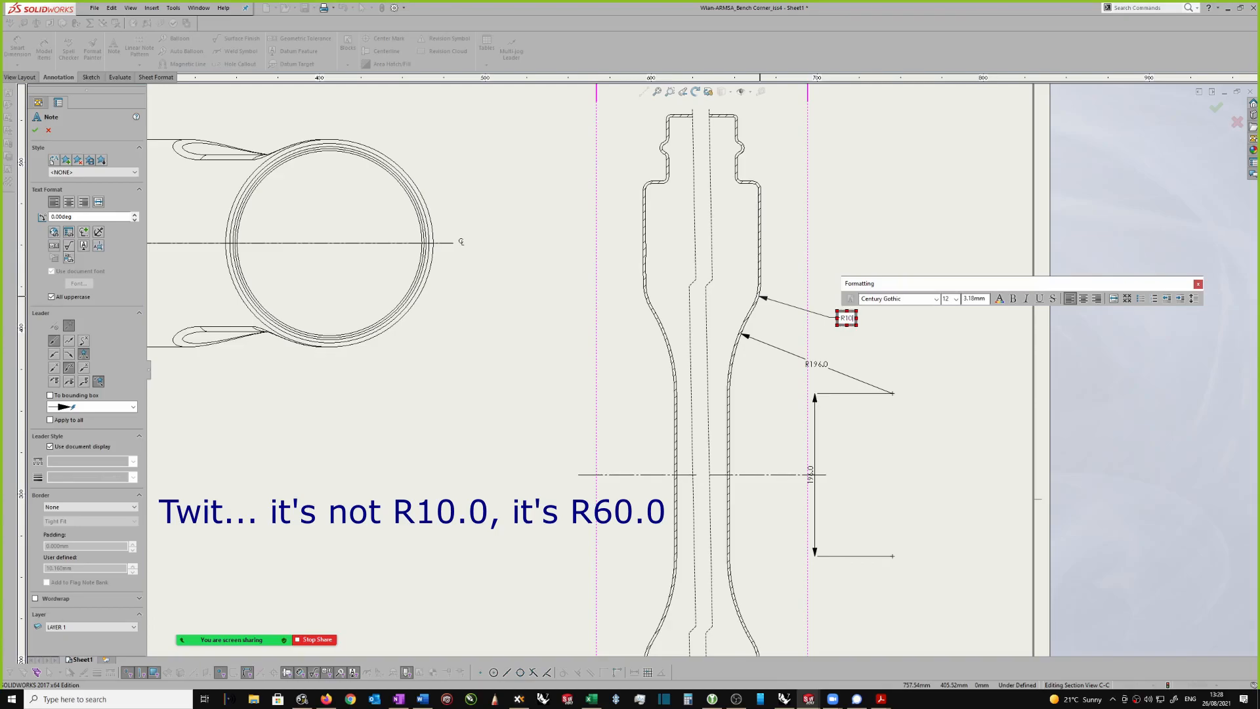
{"action": "type", "text": "00"}
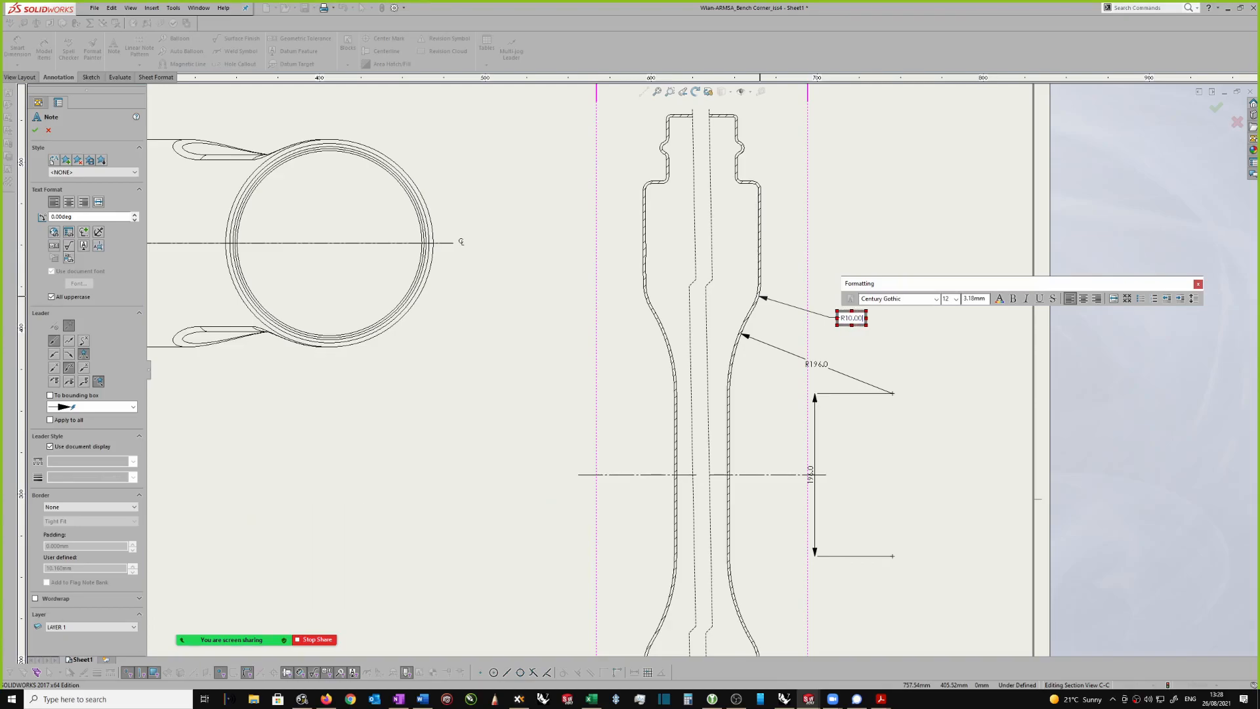
{"action": "left_click", "coordinate": [886, 340]}
{"action": "scroll", "coordinate": [887, 321], "scroll_direction": "up", "scroll_amount": 3}
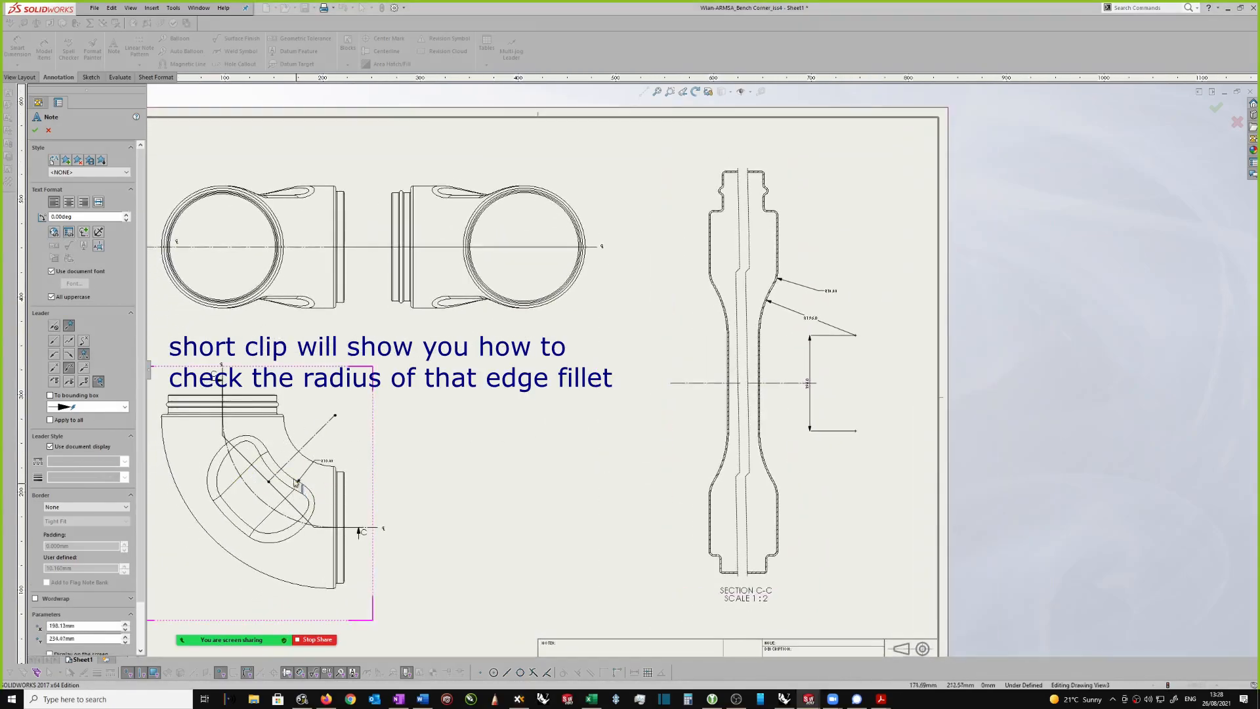
{"action": "key", "text": "Escape"}
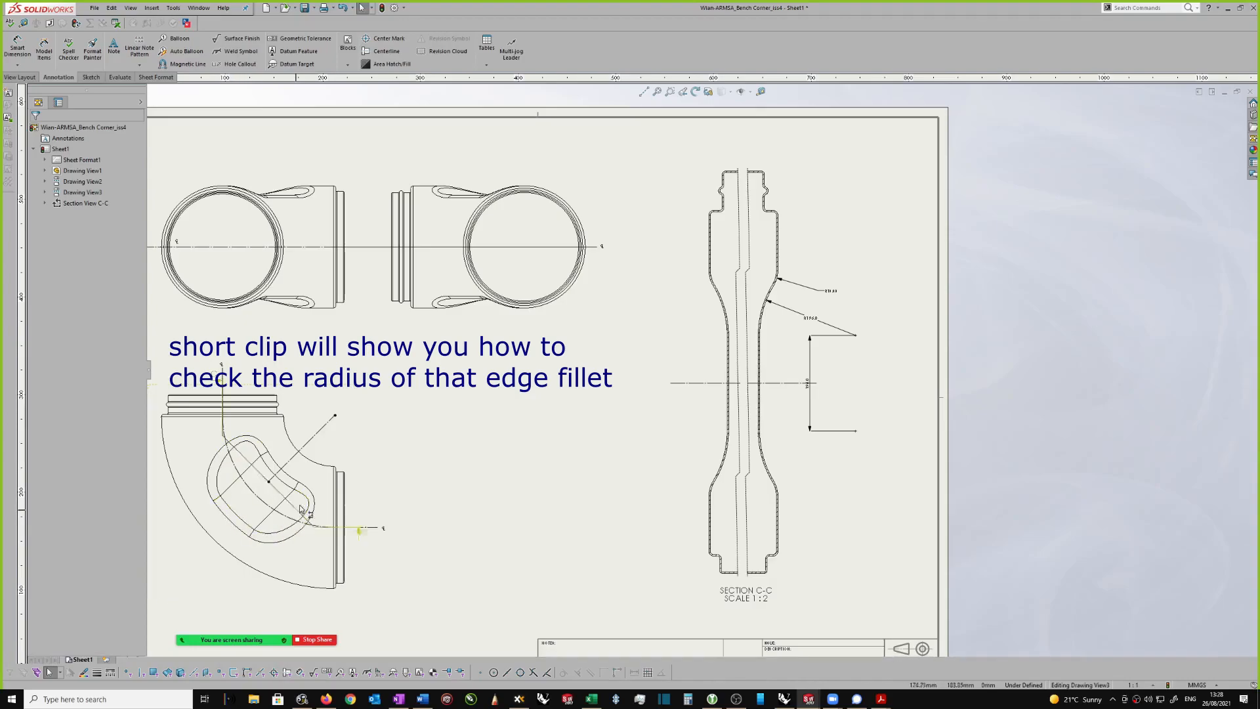
{"action": "scroll", "coordinate": [841, 292], "scroll_direction": "down", "scroll_amount": 2}
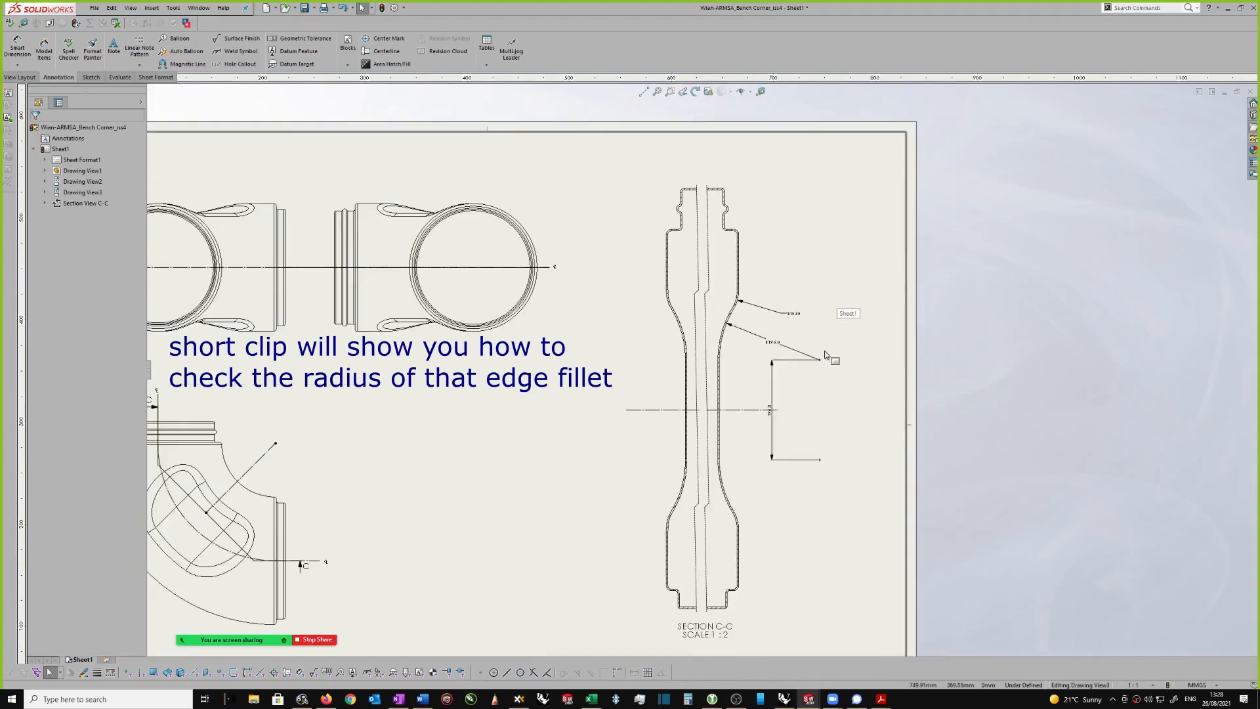
{"action": "scroll", "coordinate": [827, 355], "scroll_direction": "down", "scroll_amount": 1}
{"action": "scroll", "coordinate": [812, 382], "scroll_direction": "up", "scroll_amount": 1}
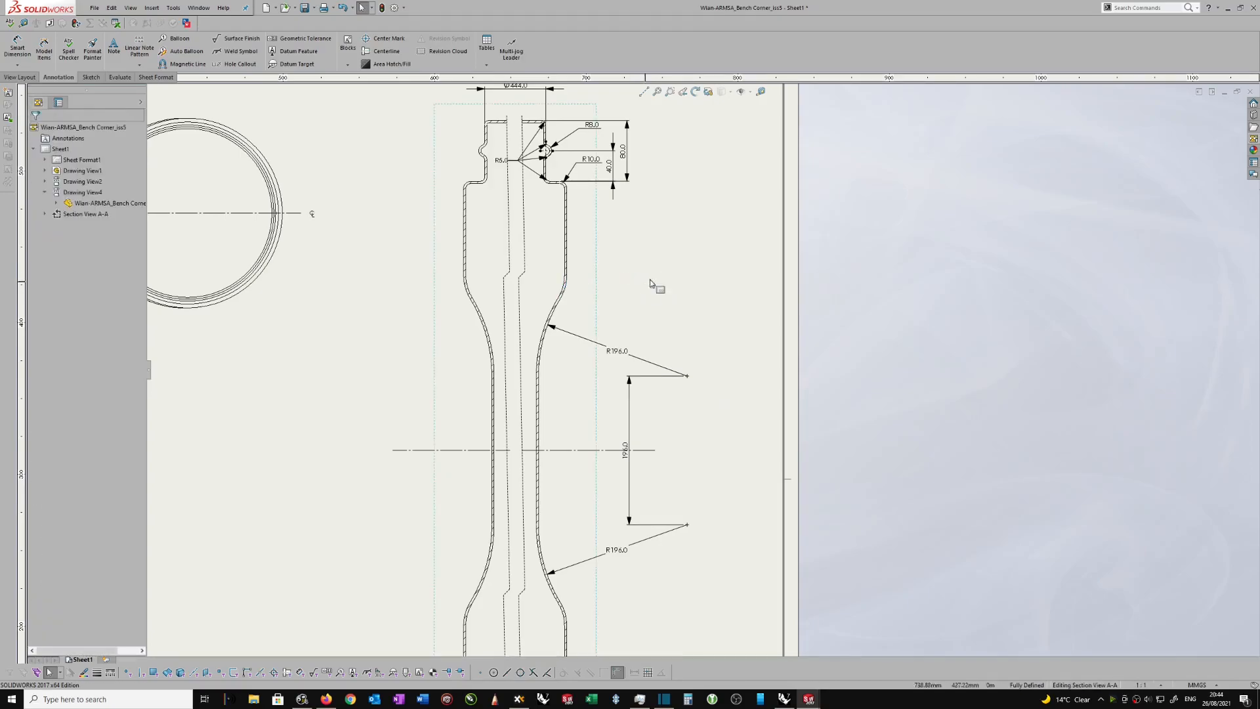
{"action": "scroll", "coordinate": [652, 285], "scroll_direction": "up", "scroll_amount": 3}
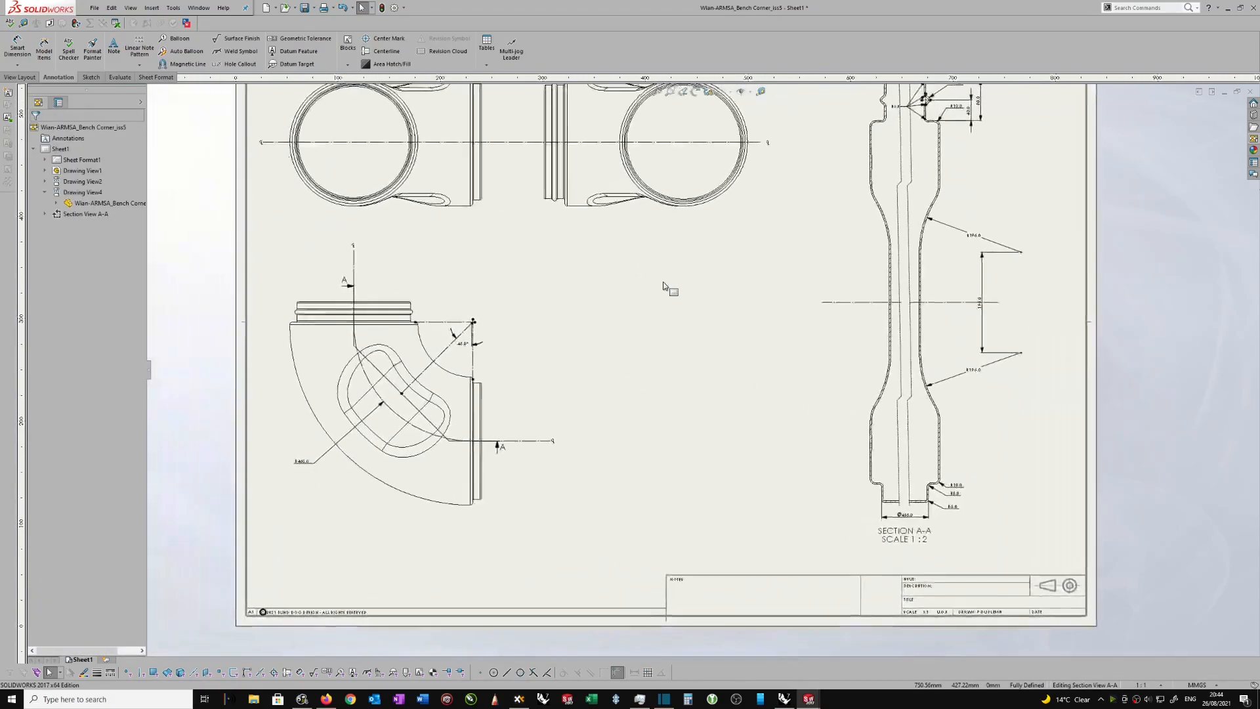
{"action": "scroll", "coordinate": [669, 289], "scroll_direction": "down", "scroll_amount": 1}
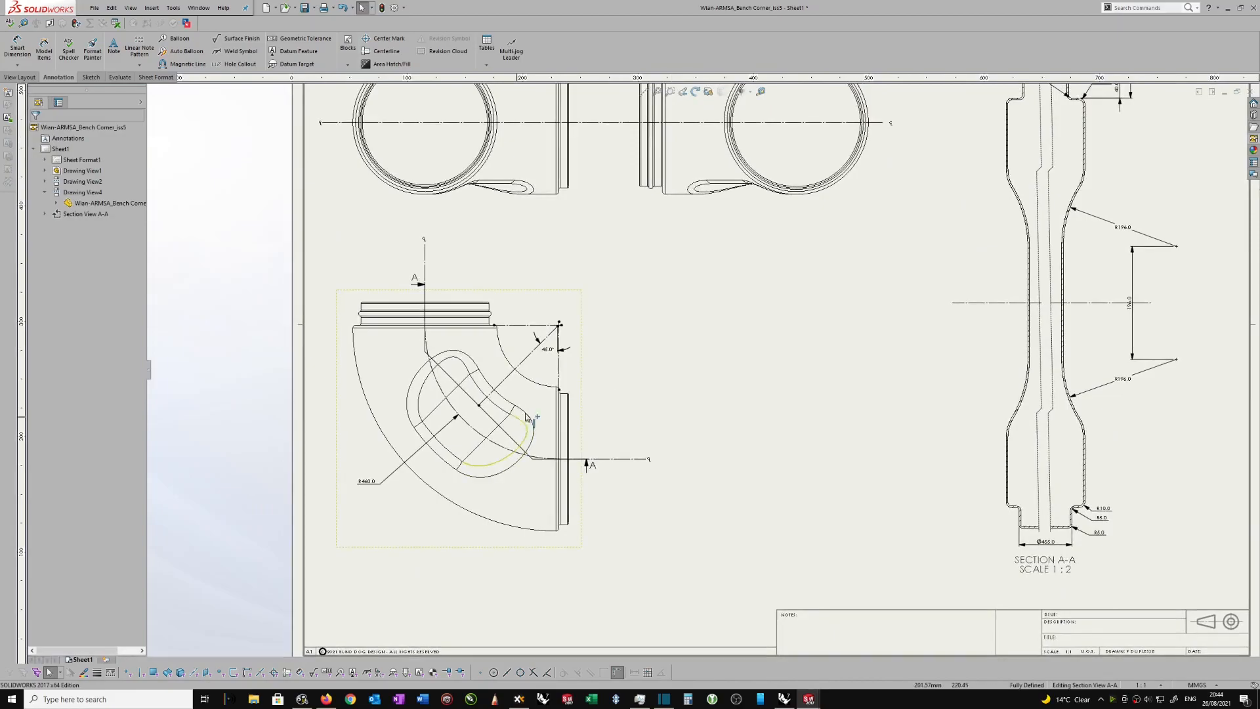
Step: Measure the inner curved face of the recess in the elbow view
{"action": "scroll", "coordinate": [529, 422], "scroll_direction": "down", "scroll_amount": 1}
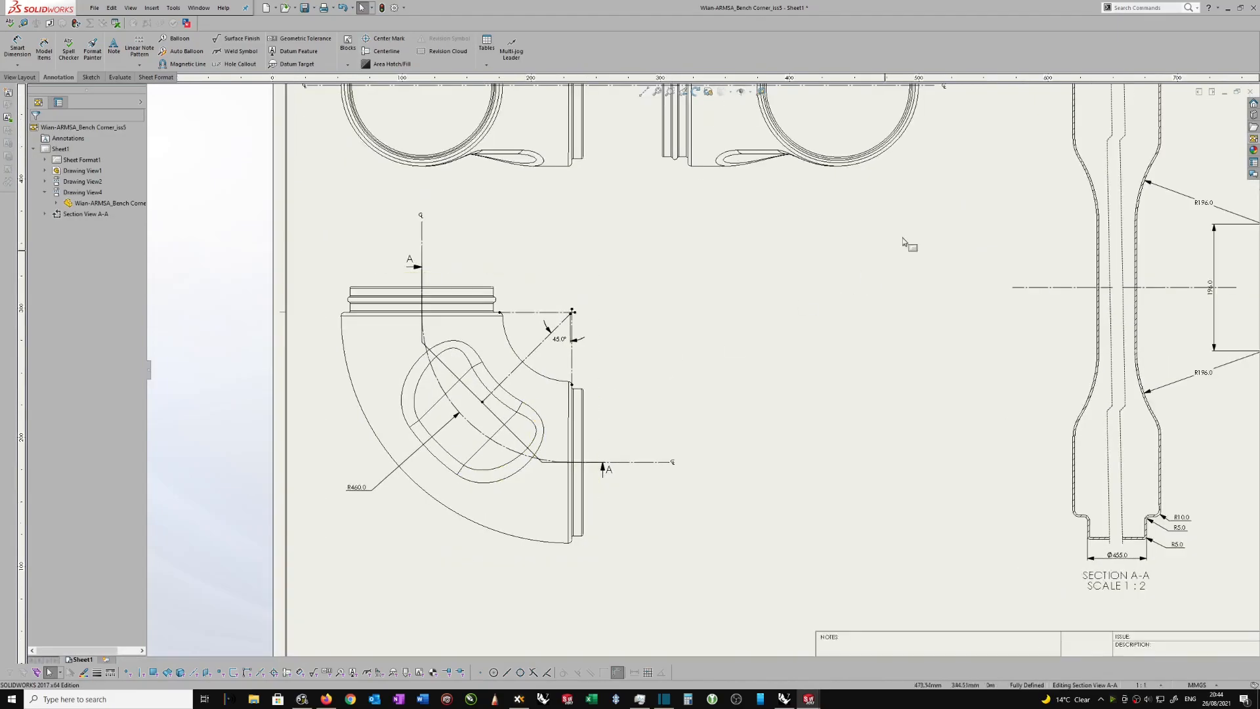
{"action": "left_click", "coordinate": [502, 397]}
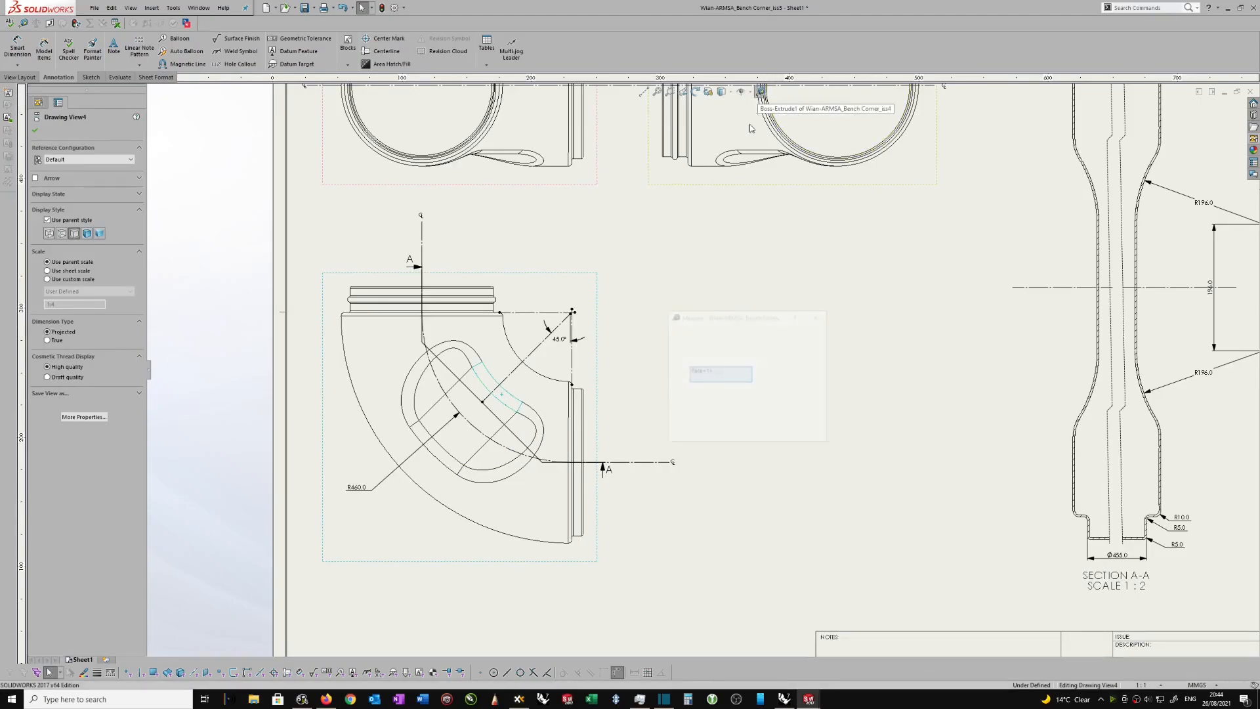
{"action": "left_click_drag", "start_coordinate": [759, 322], "coordinate": [687, 290]}
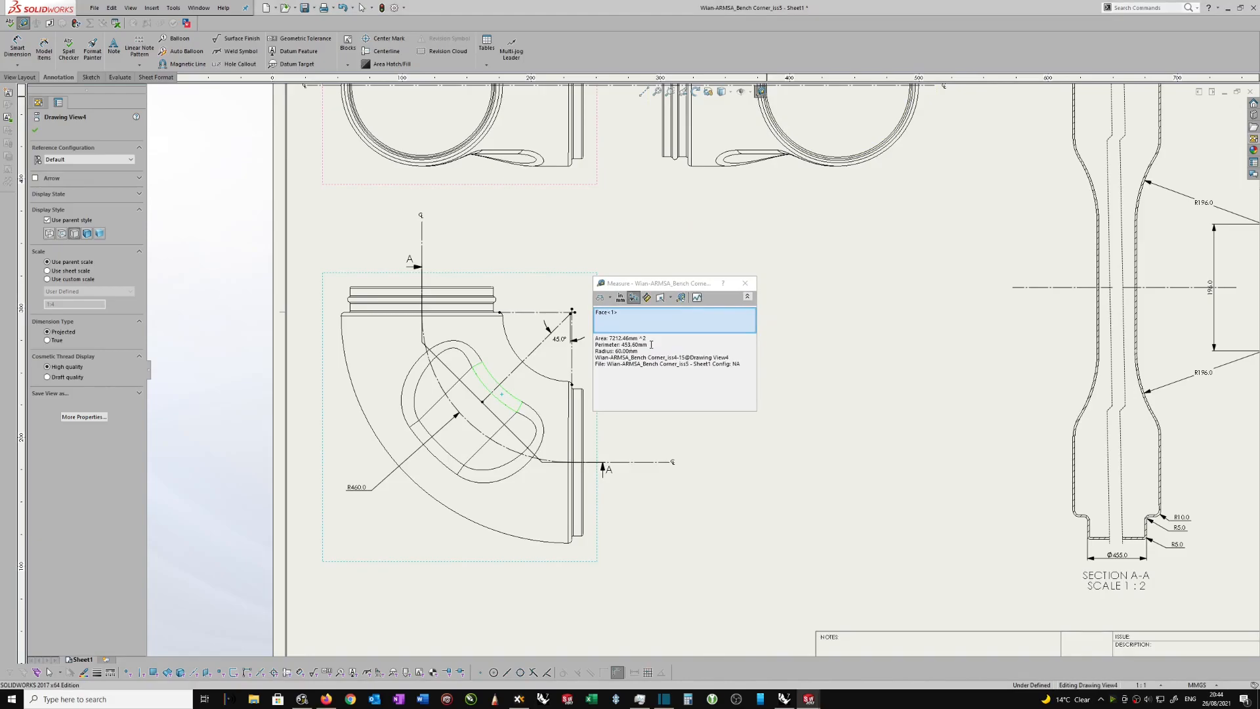
{"action": "left_click", "coordinate": [746, 284]}
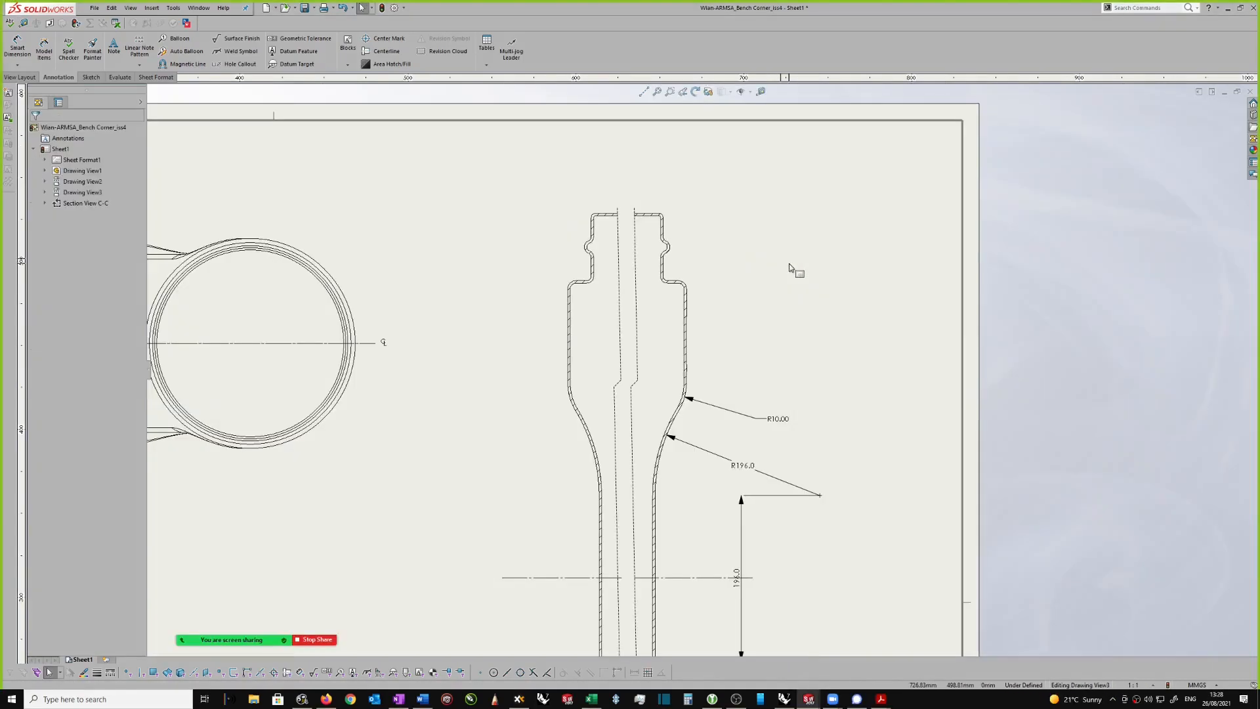
Step: Examine the upper neck, bead and shoulder corners of section view C-C and its existing radius dimensions
{"action": "scroll", "coordinate": [728, 272], "scroll_direction": "down", "scroll_amount": 2}
{"action": "scroll", "coordinate": [699, 275], "scroll_direction": "down", "scroll_amount": 1}
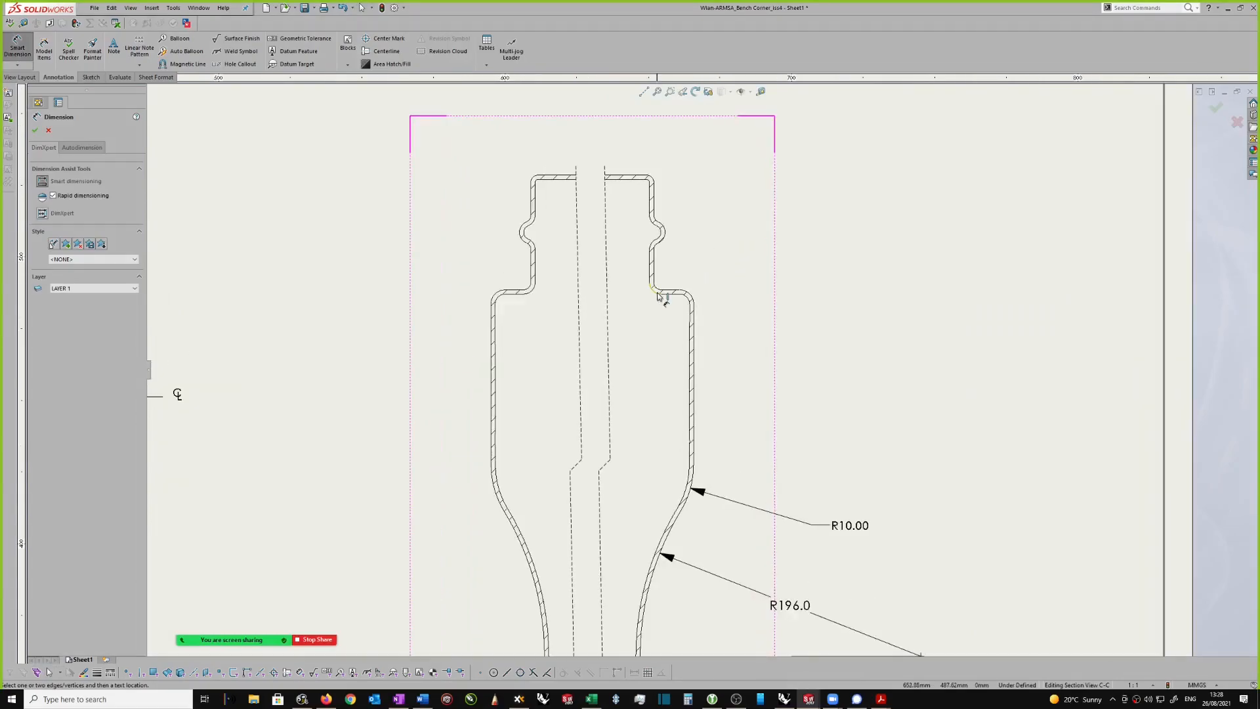
{"action": "key", "text": "Escape"}
{"action": "scroll", "coordinate": [680, 249], "scroll_direction": "down", "scroll_amount": 1}
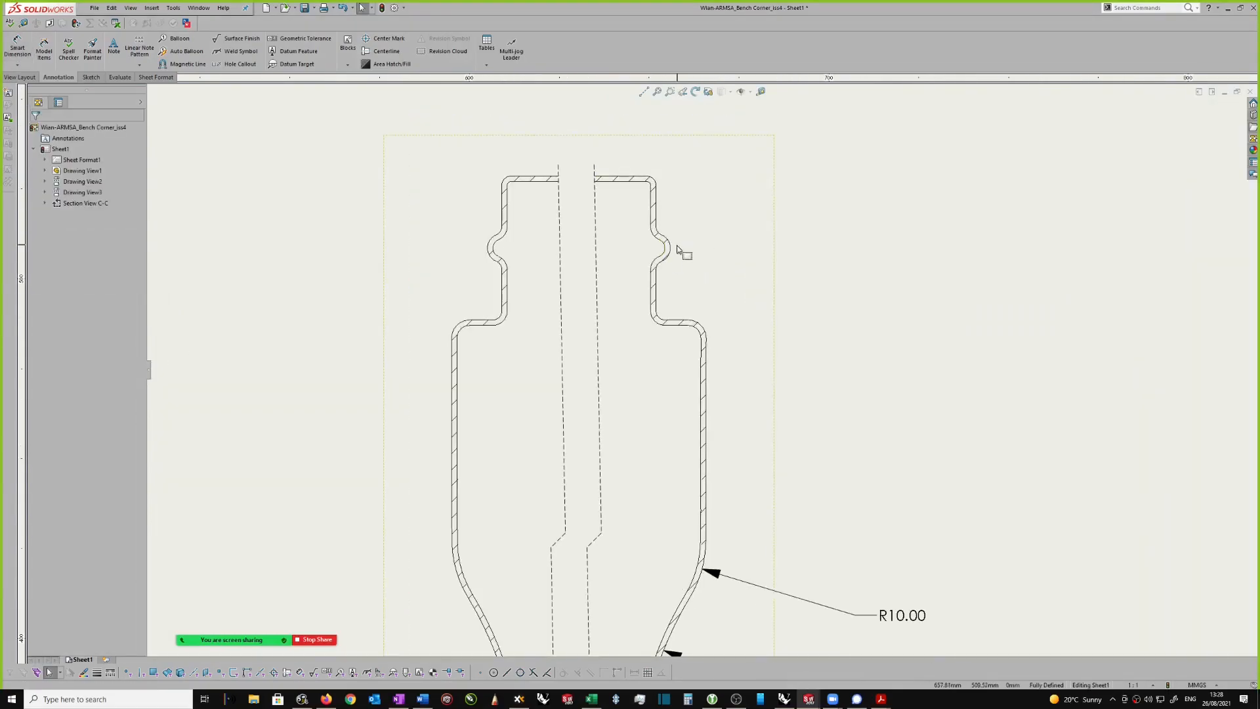
{"action": "scroll", "coordinate": [676, 246], "scroll_direction": "up", "scroll_amount": 1}
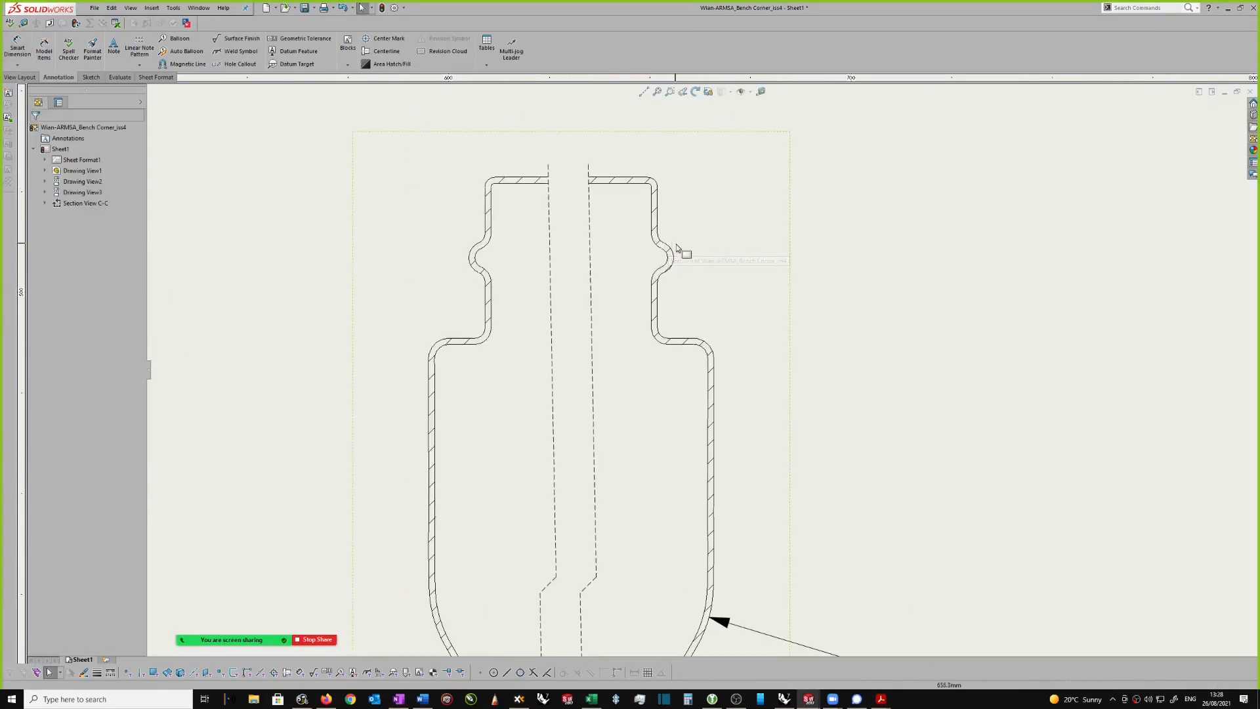
{"action": "scroll", "coordinate": [691, 244], "scroll_direction": "up", "scroll_amount": 1}
{"action": "scroll", "coordinate": [691, 244], "scroll_direction": "up", "scroll_amount": 4}
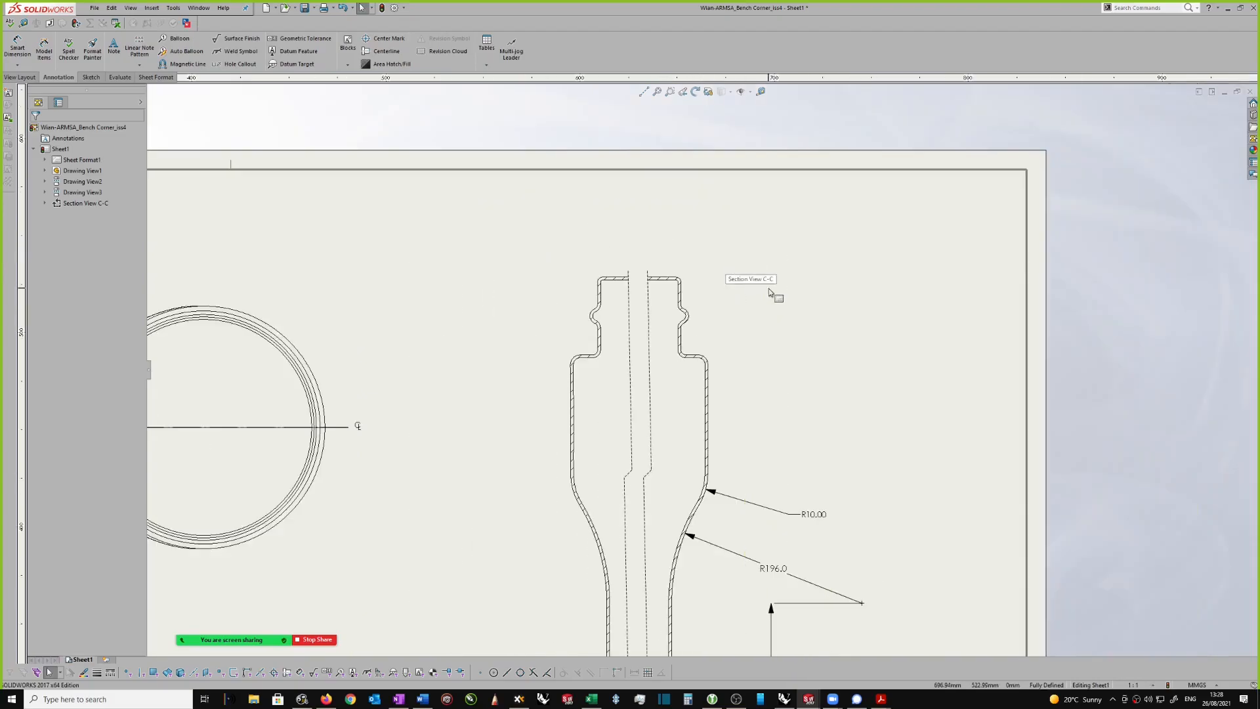
{"action": "scroll", "coordinate": [805, 345], "scroll_direction": "up", "scroll_amount": 2}
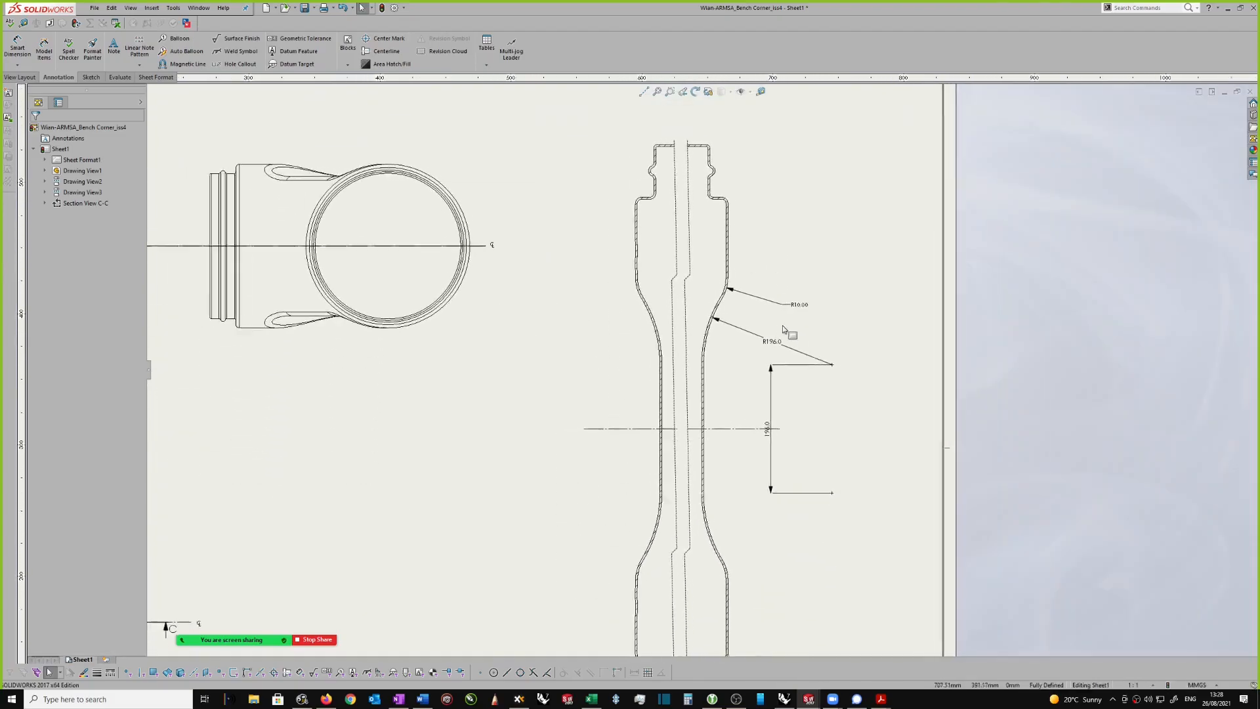
{"action": "scroll", "coordinate": [831, 338], "scroll_direction": "up", "scroll_amount": 1}
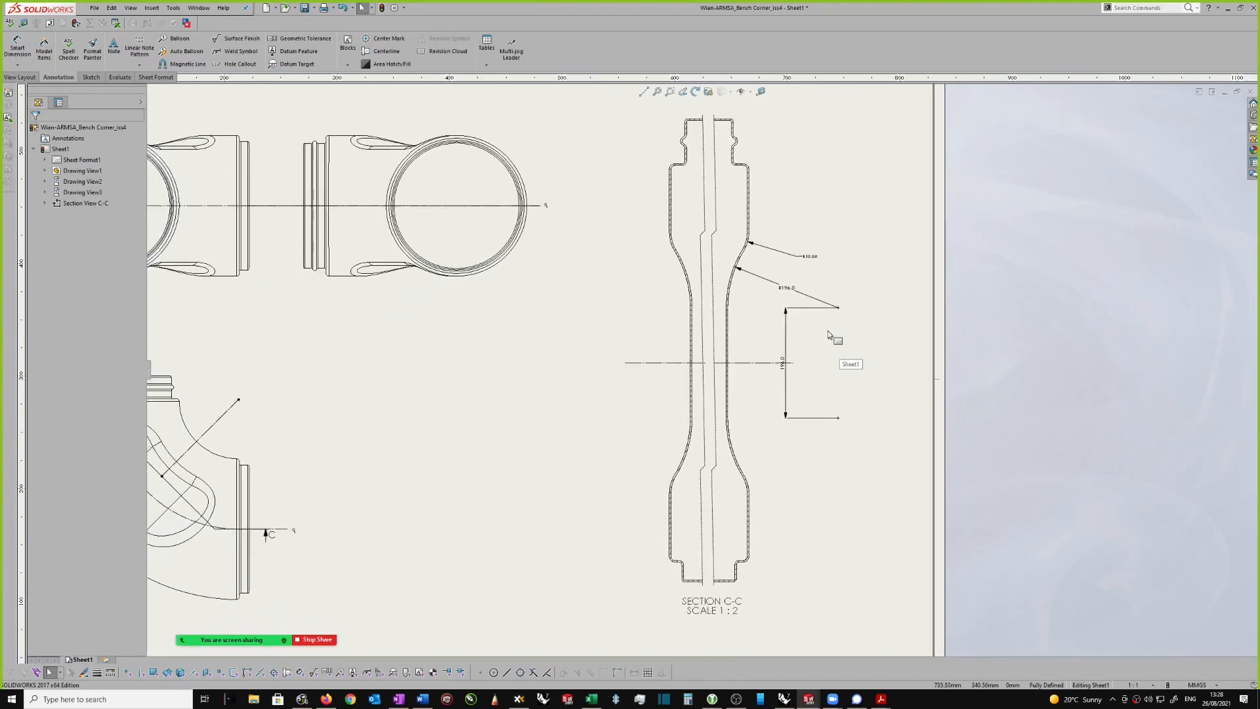
Step: Move the vertical dimension between the arc centres of section view C-C outward, clear of the horizontal centreline's end
{"action": "scroll", "coordinate": [830, 338], "scroll_direction": "down", "scroll_amount": 1}
{"action": "scroll", "coordinate": [744, 350], "scroll_direction": "down", "scroll_amount": 1}
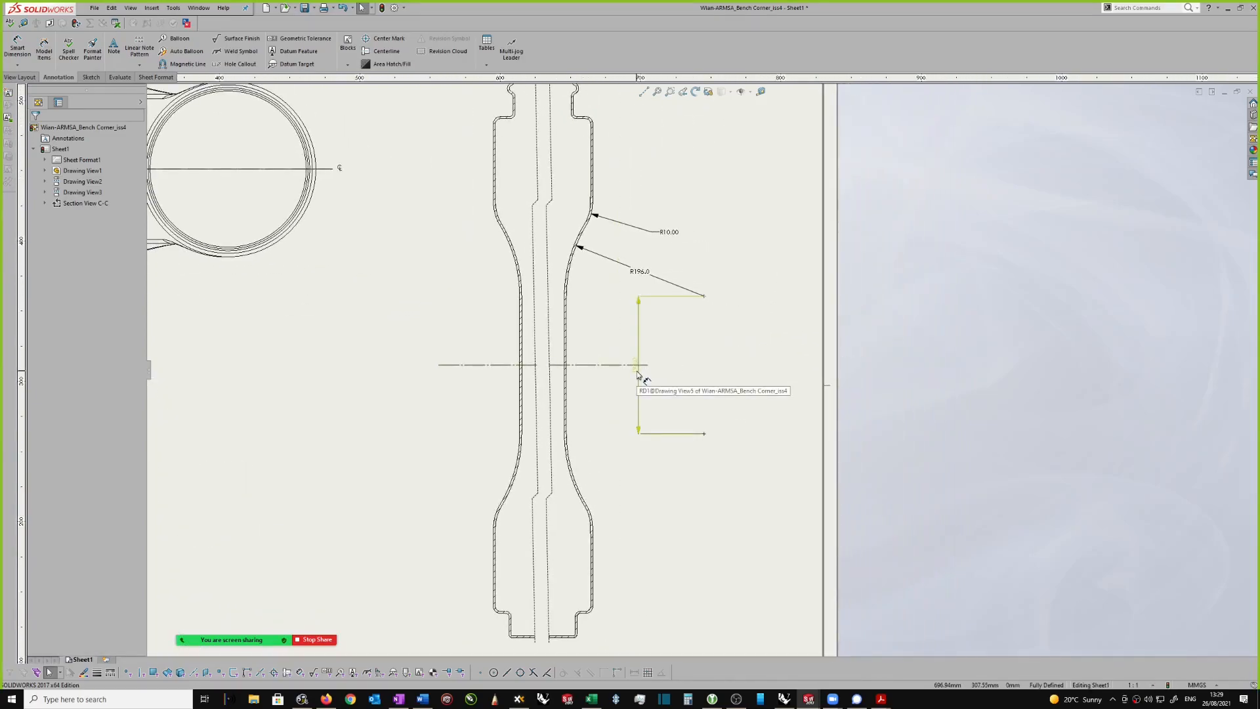
{"action": "scroll", "coordinate": [641, 367], "scroll_direction": "down", "scroll_amount": 1}
{"action": "left_click_drag", "start_coordinate": [637, 364], "coordinate": [659, 368]}
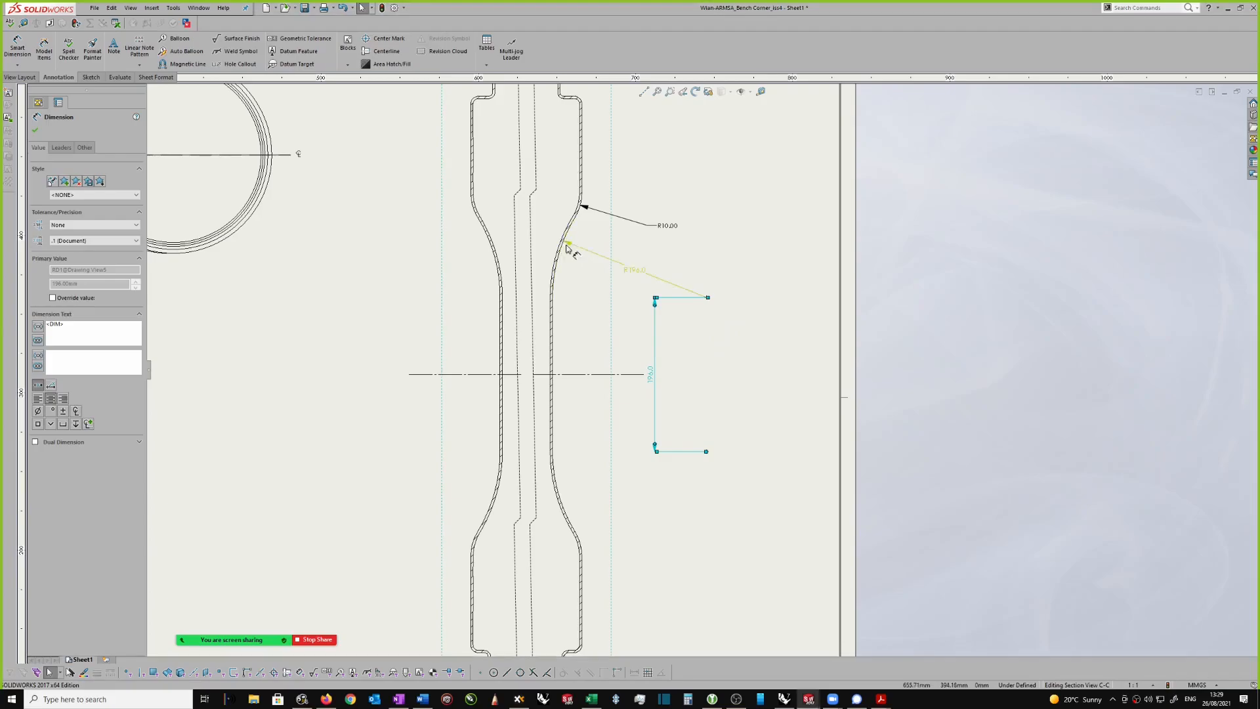
{"action": "key", "text": "z"}
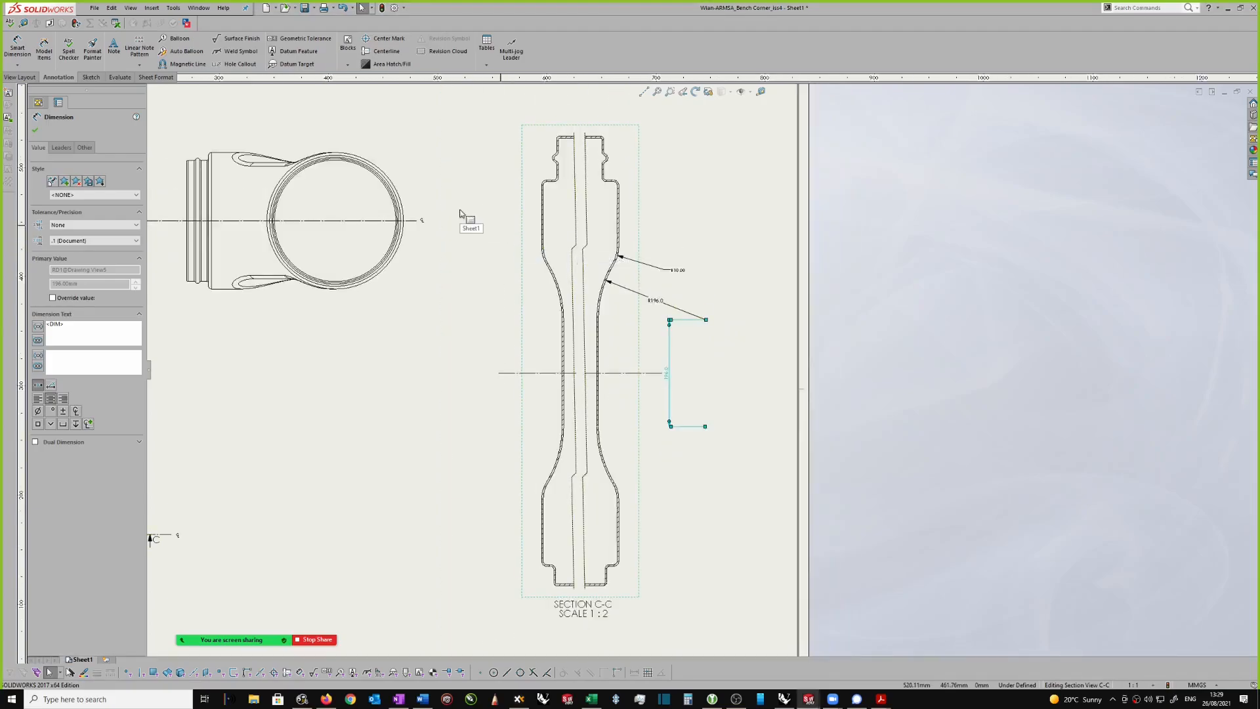
{"action": "scroll", "coordinate": [656, 269], "scroll_direction": "down", "scroll_amount": 3}
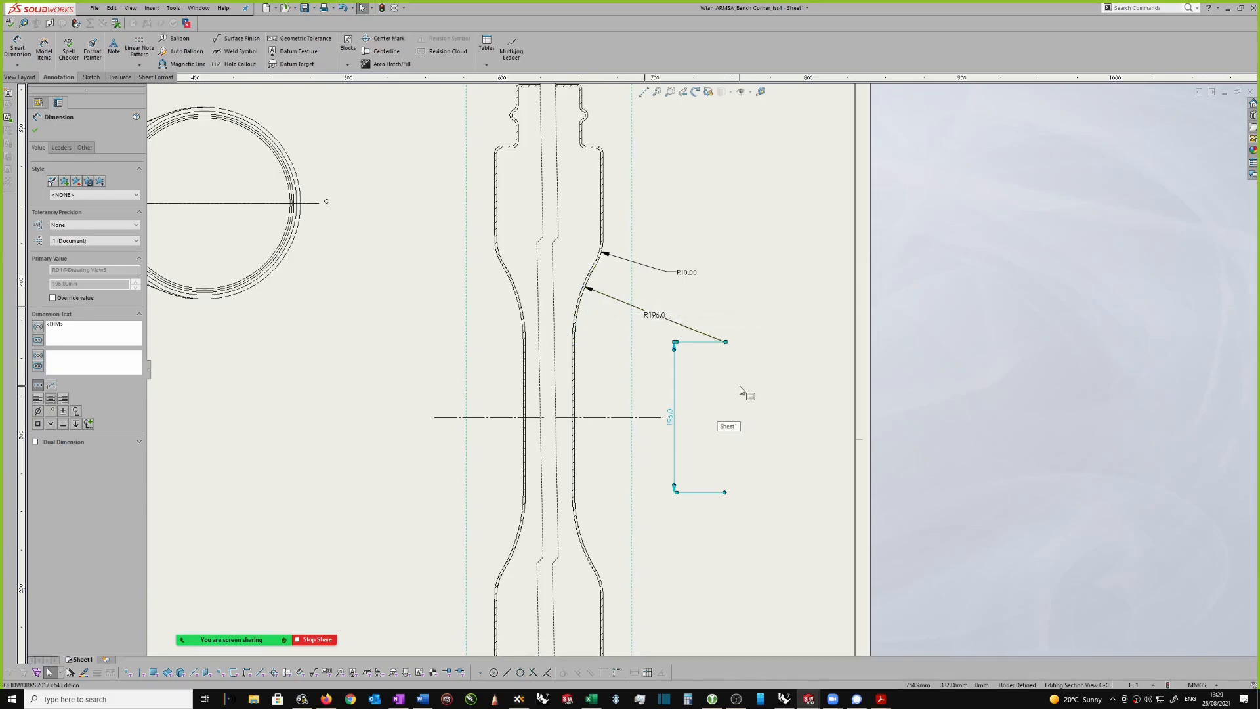
{"action": "left_click", "coordinate": [754, 351]}
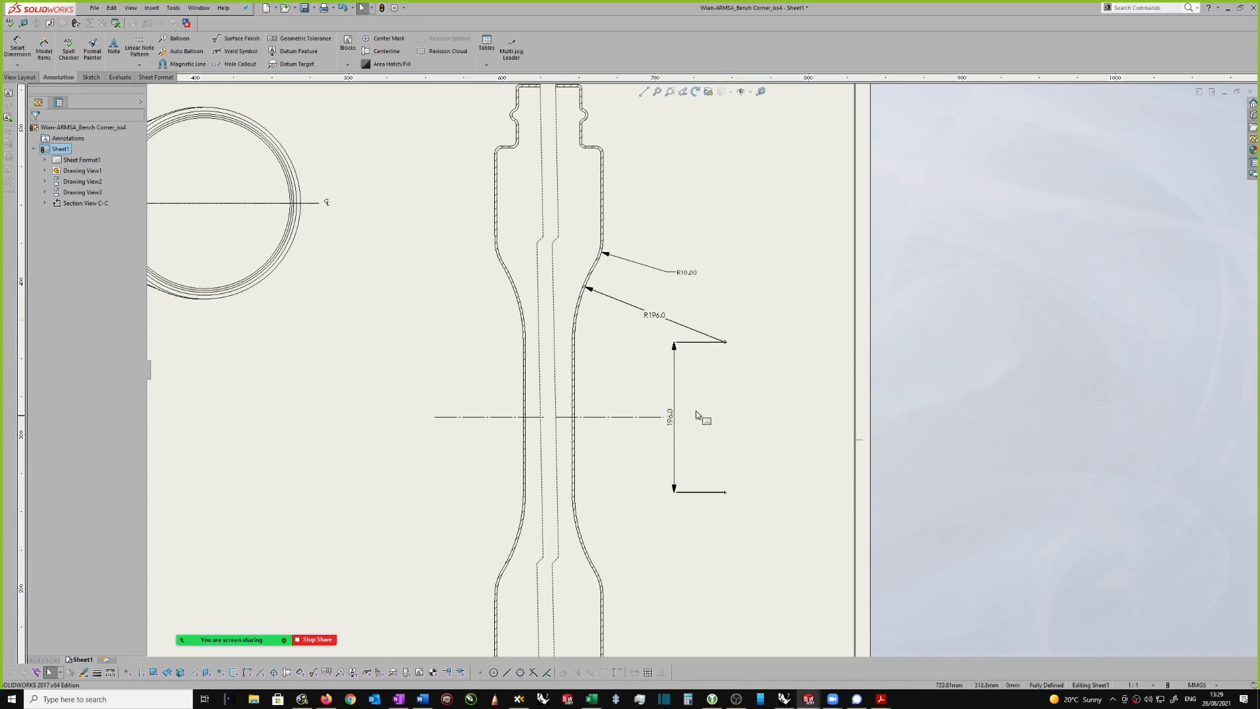
Step: Dismiss the meeting time-limit notice and sketch a vertical construction line across the bead on the right side of section view C-C's upper neck
{"action": "scroll", "coordinate": [676, 267], "scroll_direction": "up", "scroll_amount": 2}
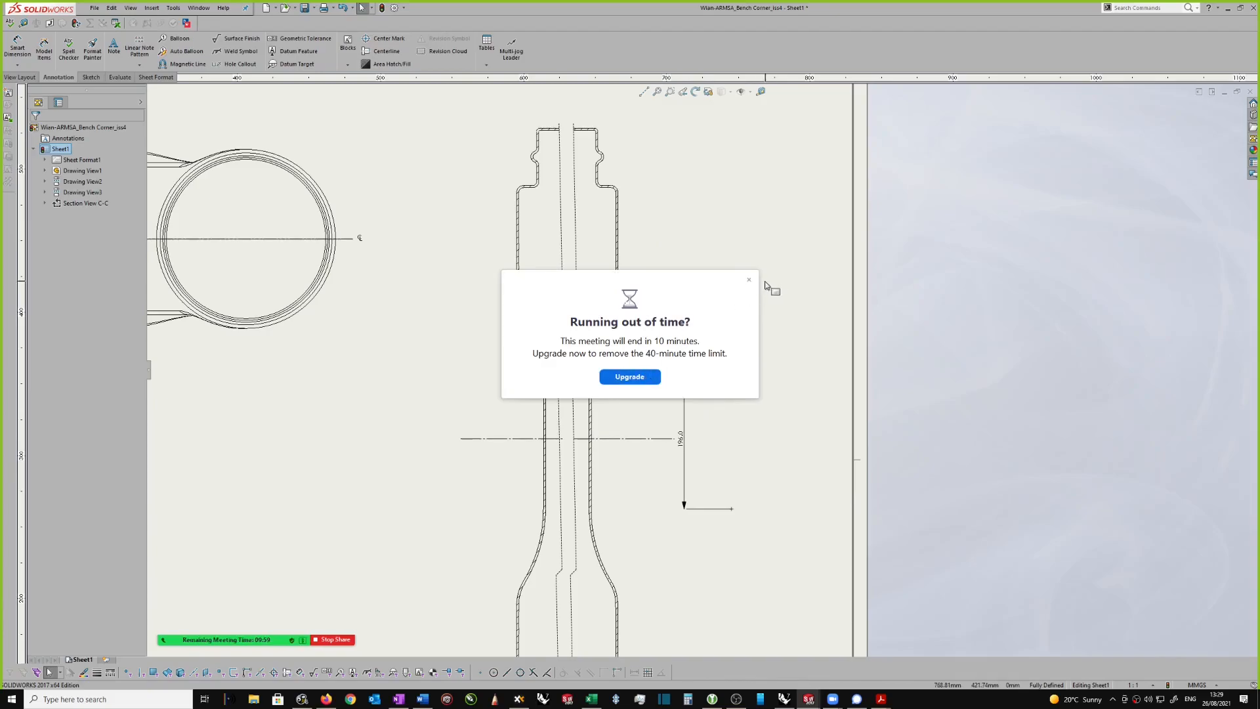
{"action": "left_click", "coordinate": [749, 280]}
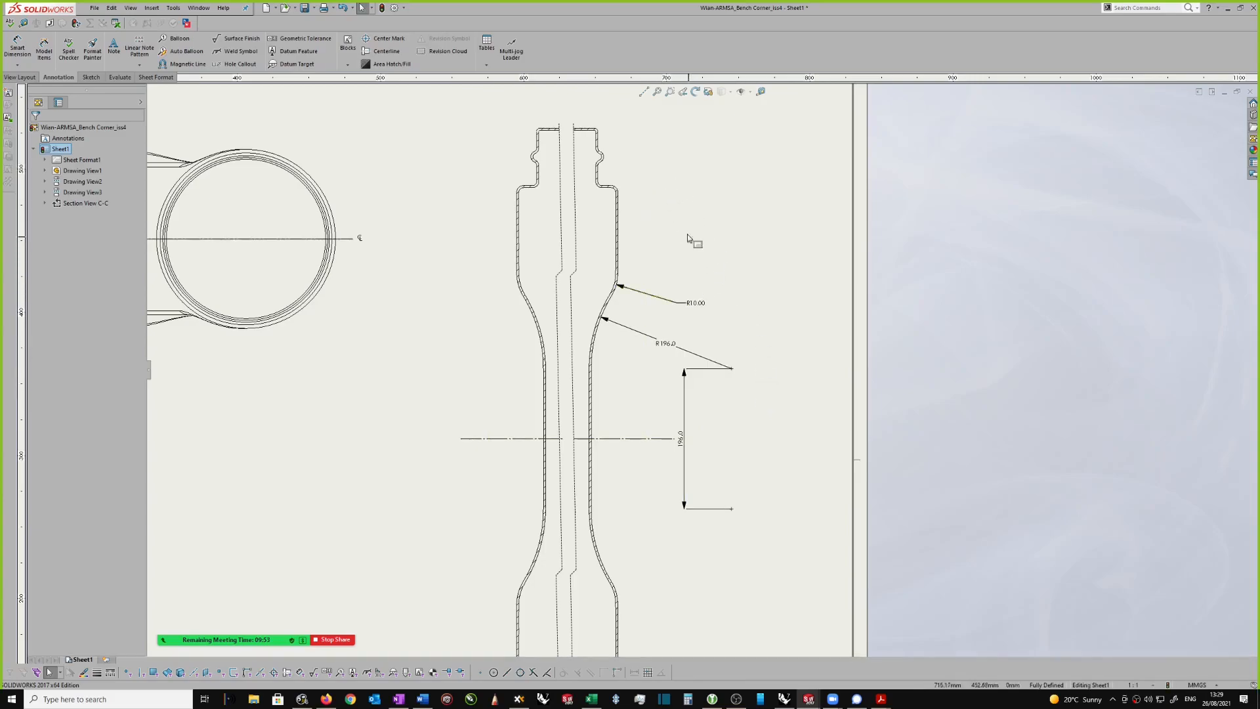
{"action": "scroll", "coordinate": [690, 244], "scroll_direction": "down", "scroll_amount": 4}
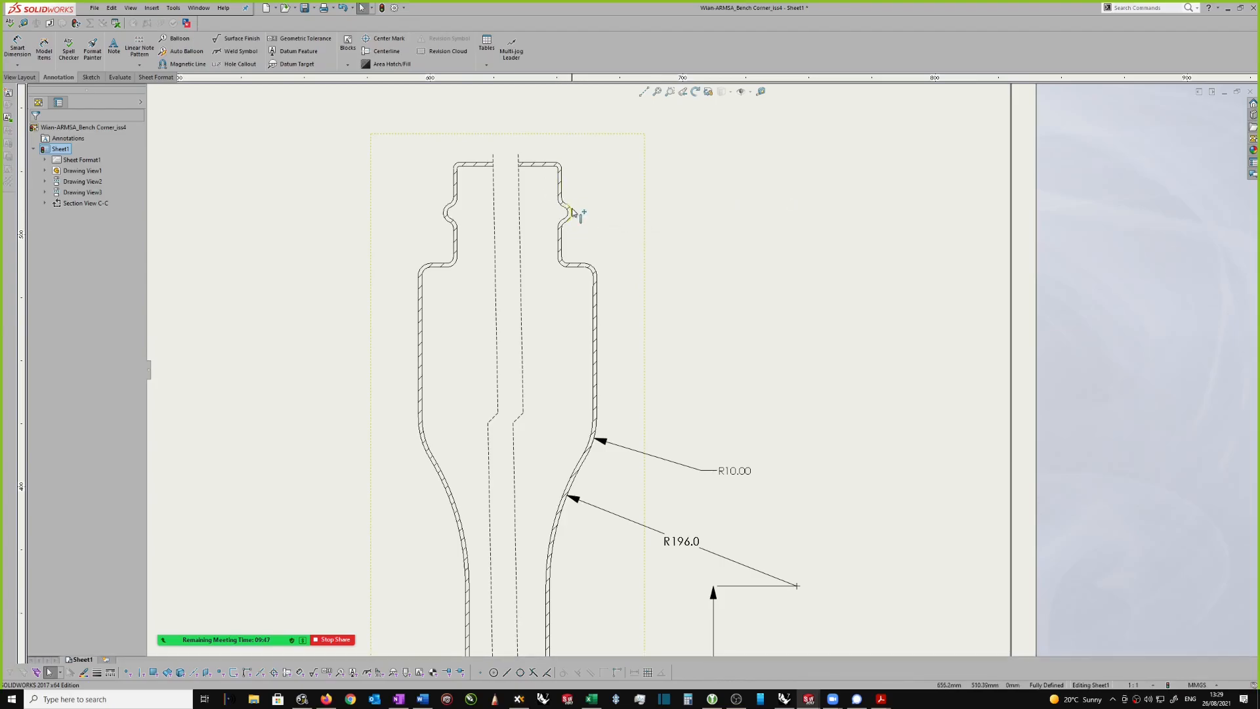
{"action": "scroll", "coordinate": [585, 226], "scroll_direction": "down", "scroll_amount": 1}
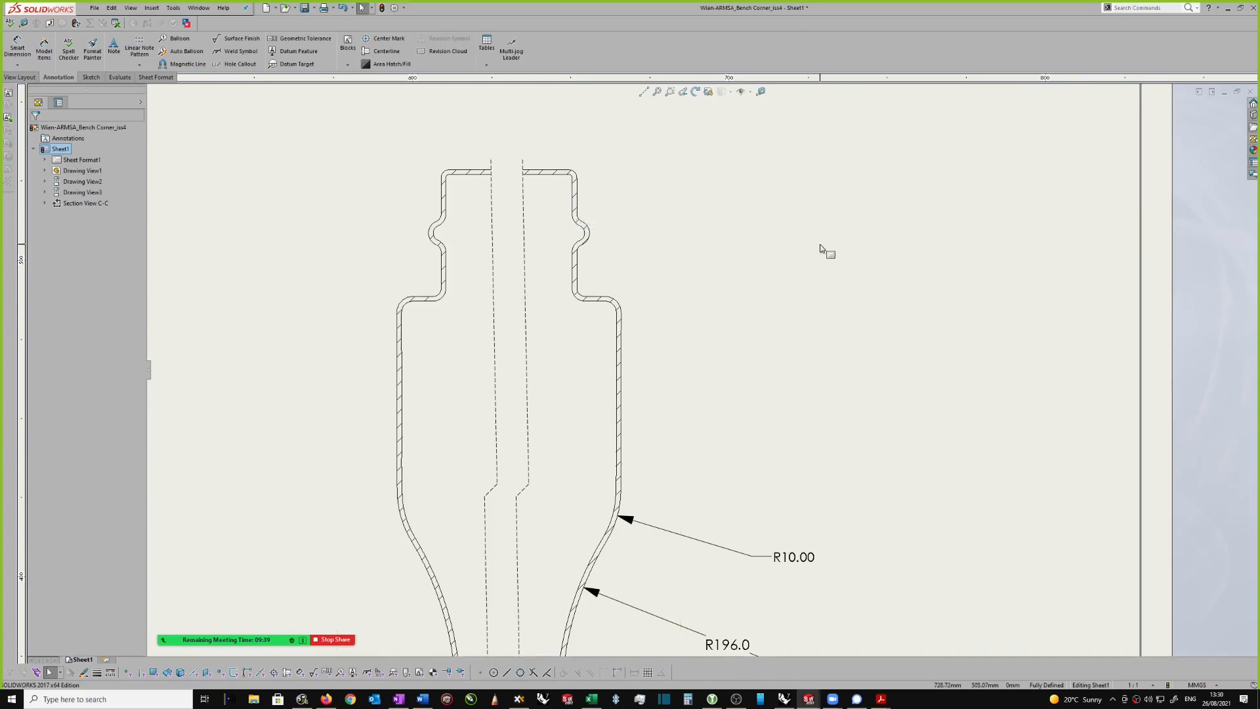
{"action": "key", "text": "s"}
{"action": "left_click", "coordinate": [914, 262]}
{"action": "scroll", "coordinate": [590, 217], "scroll_direction": "down", "scroll_amount": 2}
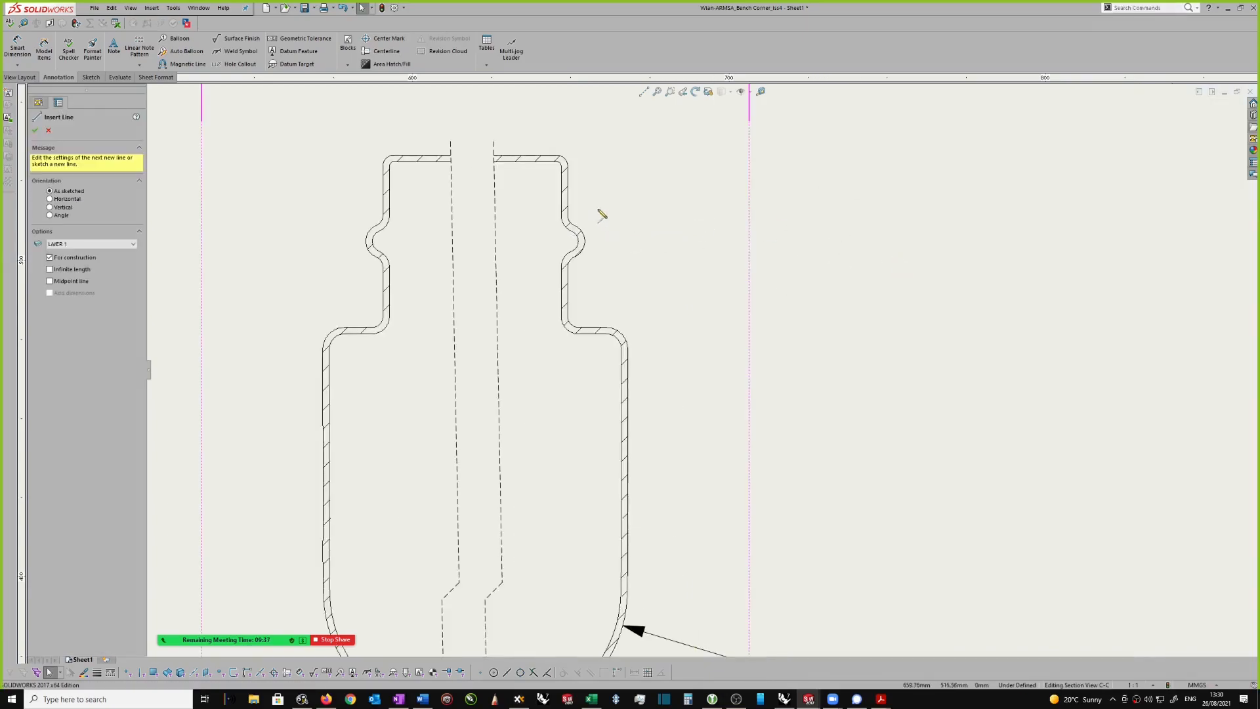
{"action": "left_click", "coordinate": [568, 216]}
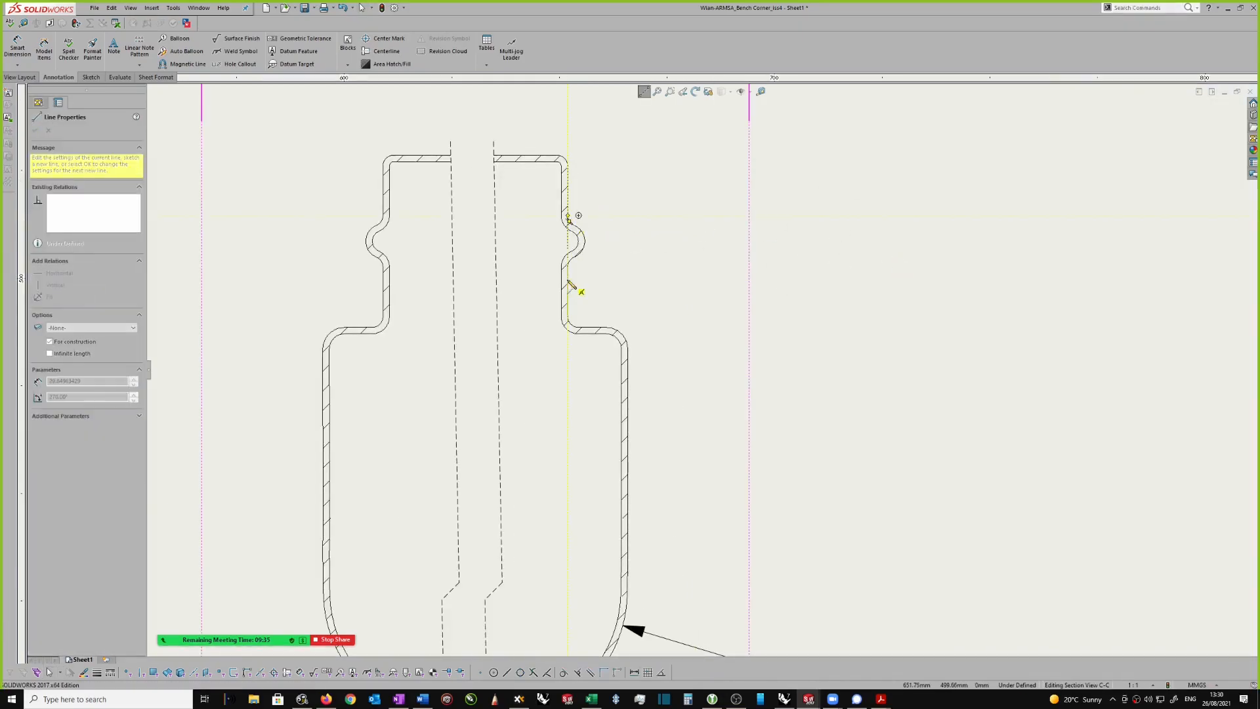
{"action": "left_click", "coordinate": [568, 266]}
{"action": "key", "text": "Escape"}
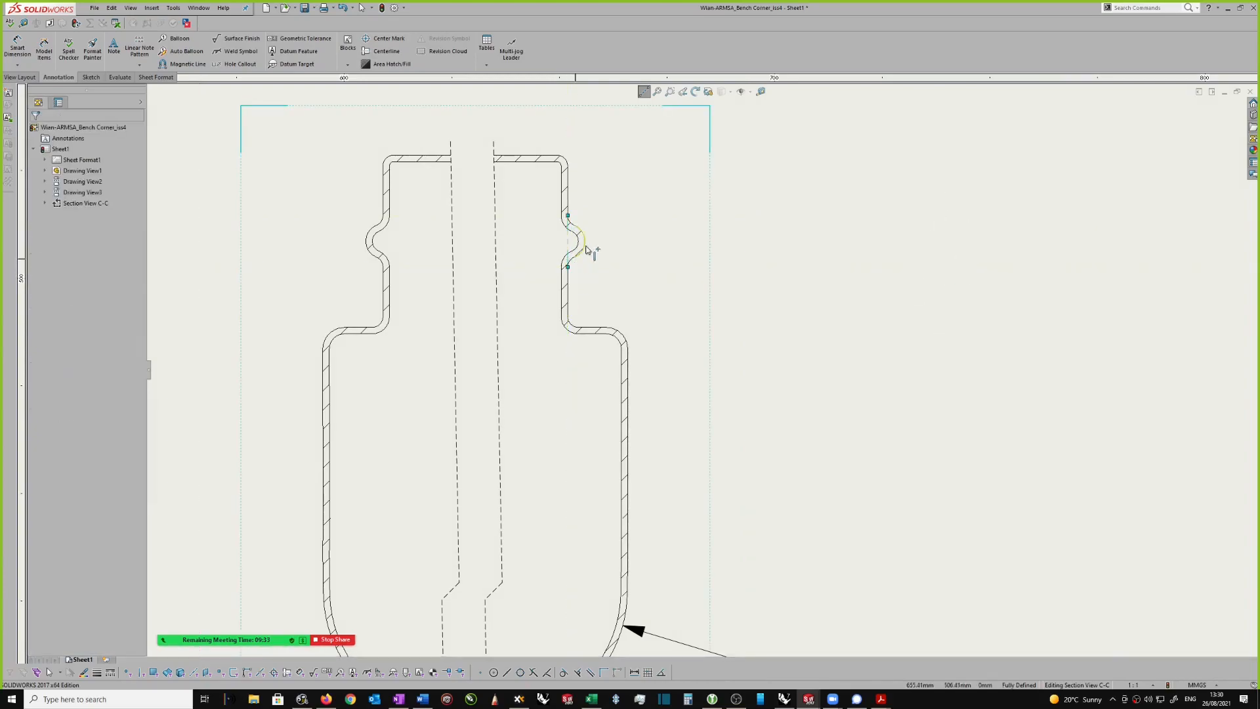
{"action": "left_click", "coordinate": [578, 240]}
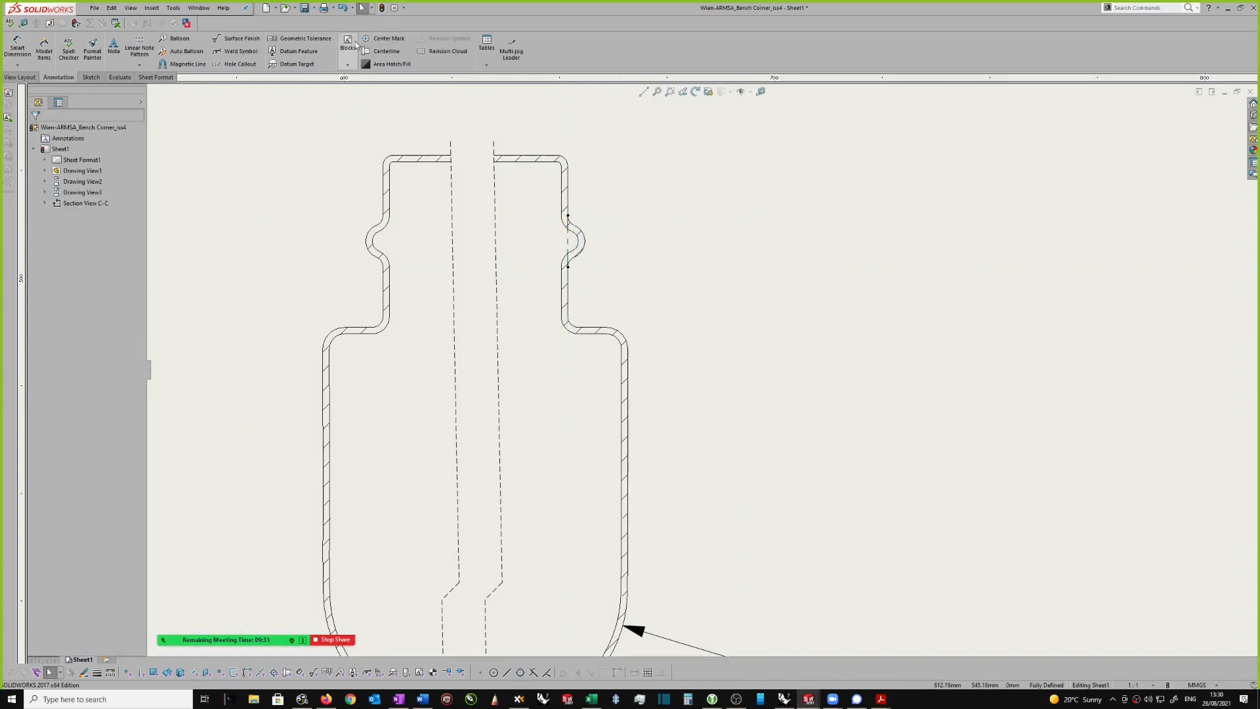
Step: Sketch a short horizontal construction line outward through the right-hand neck bead at the vertical construction line's midpoint
{"action": "right_click_drag", "start_coordinate": [845, 262], "coordinate": [890, 260]}
{"action": "left_click", "coordinate": [895, 270]}
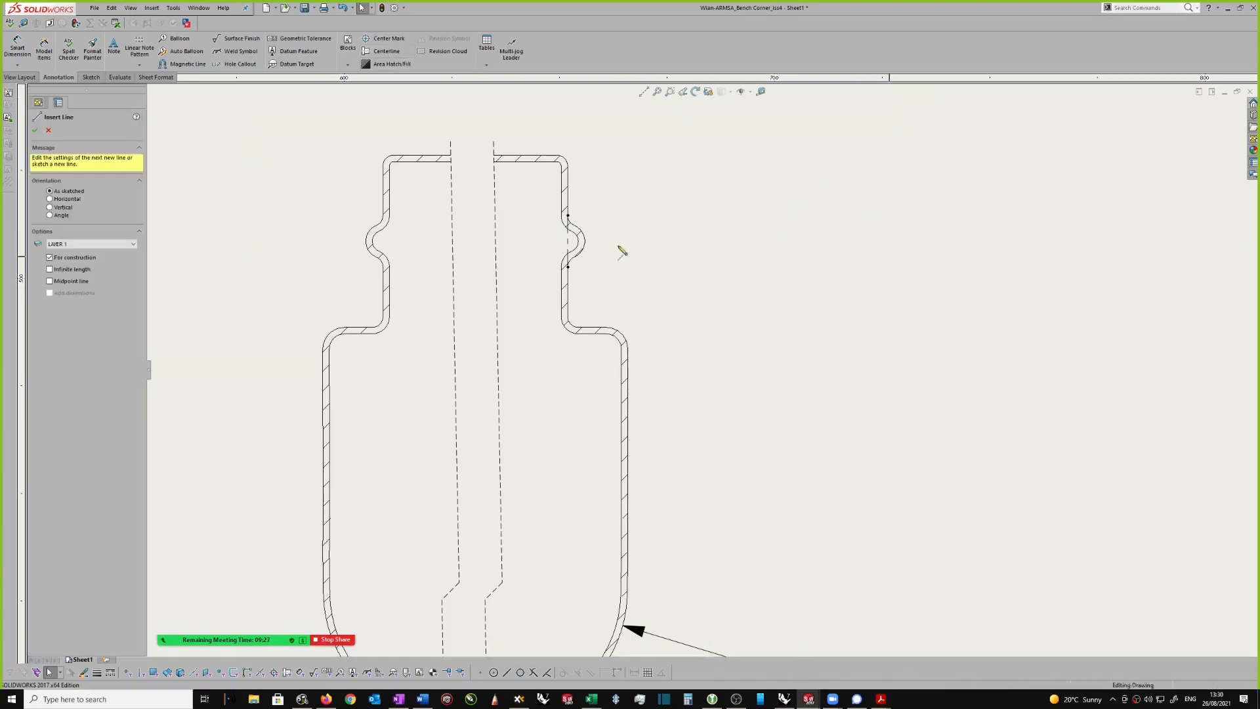
{"action": "scroll", "coordinate": [624, 248], "scroll_direction": "down", "scroll_amount": 2}
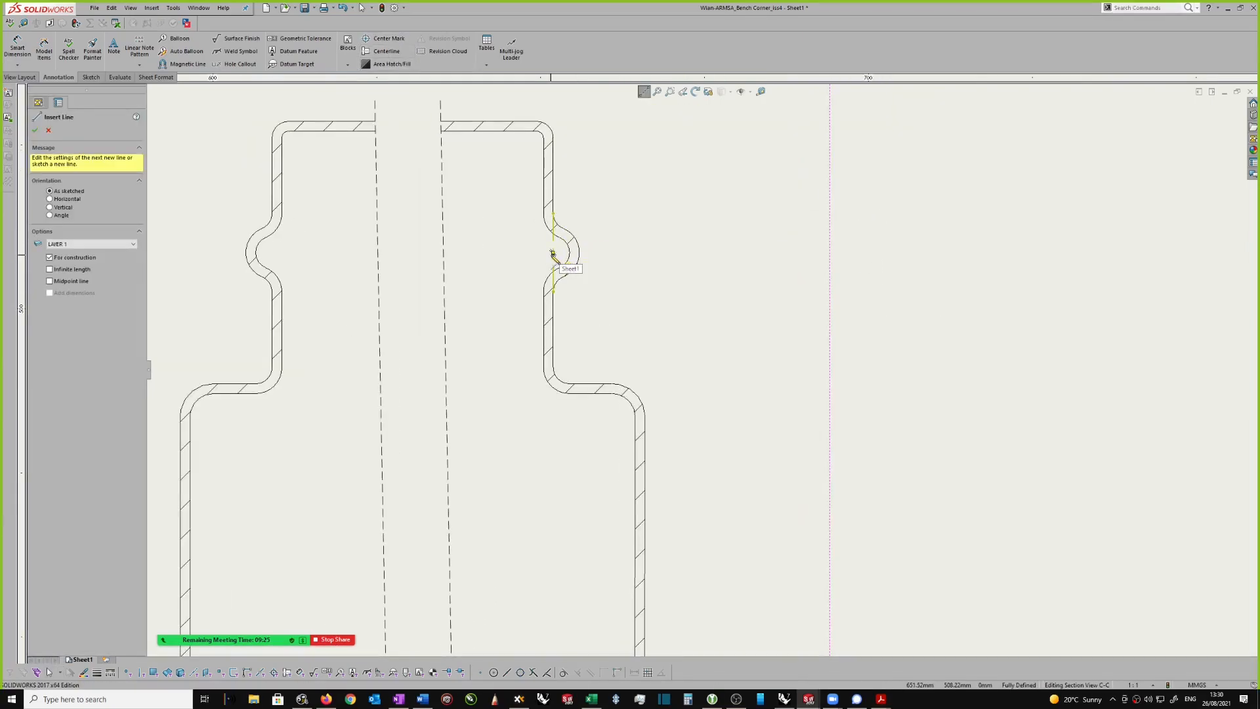
{"action": "left_click", "coordinate": [553, 253]}
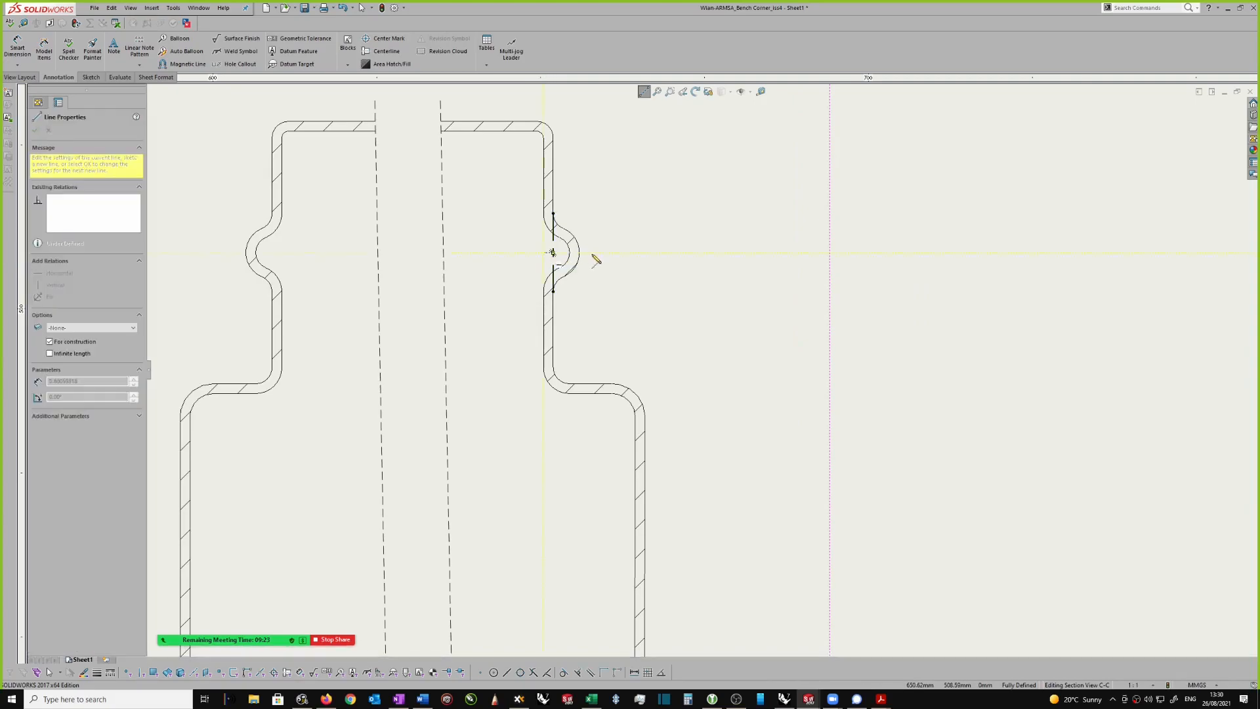
{"action": "left_click", "coordinate": [599, 258]}
{"action": "key", "text": "Escape"}
{"action": "scroll", "coordinate": [601, 262], "scroll_direction": "up", "scroll_amount": 3}
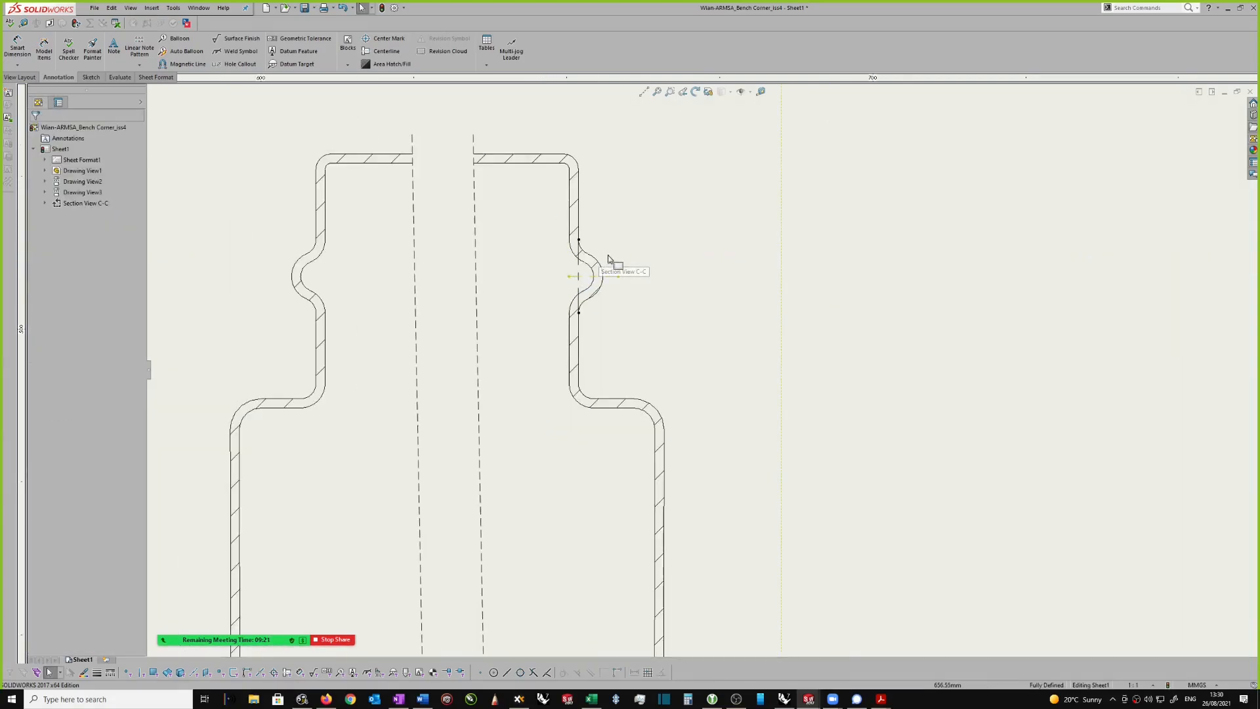
Step: Examine the upper neck with its bead centrelines and the stepped lower end of section view C-C
{"action": "scroll", "coordinate": [630, 298], "scroll_direction": "down", "scroll_amount": 1}
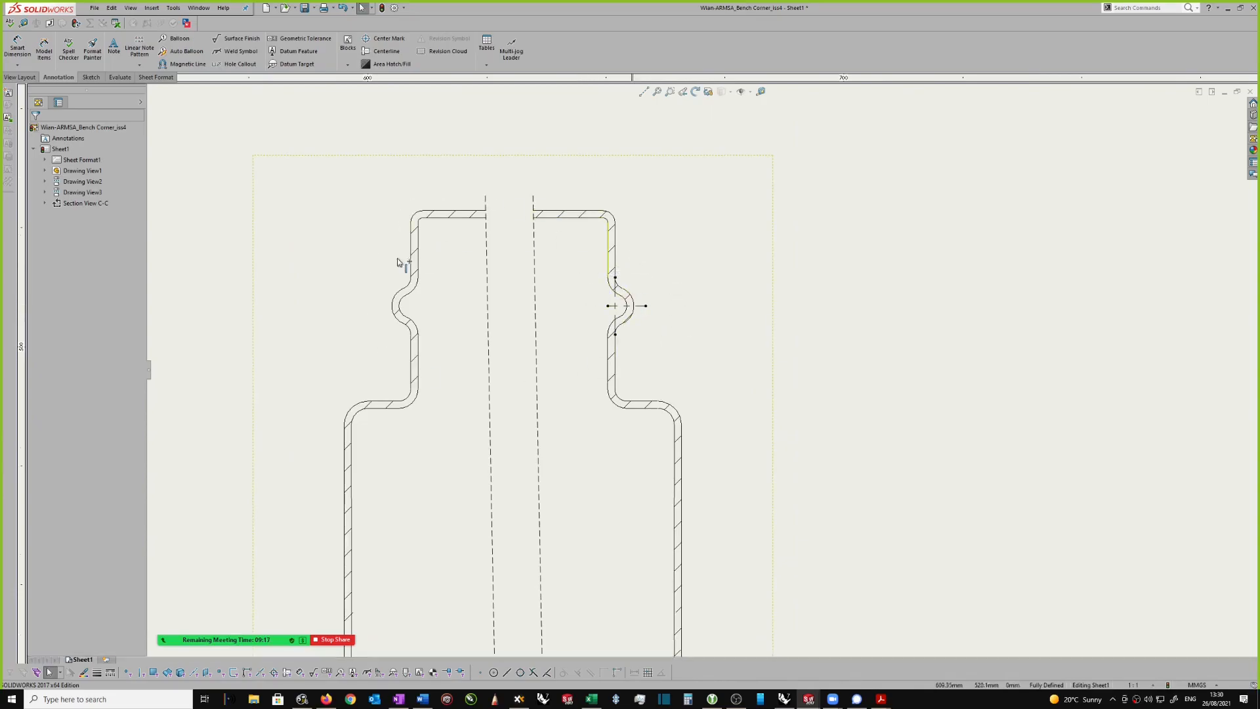
{"action": "scroll", "coordinate": [696, 283], "scroll_direction": "up", "scroll_amount": 3}
{"action": "scroll", "coordinate": [683, 282], "scroll_direction": "down", "scroll_amount": 10}
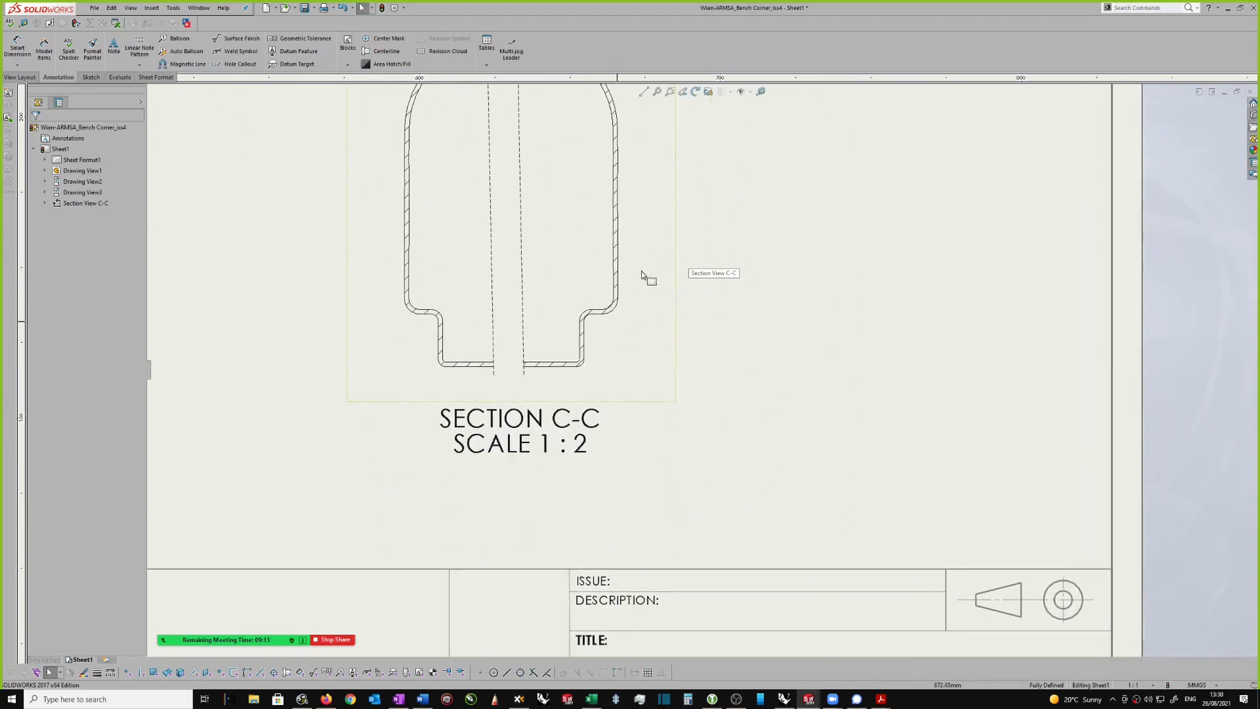
{"action": "scroll", "coordinate": [646, 265], "scroll_direction": "up", "scroll_amount": 10}
{"action": "scroll", "coordinate": [650, 270], "scroll_direction": "down", "scroll_amount": 2}
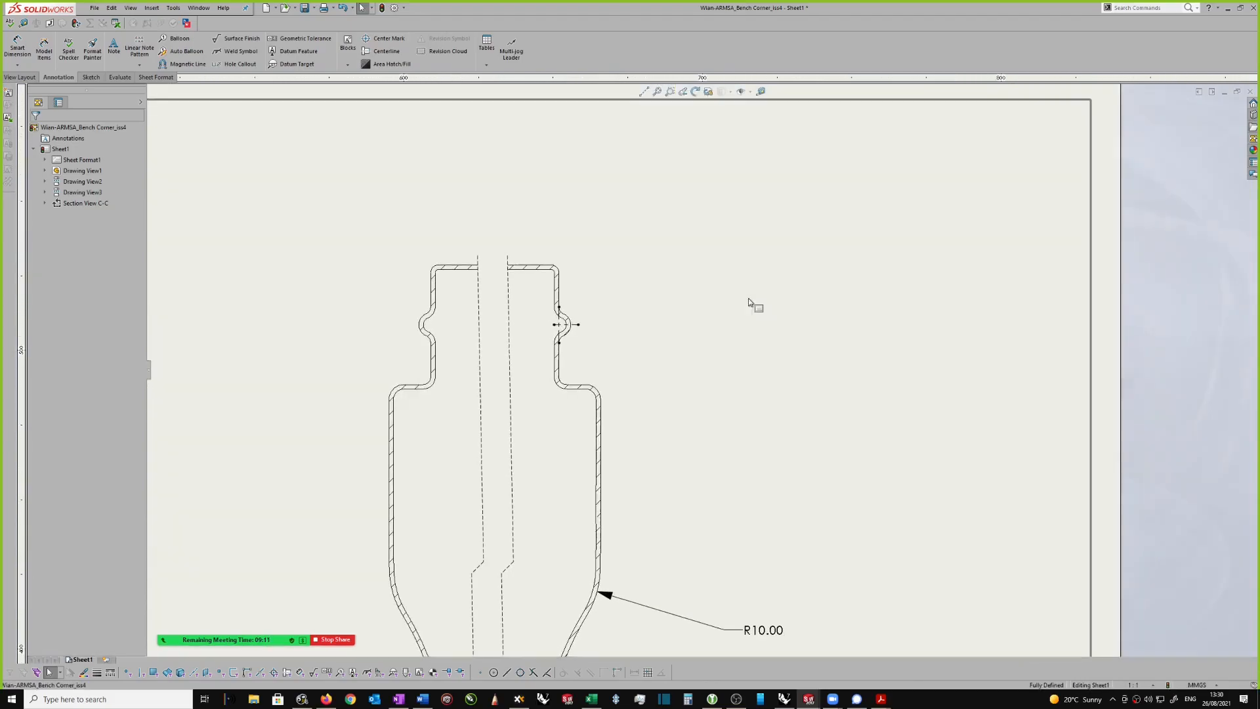
{"action": "right_click_drag", "start_coordinate": [751, 310], "coordinate": [753, 284]}
{"action": "scroll", "coordinate": [583, 386], "scroll_direction": "down", "scroll_amount": 1}
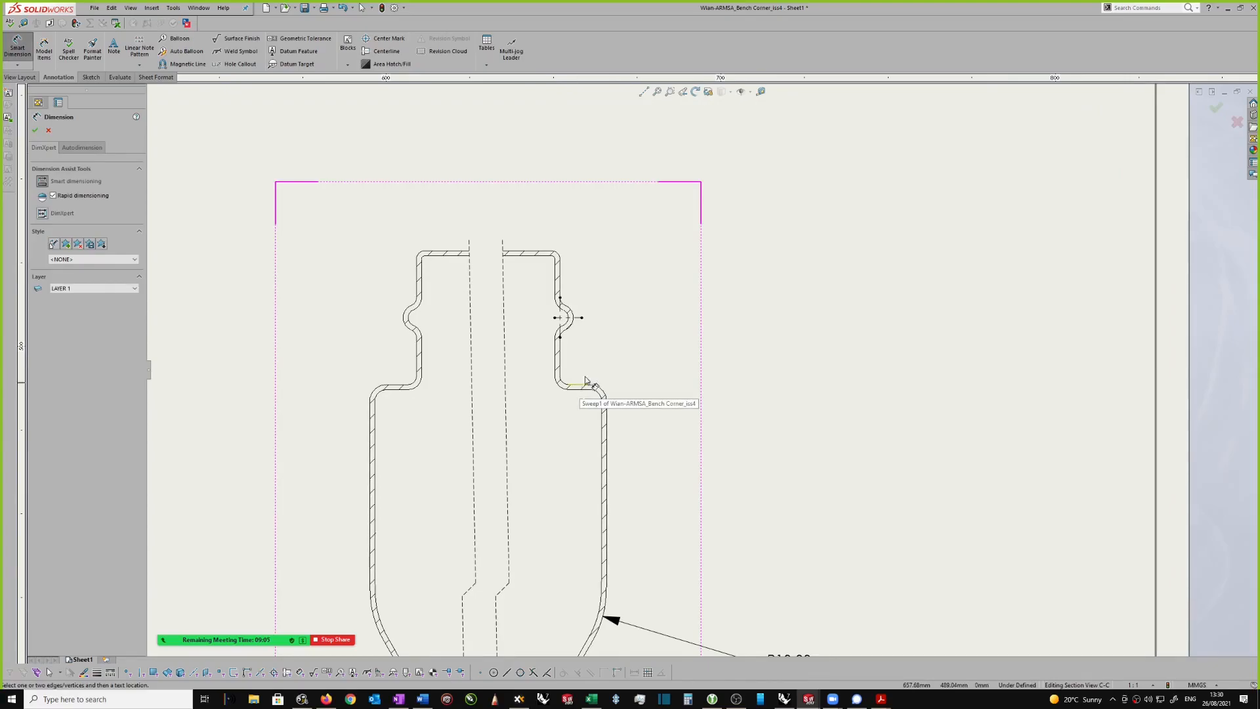
{"action": "key", "text": "Escape"}
Step: Sketch a horizontal construction line in the elbow view from the upper neck collar's corner to the diagonal centreline's outer end
{"action": "scroll", "coordinate": [582, 386], "scroll_direction": "up", "scroll_amount": 10}
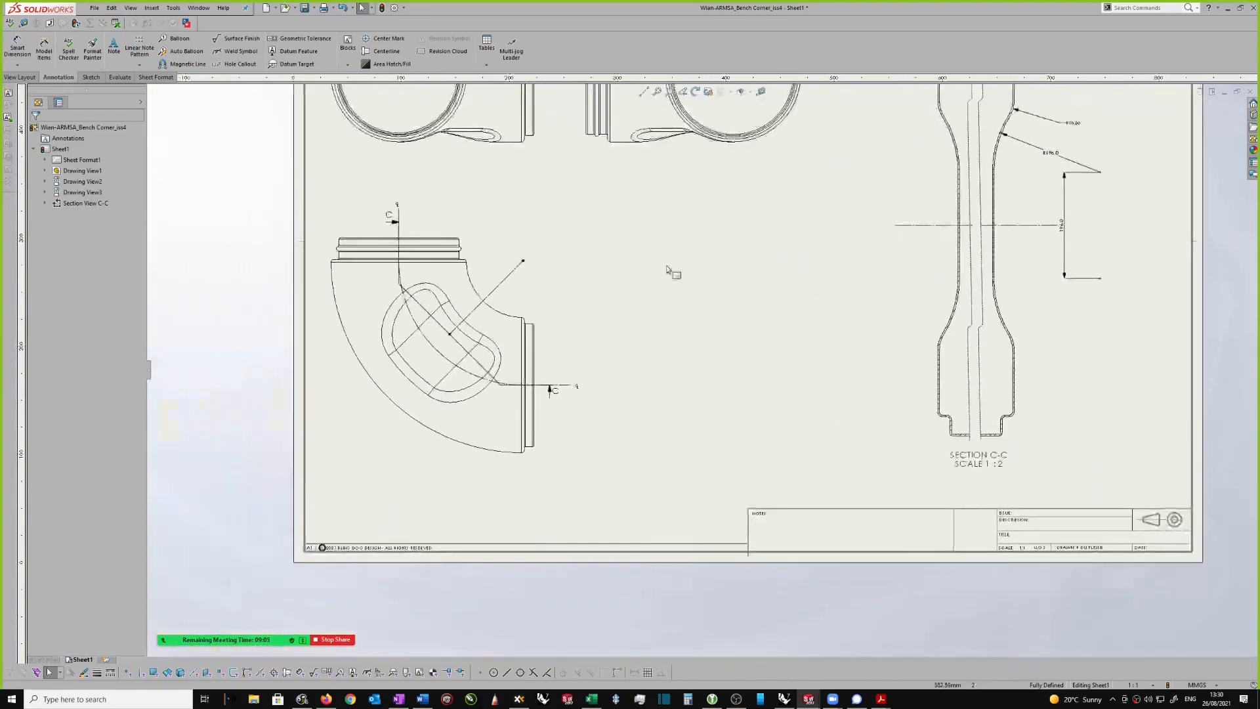
{"action": "scroll", "coordinate": [591, 282], "scroll_direction": "down", "scroll_amount": 3}
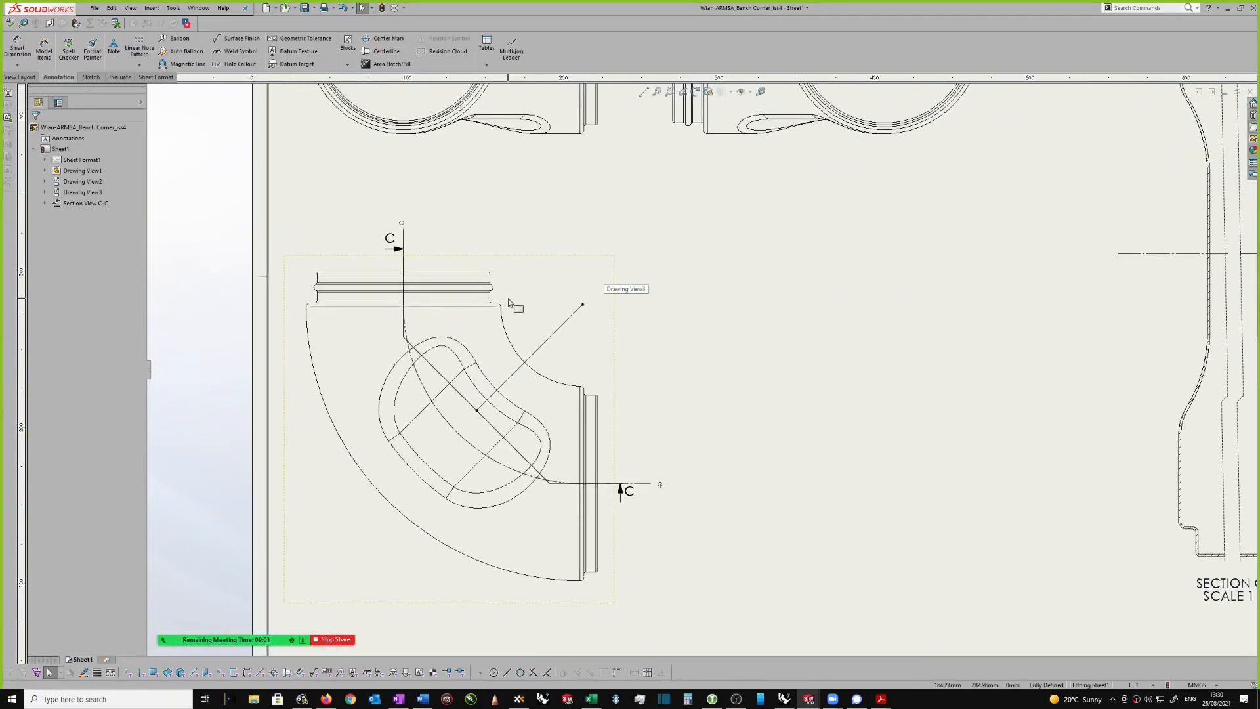
{"action": "scroll", "coordinate": [509, 303], "scroll_direction": "down", "scroll_amount": 3}
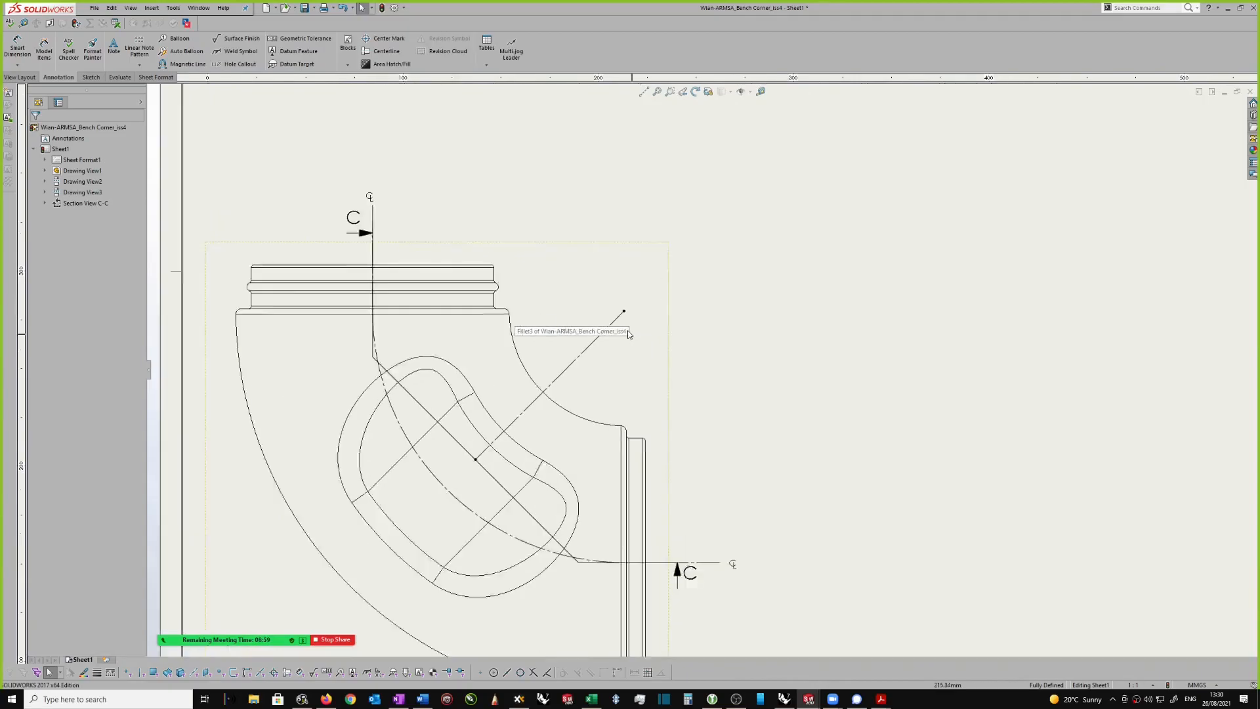
{"action": "scroll", "coordinate": [613, 329], "scroll_direction": "down", "scroll_amount": 1}
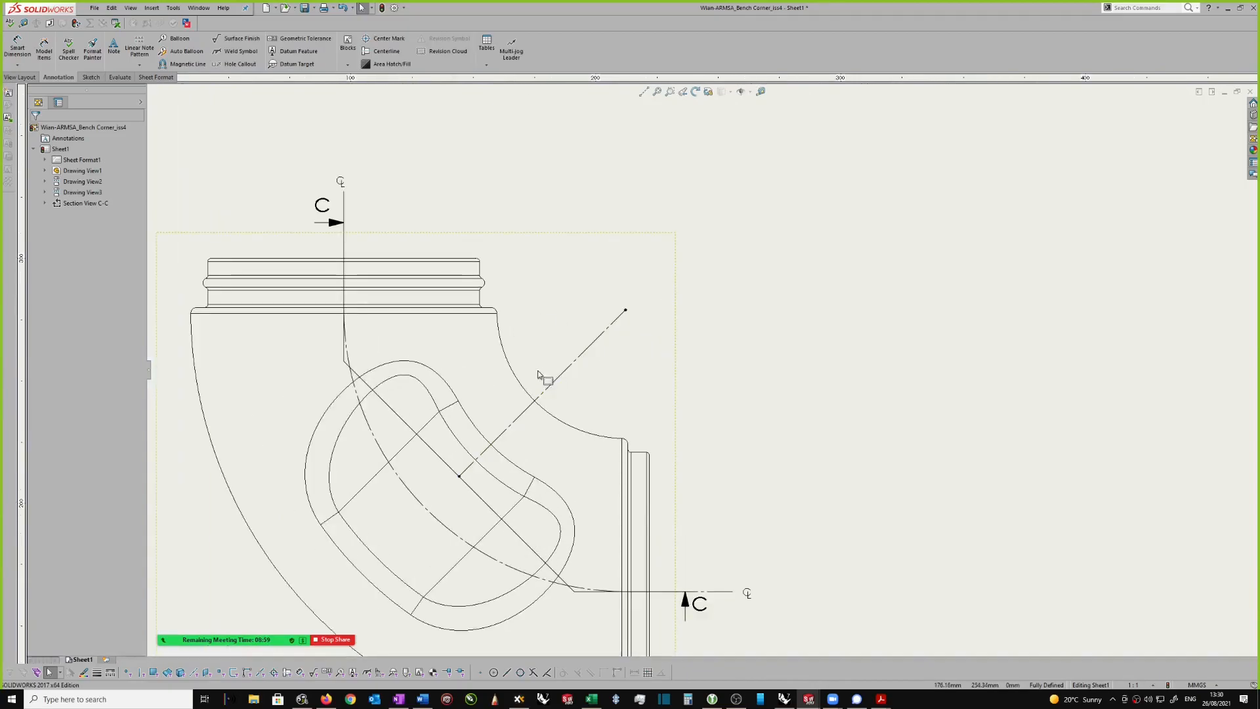
{"action": "left_click", "coordinate": [506, 360]}
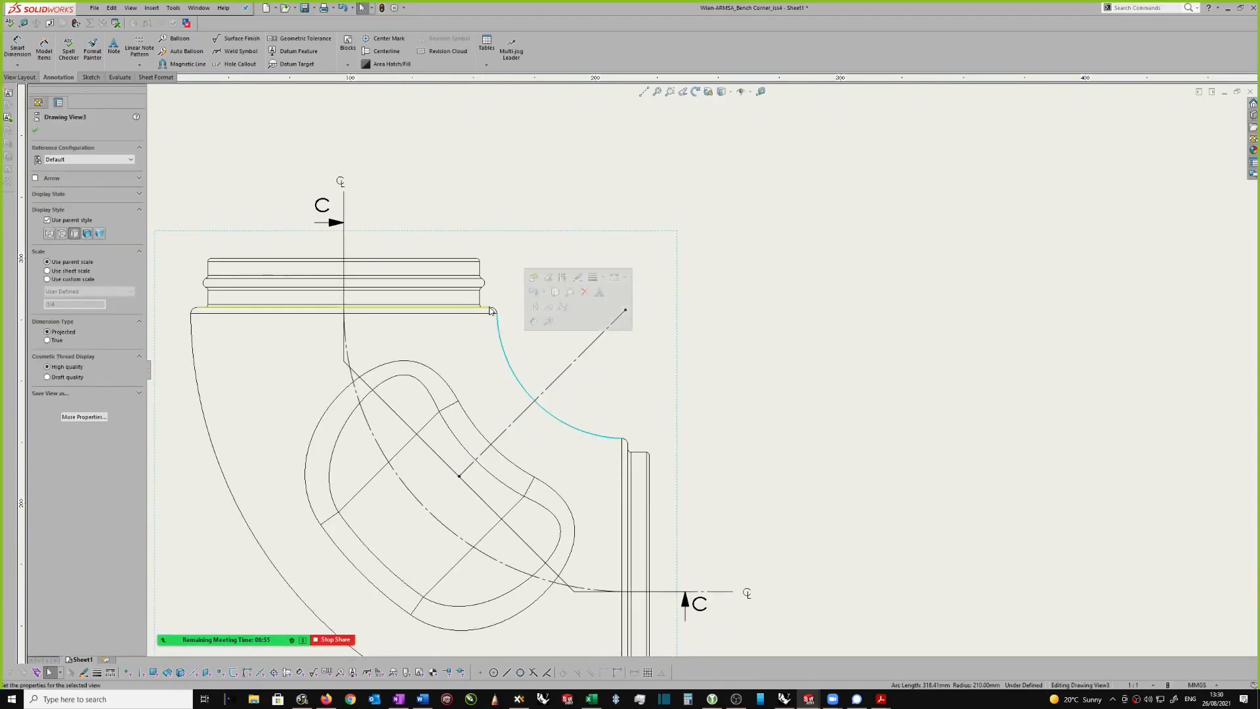
{"action": "left_click", "coordinate": [813, 304]}
{"action": "key", "text": "s"}
{"action": "left_click", "coordinate": [884, 316]}
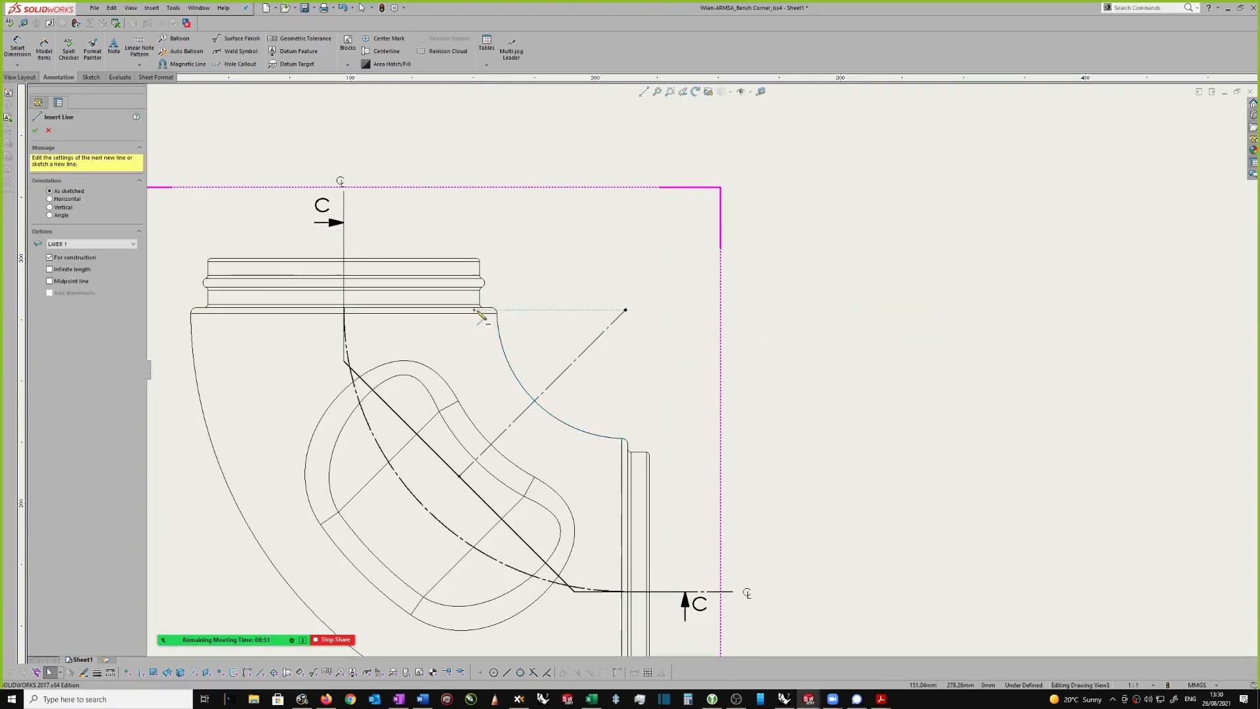
{"action": "left_click", "coordinate": [492, 308]}
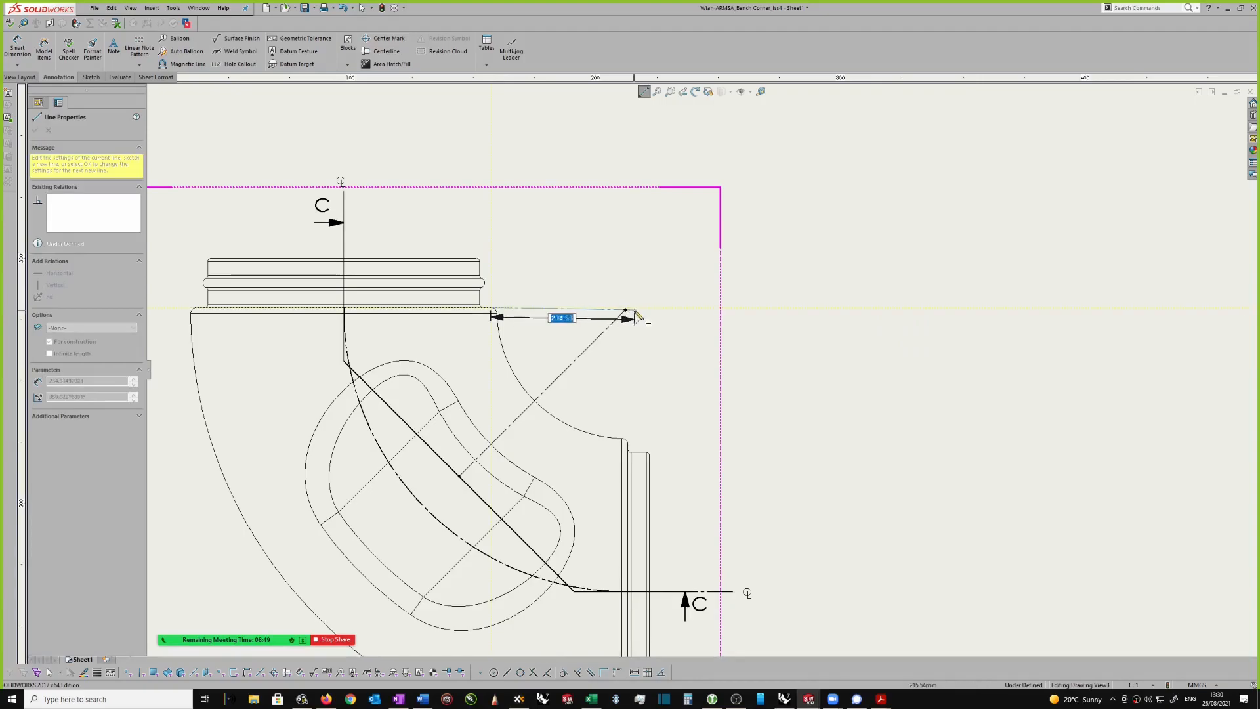
{"action": "scroll", "coordinate": [634, 314], "scroll_direction": "down", "scroll_amount": 2}
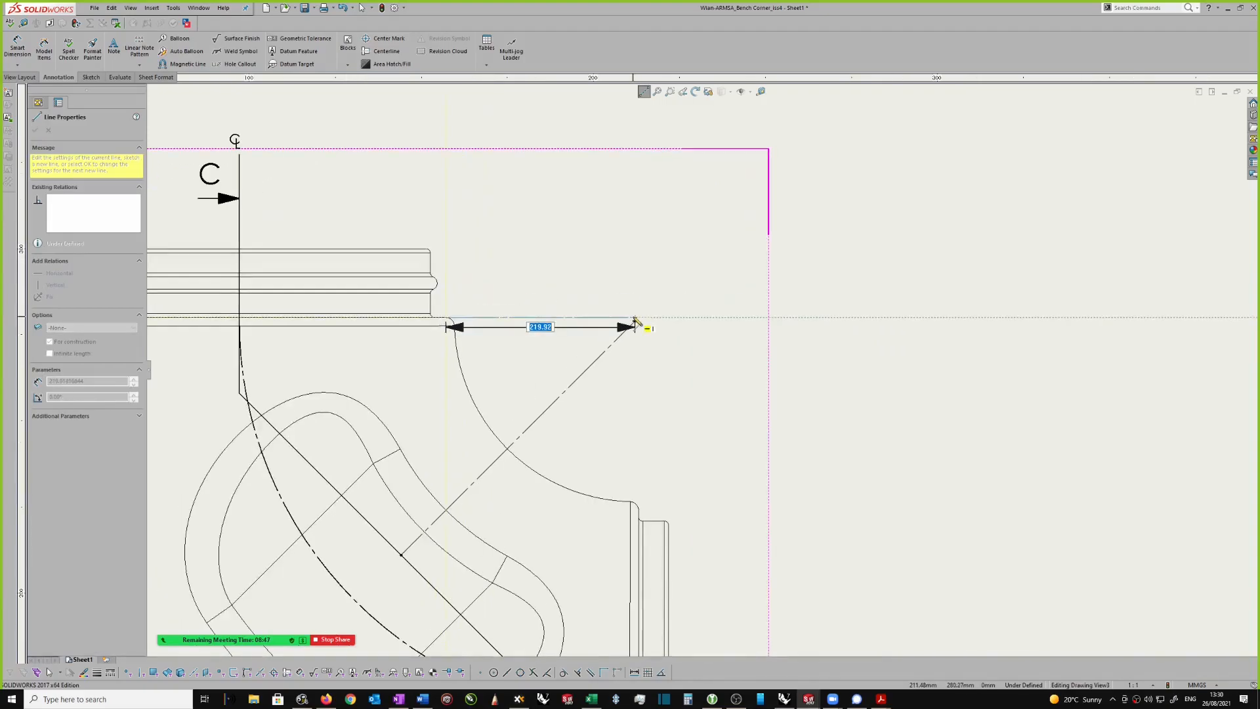
{"action": "scroll", "coordinate": [636, 322], "scroll_direction": "down", "scroll_amount": 1}
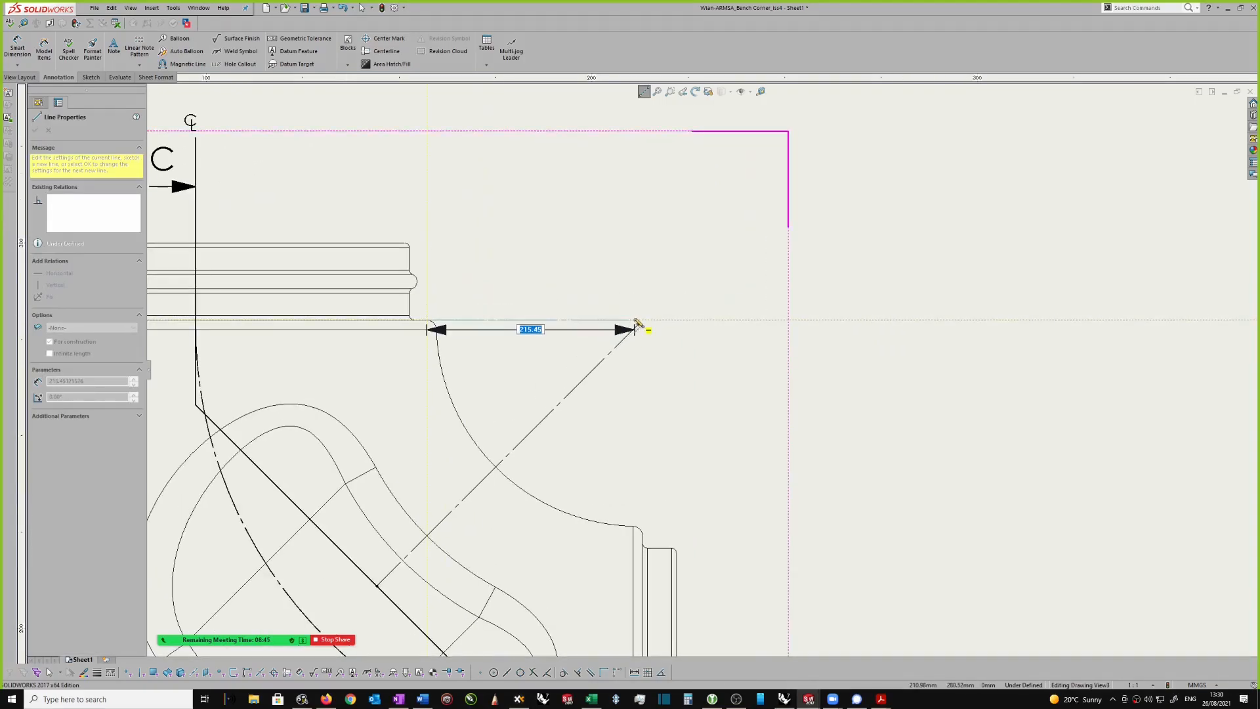
{"action": "left_click", "coordinate": [640, 321]}
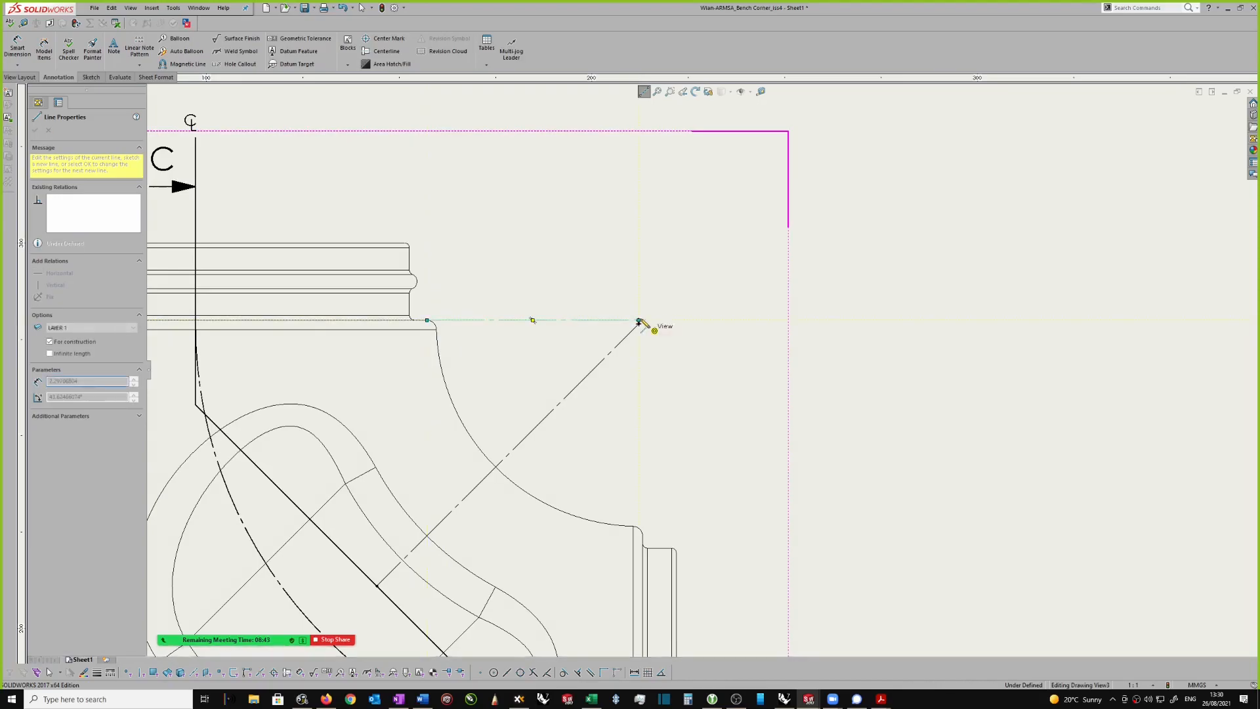
{"action": "scroll", "coordinate": [642, 323], "scroll_direction": "down", "scroll_amount": 1}
{"action": "key", "text": "Escape"}
{"action": "scroll", "coordinate": [582, 313], "scroll_direction": "up", "scroll_amount": 2}
{"action": "left_click", "coordinate": [778, 373]}
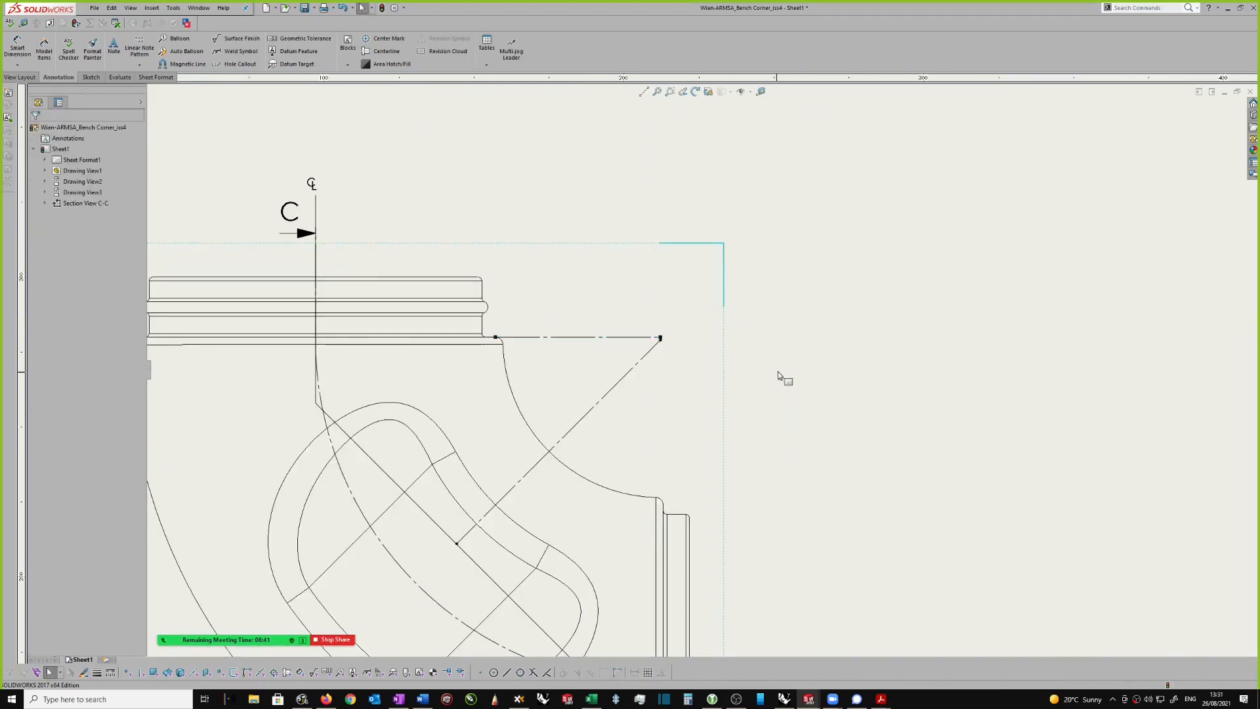
Step: Delete the horizontal construction line between the elbow's upper collar and the diagonal centreline's outer end
{"action": "left_click", "coordinate": [580, 339]}
{"action": "scroll", "coordinate": [662, 366], "scroll_direction": "down", "scroll_amount": 1}
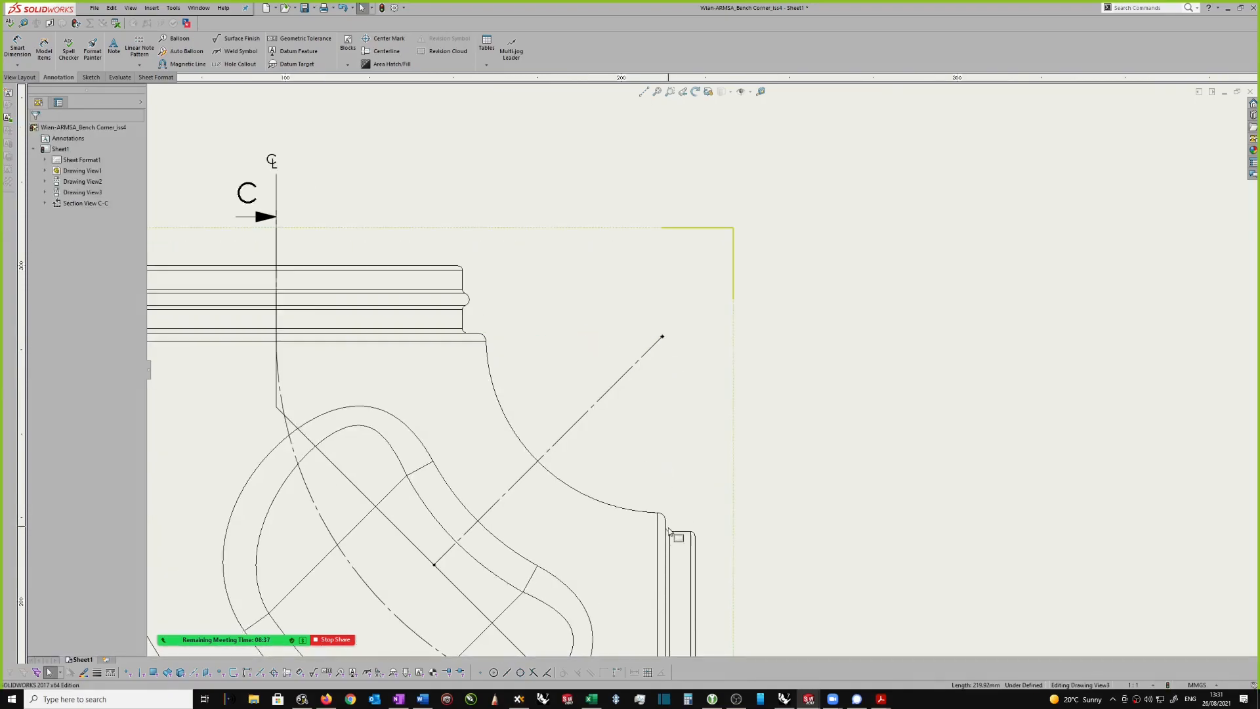
{"action": "scroll", "coordinate": [696, 381], "scroll_direction": "up", "scroll_amount": 2}
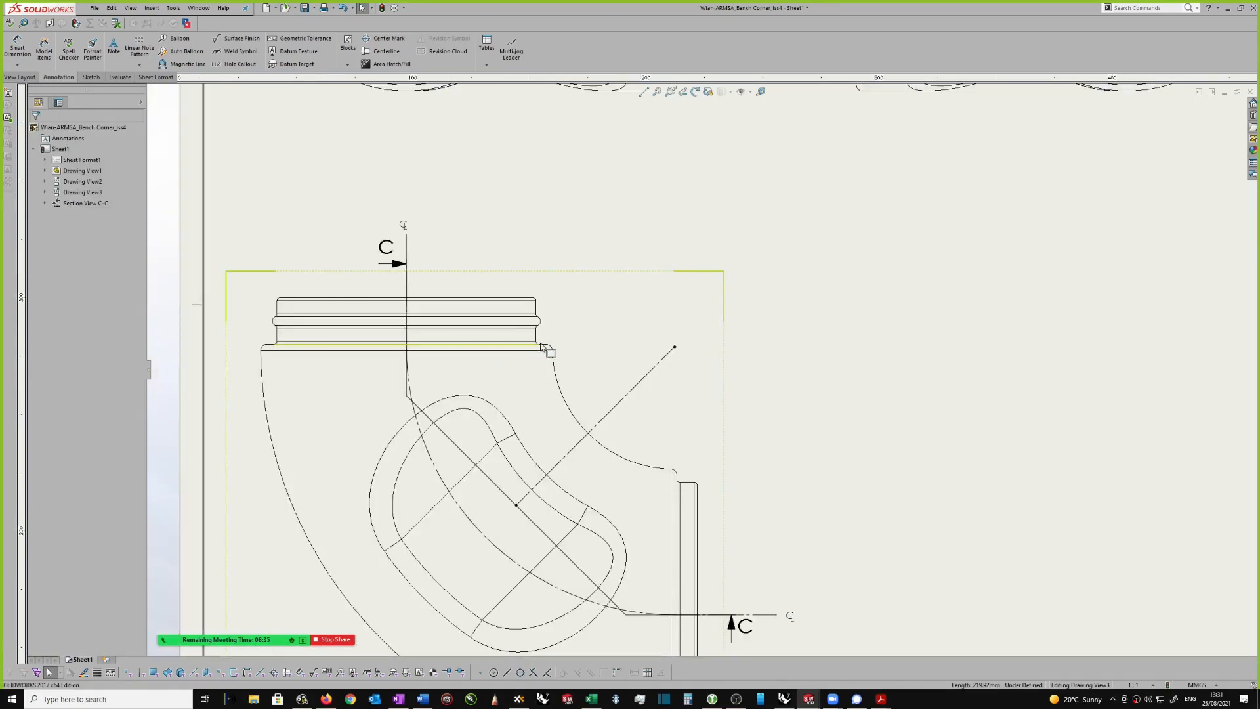
{"action": "scroll", "coordinate": [553, 355], "scroll_direction": "up", "scroll_amount": 1}
{"action": "scroll", "coordinate": [546, 440], "scroll_direction": "down", "scroll_amount": 1}
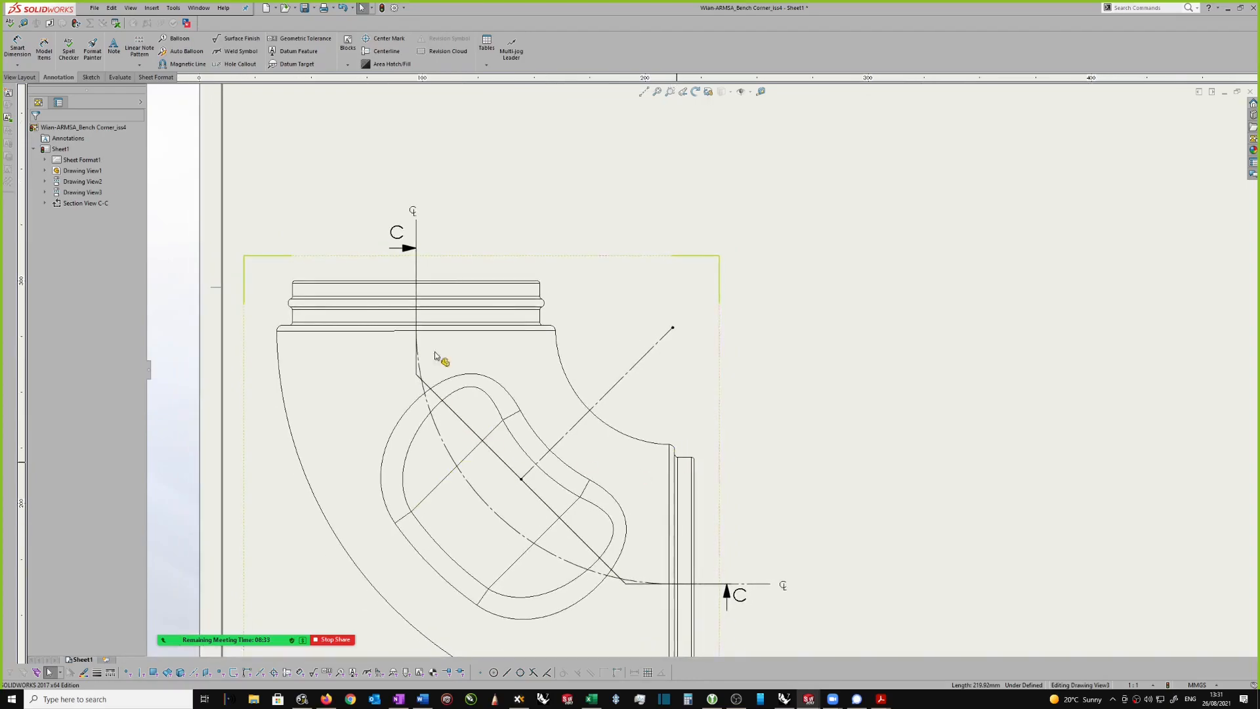
{"action": "scroll", "coordinate": [629, 348], "scroll_direction": "up", "scroll_amount": 2}
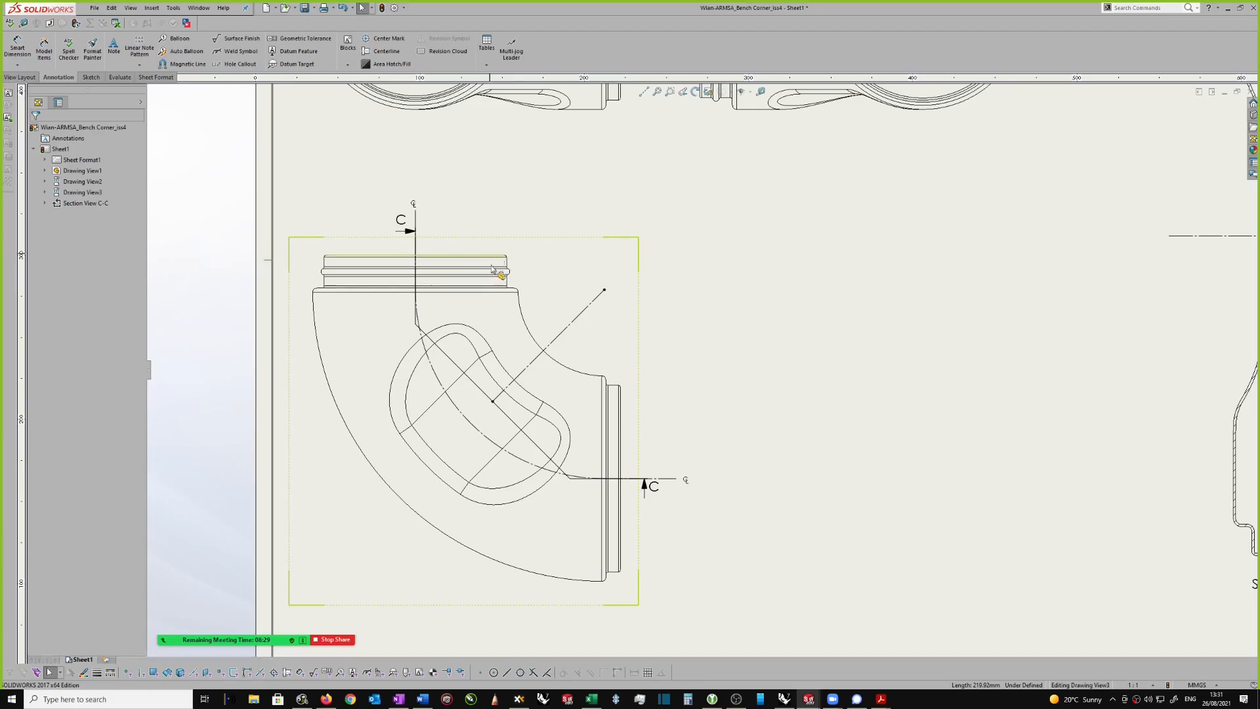
{"action": "scroll", "coordinate": [611, 328], "scroll_direction": "up", "scroll_amount": 1}
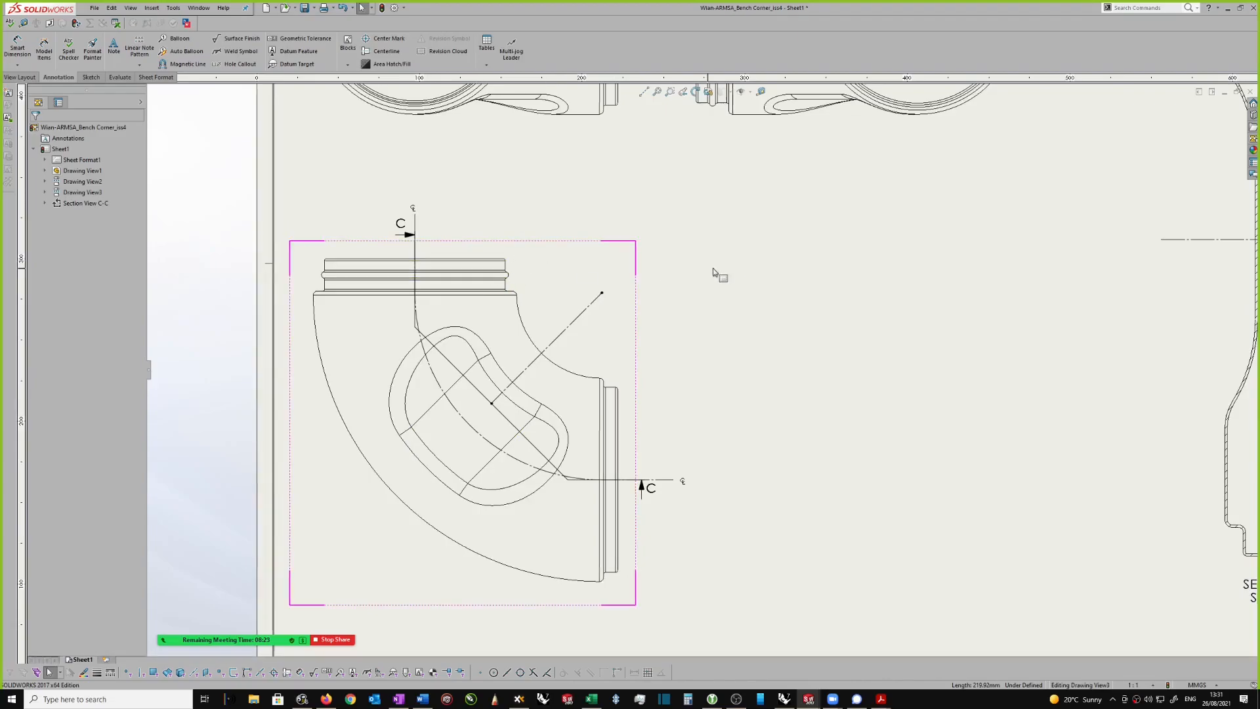
Step: Dimension the vertical distance between the shoulder below section view C-C's upper neck and the right-hand bead's horizontal centreline
{"action": "scroll", "coordinate": [715, 269], "scroll_direction": "up", "scroll_amount": 2}
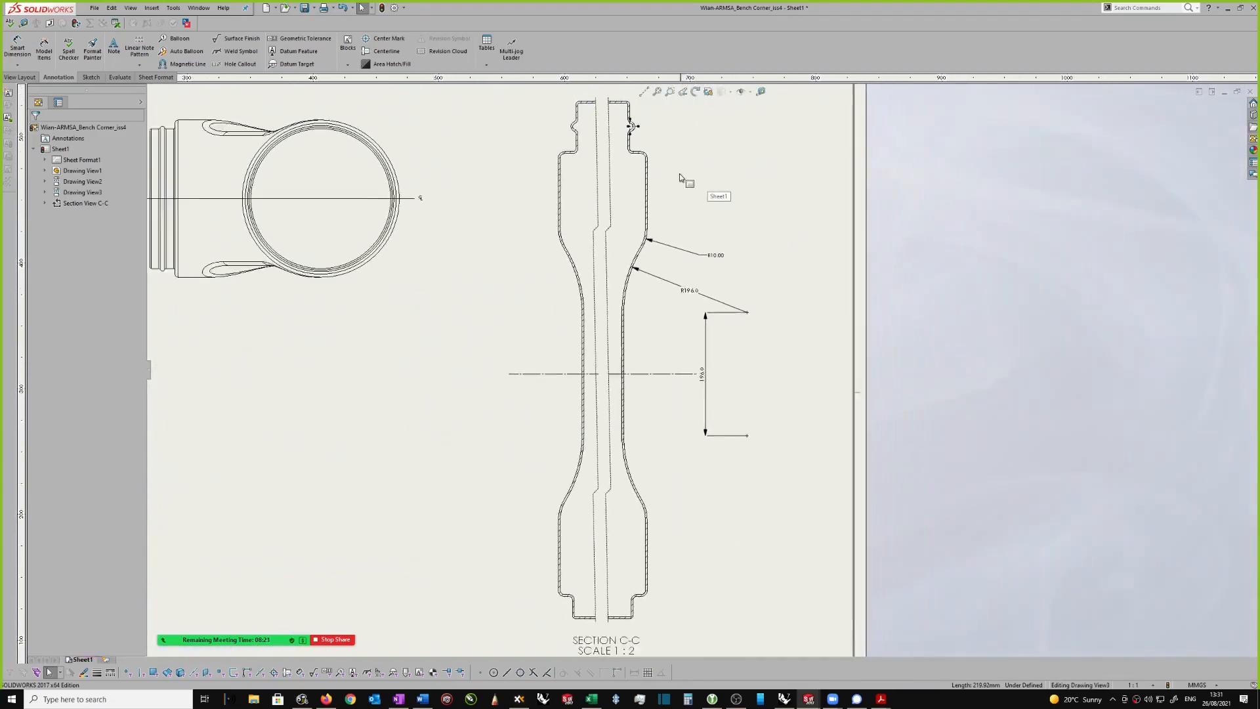
{"action": "scroll", "coordinate": [696, 184], "scroll_direction": "down", "scroll_amount": 3}
{"action": "middle_click_drag", "start_coordinate": [717, 197], "coordinate": [746, 281]}
{"action": "left_click", "coordinate": [746, 281]}
{"action": "right_click_drag", "start_coordinate": [634, 287], "coordinate": [625, 262]}
{"action": "scroll", "coordinate": [624, 263], "scroll_direction": "down", "scroll_amount": 2}
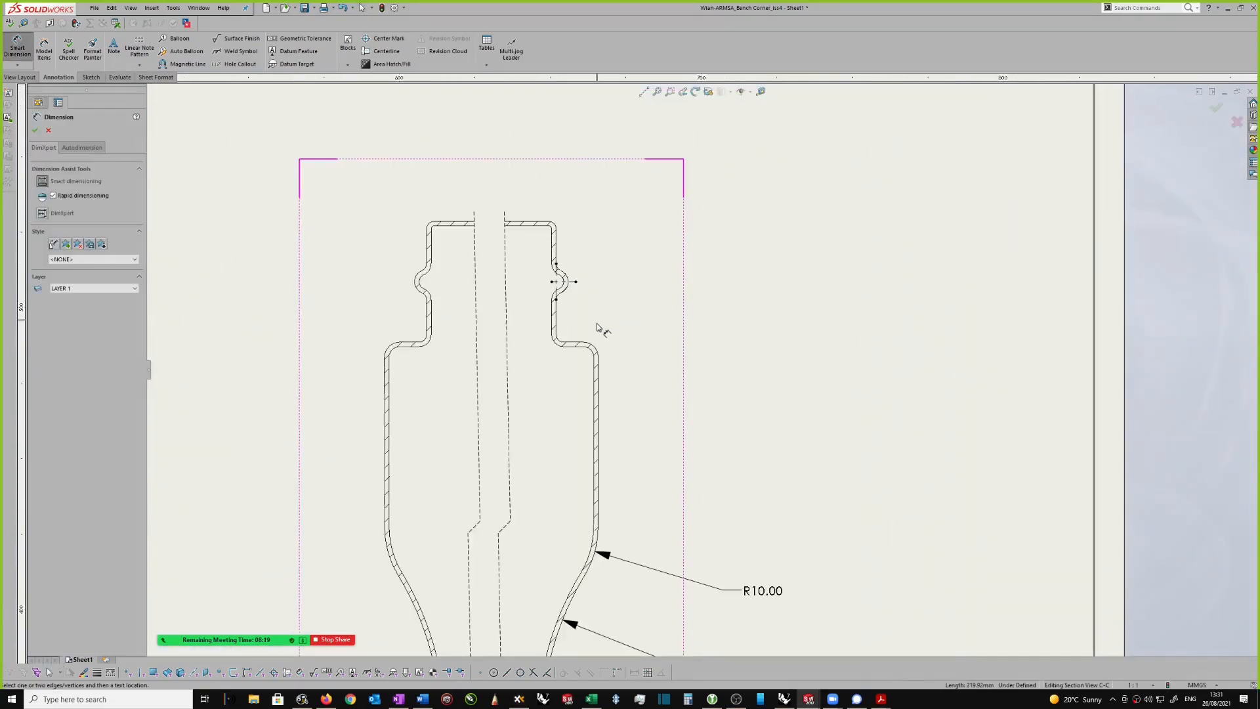
{"action": "left_click", "coordinate": [574, 342]}
{"action": "scroll", "coordinate": [589, 295], "scroll_direction": "down", "scroll_amount": 2}
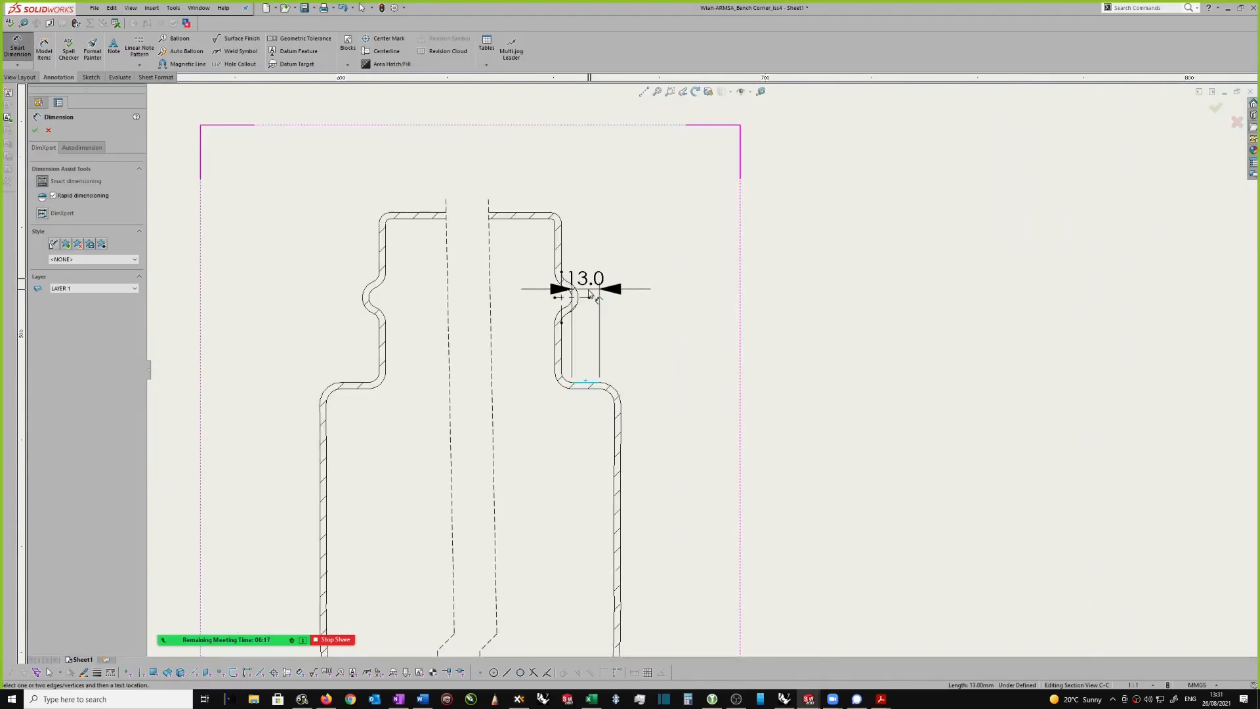
{"action": "left_click", "coordinate": [586, 297]}
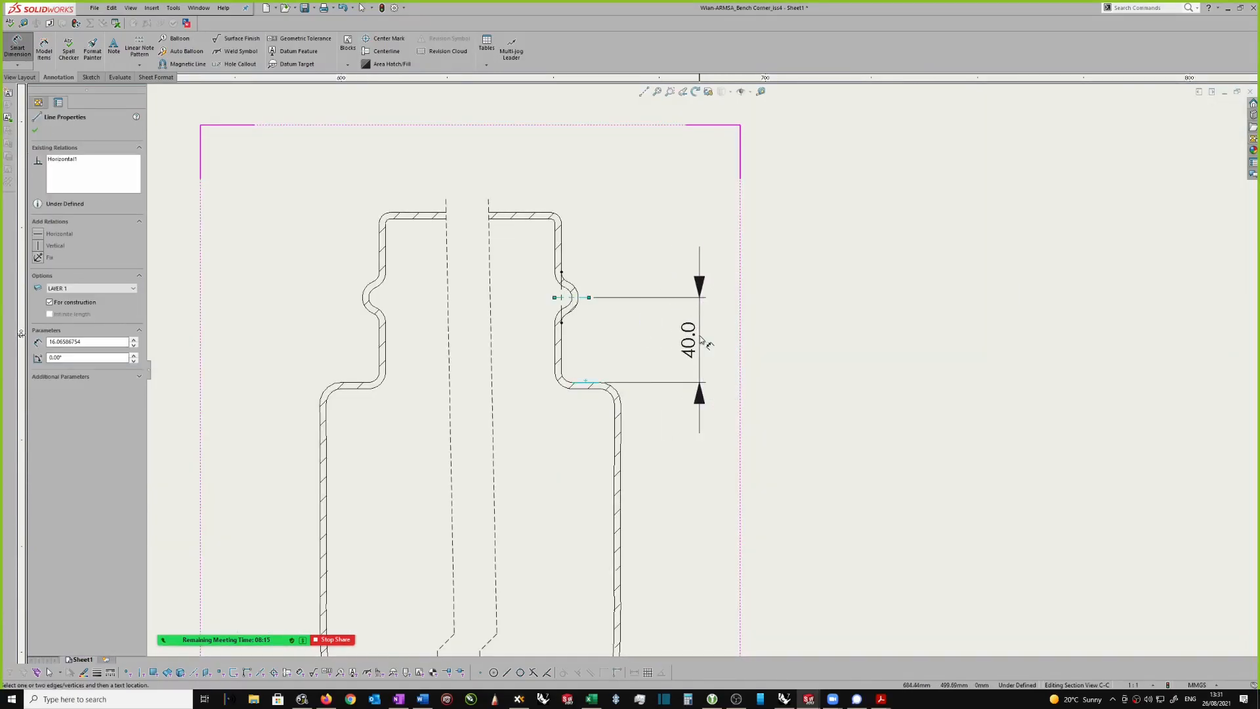
{"action": "left_click", "coordinate": [701, 332]}
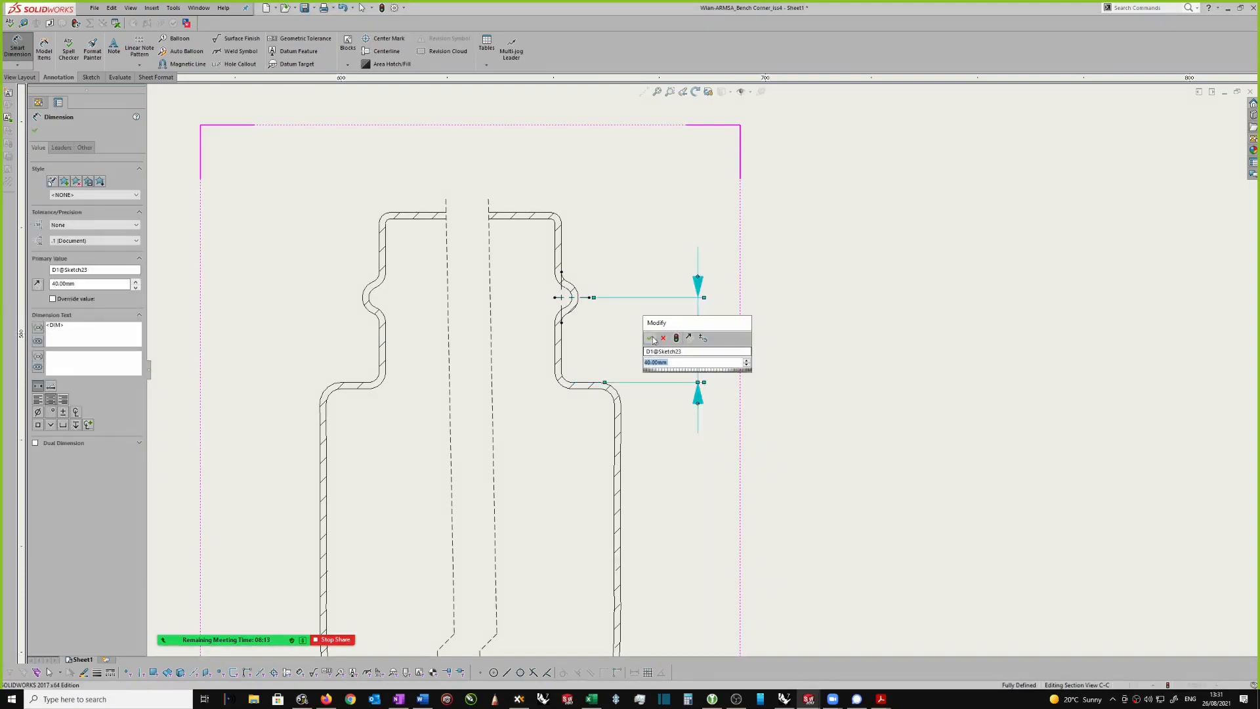
{"action": "left_click", "coordinate": [650, 338]}
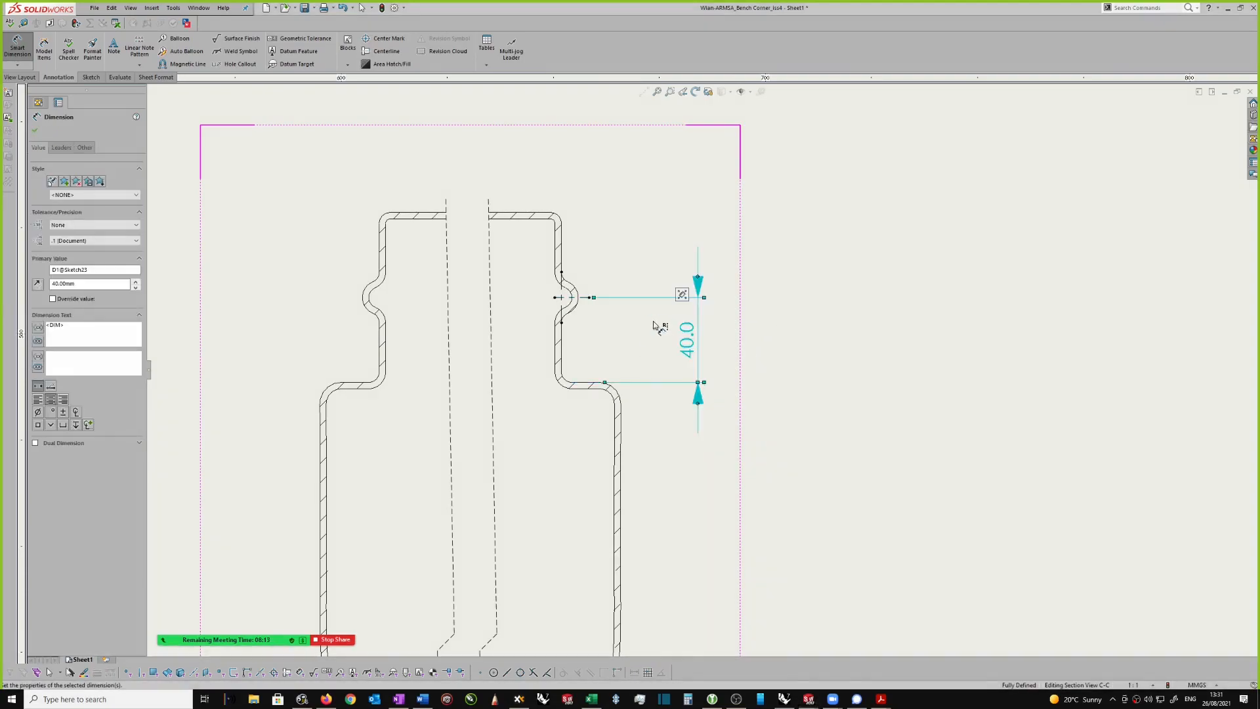
Step: Add a radius dimension to the right-hand neck bead's outer arc and set its arrow to the inside
{"action": "left_click", "coordinate": [575, 292]}
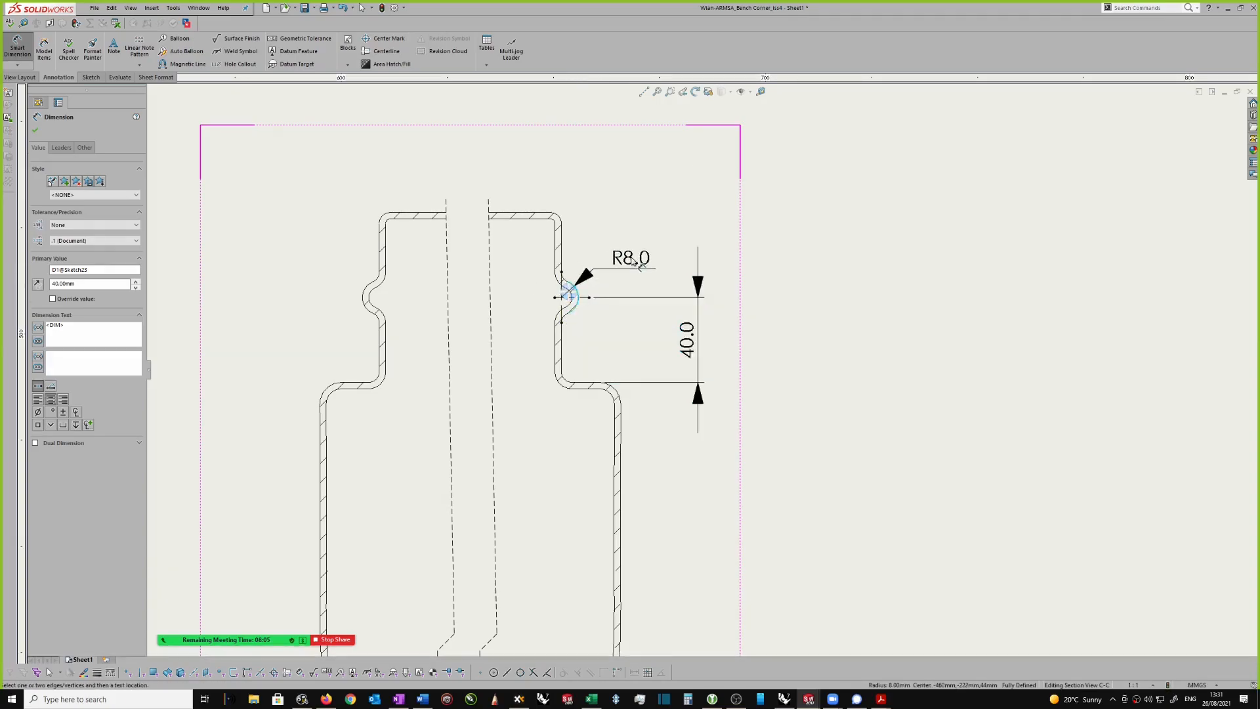
{"action": "left_click", "coordinate": [669, 240]}
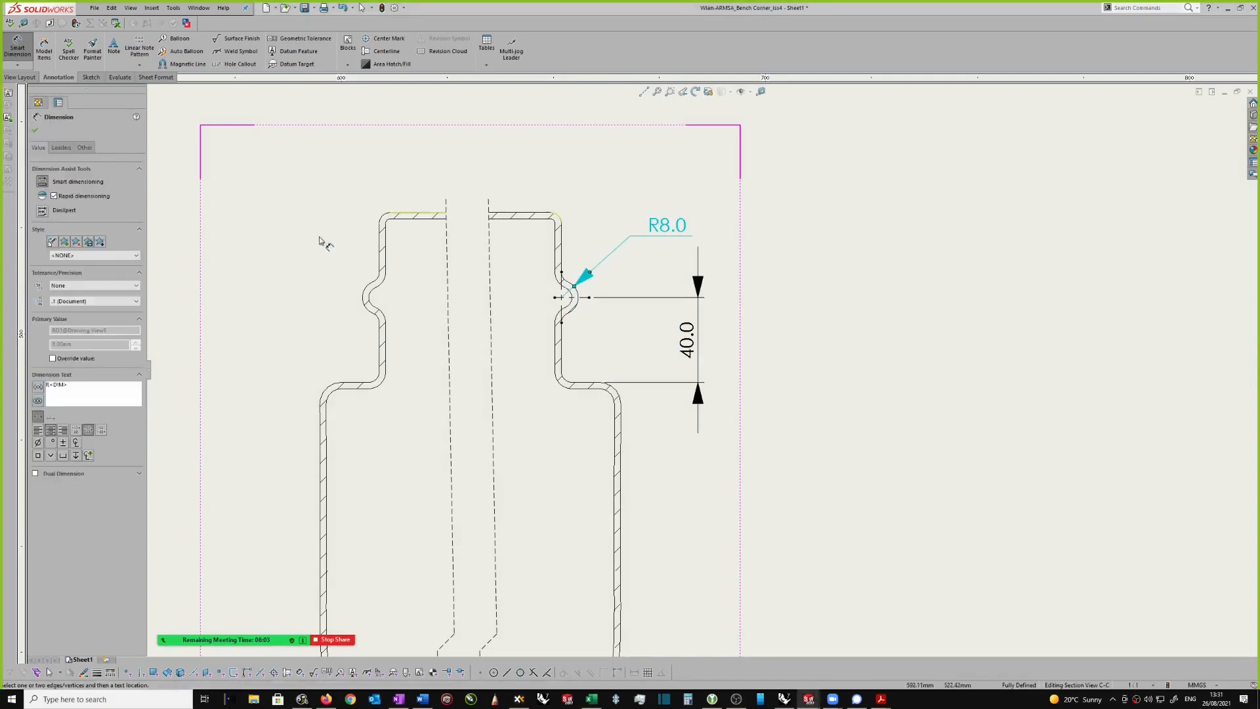
{"action": "left_click", "coordinate": [61, 148]}
{"action": "left_click", "coordinate": [71, 179]}
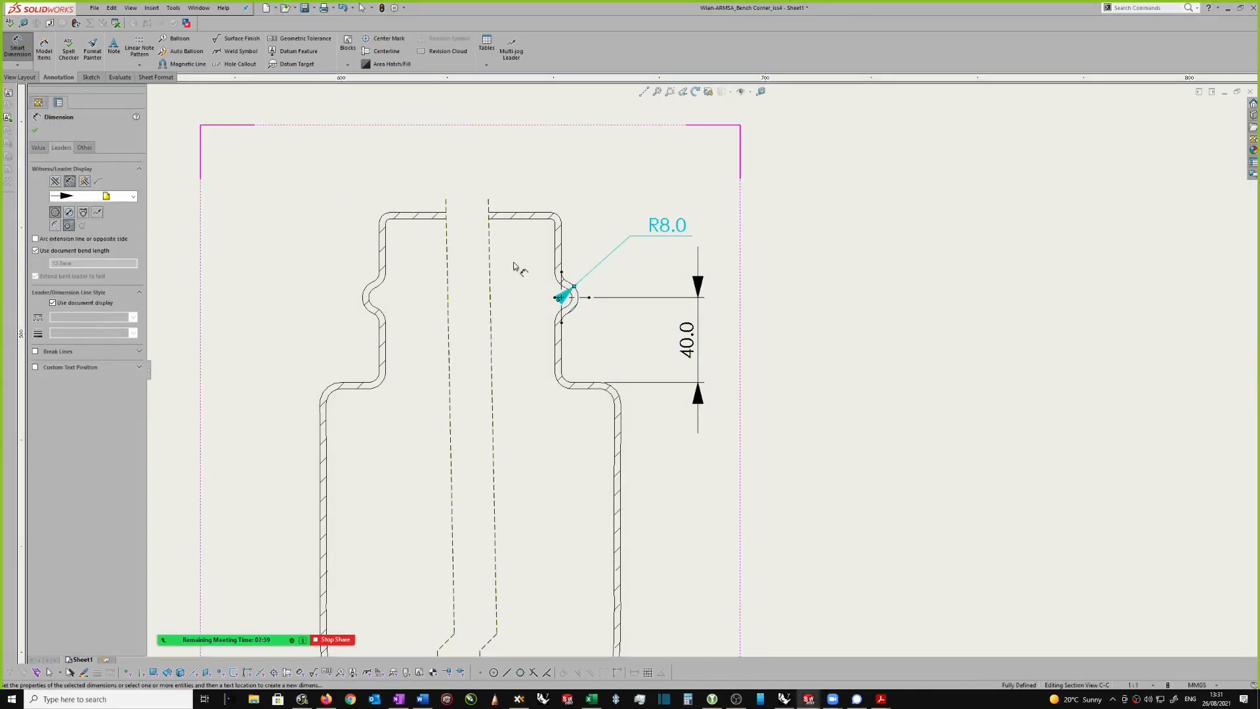
Step: Reposition the bead's radius dimension text just above the vertical bead-height dimension in section view C-C
{"action": "left_click_drag", "start_coordinate": [684, 230], "coordinate": [712, 228]}
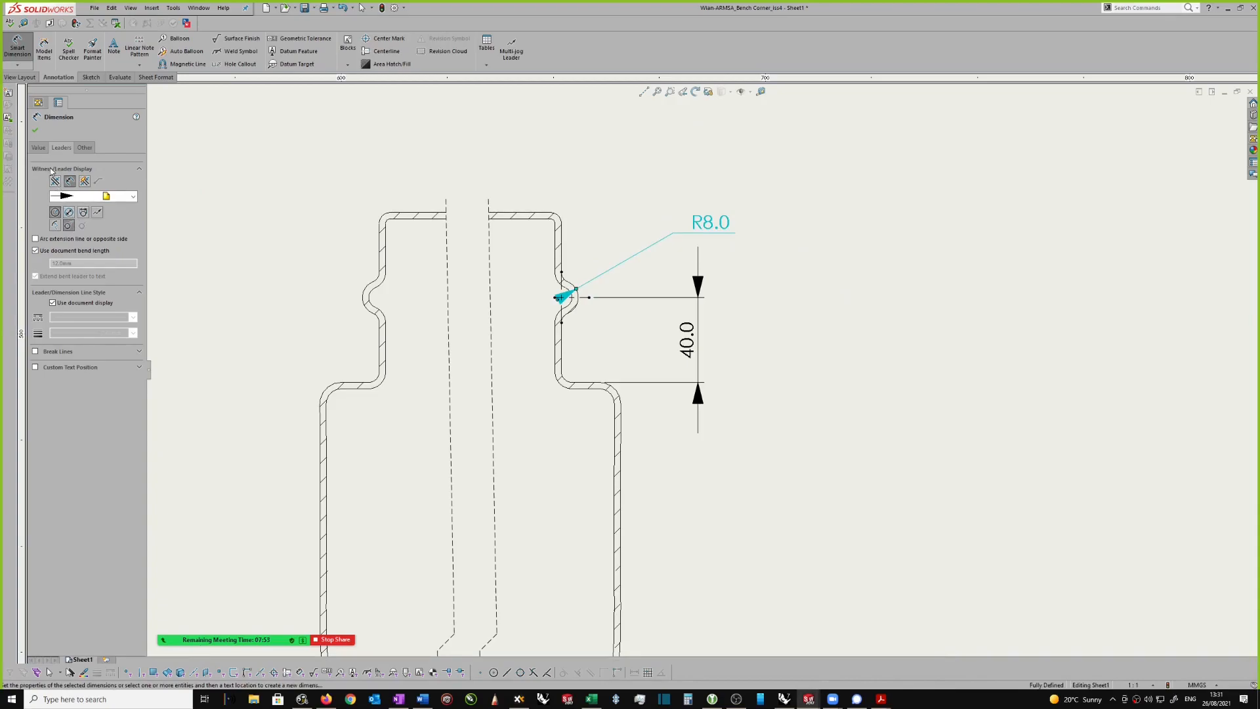
{"action": "key", "text": "Escape"}
{"action": "left_click_drag", "start_coordinate": [755, 209], "coordinate": [685, 246]}
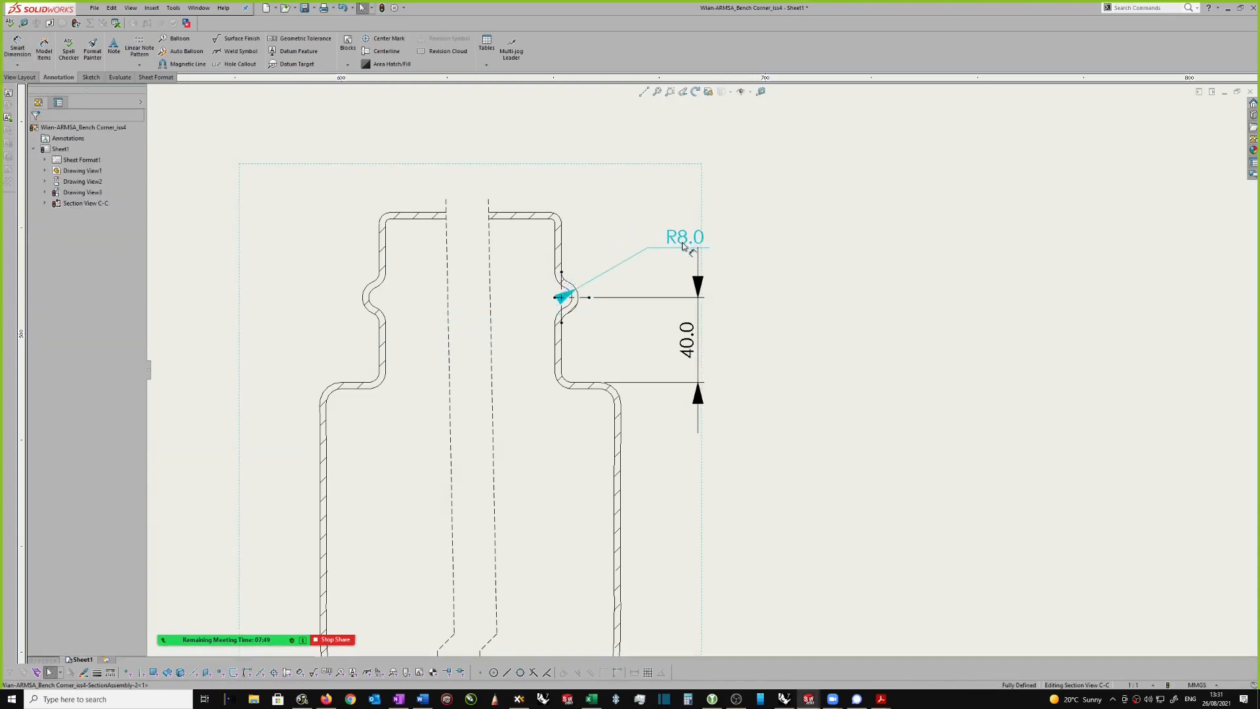
{"action": "left_click", "coordinate": [784, 260]}
{"action": "scroll", "coordinate": [719, 264], "scroll_direction": "up", "scroll_amount": 1}
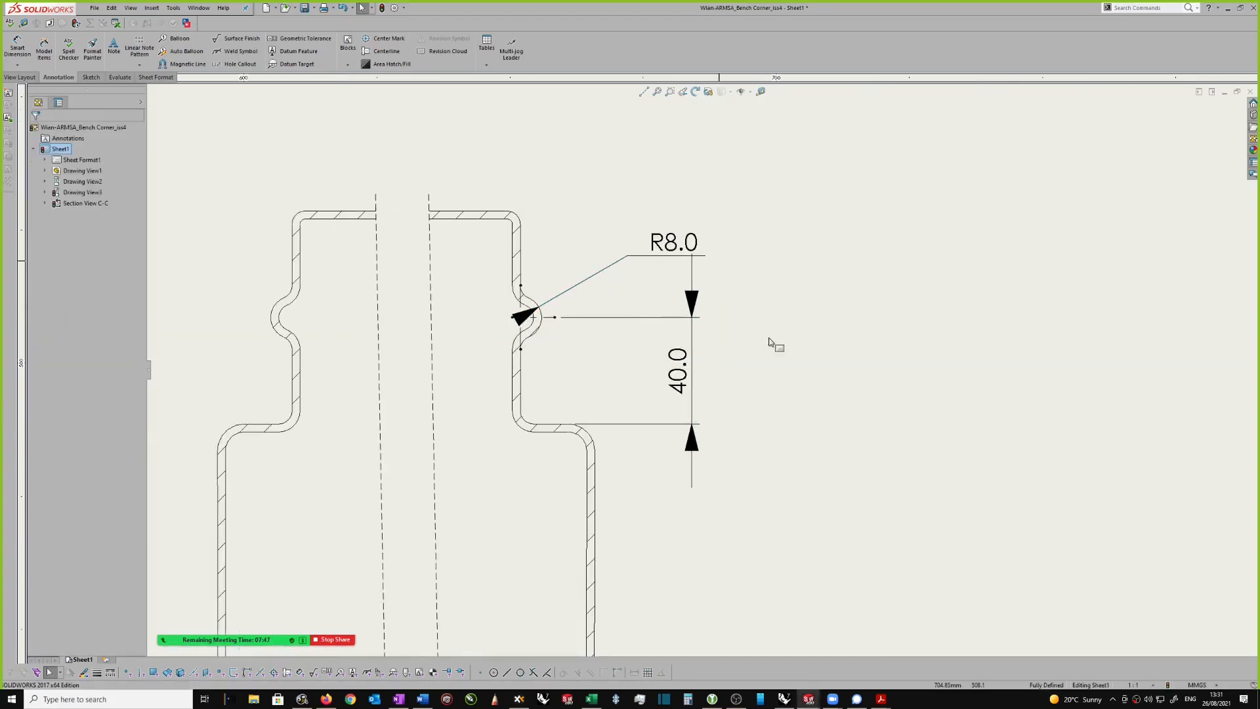
Step: Add a leader note reading R5.0 that points to the upper fillet of the right-hand neck bead in section view C-C
{"action": "scroll", "coordinate": [772, 341], "scroll_direction": "down", "scroll_amount": 3}
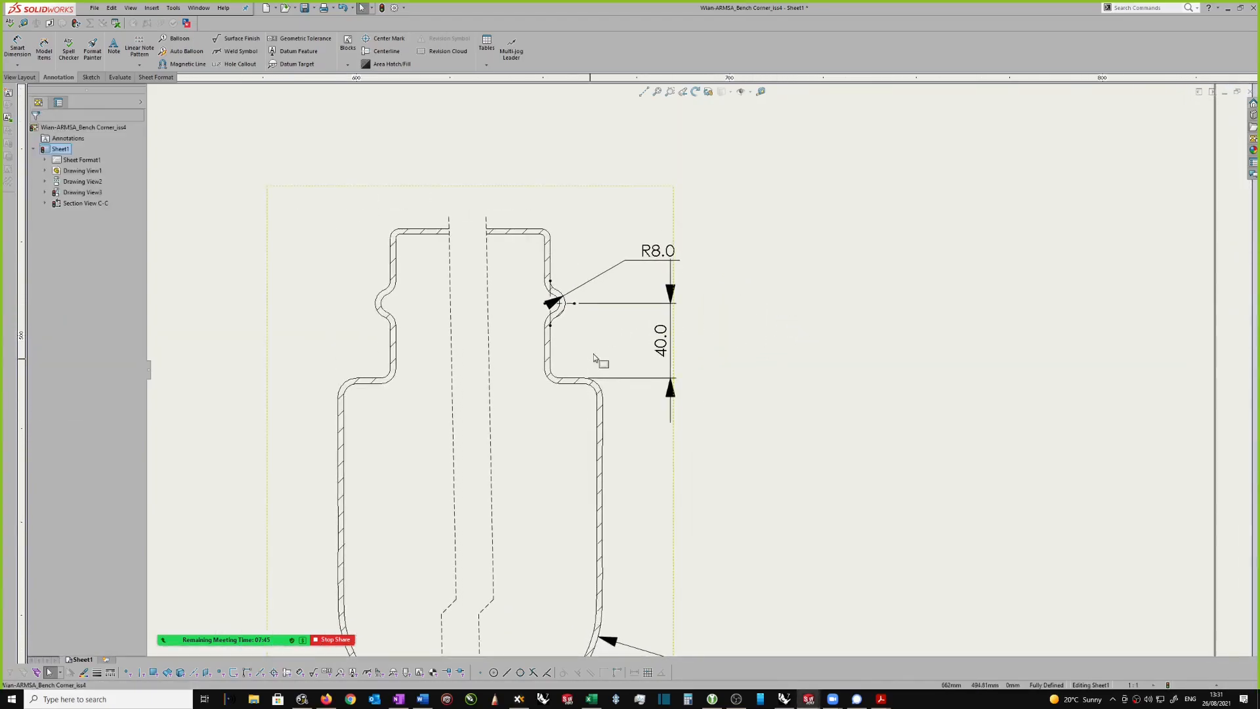
{"action": "scroll", "coordinate": [591, 354], "scroll_direction": "up", "scroll_amount": 1}
{"action": "scroll", "coordinate": [558, 286], "scroll_direction": "up", "scroll_amount": 1}
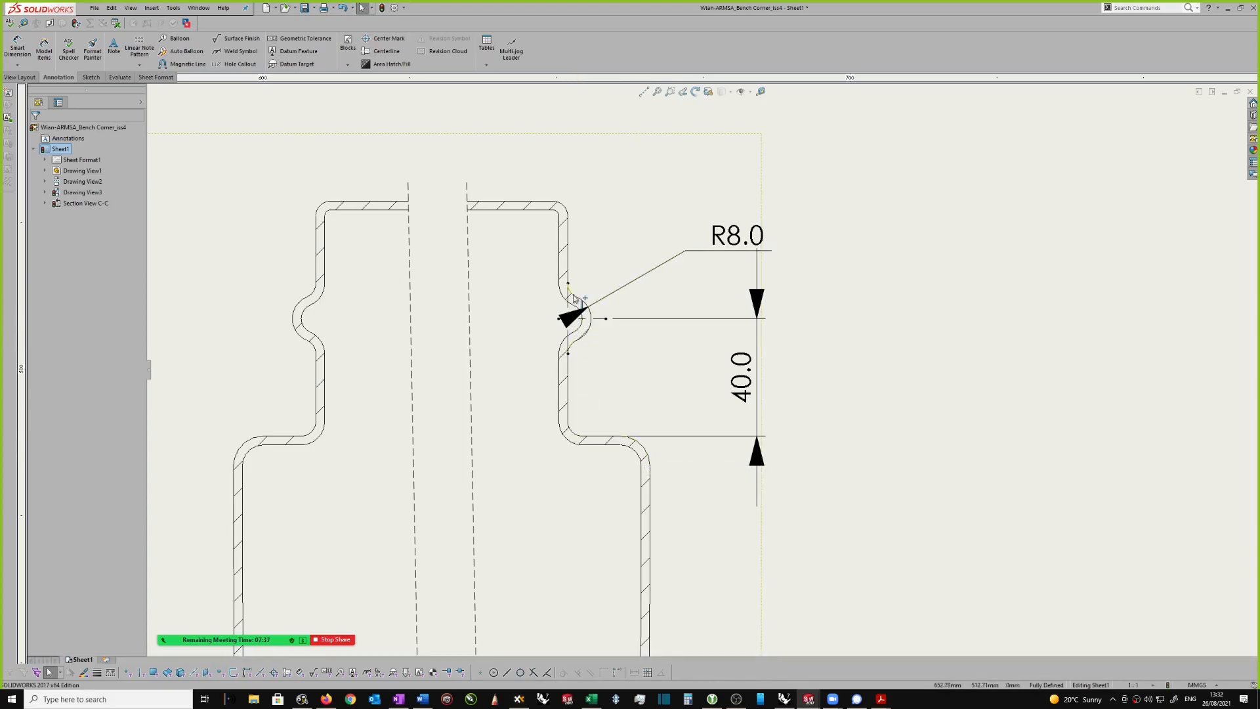
{"action": "scroll", "coordinate": [576, 430], "scroll_direction": "down", "scroll_amount": 1}
{"action": "scroll", "coordinate": [840, 257], "scroll_direction": "up", "scroll_amount": 1}
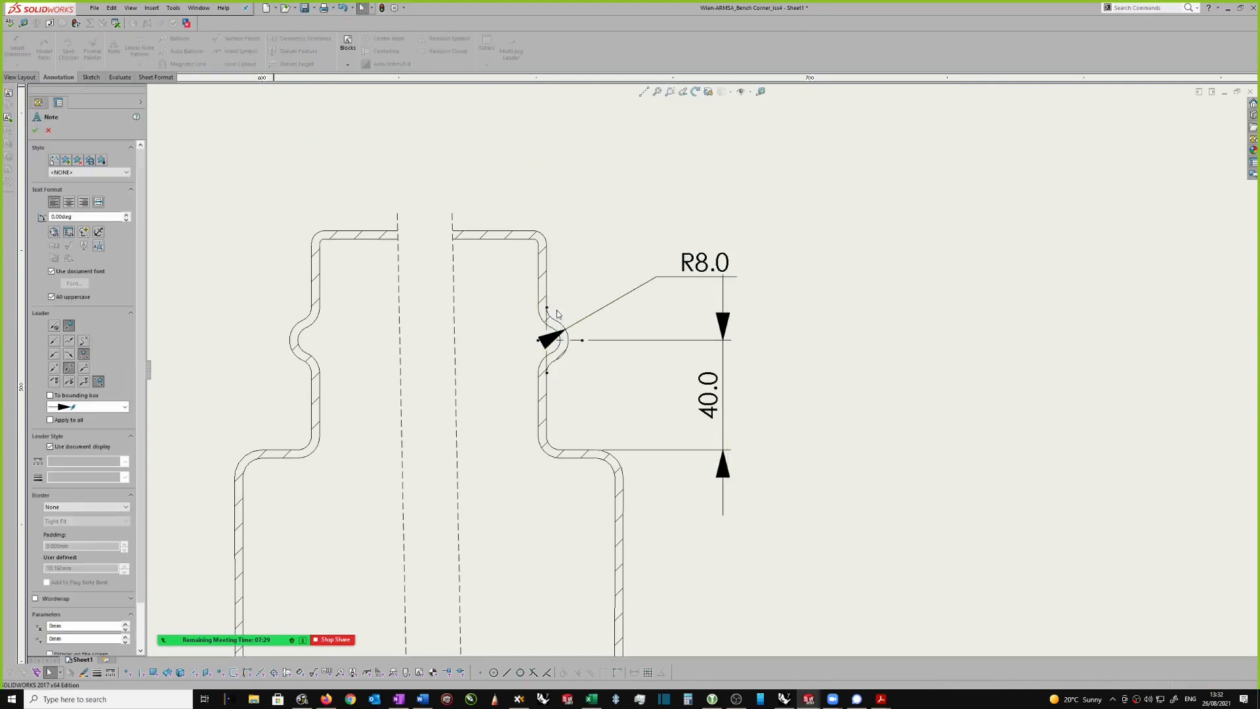
{"action": "scroll", "coordinate": [555, 316], "scroll_direction": "up", "scroll_amount": 1}
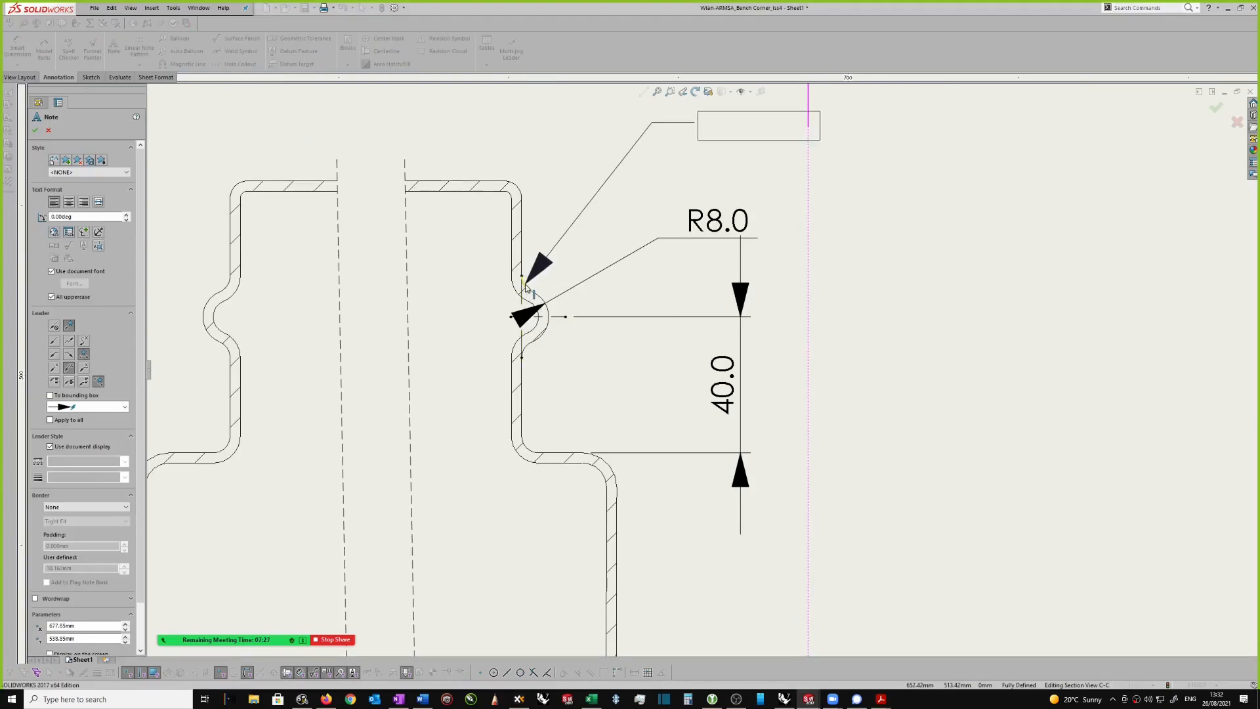
{"action": "left_click", "coordinate": [526, 287]}
{"action": "scroll", "coordinate": [713, 117], "scroll_direction": "down", "scroll_amount": 1}
{"action": "left_click", "coordinate": [716, 140]}
{"action": "type", "text": "R5.0"}
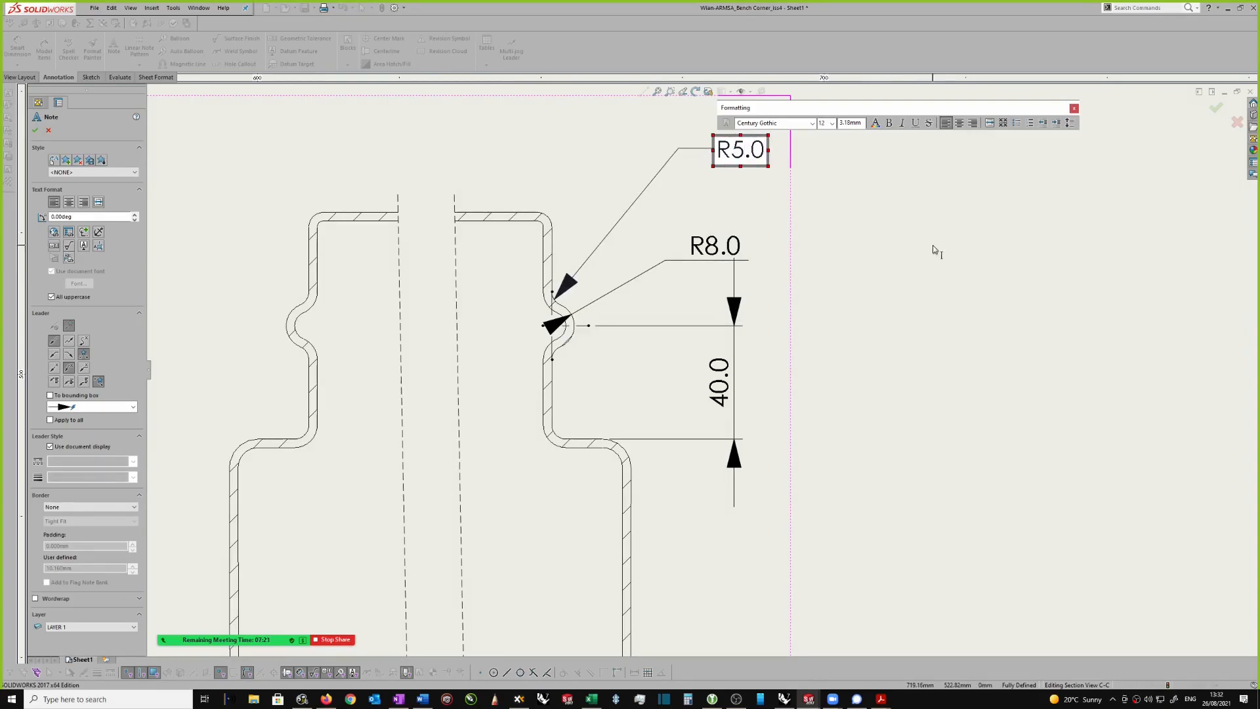
{"action": "left_click", "coordinate": [895, 233]}
{"action": "key", "text": "Escape"}
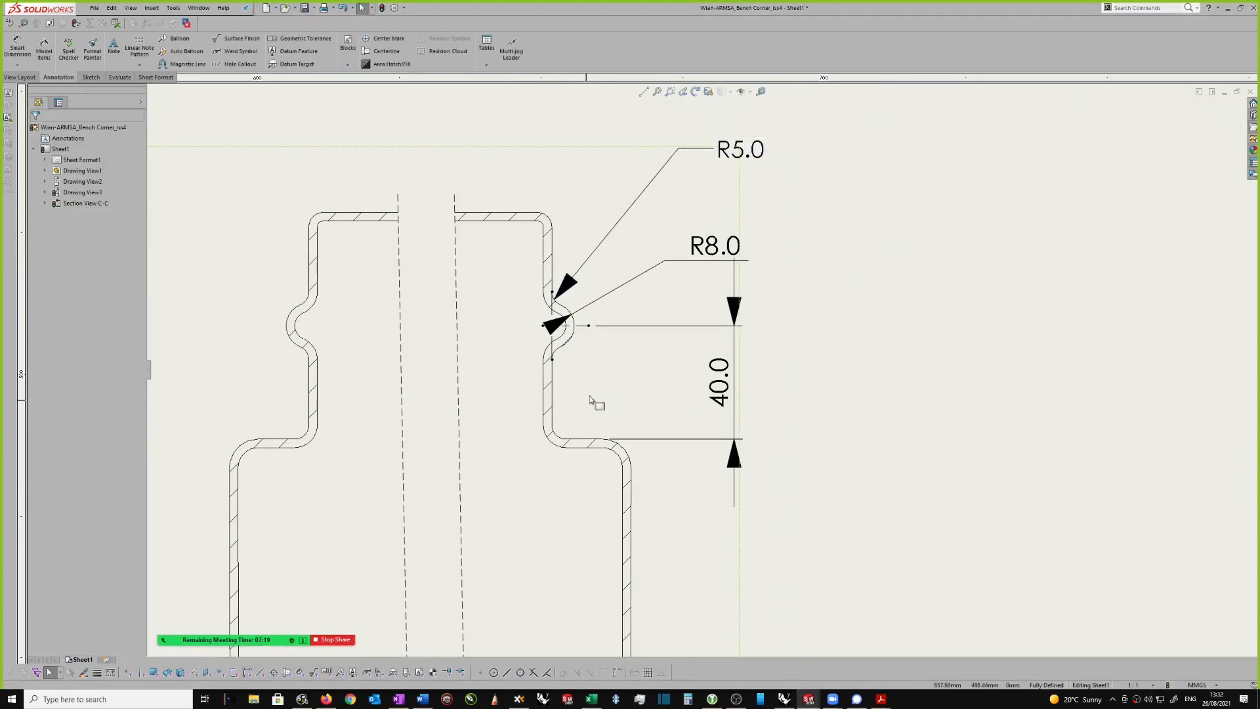
{"action": "left_click", "coordinate": [559, 352]}
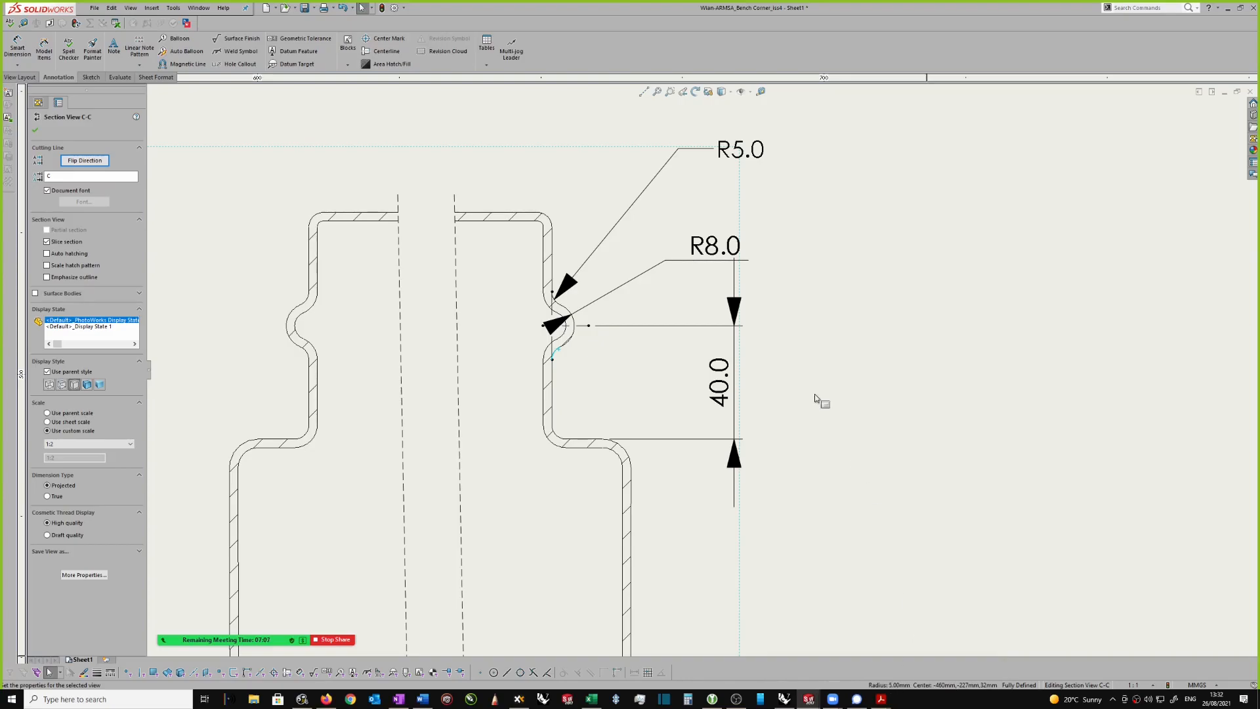
{"action": "left_click_drag", "start_coordinate": [751, 151], "coordinate": [763, 164]}
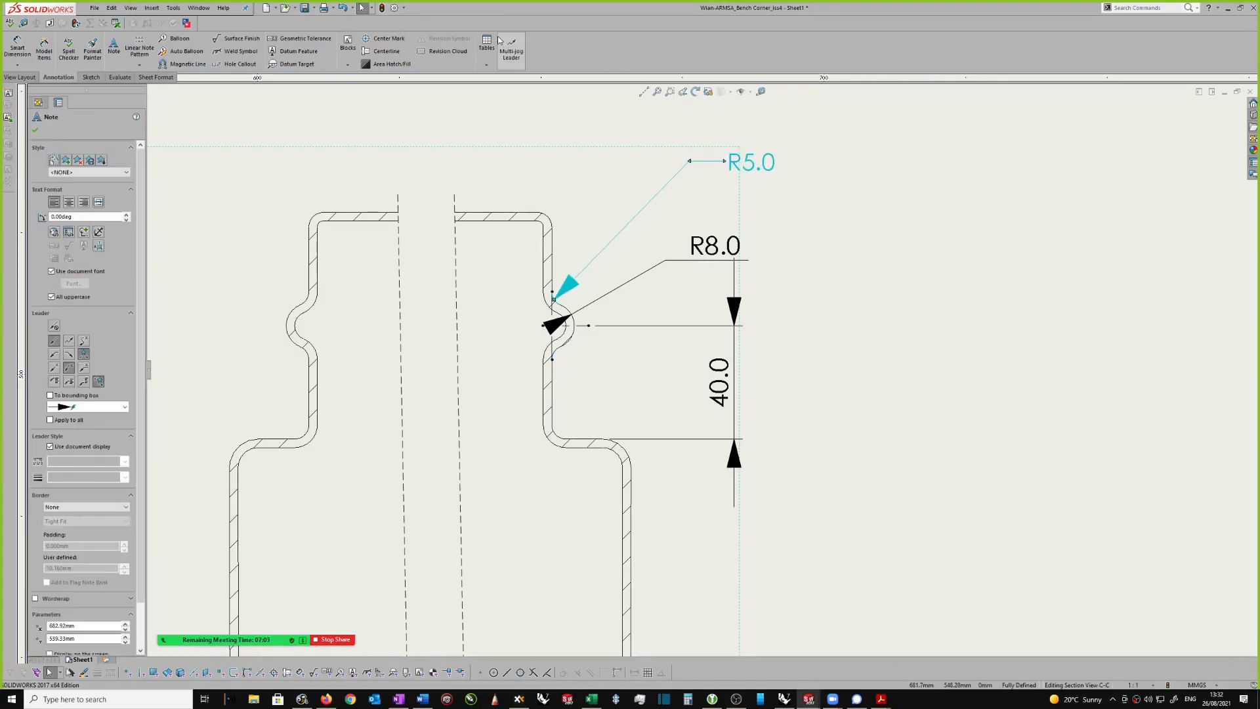
{"action": "left_click", "coordinate": [516, 51]}
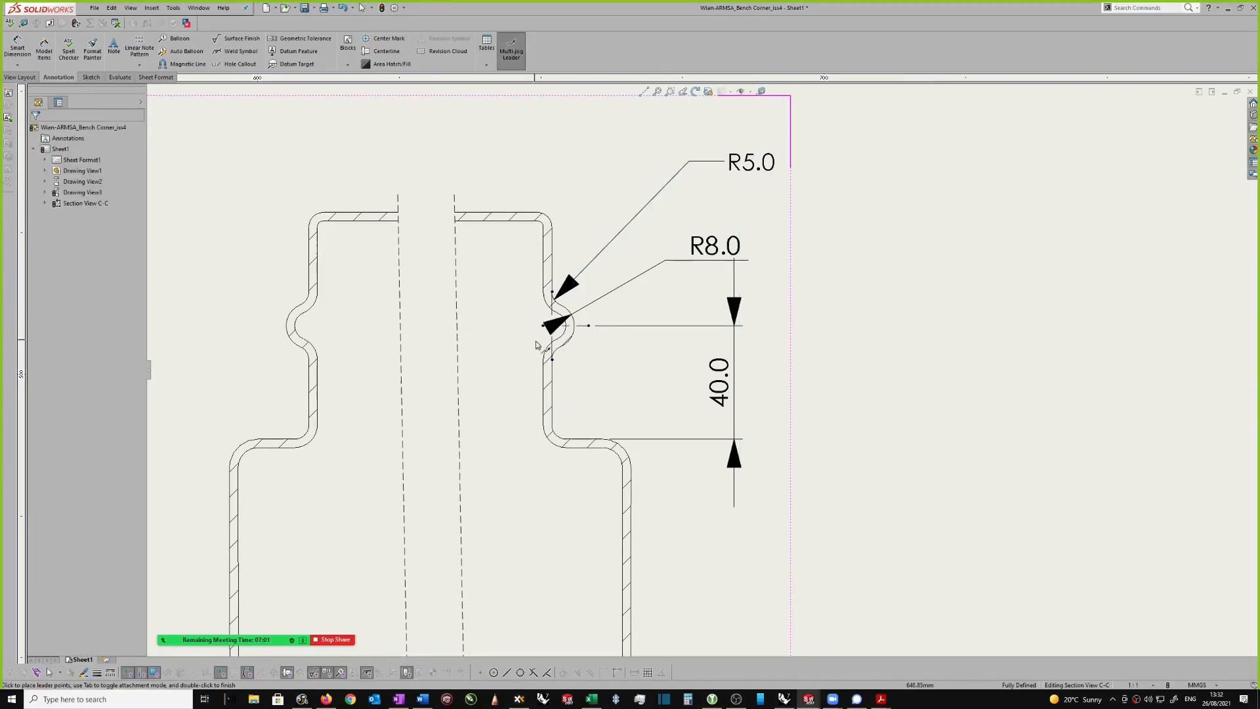
{"action": "scroll", "coordinate": [512, 318], "scroll_direction": "down", "scroll_amount": 2}
{"action": "left_click", "coordinate": [571, 358]}
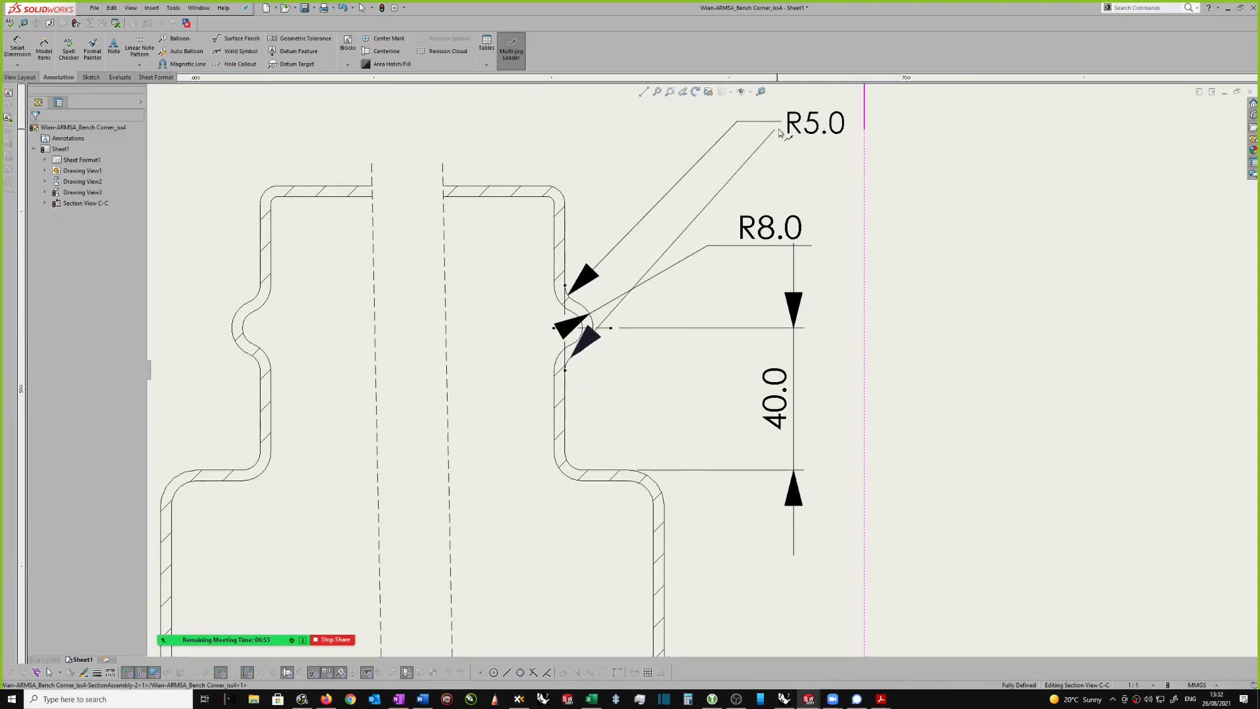
{"action": "scroll", "coordinate": [811, 131], "scroll_direction": "up", "scroll_amount": 2}
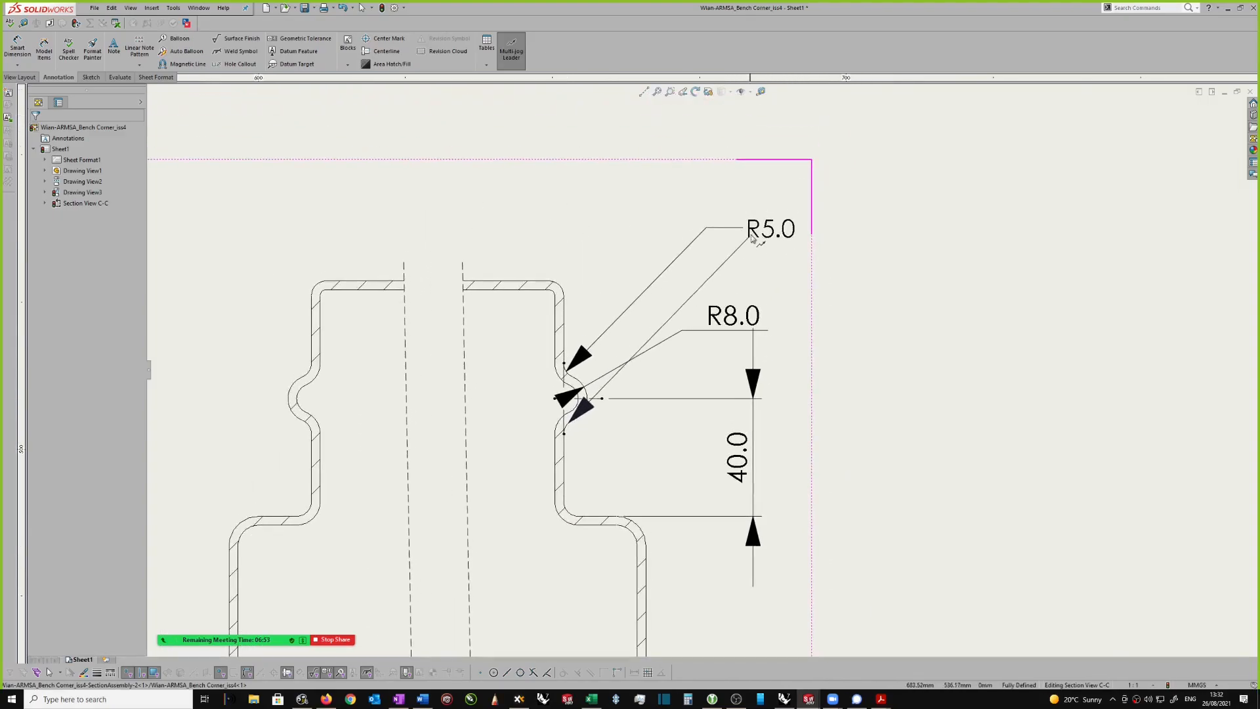
{"action": "key", "text": "Escape"}
Step: Move the R5.0 note farther out from section view C-C and add a second leader from it to the right-hand bead's lower fillet
{"action": "mouse_move", "coordinate": [782, 235]}
{"action": "left_mouse_down"}
{"action": "mouse_move", "coordinate": [914, 237]}
{"action": "mouse_move", "coordinate": [982, 176]}
{"action": "left_mouse_up"}
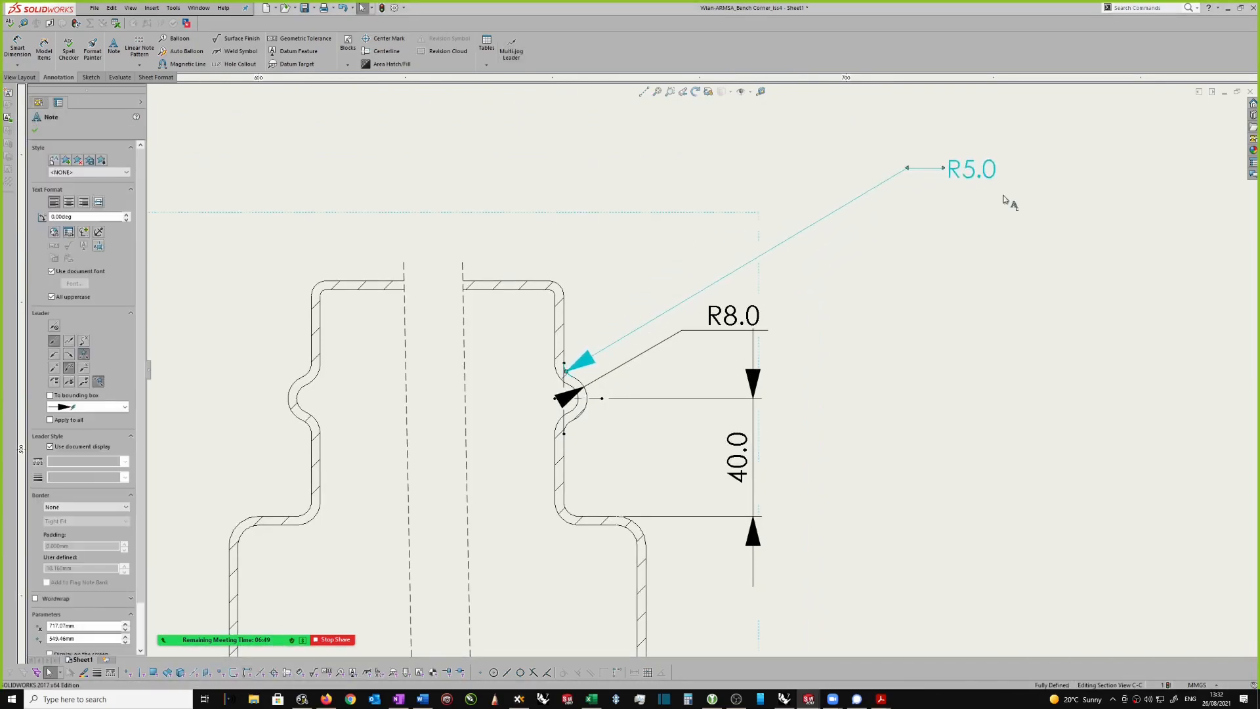
{"action": "left_click", "coordinate": [514, 61]}
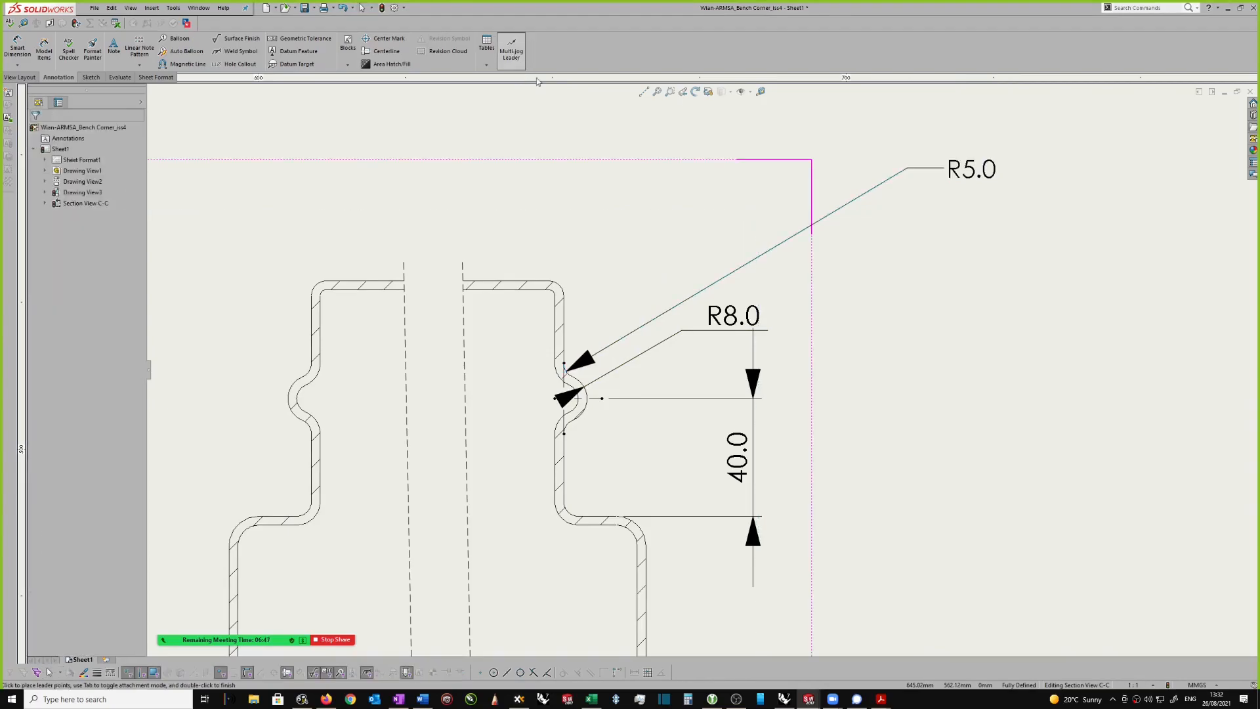
{"action": "left_click", "coordinate": [573, 419]}
{"action": "left_click", "coordinate": [961, 169]}
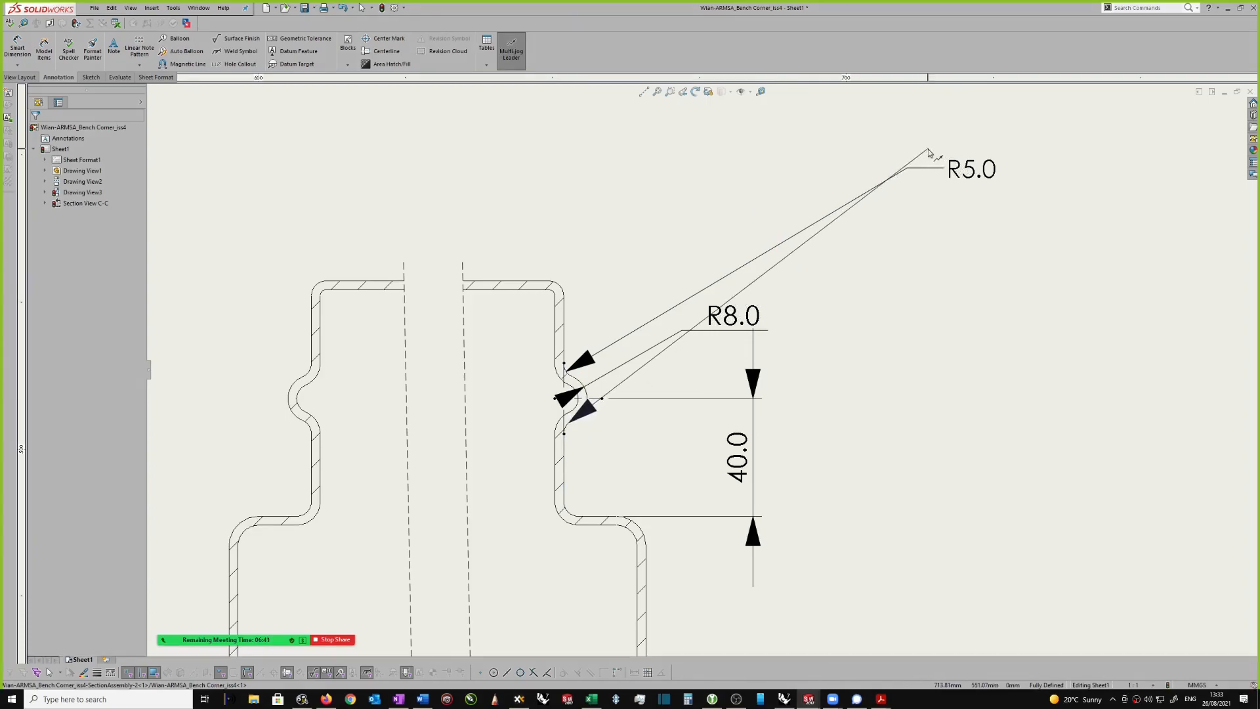
{"action": "left_click", "coordinate": [996, 176]}
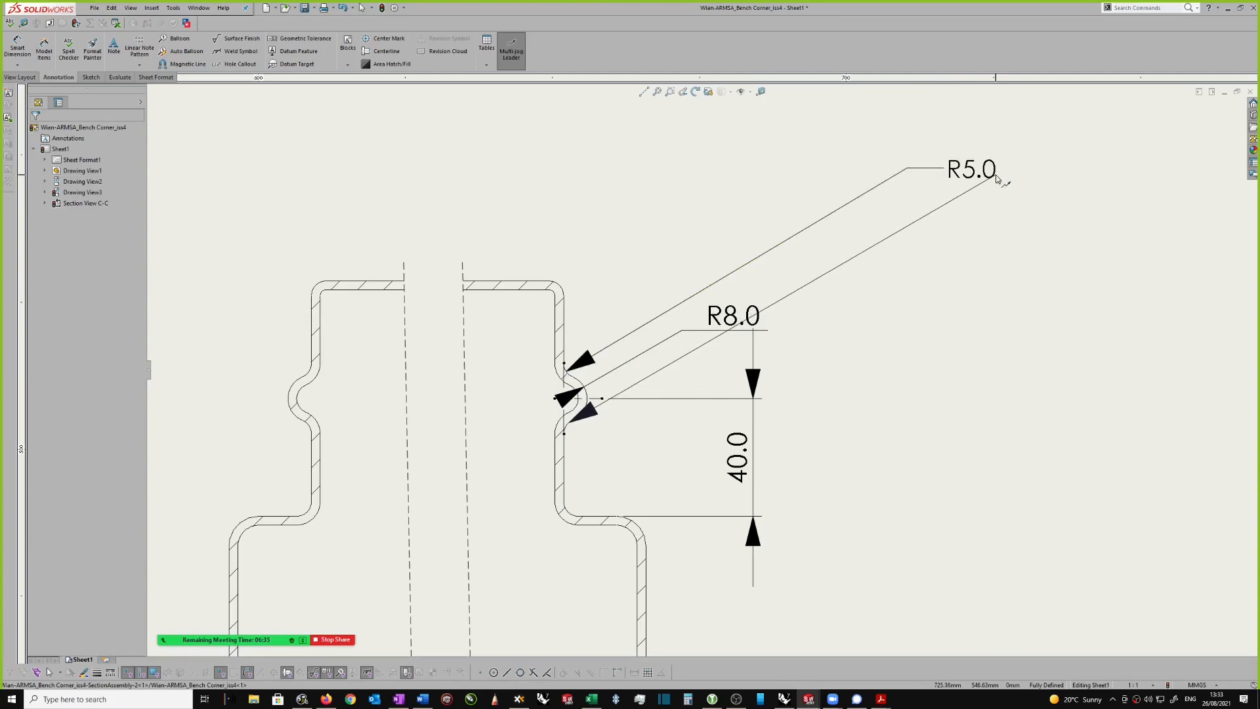
{"action": "double_click", "coordinate": [999, 174]}
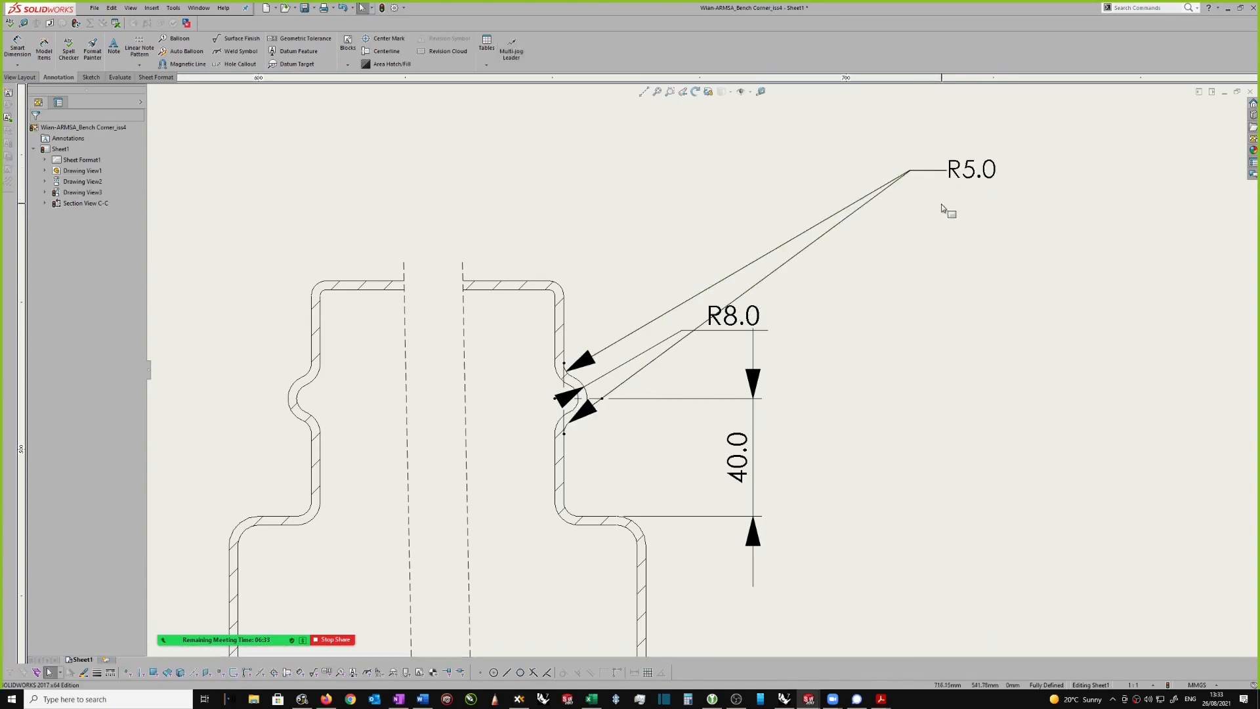
Step: Add a third leader from the R5.0 note to the shoulder fillet below the right-hand bead in section view C-C
{"action": "left_click", "coordinate": [567, 511]}
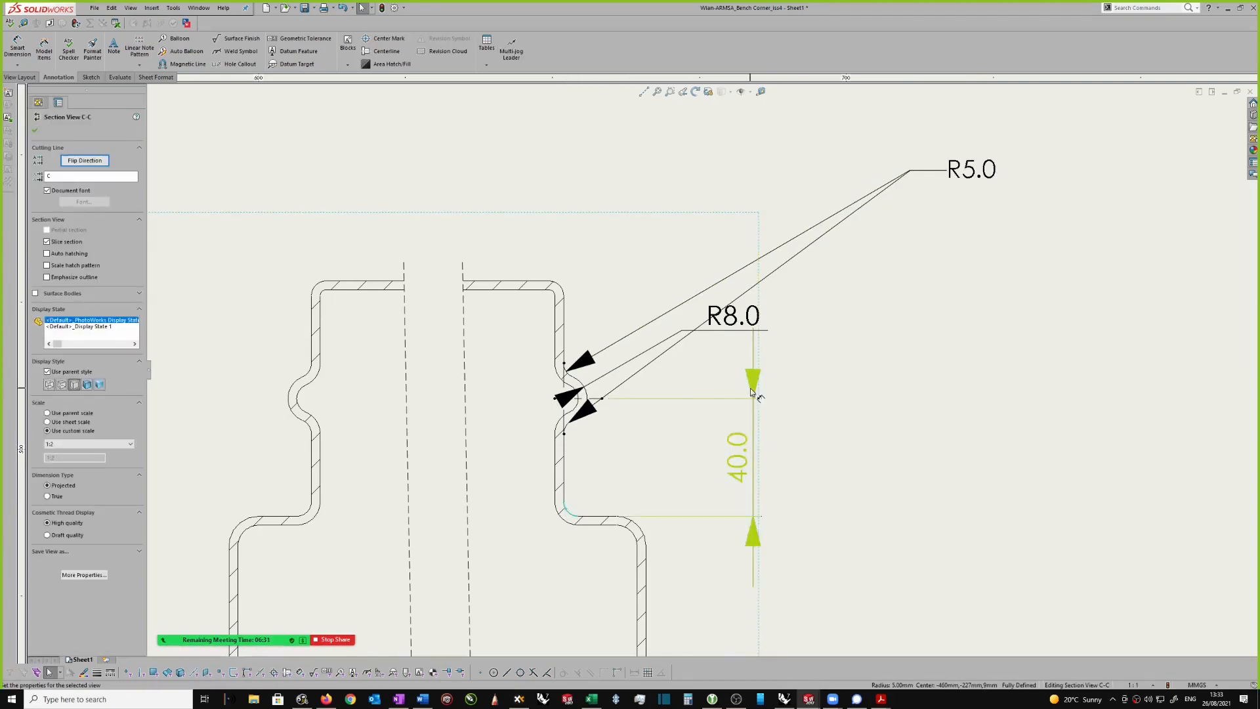
{"action": "left_click", "coordinate": [570, 516]}
{"action": "left_click", "coordinate": [867, 338]}
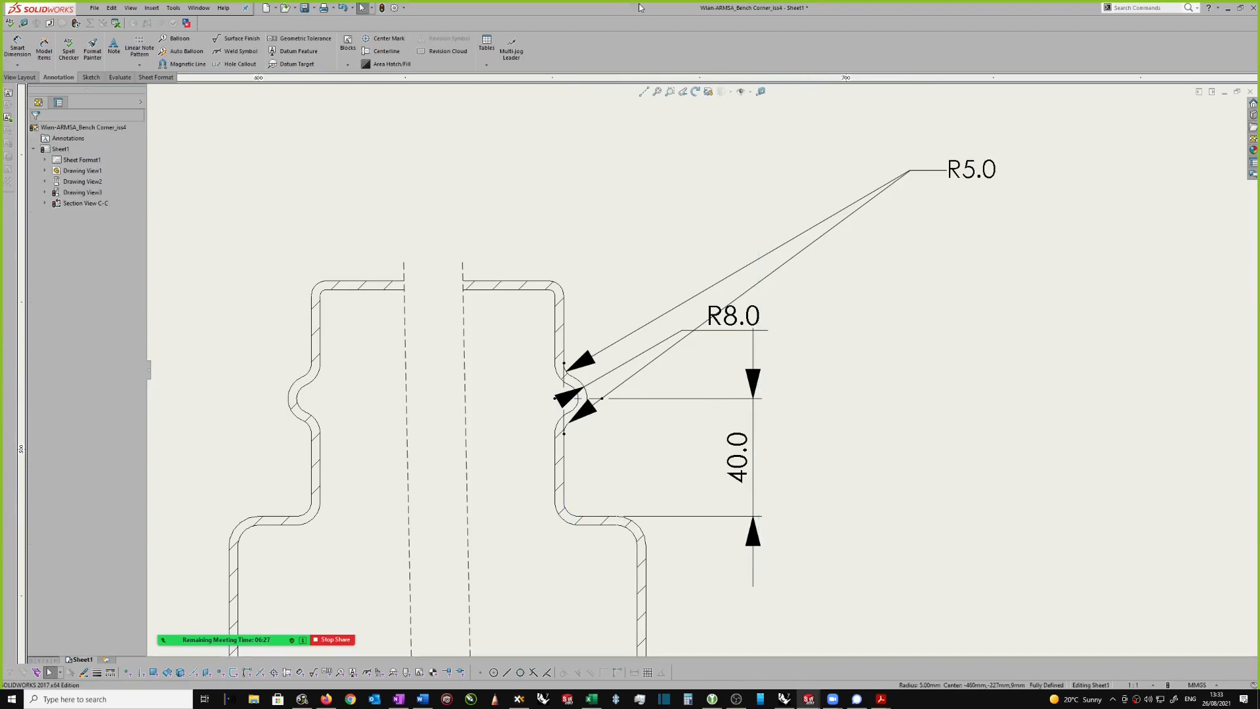
{"action": "left_click", "coordinate": [518, 55]}
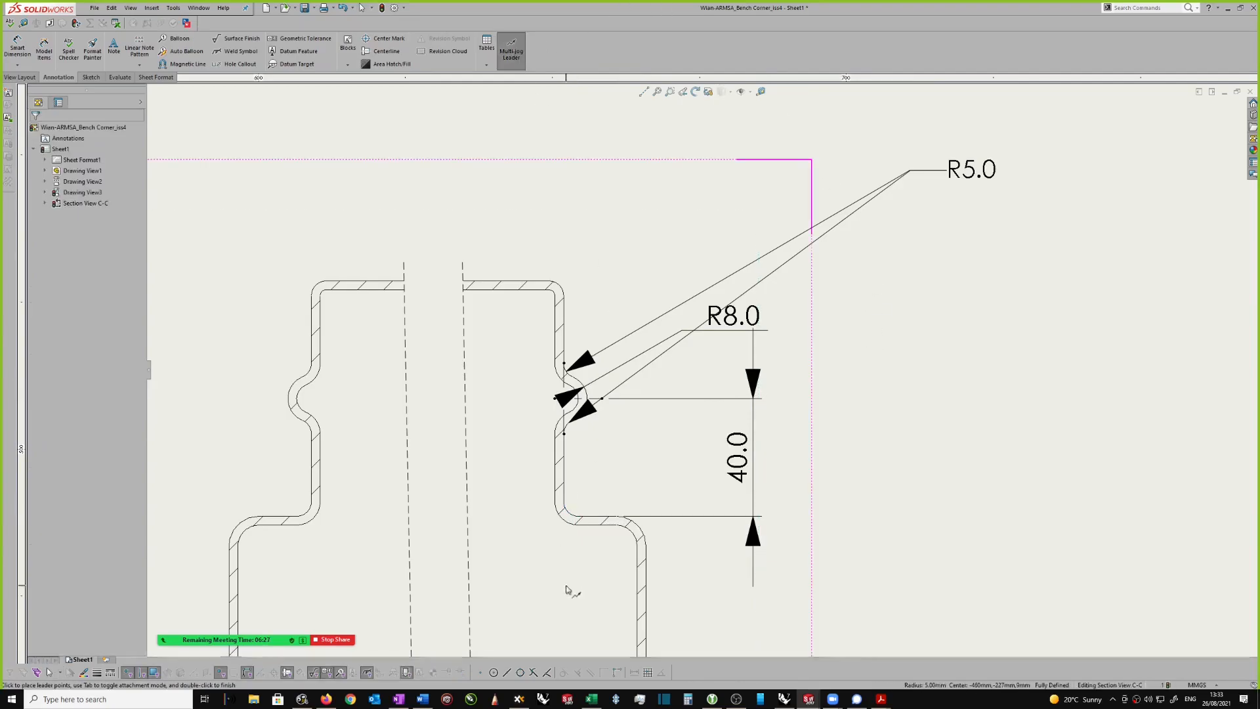
{"action": "left_click", "coordinate": [570, 514]}
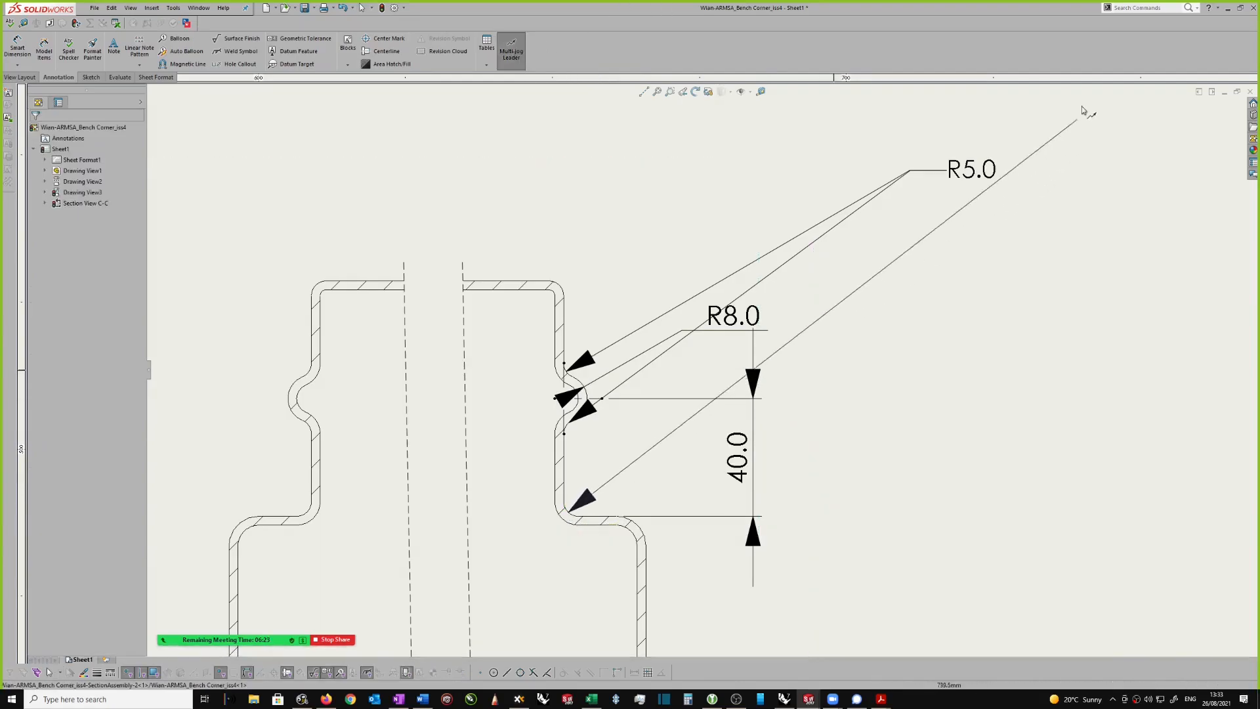
{"action": "left_click", "coordinate": [996, 172]}
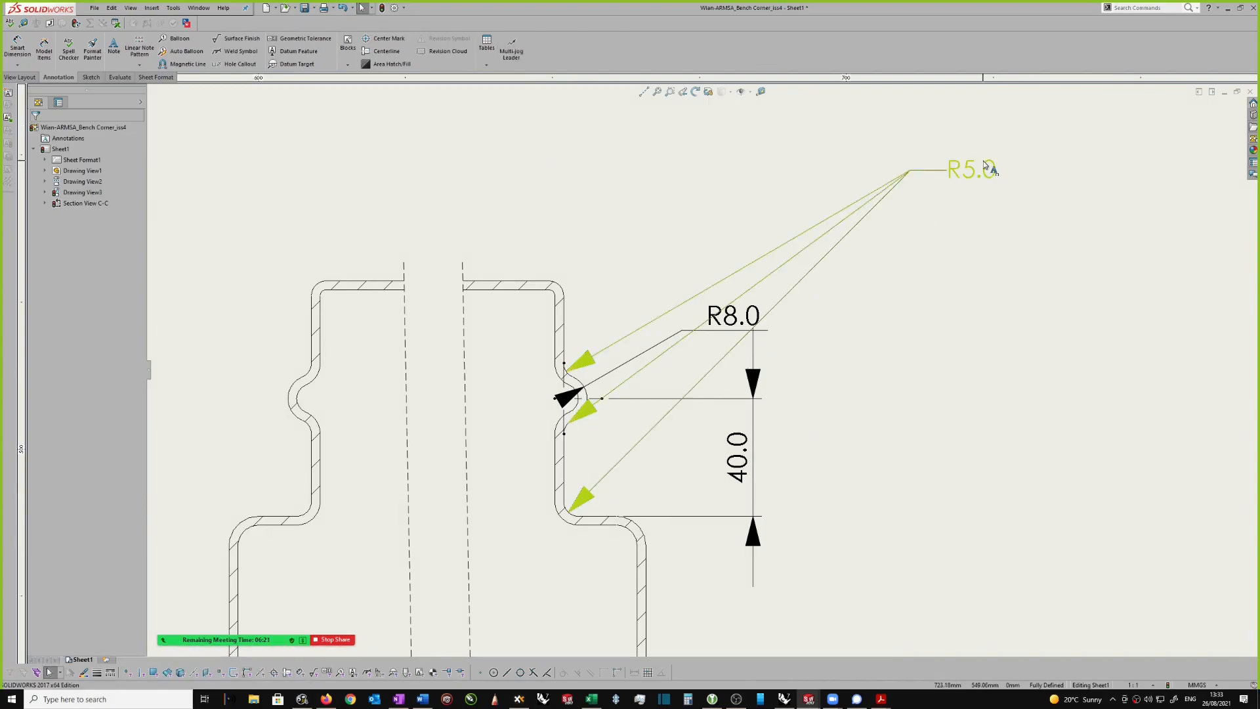
Step: Move the R5.0 note inside the upper neck of section view C-C, on the inner side of the three fillets
{"action": "left_click_drag", "start_coordinate": [976, 166], "coordinate": [380, 379]}
{"action": "scroll", "coordinate": [824, 275], "scroll_direction": "up", "scroll_amount": 4}
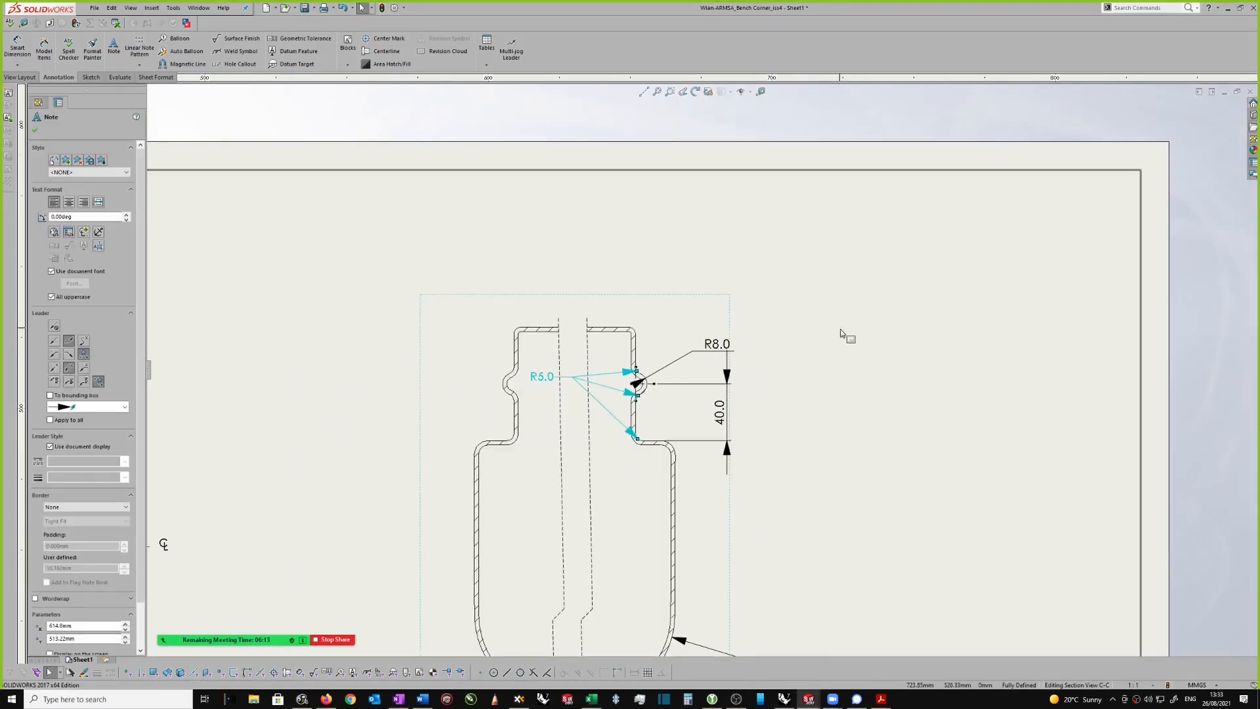
{"action": "left_click", "coordinate": [811, 355]}
Step: Examine the lower body and lower neck of section view C-C for features that still need dimensions
{"action": "scroll", "coordinate": [809, 351], "scroll_direction": "down", "scroll_amount": 10}
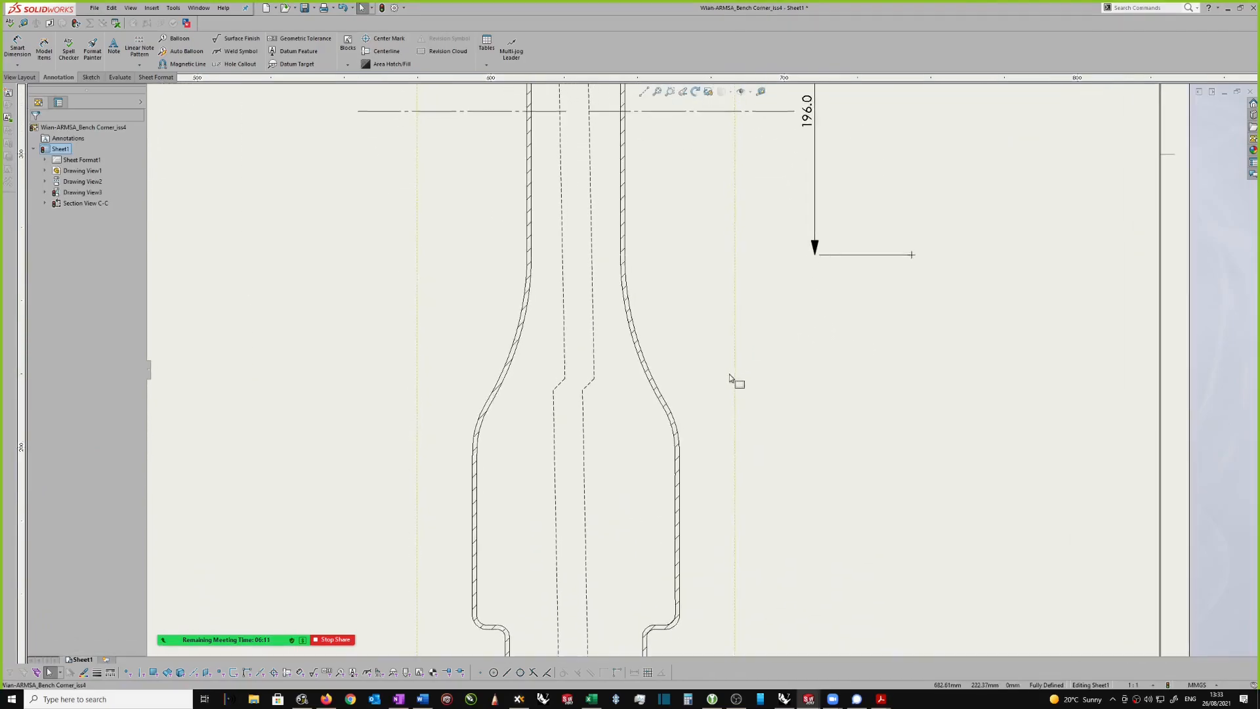
{"action": "scroll", "coordinate": [690, 369], "scroll_direction": "up", "scroll_amount": 3}
{"action": "scroll", "coordinate": [676, 484], "scroll_direction": "down", "scroll_amount": 3}
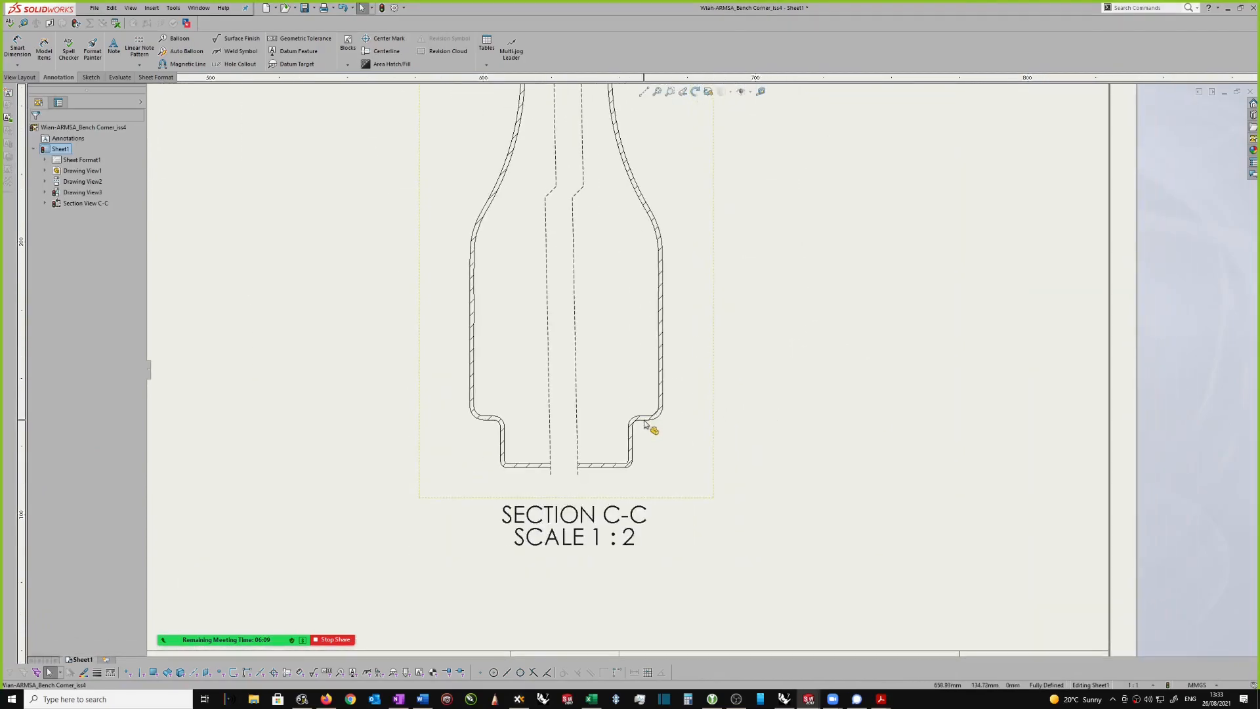
{"action": "scroll", "coordinate": [632, 422], "scroll_direction": "down", "scroll_amount": 2}
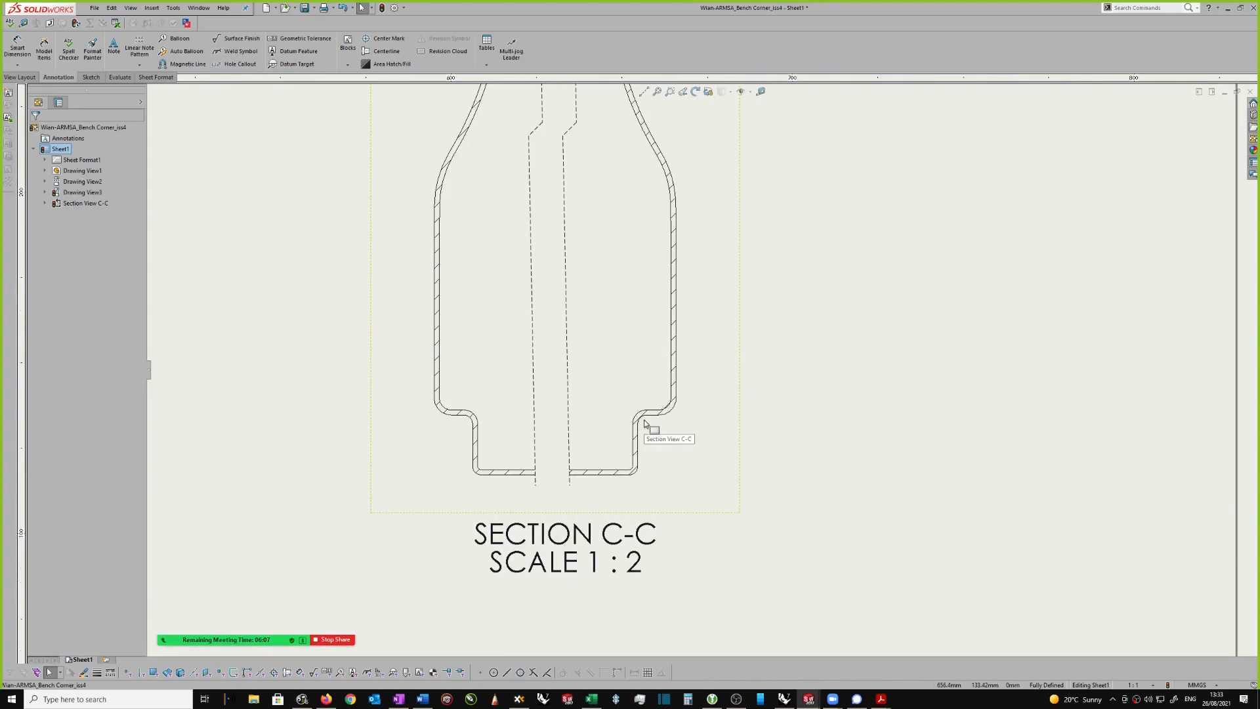
{"action": "scroll", "coordinate": [735, 443], "scroll_direction": "up", "scroll_amount": 1}
{"action": "scroll", "coordinate": [822, 435], "scroll_direction": "down", "scroll_amount": 1}
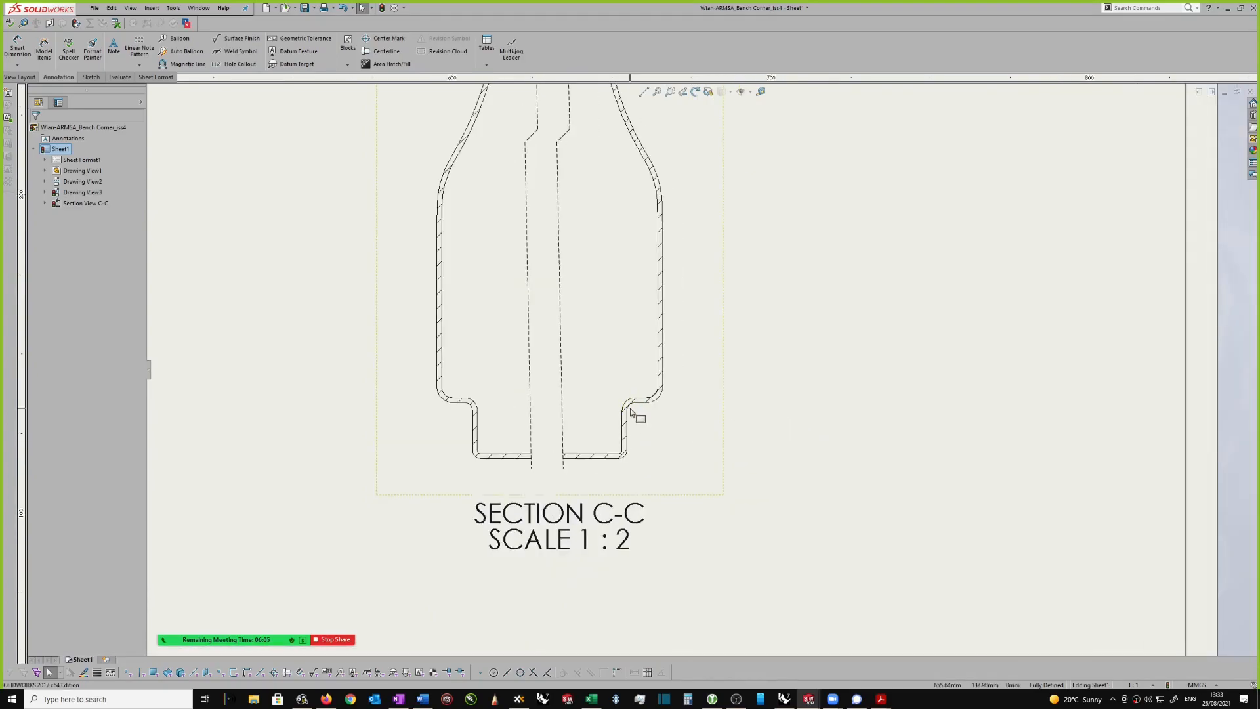
{"action": "scroll", "coordinate": [660, 399], "scroll_direction": "down", "scroll_amount": 2}
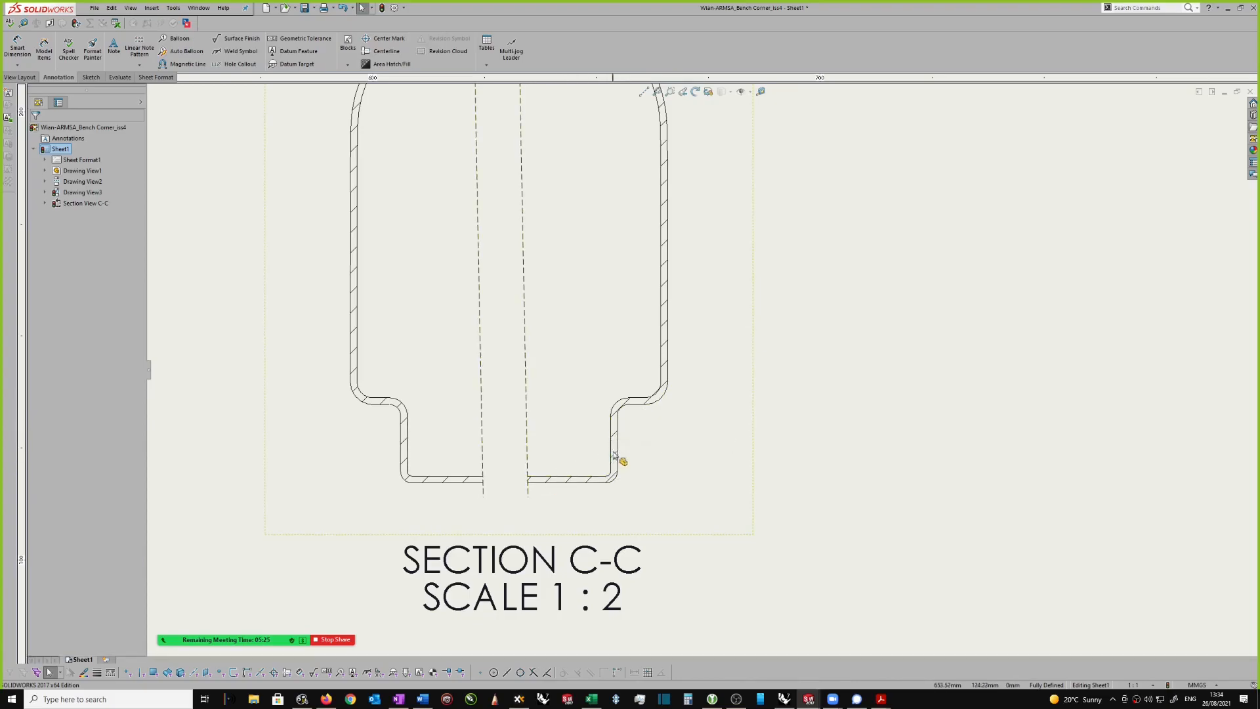
{"action": "scroll", "coordinate": [666, 348], "scroll_direction": "up", "scroll_amount": 5}
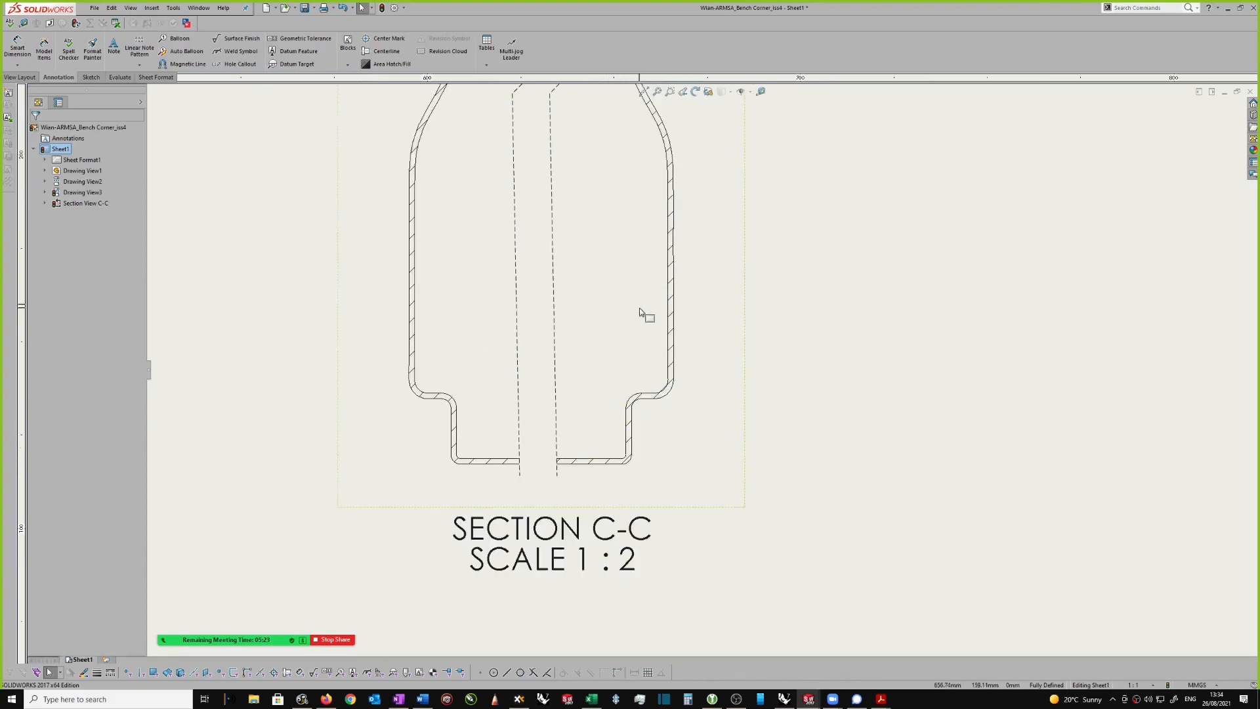
{"action": "scroll", "coordinate": [681, 191], "scroll_direction": "down", "scroll_amount": 4}
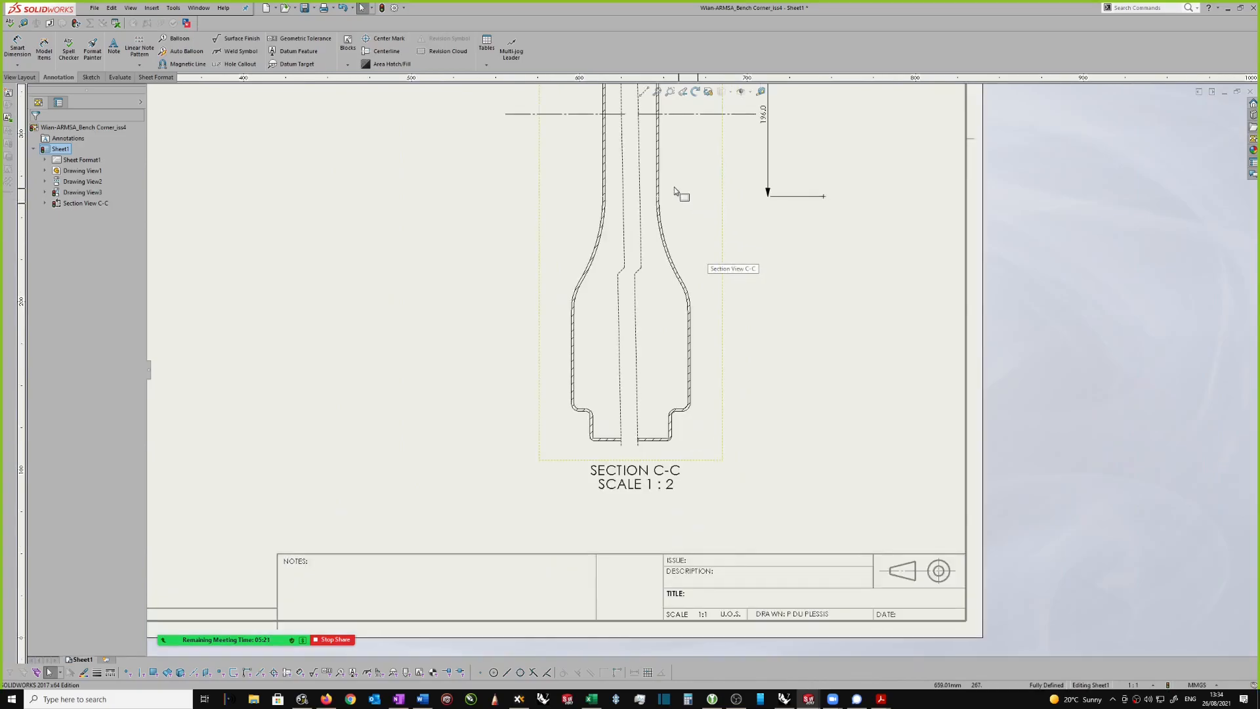
{"action": "scroll", "coordinate": [657, 169], "scroll_direction": "down", "scroll_amount": 1}
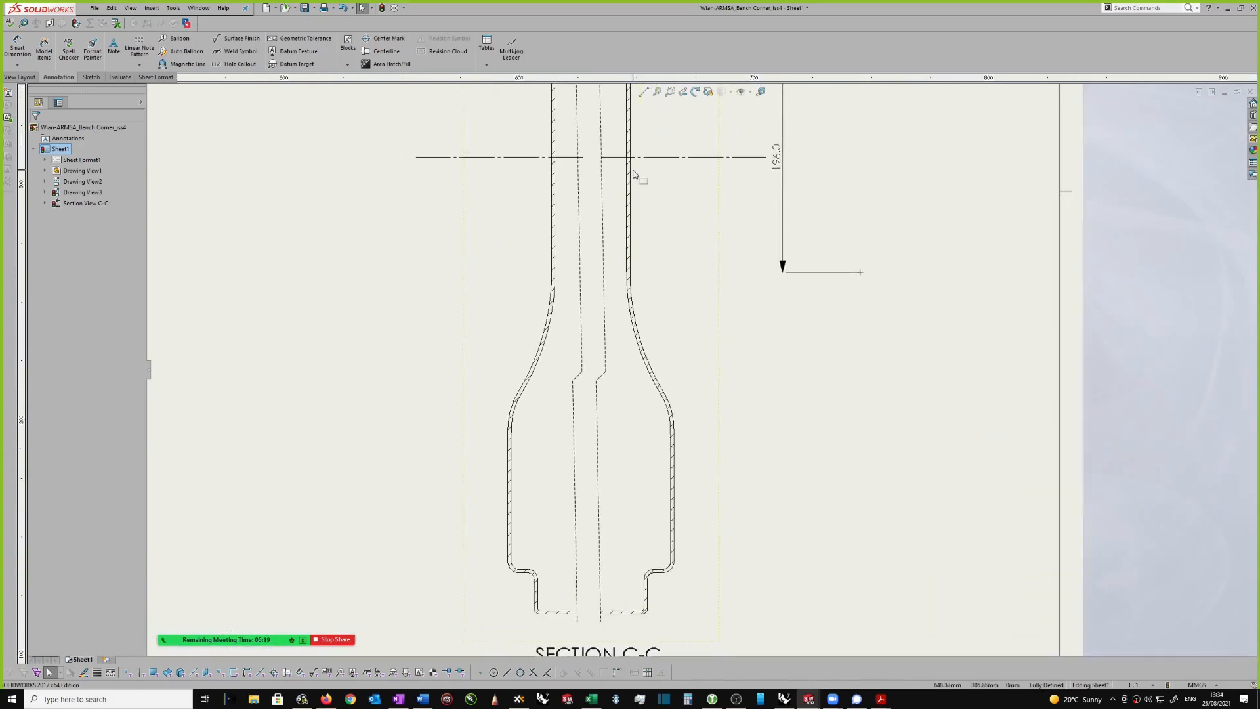
Step: Add a second leader from the R10.00 note to the matching lower right-hand bend of the body in section view C-C
{"action": "scroll", "coordinate": [643, 177], "scroll_direction": "up", "scroll_amount": 2}
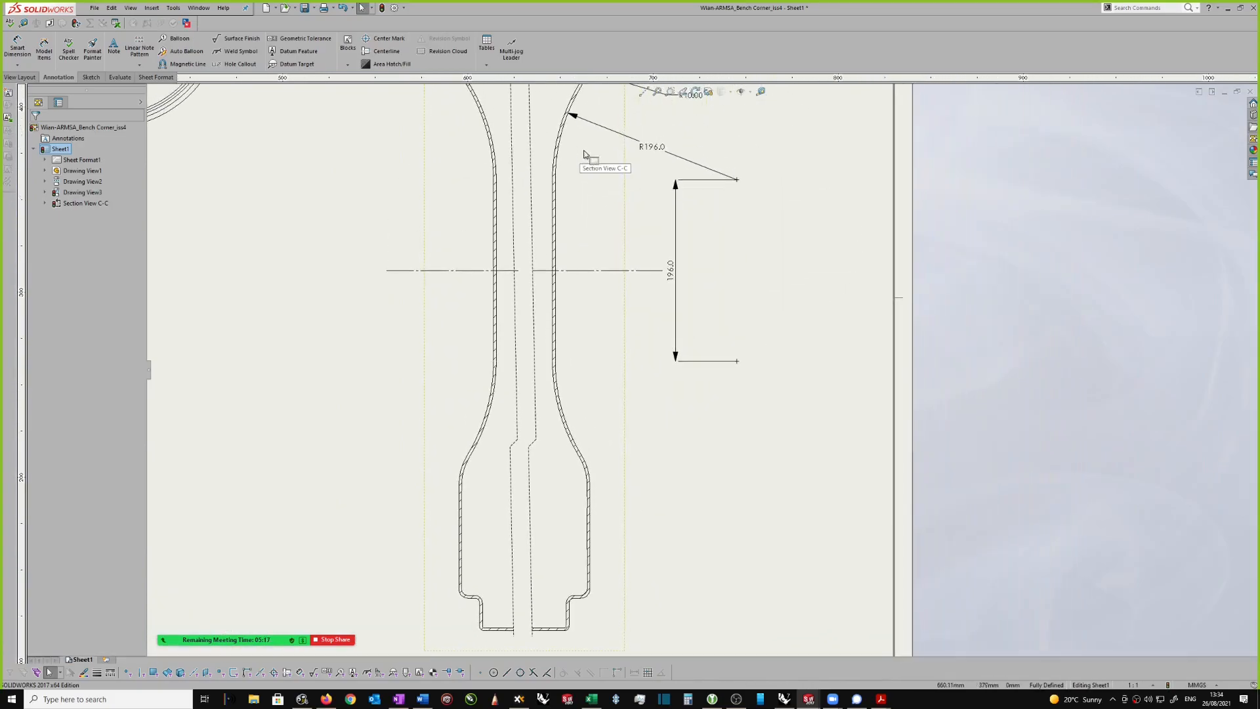
{"action": "scroll", "coordinate": [712, 322], "scroll_direction": "up", "scroll_amount": 1}
{"action": "scroll", "coordinate": [683, 408], "scroll_direction": "up", "scroll_amount": 2}
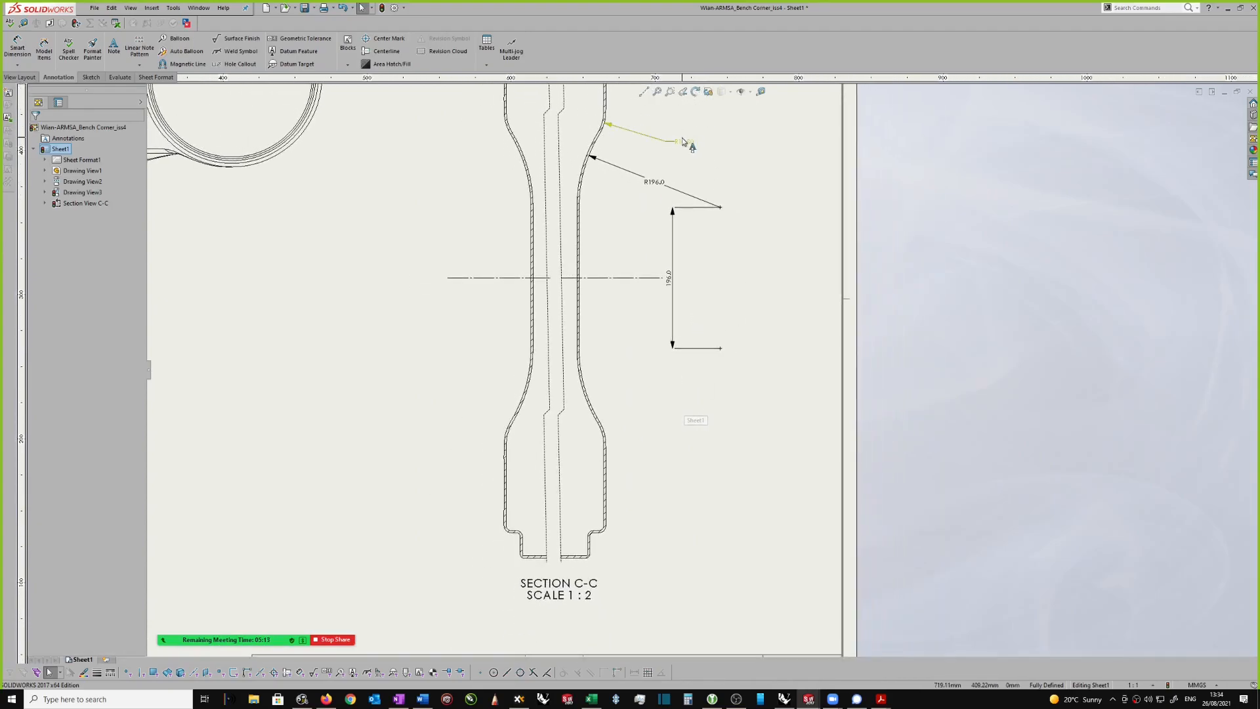
{"action": "left_click_drag", "start_coordinate": [689, 142], "coordinate": [701, 148]}
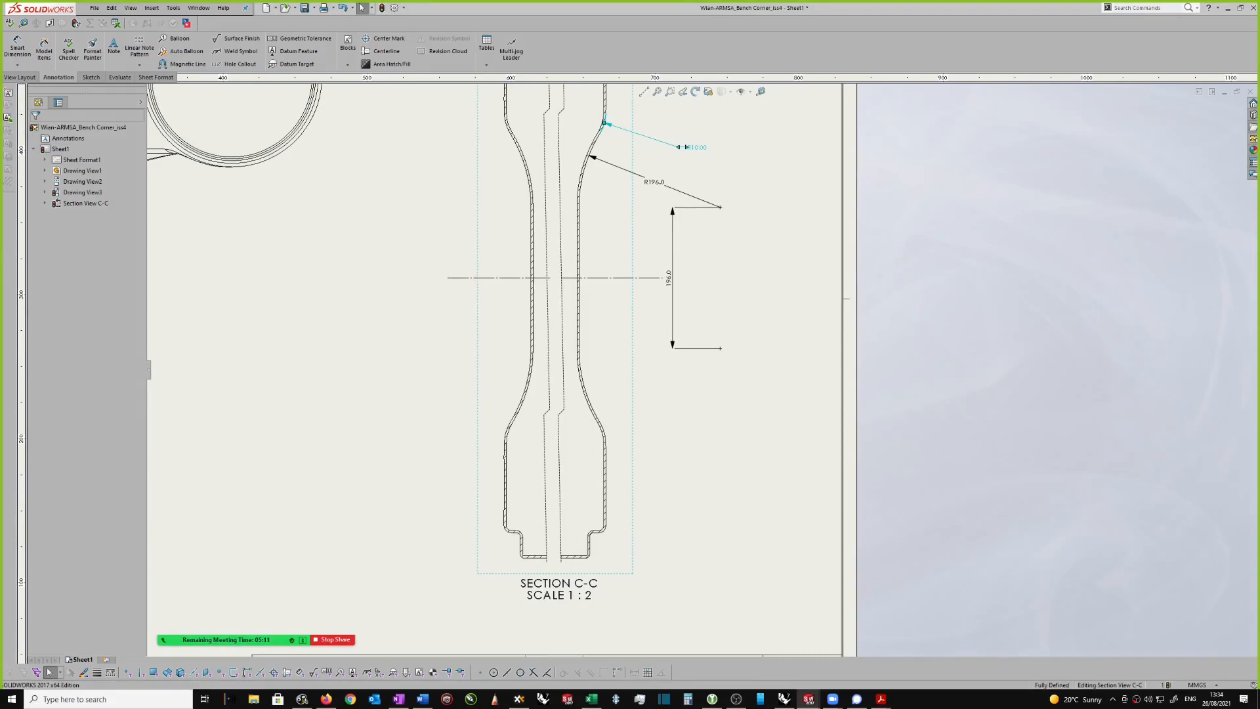
{"action": "left_click", "coordinate": [512, 51]}
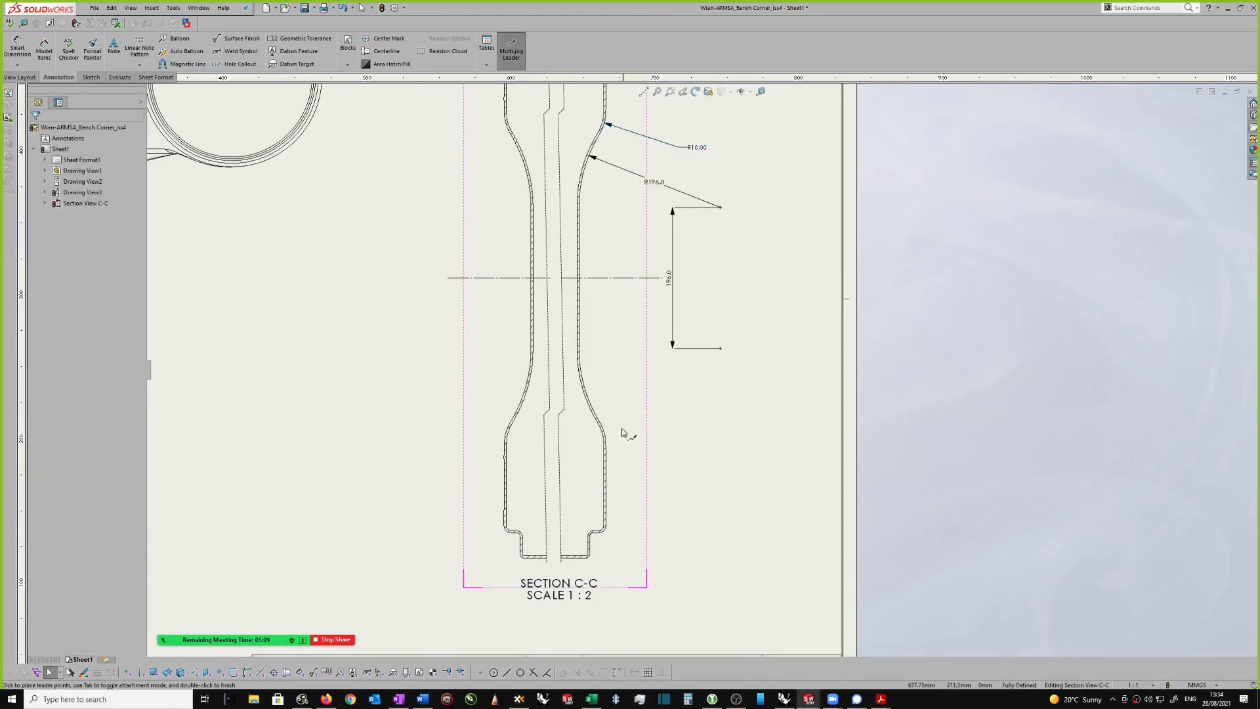
{"action": "left_click", "coordinate": [604, 426]}
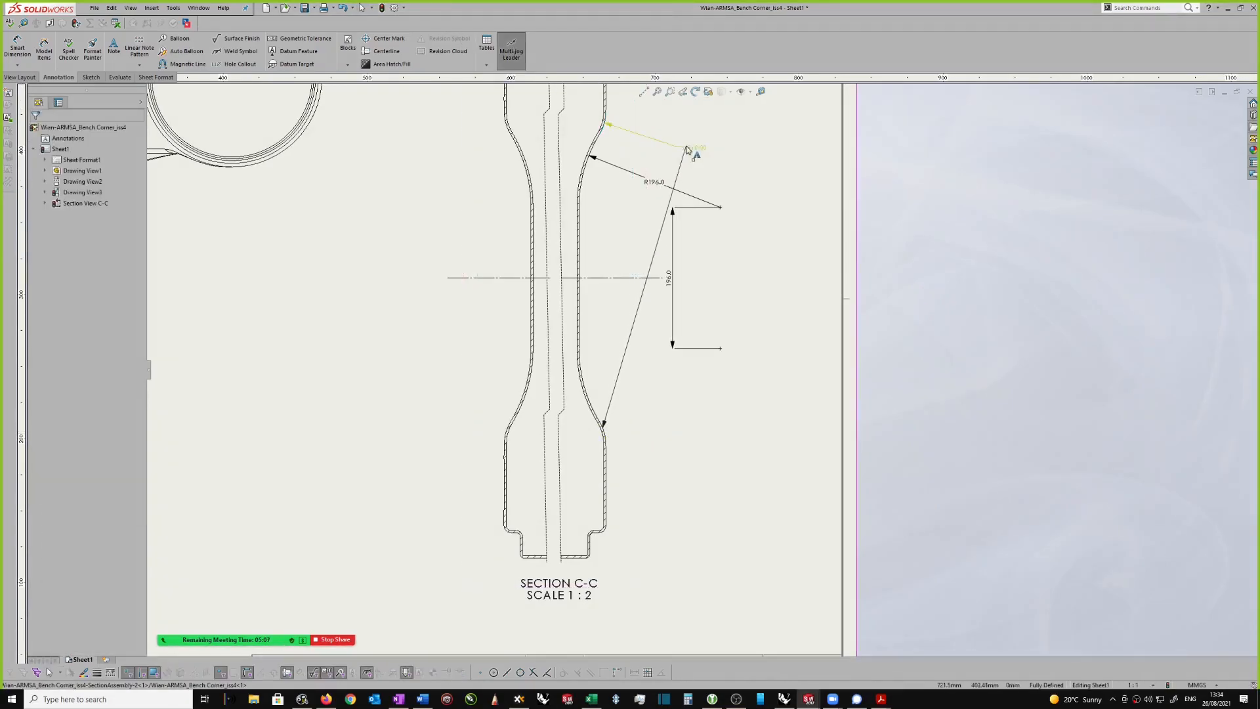
{"action": "left_click", "coordinate": [688, 153]}
Step: Place the R10.00 note midway between its two leader targets and shift the 196.0 and R196.0 dimensions slightly to make room
{"action": "left_click_drag", "start_coordinate": [696, 153], "coordinate": [686, 247]}
{"action": "left_click", "coordinate": [681, 226]}
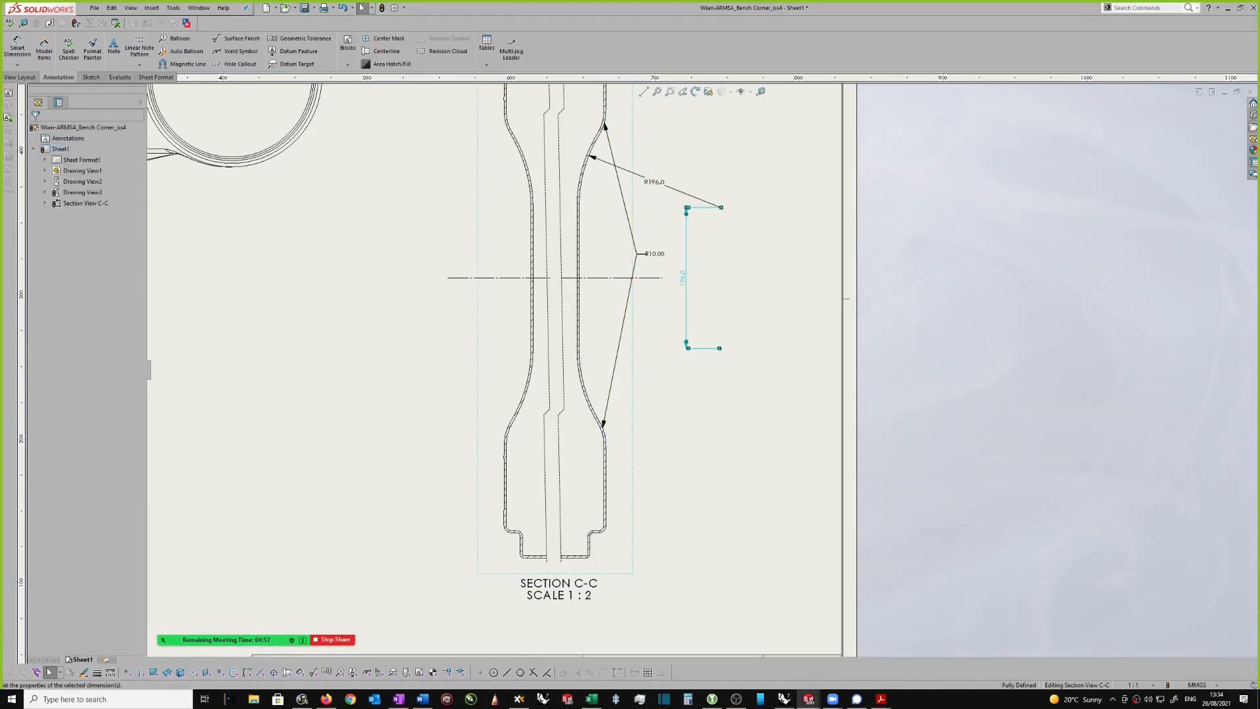
{"action": "left_click", "coordinate": [650, 182]}
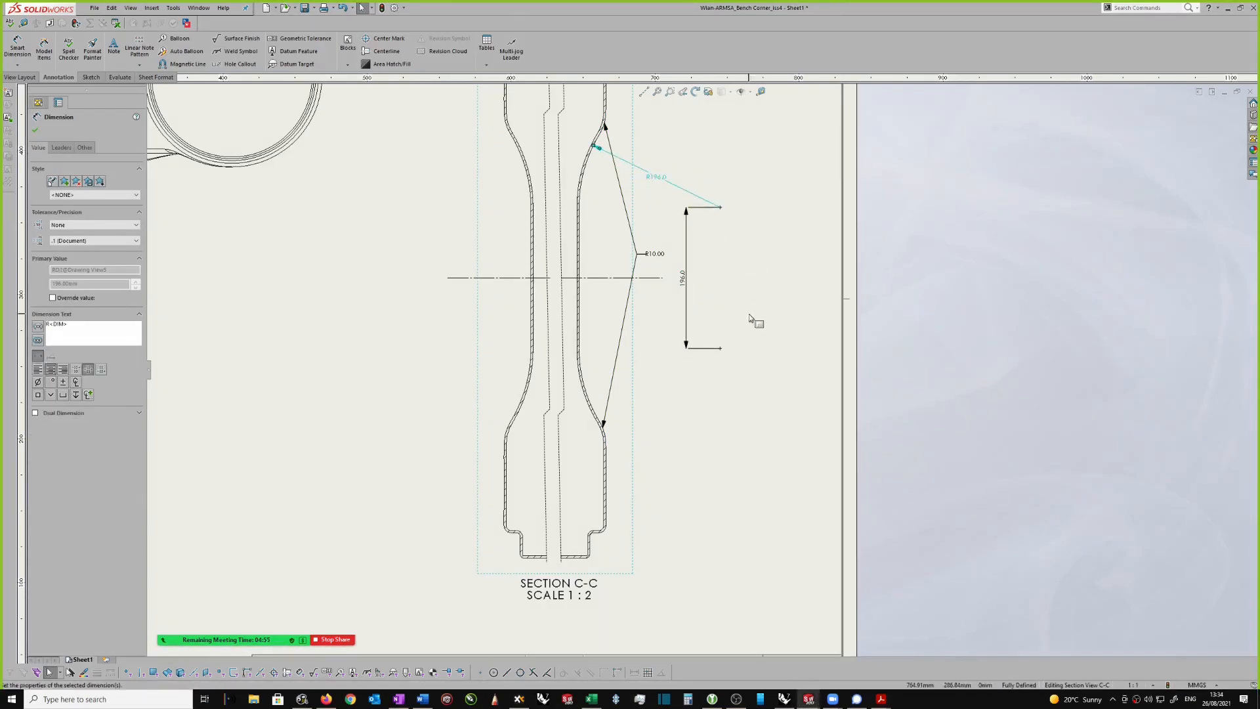
{"action": "left_click", "coordinate": [720, 360]}
Step: Add radius dimensions to the shoulder fillet and the bottom outer corner on the right side of section view C-C's lower neck
{"action": "scroll", "coordinate": [716, 364], "scroll_direction": "up", "scroll_amount": 2}
{"action": "scroll", "coordinate": [657, 486], "scroll_direction": "down", "scroll_amount": 3}
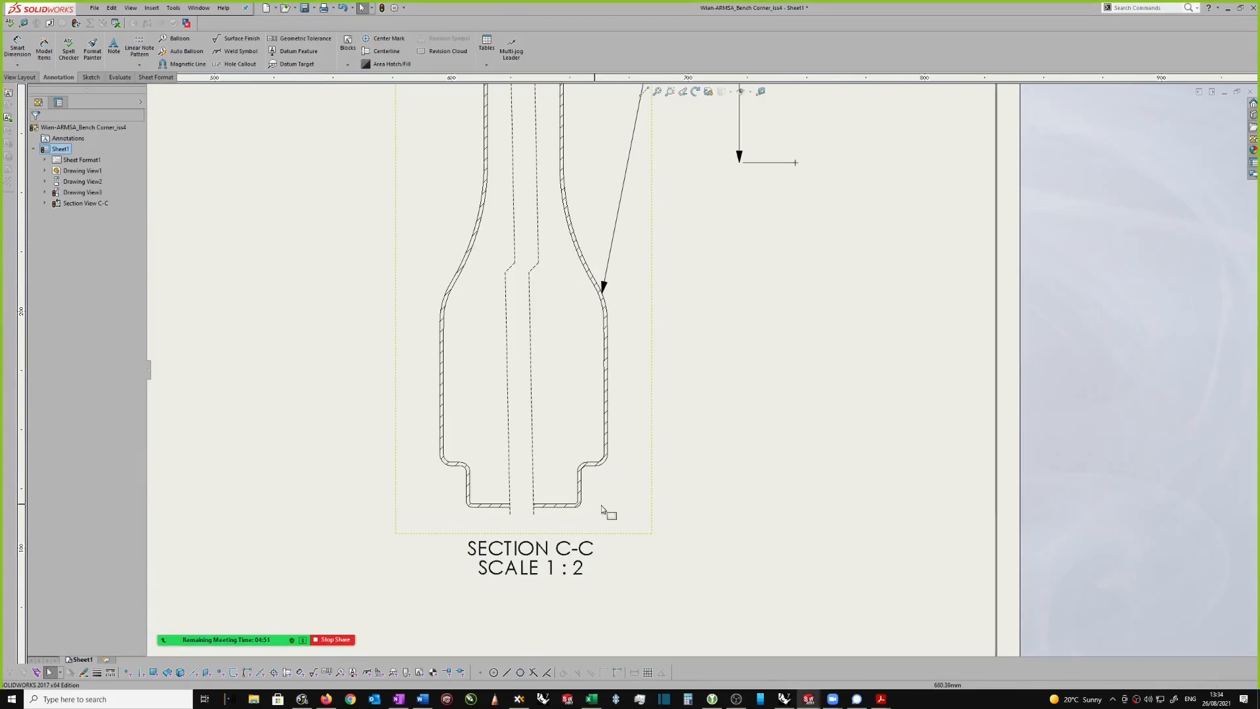
{"action": "scroll", "coordinate": [656, 509], "scroll_direction": "down", "scroll_amount": 1}
{"action": "right_click_drag", "start_coordinate": [719, 482], "coordinate": [727, 369]}
{"action": "scroll", "coordinate": [683, 437], "scroll_direction": "down", "scroll_amount": 2}
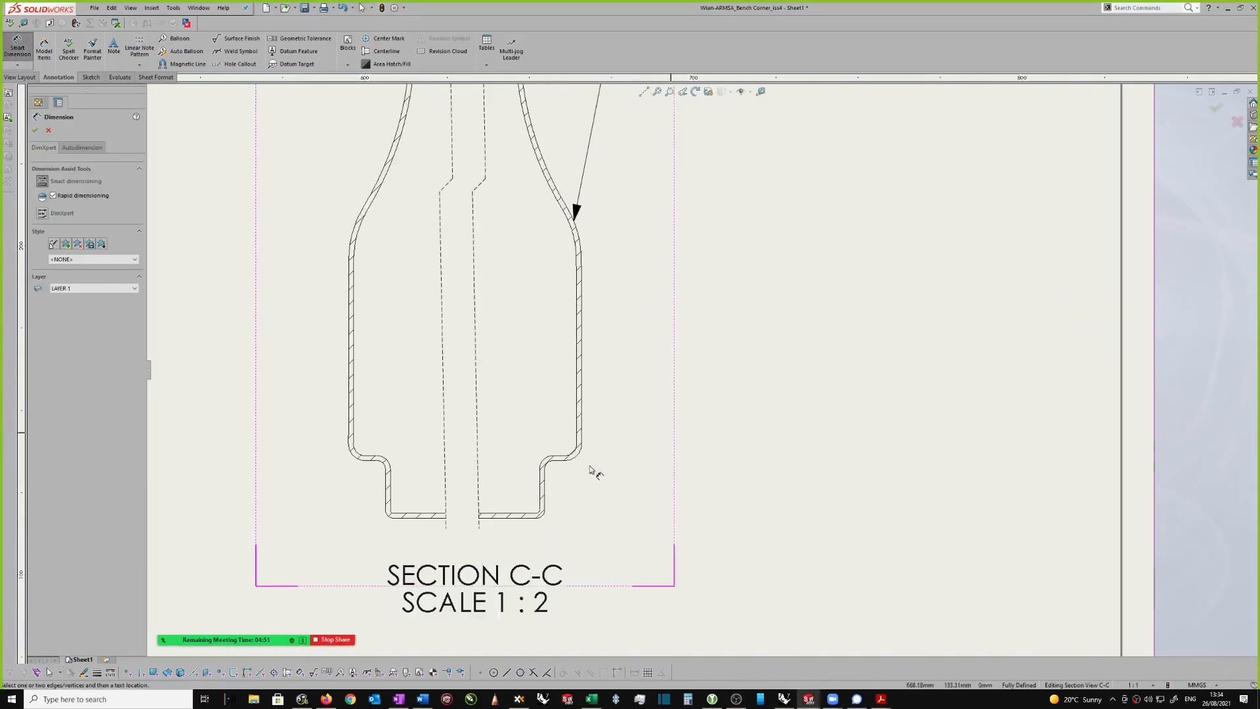
{"action": "left_click", "coordinate": [548, 466]}
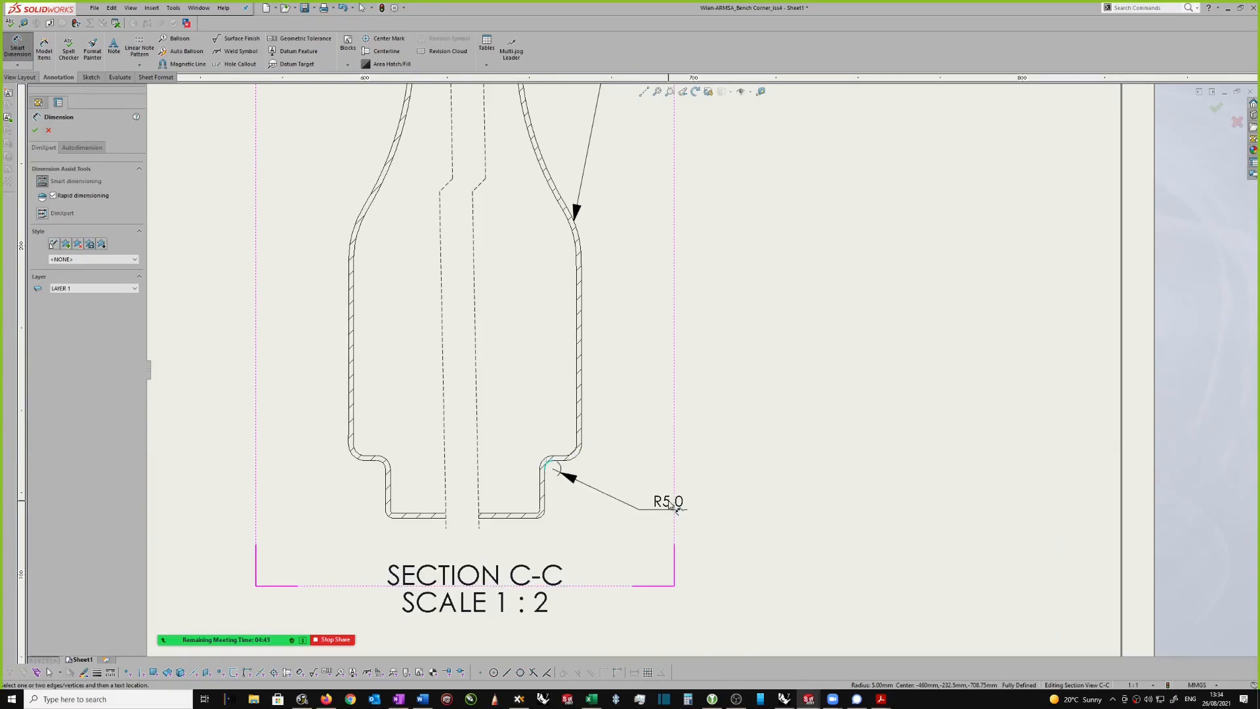
{"action": "left_click", "coordinate": [662, 511]}
{"action": "left_click", "coordinate": [542, 519]}
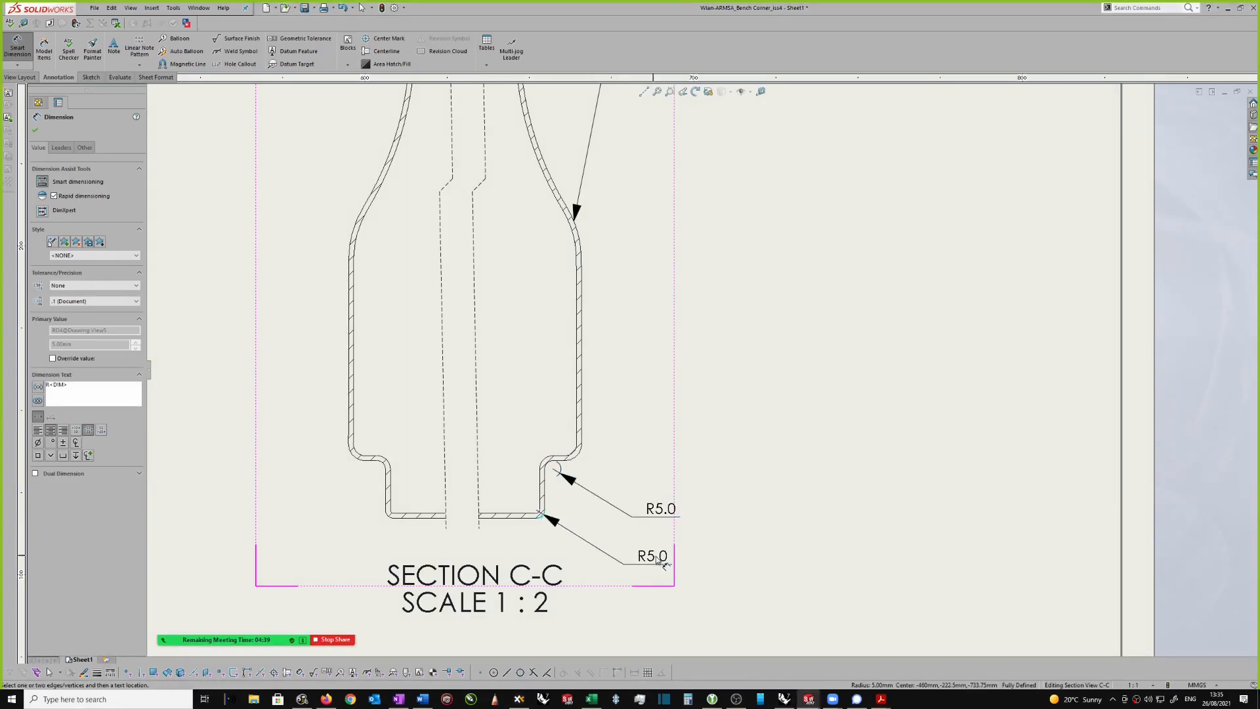
{"action": "left_click", "coordinate": [656, 558]}
{"action": "key", "text": "Escape"}
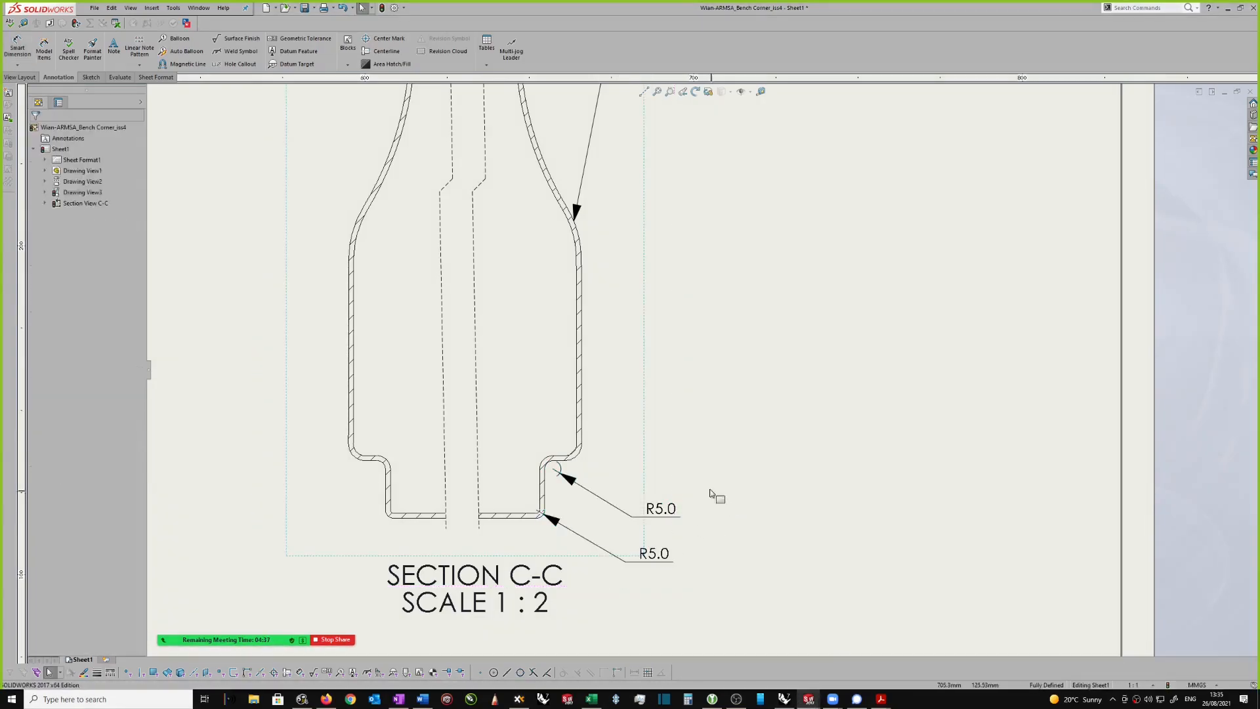
Step: Set the arrowheads of both lower-neck R5.0 dimensions in section view C-C to inside and move the lower dimension further from the neck
{"action": "scroll", "coordinate": [711, 500], "scroll_direction": "down", "scroll_amount": 3}
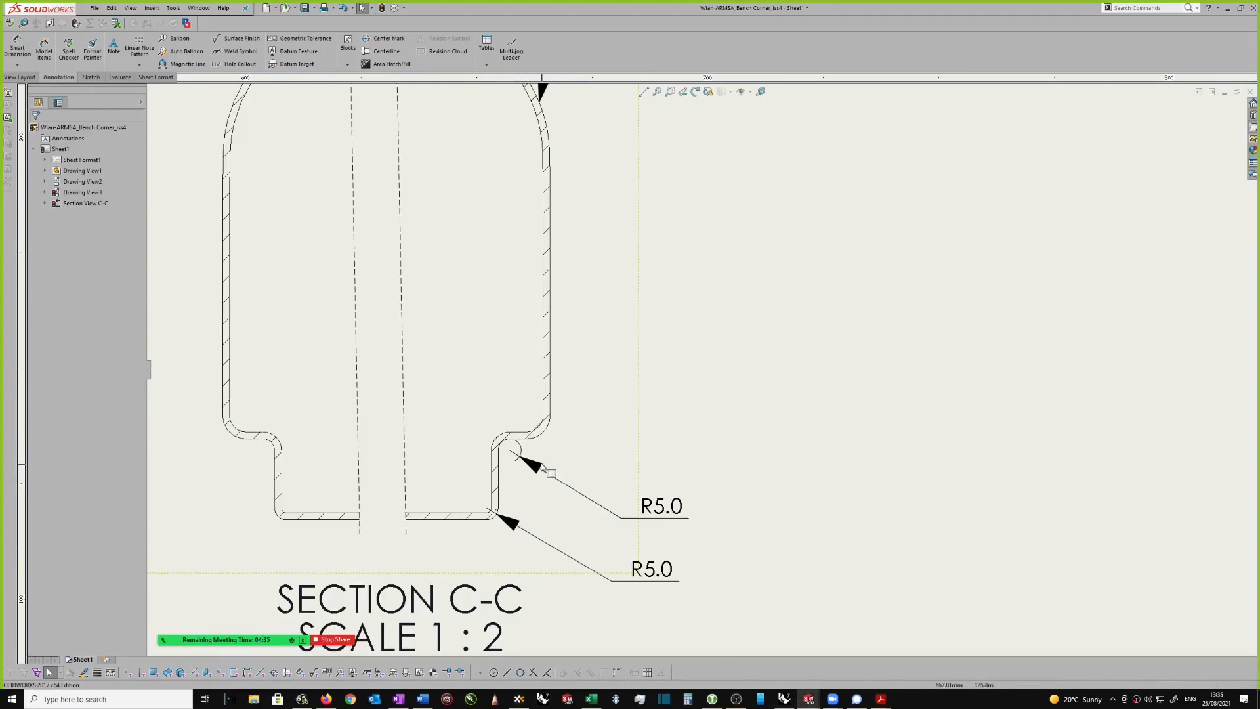
{"action": "scroll", "coordinate": [542, 465], "scroll_direction": "up", "scroll_amount": 1}
{"action": "scroll", "coordinate": [563, 443], "scroll_direction": "down", "scroll_amount": 1}
{"action": "left_click", "coordinate": [707, 492]}
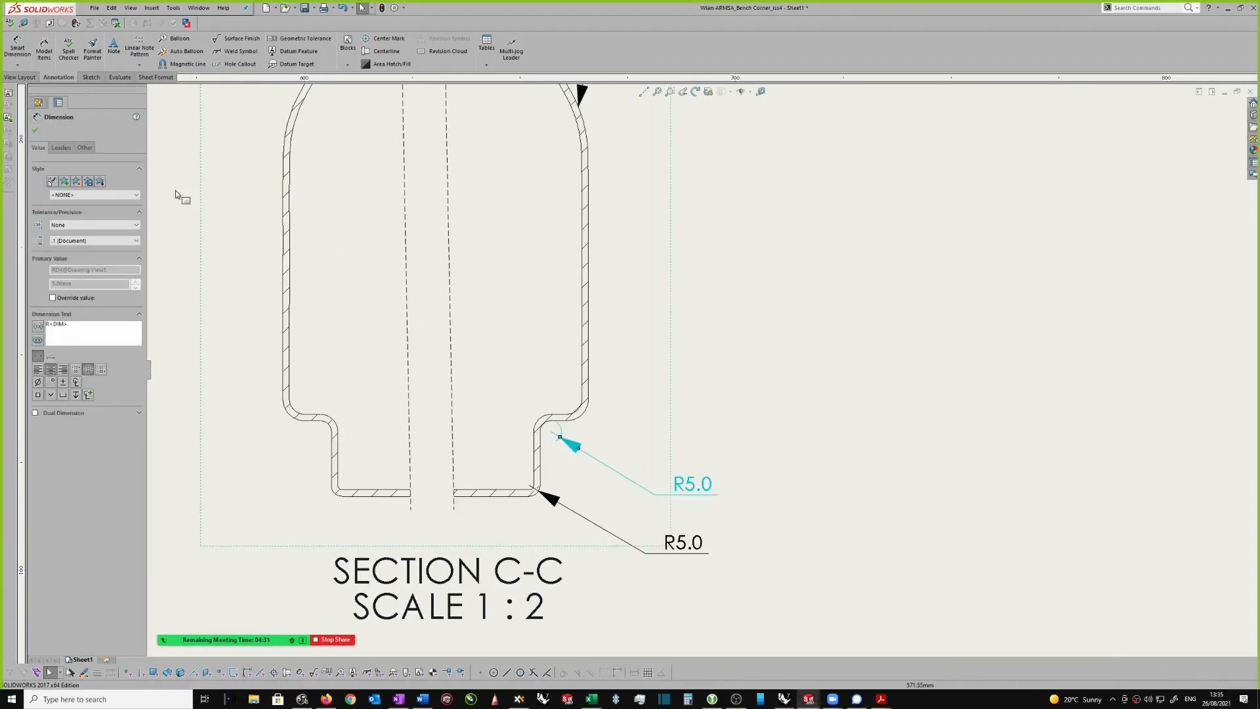
{"action": "left_click", "coordinate": [61, 147]}
{"action": "left_click", "coordinate": [70, 182]}
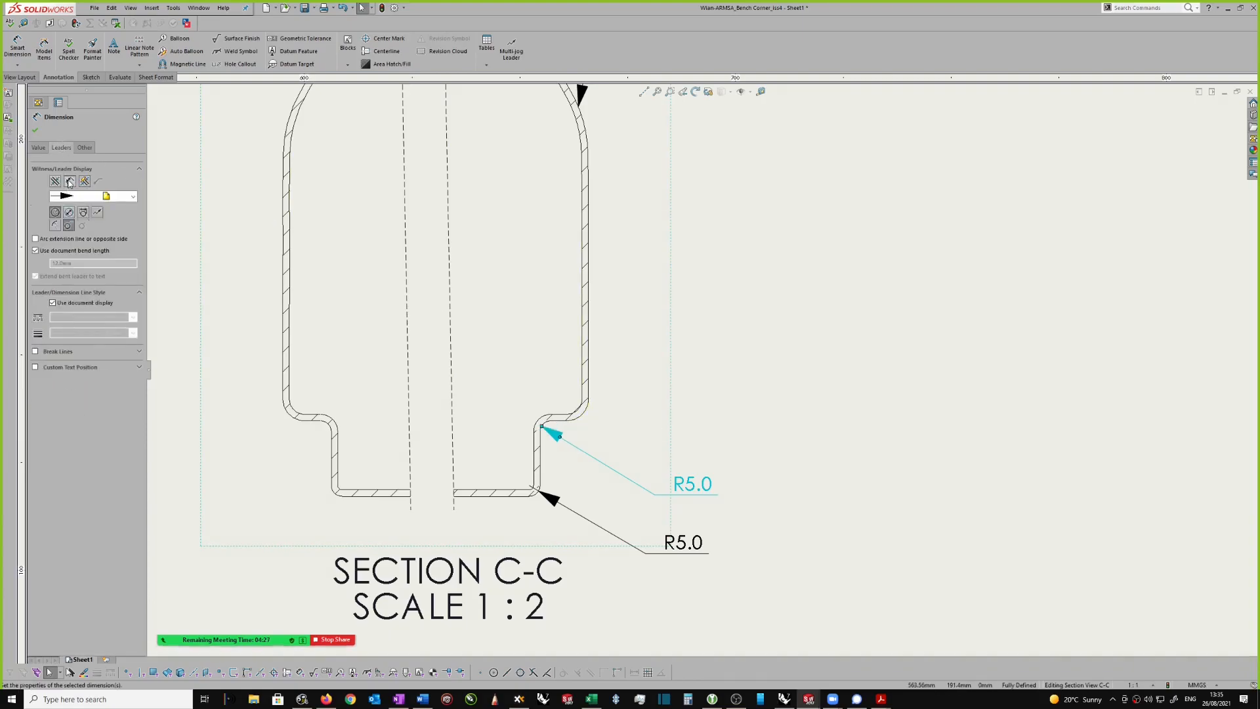
{"action": "left_click", "coordinate": [694, 553]}
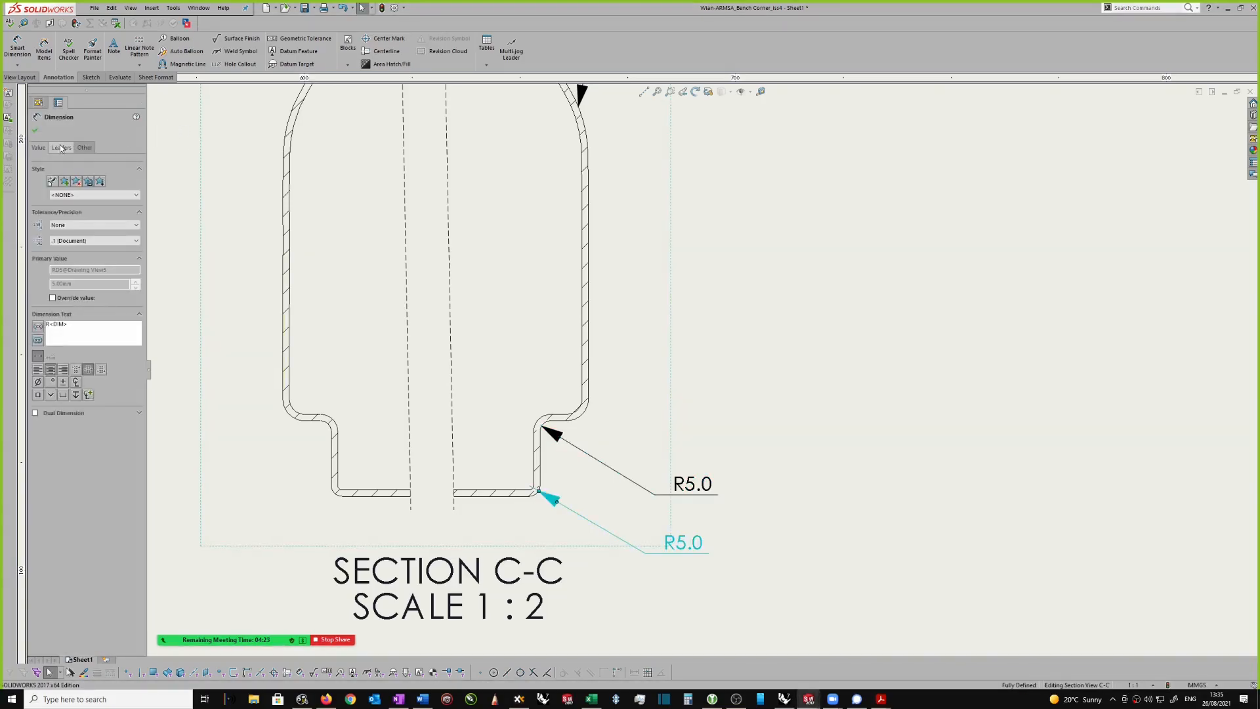
{"action": "left_click", "coordinate": [68, 183]}
{"action": "left_click", "coordinate": [36, 132]}
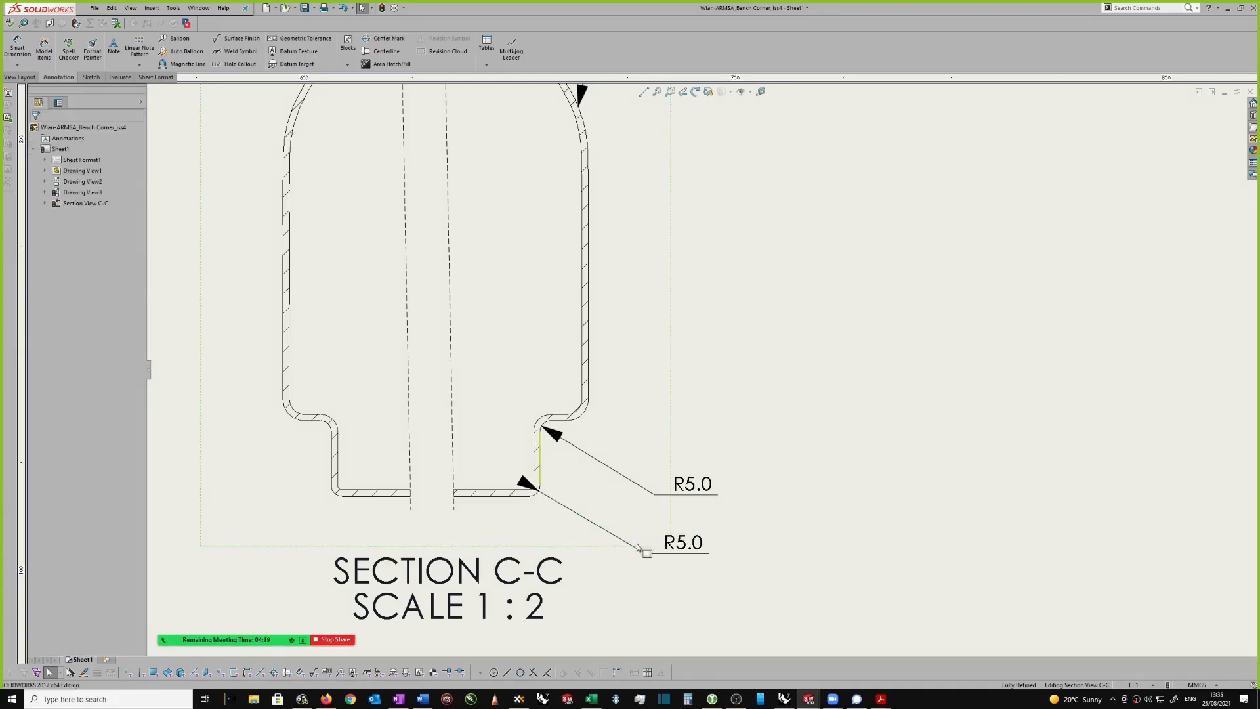
{"action": "left_click_drag", "start_coordinate": [683, 542], "coordinate": [721, 584]}
{"action": "left_click", "coordinate": [633, 425]}
Step: Add a radius dimension to the lower right outer corner of the body in section view C-C, above the R5.0 dimensions
{"action": "right_click_drag", "start_coordinate": [789, 367], "coordinate": [783, 313]}
{"action": "left_click", "coordinate": [584, 417]}
{"action": "left_click", "coordinate": [687, 435]}
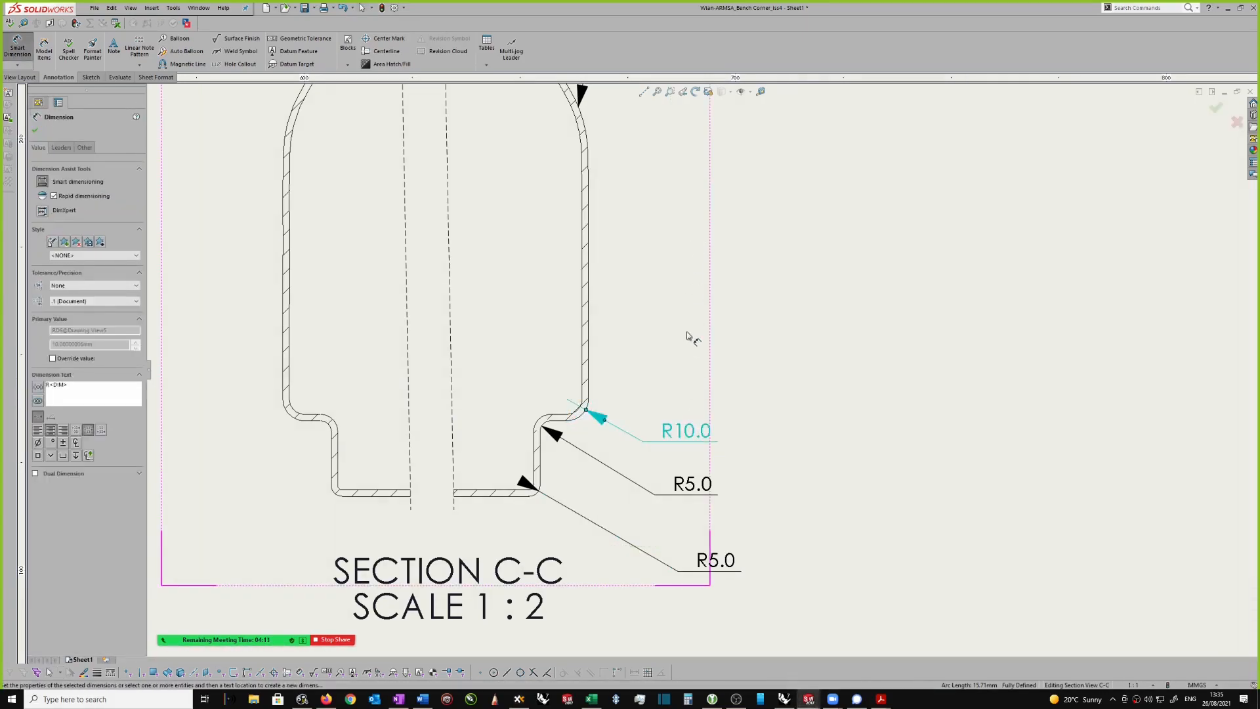
Step: Add a radius dimension to the body's upper right outer corner, just below the upper neck in section view C-C
{"action": "scroll", "coordinate": [687, 329], "scroll_direction": "up", "scroll_amount": 8}
{"action": "scroll", "coordinate": [725, 195], "scroll_direction": "down", "scroll_amount": 5}
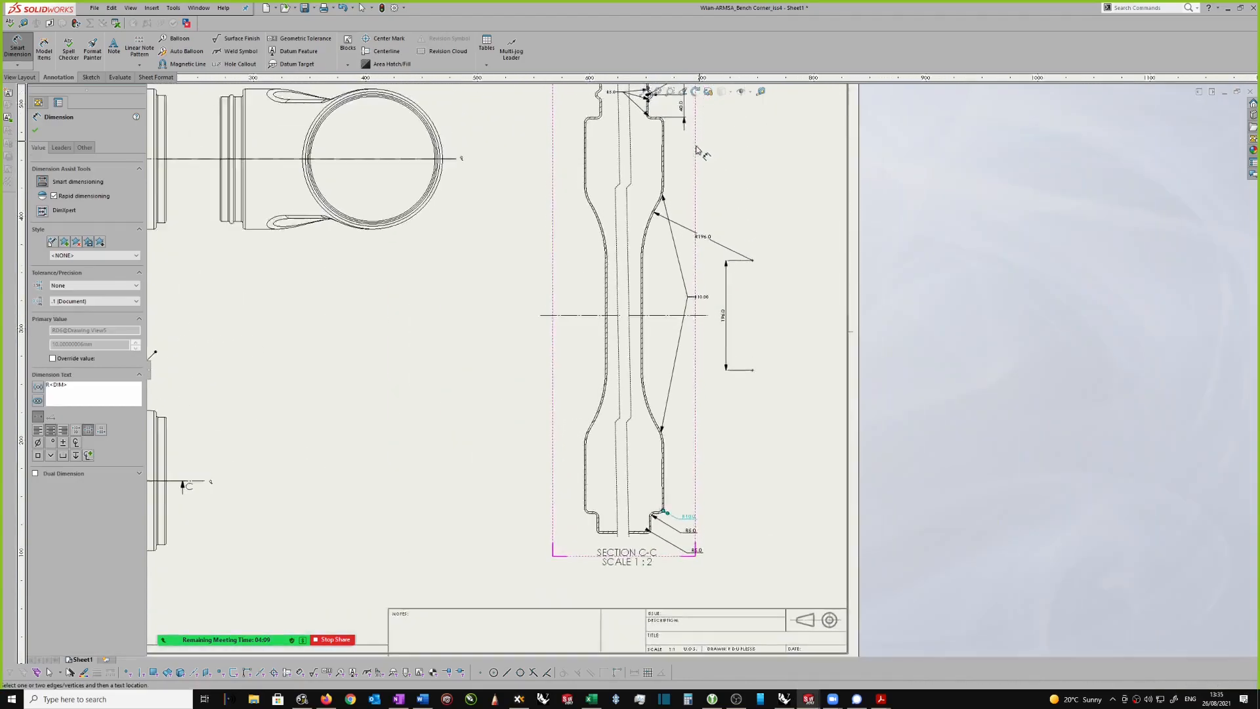
{"action": "scroll", "coordinate": [617, 242], "scroll_direction": "down", "scroll_amount": 2}
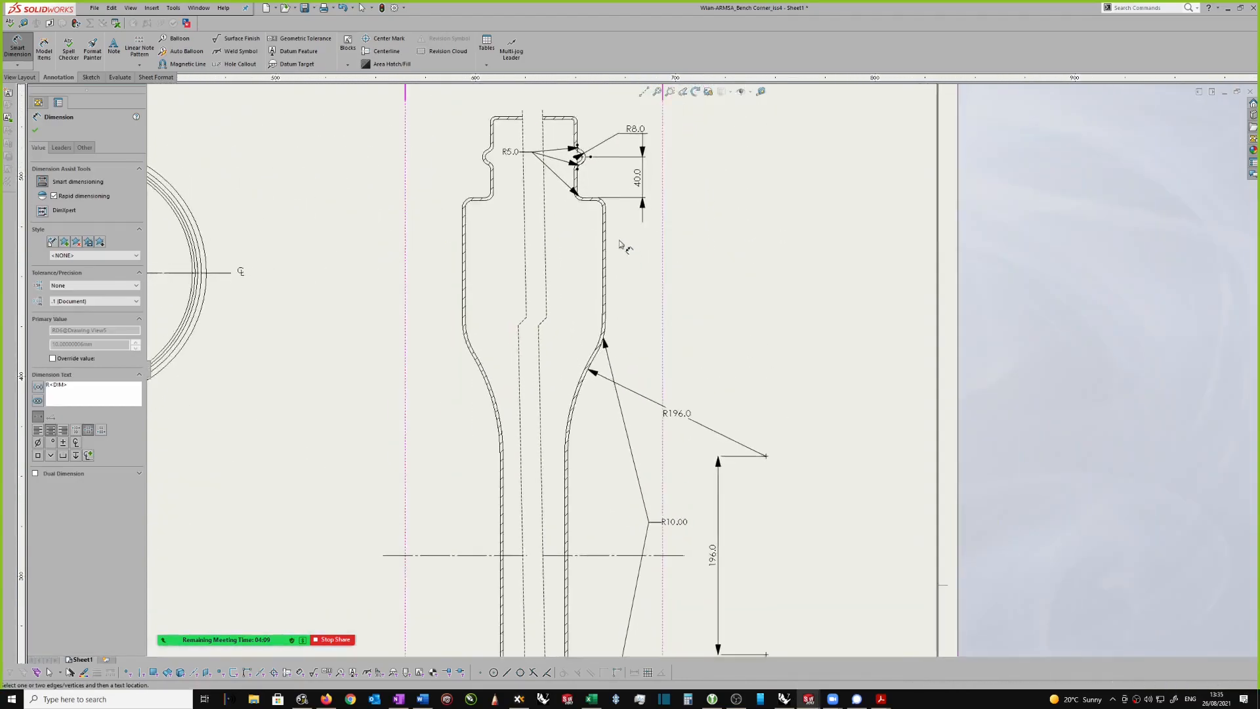
{"action": "left_click", "coordinate": [603, 201]}
{"action": "left_click", "coordinate": [690, 162]}
{"action": "left_click", "coordinate": [715, 241]}
{"action": "scroll", "coordinate": [715, 243], "scroll_direction": "up", "scroll_amount": 3}
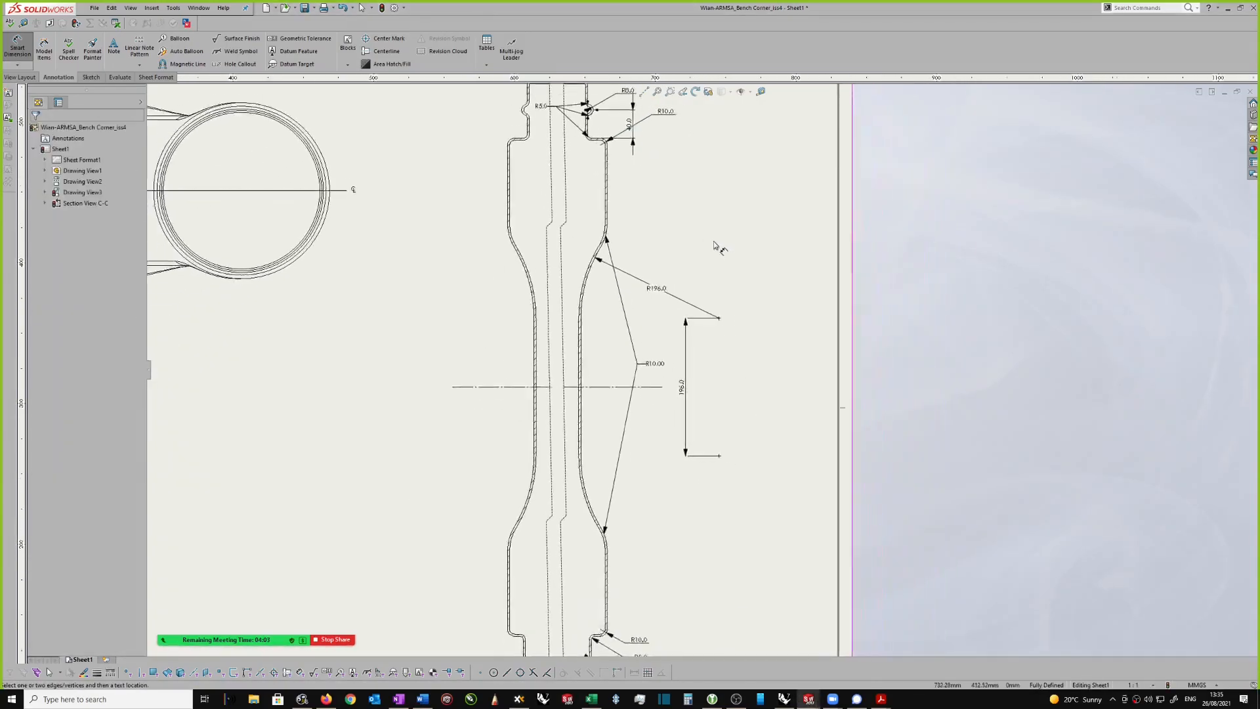
Step: Try to dimension the lower neck's height in section view C-C from its bottom edge to the shoulder
{"action": "scroll", "coordinate": [642, 331], "scroll_direction": "down", "scroll_amount": 3}
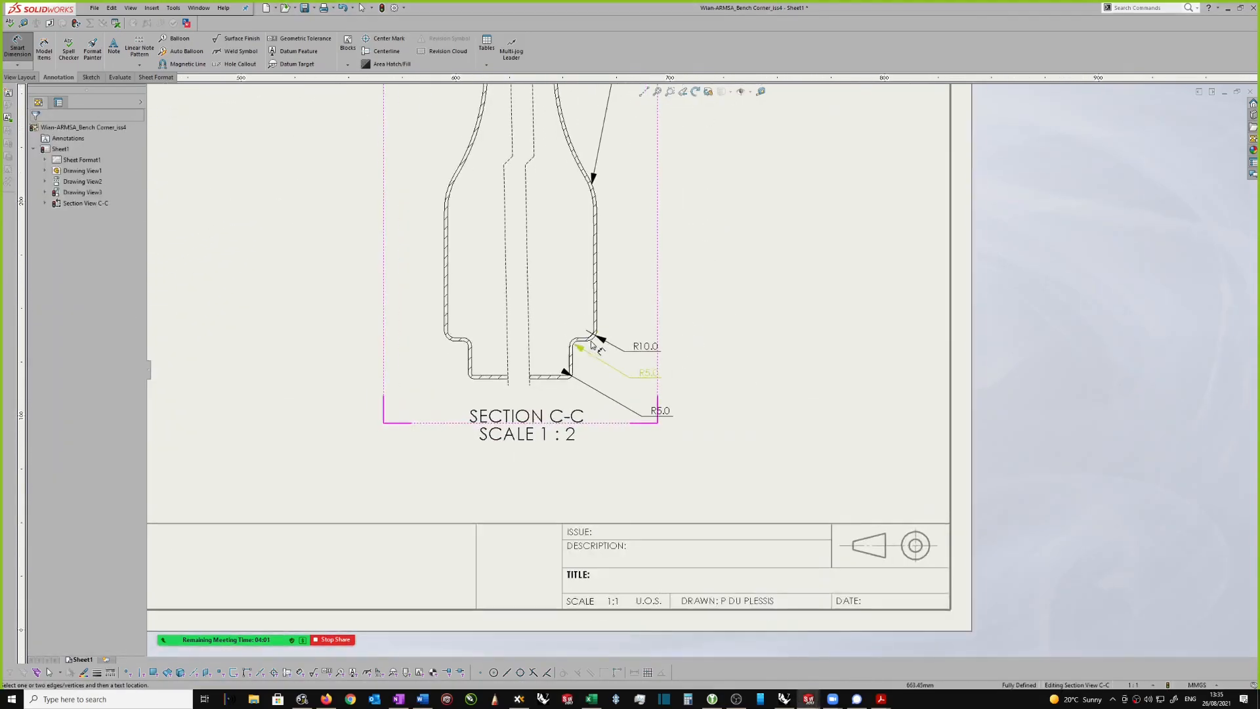
{"action": "scroll", "coordinate": [583, 340], "scroll_direction": "down", "scroll_amount": 4}
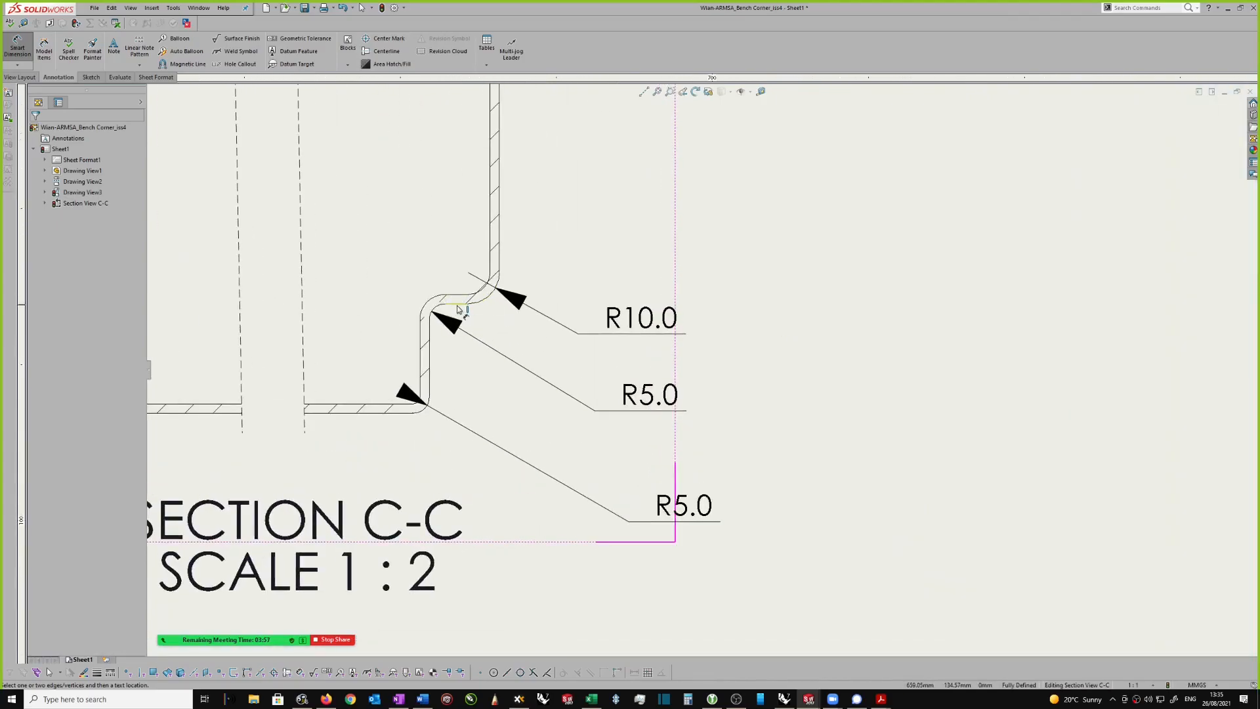
{"action": "left_click", "coordinate": [395, 412]}
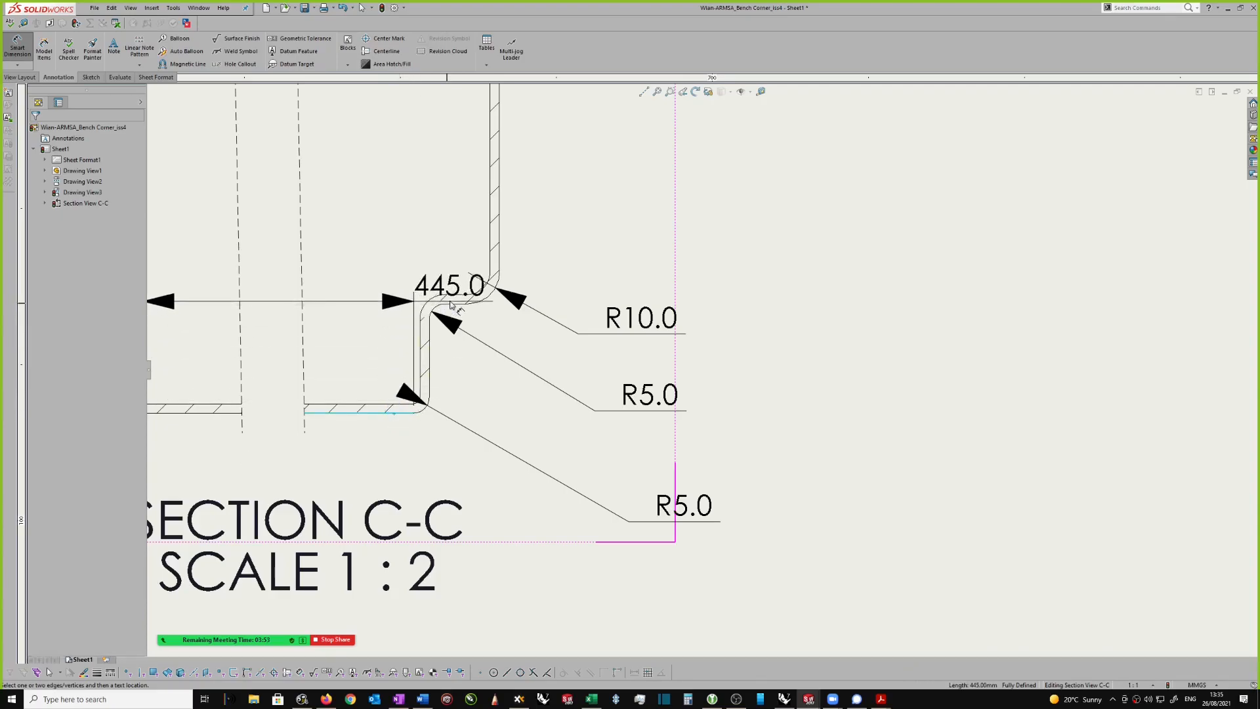
{"action": "left_click", "coordinate": [459, 307]}
{"action": "scroll", "coordinate": [499, 304], "scroll_direction": "up", "scroll_amount": 1}
{"action": "key", "text": "Escape"}
{"action": "left_click", "coordinate": [501, 305]}
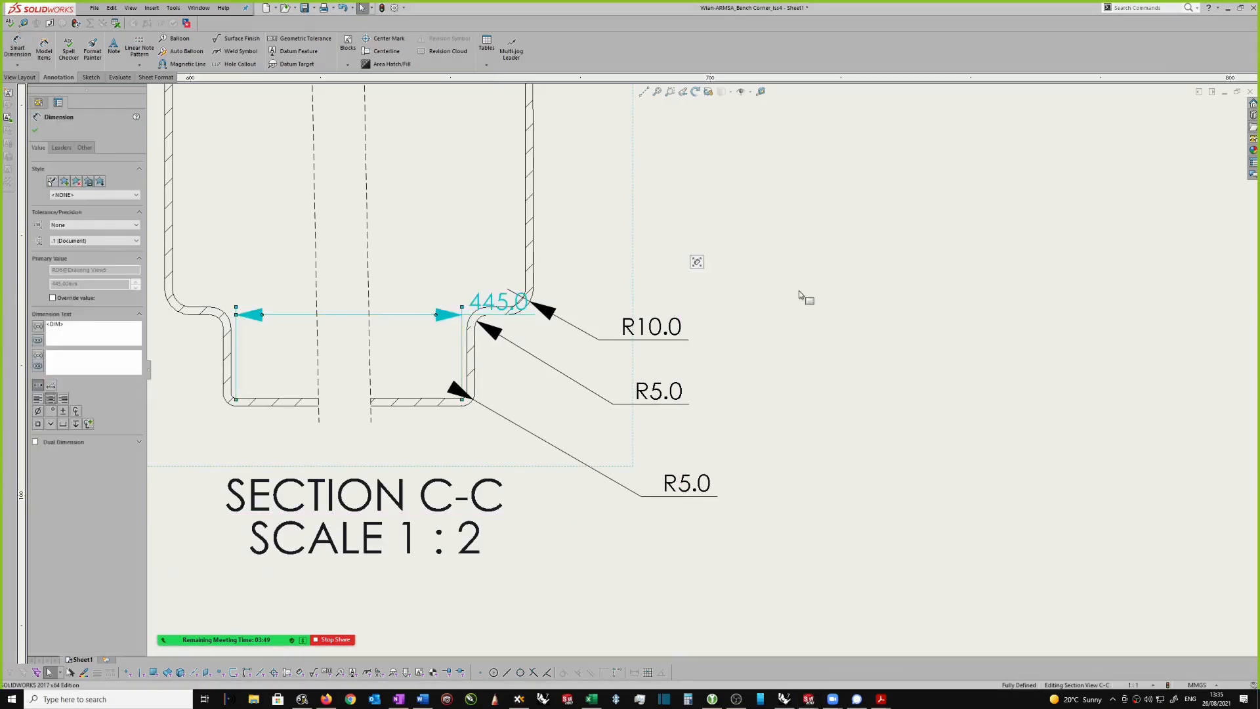
{"action": "key", "text": "Delete"}
Step: Dimension the lower neck's height between the shoulder edge and the bottom edge, placing it to the right of the radius dimensions
{"action": "right_click_drag", "start_coordinate": [780, 335], "coordinate": [731, 245]}
{"action": "scroll", "coordinate": [509, 307], "scroll_direction": "down", "scroll_amount": 1}
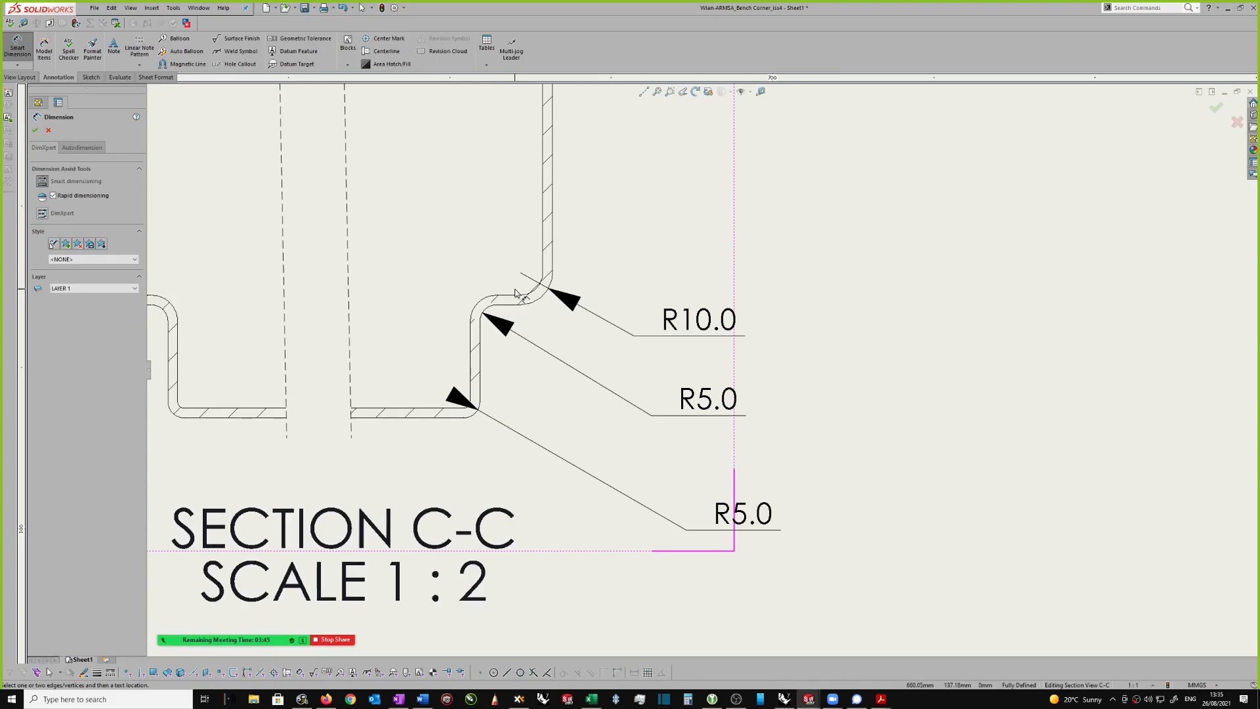
{"action": "left_click", "coordinate": [516, 306]}
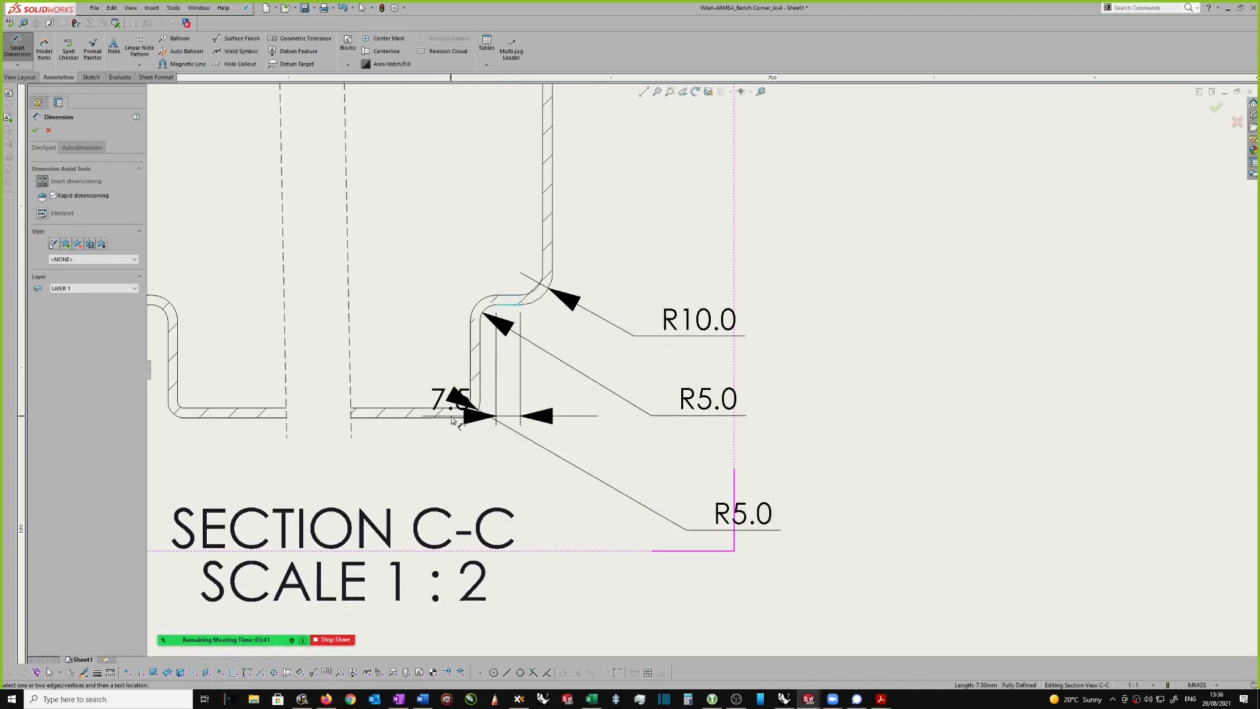
{"action": "left_click", "coordinate": [451, 417]}
{"action": "scroll", "coordinate": [701, 367], "scroll_direction": "up", "scroll_amount": 1}
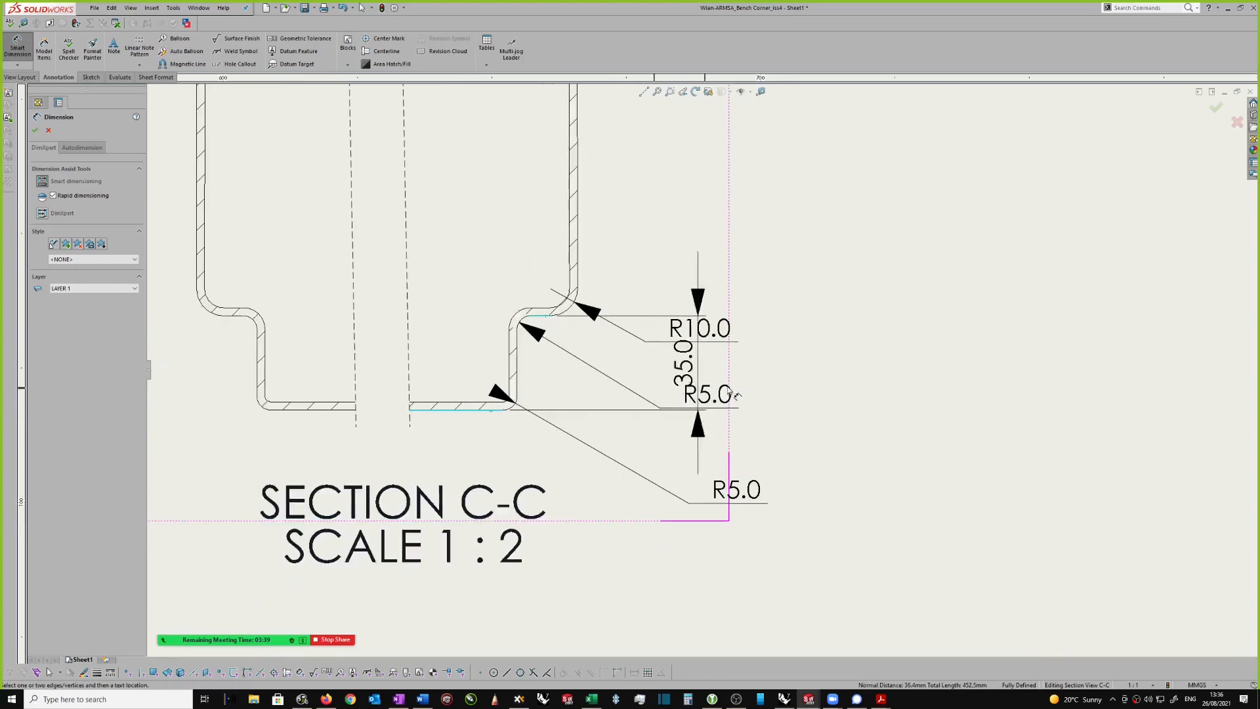
{"action": "left_click", "coordinate": [824, 358]}
{"action": "scroll", "coordinate": [766, 247], "scroll_direction": "up", "scroll_amount": 5}
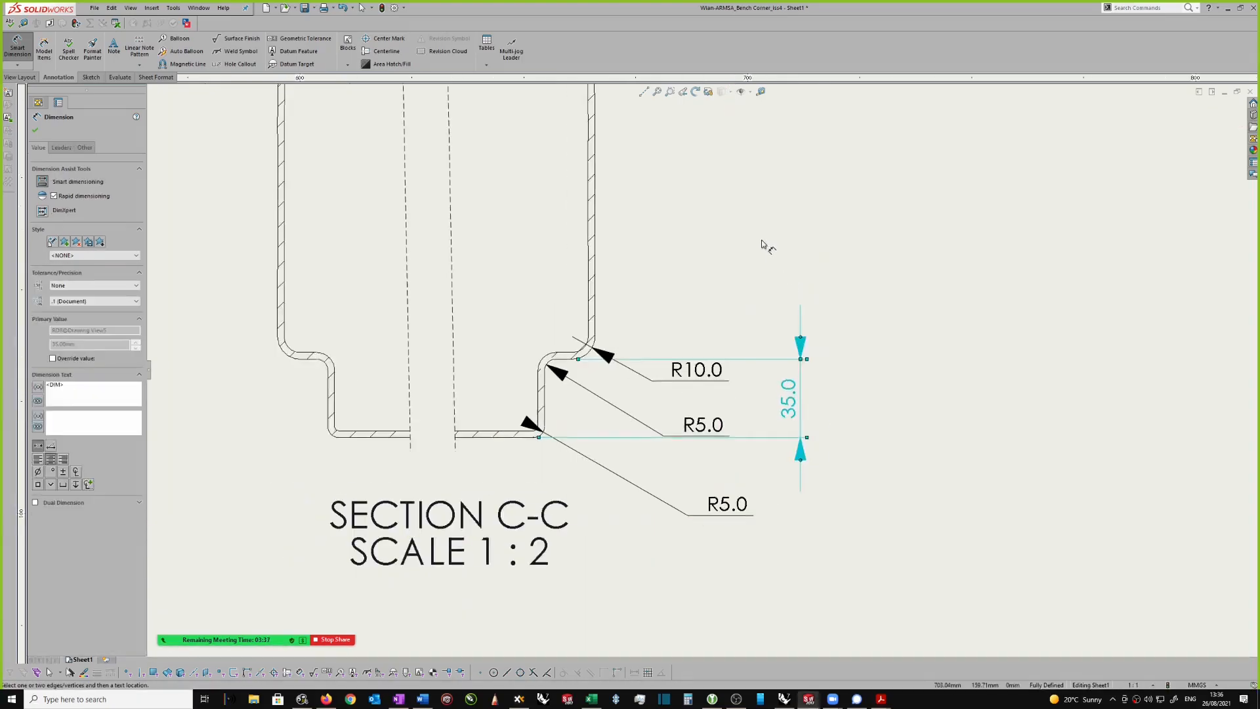
Step: Dimension the upper neck's height from the shoulder to the top edge, and move the nearby R10.0 dimension above the neck
{"action": "scroll", "coordinate": [762, 242], "scroll_direction": "down", "scroll_amount": 3}
{"action": "scroll", "coordinate": [763, 243], "scroll_direction": "up", "scroll_amount": 3}
{"action": "scroll", "coordinate": [757, 244], "scroll_direction": "down", "scroll_amount": 3}
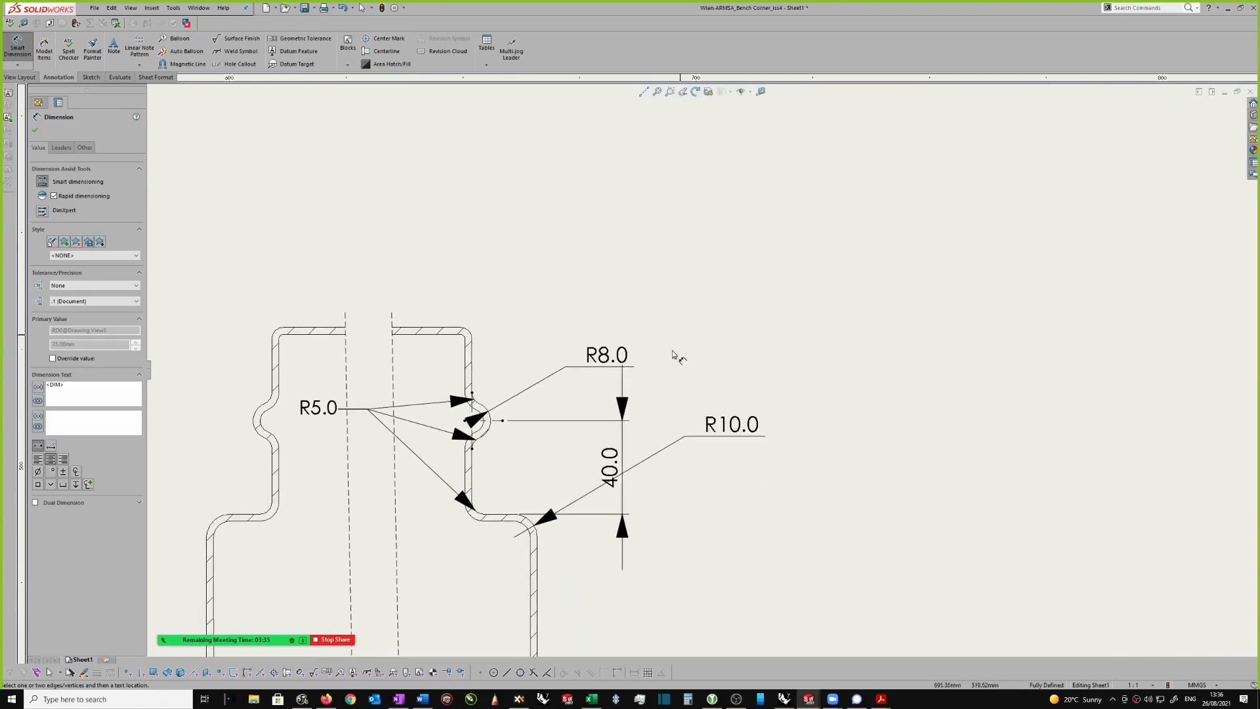
{"action": "left_click", "coordinate": [501, 474]}
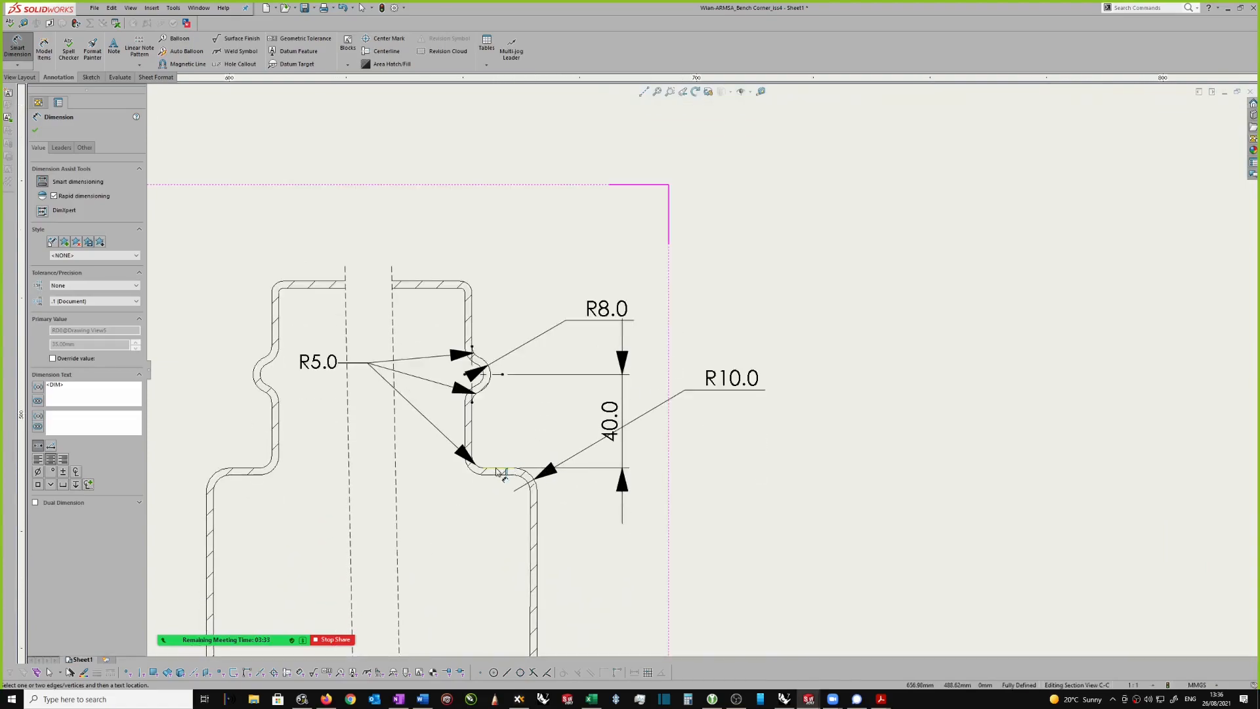
{"action": "left_click", "coordinate": [447, 283]}
{"action": "scroll", "coordinate": [774, 375], "scroll_direction": "up", "scroll_amount": 1}
{"action": "left_click", "coordinate": [763, 374]}
{"action": "key", "text": "Escape"}
{"action": "mouse_move", "coordinate": [692, 351]}
{"action": "left_mouse_down"}
{"action": "mouse_move", "coordinate": [792, 212]}
{"action": "mouse_move", "coordinate": [748, 199]}
{"action": "left_mouse_up"}
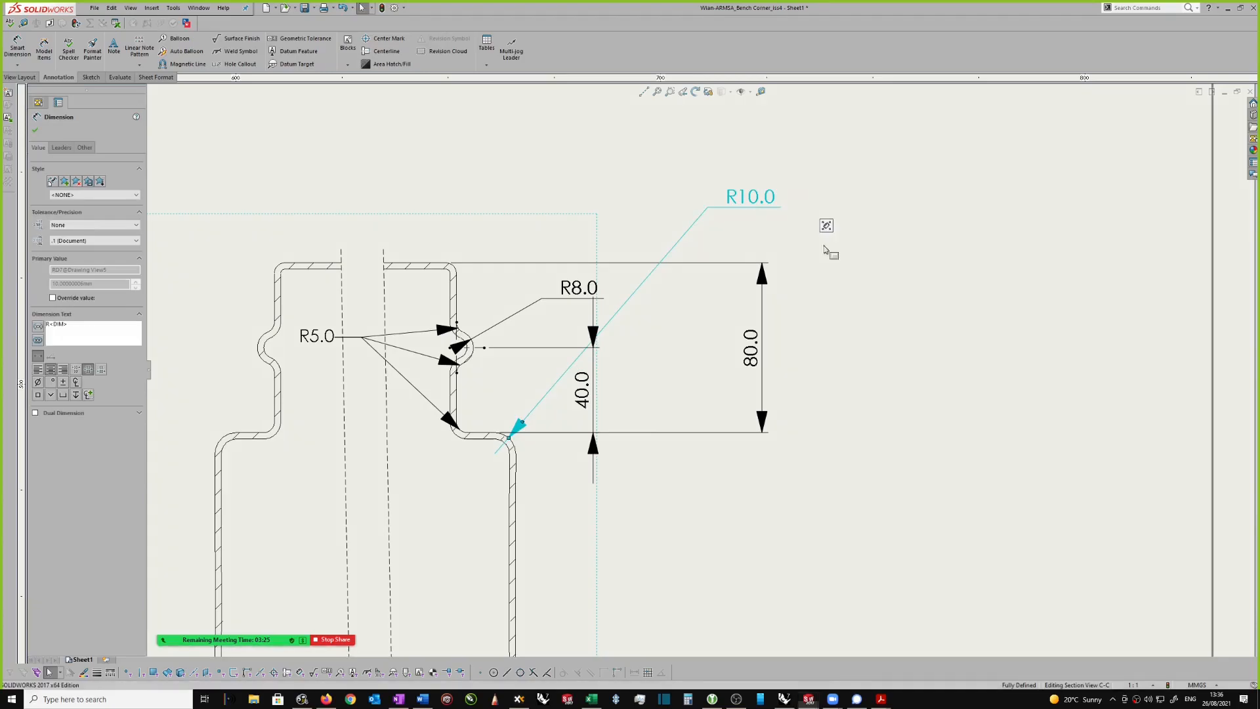
{"action": "left_click", "coordinate": [818, 259]}
Step: Add a radius dimension to the elbow's curved centreline in the lower left view, placing it outside the bend
{"action": "scroll", "coordinate": [811, 265], "scroll_direction": "up", "scroll_amount": 1}
{"action": "scroll", "coordinate": [812, 269], "scroll_direction": "up", "scroll_amount": 3}
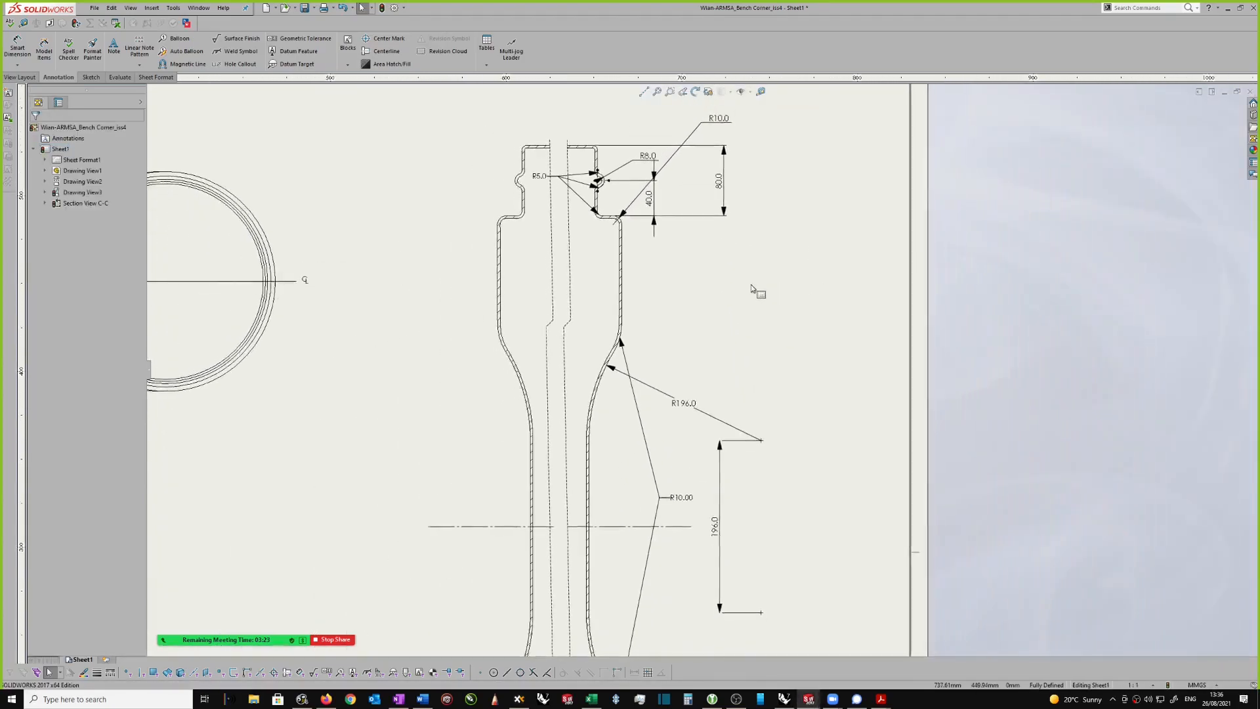
{"action": "scroll", "coordinate": [737, 294], "scroll_direction": "up", "scroll_amount": 5}
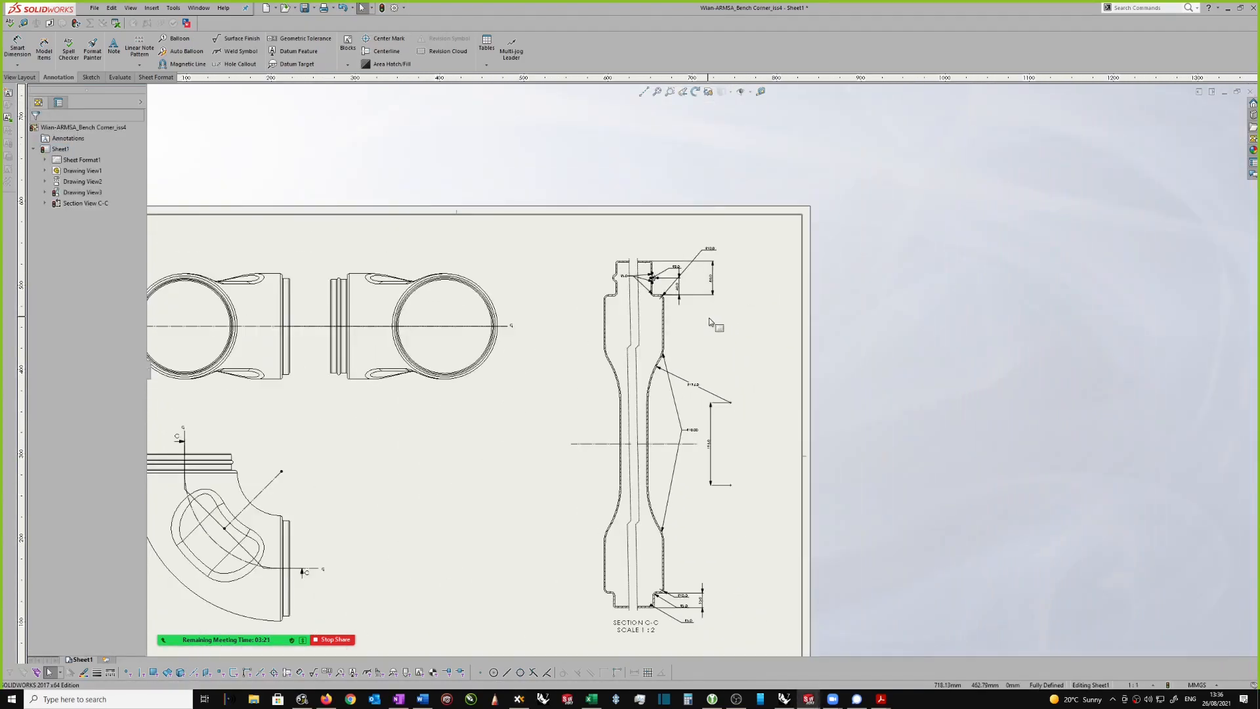
{"action": "scroll", "coordinate": [714, 324], "scroll_direction": "down", "scroll_amount": 2}
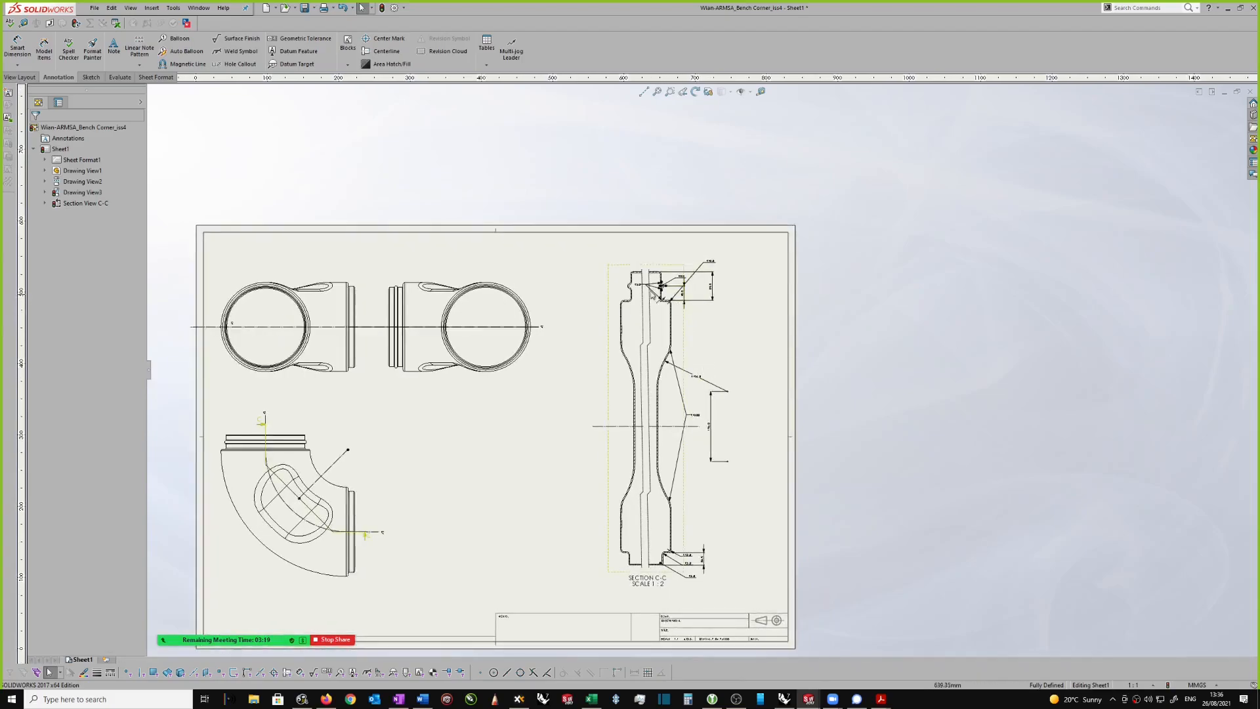
{"action": "scroll", "coordinate": [697, 346], "scroll_direction": "down", "scroll_amount": 1}
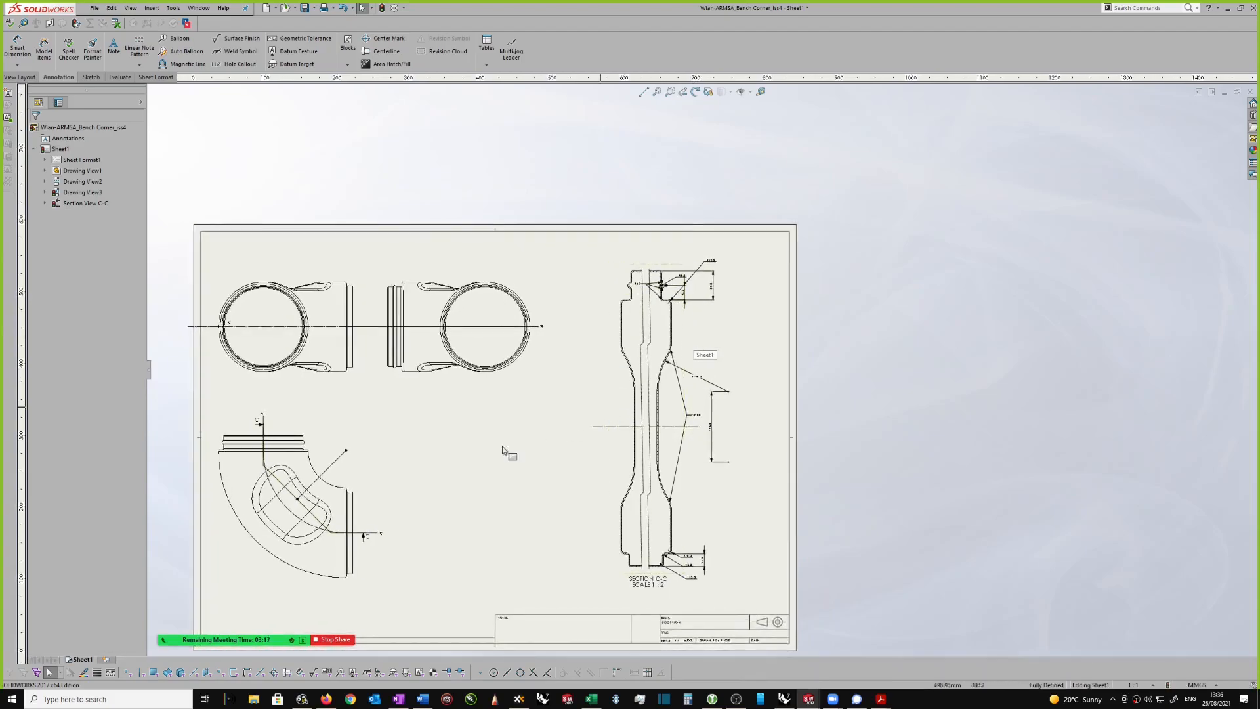
{"action": "scroll", "coordinate": [388, 443], "scroll_direction": "down", "scroll_amount": 1}
{"action": "scroll", "coordinate": [389, 446], "scroll_direction": "down", "scroll_amount": 4}
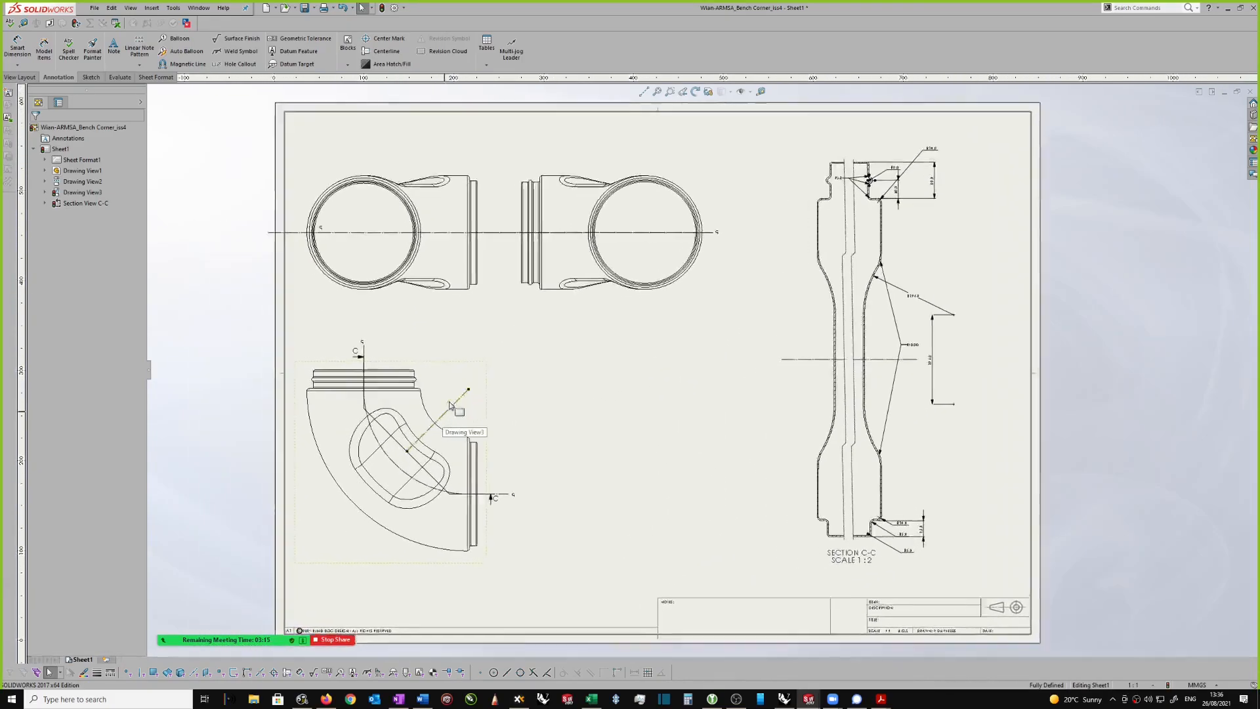
{"action": "scroll", "coordinate": [502, 403], "scroll_direction": "down", "scroll_amount": 2}
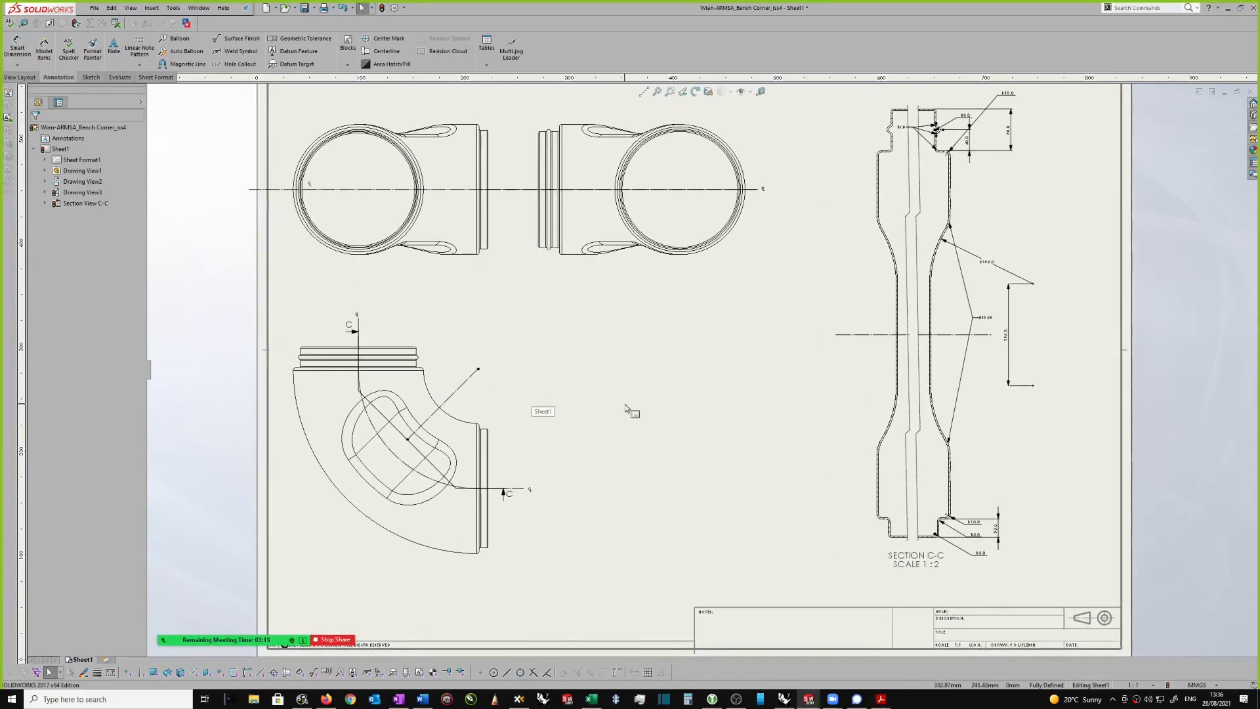
{"action": "right_click_drag", "start_coordinate": [517, 380], "coordinate": [517, 353]}
{"action": "scroll", "coordinate": [422, 445], "scroll_direction": "down", "scroll_amount": 2}
{"action": "left_click", "coordinate": [419, 444]}
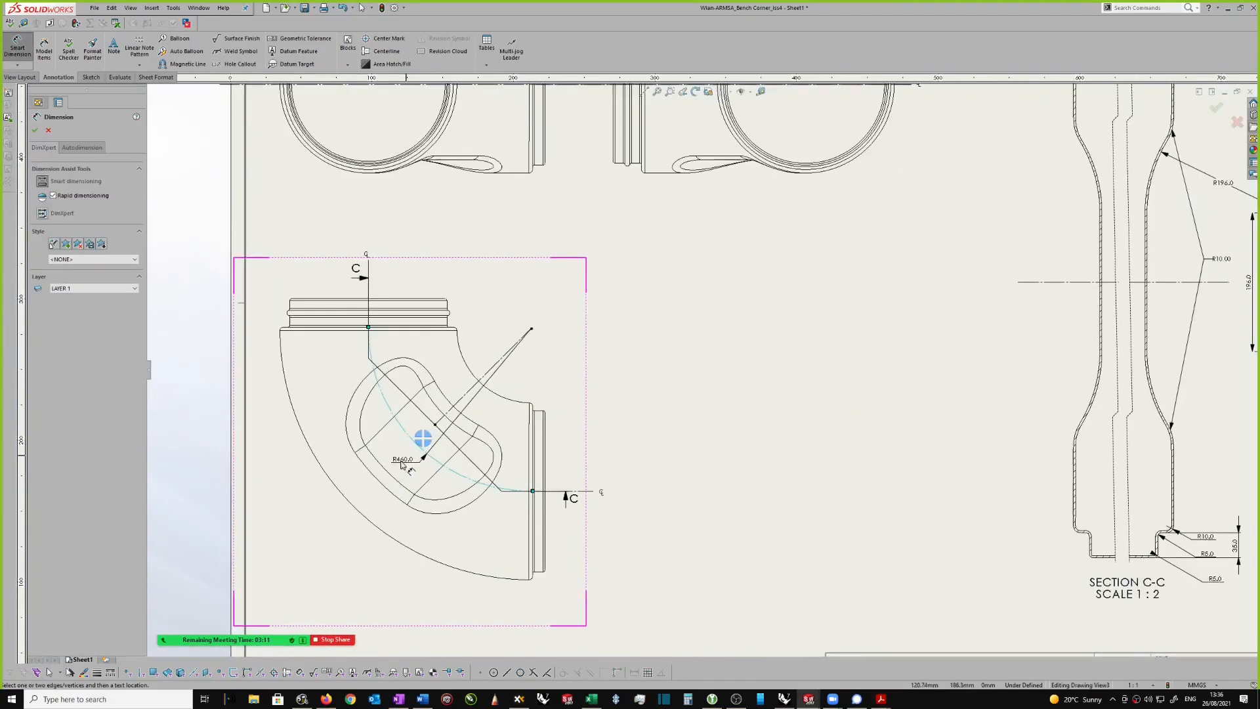
{"action": "middle_click_drag", "start_coordinate": [342, 514], "coordinate": [367, 492]}
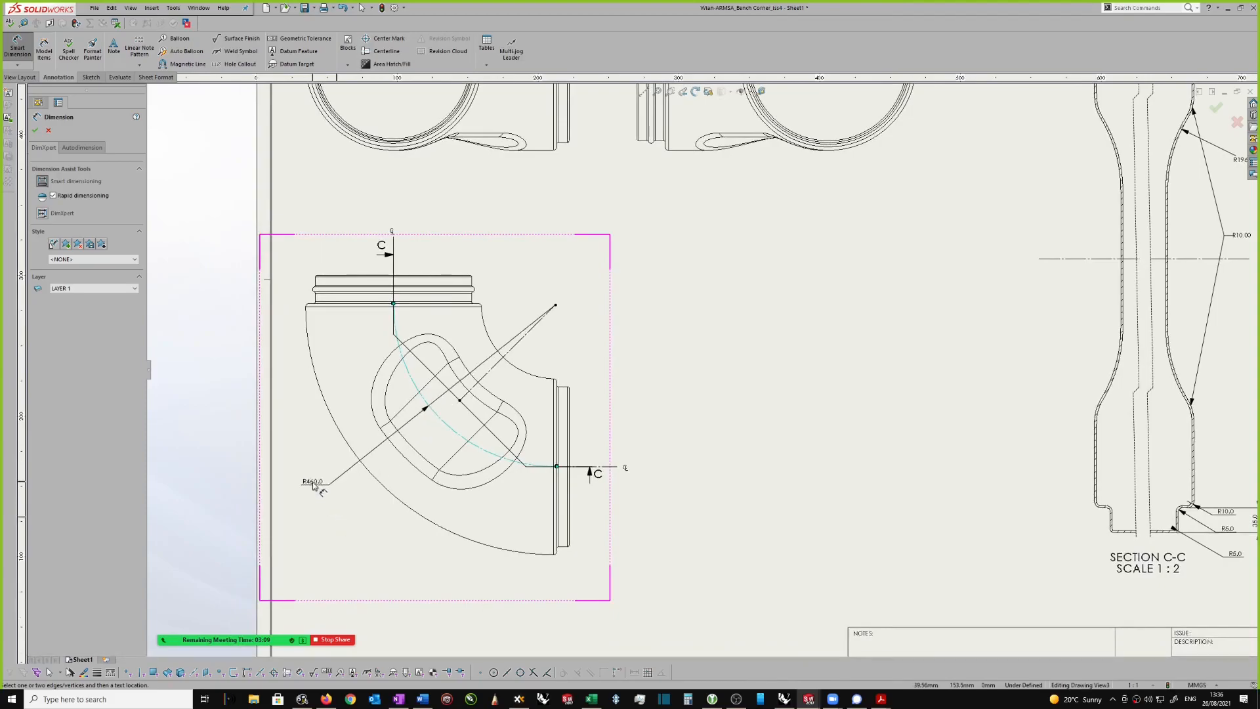
{"action": "left_click", "coordinate": [316, 478]}
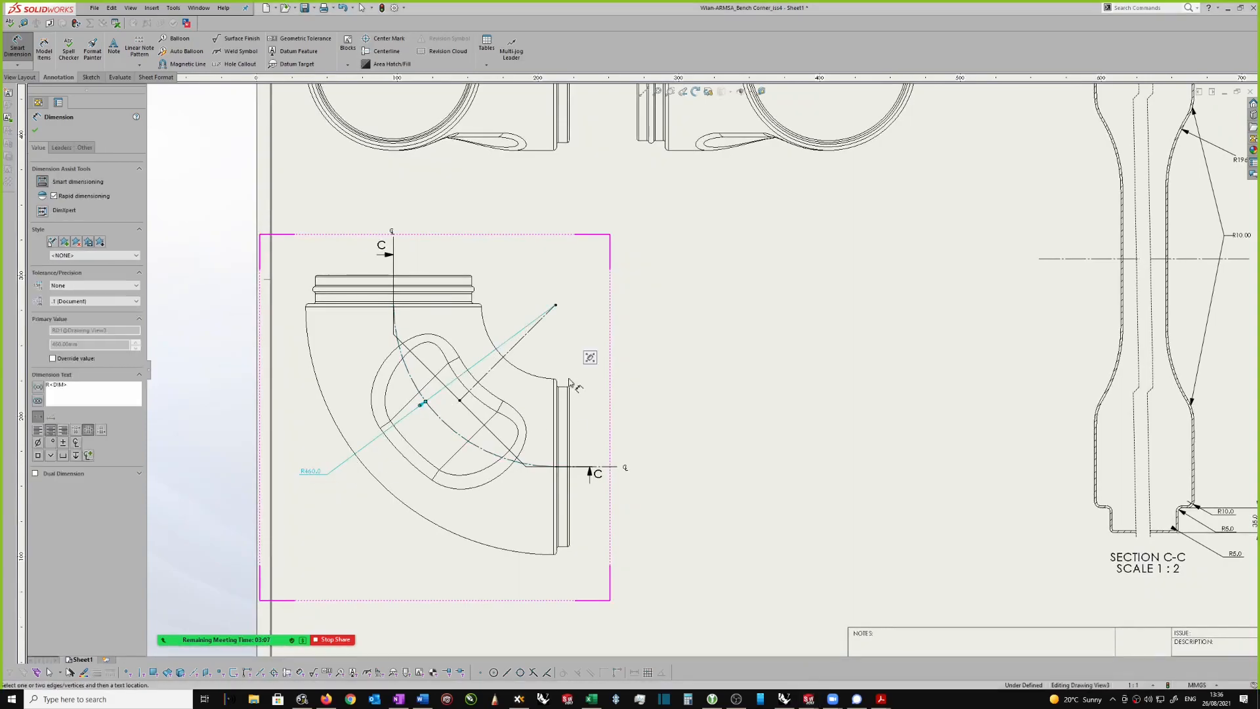
{"action": "scroll", "coordinate": [600, 328], "scroll_direction": "up", "scroll_amount": 1}
{"action": "mouse_move", "coordinate": [600, 152]}
{"action": "middle_mouse_down"}
{"action": "mouse_move", "coordinate": [599, 199]}
{"action": "mouse_move", "coordinate": [617, 197]}
{"action": "middle_mouse_up"}
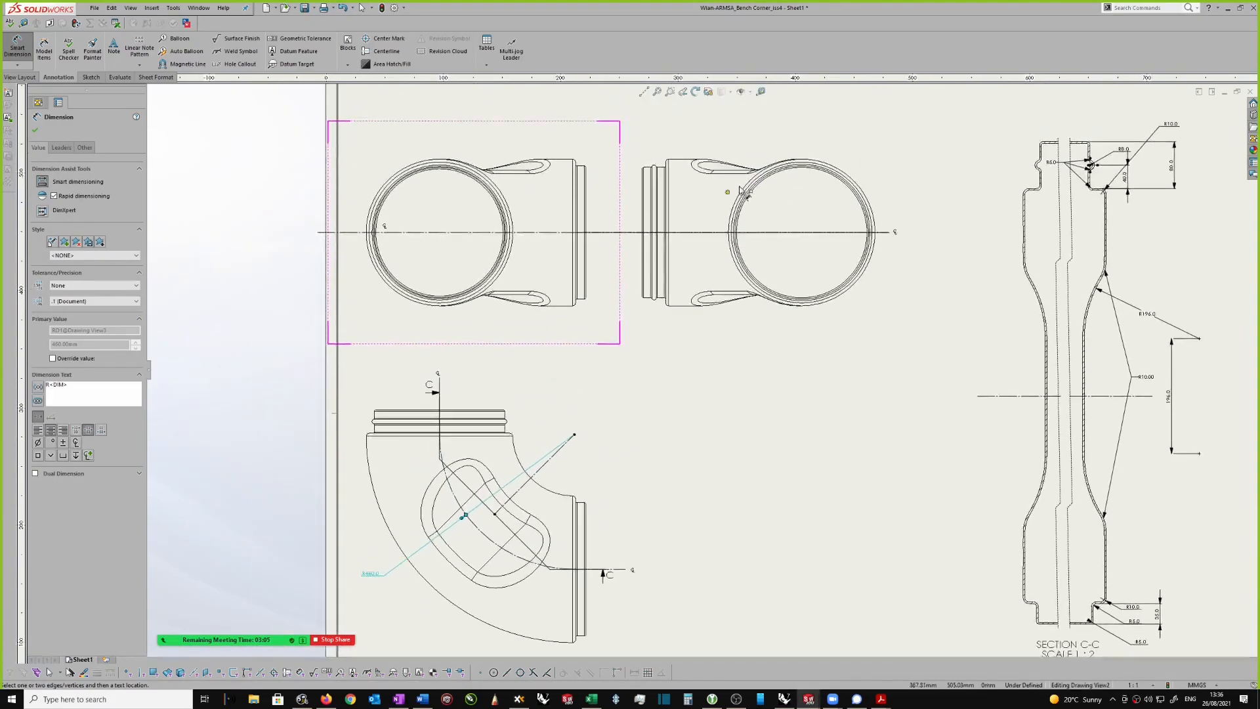
{"action": "middle_click_drag", "start_coordinate": [738, 187], "coordinate": [748, 209]}
{"action": "scroll", "coordinate": [749, 215], "scroll_direction": "down", "scroll_amount": 2}
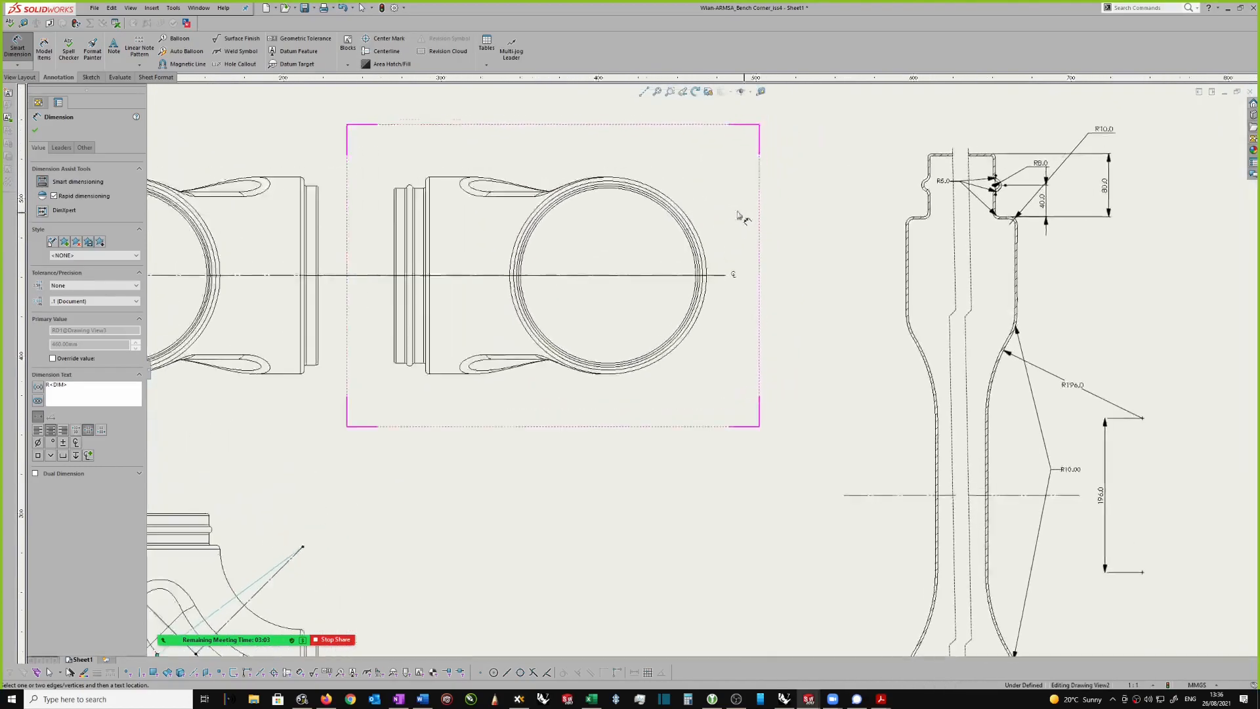
{"action": "scroll", "coordinate": [653, 238], "scroll_direction": "down", "scroll_amount": 2}
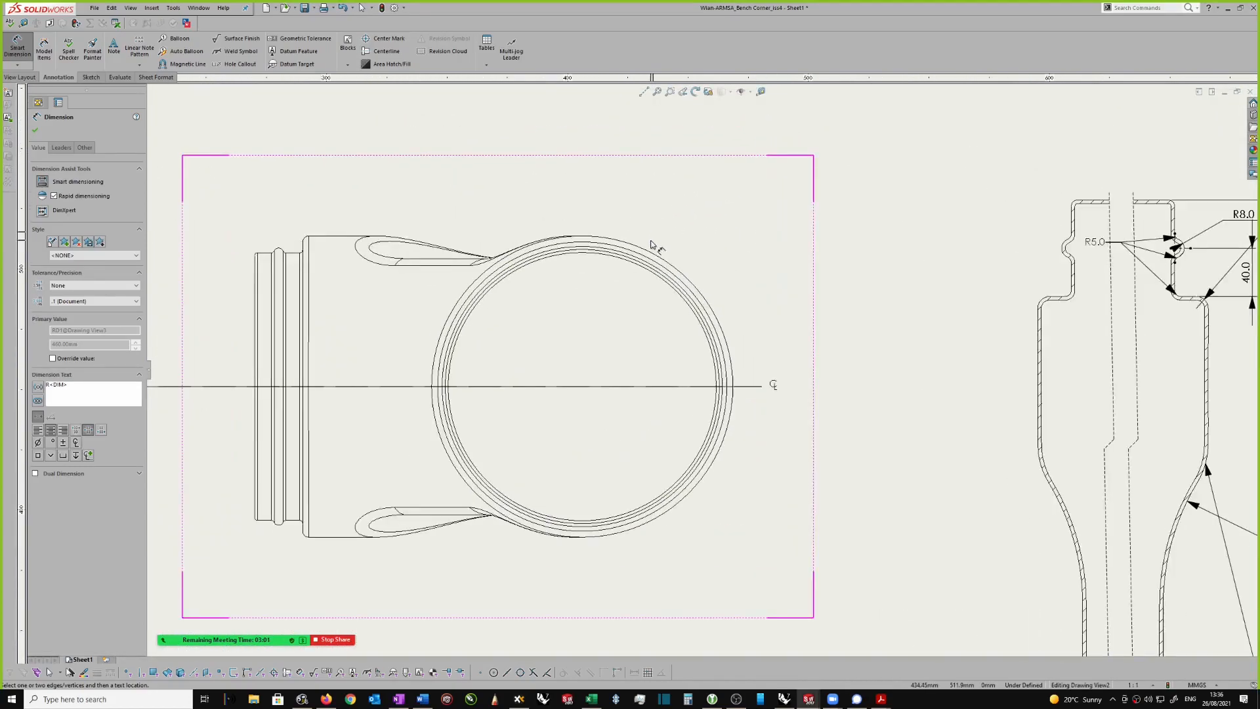
{"action": "left_click", "coordinate": [646, 248]}
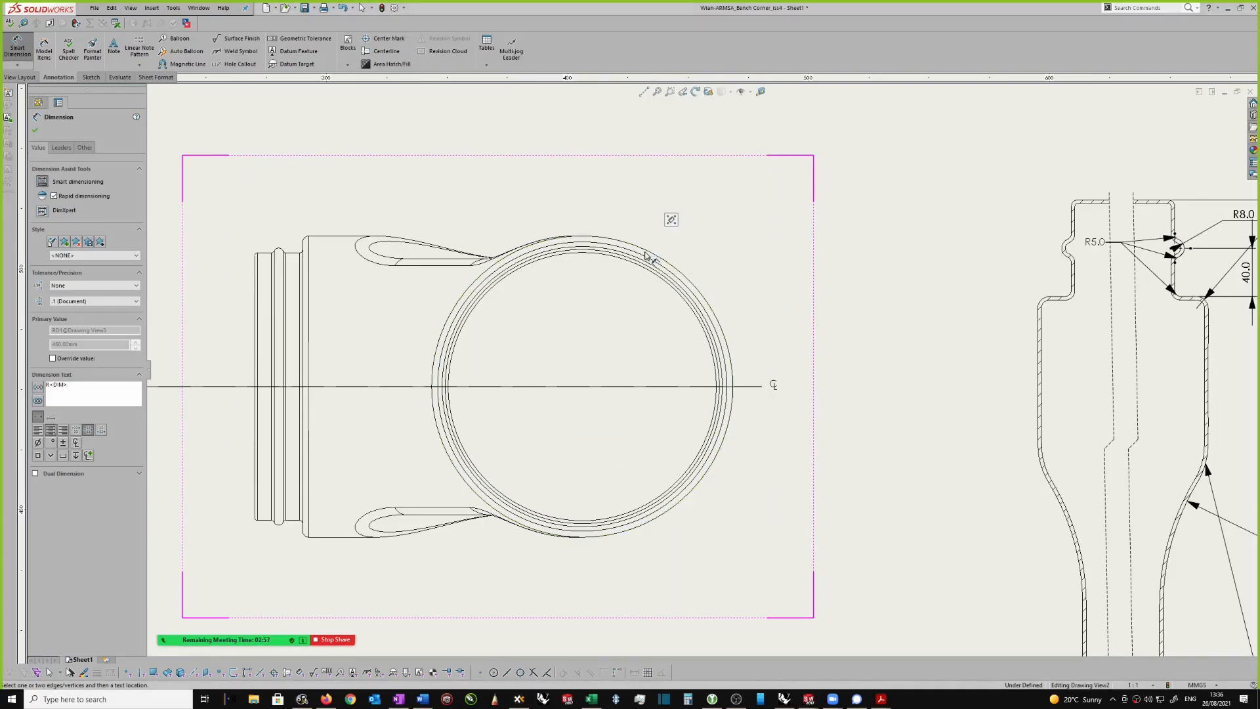
{"action": "key", "text": "Escape"}
{"action": "key", "text": "Escape"}
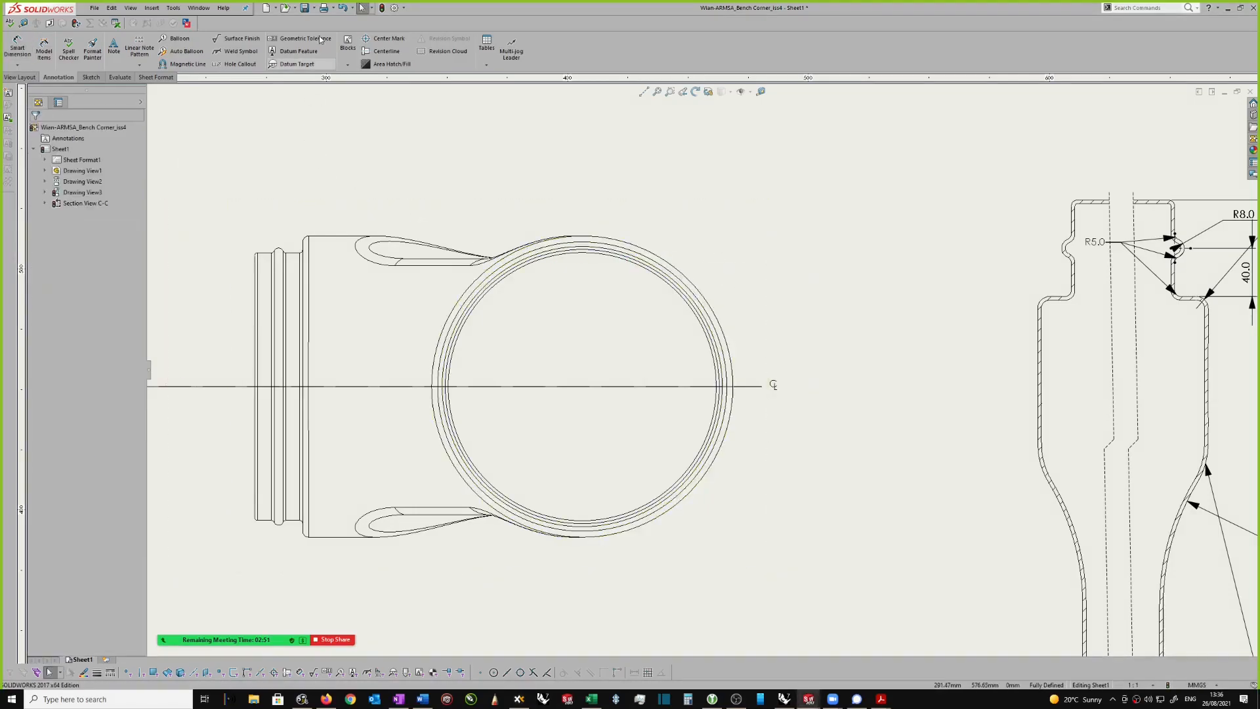
{"action": "left_click", "coordinate": [762, 140]}
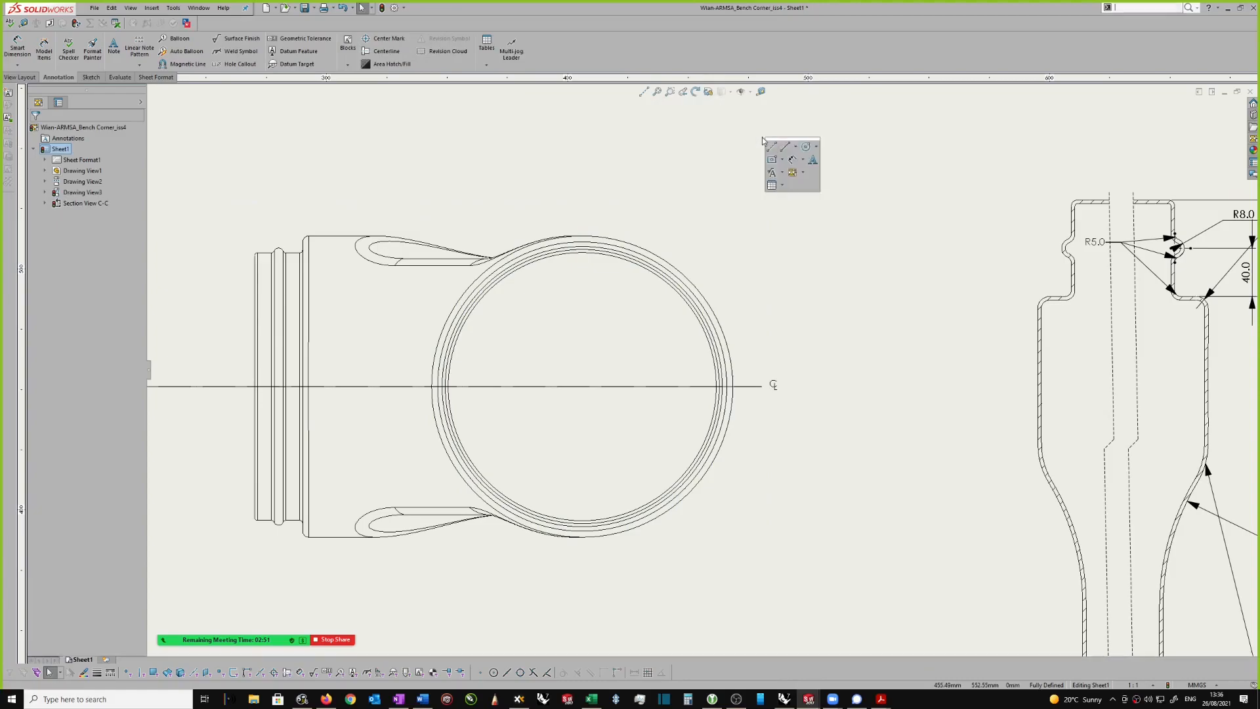
{"action": "left_click", "coordinate": [807, 148]}
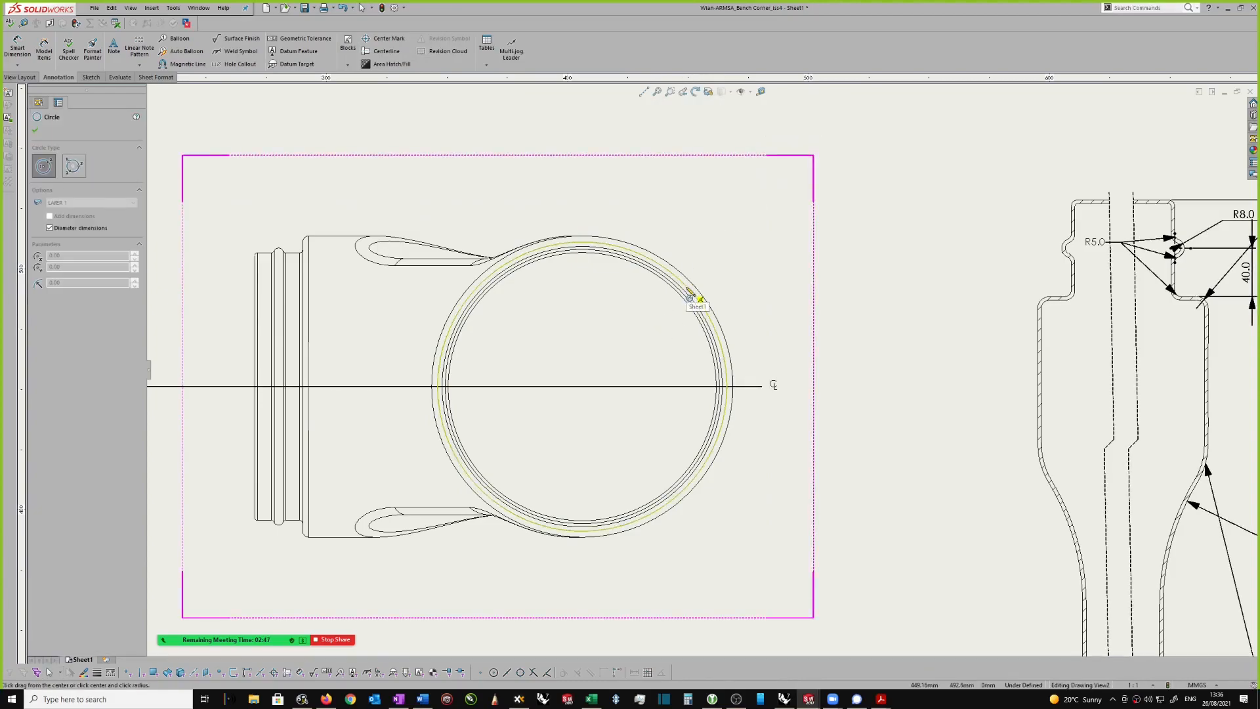
{"action": "left_click", "coordinate": [582, 386]}
{"action": "scroll", "coordinate": [667, 276], "scroll_direction": "down", "scroll_amount": 2}
{"action": "key", "text": "Escape"}
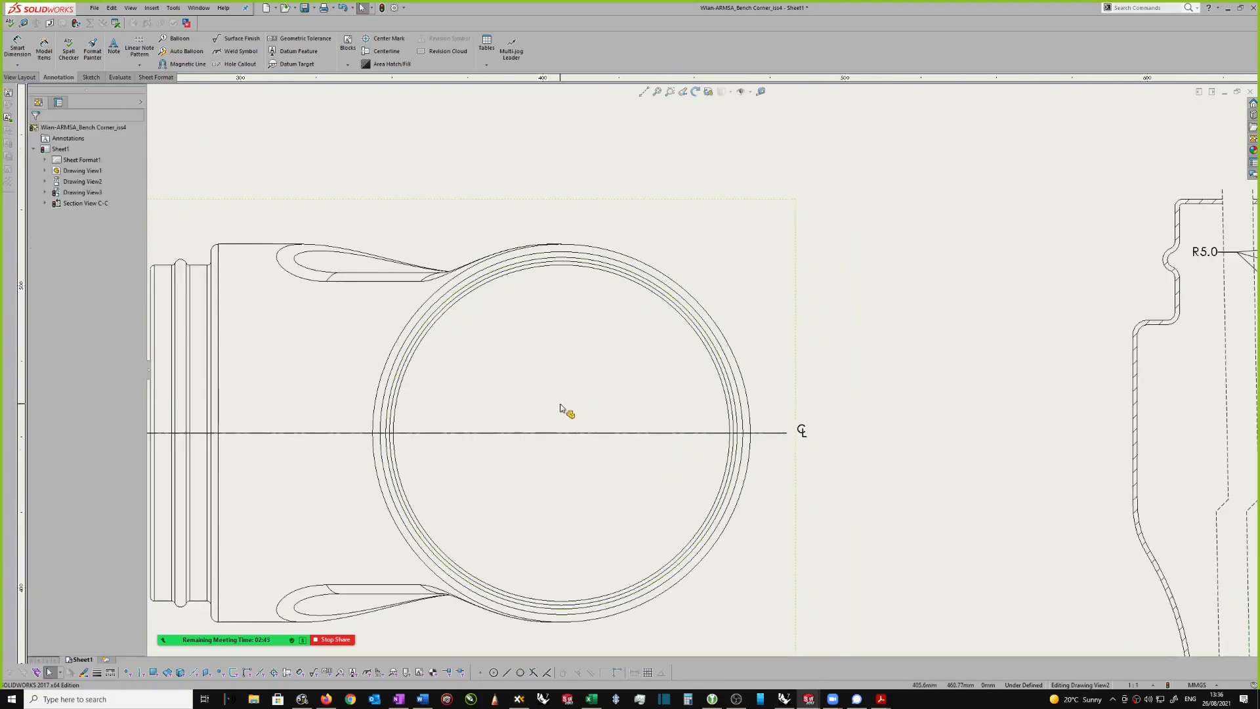
{"action": "key", "text": "s"}
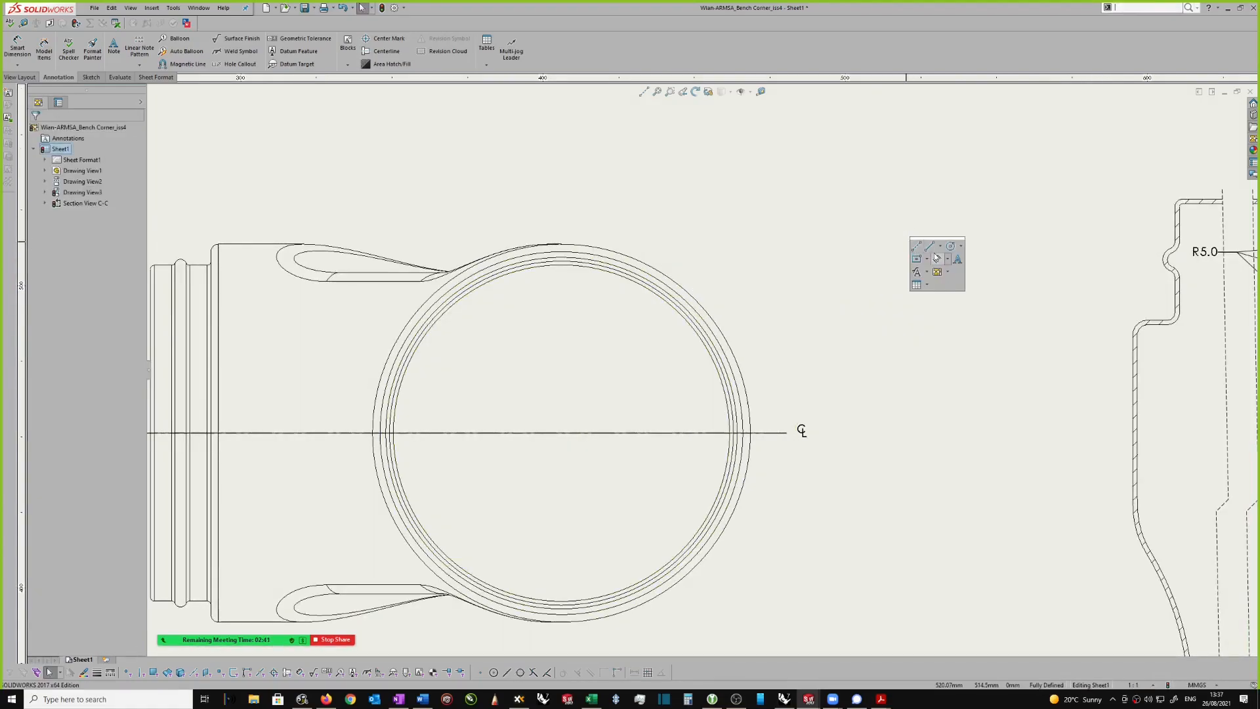
{"action": "left_click", "coordinate": [950, 246]}
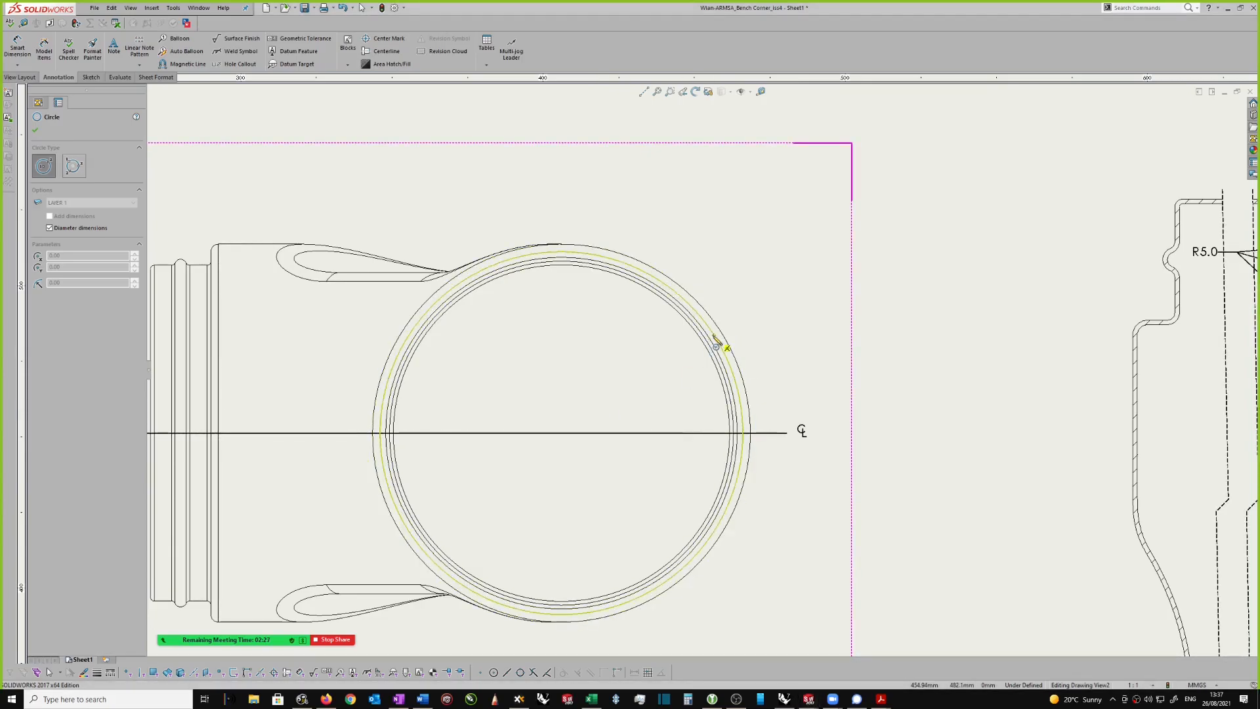
{"action": "left_click", "coordinate": [562, 433]}
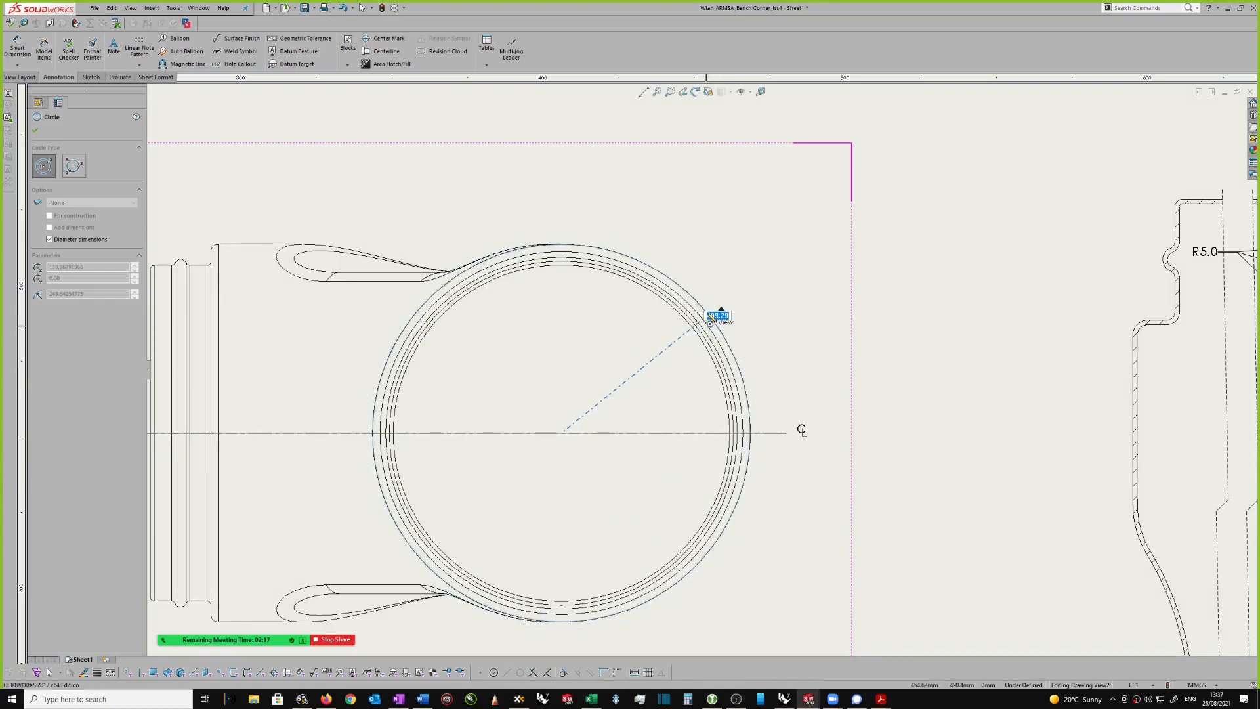
{"action": "scroll", "coordinate": [720, 314], "scroll_direction": "down", "scroll_amount": 3}
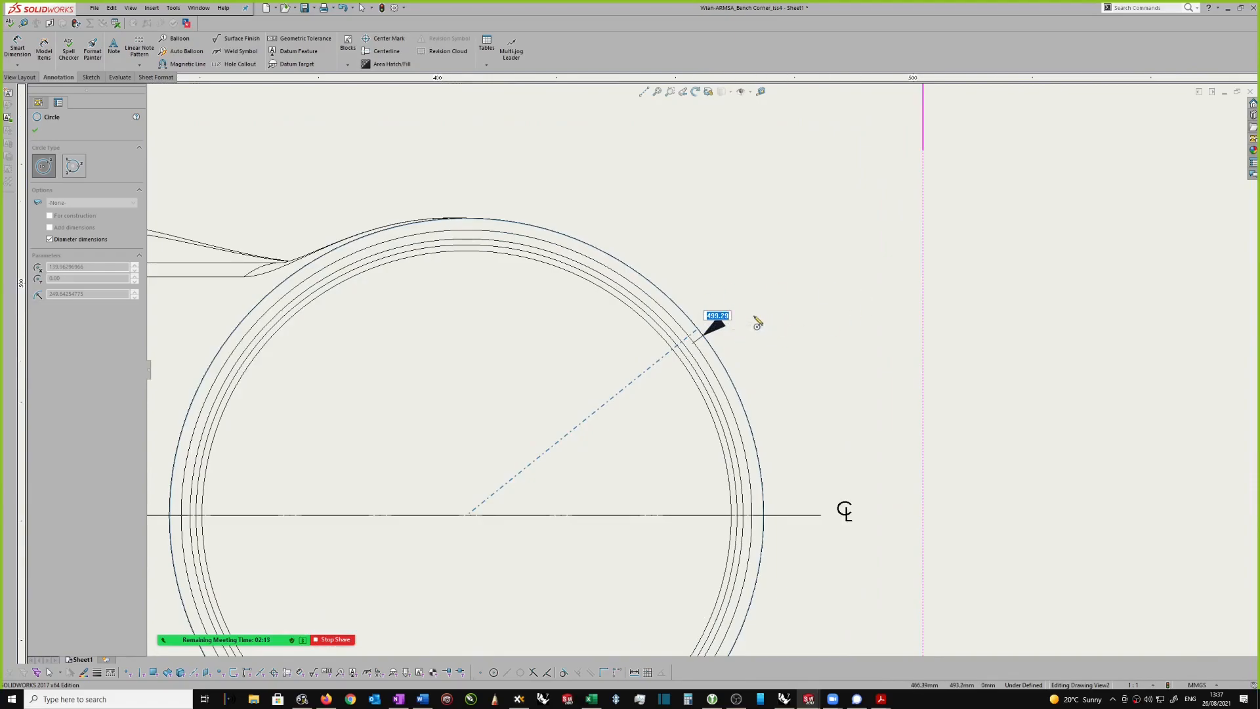
{"action": "key", "text": "Escape"}
Step: Add a leader note reading "Ø500.00" to the outer circle of the upper right view, placing it above and outside the circle
{"action": "scroll", "coordinate": [704, 340], "scroll_direction": "up", "scroll_amount": 1}
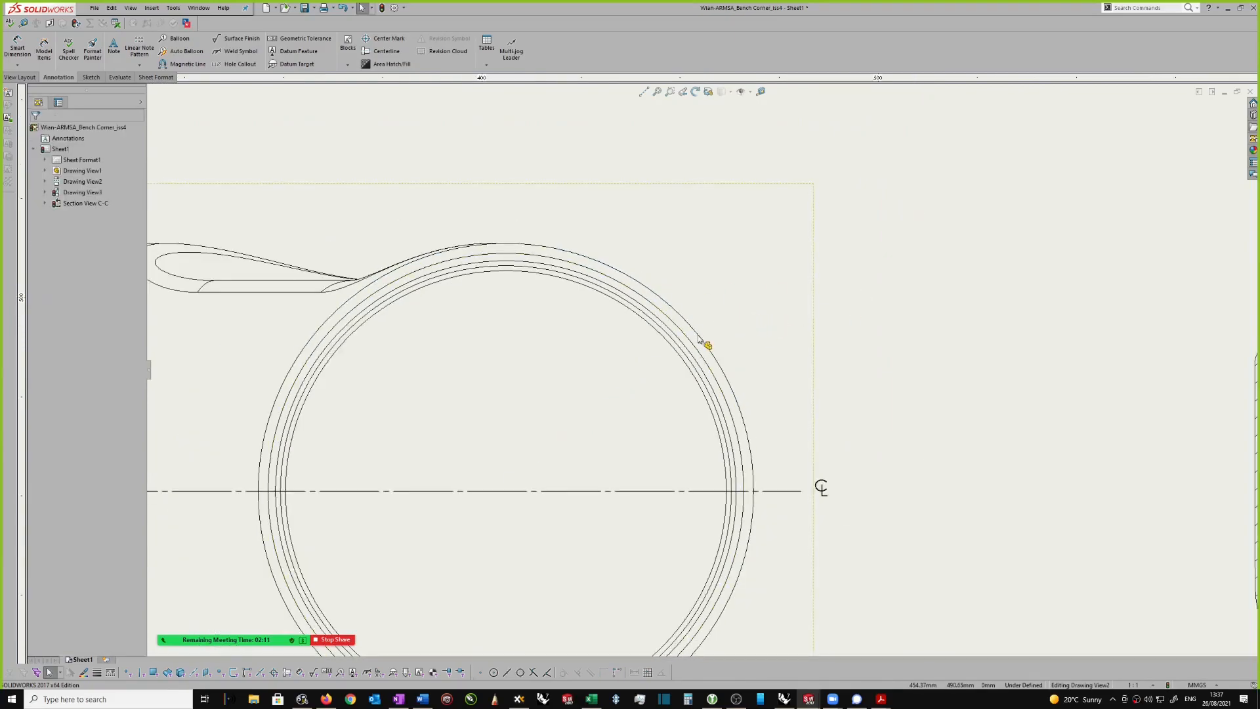
{"action": "scroll", "coordinate": [830, 320], "scroll_direction": "up", "scroll_amount": 2}
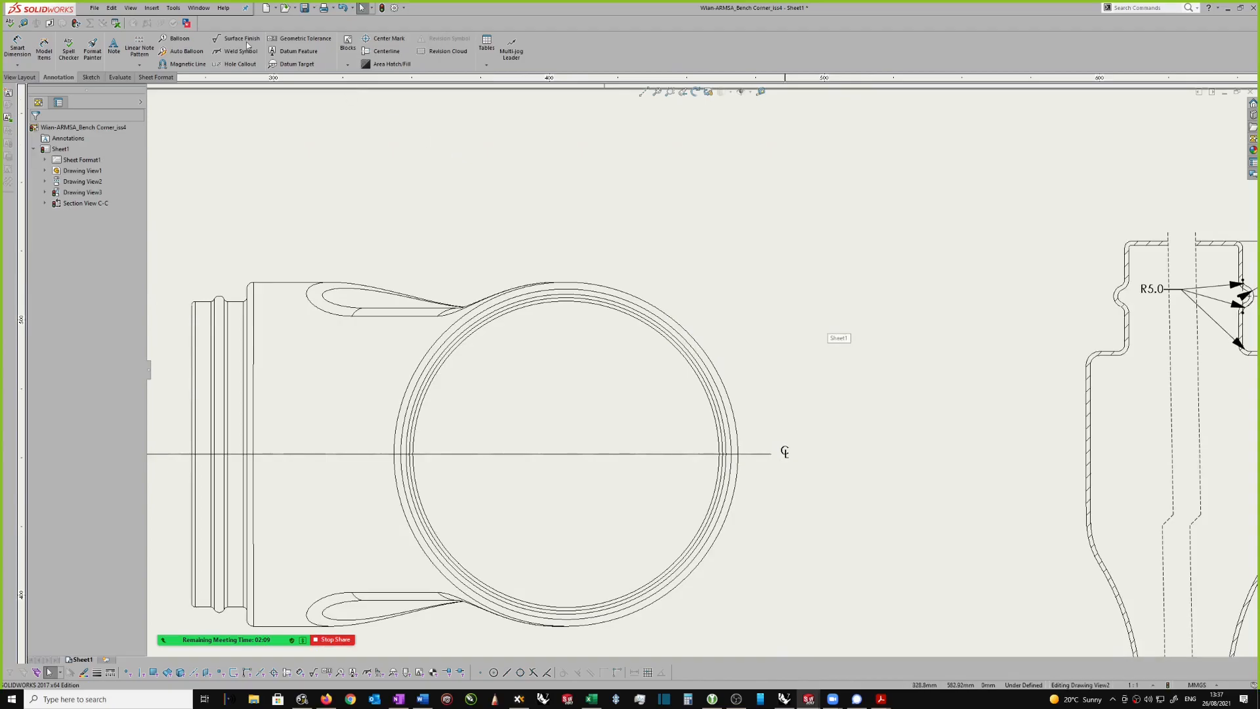
{"action": "left_click", "coordinate": [670, 318]}
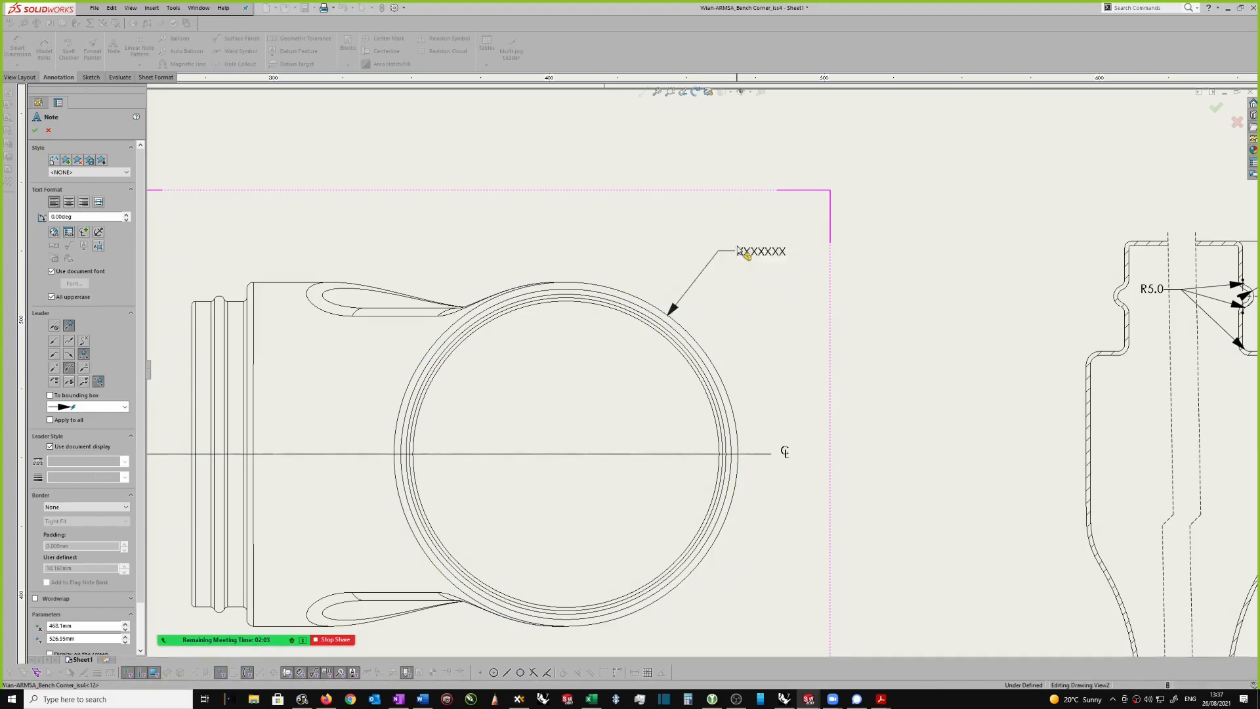
{"action": "left_click", "coordinate": [748, 256]}
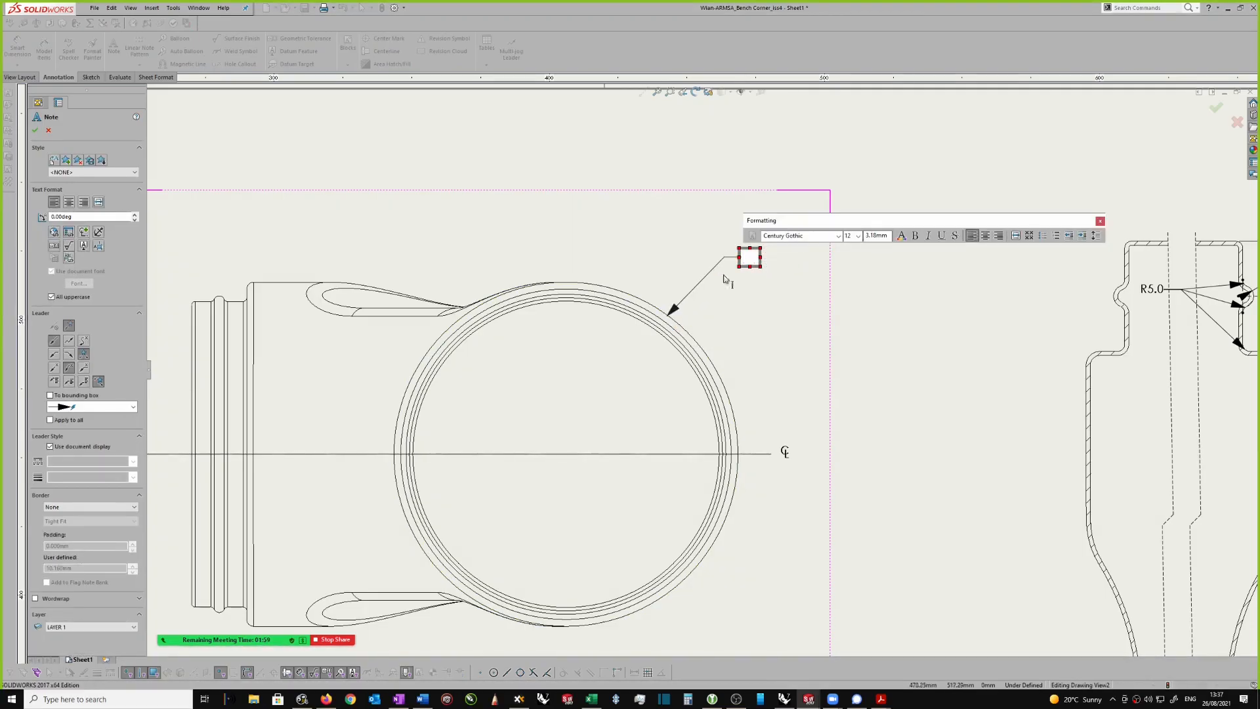
{"action": "left_click", "coordinate": [84, 234]}
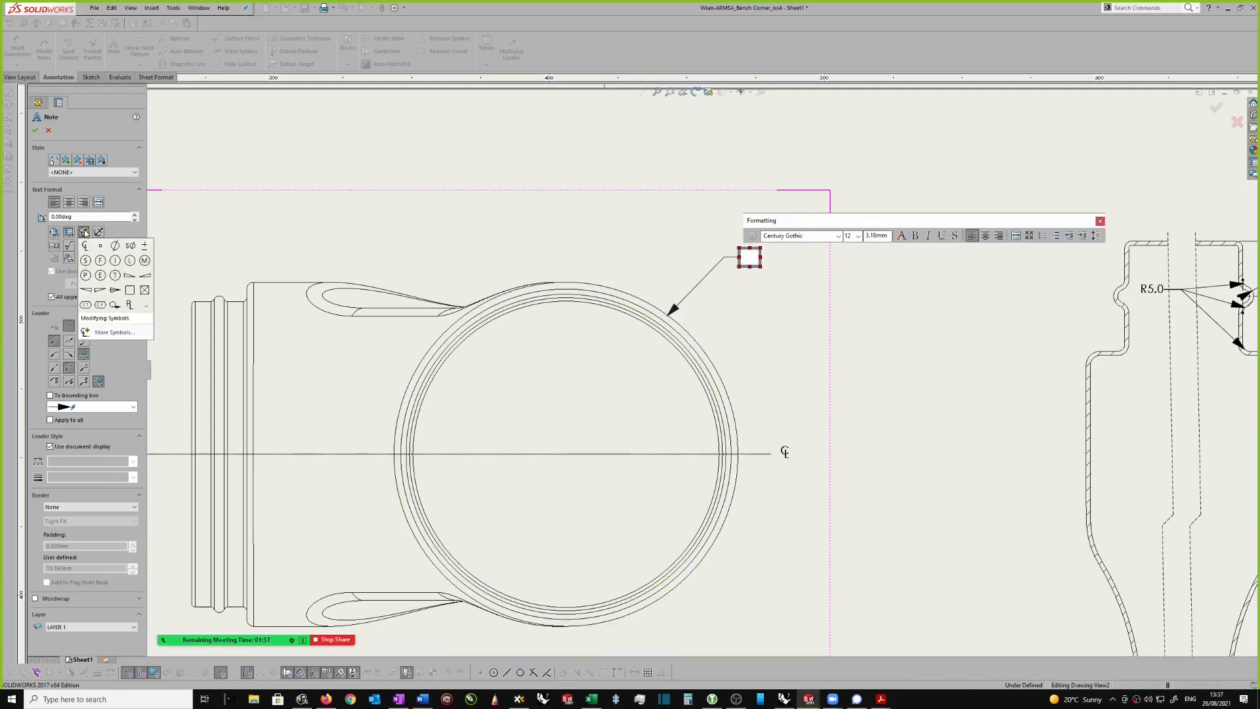
{"action": "left_click", "coordinate": [115, 246]}
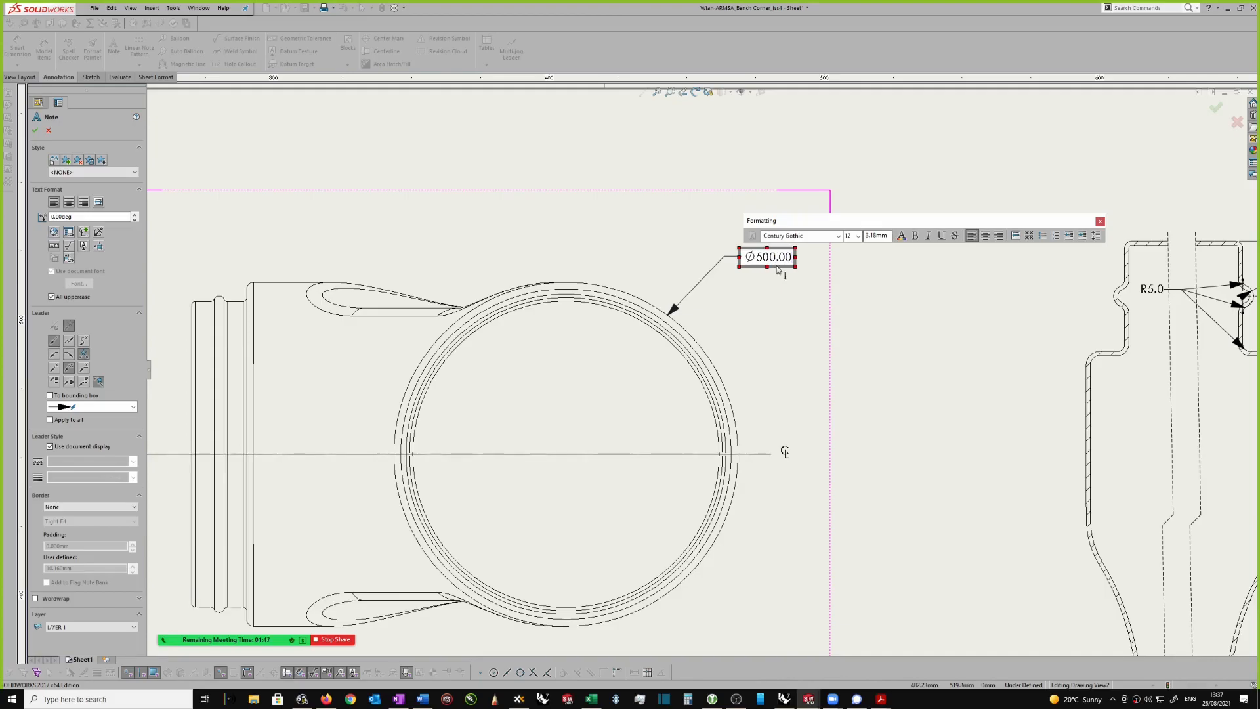
{"action": "left_click", "coordinate": [775, 317]}
{"action": "scroll", "coordinate": [777, 318], "scroll_direction": "up", "scroll_amount": 5}
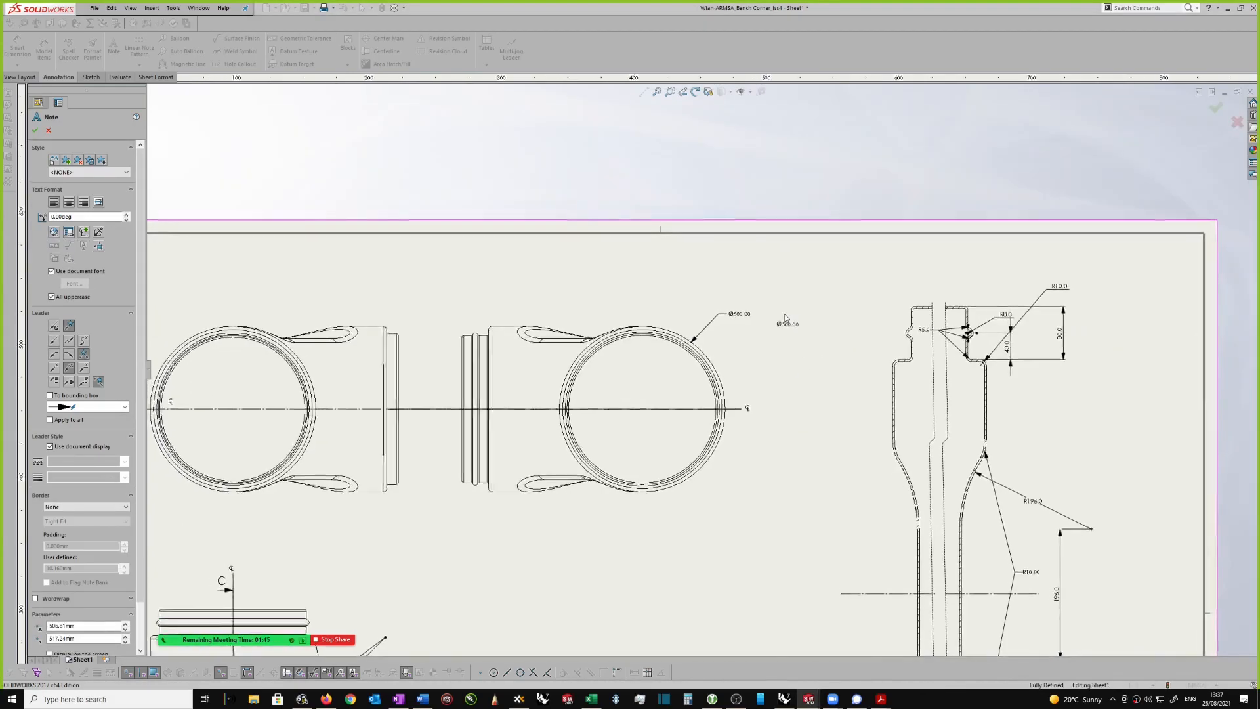
{"action": "scroll", "coordinate": [778, 318], "scroll_direction": "up", "scroll_amount": 3}
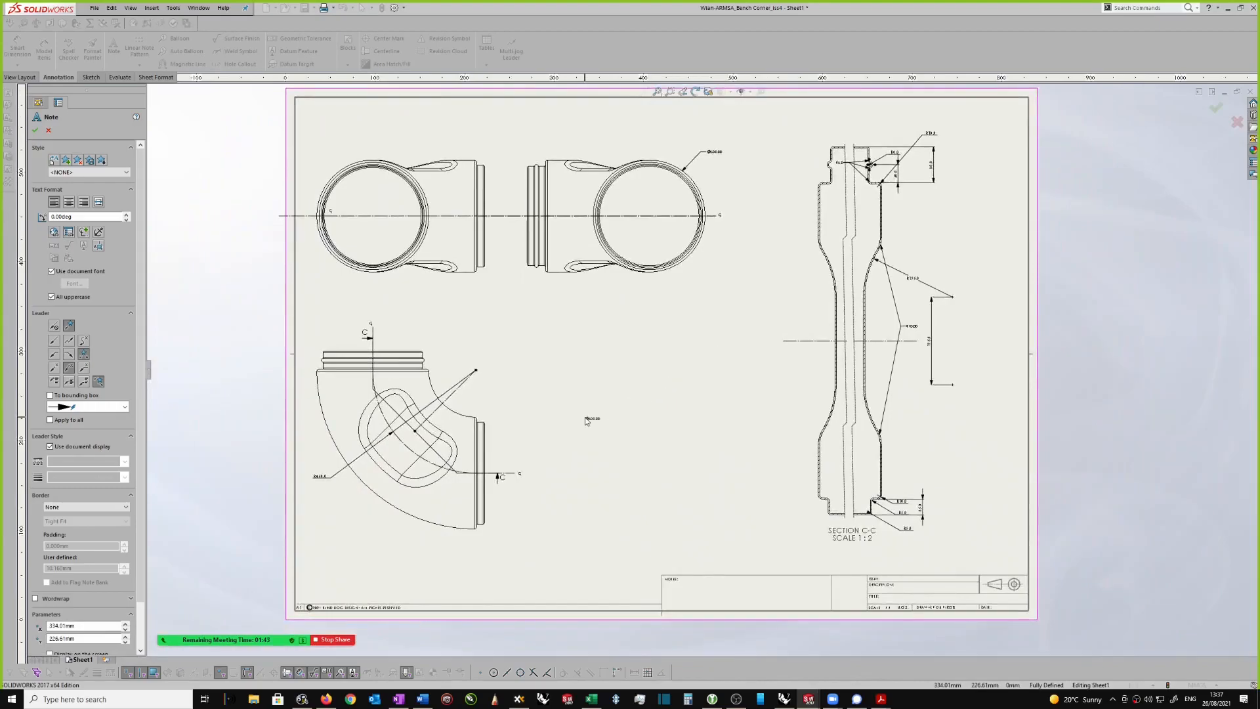
{"action": "key", "text": "Escape"}
Step: Move the upper shoulder's R10.0 dimension in section C-C below R8.0, between the neck's height dimensions, and set its arrow to Inside
{"action": "scroll", "coordinate": [493, 418], "scroll_direction": "down", "scroll_amount": 1}
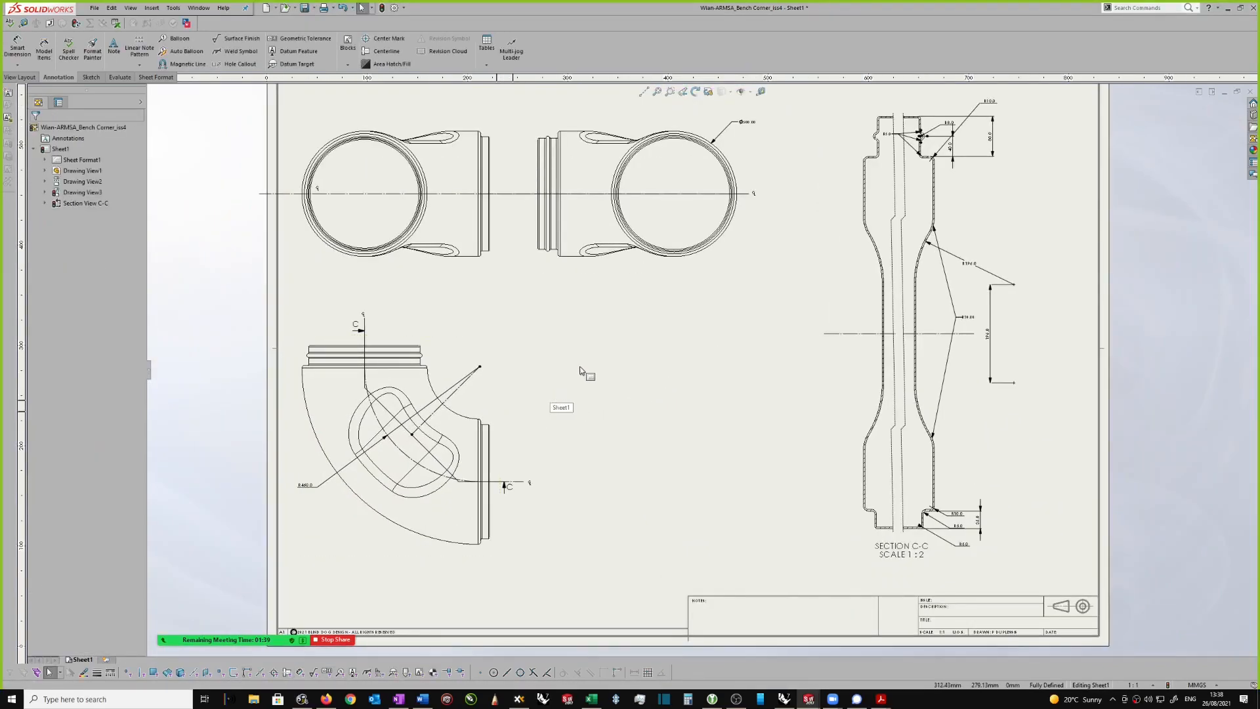
{"action": "scroll", "coordinate": [585, 369], "scroll_direction": "up", "scroll_amount": 3}
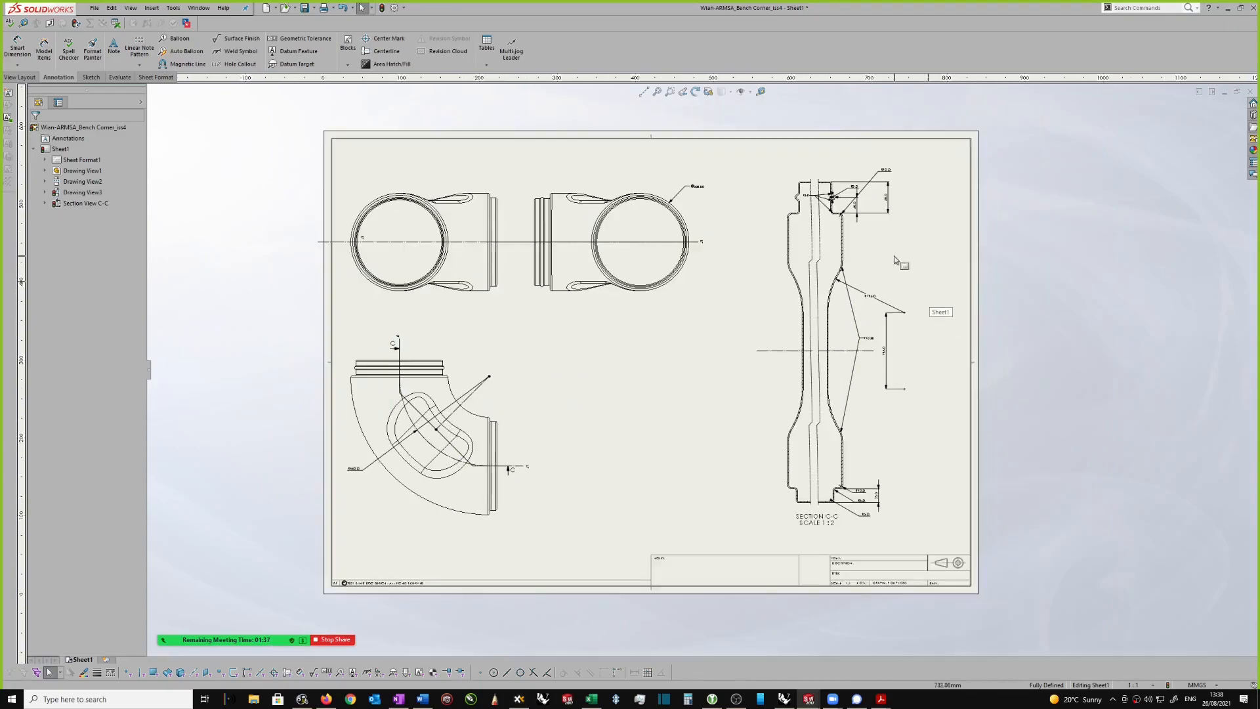
{"action": "scroll", "coordinate": [896, 261], "scroll_direction": "down", "scroll_amount": 1}
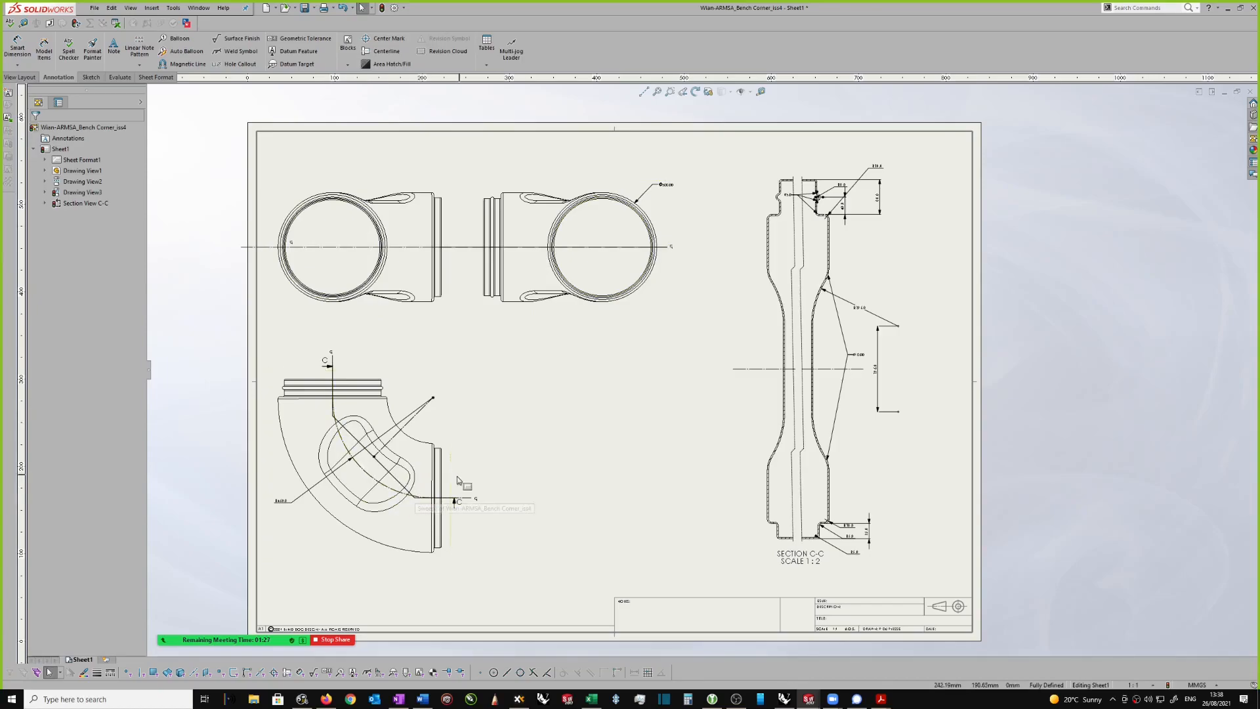
{"action": "scroll", "coordinate": [467, 388], "scroll_direction": "down", "scroll_amount": 1}
{"action": "scroll", "coordinate": [501, 394], "scroll_direction": "up", "scroll_amount": 1}
{"action": "scroll", "coordinate": [540, 375], "scroll_direction": "down", "scroll_amount": 3}
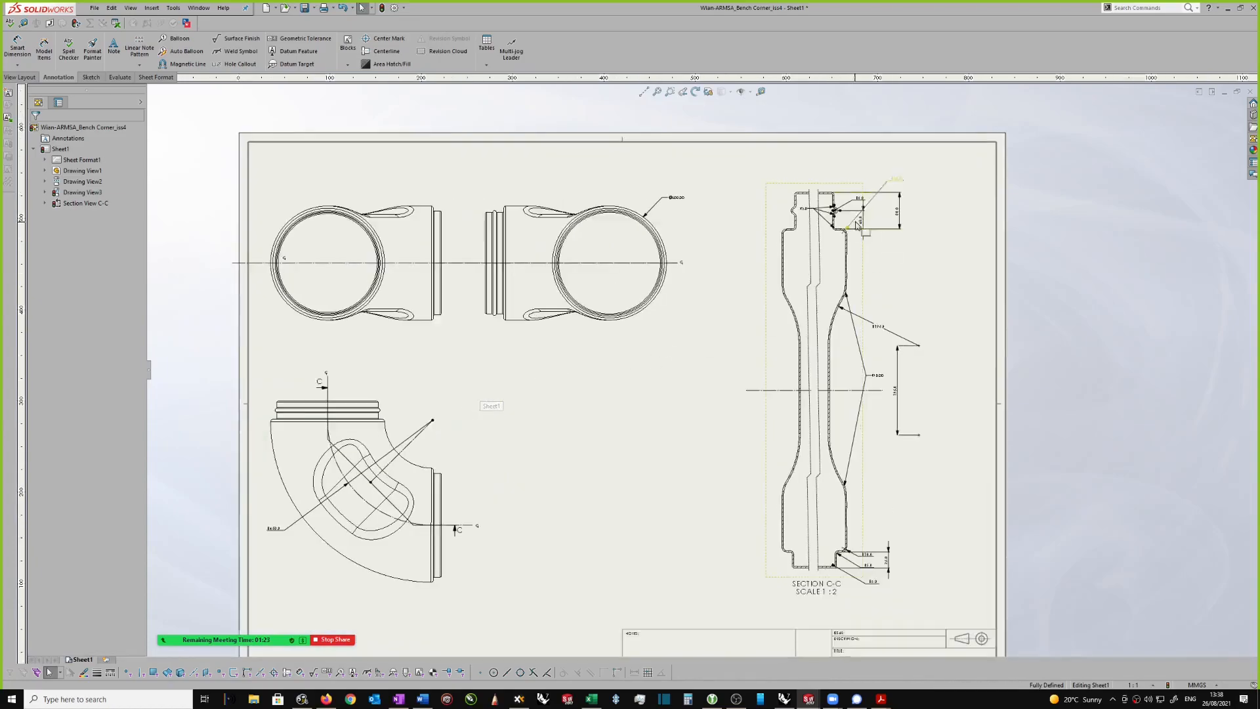
{"action": "scroll", "coordinate": [860, 226], "scroll_direction": "up", "scroll_amount": 1}
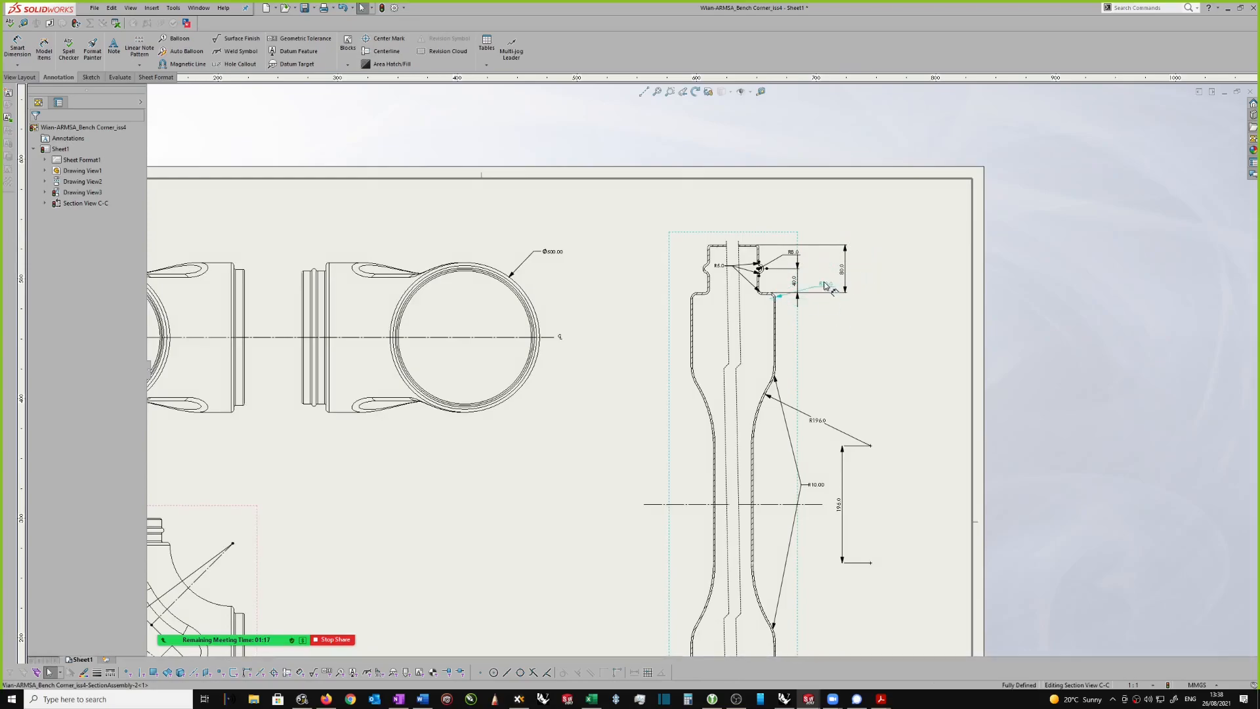
{"action": "left_click", "coordinate": [820, 271]}
{"action": "scroll", "coordinate": [821, 271], "scroll_direction": "down", "scroll_amount": 1}
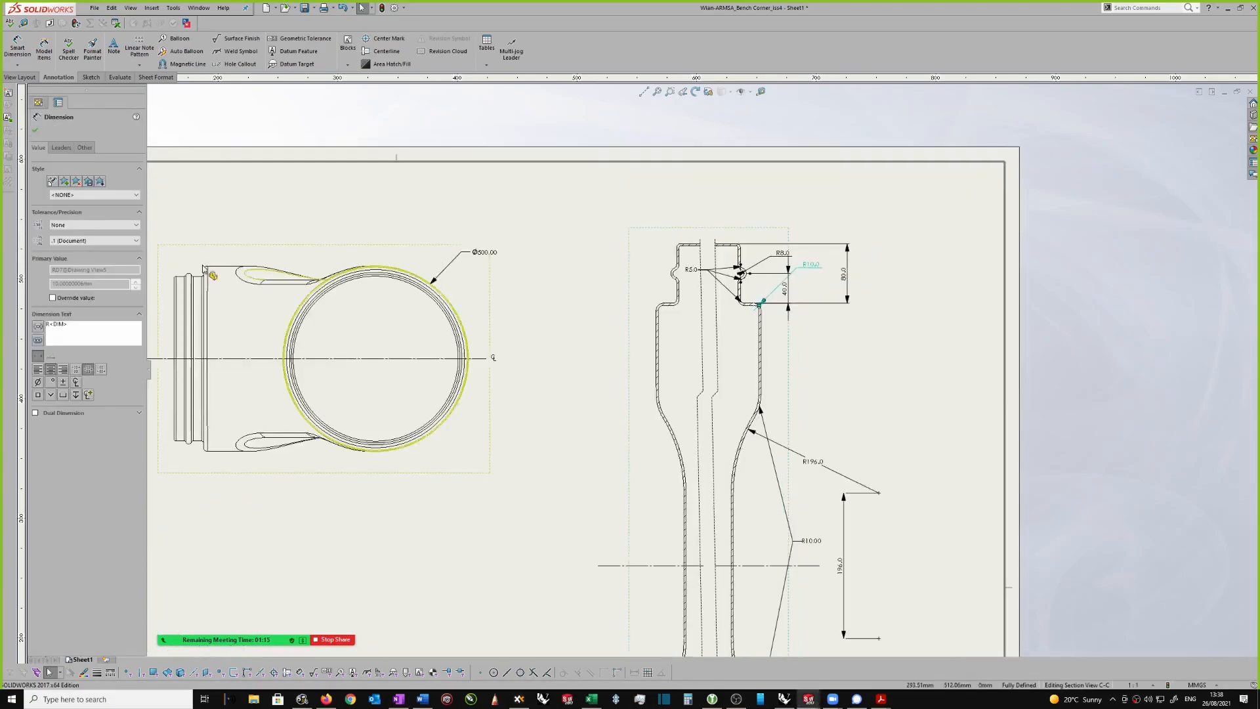
{"action": "left_click", "coordinate": [62, 148]}
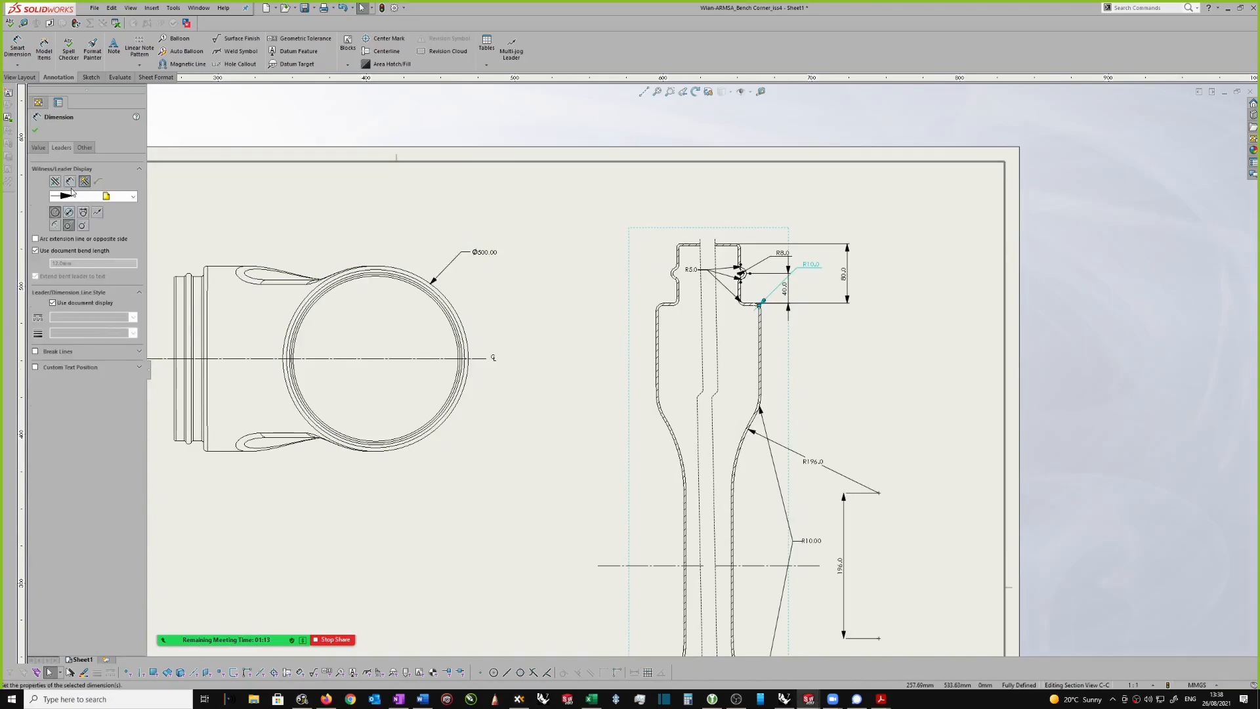
{"action": "left_click", "coordinate": [70, 182]}
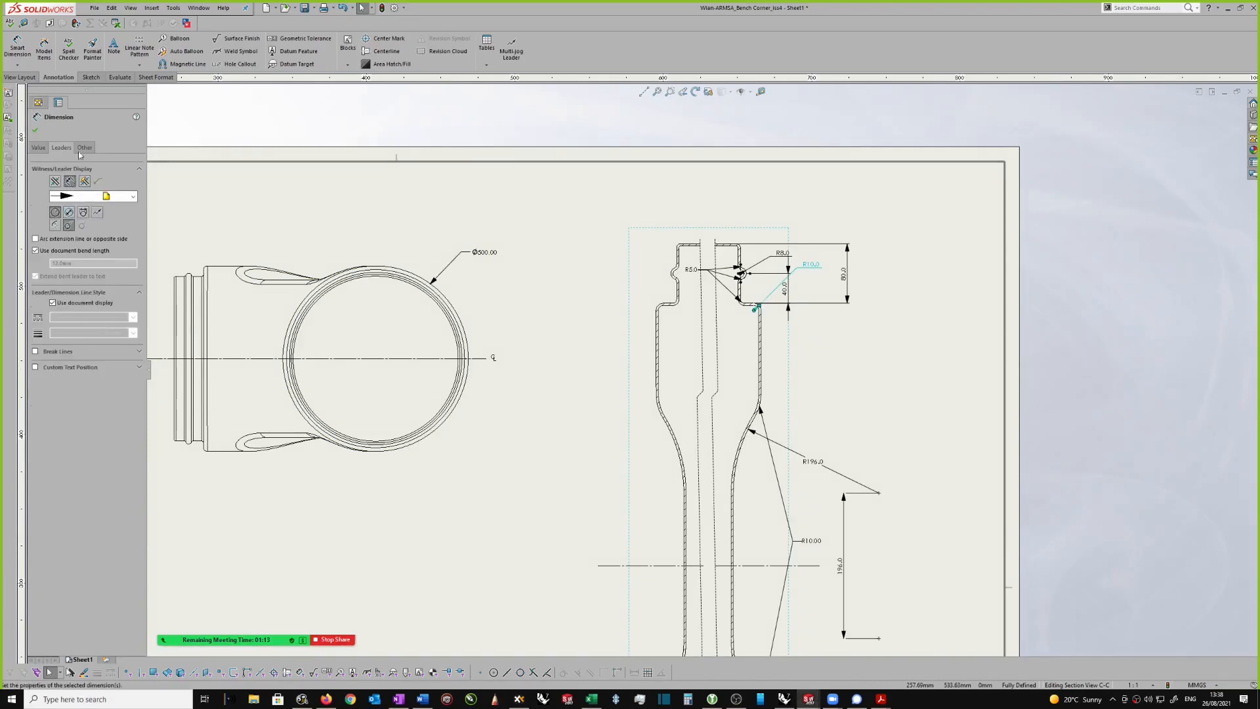
{"action": "left_click", "coordinate": [34, 133]}
{"action": "scroll", "coordinate": [838, 304], "scroll_direction": "down", "scroll_amount": 2}
{"action": "scroll", "coordinate": [838, 304], "scroll_direction": "up", "scroll_amount": 3}
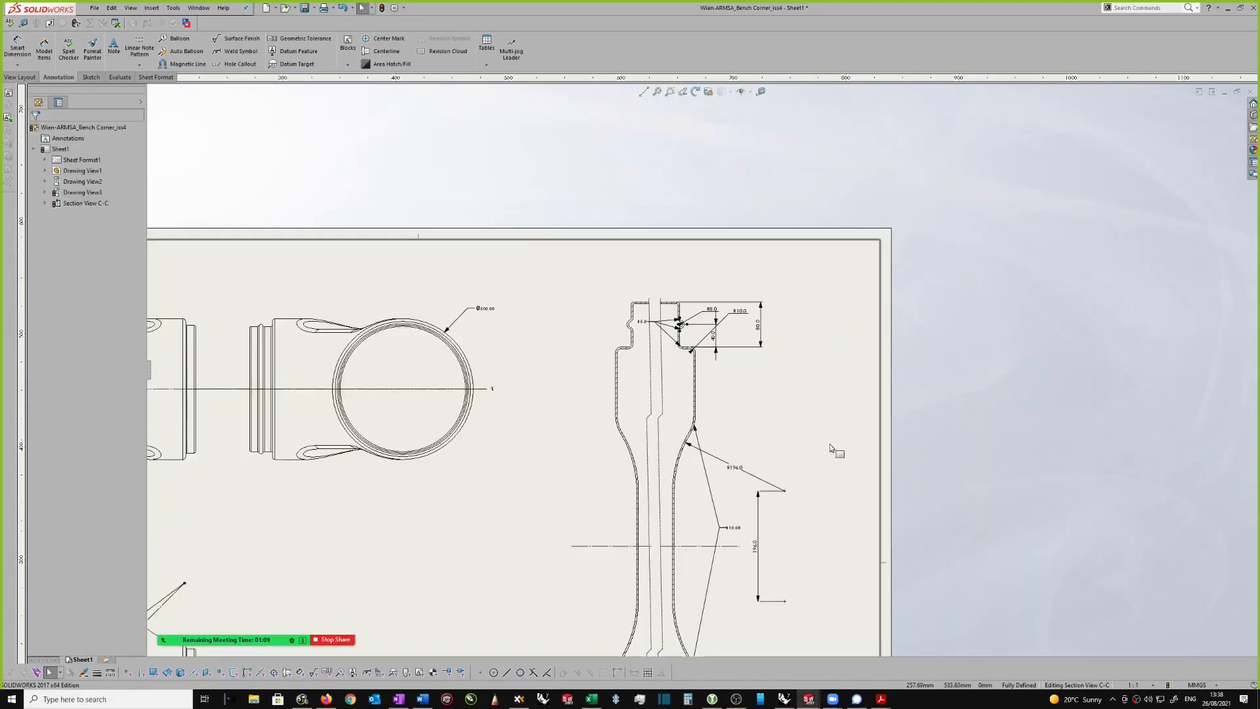
{"action": "mouse_move", "coordinate": [834, 701]}
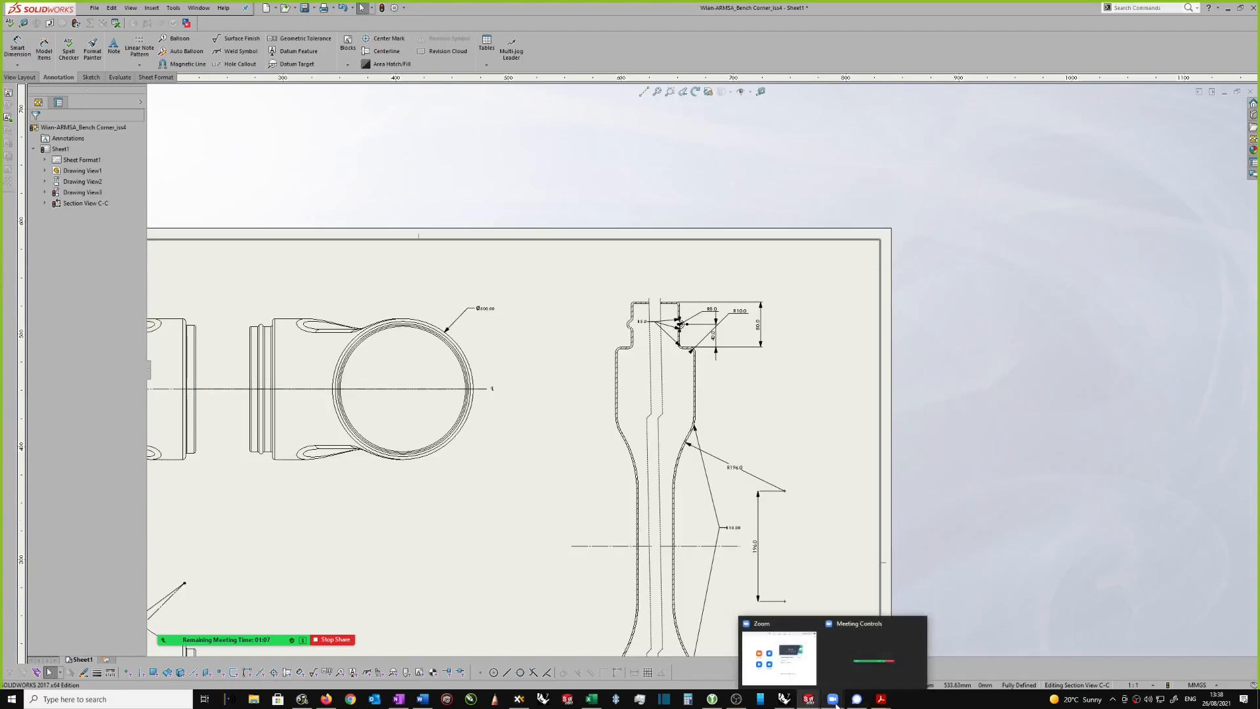